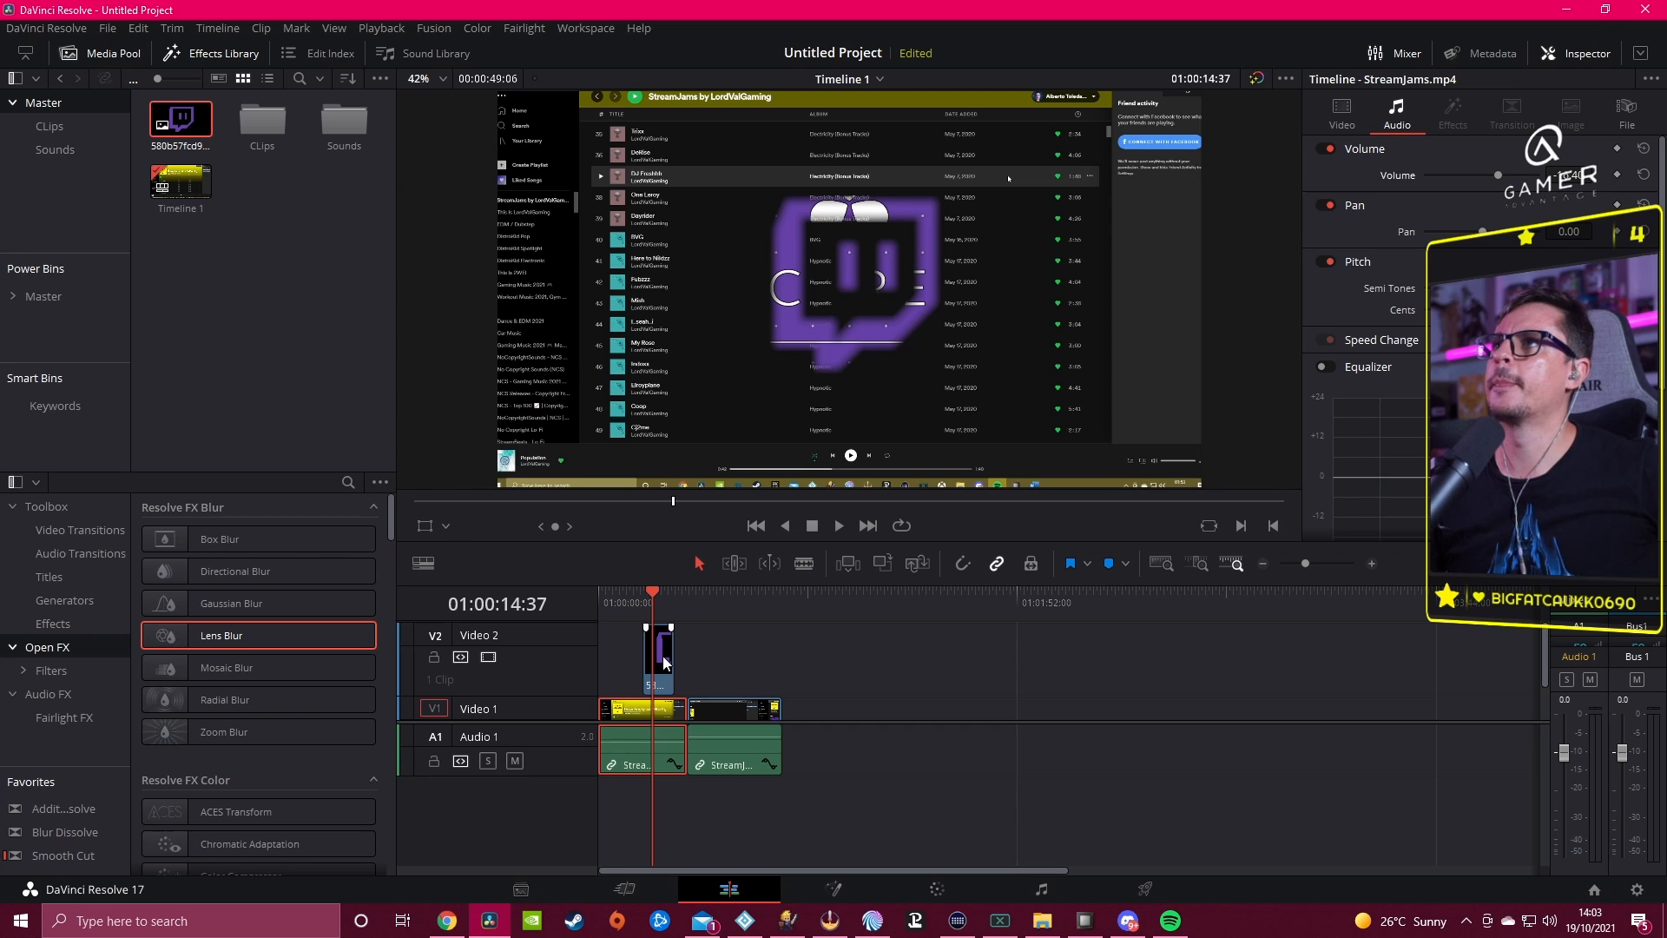
# Step: Switch off the Lens Blur effect on the Twitch logo clip and delete it from the clip
pyautogui.click(665, 663)
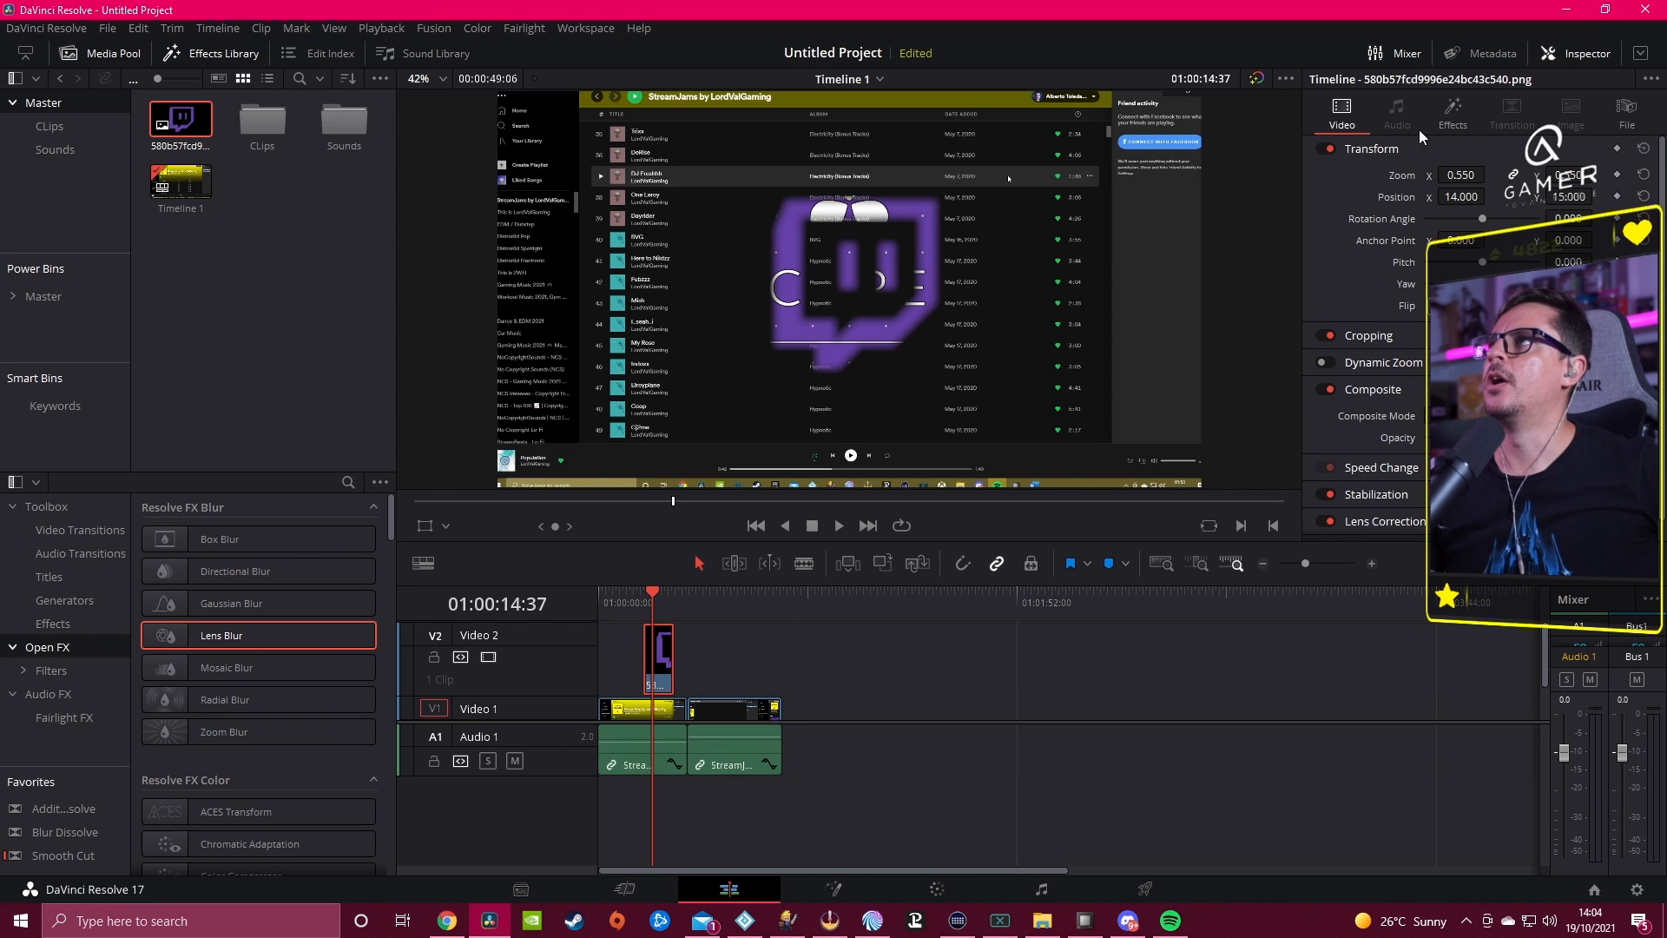
pyautogui.click(1450, 116)
pyautogui.click(1325, 185)
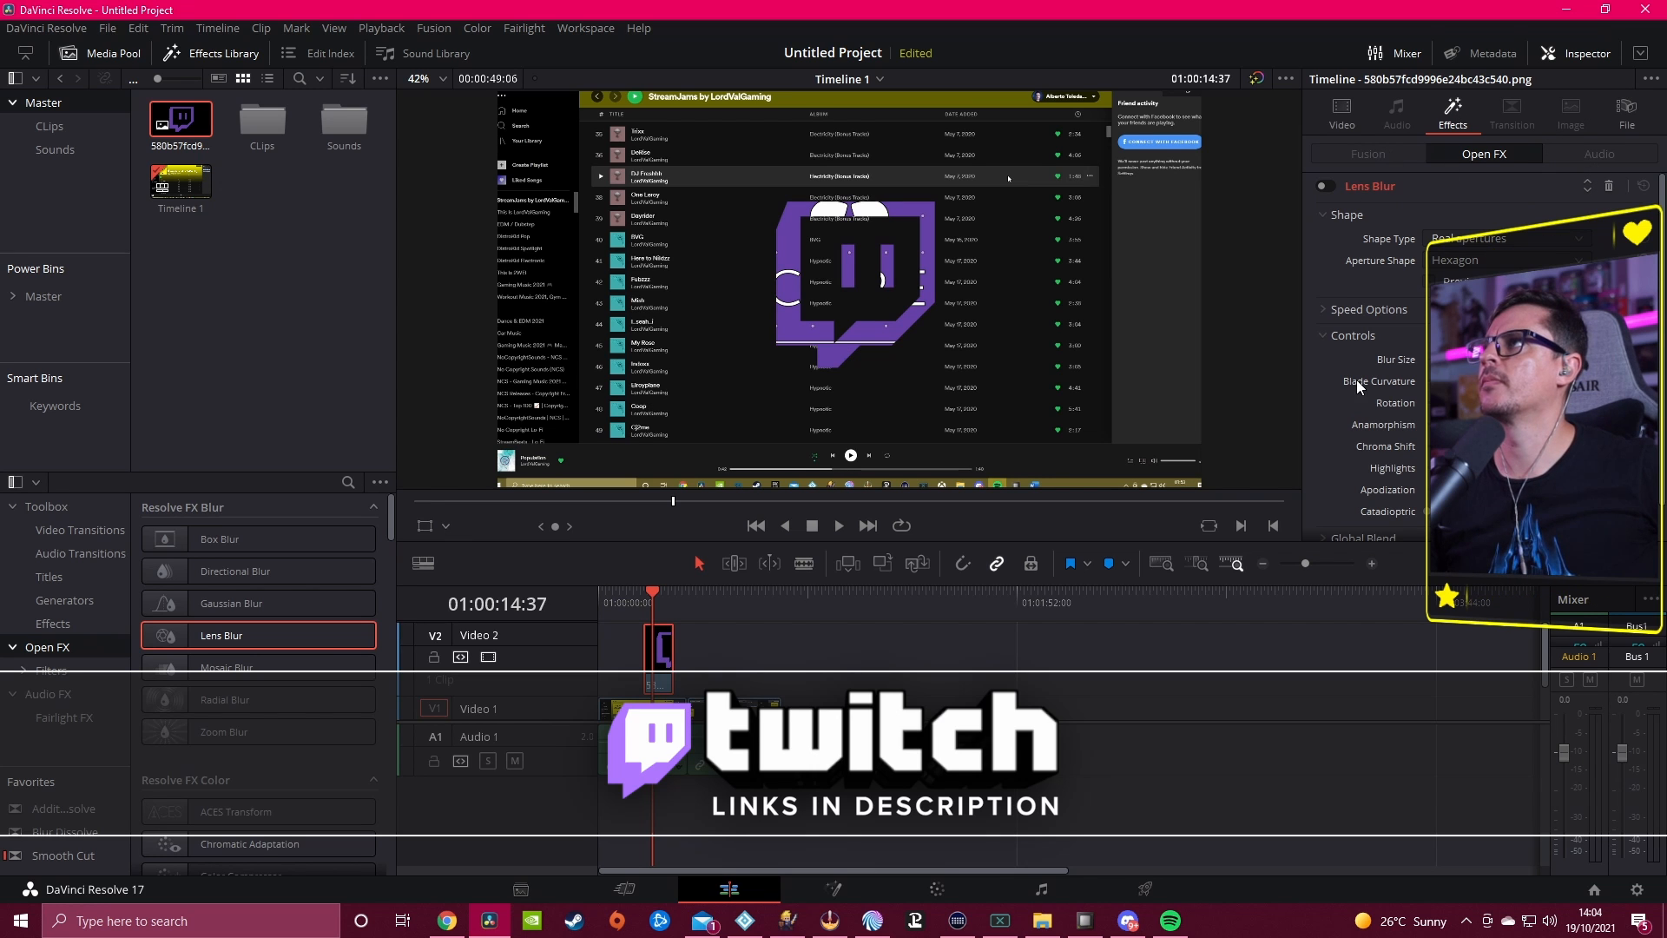
pyautogui.click(1360, 99)
pyautogui.click(1457, 104)
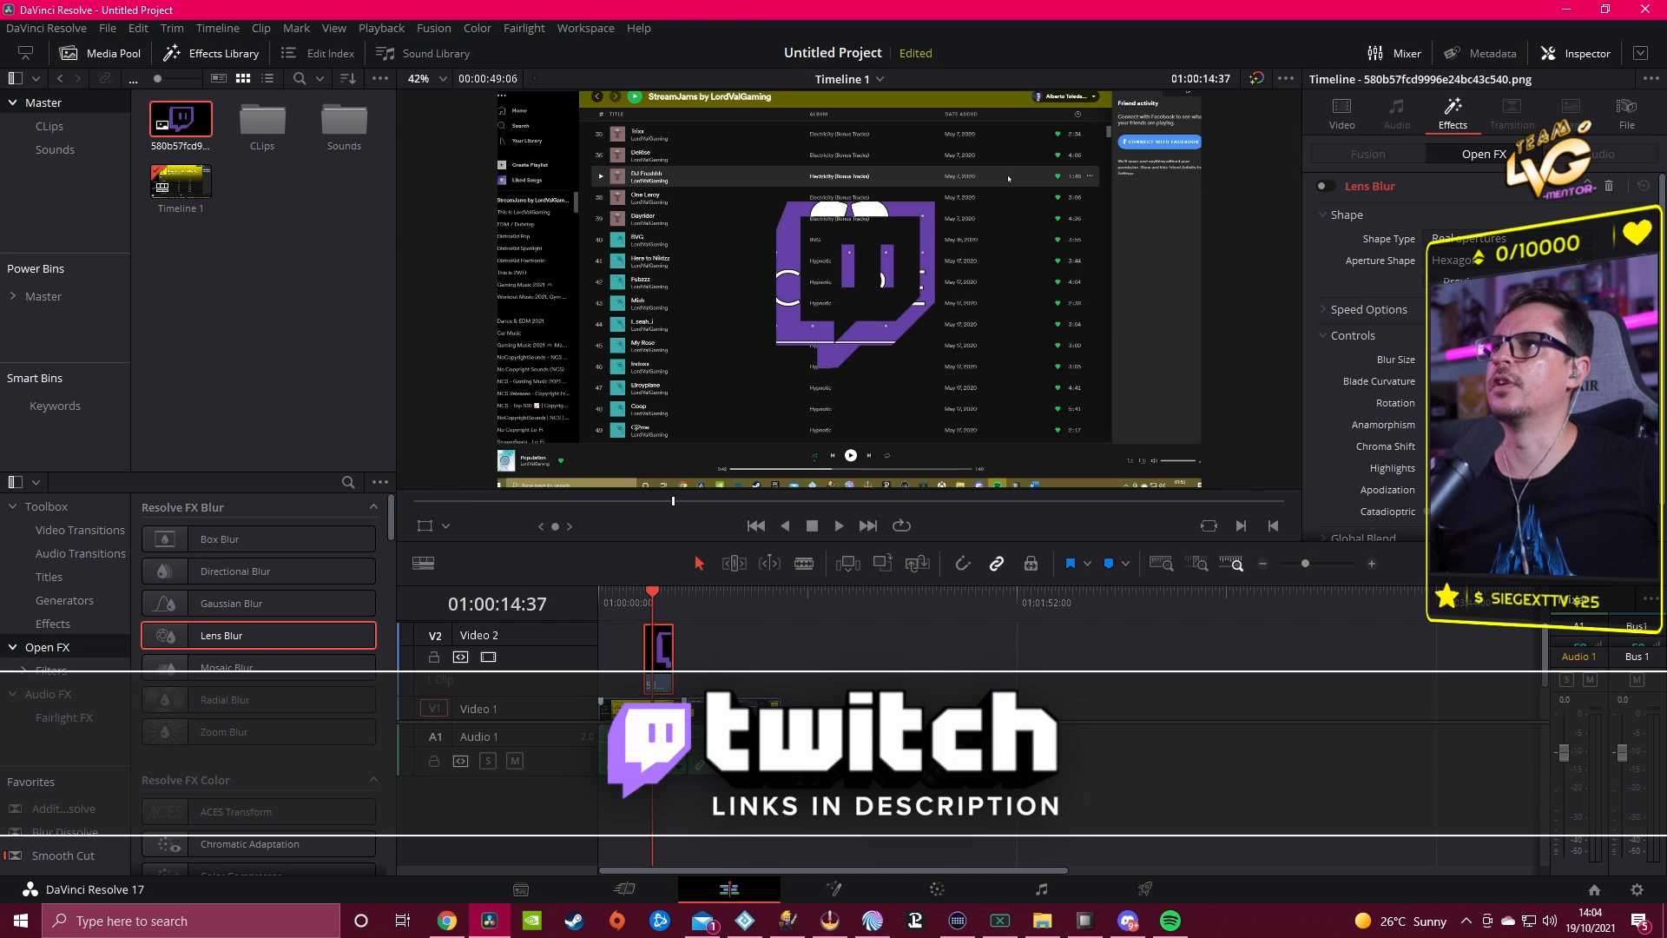
pyautogui.moveTo(644, 592)
pyautogui.mouseDown()
pyautogui.moveTo(691, 592)
pyautogui.moveTo(654, 601)
pyautogui.mouseUp()
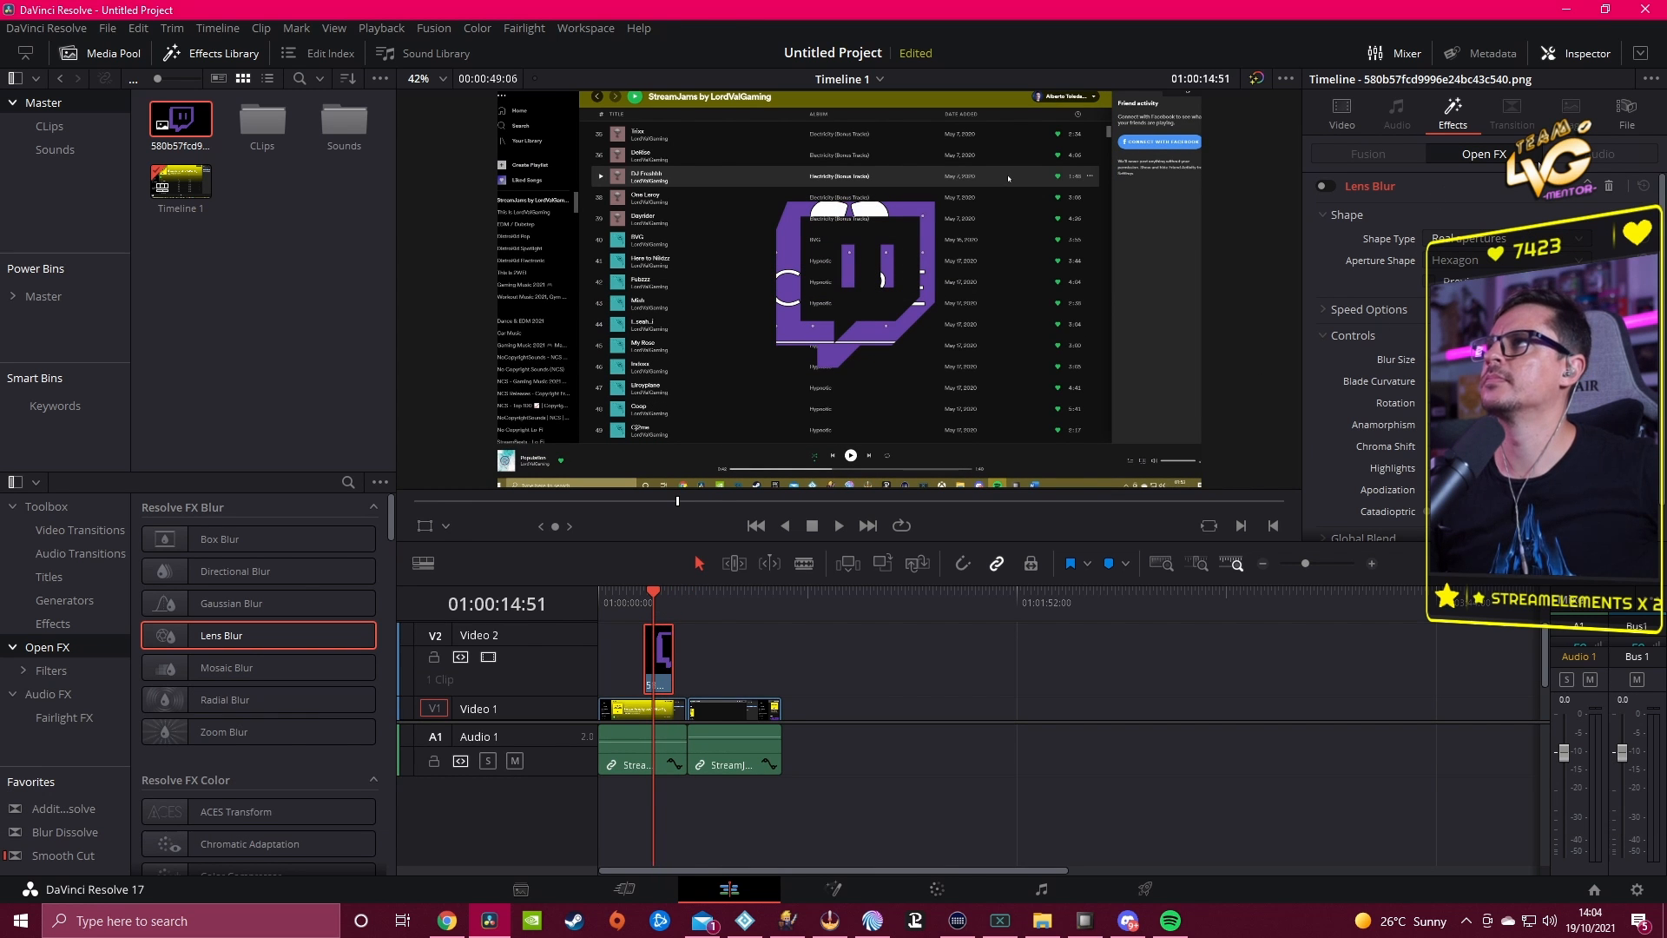
pyautogui.click(1610, 187)
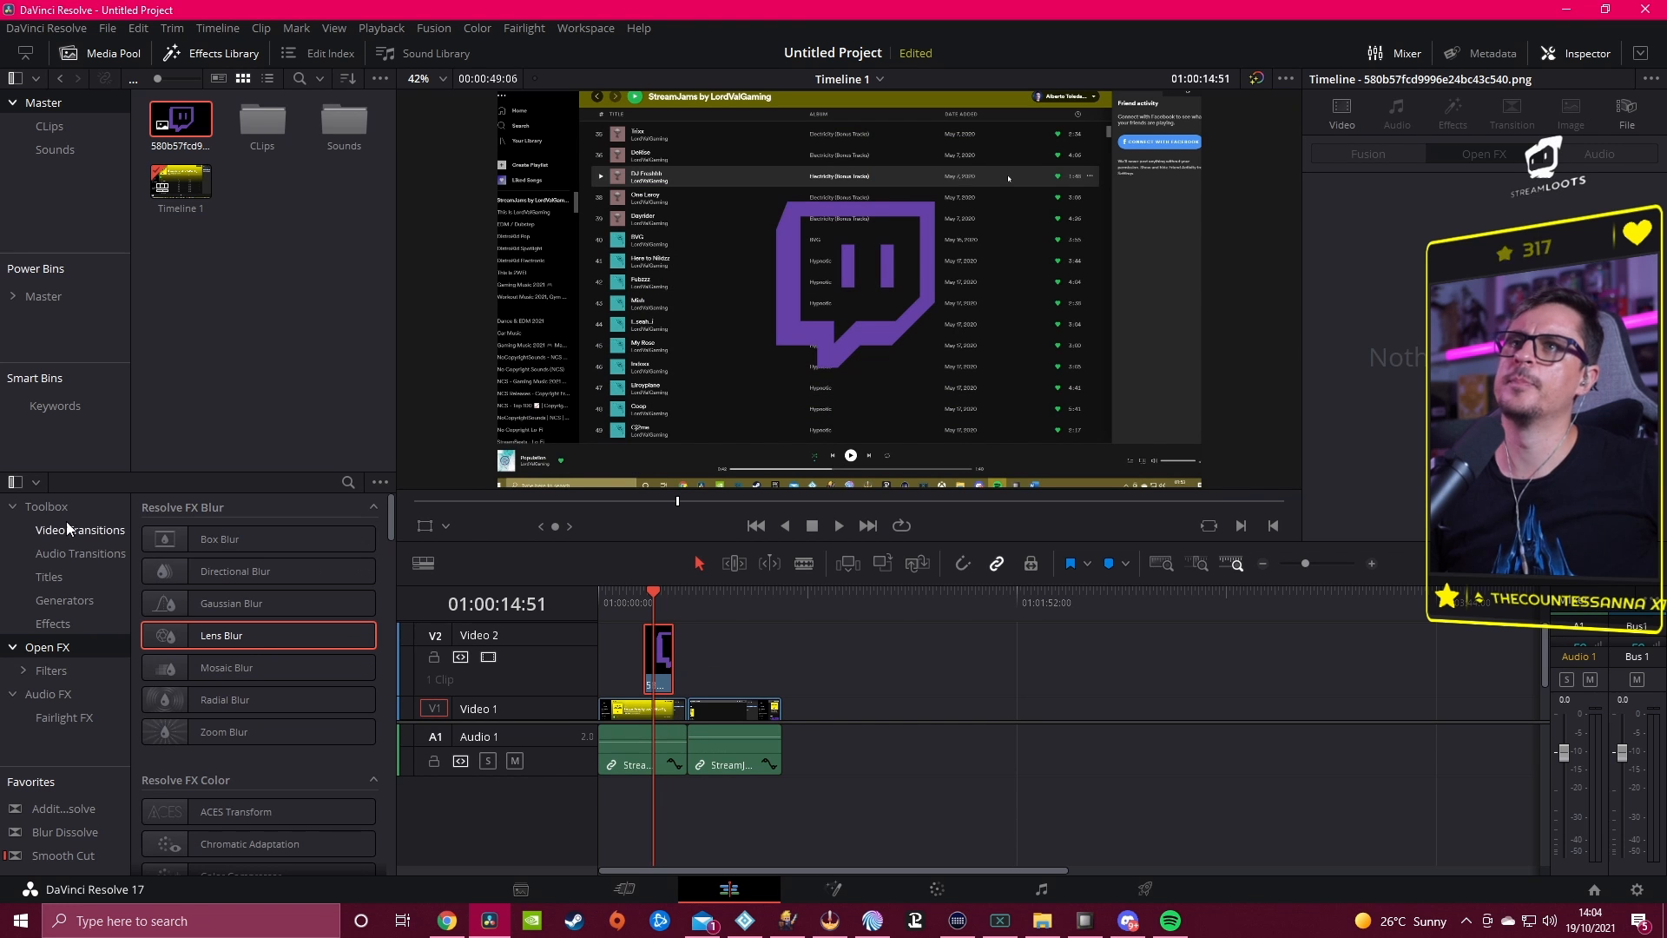
# Step: Browse the Open FX filters, Resolve FX and Fairlight FX categories of the effects library
pyautogui.click(616, 713)
pyautogui.scroll(3, 613, 679)
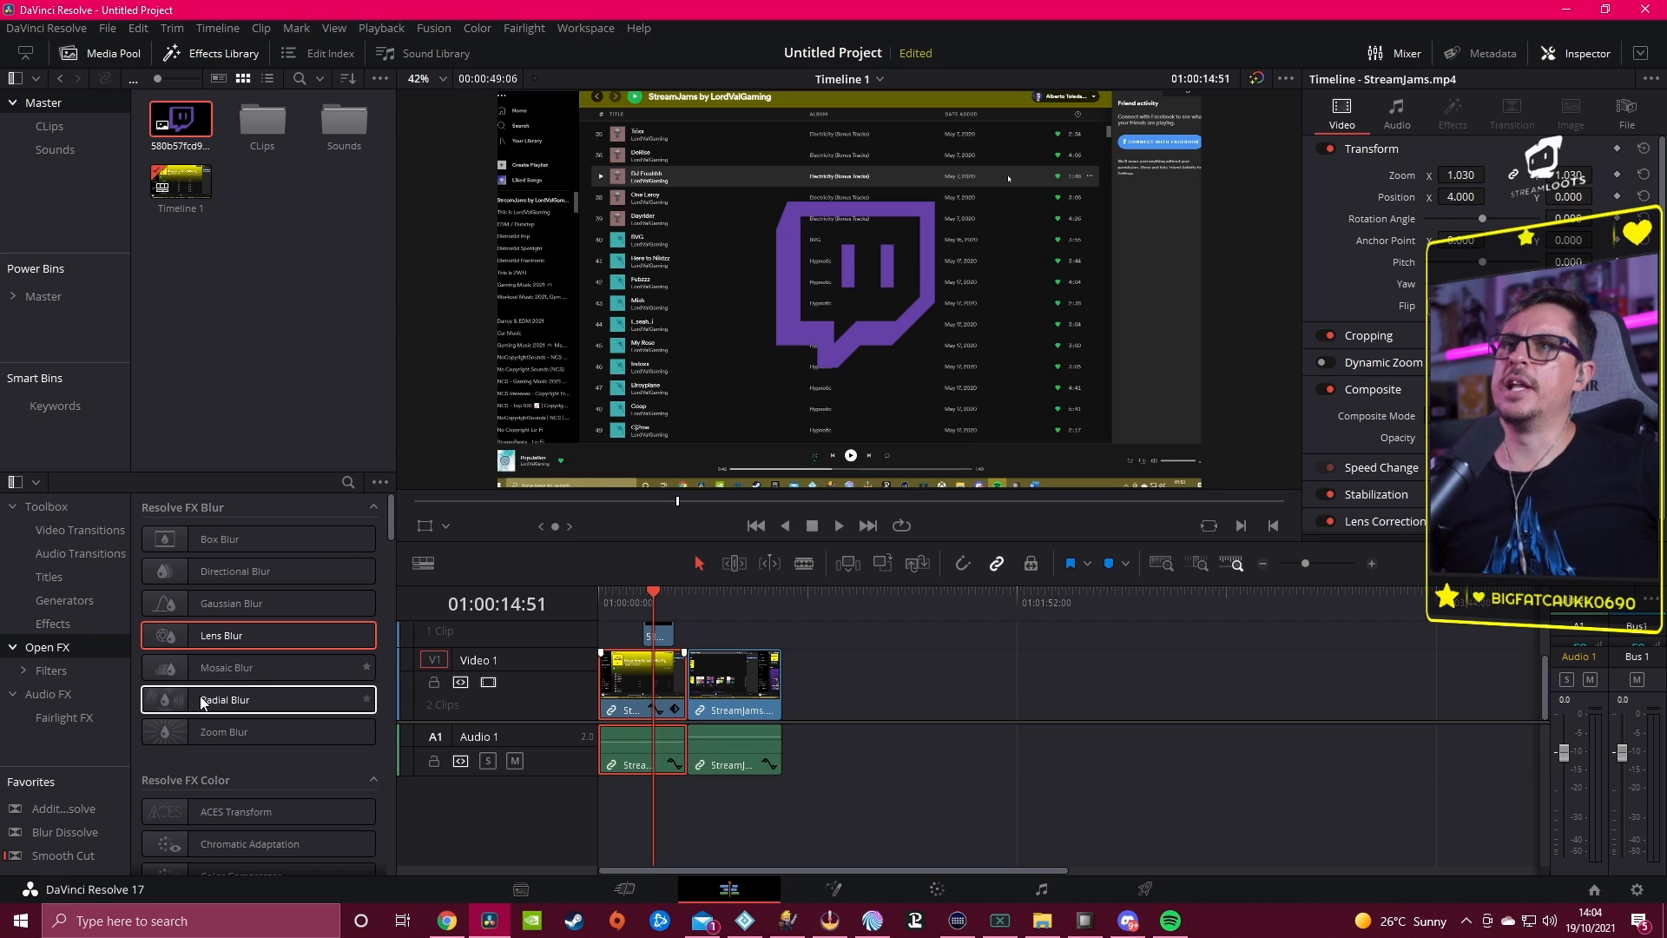
pyautogui.click(25, 669)
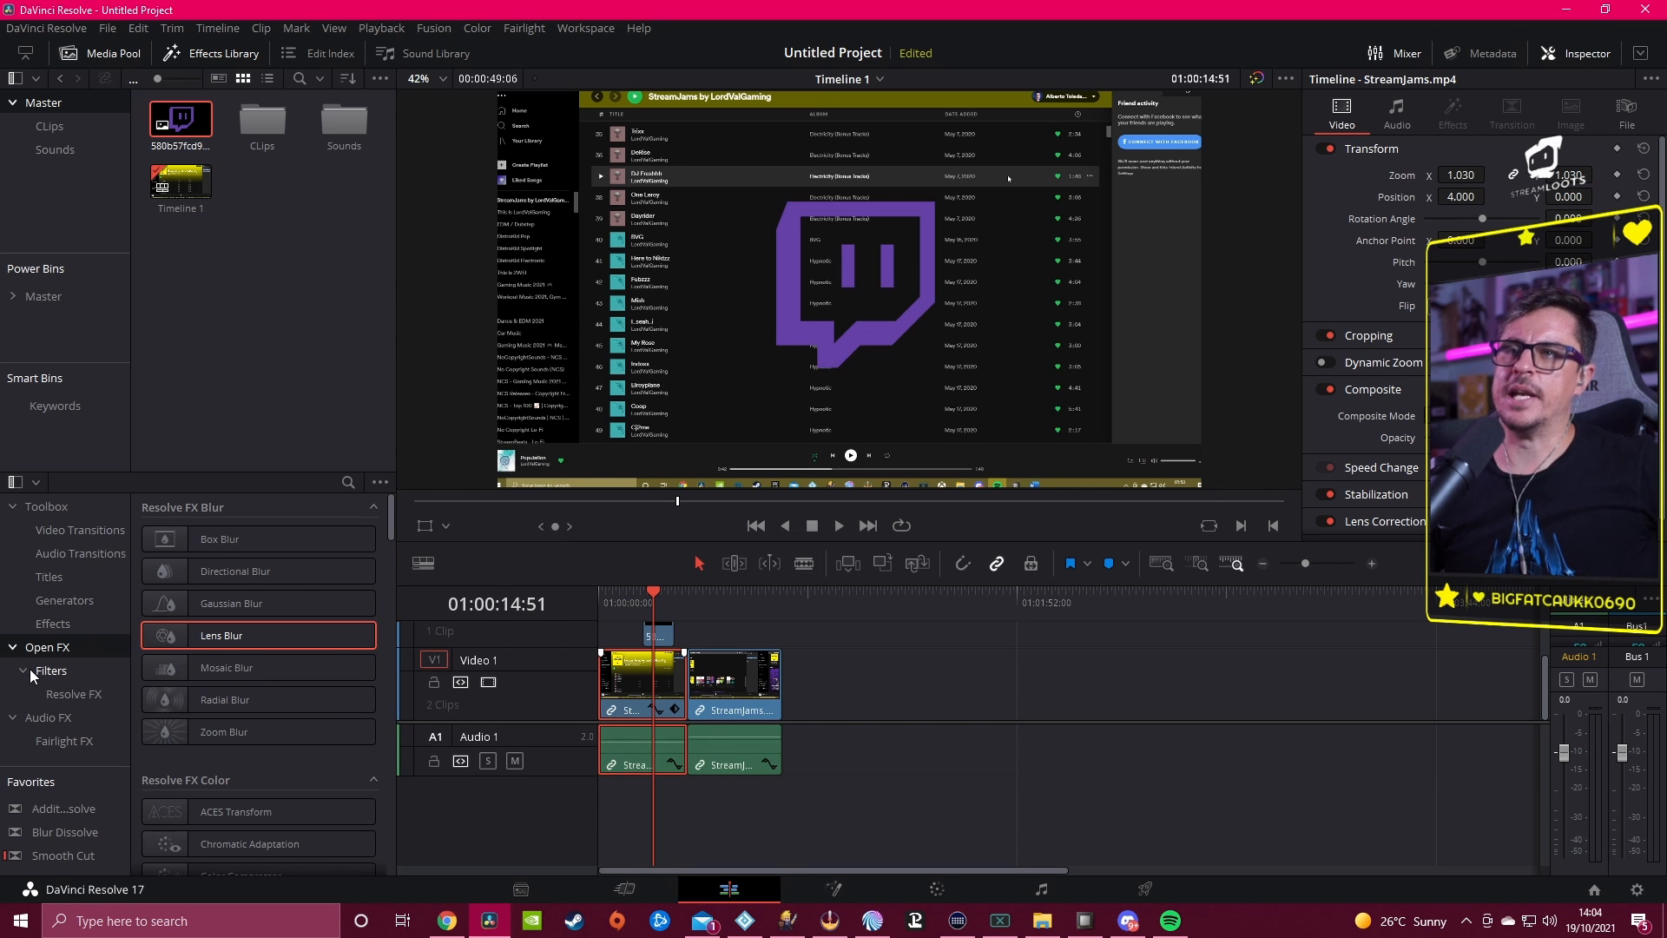
pyautogui.click(78, 696)
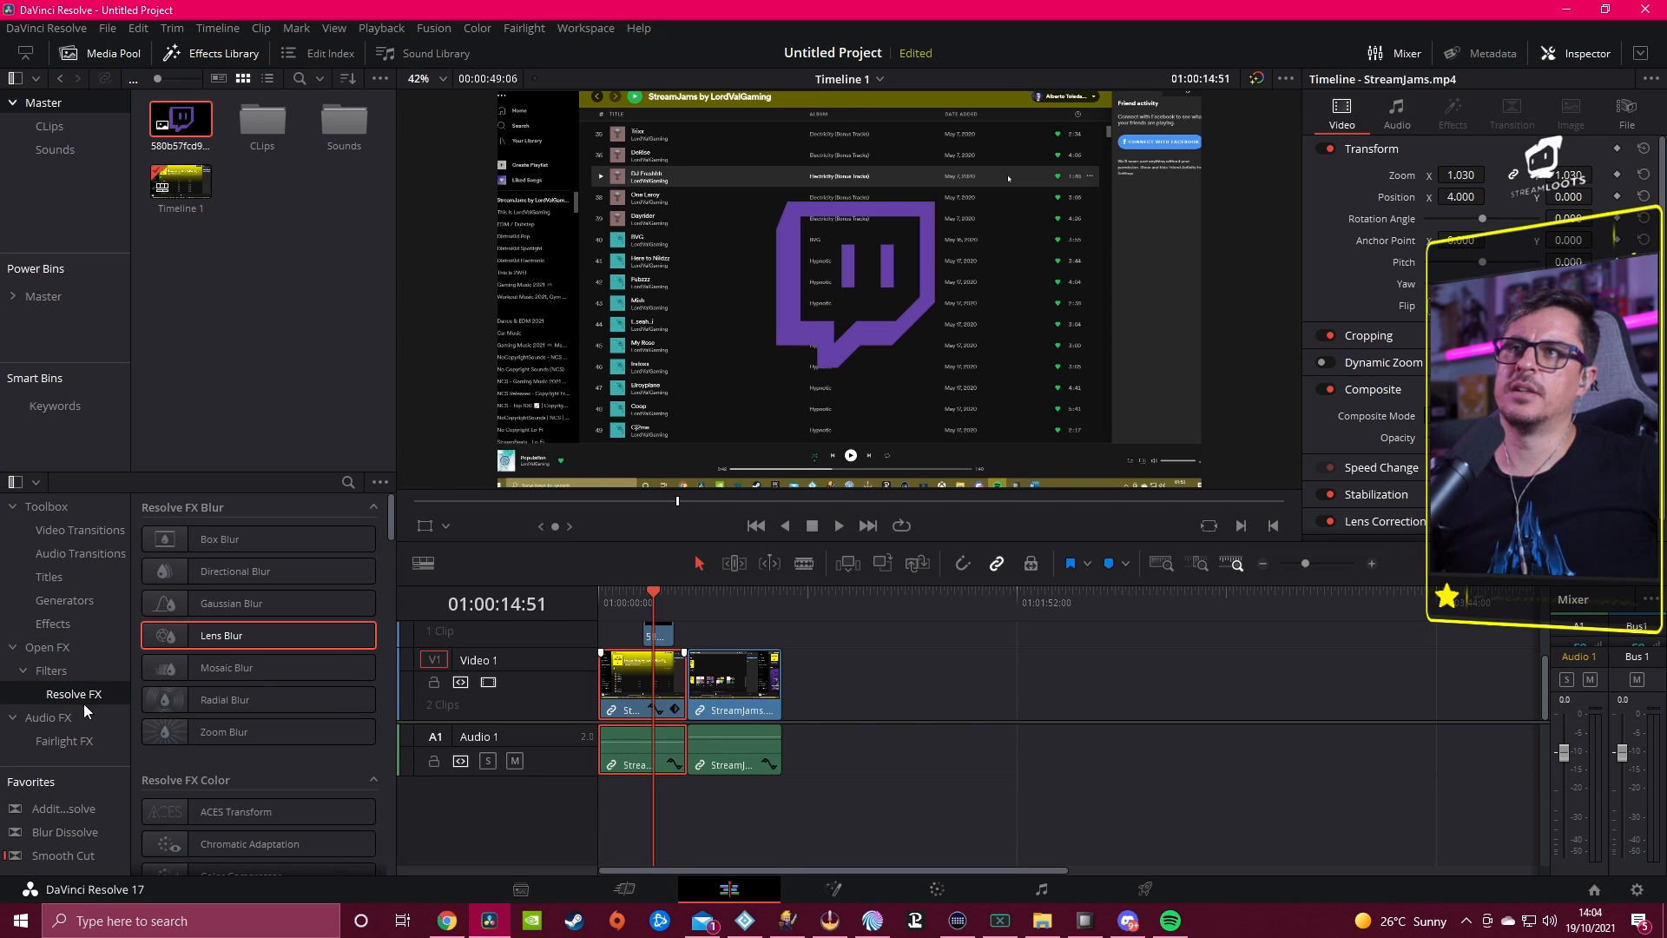
pyautogui.click(28, 679)
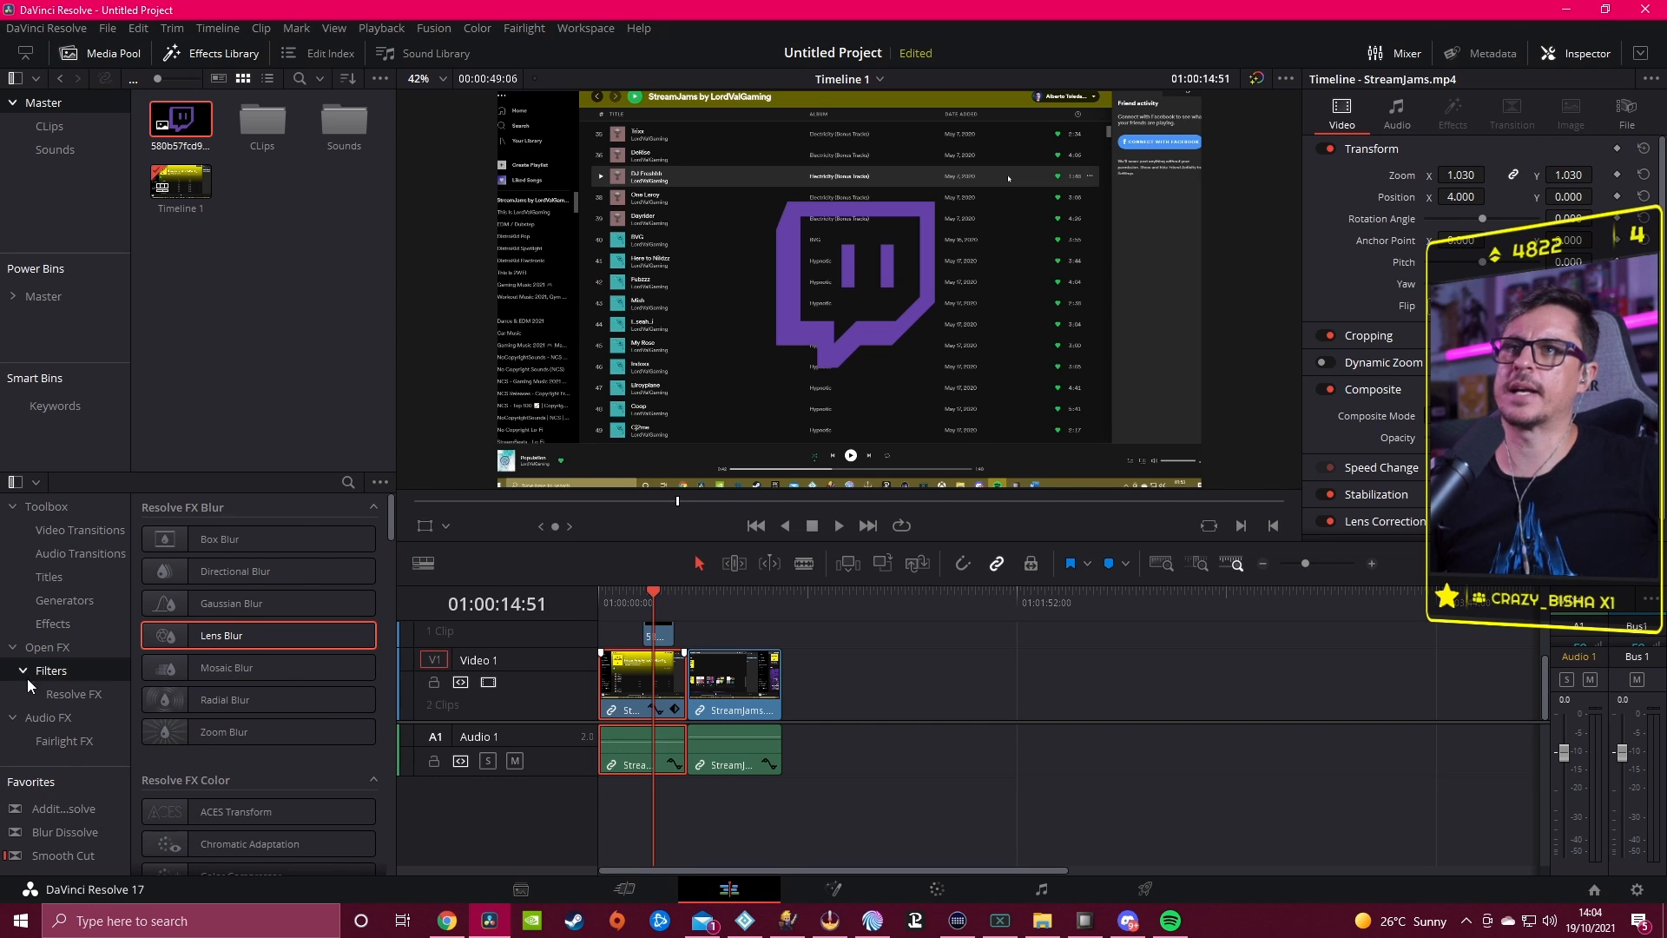
pyautogui.click(39, 733)
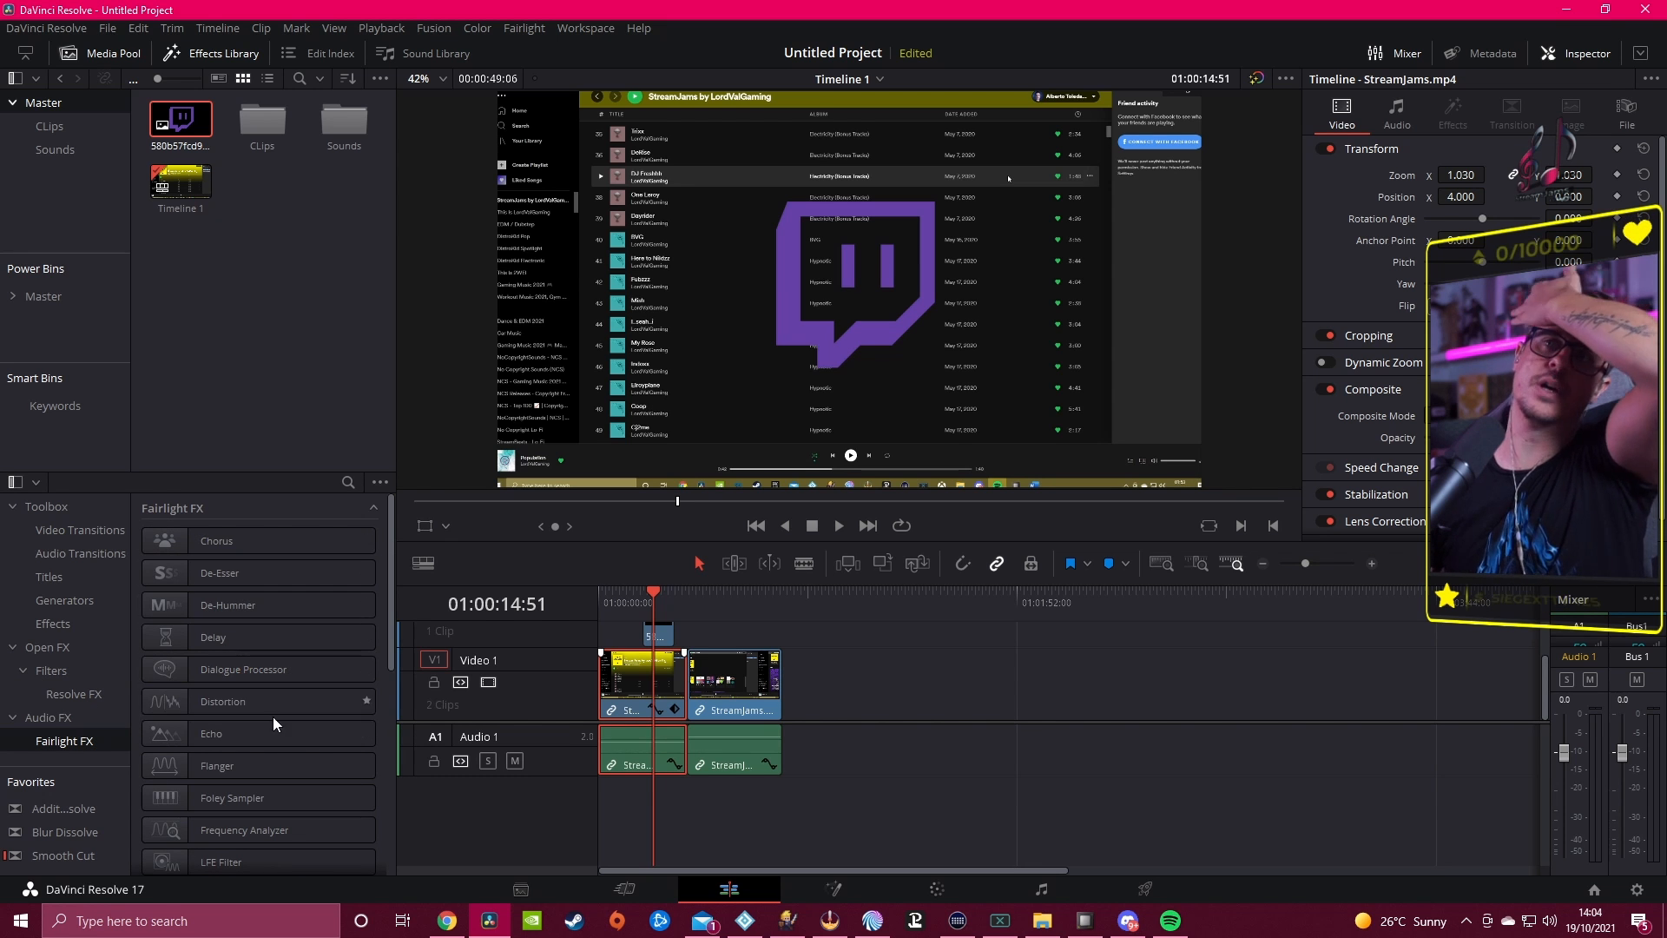
pyautogui.scroll(2, 659, 660)
# Step: Add a basic Text title on a new video track above the Twitch logo clip and shift it within the logo's time span
pyautogui.click(660, 658)
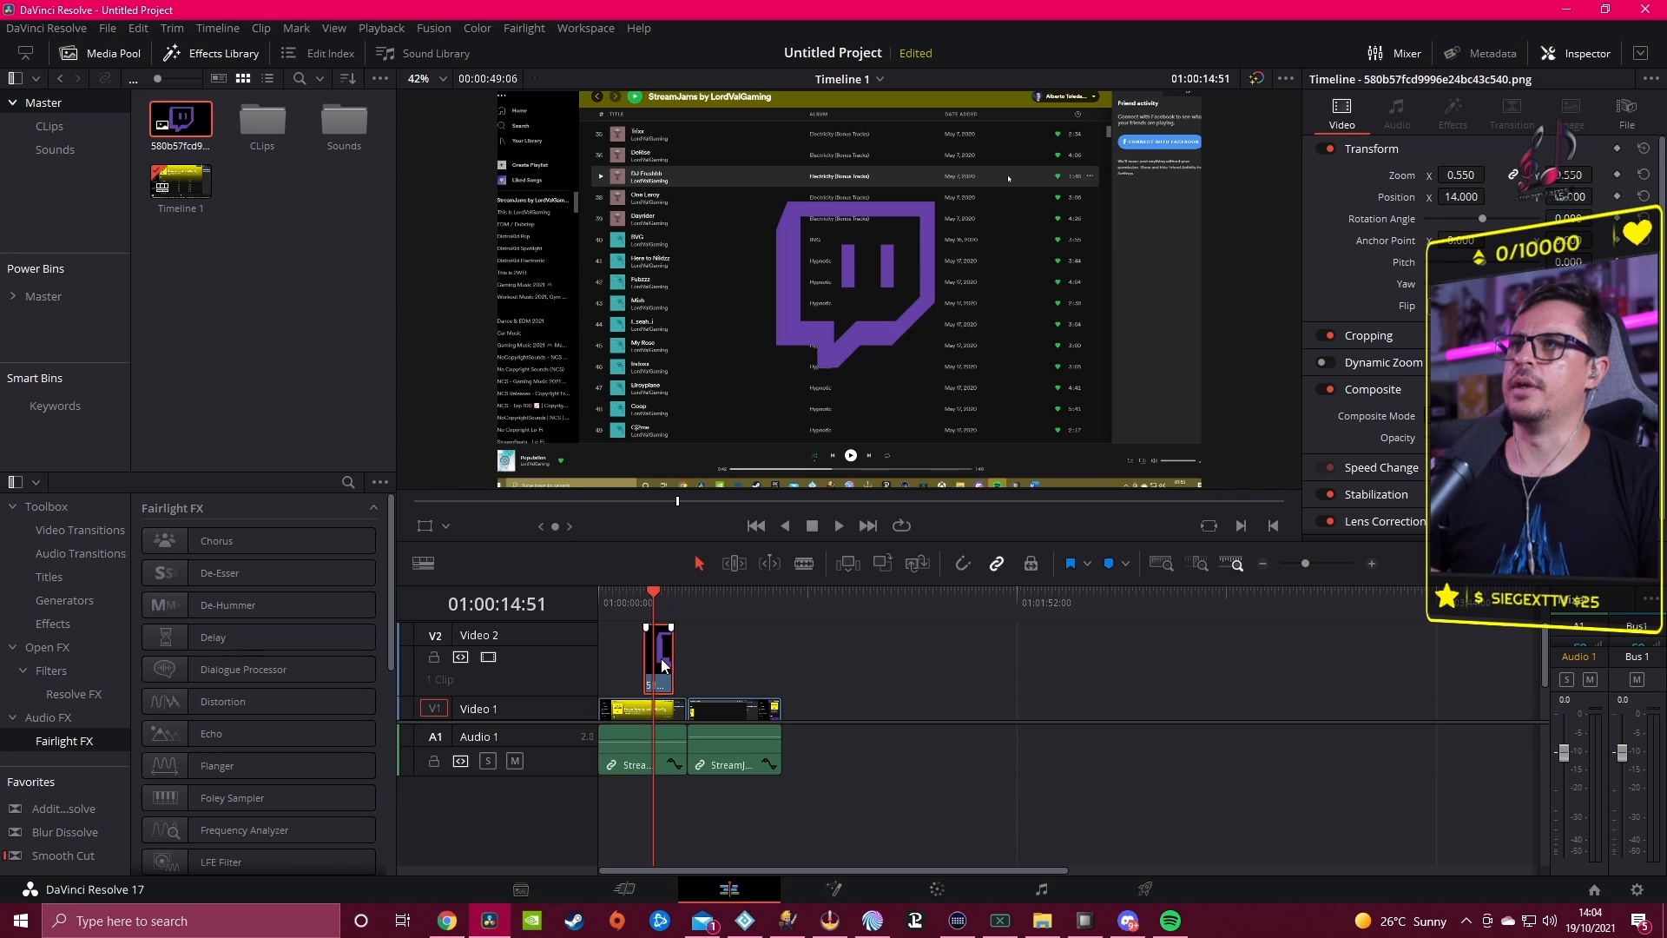
pyautogui.click(58, 580)
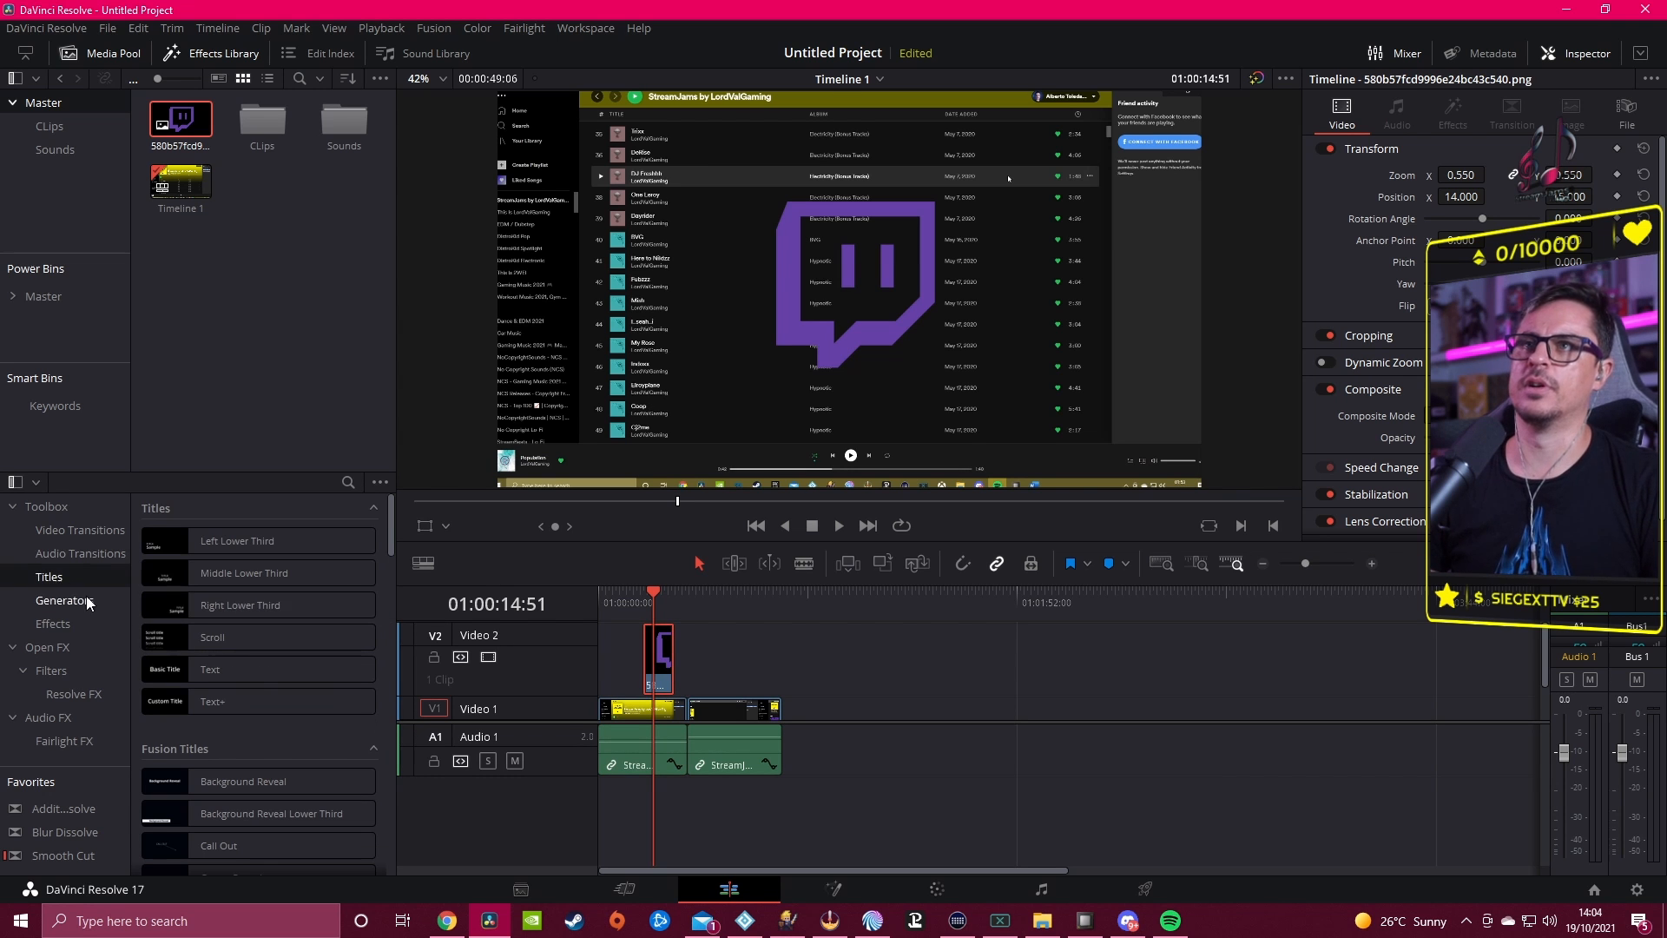
pyautogui.scroll(-3, 226, 677)
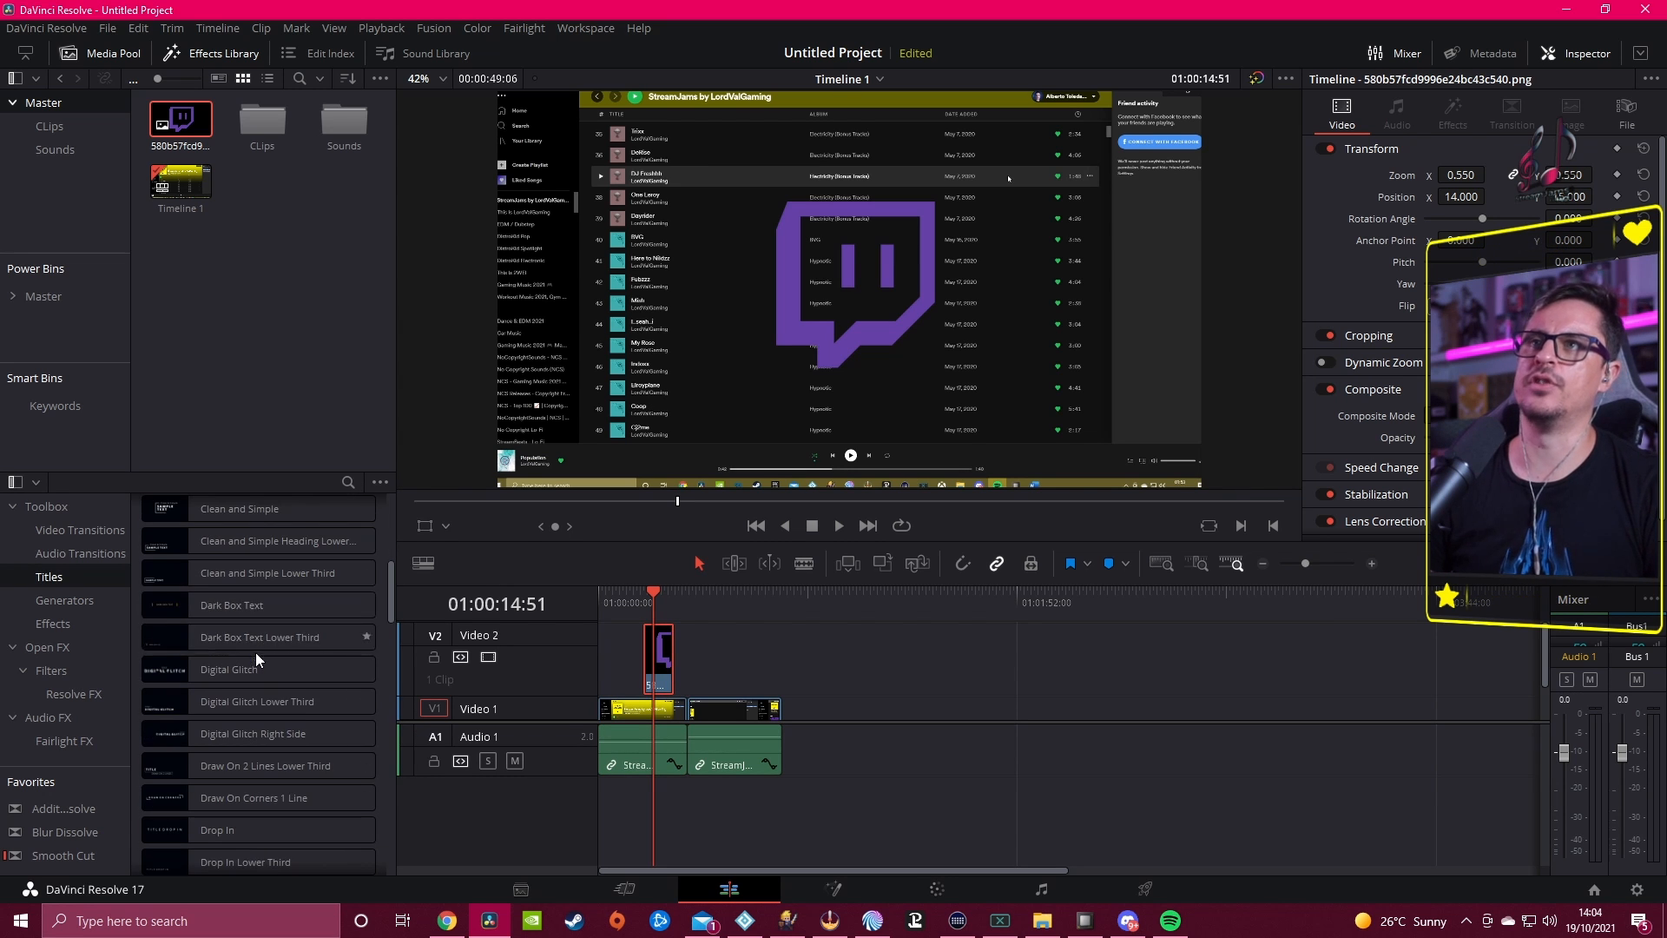
pyautogui.scroll(3, 260, 664)
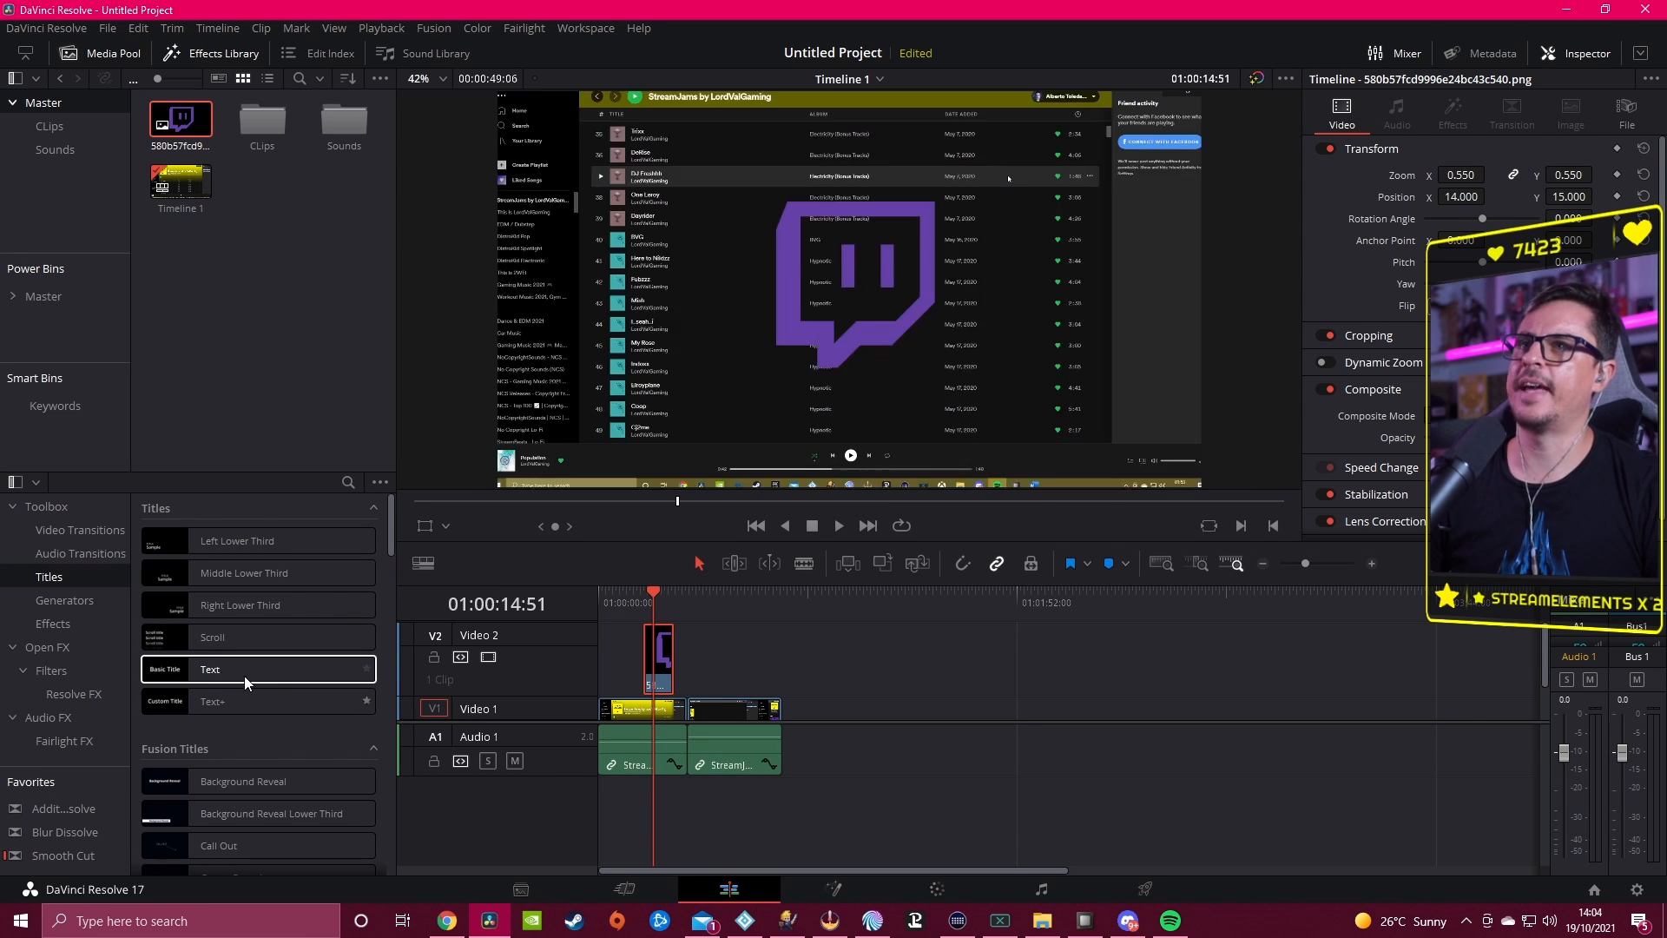
pyautogui.moveTo(238, 672); pyautogui.dragTo(641, 646)
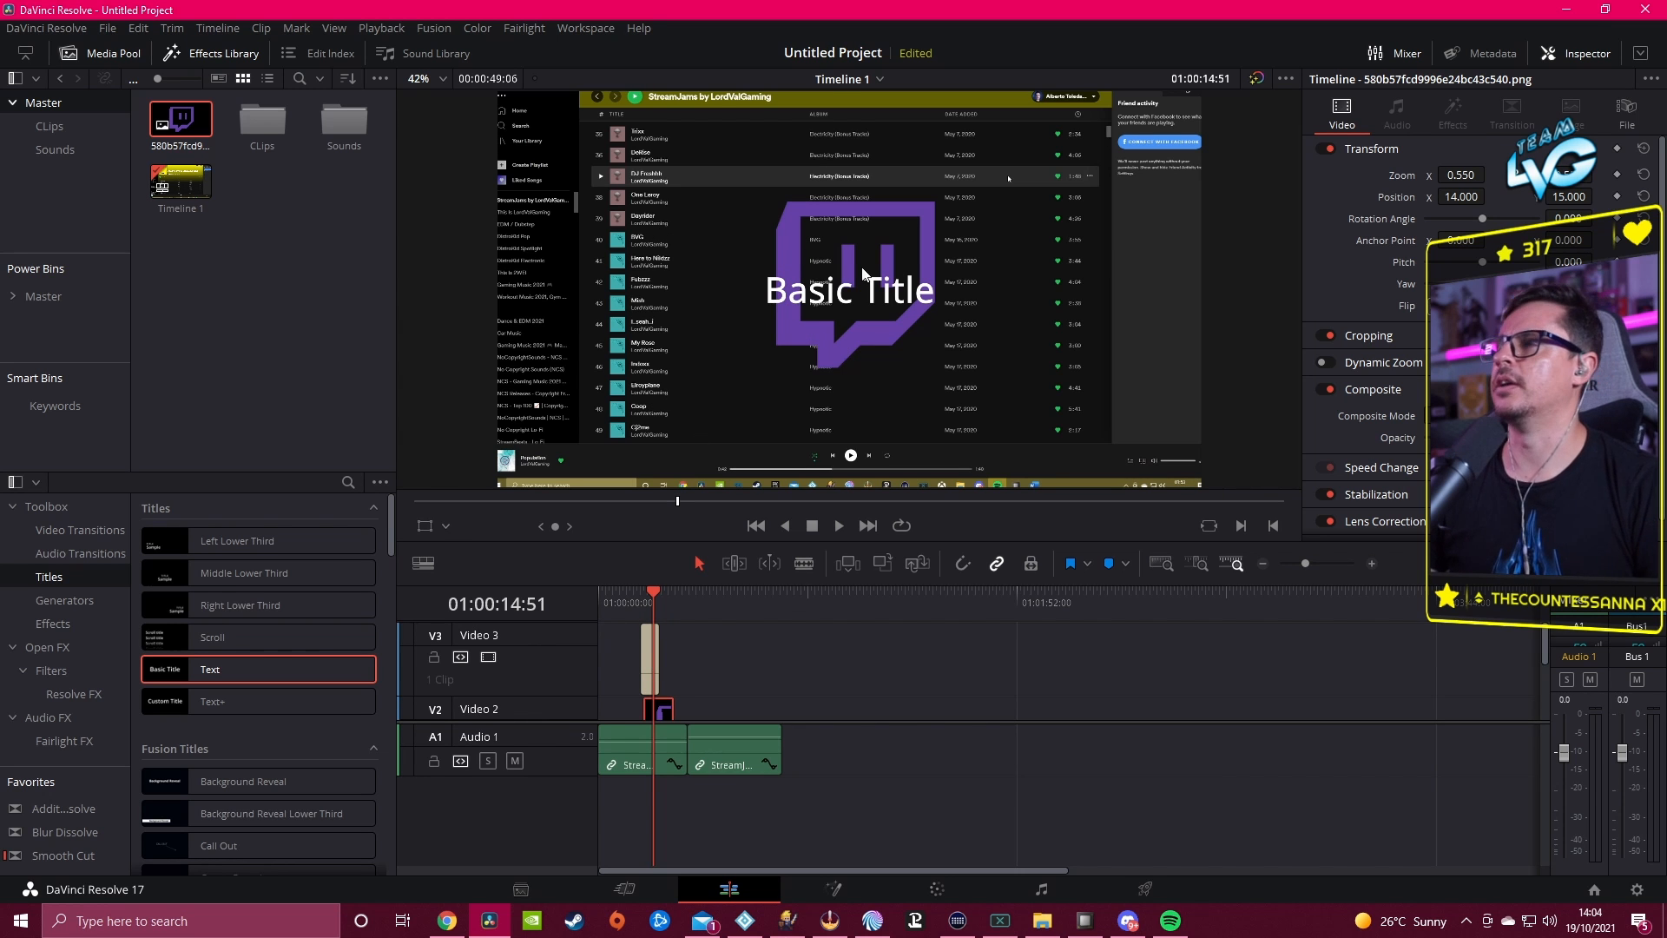
pyautogui.moveTo(642, 650); pyautogui.dragTo(655, 652)
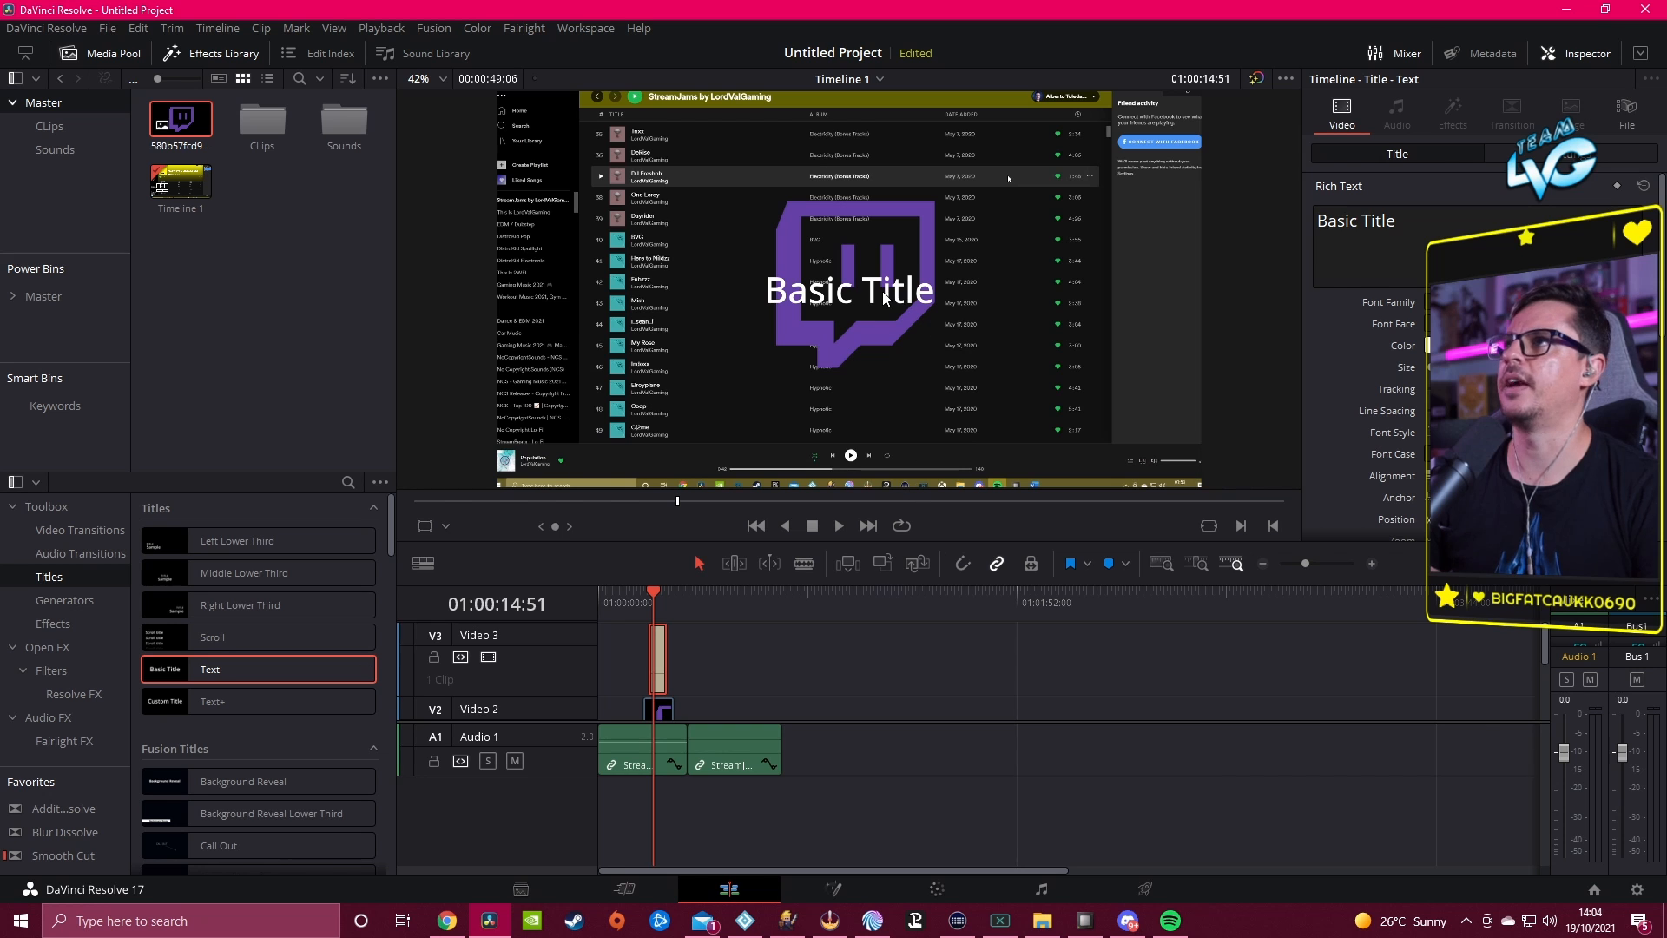
# Step: Replace the title's text with "lordvalgaming" and choose a heavier, bolder font family for it
pyautogui.moveTo(1403, 227); pyautogui.dragTo(1313, 227)
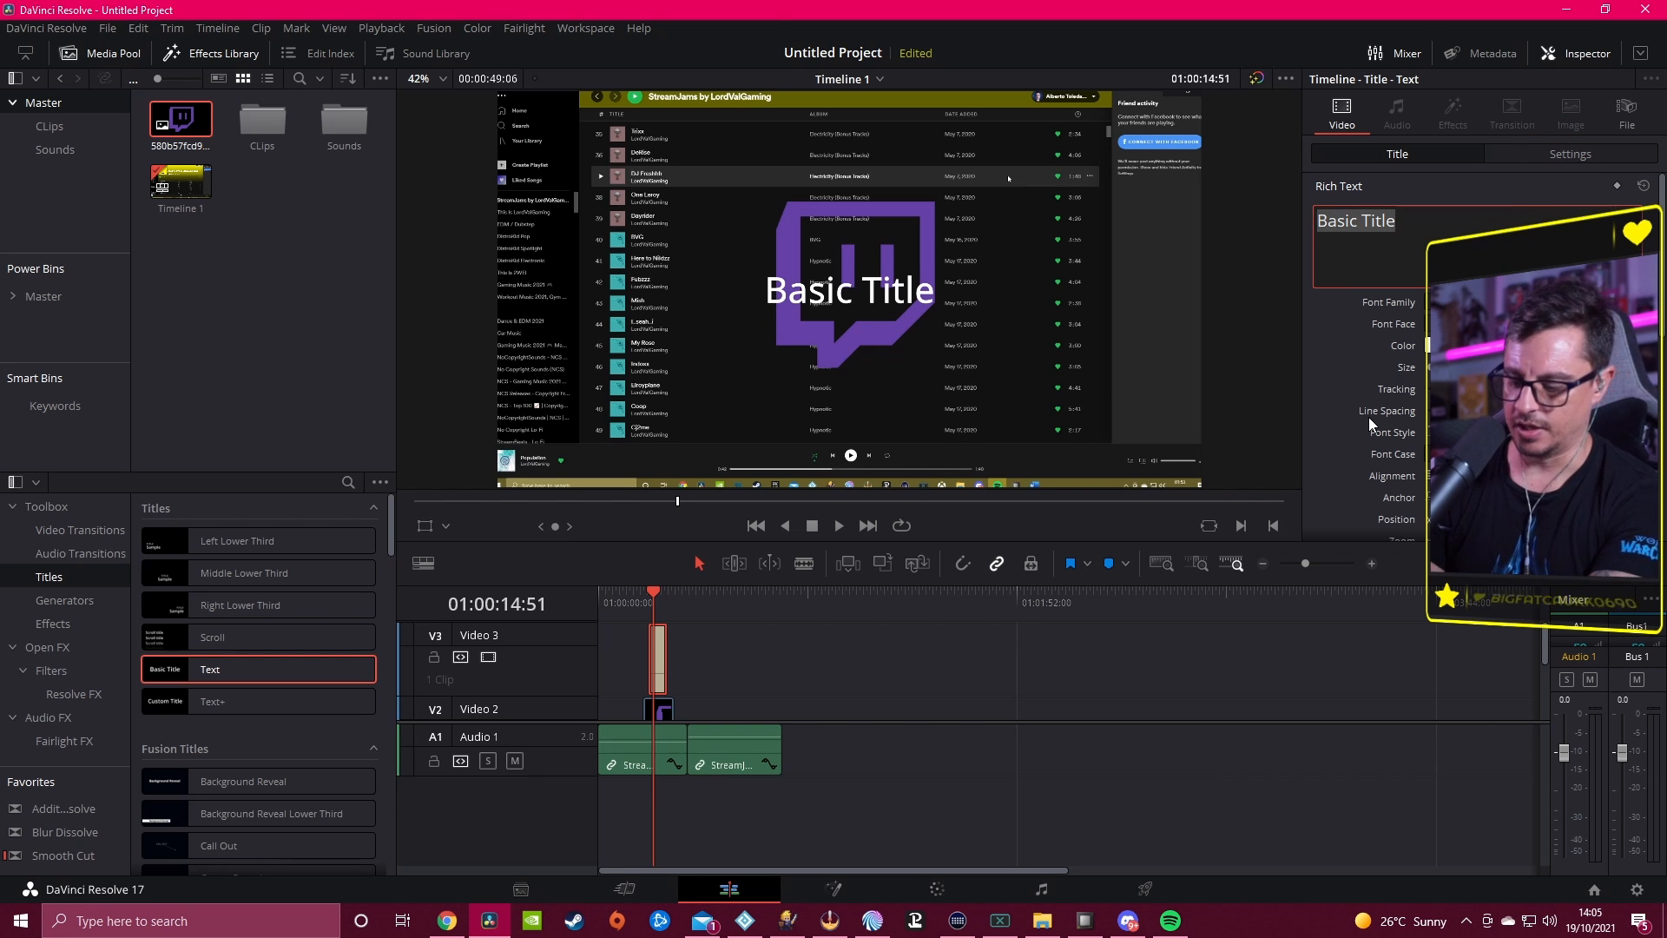
pyautogui.write('lord')
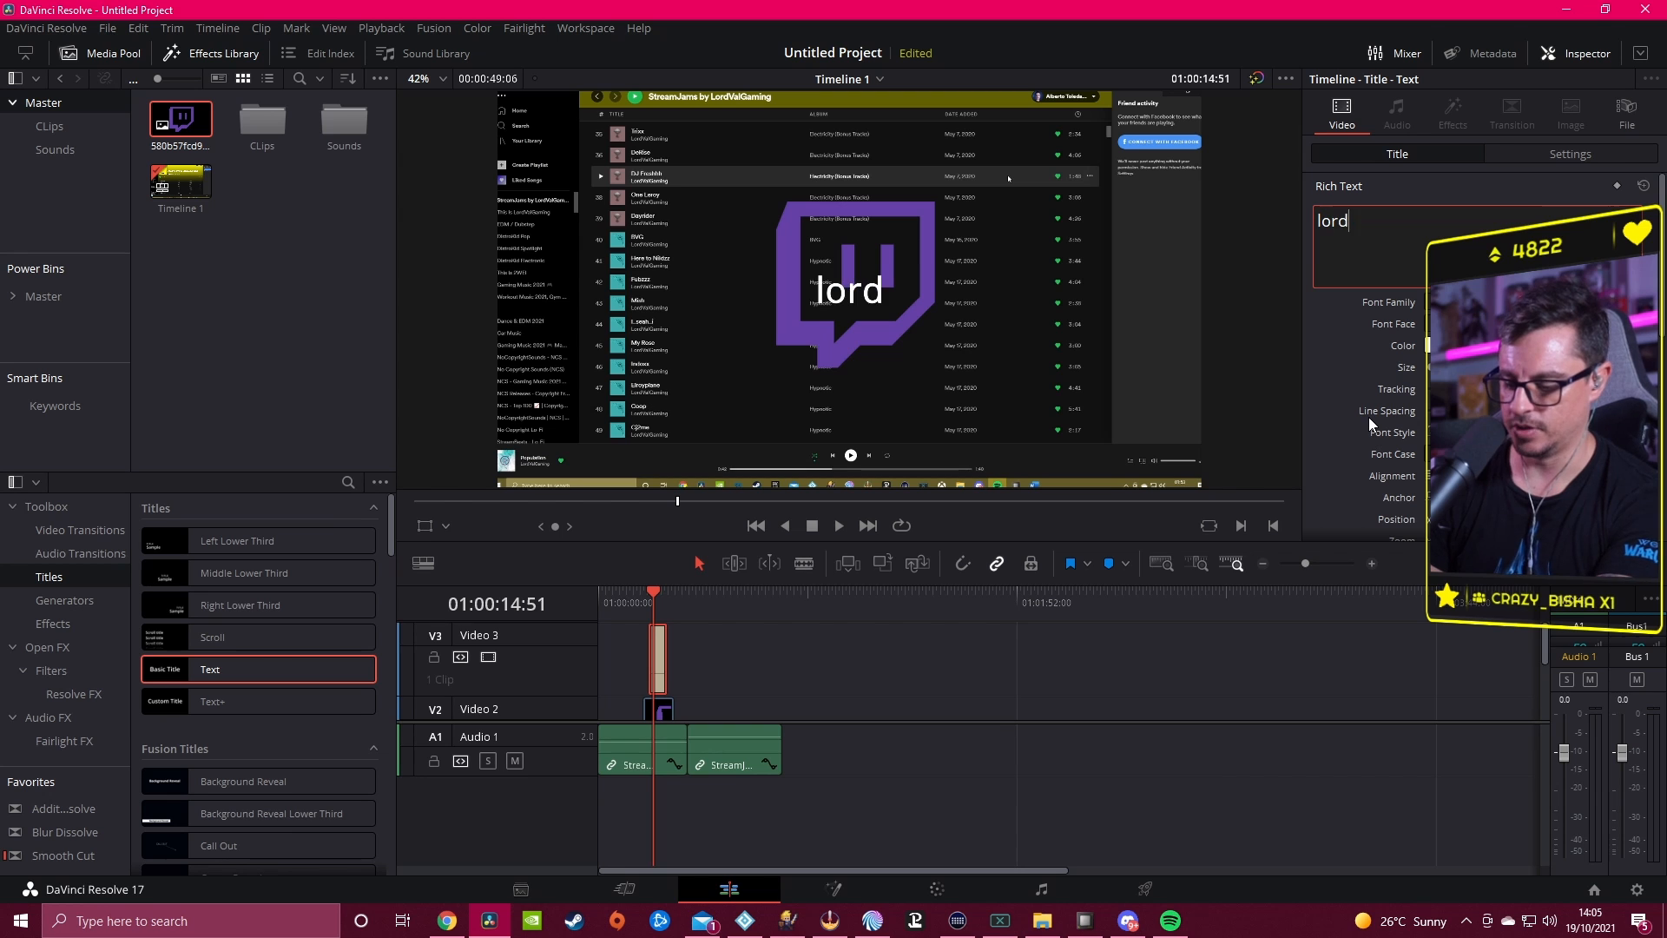
pyautogui.write('valgaming')
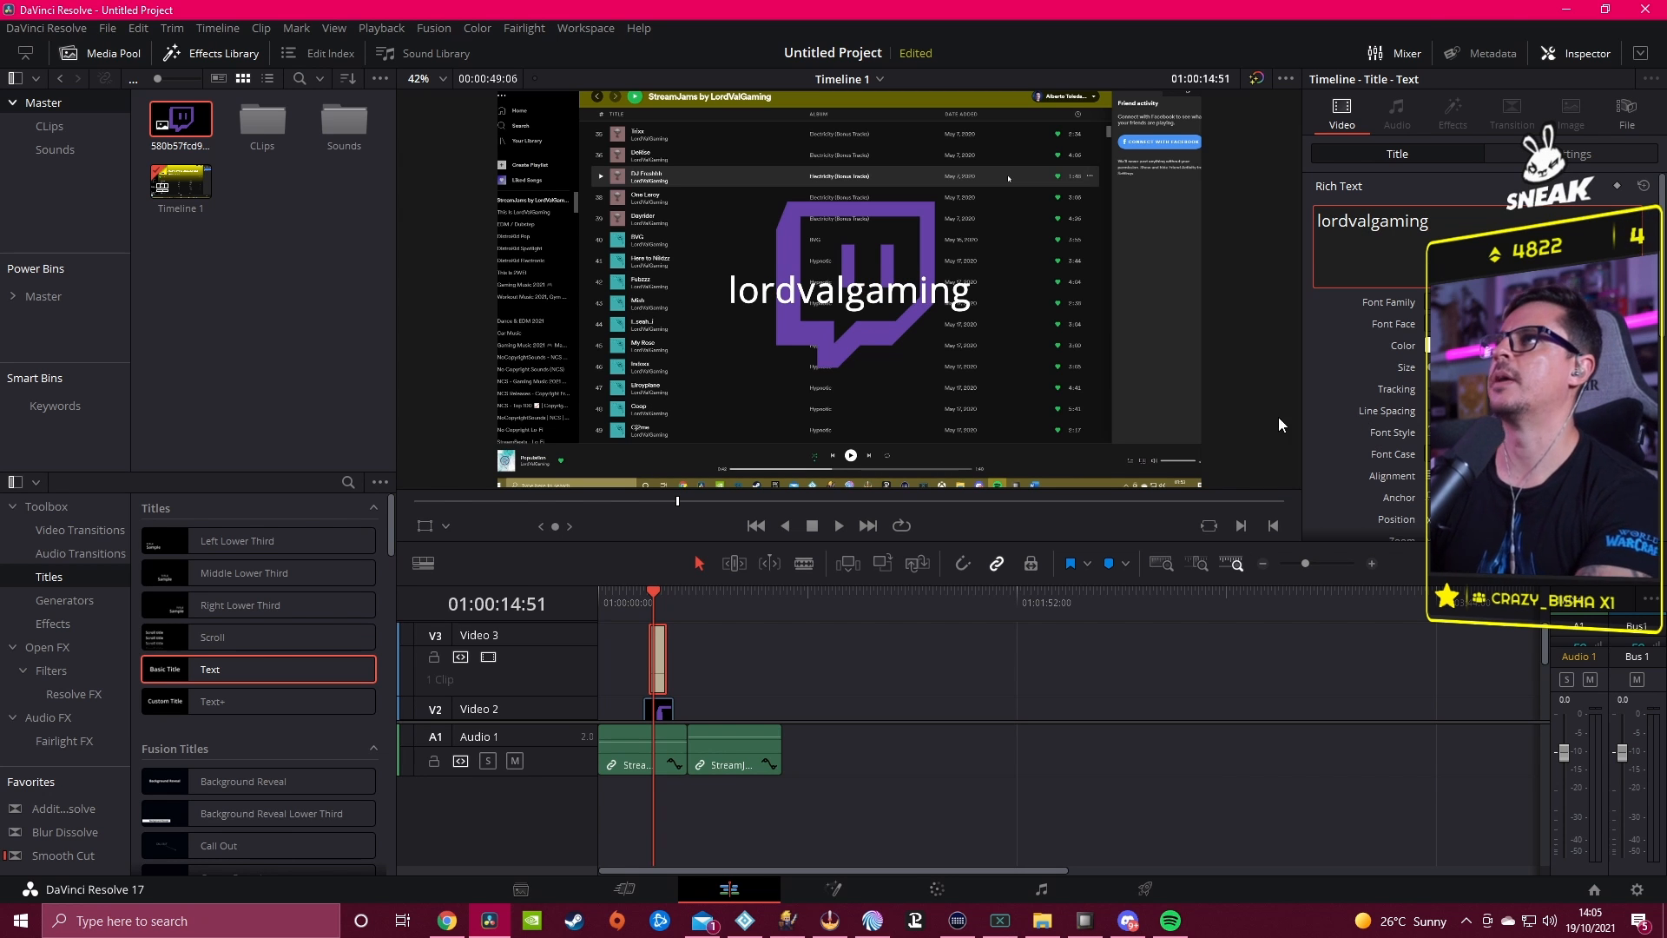
pyautogui.click(1515, 303)
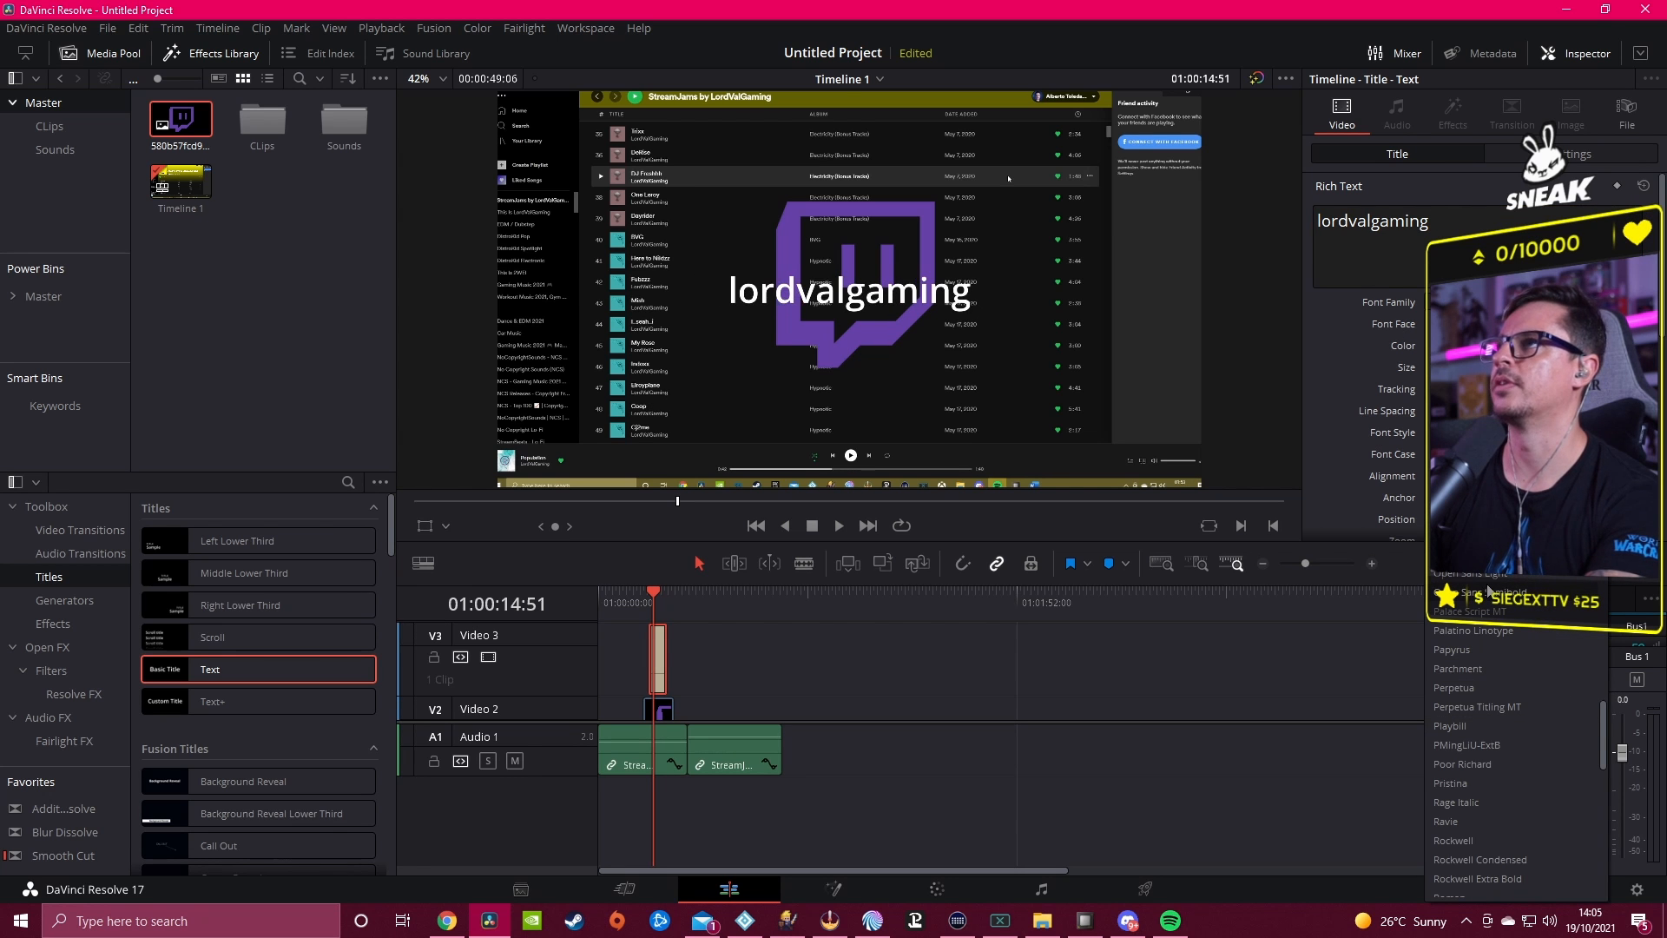
pyautogui.click(1476, 535)
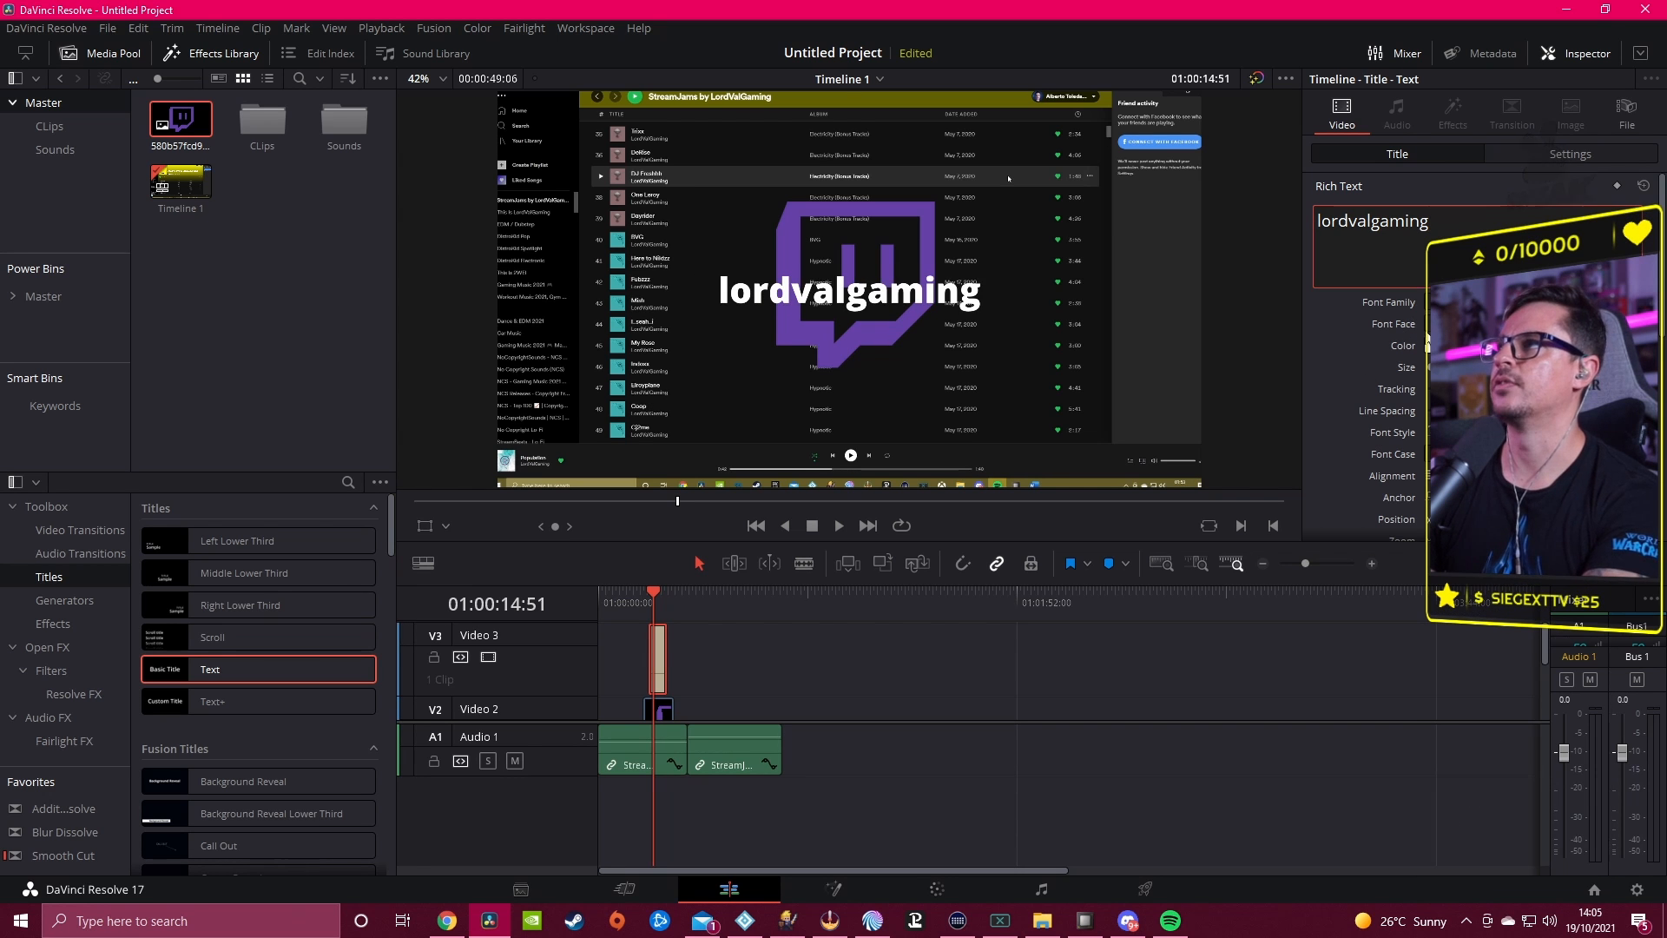
# Step: Set the title's text color to yellow (#ffff00)
pyautogui.click(1443, 346)
pyautogui.click(782, 383)
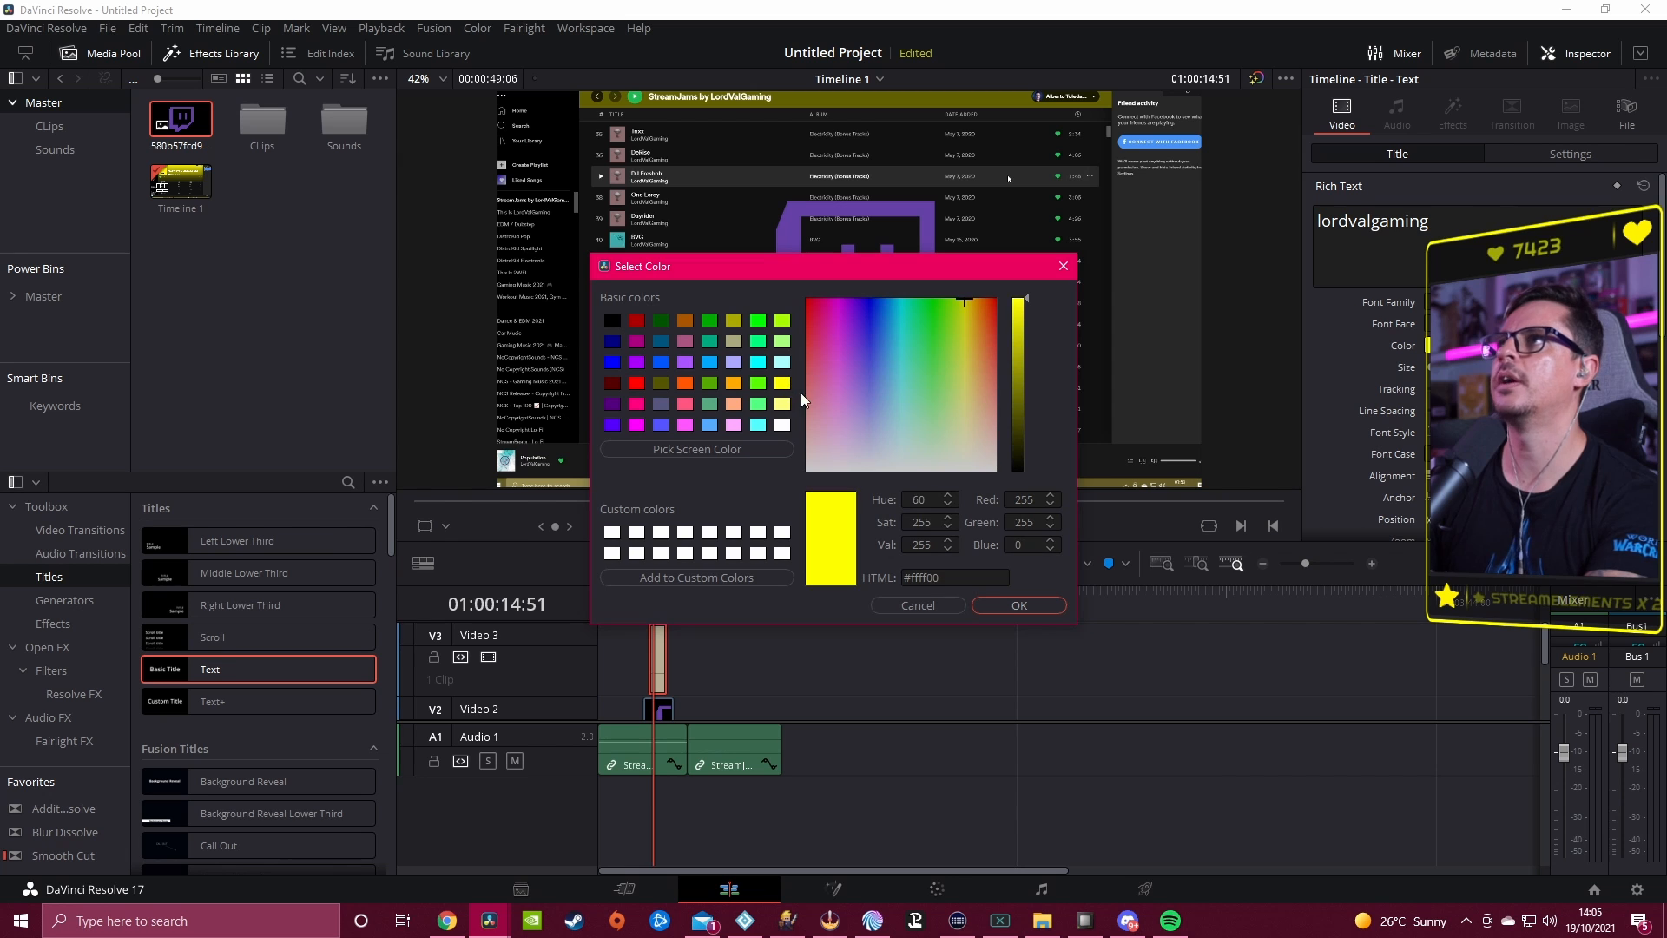
pyautogui.click(1014, 607)
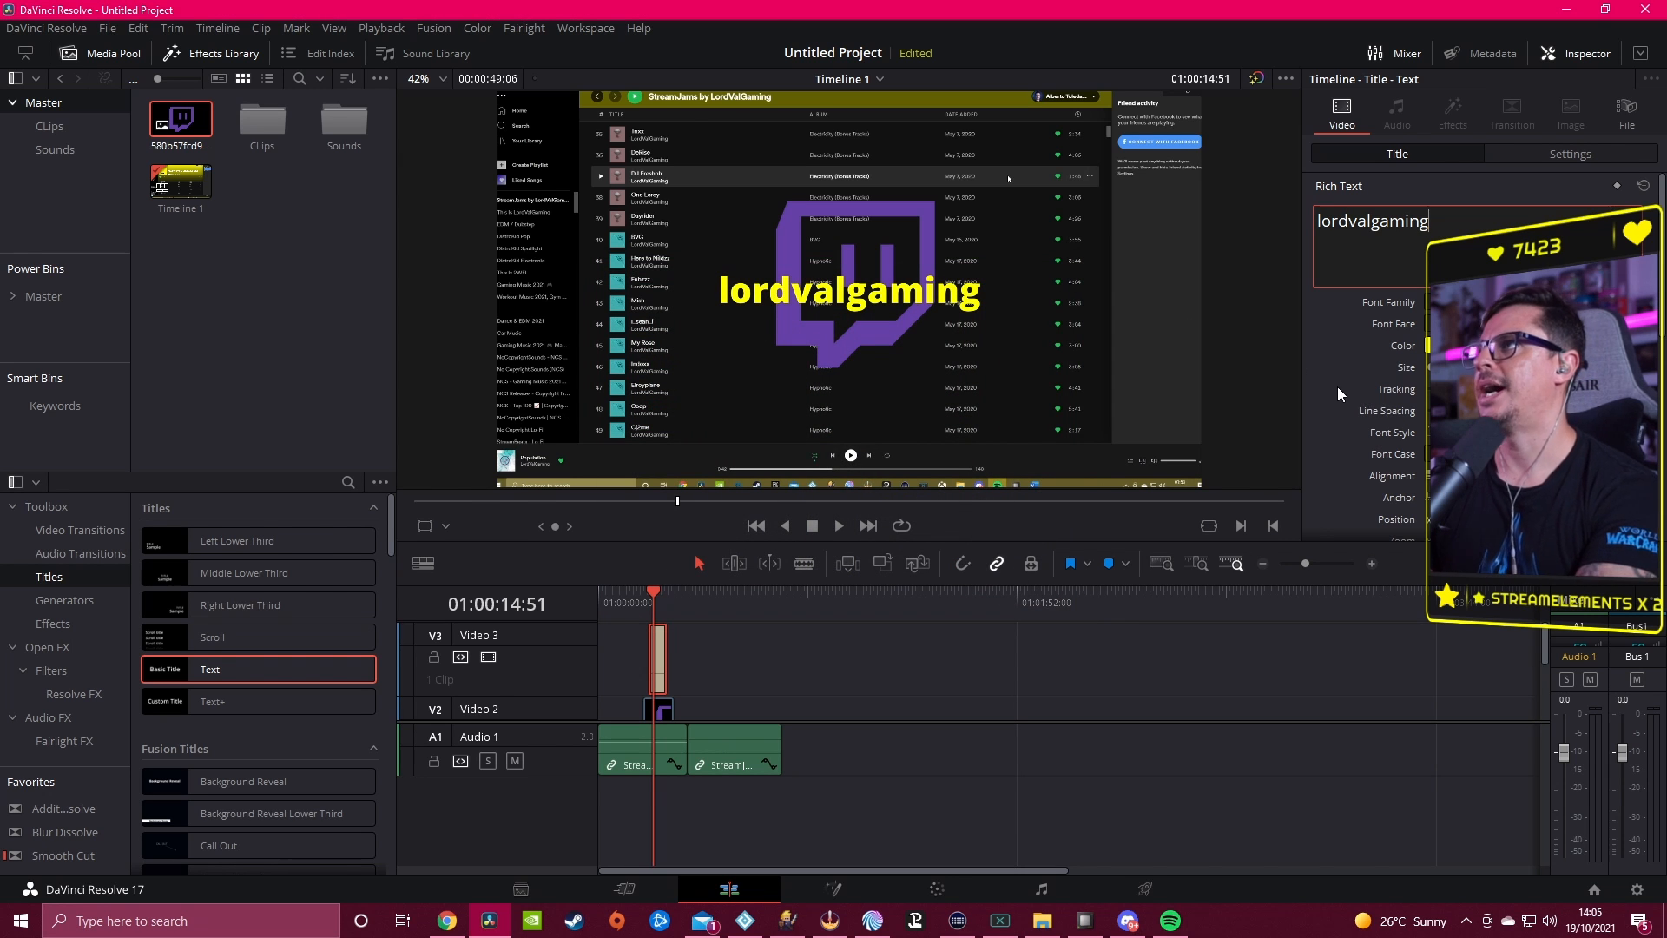
# Step: Position the title just below the Twitch logo, at about X 973, Y 268
pyautogui.scroll(-2, 1306, 330)
pyautogui.scroll(-2, 1305, 333)
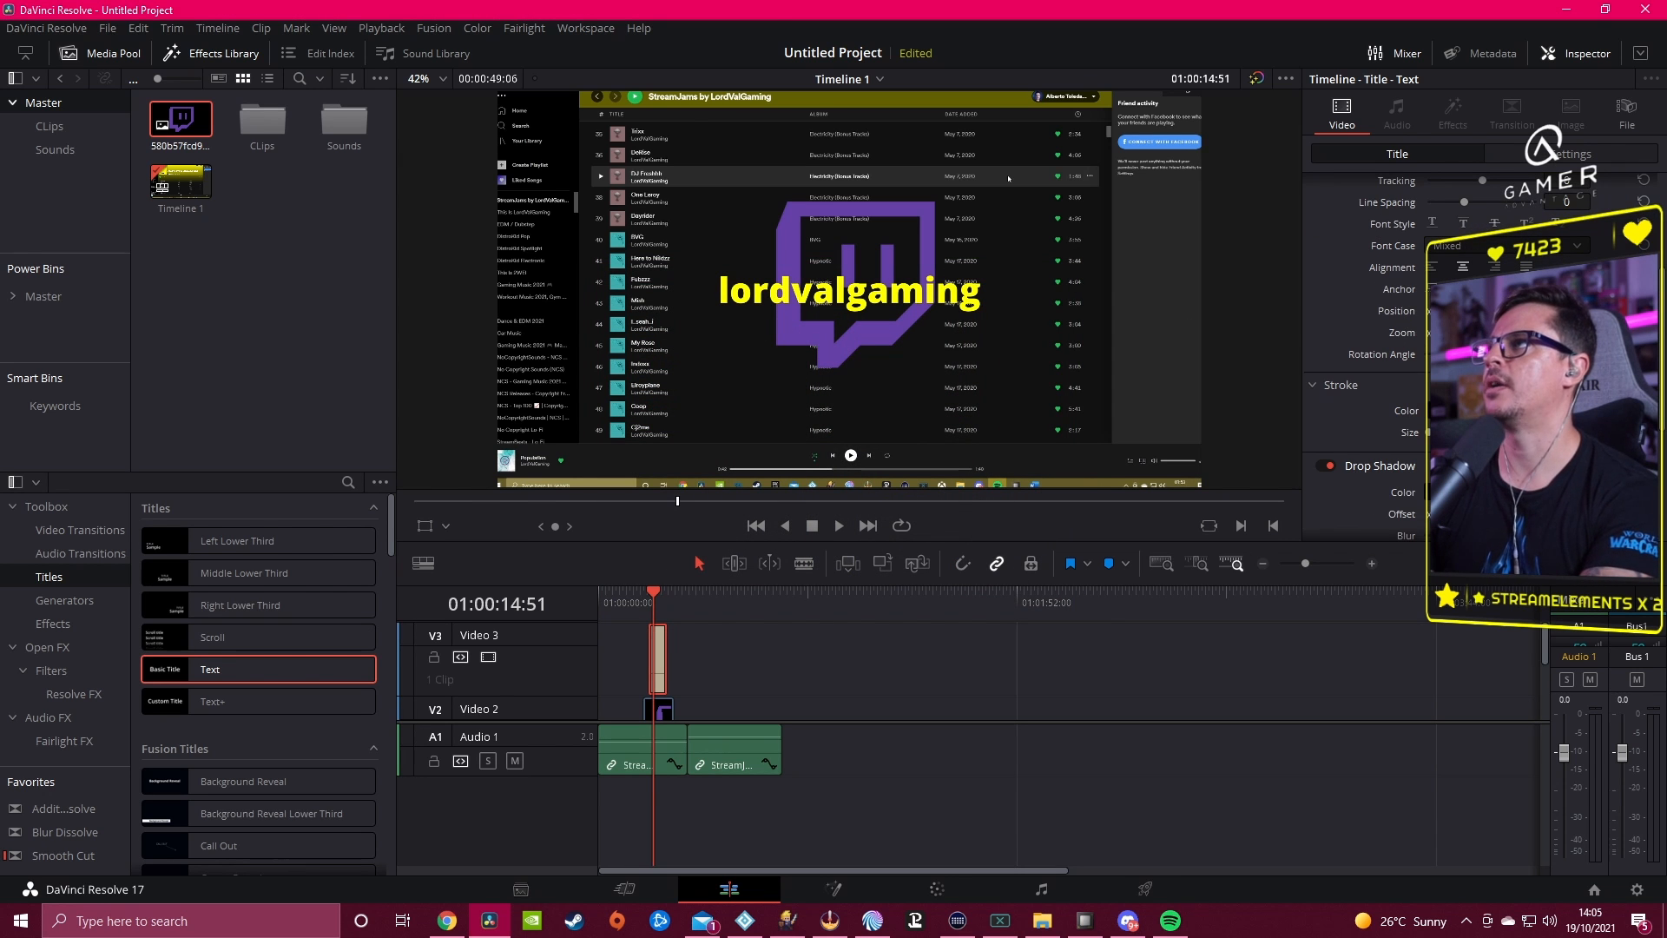
pyautogui.moveTo(1465, 311)
pyautogui.mouseDown()
pyautogui.moveTo(1606, 311)
pyautogui.moveTo(1474, 311)
pyautogui.mouseUp()
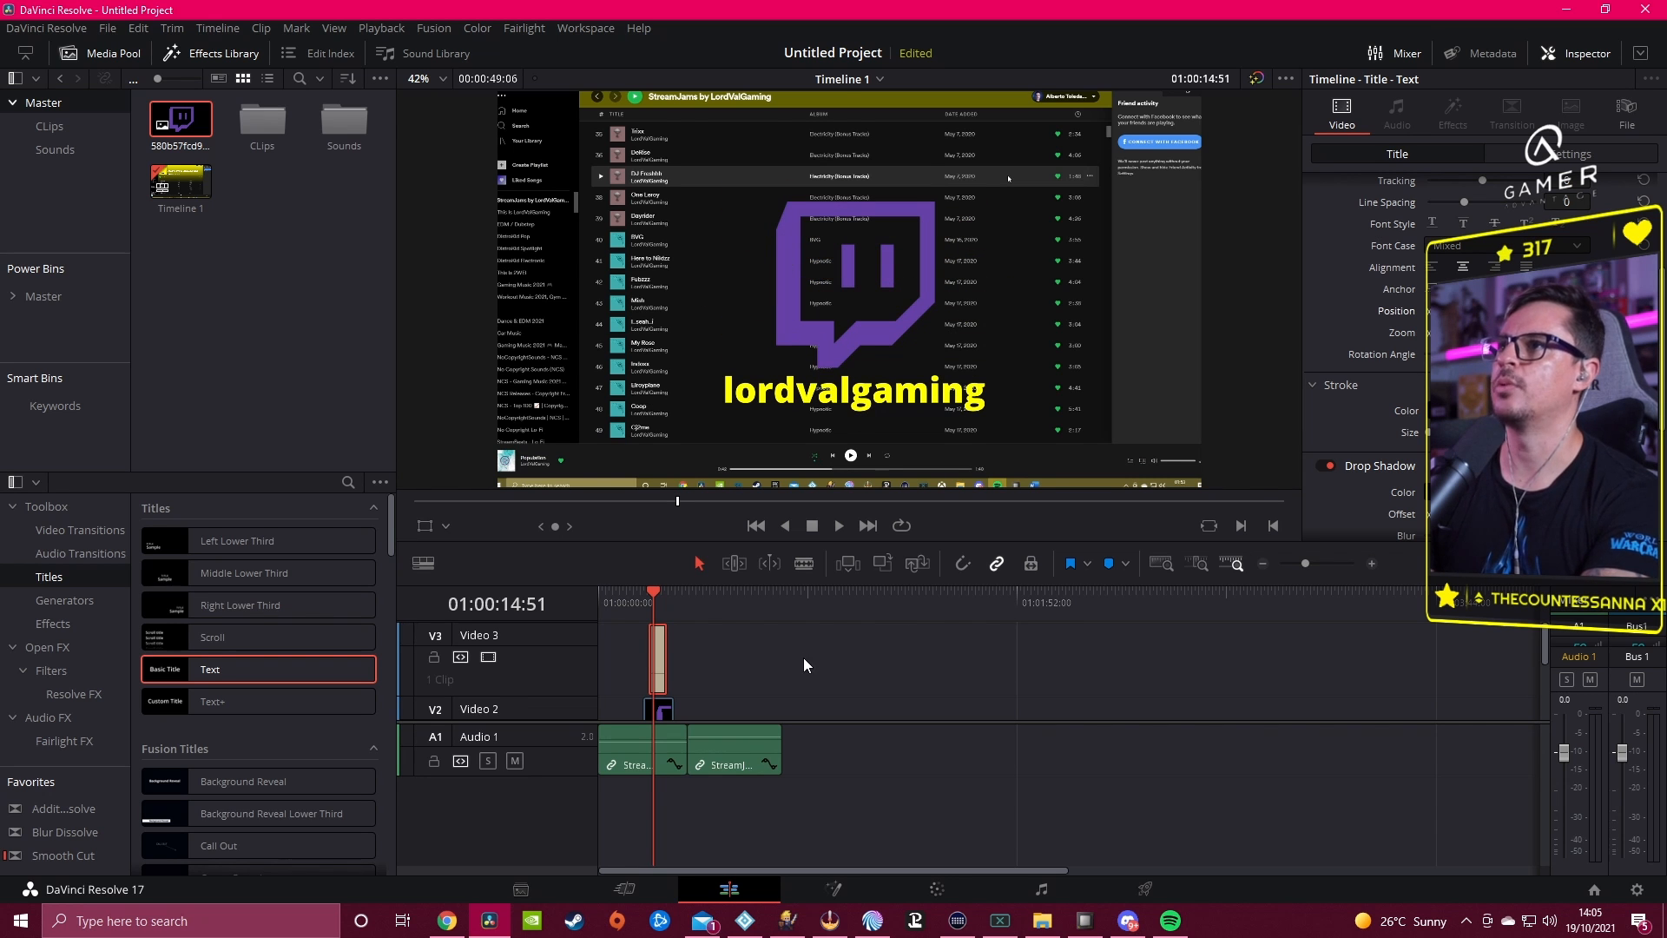
# Step: Look through the title's remaining text, stroke, drop shadow and background settings
pyautogui.scroll(-3, 1330, 413)
pyautogui.scroll(5, 1357, 468)
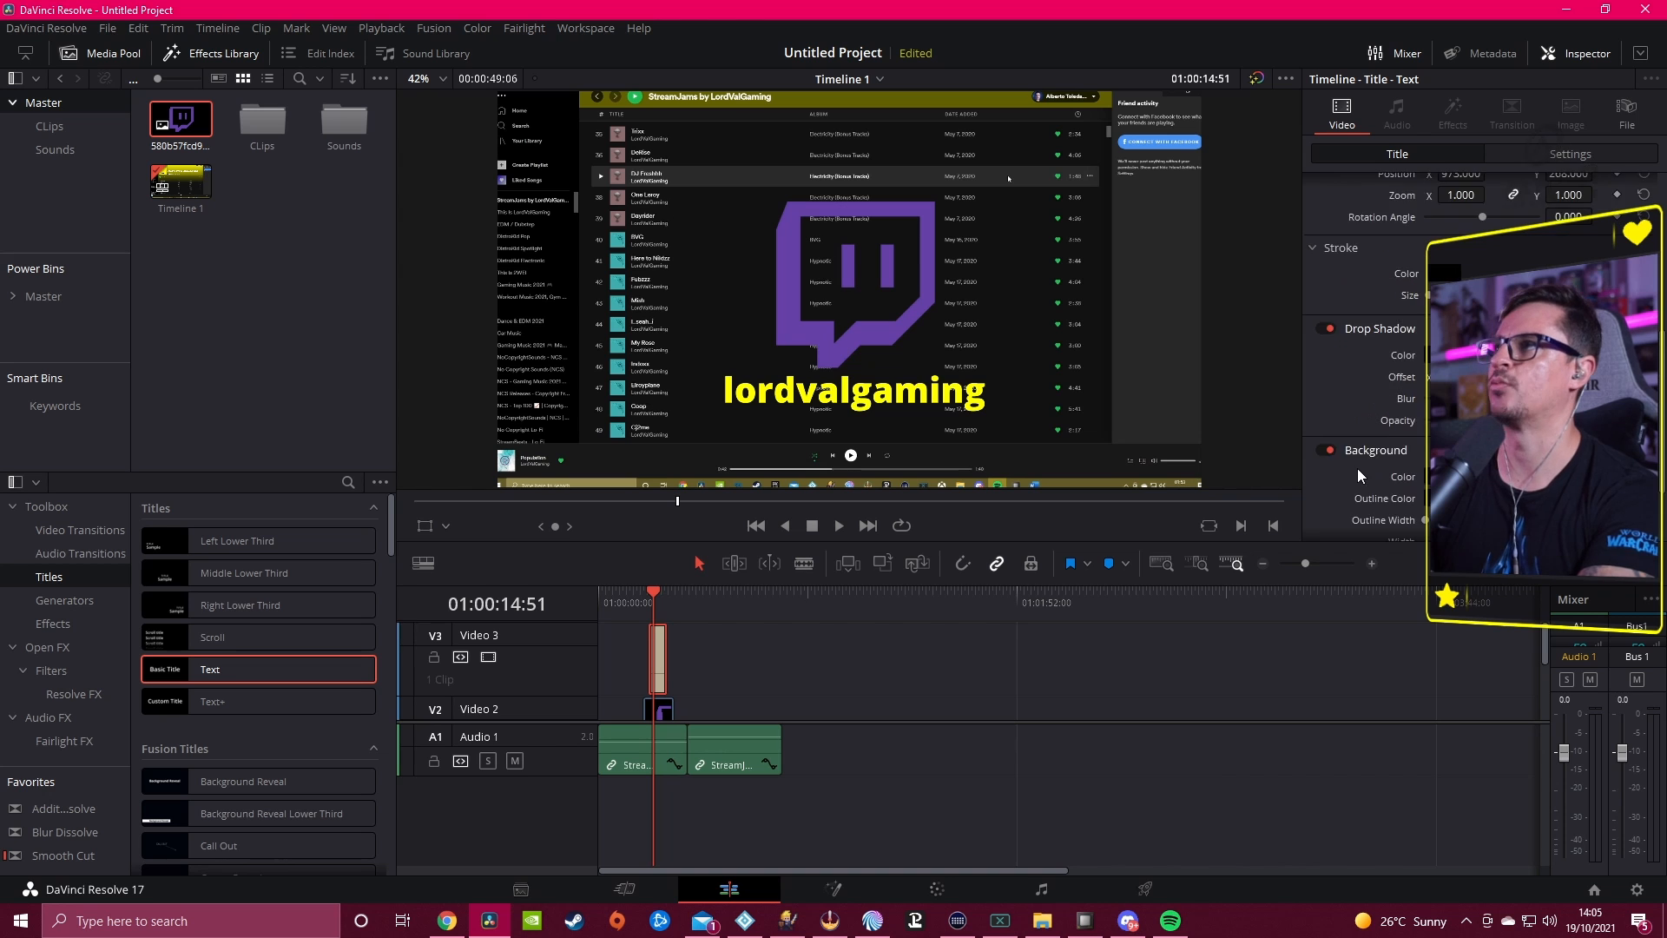
pyautogui.scroll(-5, 1349, 415)
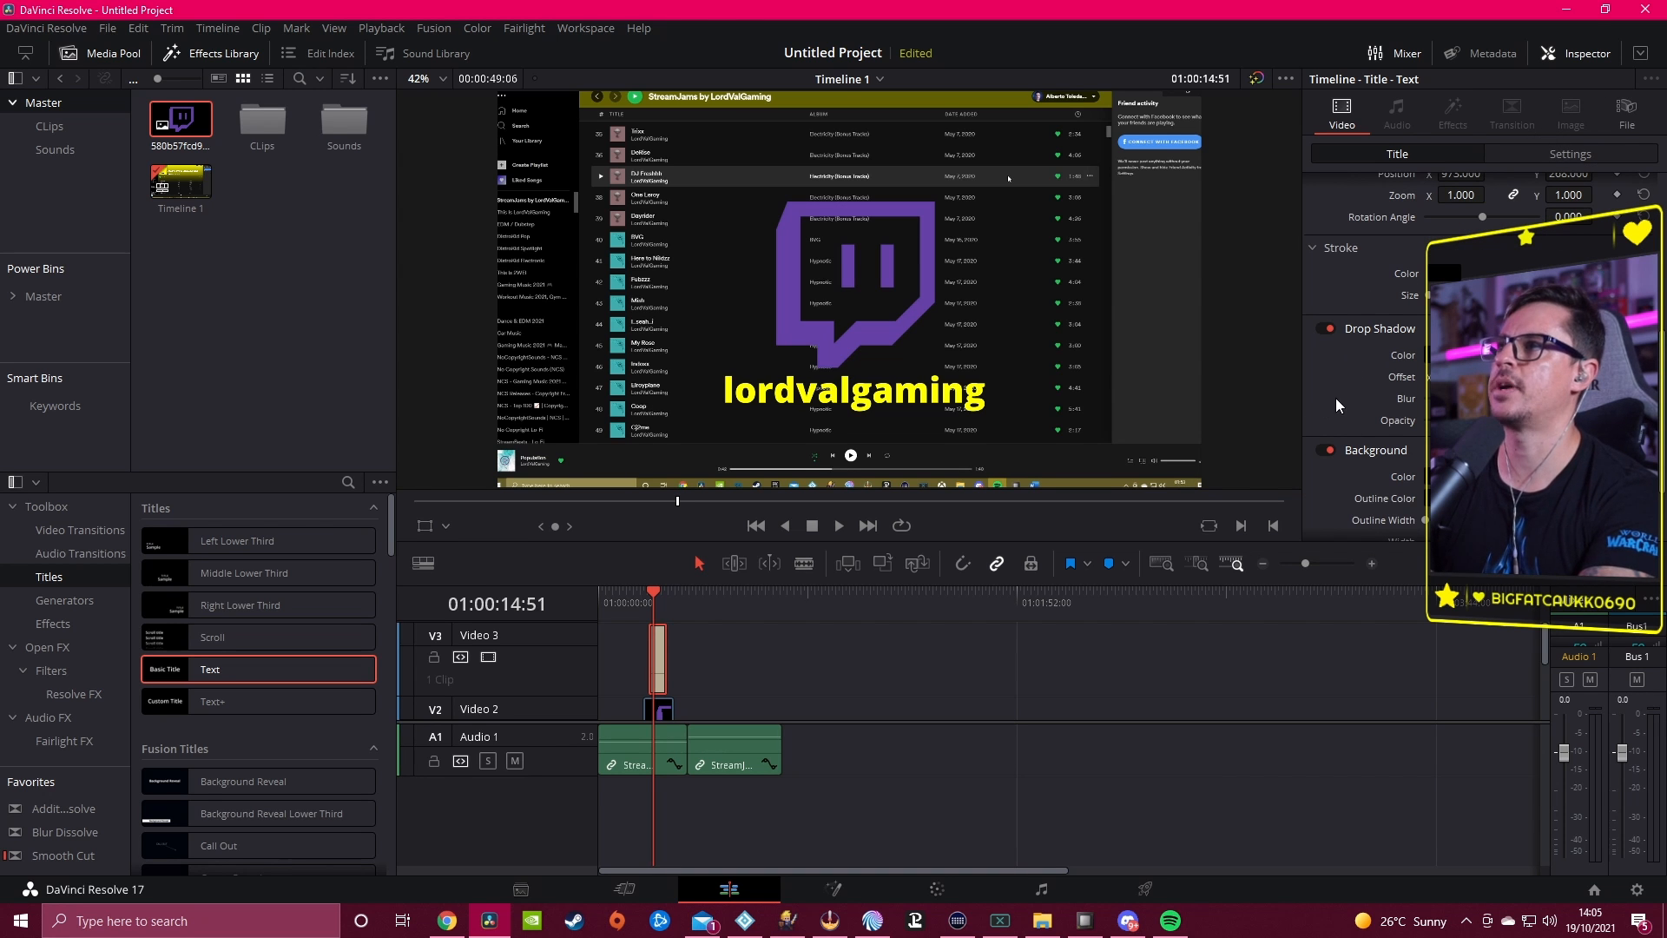
pyautogui.scroll(5, 1329, 399)
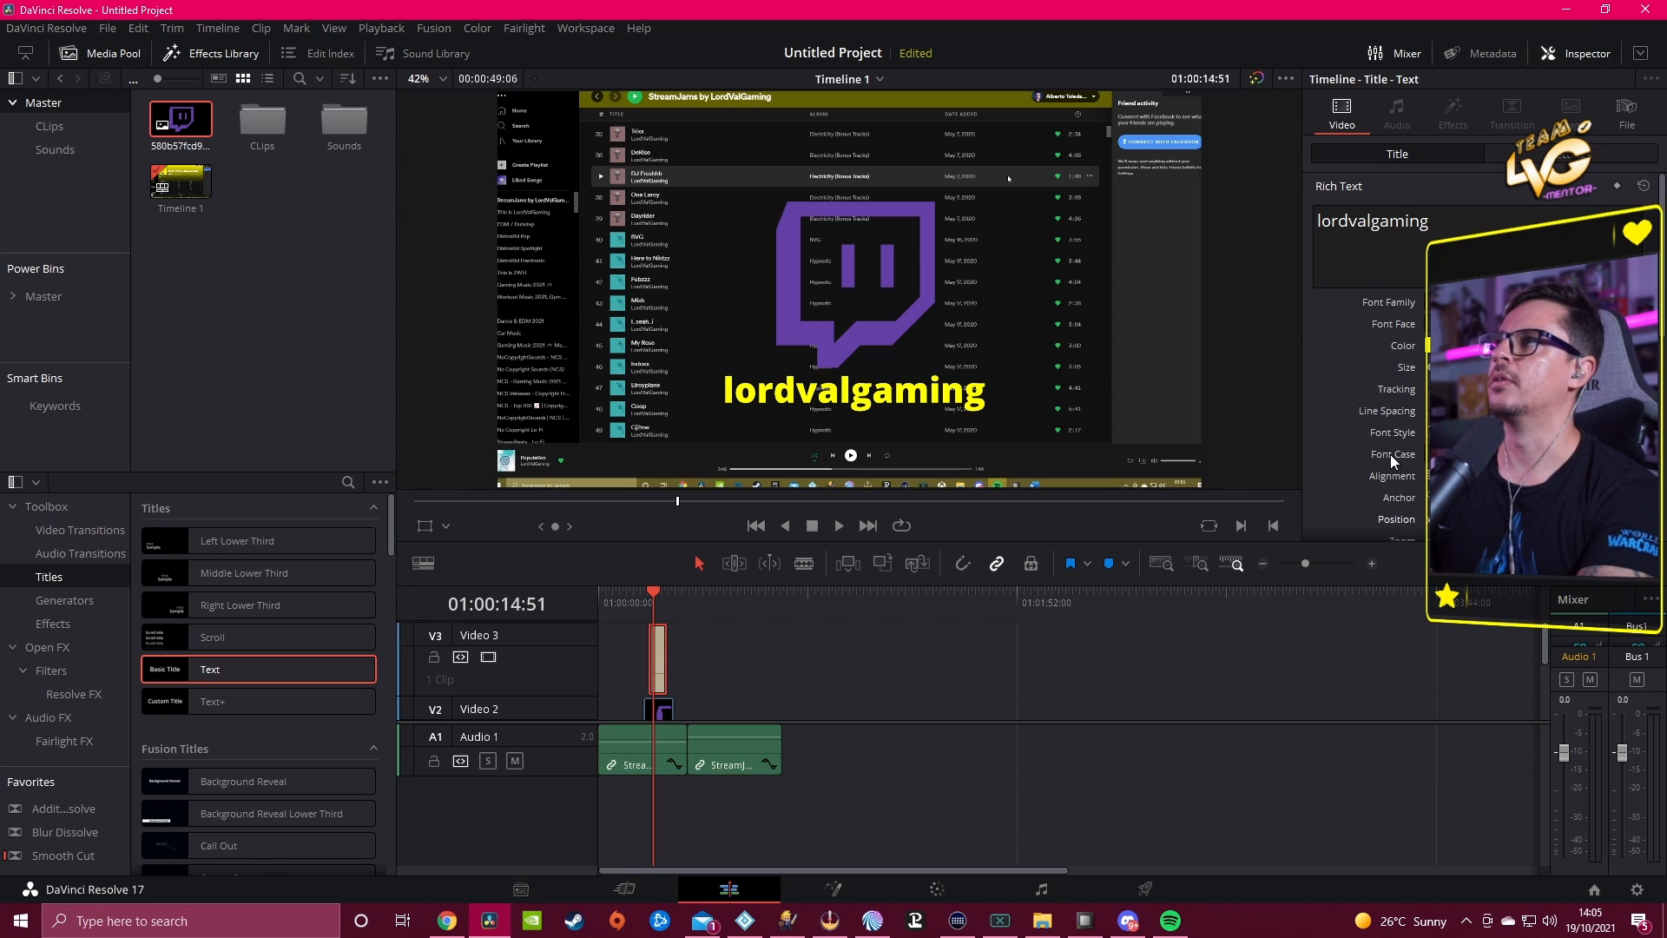
pyautogui.scroll(-5, 1372, 417)
pyautogui.scroll(4, 1341, 364)
pyautogui.scroll(1, 1337, 341)
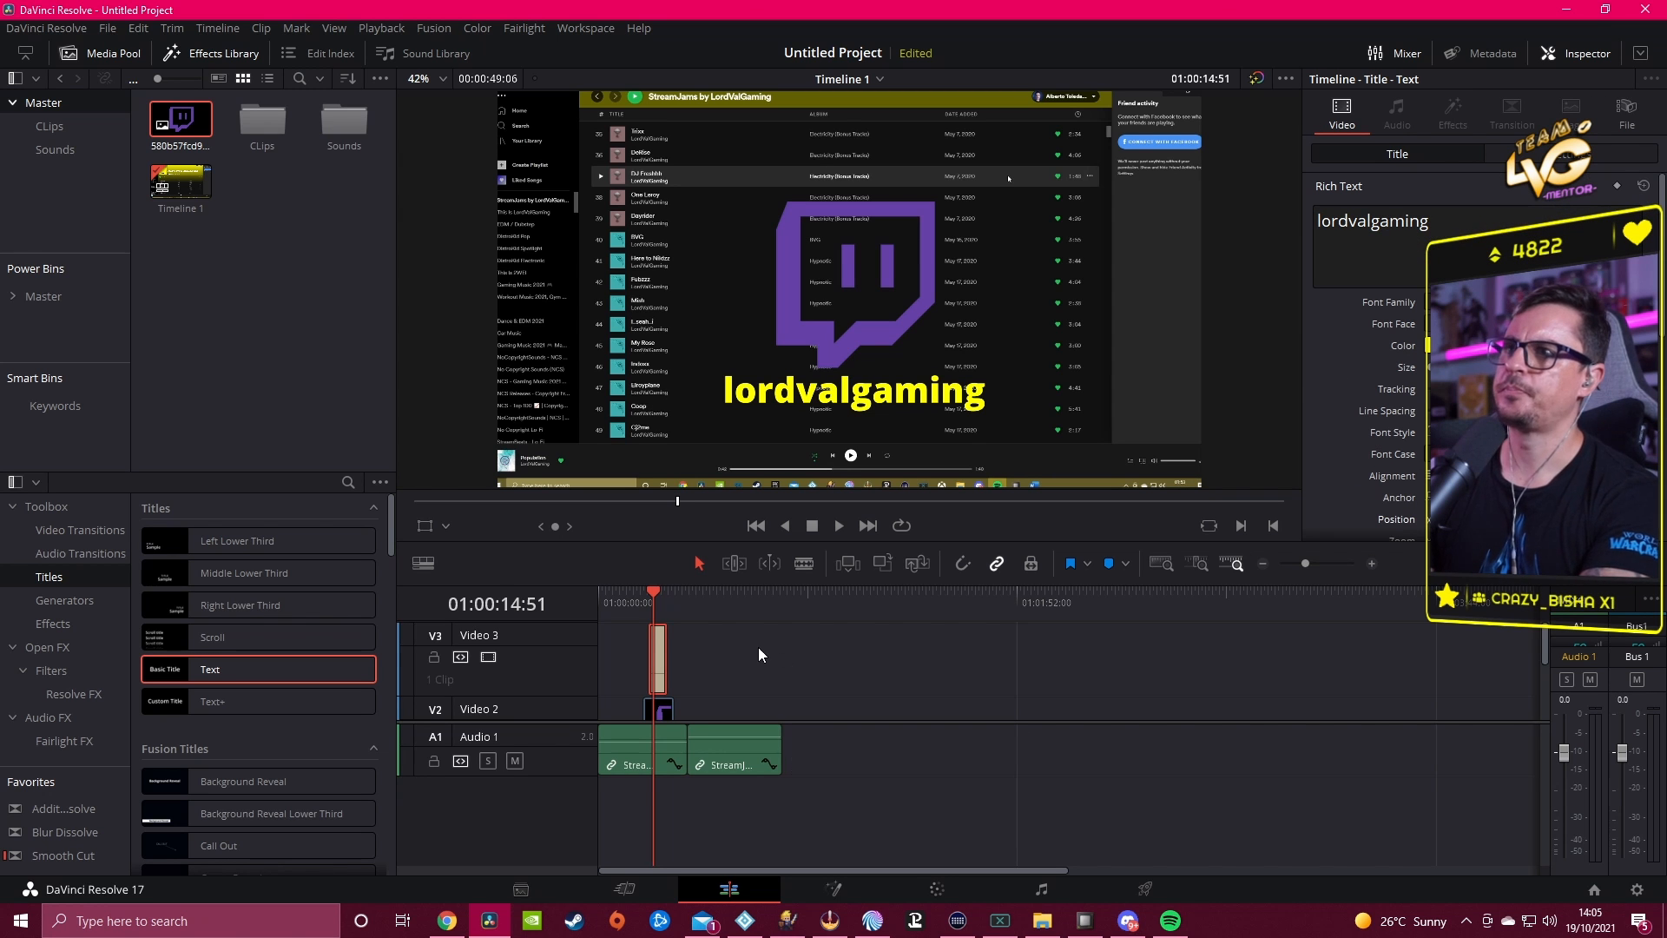
# Step: Extend the text title clip on Video 3 at both ends so it spans the Twitch logo clip below it
pyautogui.scroll(-2, 660, 686)
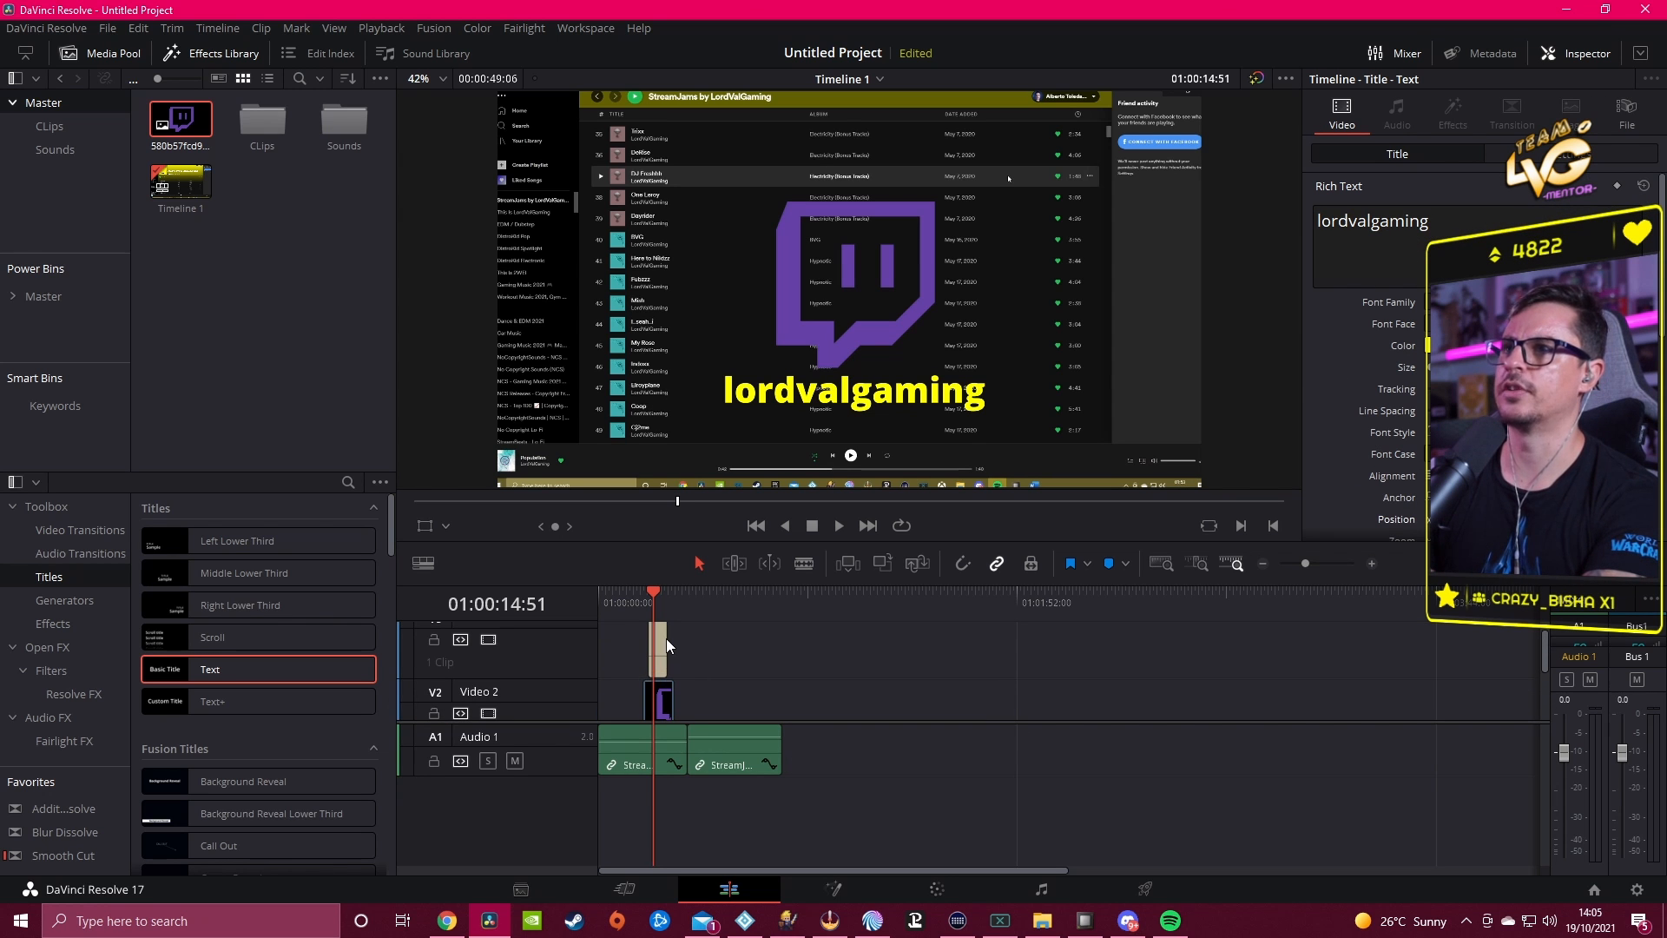
pyautogui.click(660, 639)
pyautogui.press('j')
pyautogui.press('j')
pyautogui.press('j')
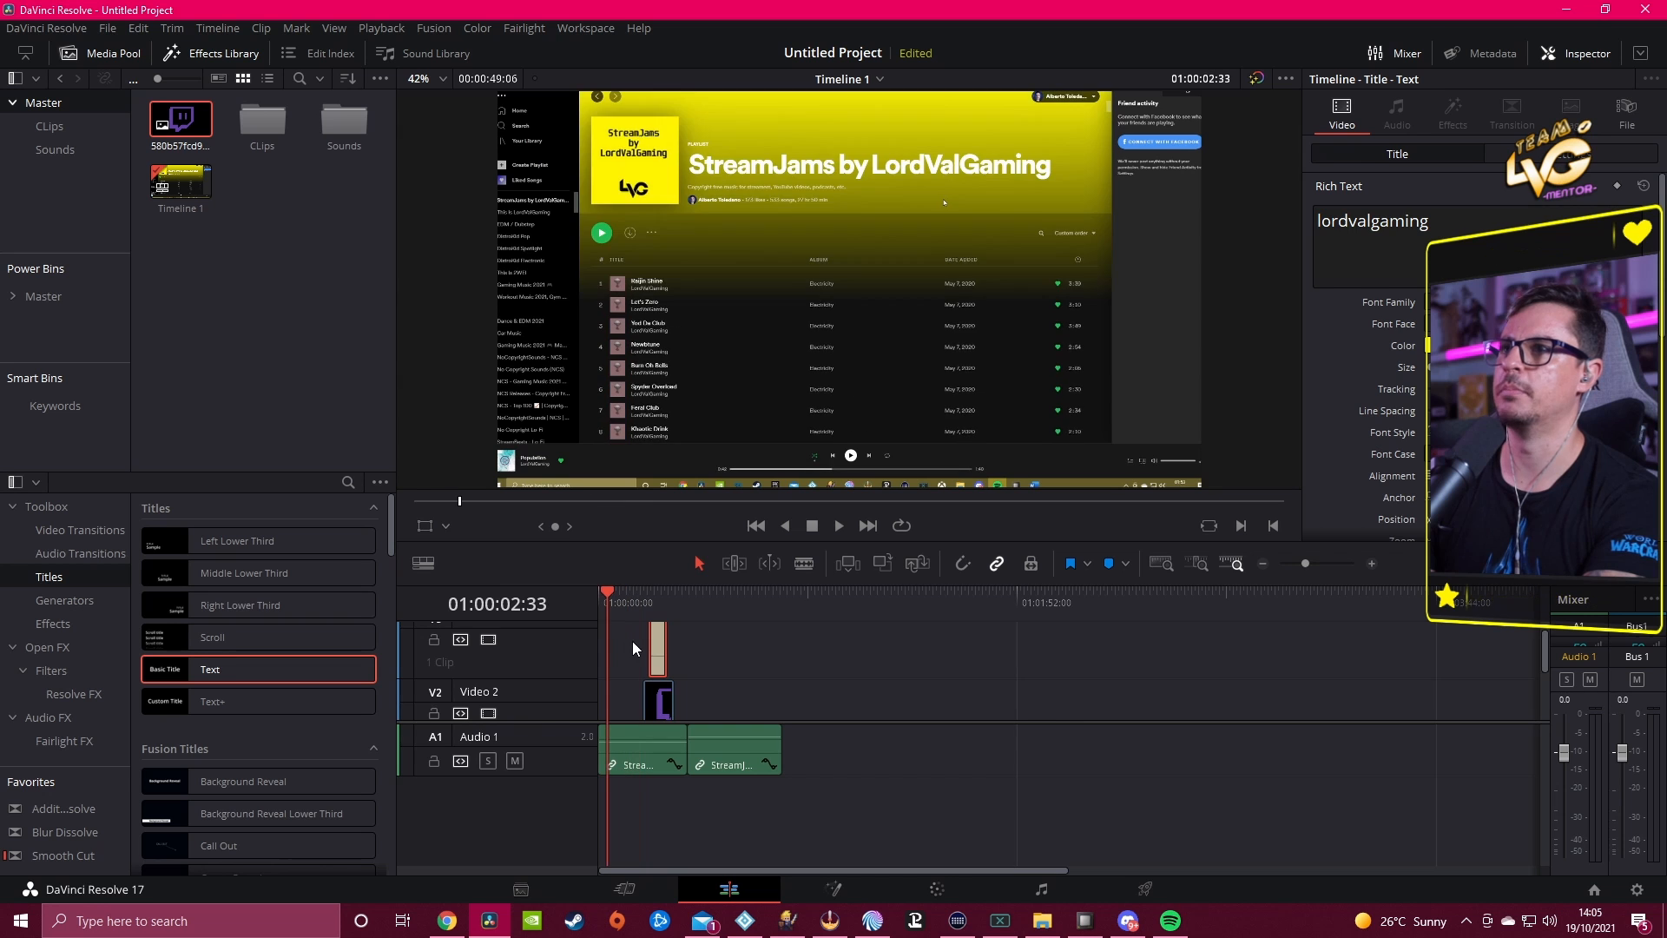
pyautogui.moveTo(649, 641); pyautogui.dragTo(641, 593)
pyautogui.click(649, 646)
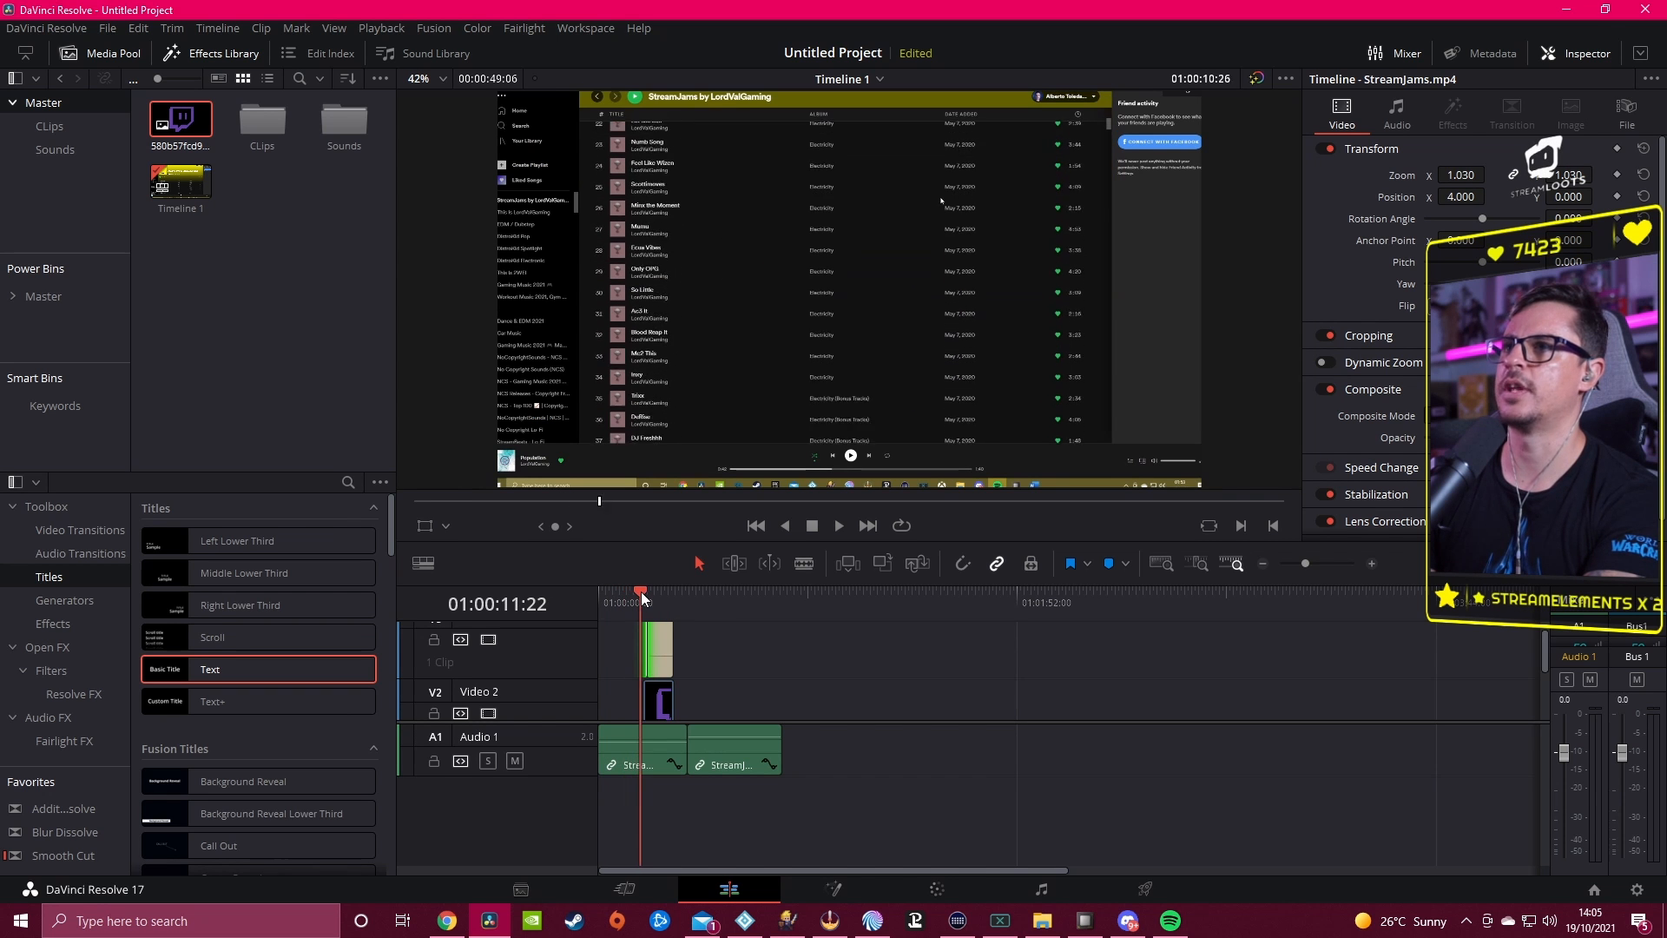
# Step: Play back the section containing the Twitch logo and title, stopping shortly after both clips end
pyautogui.click(842, 525)
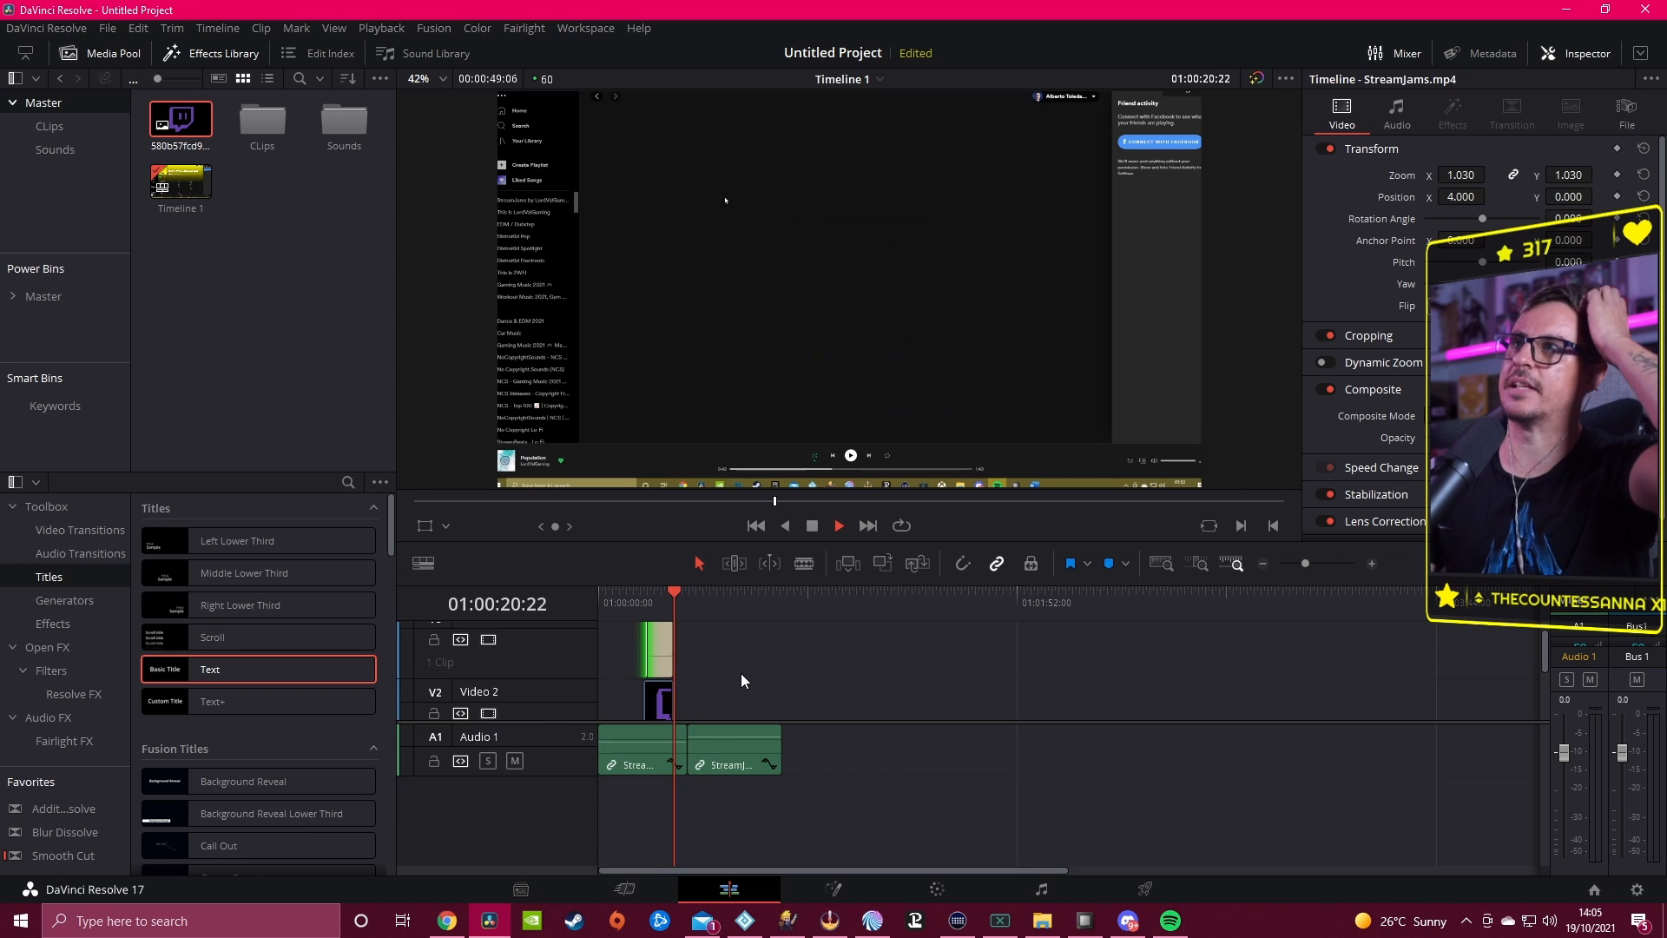
pyautogui.click(813, 526)
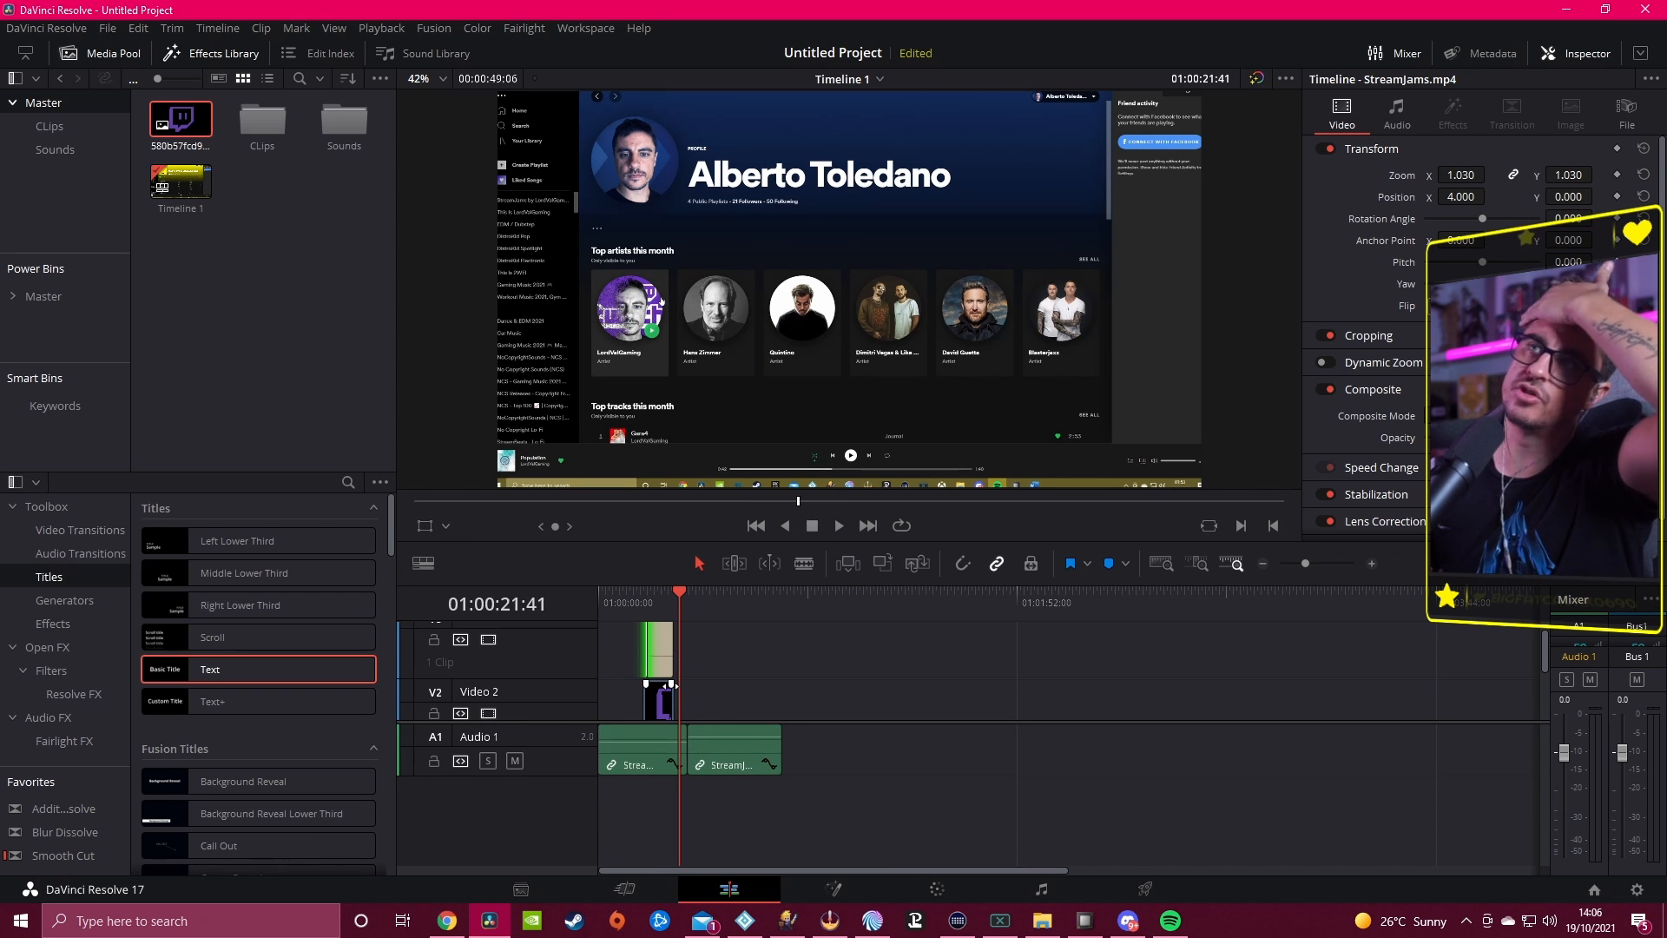
pyautogui.scroll(-4, 711, 673)
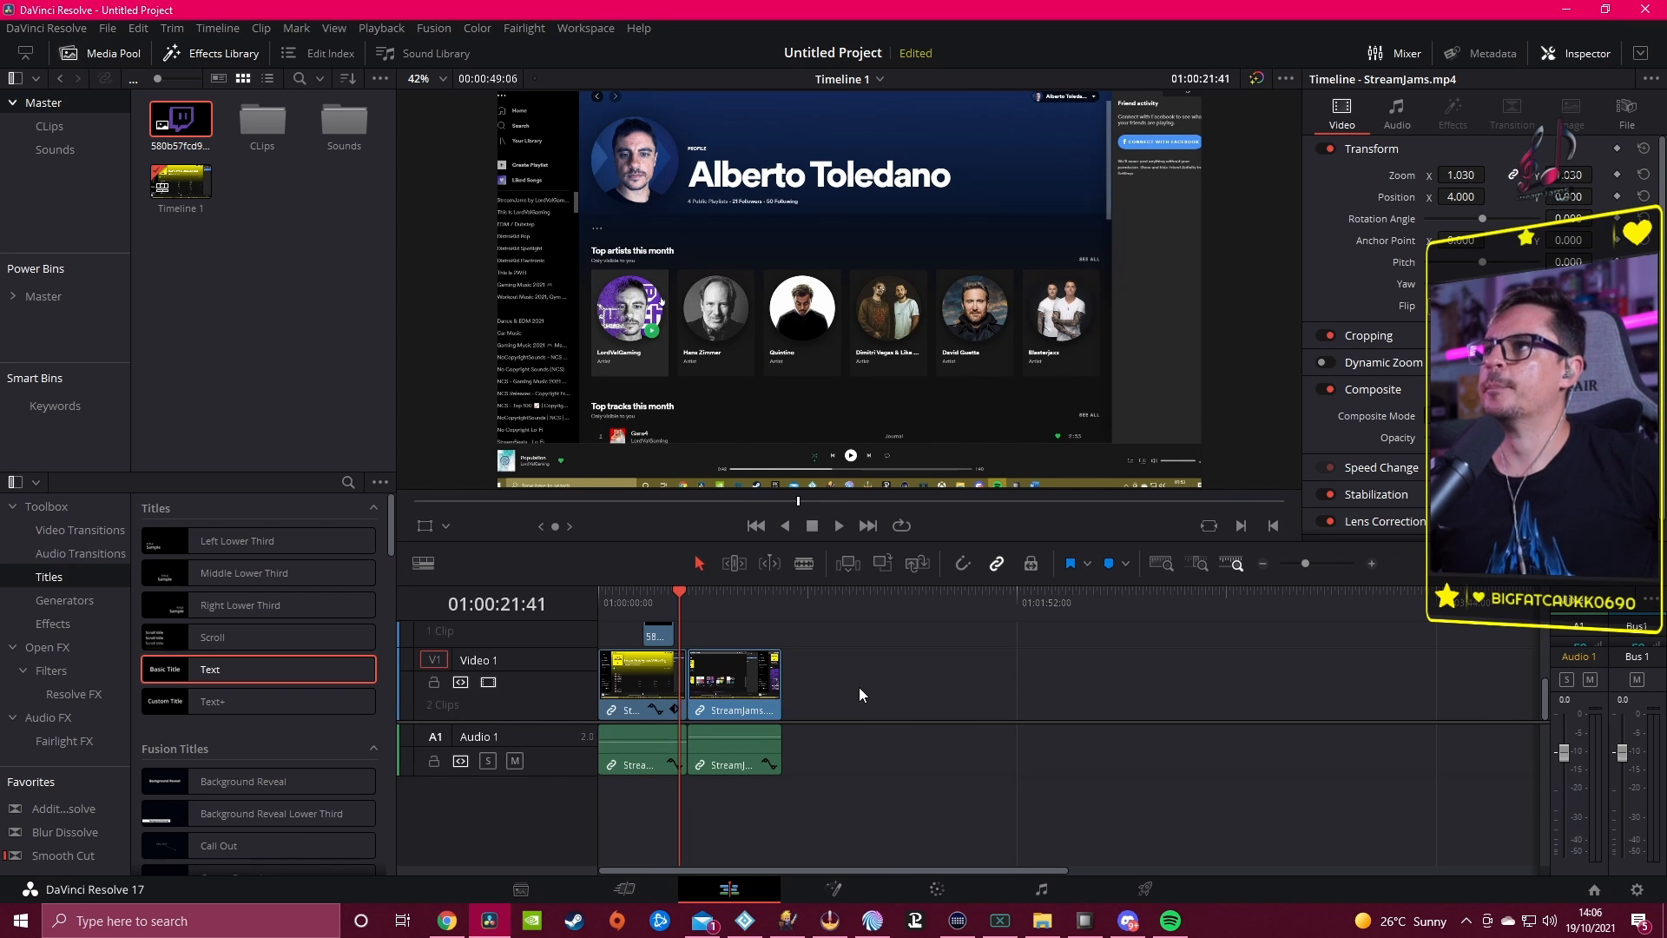
pyautogui.scroll(4, 858, 686)
pyautogui.scroll(-4, 755, 664)
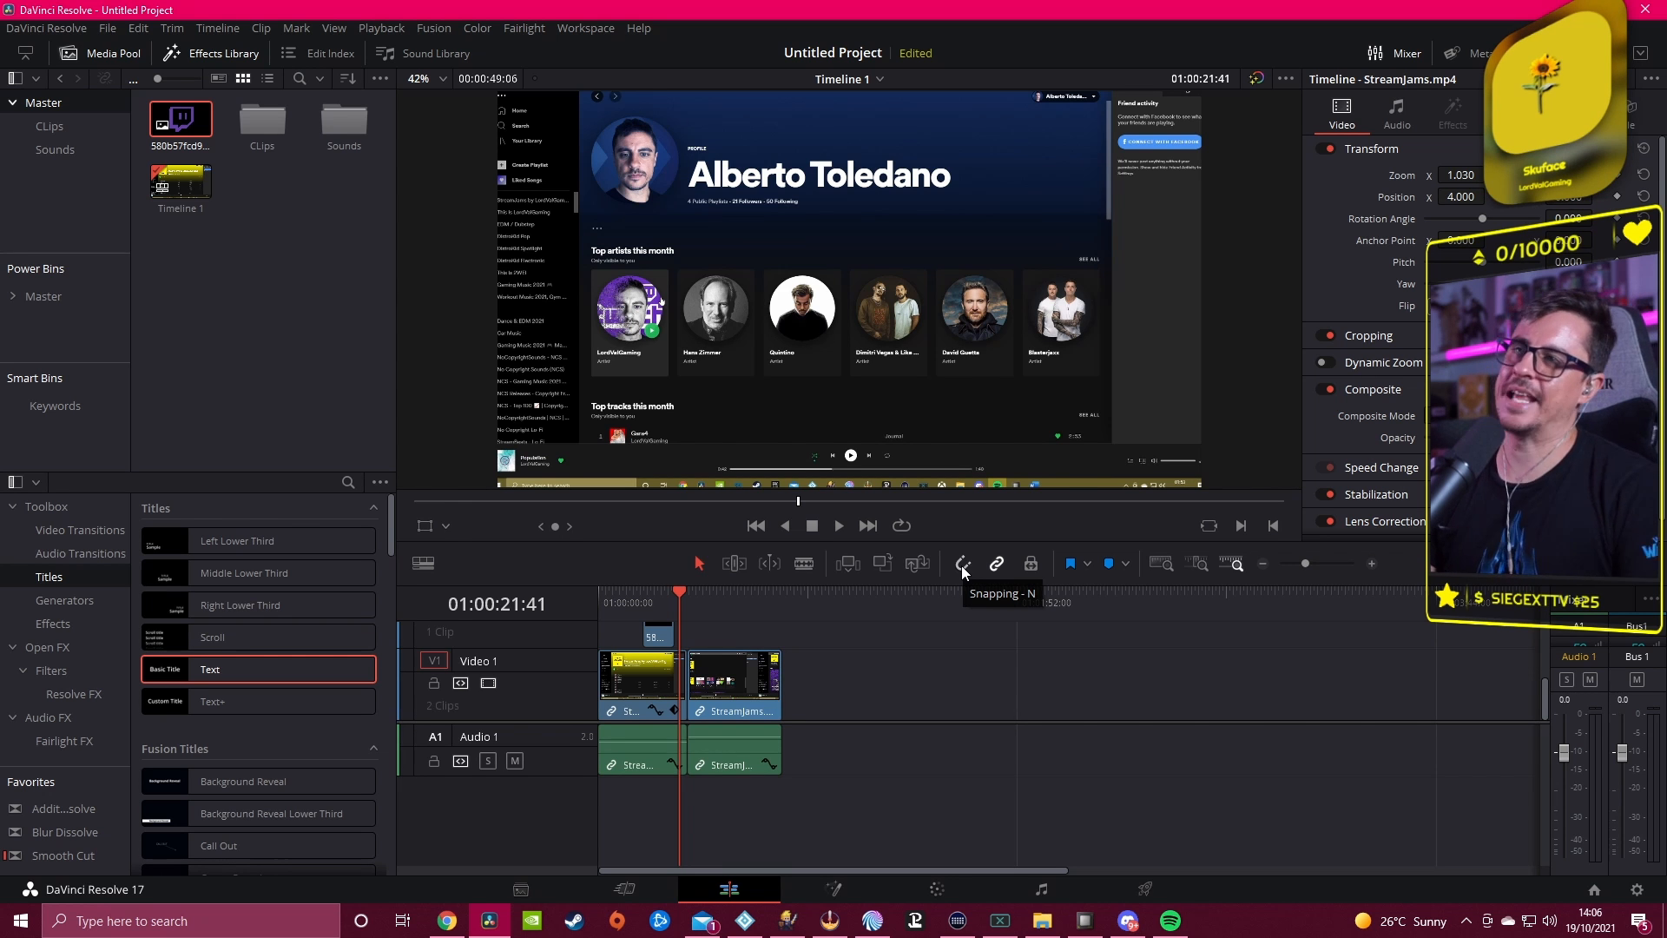
# Step: Move the playhead to the end of the title clip and step frame by frame back and forth to compare where the title and Twitch logo end
pyautogui.moveTo(664, 598); pyautogui.dragTo(670, 599)
pyautogui.press('space')
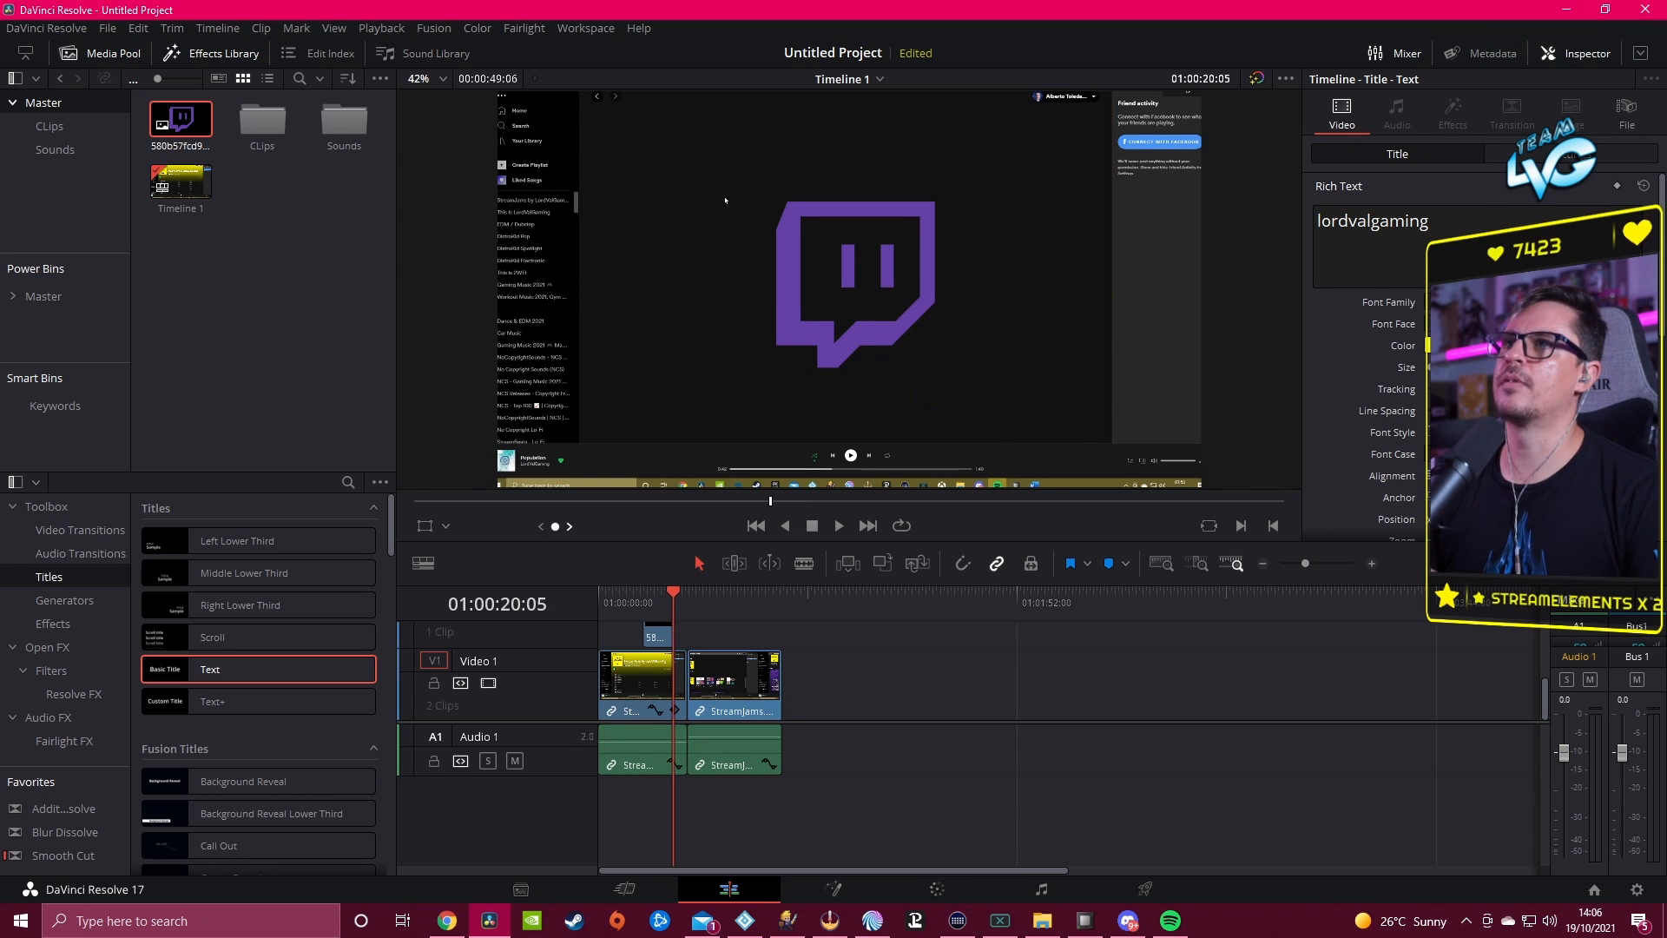
pyautogui.press('Left')
pyautogui.press('Left')
pyautogui.press('Left')
pyautogui.press('Left')
pyautogui.press('Left')
pyautogui.press('Left')
pyautogui.press('Left')
pyautogui.press('Left')
pyautogui.press('Right')
pyautogui.press('Right')
pyautogui.press('Right')
pyautogui.press('Right')
pyautogui.press('Right')
pyautogui.press('Right')
pyautogui.press('Left')
pyautogui.press('Left')
pyautogui.press('Left')
pyautogui.press('Left')
pyautogui.press('Left')
pyautogui.press('Left')
pyautogui.press('Left')
pyautogui.press('Left')
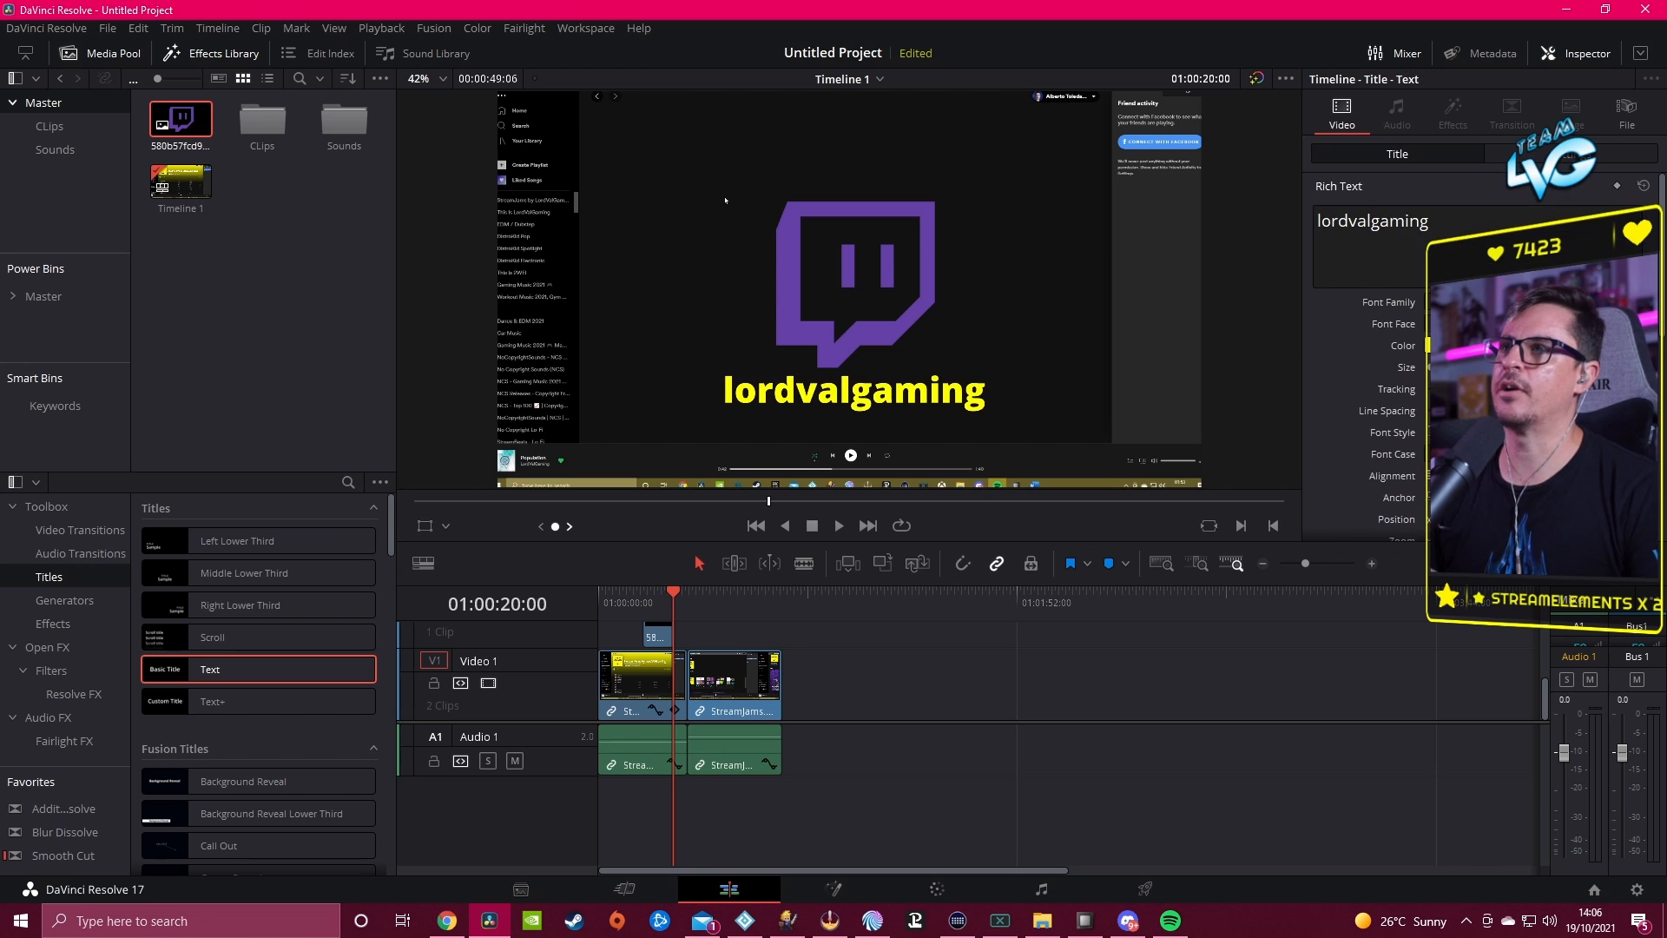
pyautogui.press('Right')
pyautogui.press('Right')
pyautogui.press('Right')
pyautogui.press('Right')
pyautogui.press('Right')
pyautogui.press('Right')
pyautogui.press('Right')
pyautogui.press('Right')
pyautogui.press('Right')
pyautogui.press('Left')
pyautogui.press('Left')
pyautogui.press('Left')
pyautogui.press('Left')
pyautogui.press('Left')
pyautogui.press('Left')
pyautogui.press('Left')
pyautogui.press('Left')
pyautogui.press('Left')
pyautogui.press('Right')
pyautogui.press('Right')
pyautogui.press('Right')
pyautogui.press('Right')
pyautogui.press('Right')
pyautogui.press('Right')
pyautogui.press('Right')
pyautogui.press('Right')
pyautogui.press('Right')
pyautogui.press('Left')
pyautogui.press('Left')
pyautogui.press('Left')
pyautogui.press('Left')
pyautogui.press('Left')
pyautogui.press('Left')
pyautogui.press('Left')
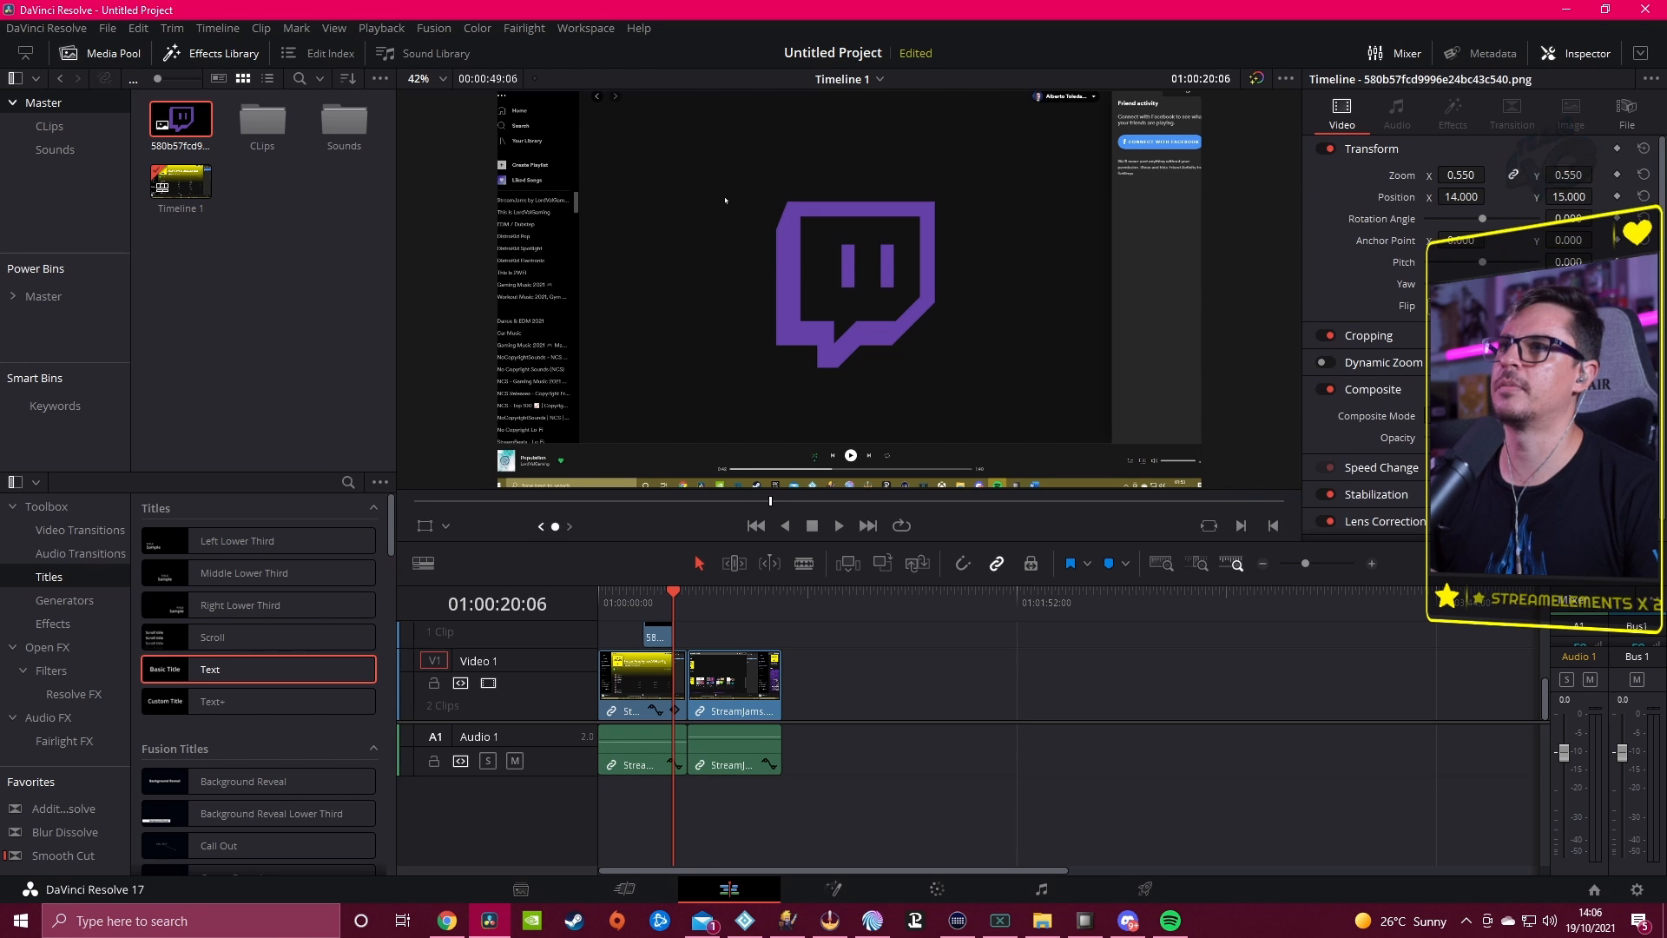
pyautogui.press('Right')
pyautogui.press('Right')
pyautogui.press('Right')
pyautogui.press('Right')
pyautogui.press('Right')
pyautogui.press('Right')
pyautogui.press('Right')
pyautogui.press('Right')
pyautogui.press('Right')
pyautogui.press('Right')
pyautogui.press('Right')
pyautogui.press('Right')
pyautogui.press('Right')
pyautogui.press('Right')
pyautogui.press('Right')
pyautogui.press('Right')
pyautogui.press('Right')
pyautogui.press('Right')
pyautogui.press('Right')
pyautogui.press('Right')
pyautogui.press('Left')
pyautogui.press('Left')
pyautogui.press('Left')
pyautogui.press('Left')
pyautogui.press('Left')
pyautogui.press('Left')
pyautogui.press('Left')
pyautogui.press('Left')
pyautogui.press('Left')
pyautogui.press('Left')
pyautogui.press('Left')
pyautogui.press('Left')
pyautogui.press('Left')
pyautogui.press('Left')
pyautogui.press('Left')
pyautogui.press('Left')
pyautogui.press('Left')
pyautogui.press('Left')
pyautogui.press('Left')
pyautogui.press('Left')
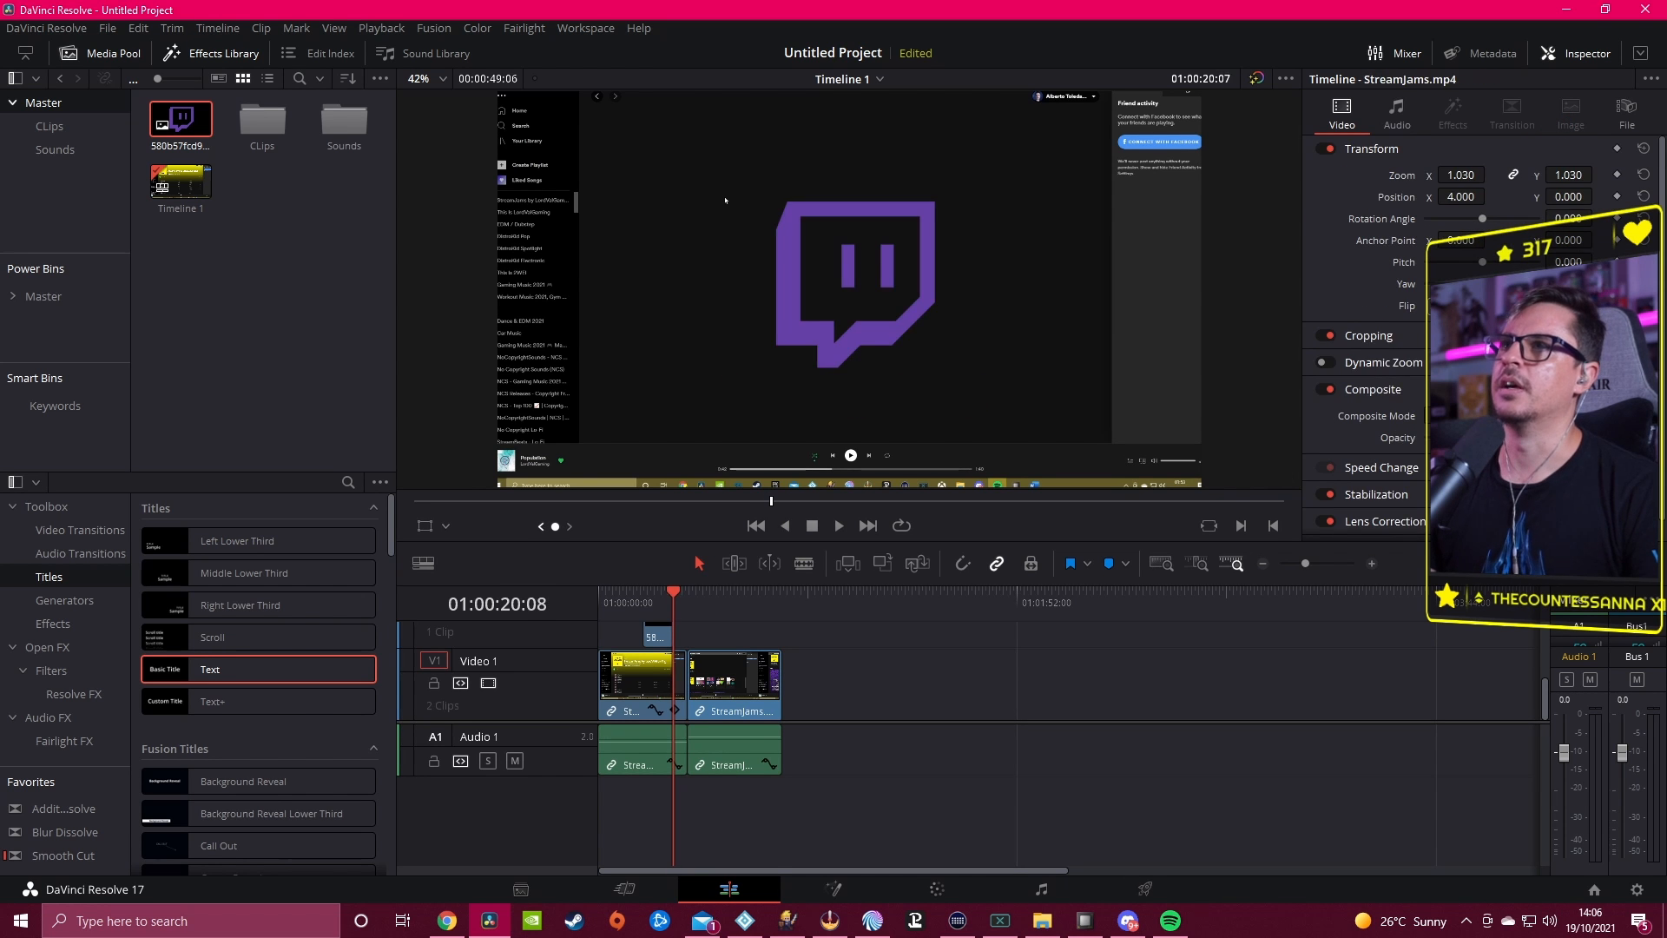
pyautogui.press('Left')
pyautogui.press('Left')
pyautogui.press('Left')
pyautogui.press('Right')
pyautogui.press('Right')
pyautogui.press('Right')
pyautogui.press('Right')
pyautogui.press('Right')
pyautogui.press('Right')
pyautogui.press('Right')
pyautogui.press('Right')
pyautogui.press('Right')
pyautogui.press('Right')
pyautogui.press('Left')
pyautogui.press('Left')
pyautogui.press('Left')
pyautogui.press('Left')
pyautogui.press('Left')
pyautogui.press('Left')
pyautogui.press('Left')
pyautogui.press('Left')
pyautogui.press('Left')
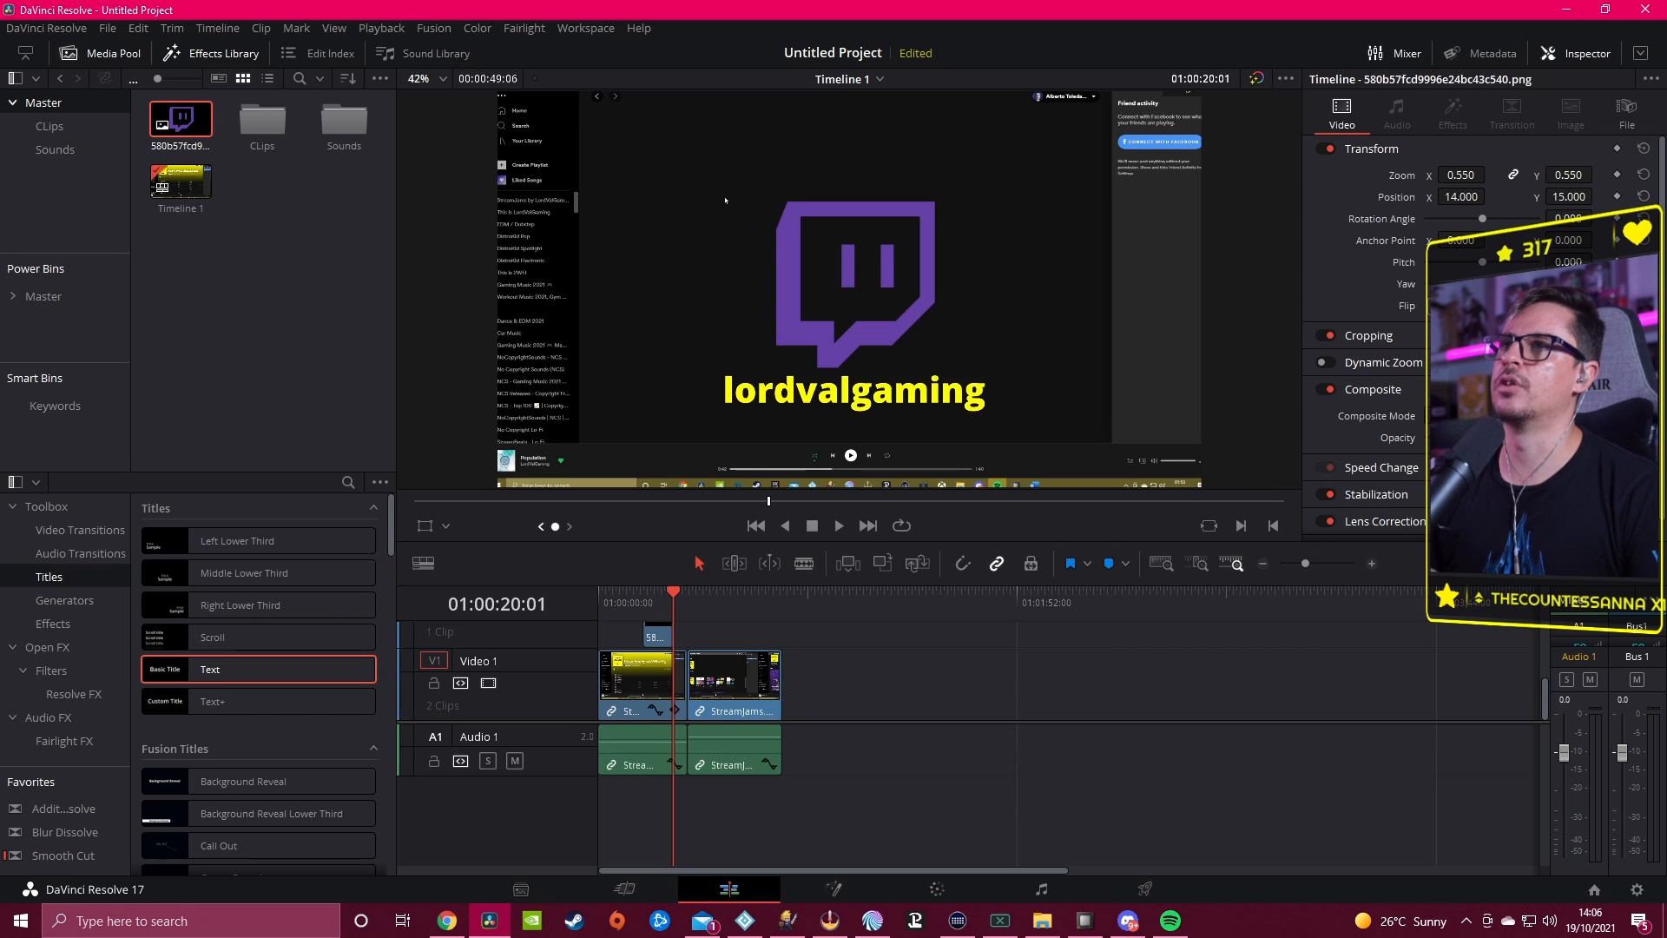
pyautogui.press('Right')
pyautogui.press('Right')
pyautogui.press('Right')
pyautogui.press('Right')
pyautogui.press('Right')
pyautogui.press('Right')
pyautogui.press('Right')
pyautogui.press('Right')
pyautogui.press('Right')
pyautogui.press('Right')
pyautogui.press('Right')
pyautogui.press('Right')
pyautogui.press('Right')
pyautogui.press('Right')
pyautogui.press('Right')
pyautogui.press('Right')
pyautogui.press('Right')
pyautogui.press('Right')
pyautogui.press('Right')
pyautogui.press('Right')
pyautogui.press('Right')
pyautogui.press('Left')
pyautogui.press('Left')
pyautogui.press('Left')
pyautogui.press('Left')
pyautogui.press('Left')
pyautogui.press('Left')
pyautogui.press('Left')
pyautogui.press('Left')
pyautogui.press('Left')
pyautogui.press('Left')
pyautogui.press('Left')
pyautogui.press('Left')
pyautogui.press('Left')
pyautogui.press('Left')
pyautogui.press('Left')
pyautogui.press('Left')
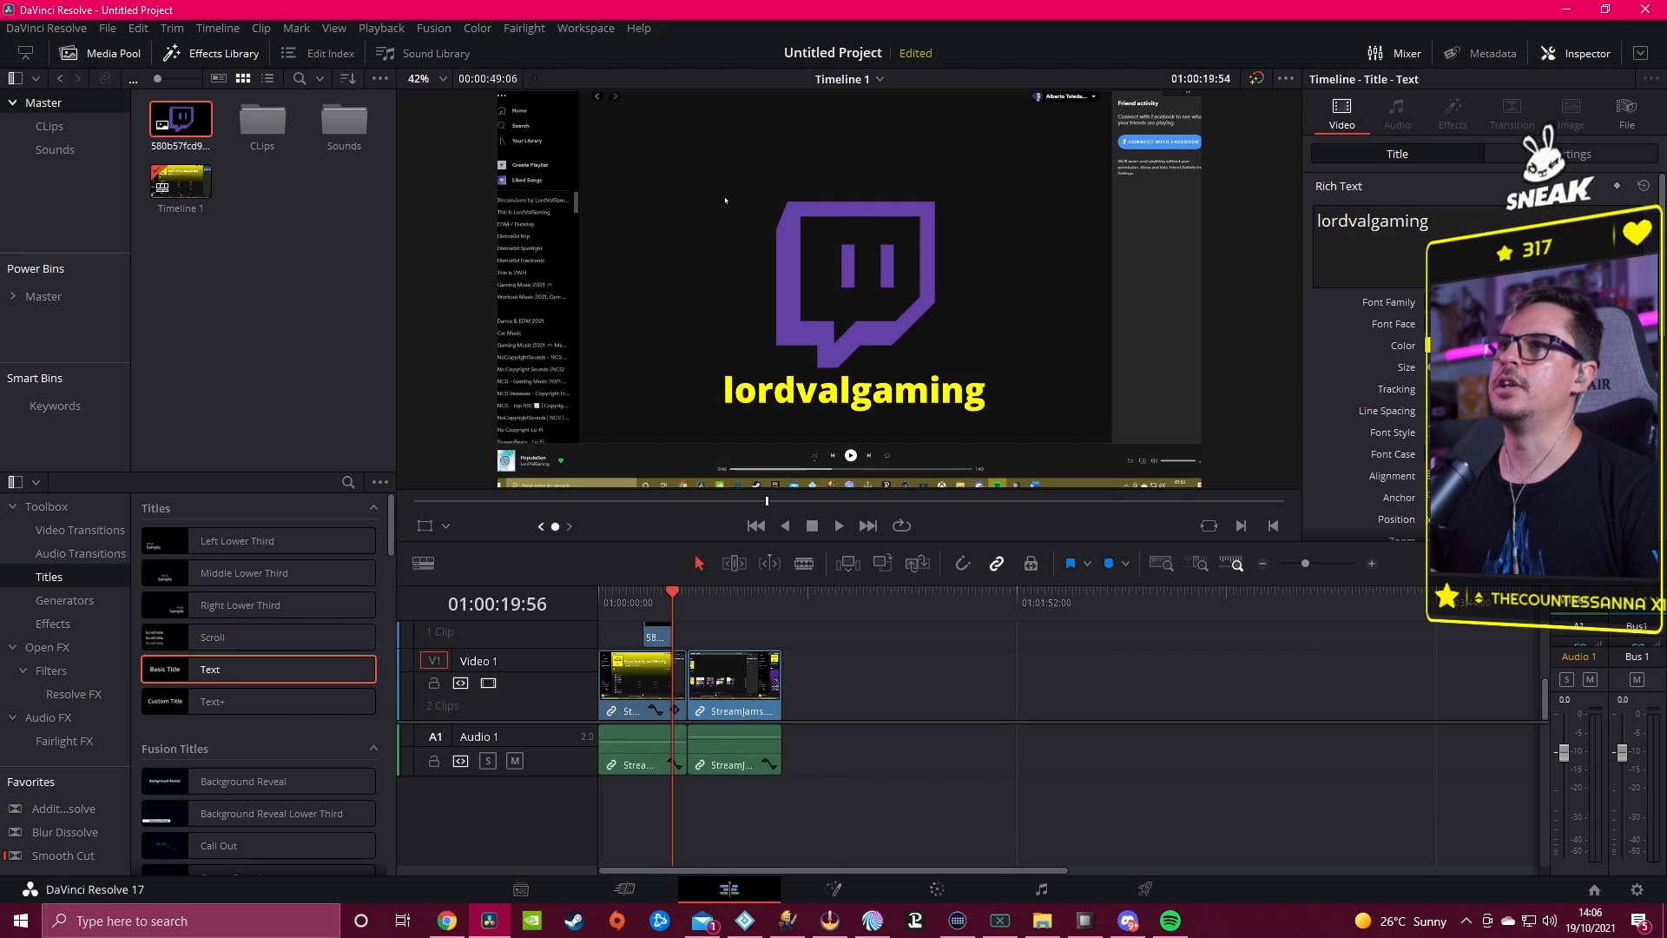
# Step: Step frame by frame past the end of the title and Twitch logo clips, advancing the playhead to 01:00:22:19
pyautogui.press('Right')
pyautogui.press('Right')
pyautogui.press('Right')
pyautogui.press('Right')
pyautogui.press('Right')
pyautogui.press('Right')
pyautogui.press('Right')
pyautogui.press('Right')
pyautogui.press('Right')
pyautogui.press('Right')
pyautogui.press('Right')
pyautogui.press('Right')
pyautogui.press('Right')
pyautogui.press('Right')
pyautogui.press('Right')
pyautogui.press('Right')
pyautogui.press('Right')
pyautogui.press('Right')
pyautogui.press('Right')
pyautogui.press('Right')
pyautogui.moveTo(779, 501); pyautogui.dragTo(809, 501)
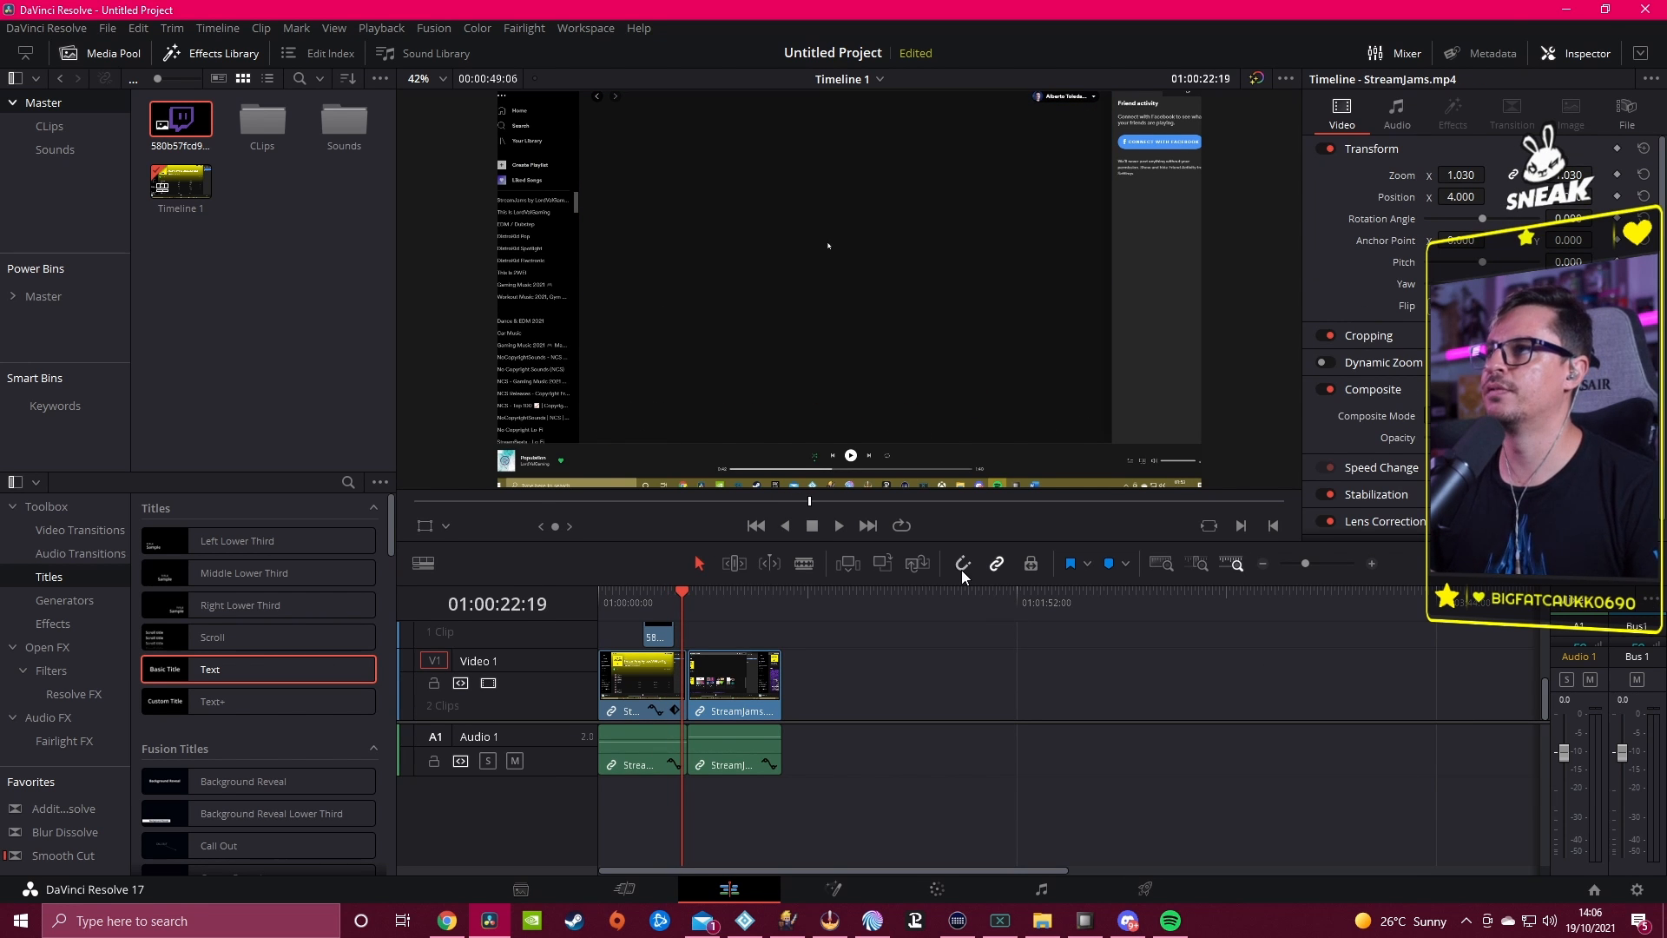
# Step: Play back from the start of the title clip at 01:00:12:05 until just past its end and check the clips on all video tracks
pyautogui.scroll(3, 772, 688)
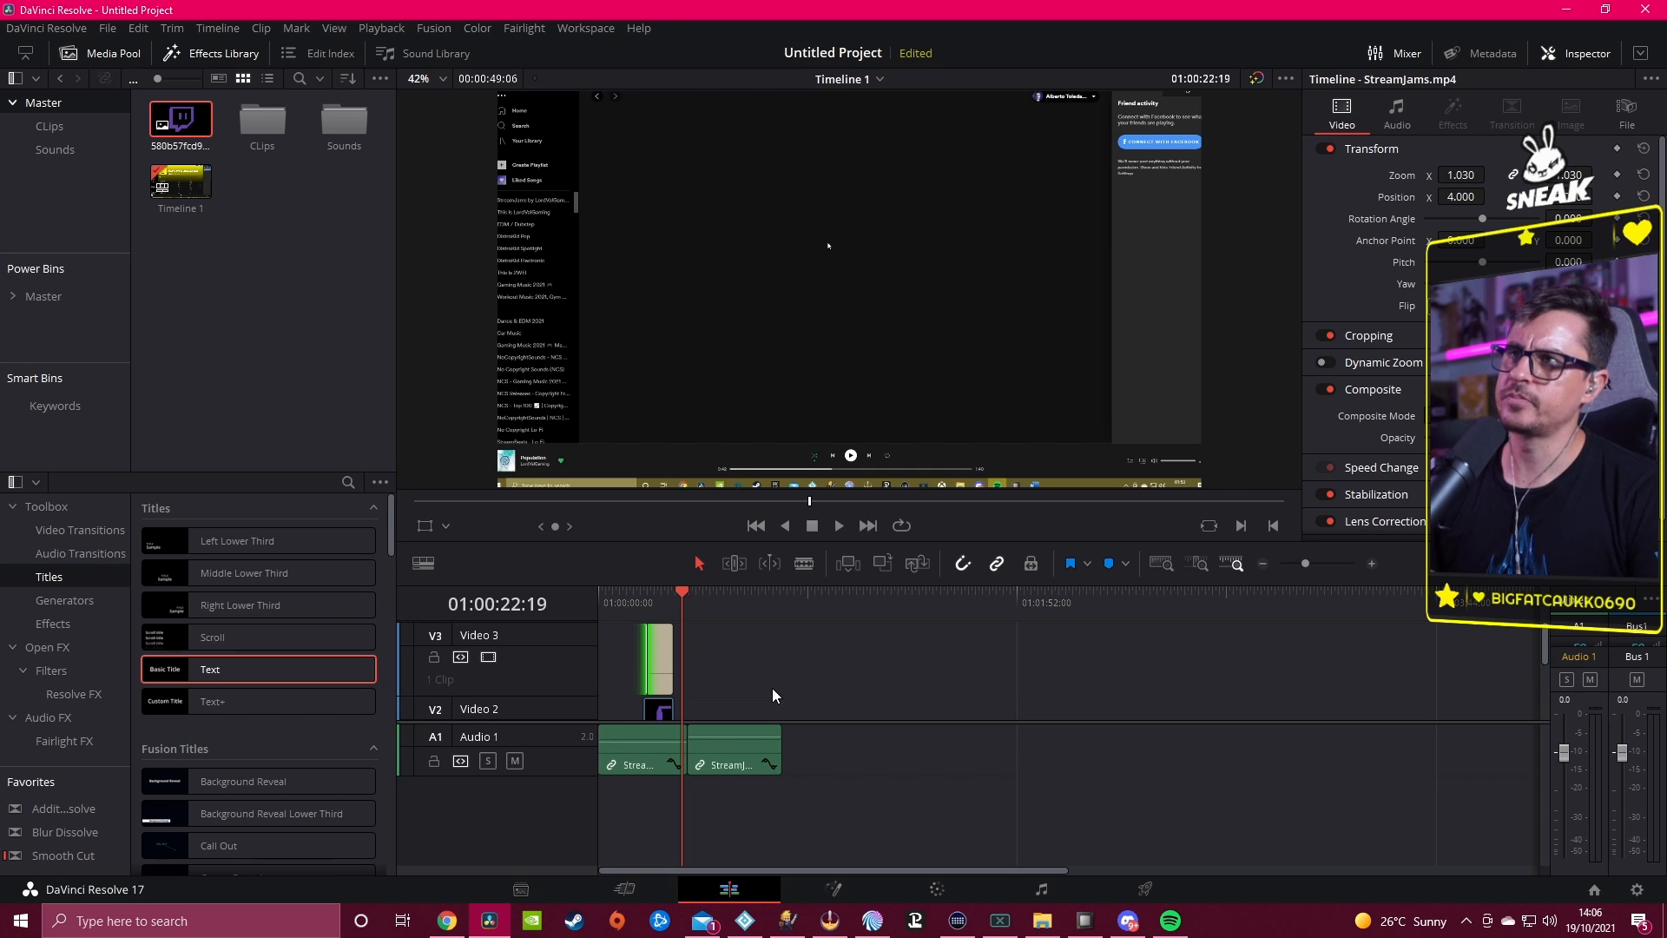
pyautogui.moveTo(682, 592); pyautogui.dragTo(762, 599)
pyautogui.scroll(-1, 680, 645)
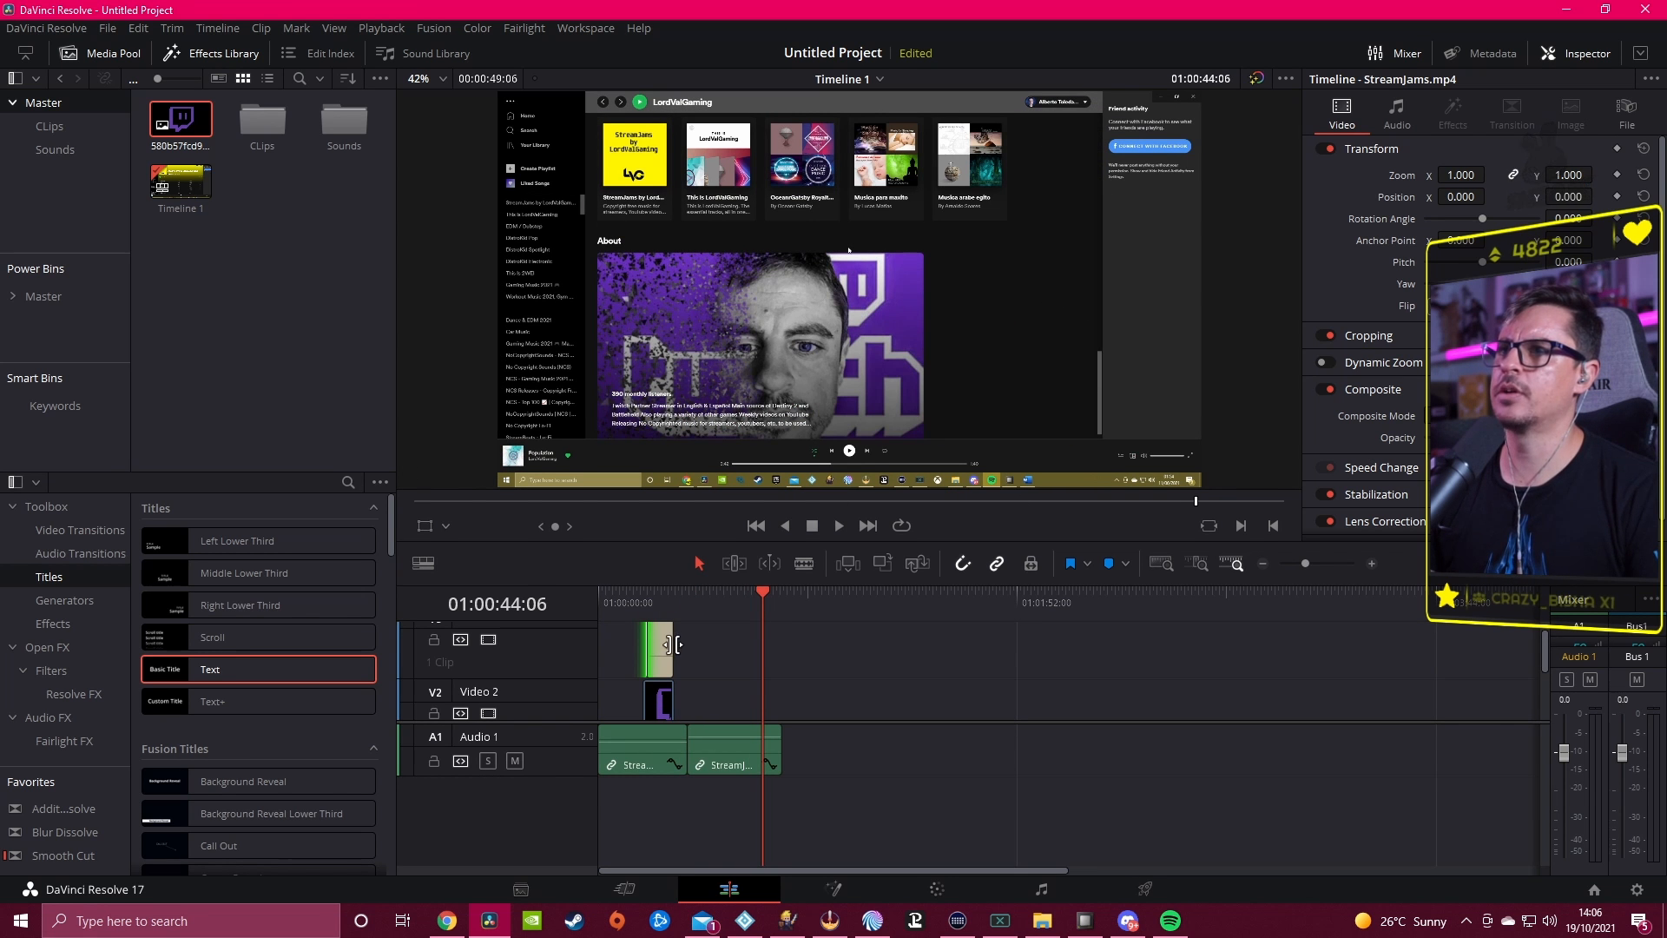
pyautogui.moveTo(675, 644)
pyautogui.mouseDown()
pyautogui.moveTo(707, 645)
pyautogui.moveTo(648, 642)
pyautogui.mouseUp()
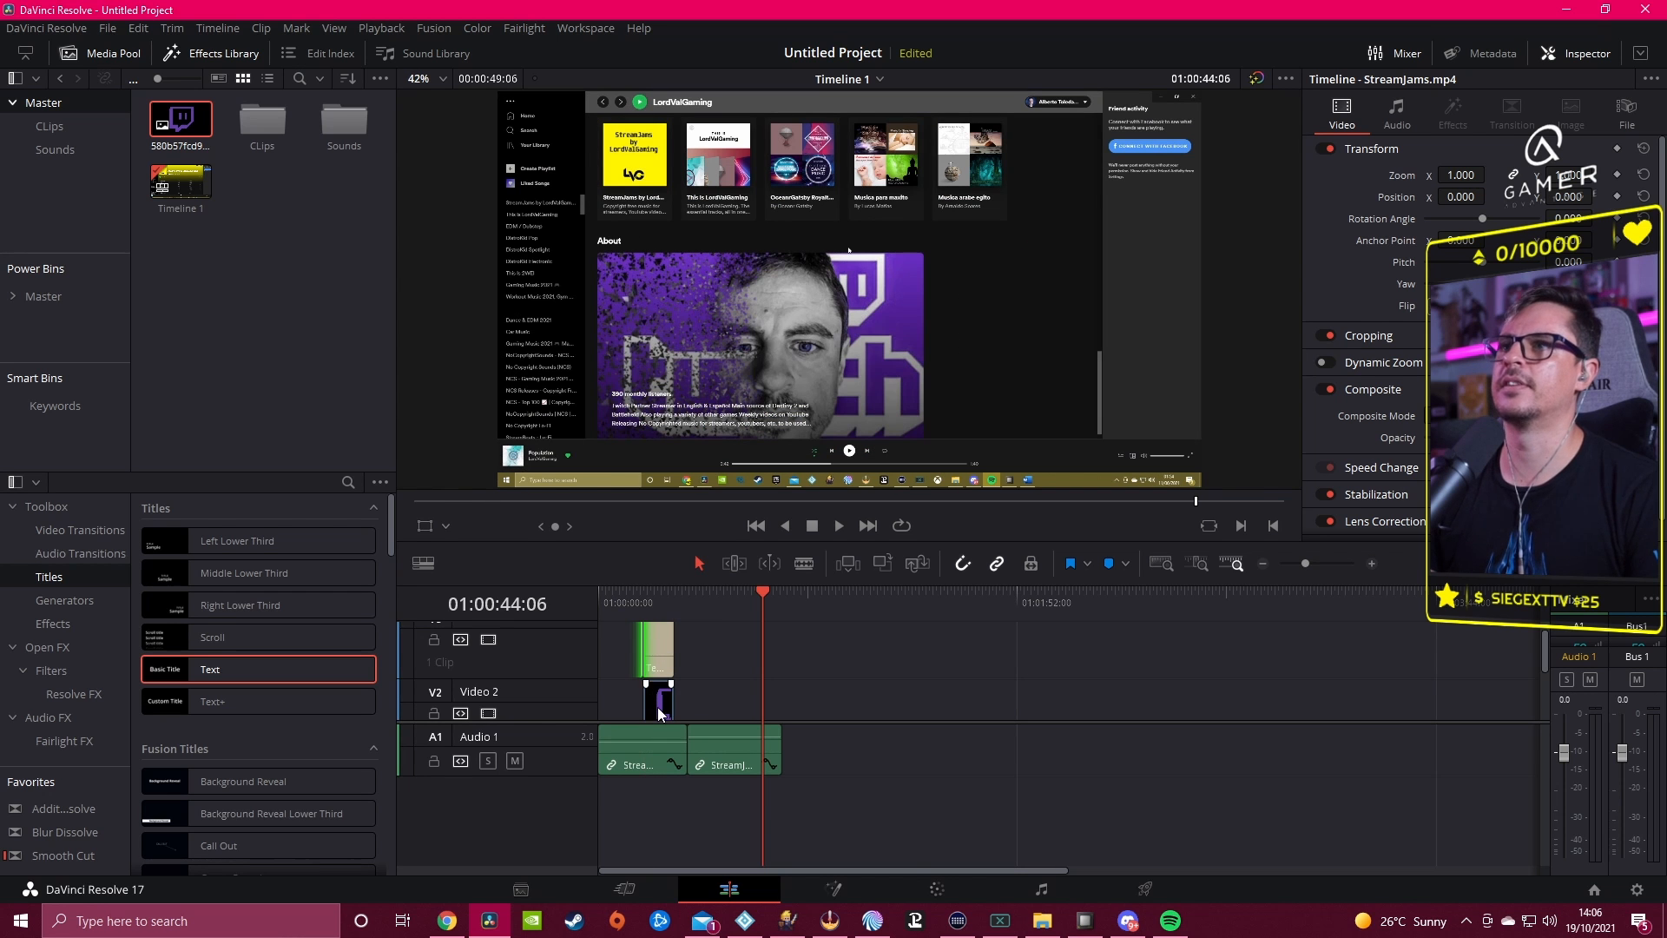
pyautogui.click(645, 590)
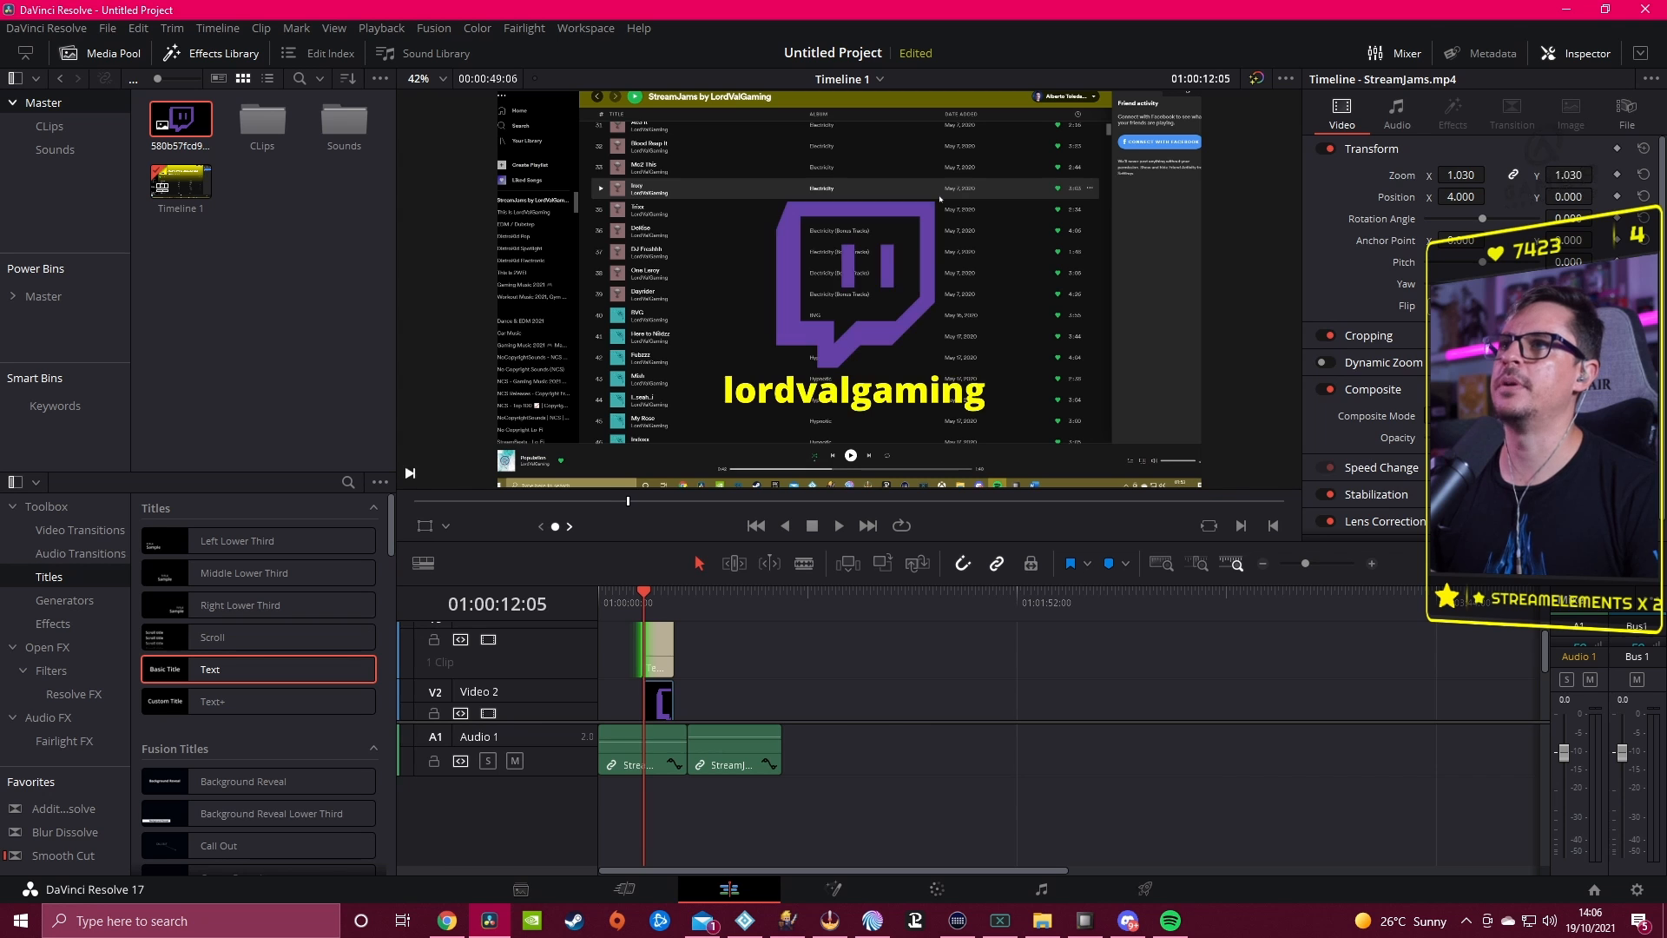
pyautogui.press('space')
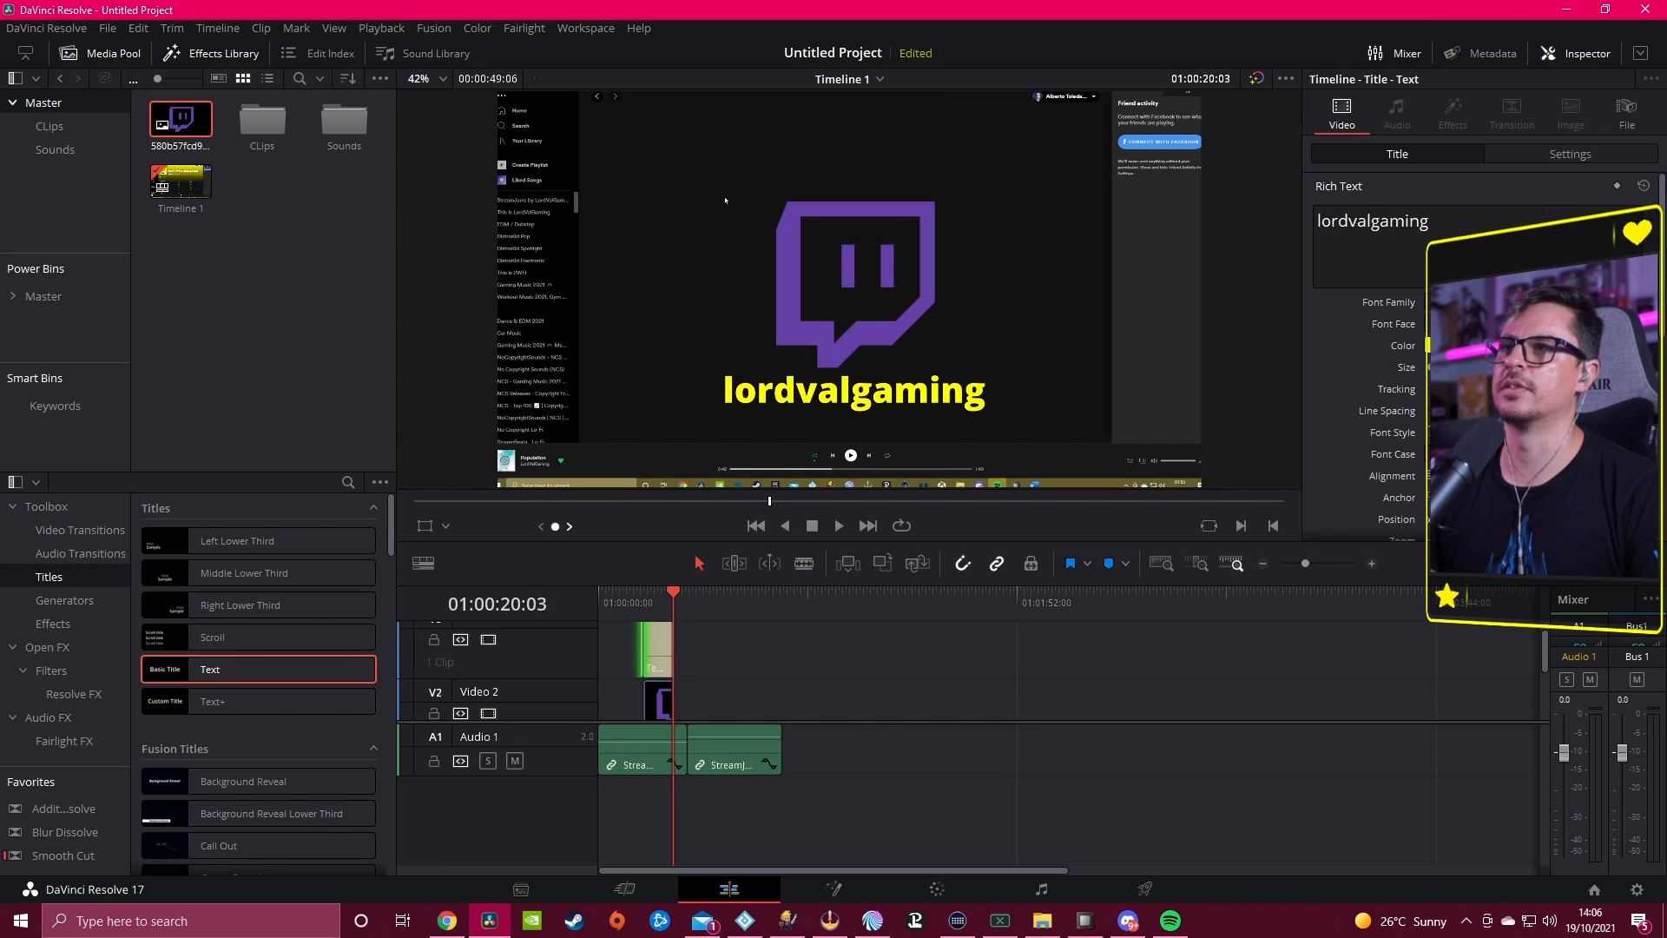
pyautogui.scroll(-2, 789, 648)
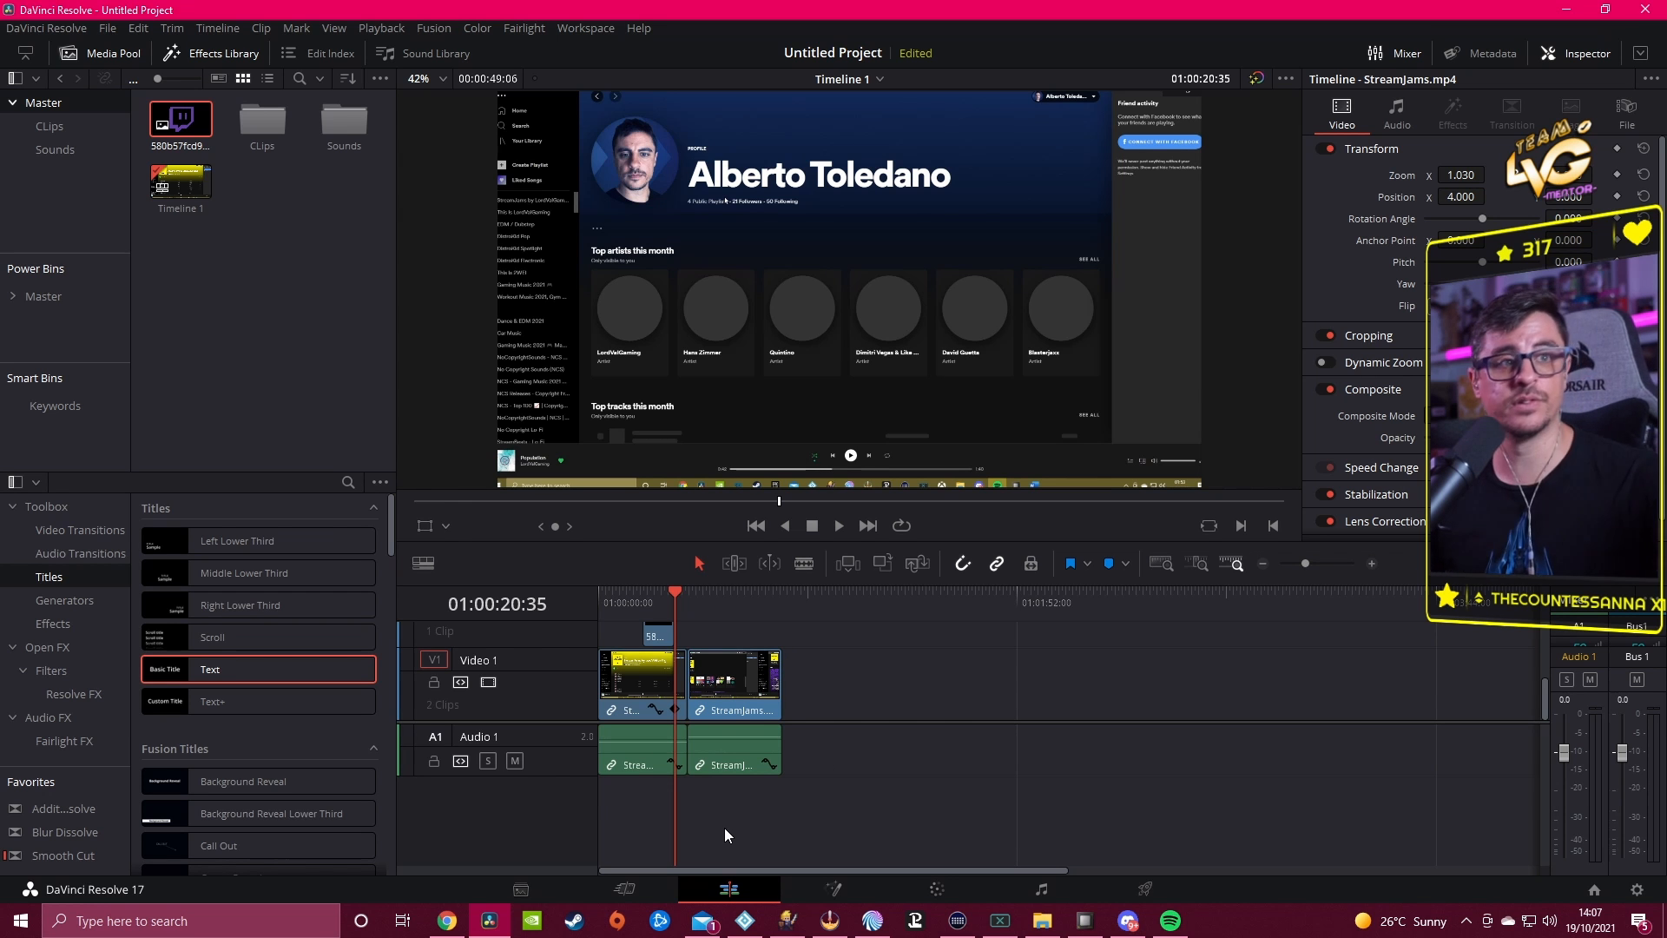
pyautogui.scroll(3, 717, 668)
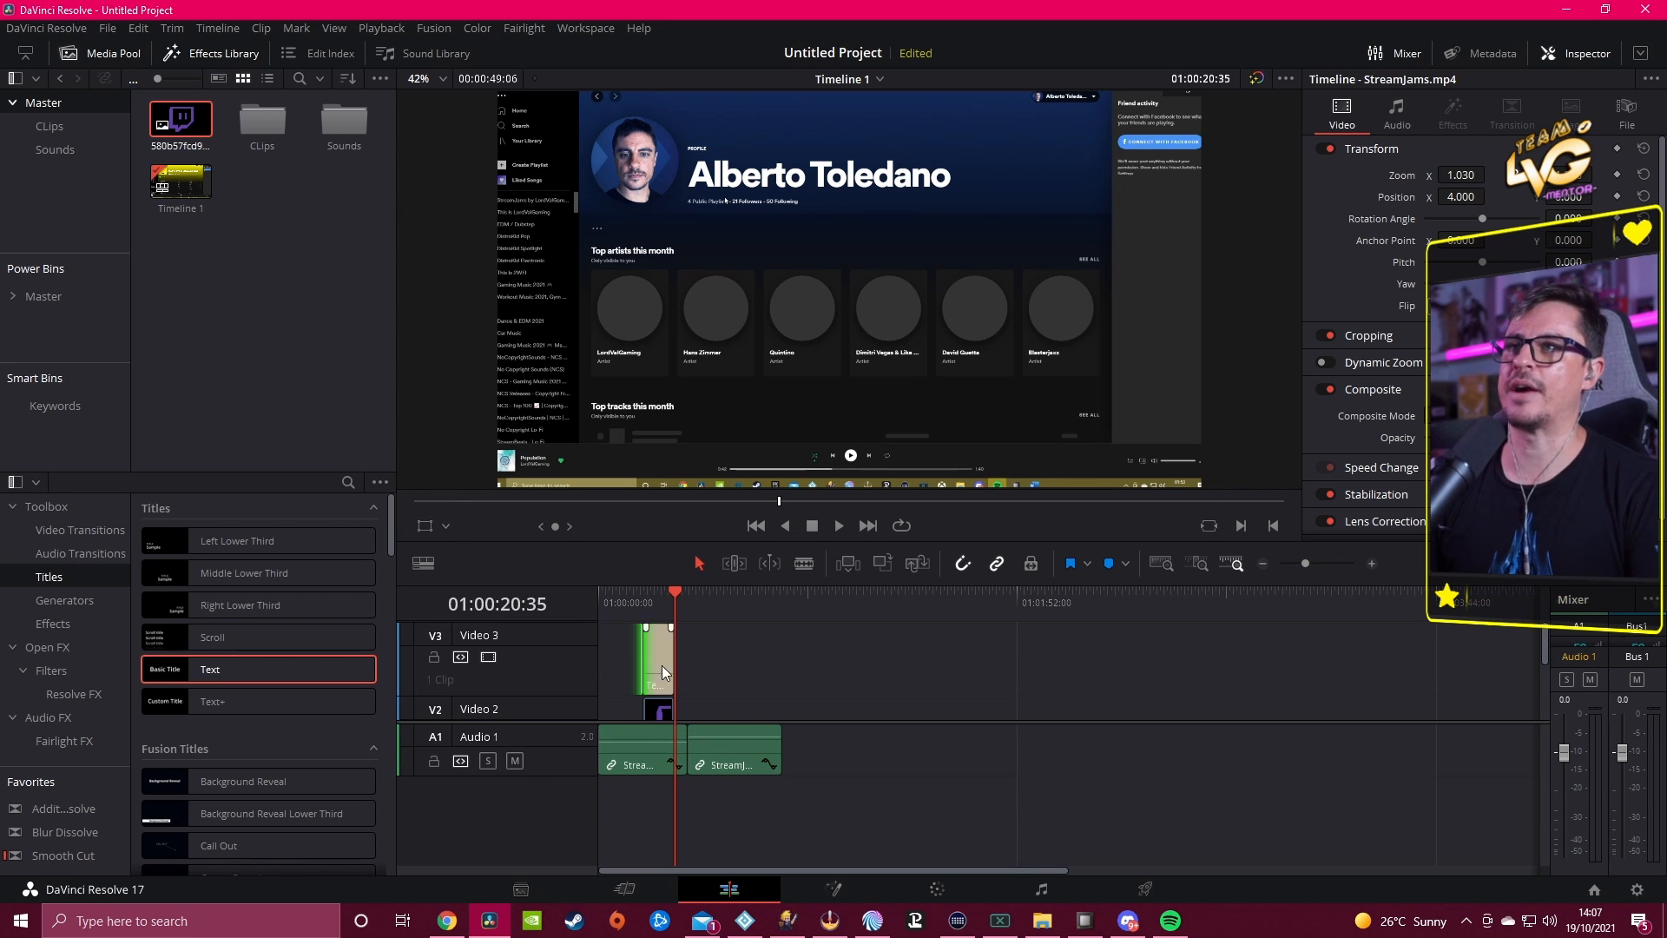
pyautogui.scroll(-2, 762, 681)
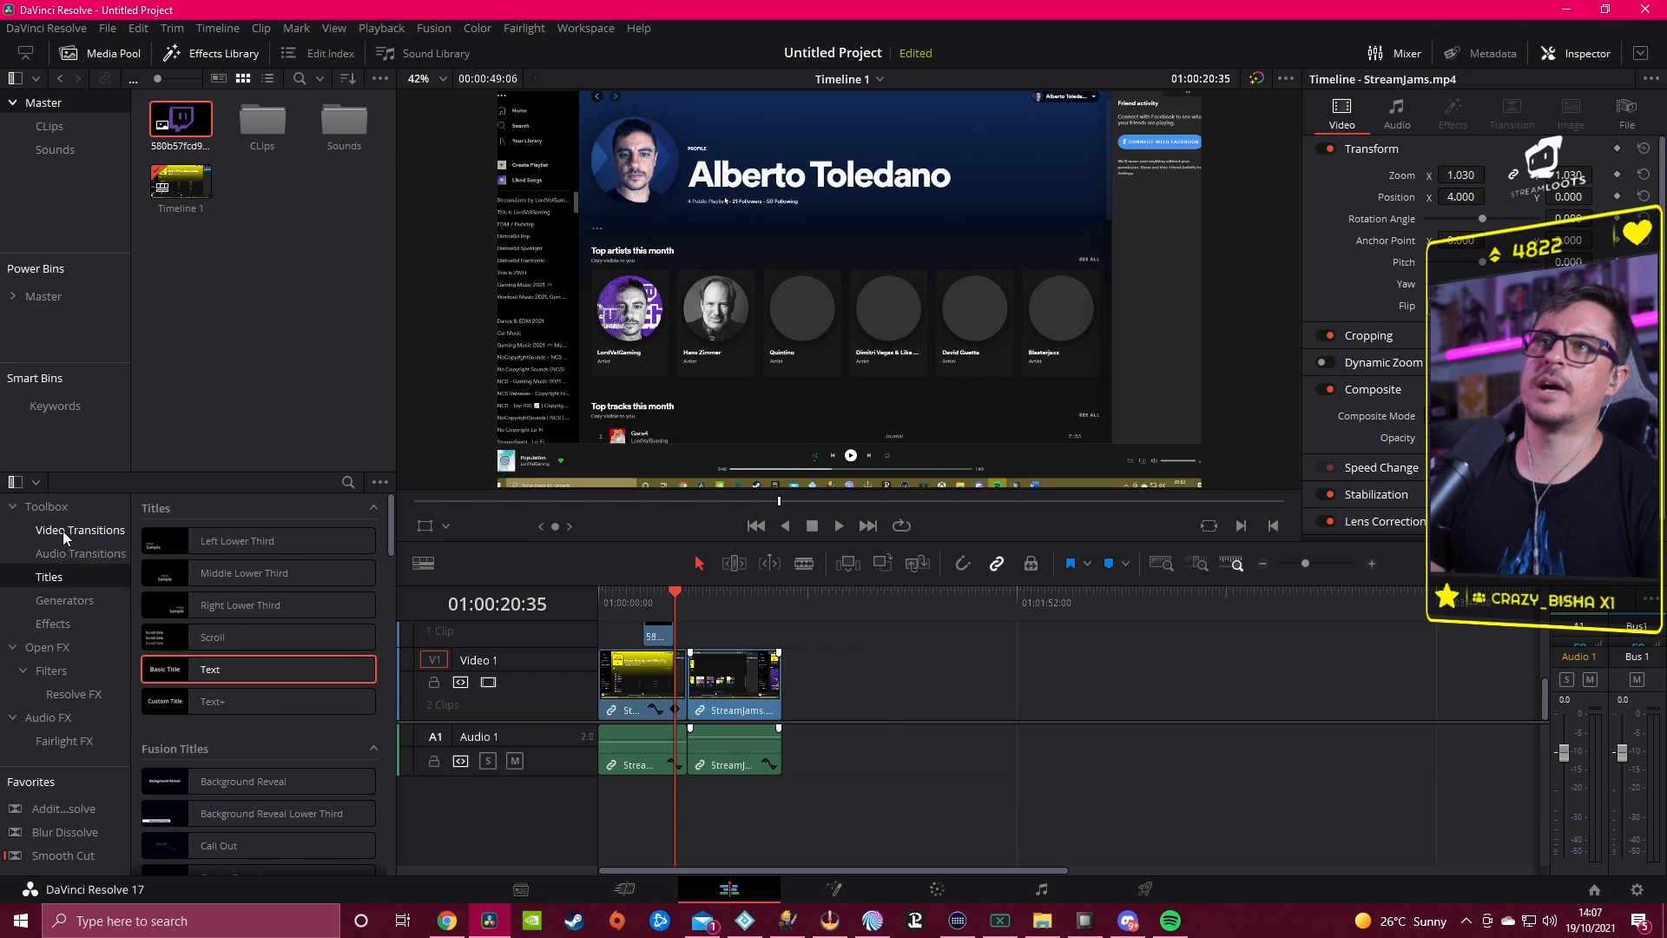
# Step: Add a Blur Dissolve video transition at the cut between the two StreamJams.mp4 clips on Video 1
pyautogui.click(62, 529)
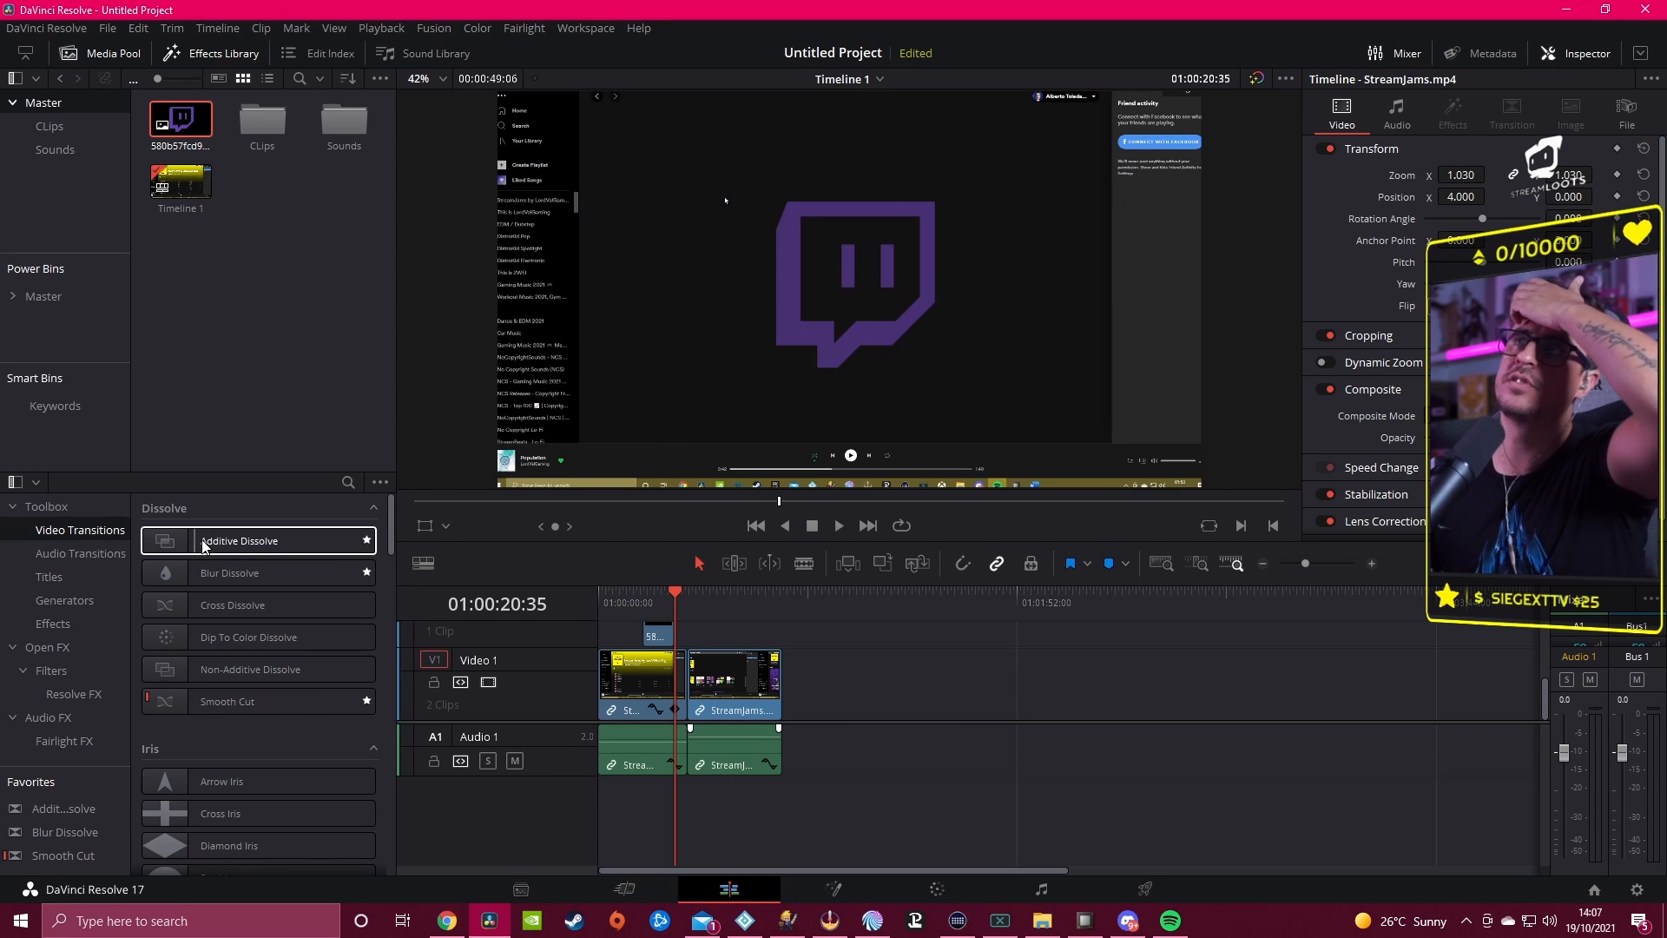
pyautogui.click(646, 677)
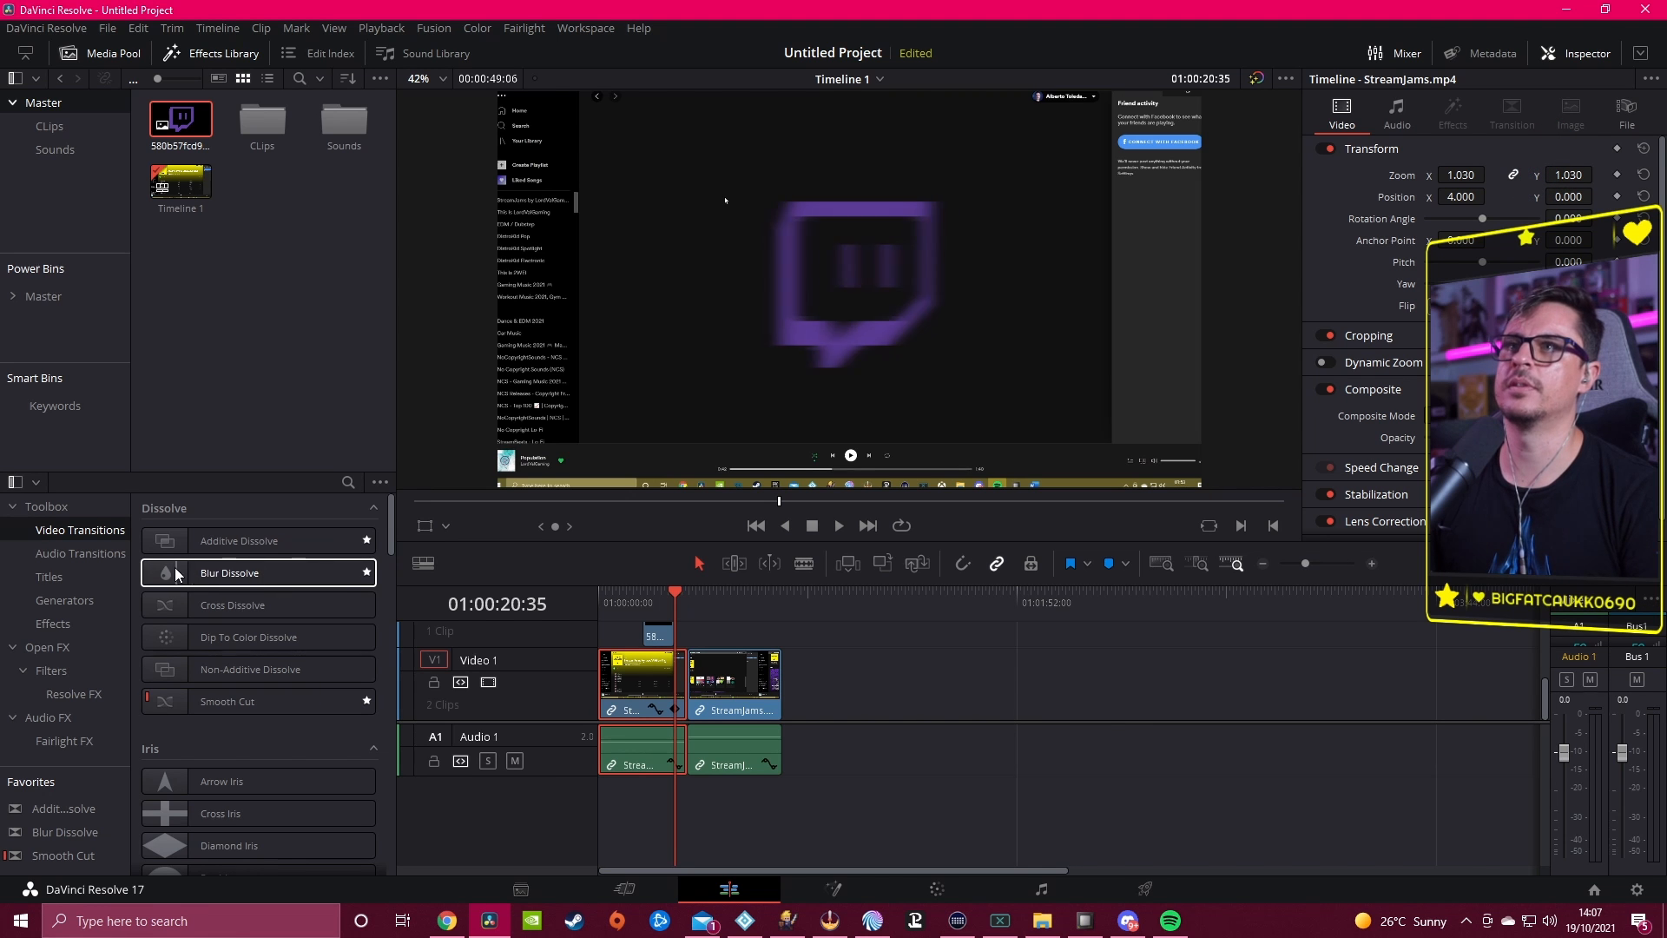
pyautogui.moveTo(176, 571); pyautogui.dragTo(685, 689)
pyautogui.scroll(2, 714, 627)
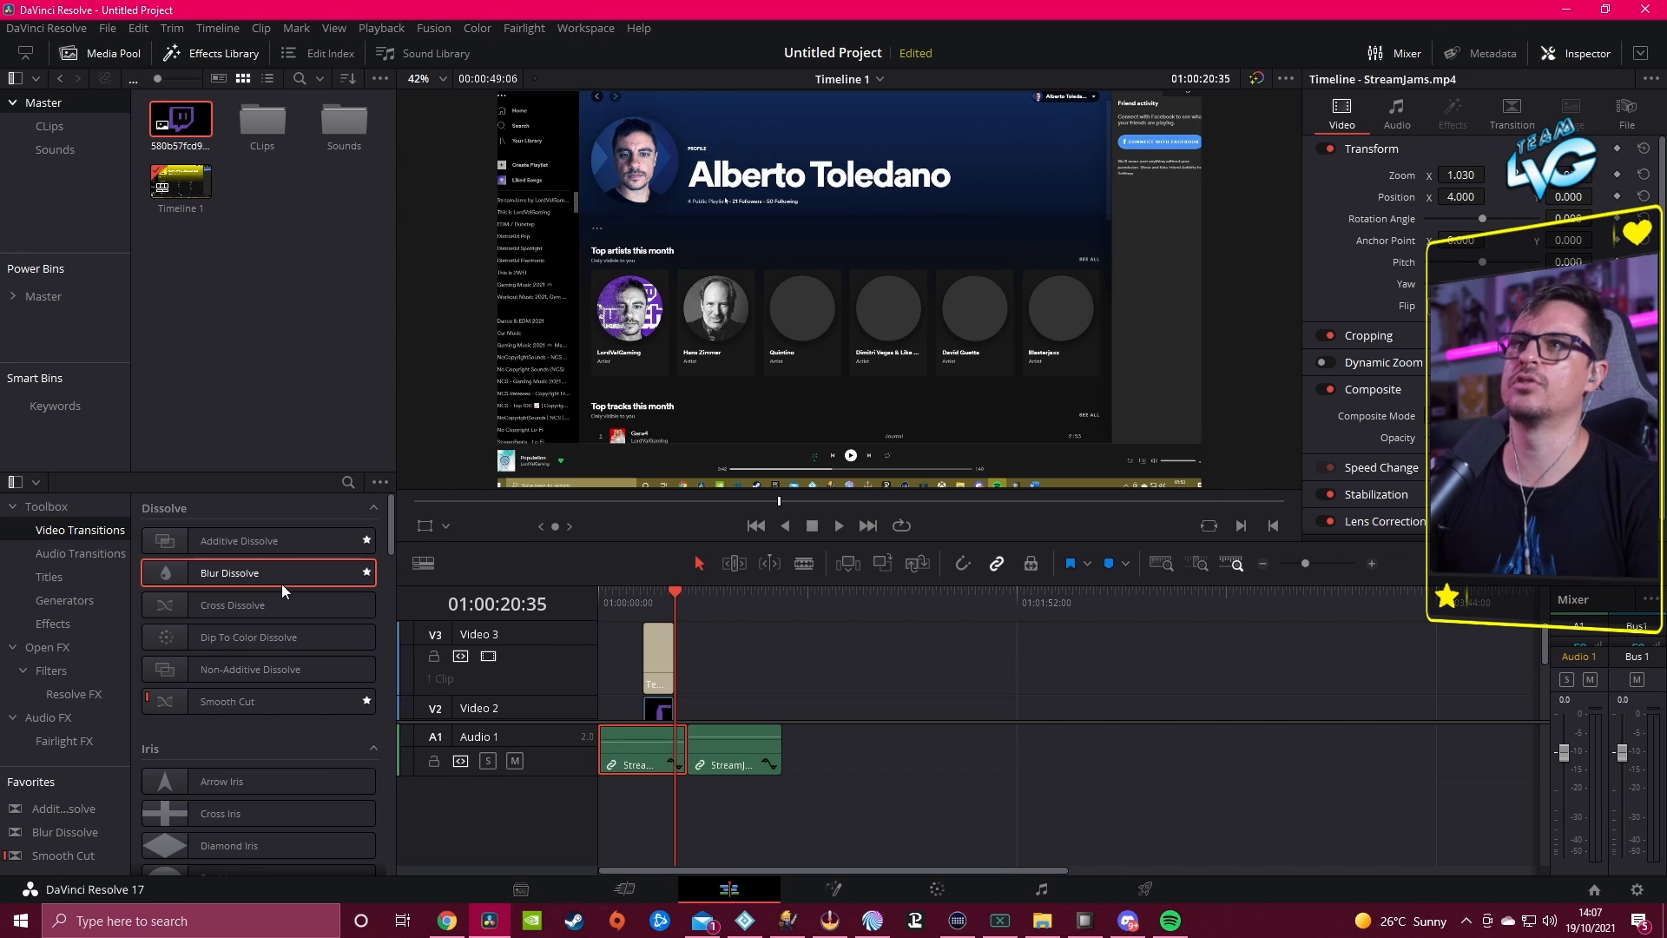
pyautogui.moveTo(254, 575); pyautogui.dragTo(660, 709)
pyautogui.scroll(-2, 724, 695)
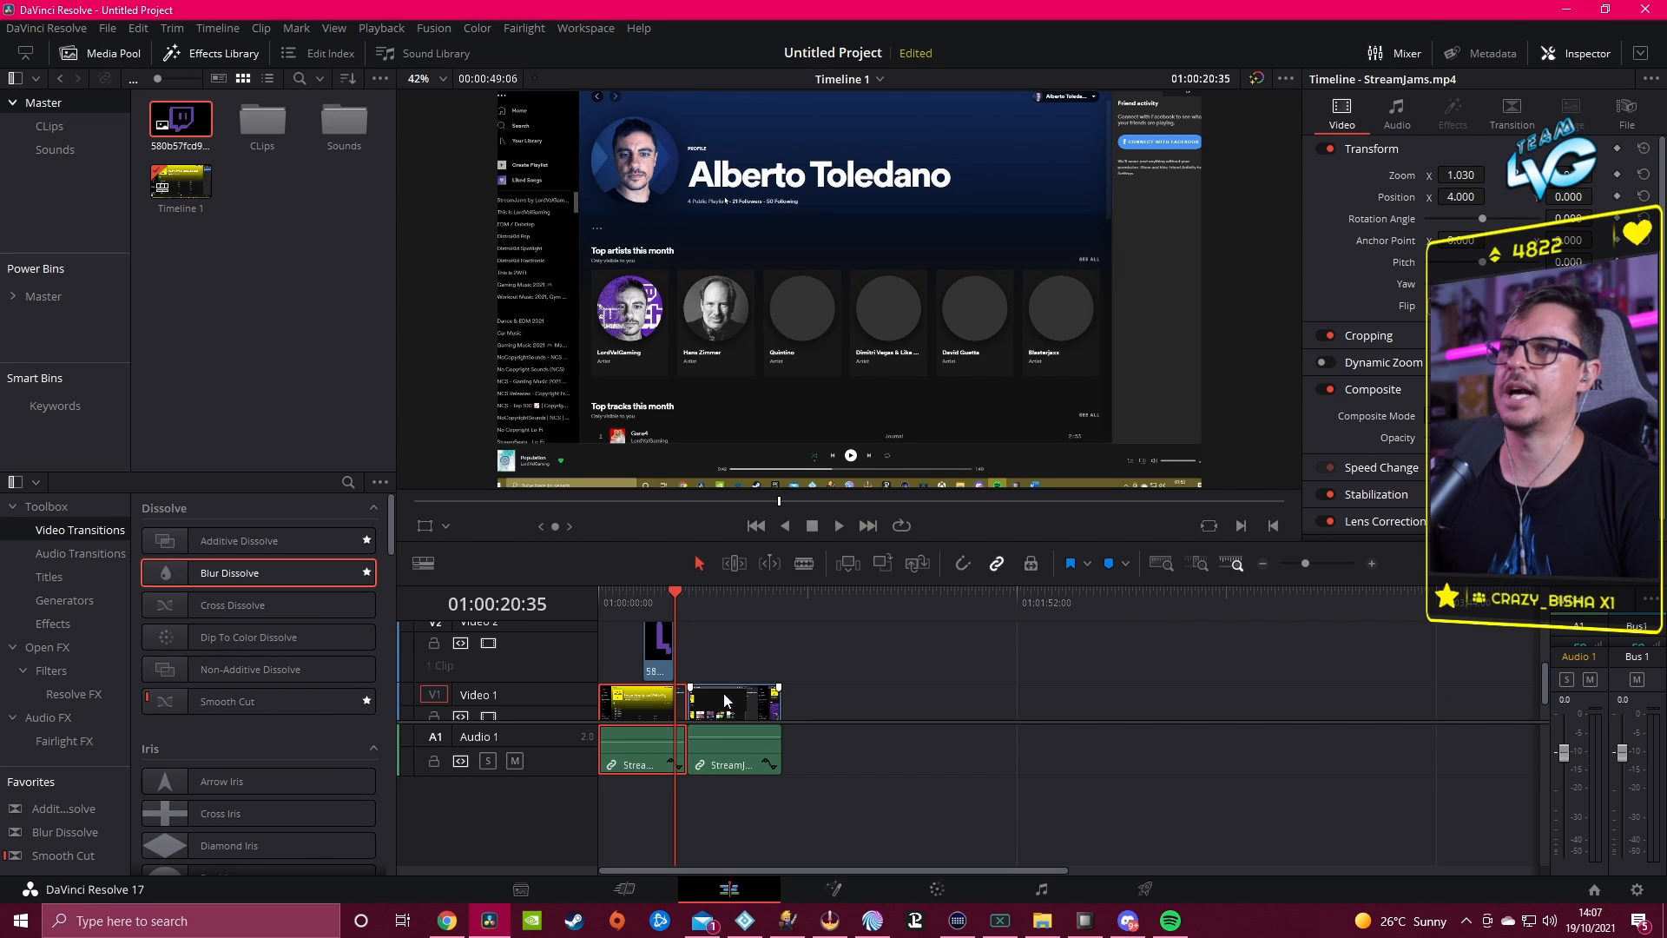
pyautogui.scroll(-1, 738, 626)
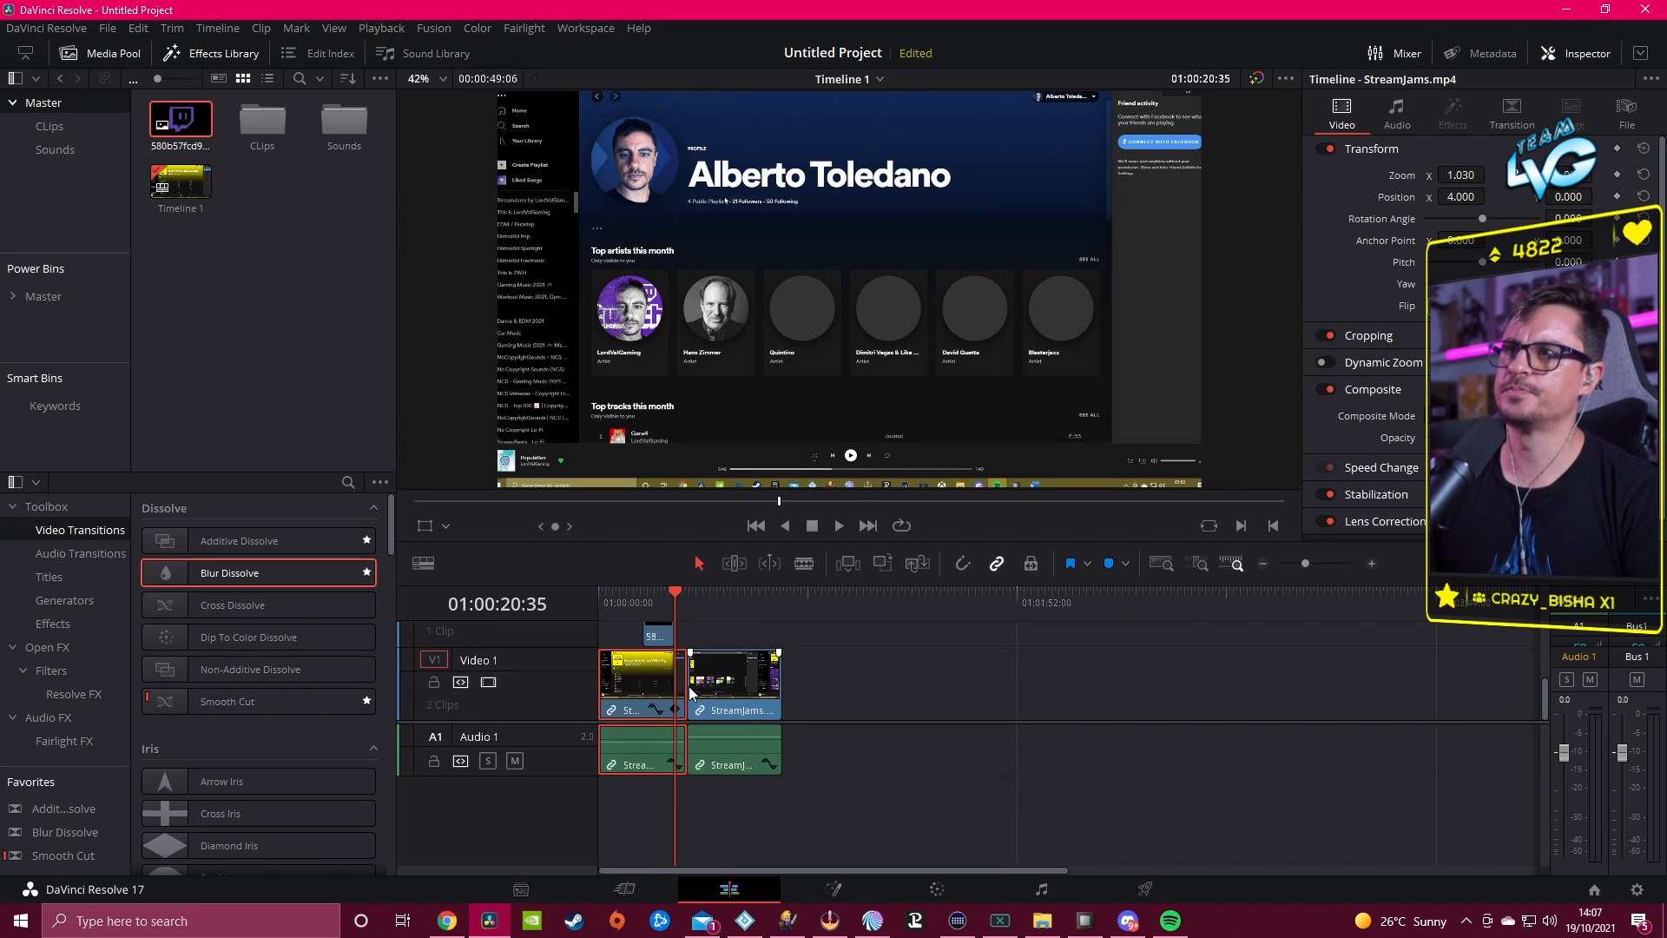
pyautogui.click(760, 624)
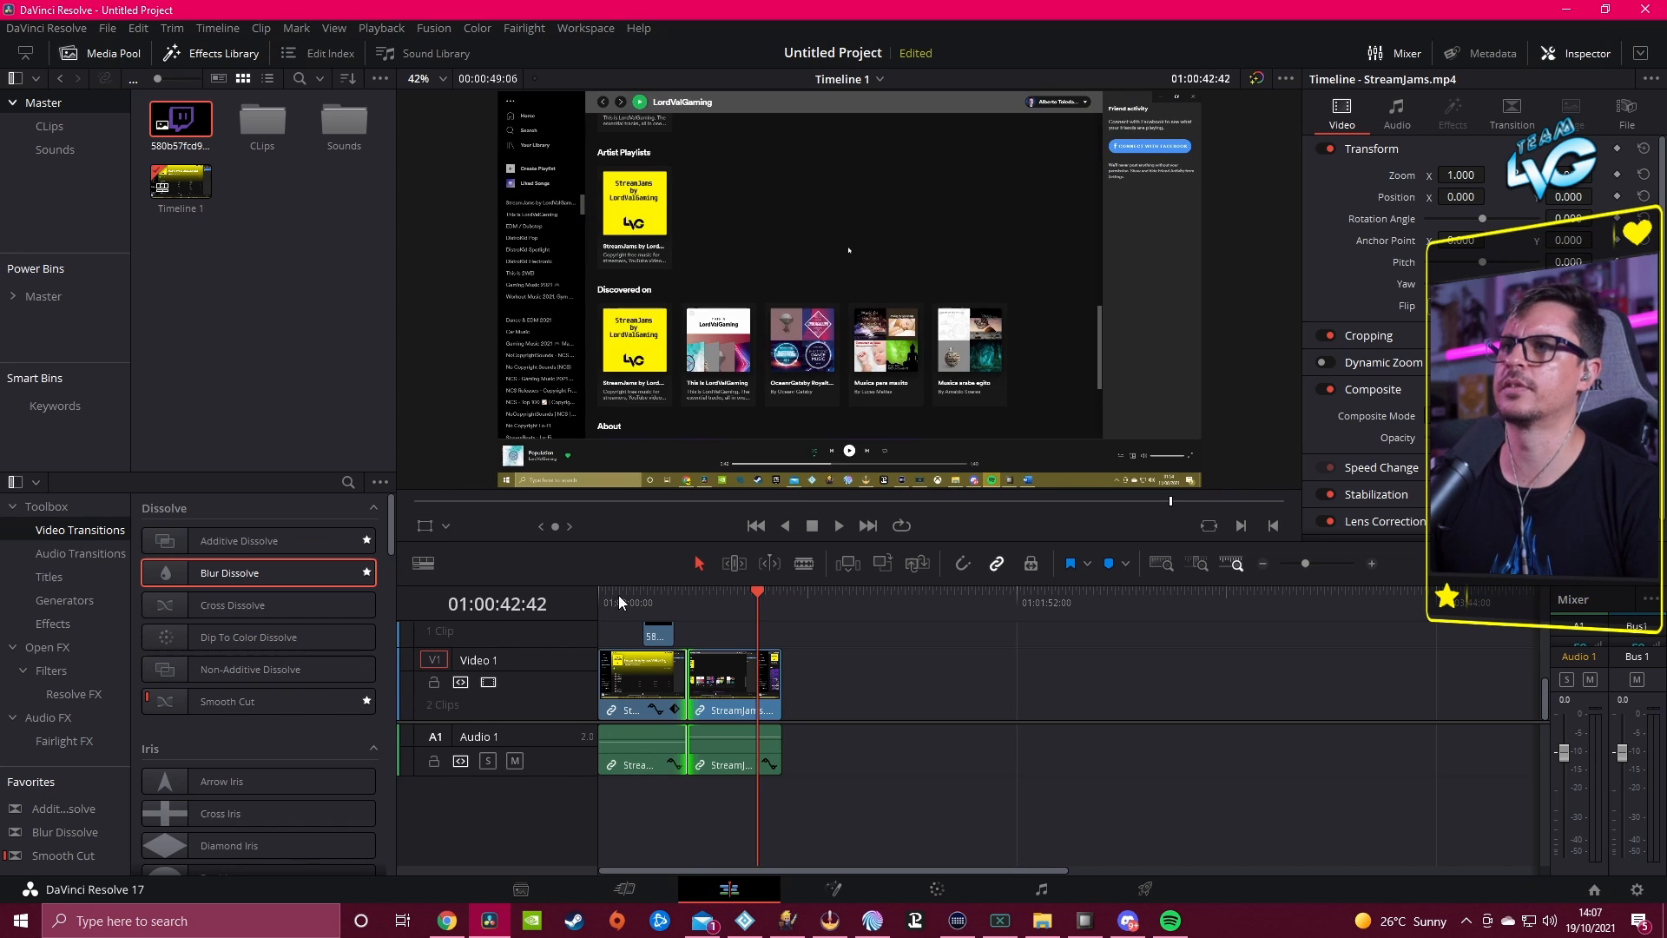
pyautogui.moveTo(225, 573); pyautogui.dragTo(694, 700)
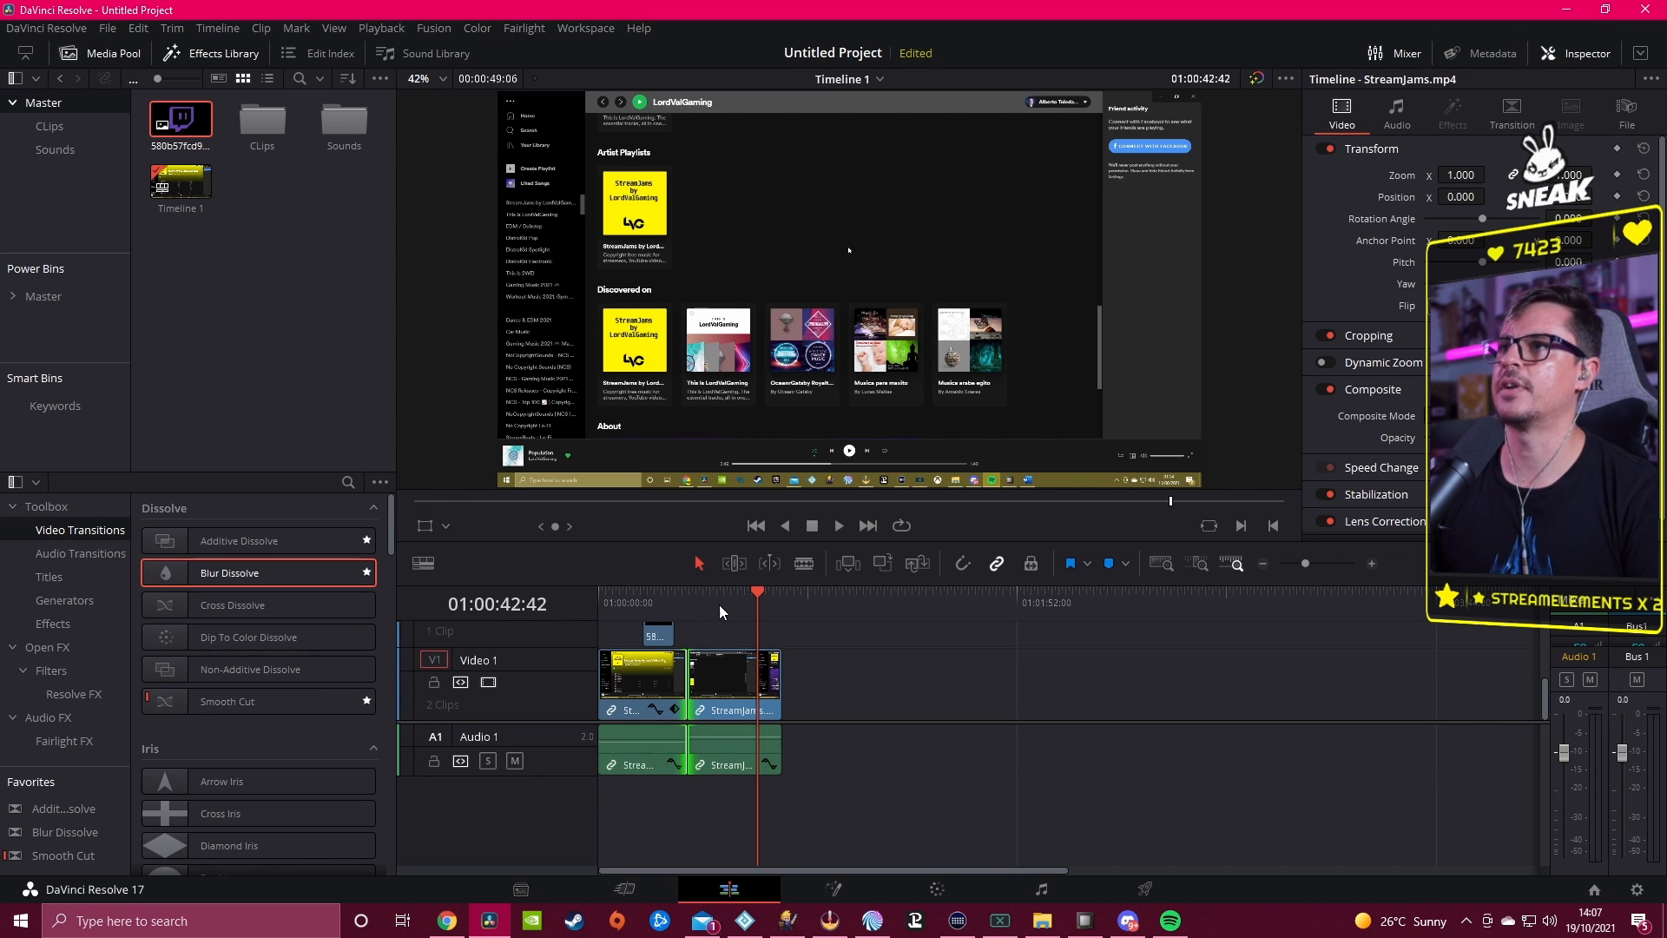
# Step: Lengthen the Blur Dissolve transition between the two StreamJams.mp4 clips to 1.6 seconds
pyautogui.click(1369, 563)
pyautogui.click(1370, 563)
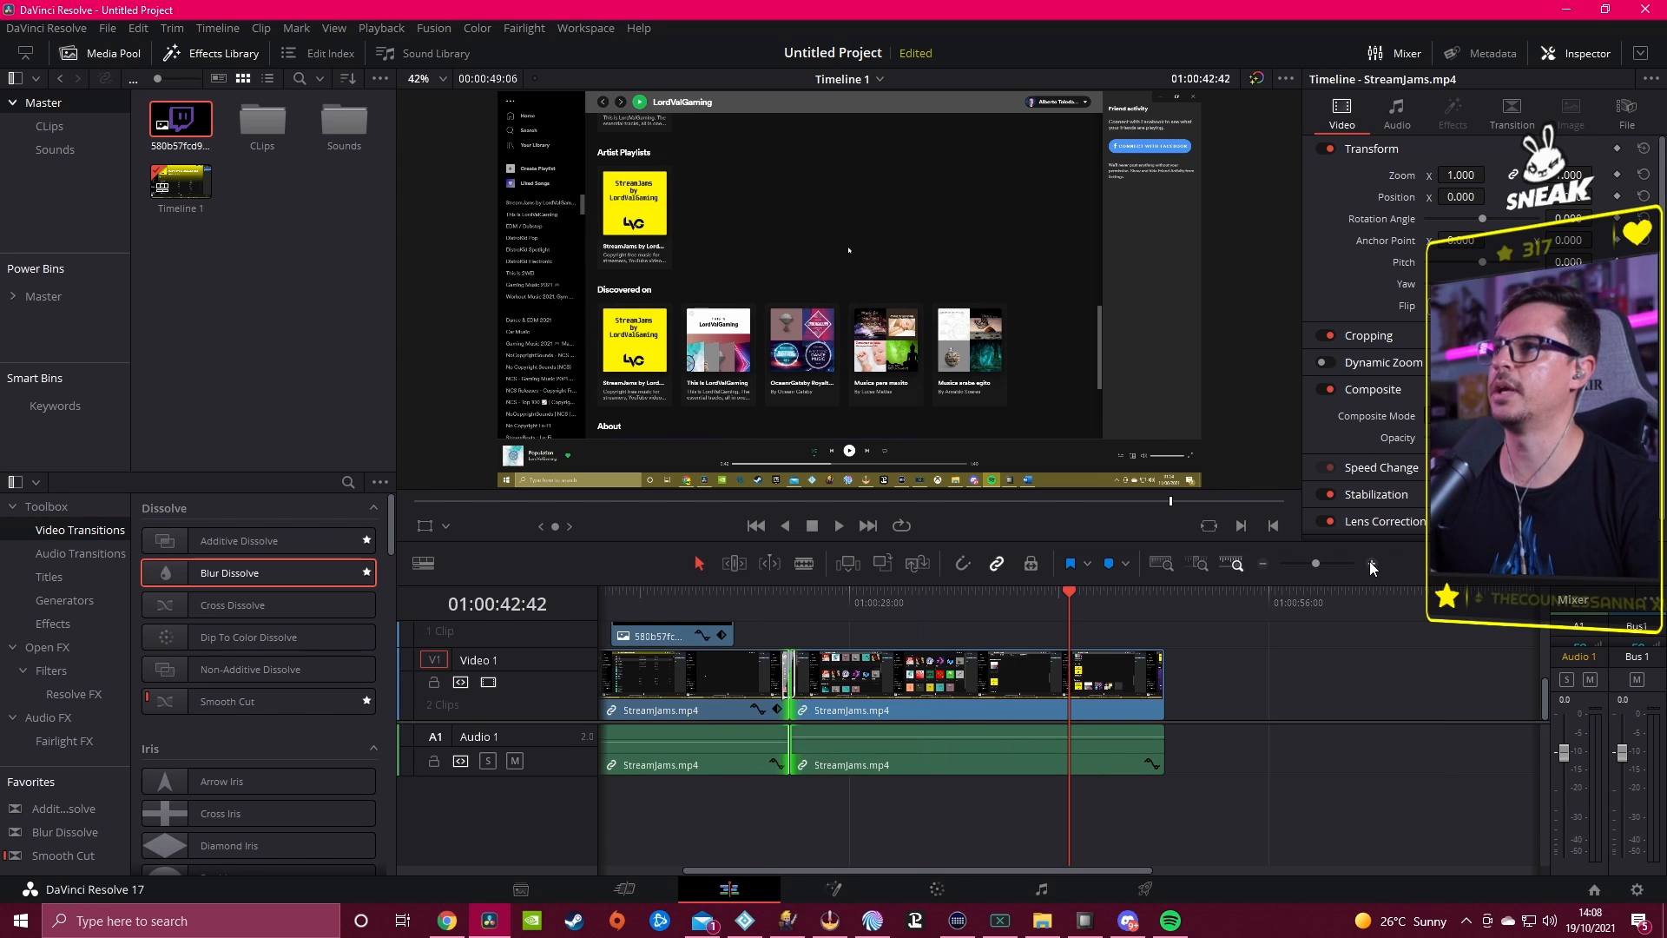
pyautogui.click(1370, 564)
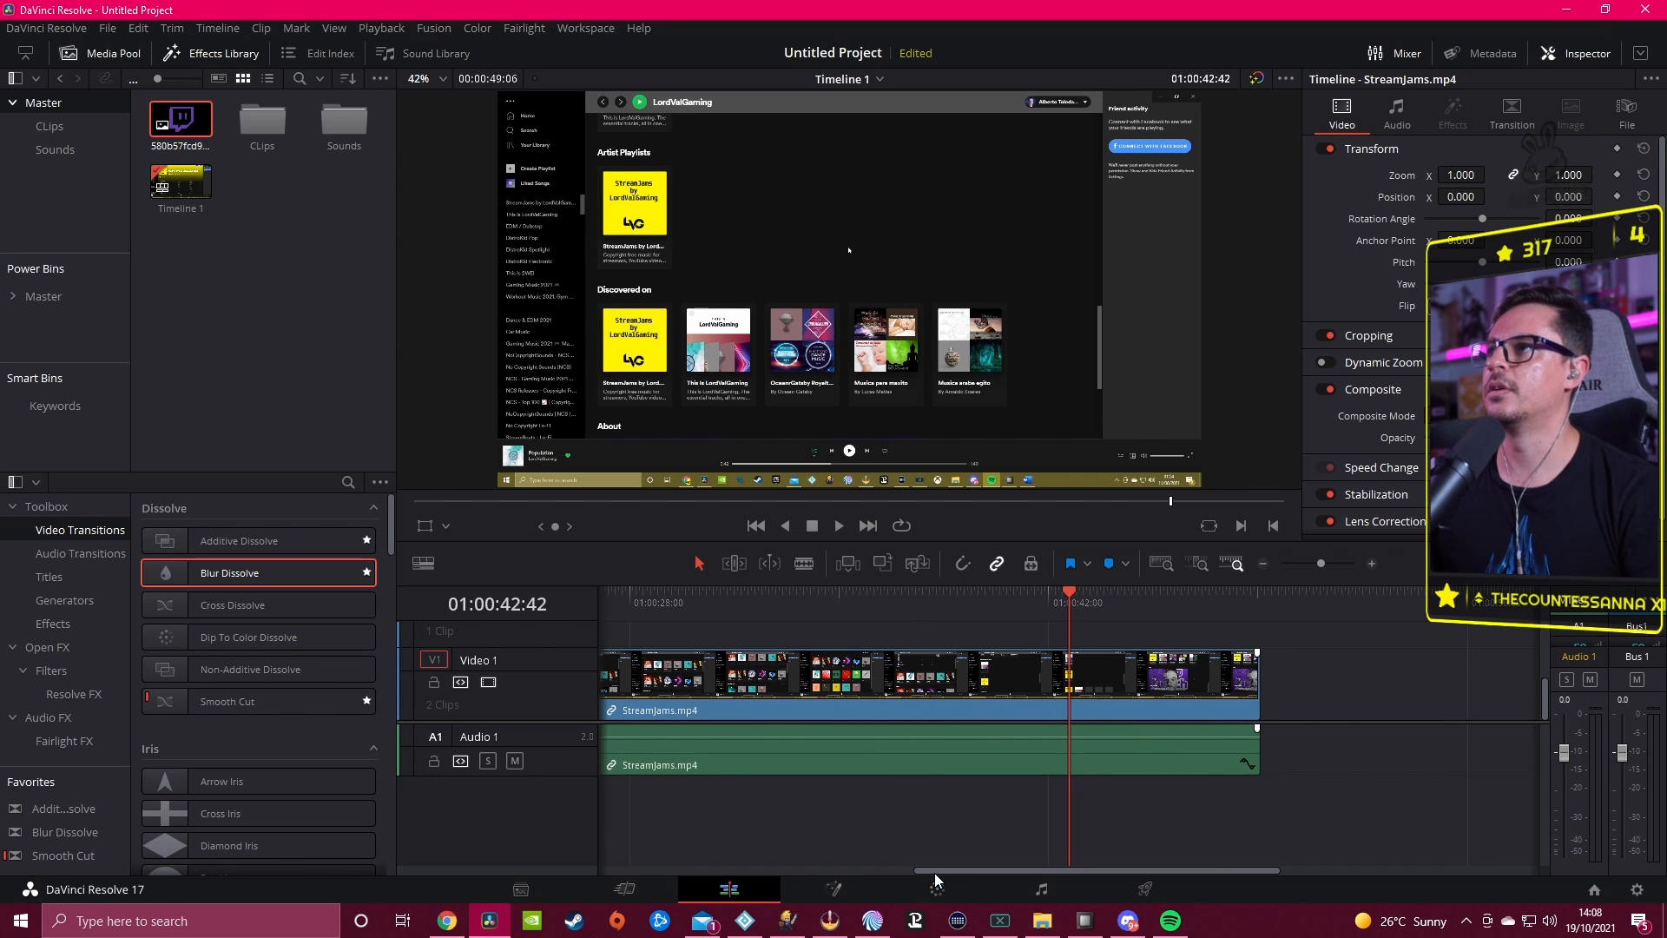
pyautogui.moveTo(934, 872); pyautogui.dragTo(787, 868)
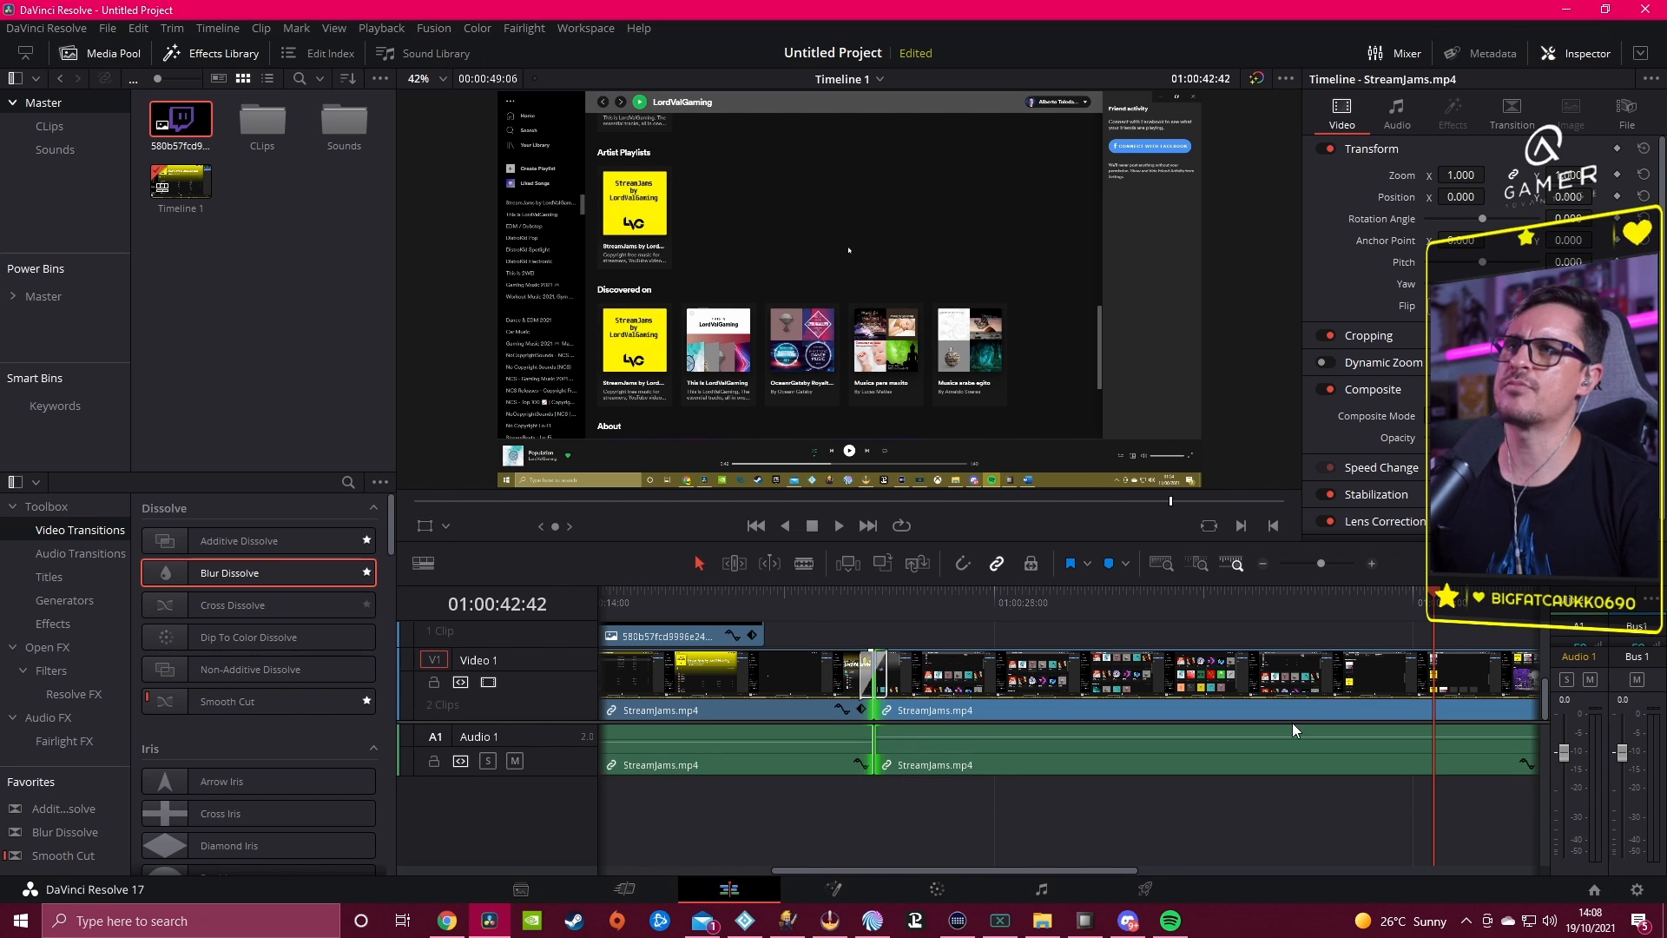
pyautogui.click(1263, 565)
pyautogui.click(1263, 565)
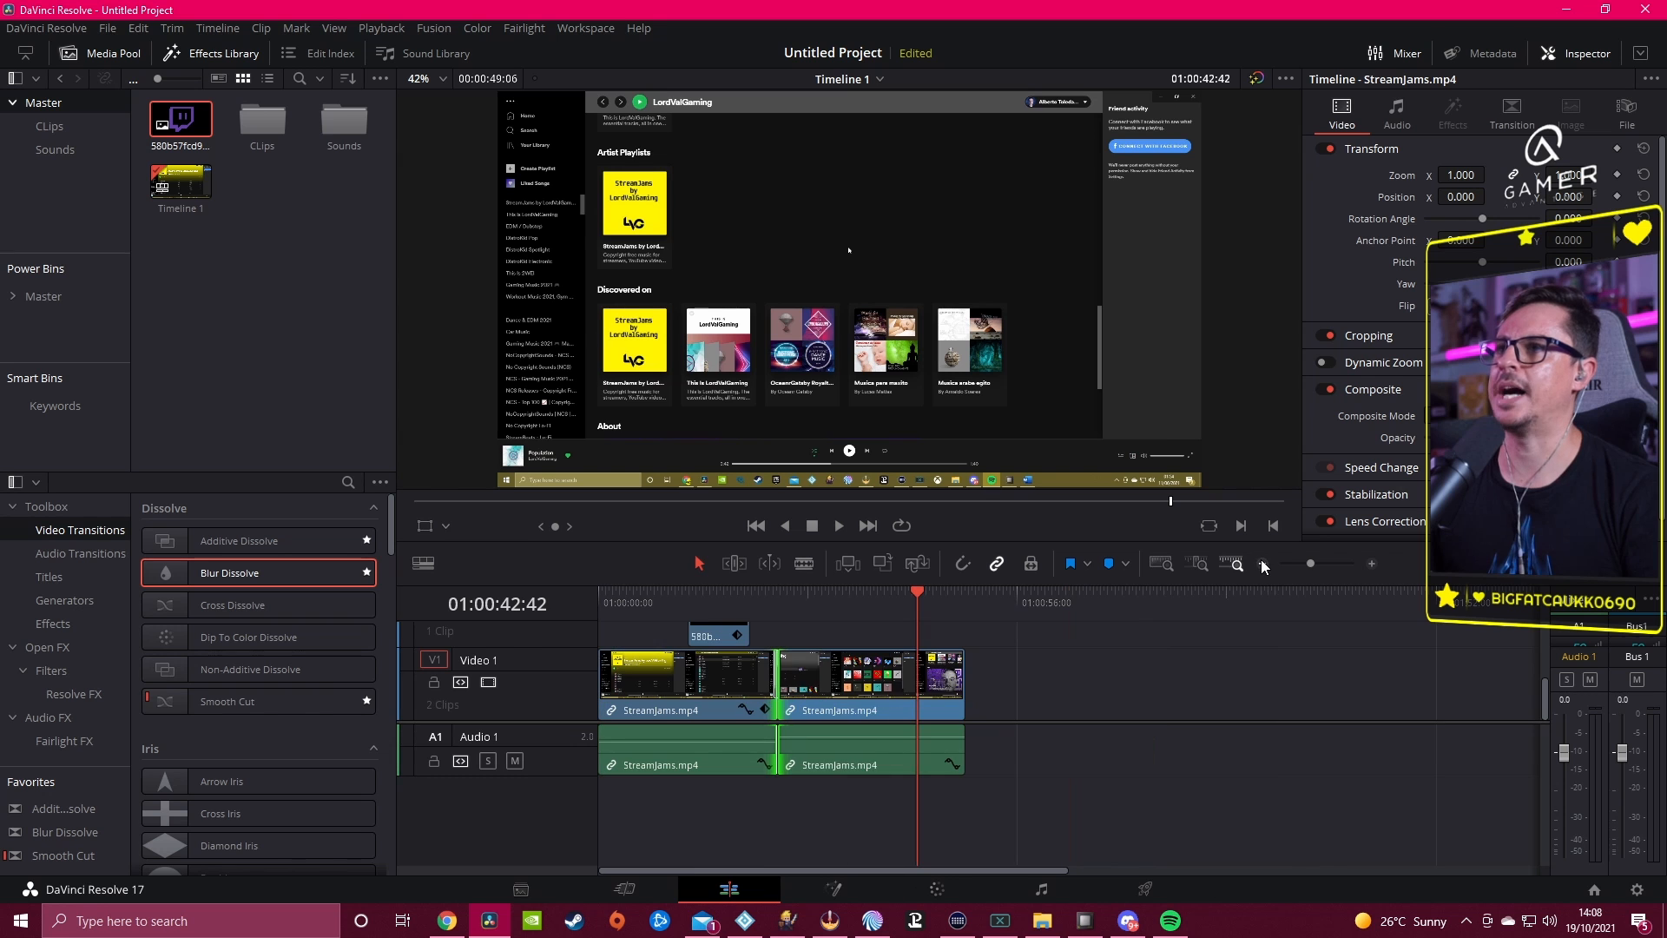
pyautogui.click(1372, 564)
pyautogui.click(1372, 565)
pyautogui.click(1372, 564)
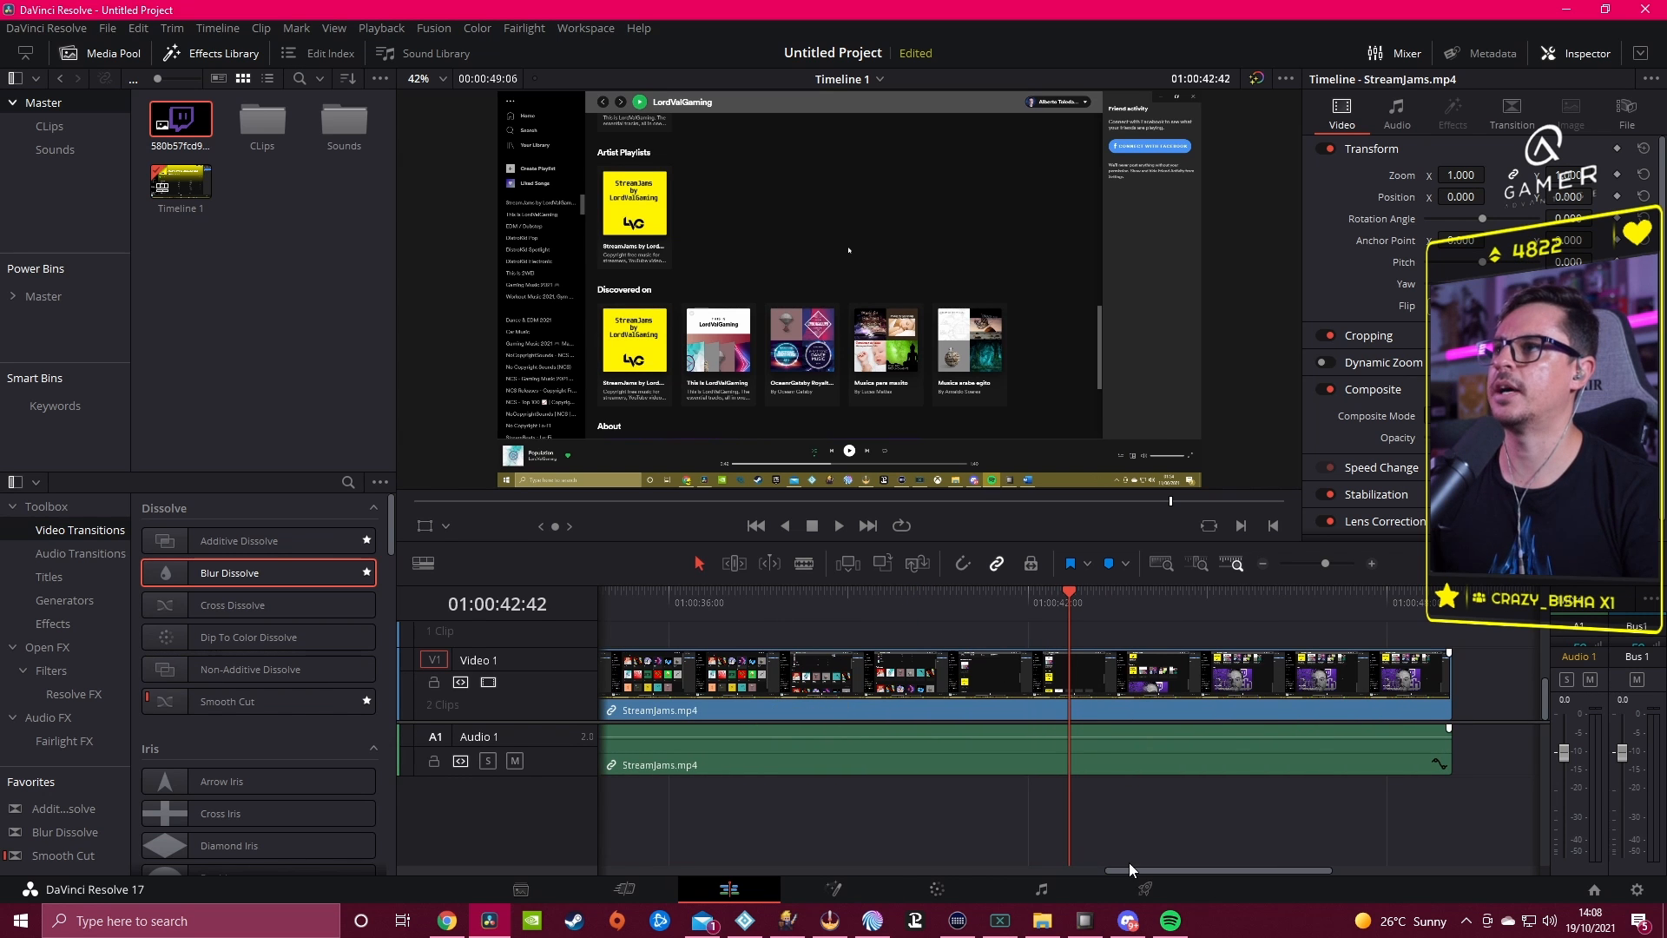
pyautogui.moveTo(1128, 862); pyautogui.dragTo(862, 858)
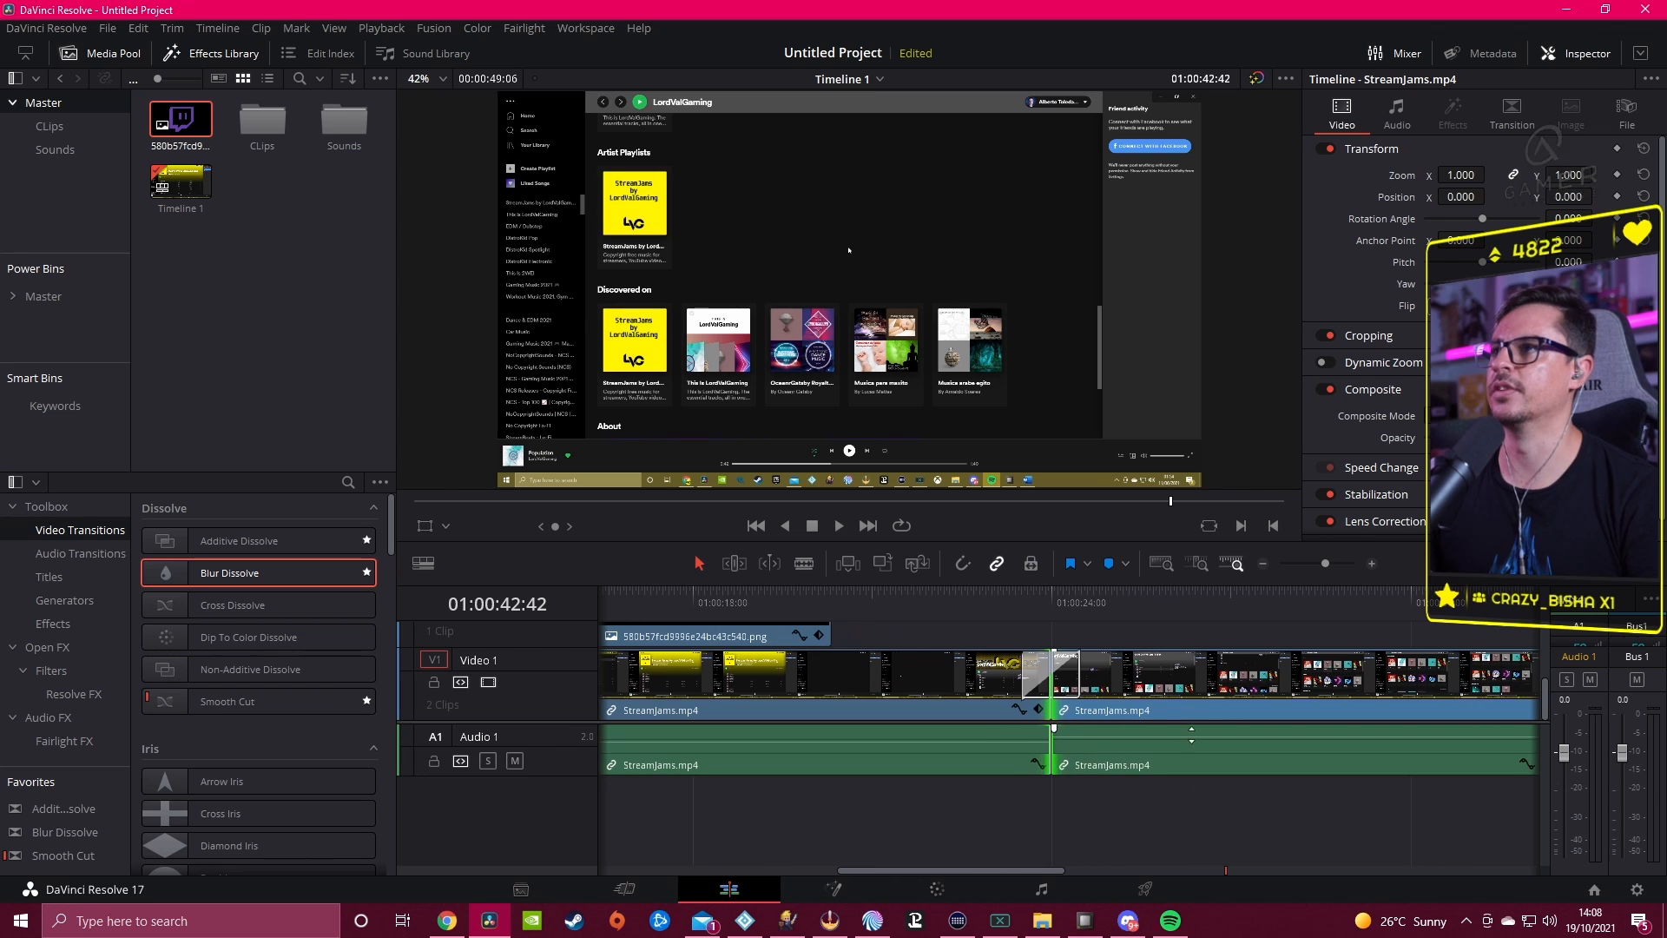
pyautogui.click(1070, 687)
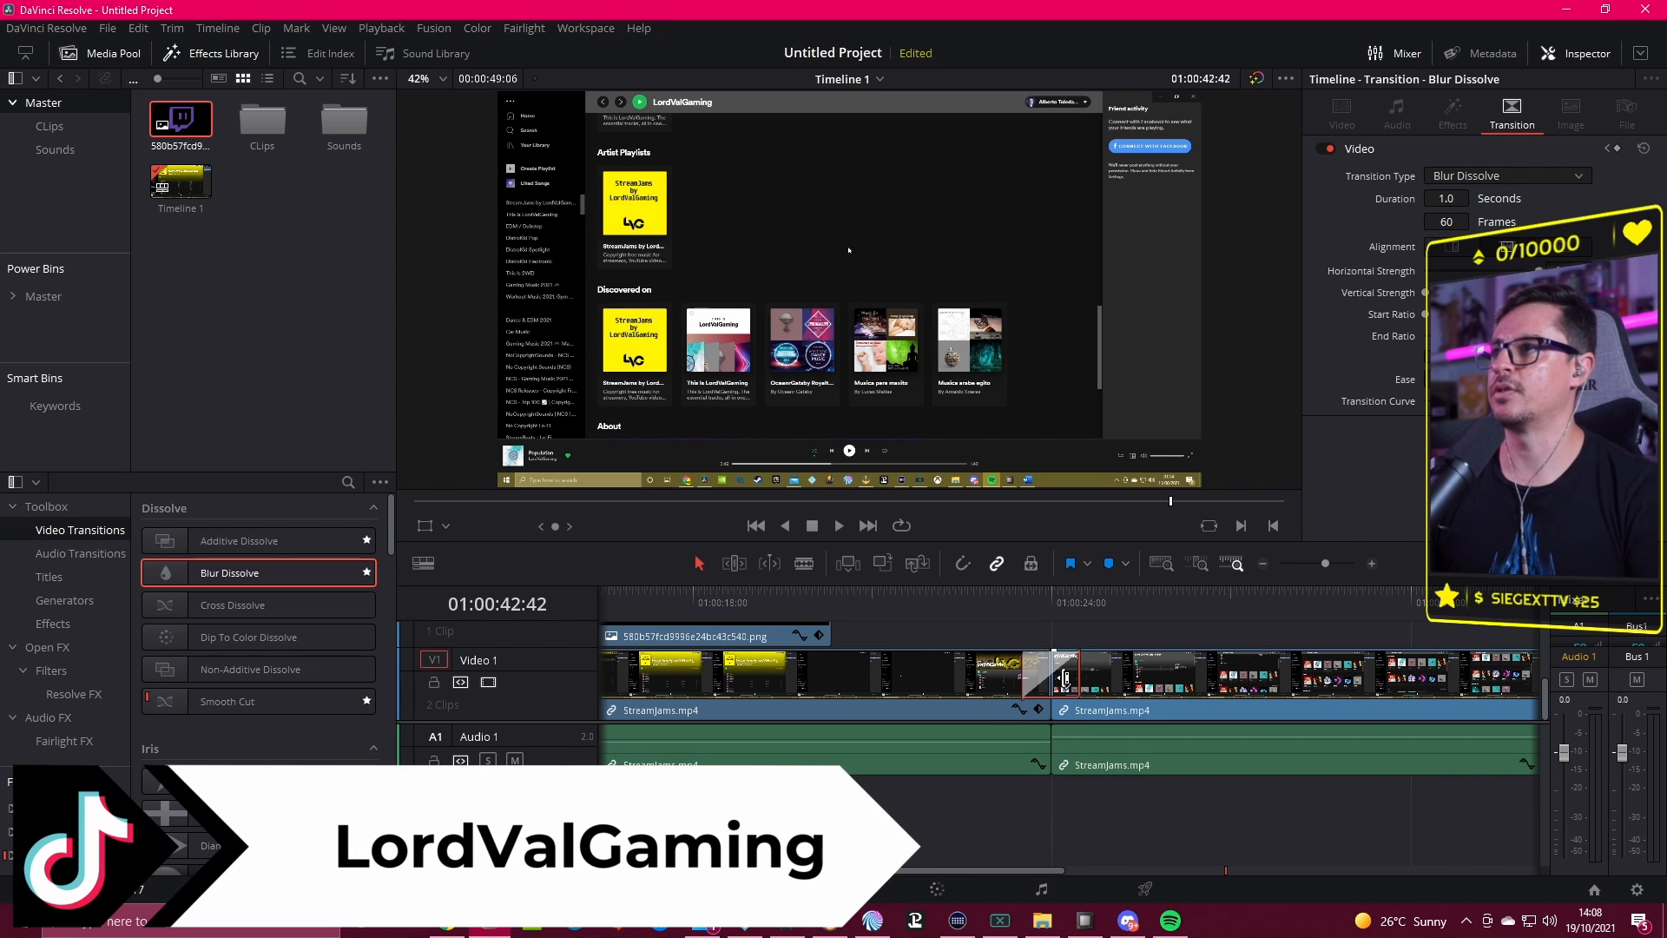
pyautogui.moveTo(1079, 686); pyautogui.dragTo(1093, 684)
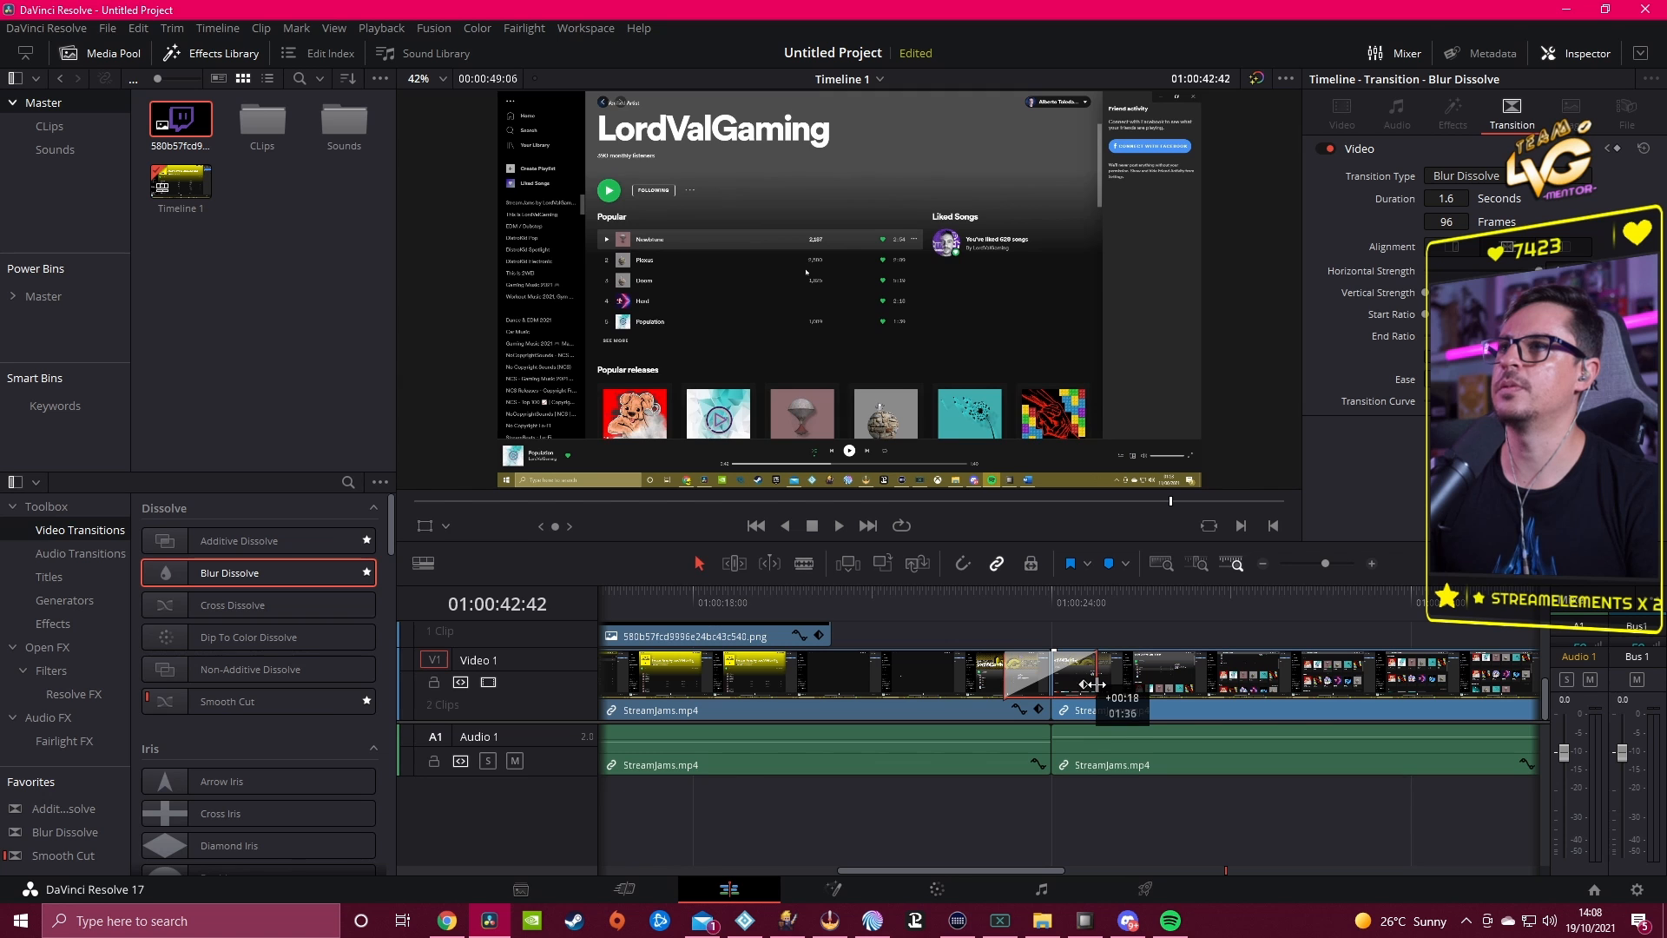
# Step: Play back the Blur Dissolve from 01:00:22:07, stopping shortly after the transition ends
pyautogui.click(939, 591)
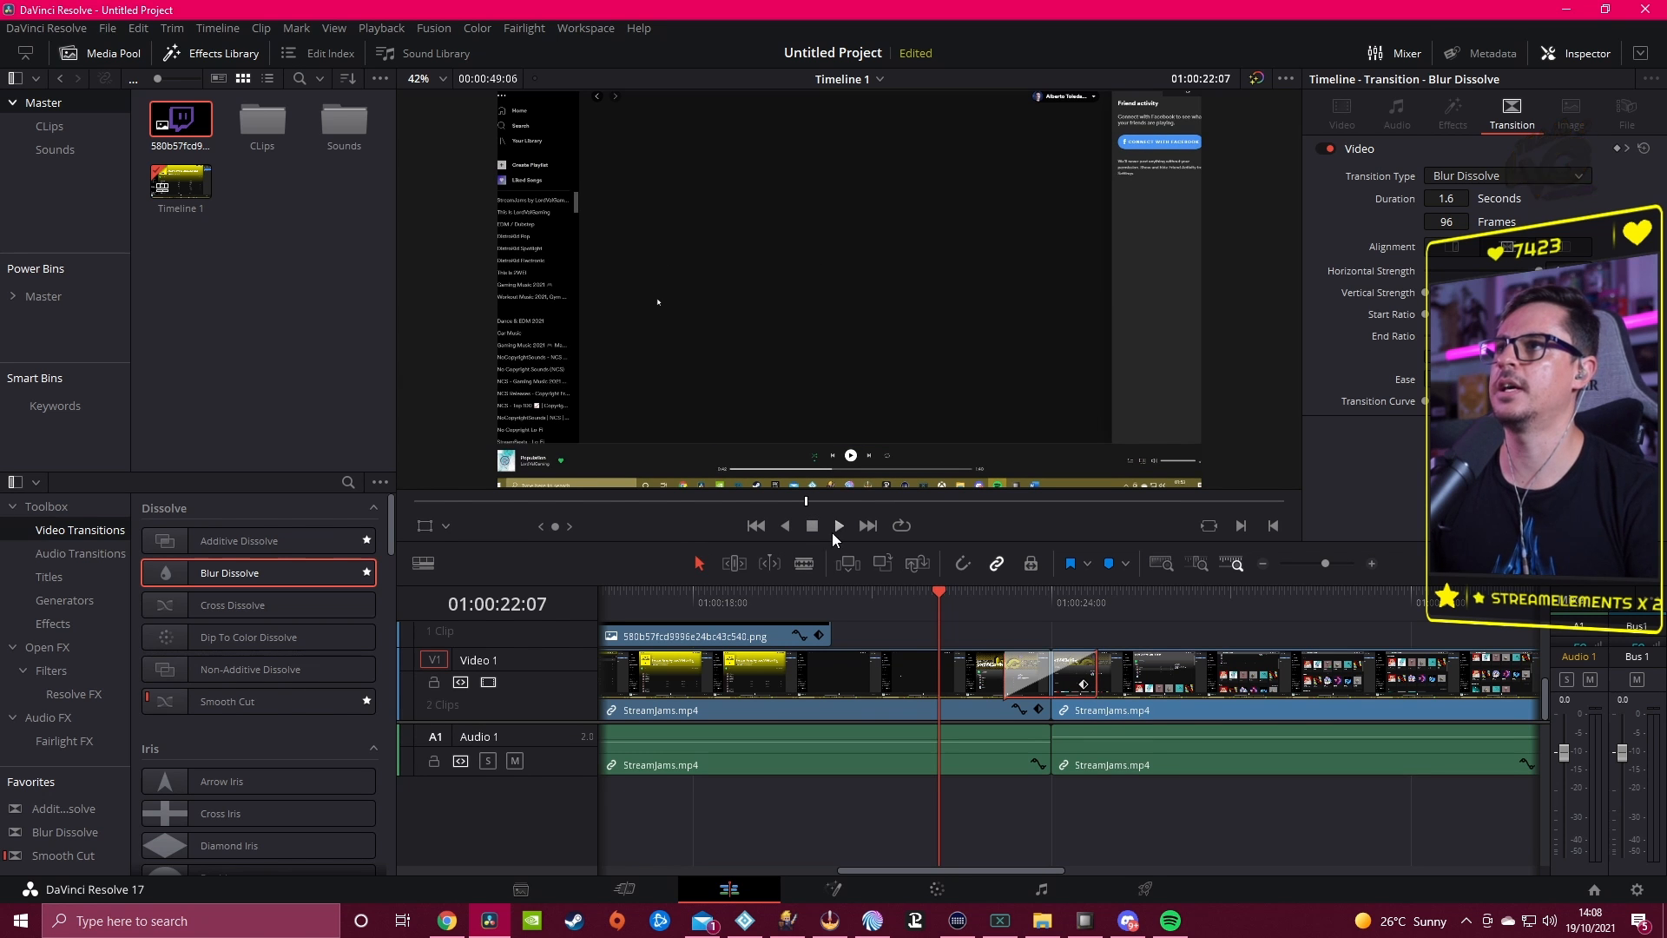
pyautogui.click(835, 526)
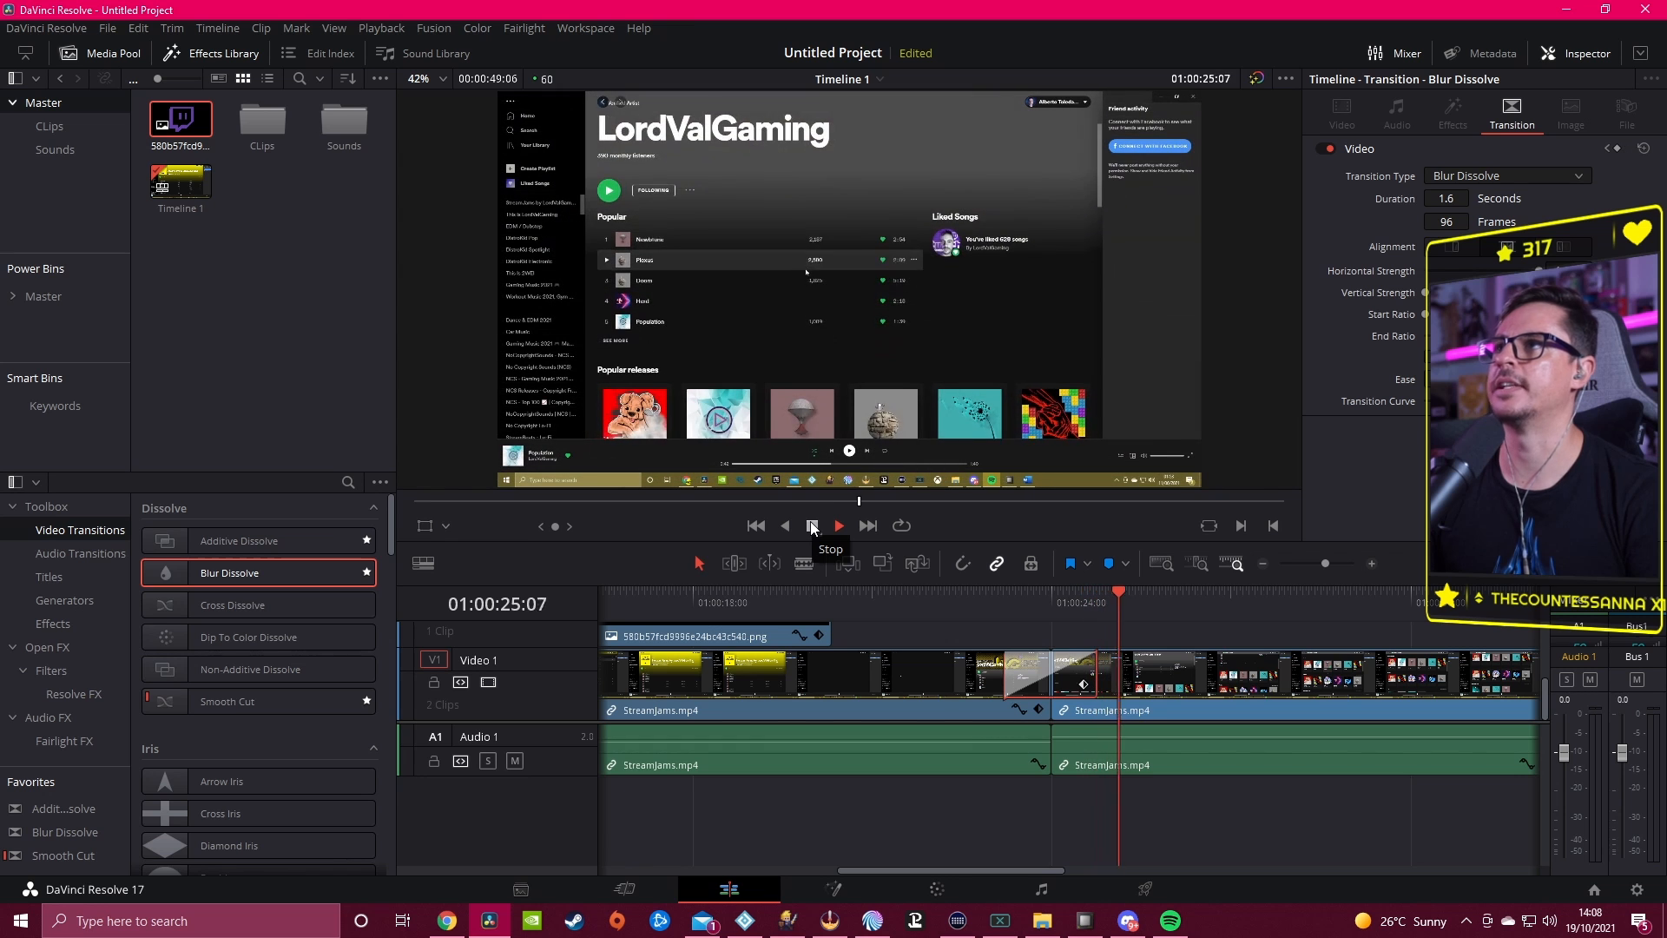
pyautogui.click(811, 525)
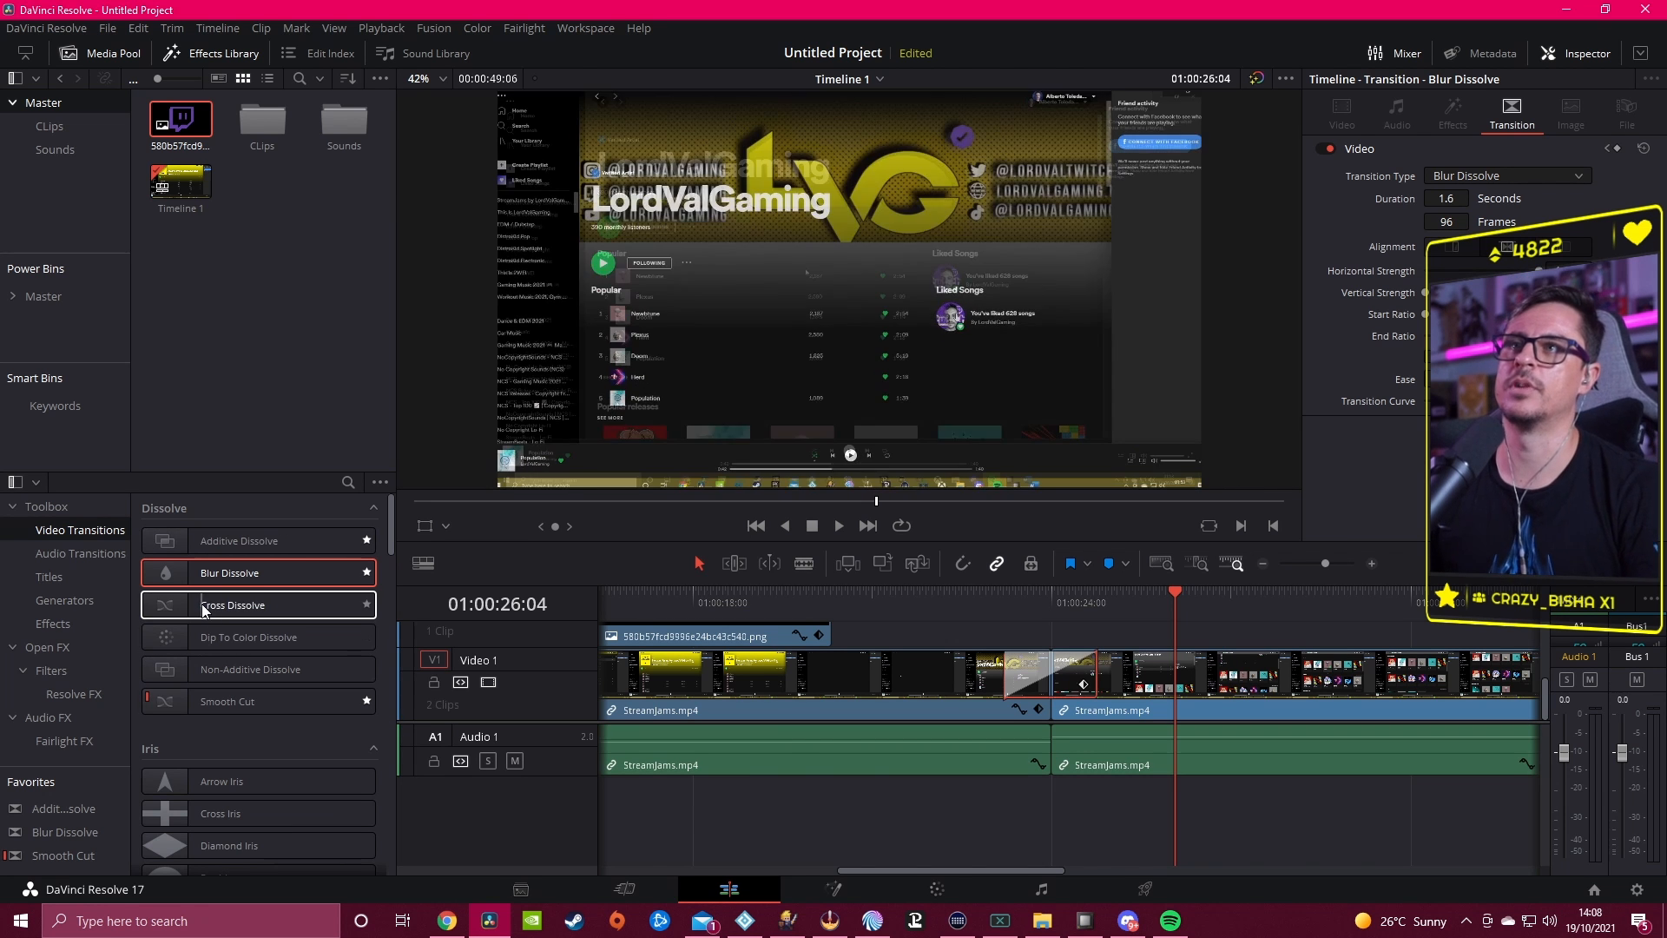
# Step: Look through the available video transitions from Dissolve down to Resolve FX Transitions, previewing ones such as Burn Away and Slide Right
pyautogui.scroll(-1, 227, 675)
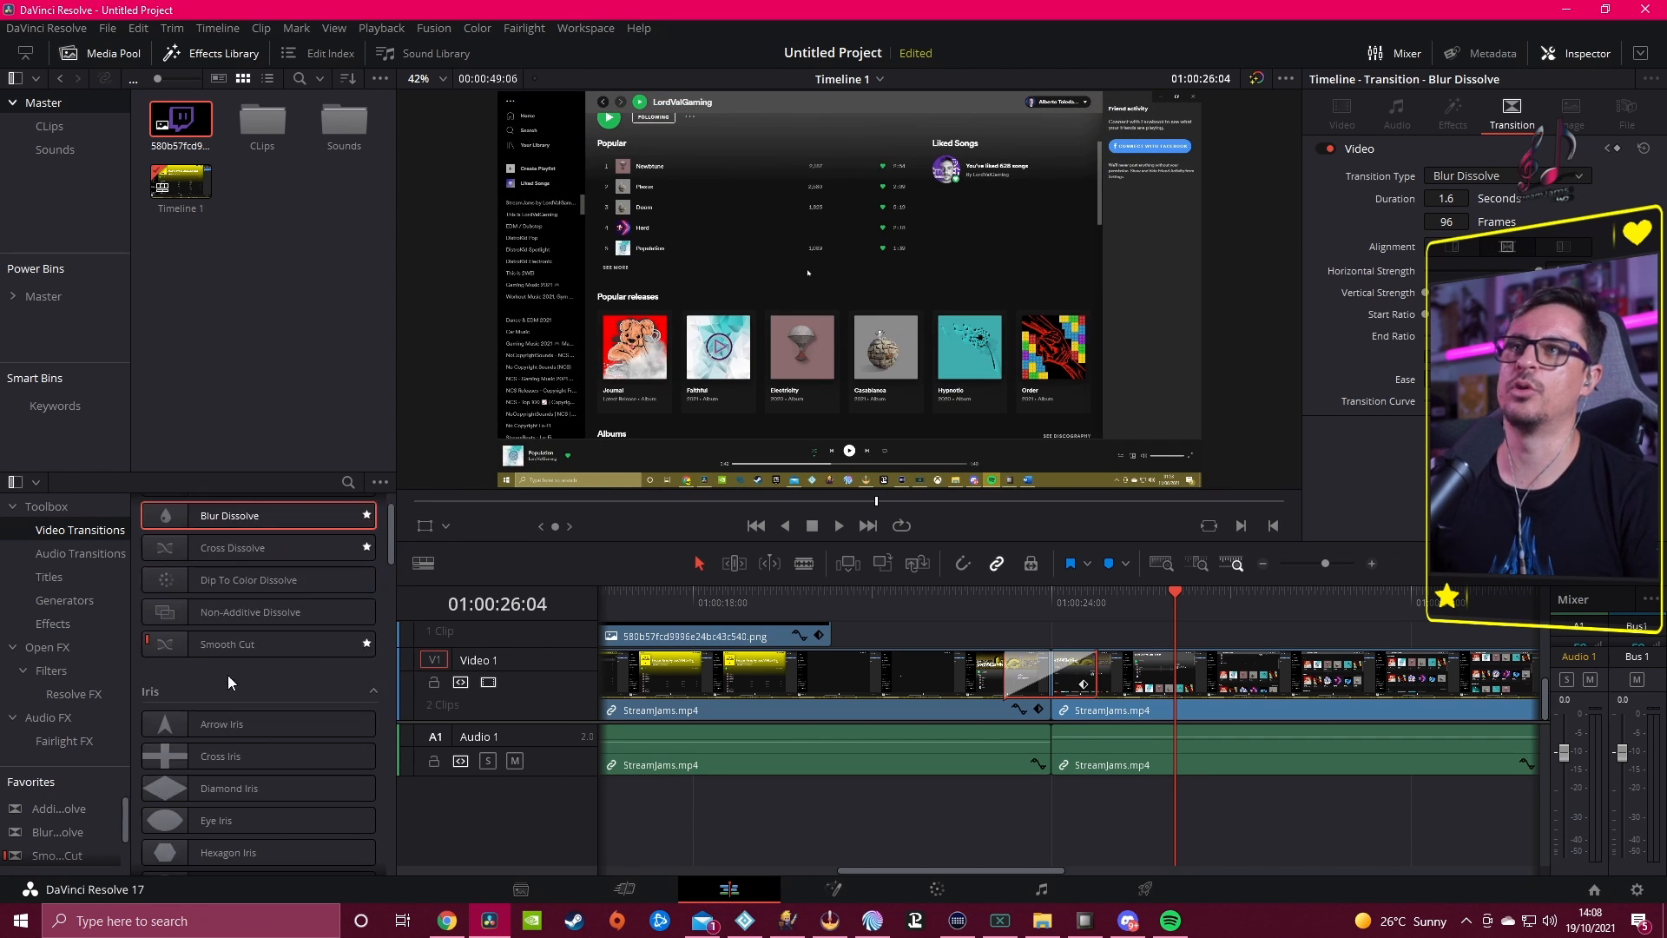
pyautogui.scroll(-1, 234, 660)
pyautogui.scroll(2, 268, 624)
pyautogui.scroll(-2, 260, 695)
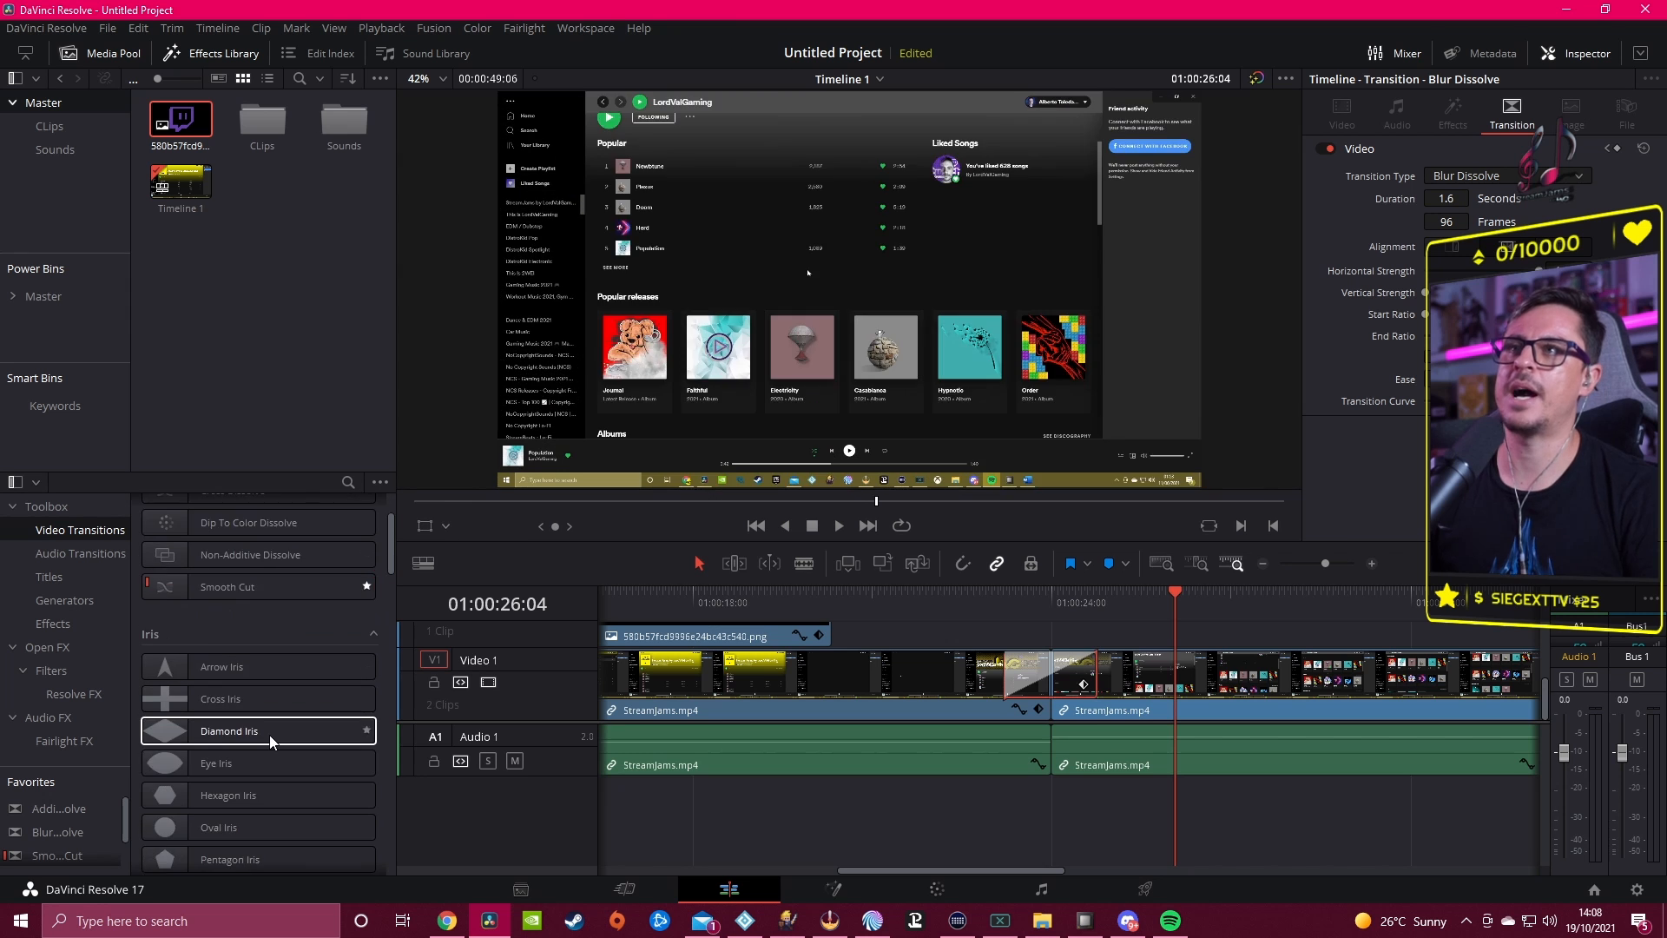
pyautogui.scroll(-2, 270, 735)
pyautogui.scroll(-4, 261, 694)
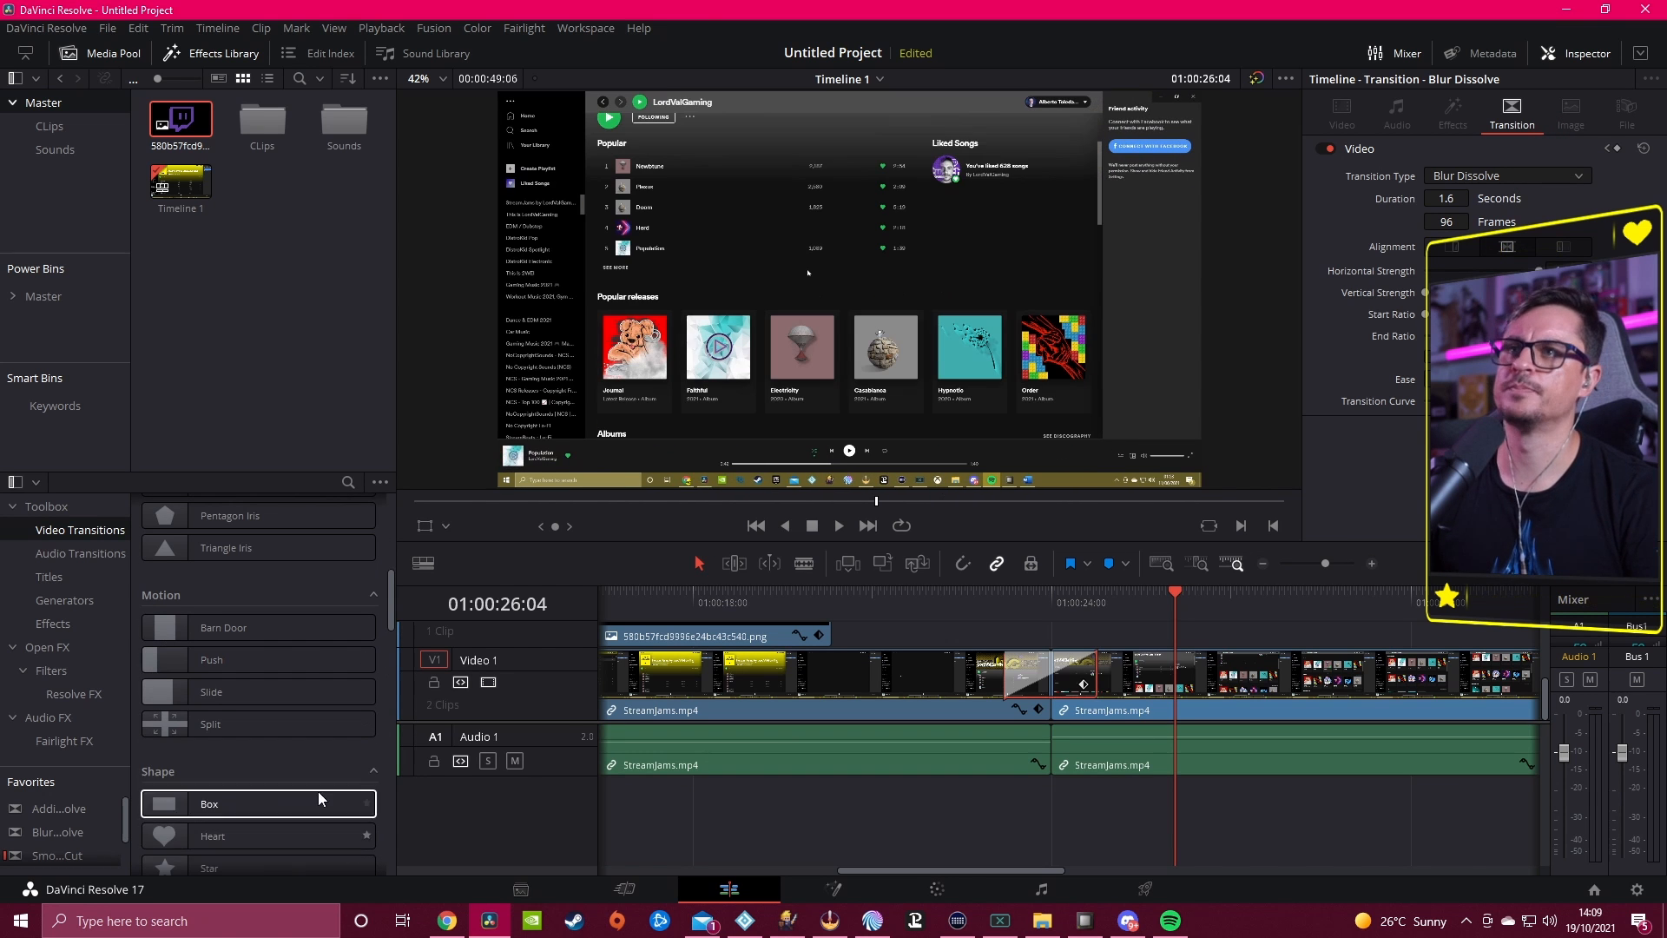
pyautogui.scroll(-3, 305, 760)
pyautogui.scroll(-15, 305, 760)
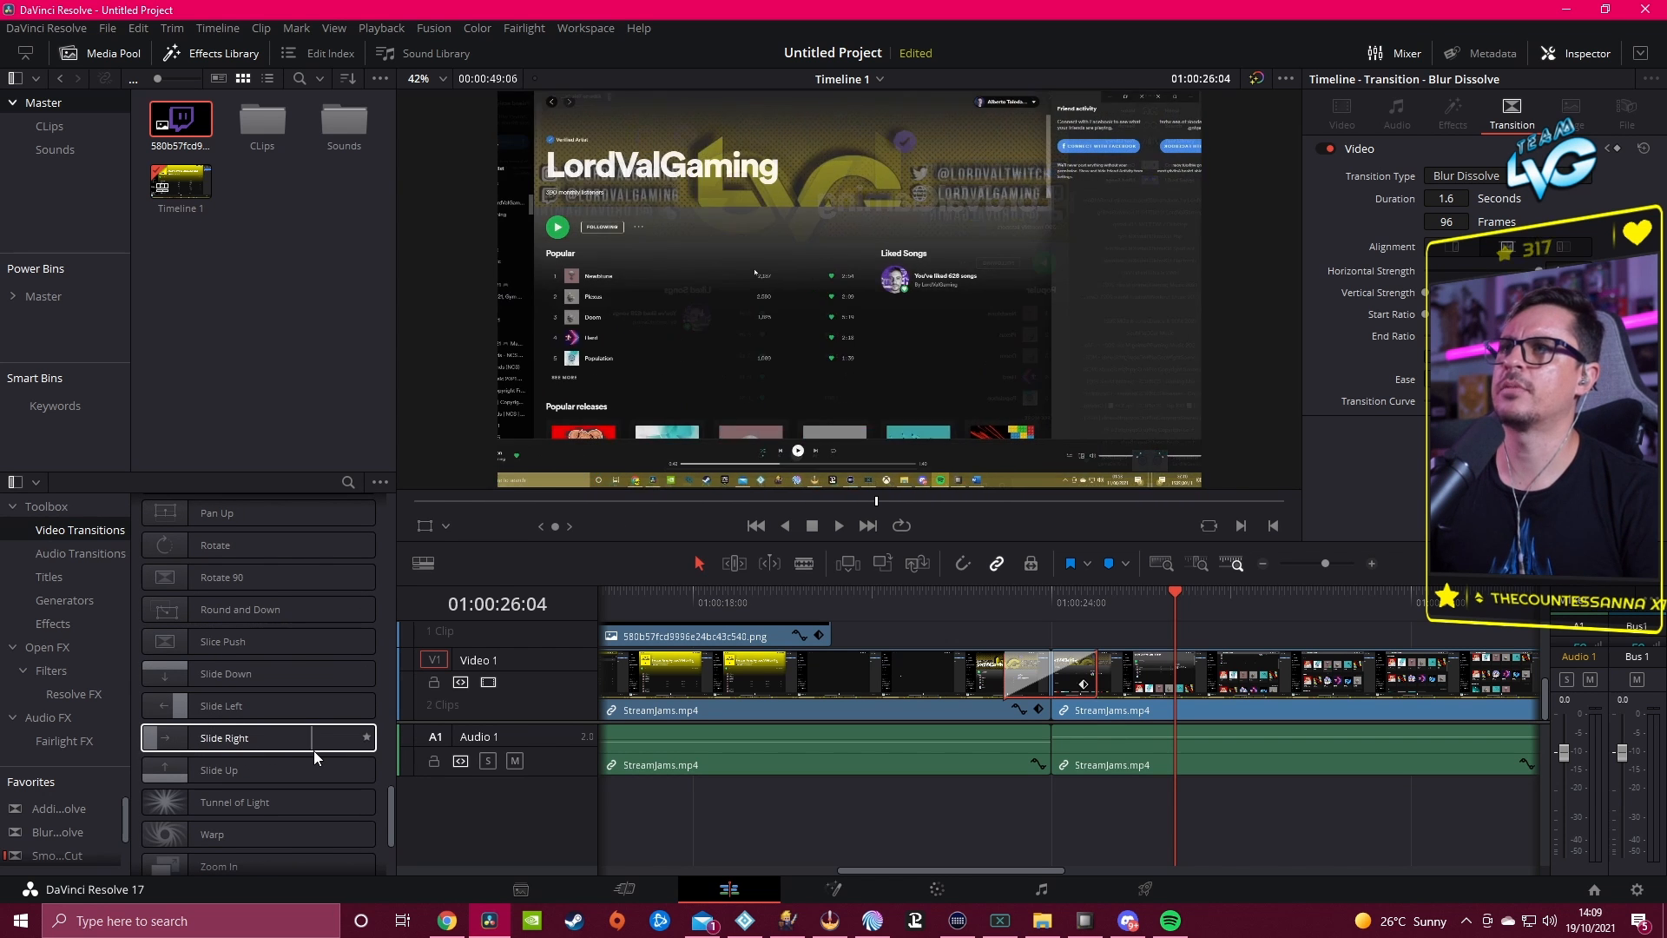
pyautogui.scroll(-3, 315, 755)
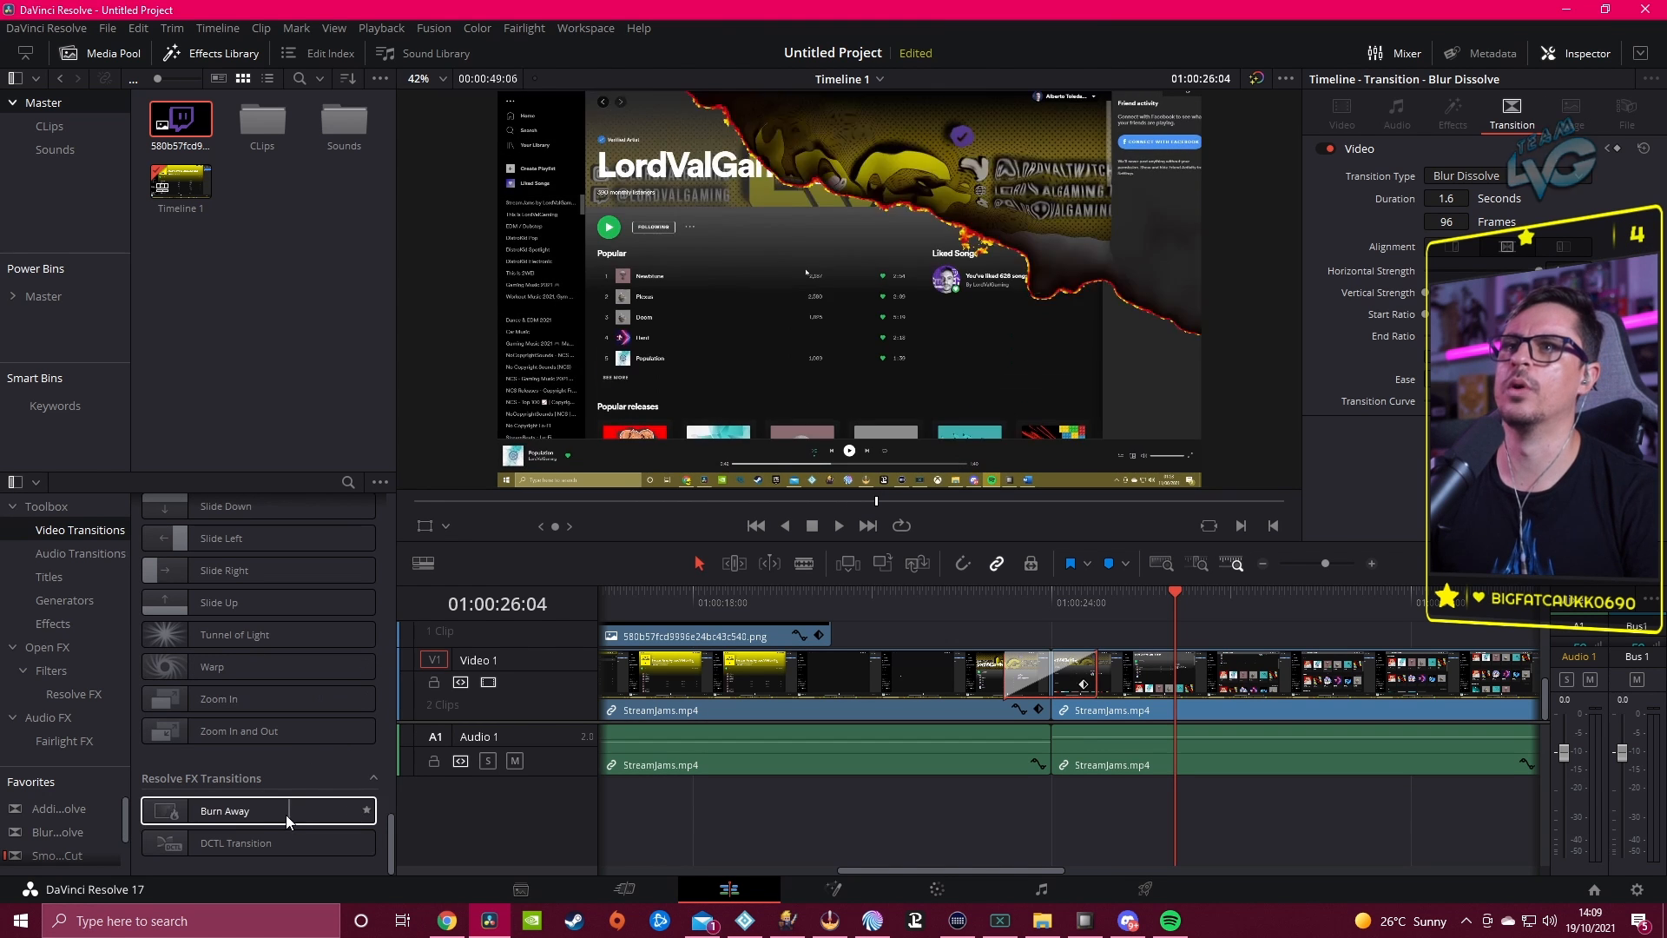
pyautogui.scroll(15, 286, 733)
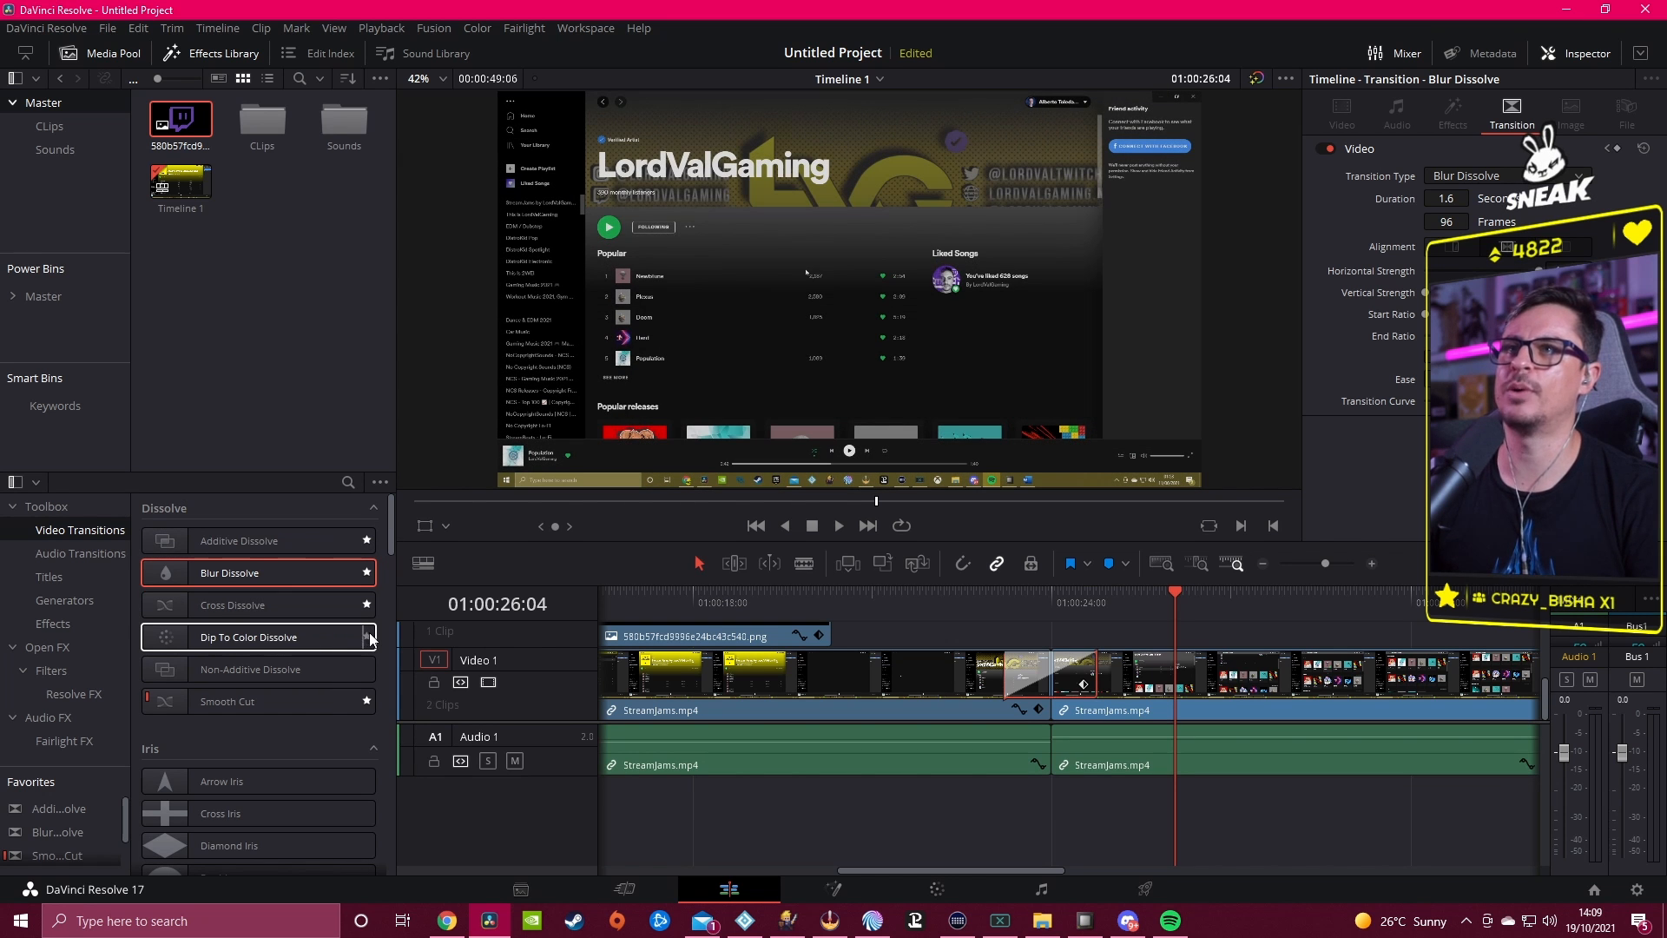
pyautogui.scroll(-10, 323, 687)
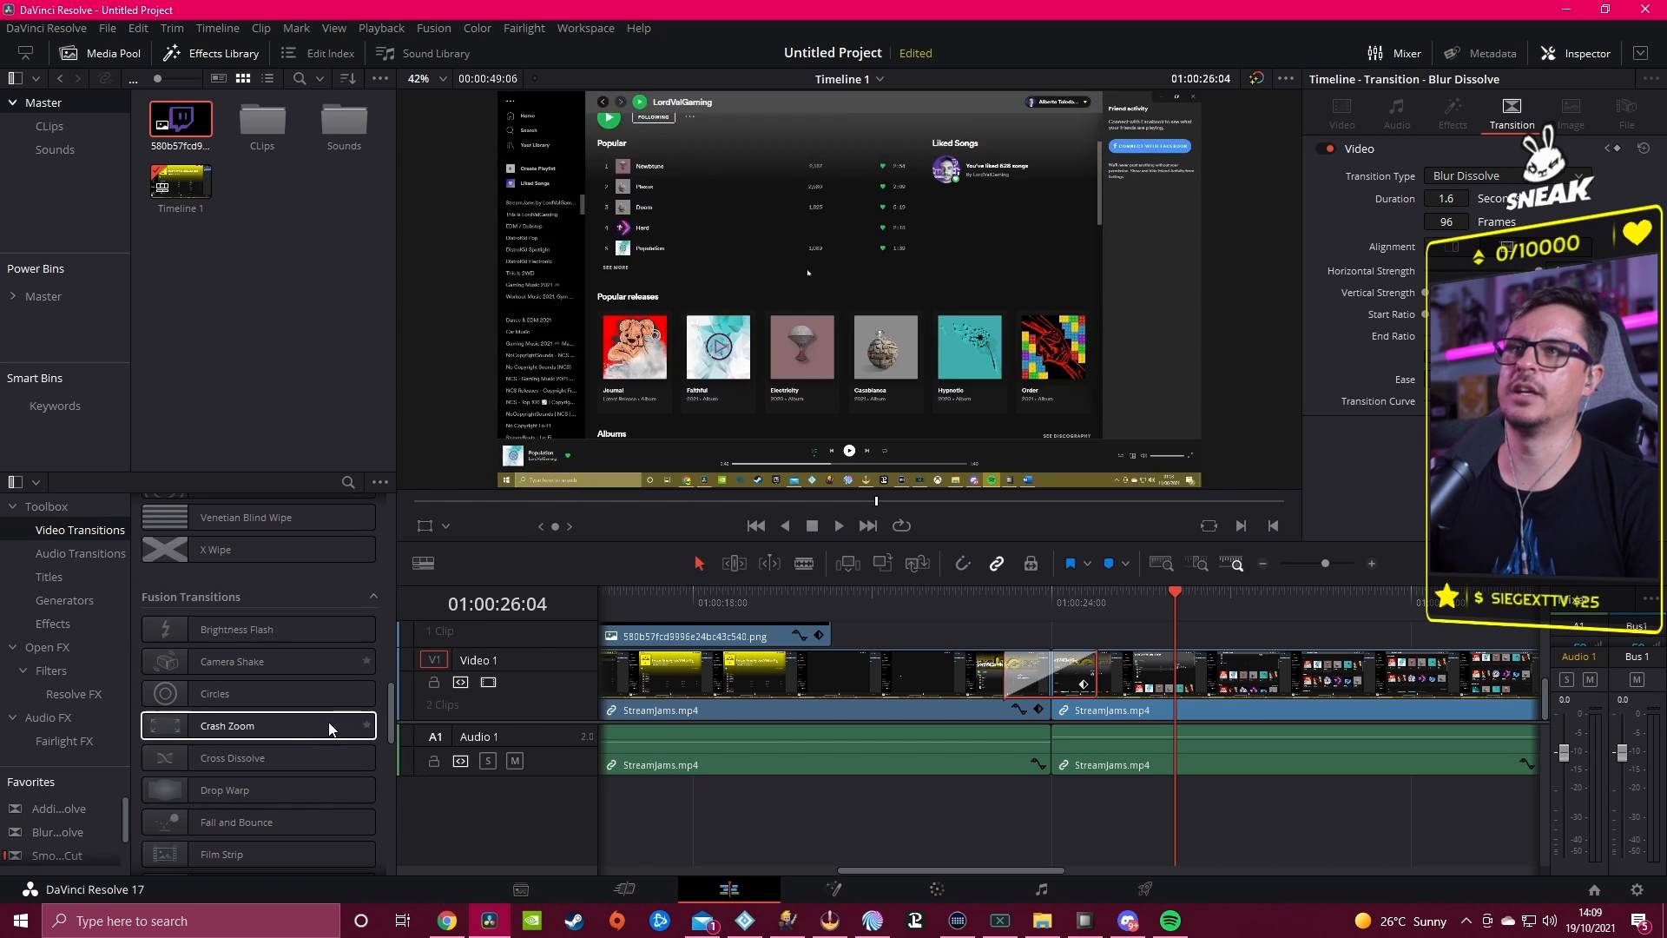
pyautogui.scroll(-5, 327, 719)
pyautogui.scroll(-5, 313, 757)
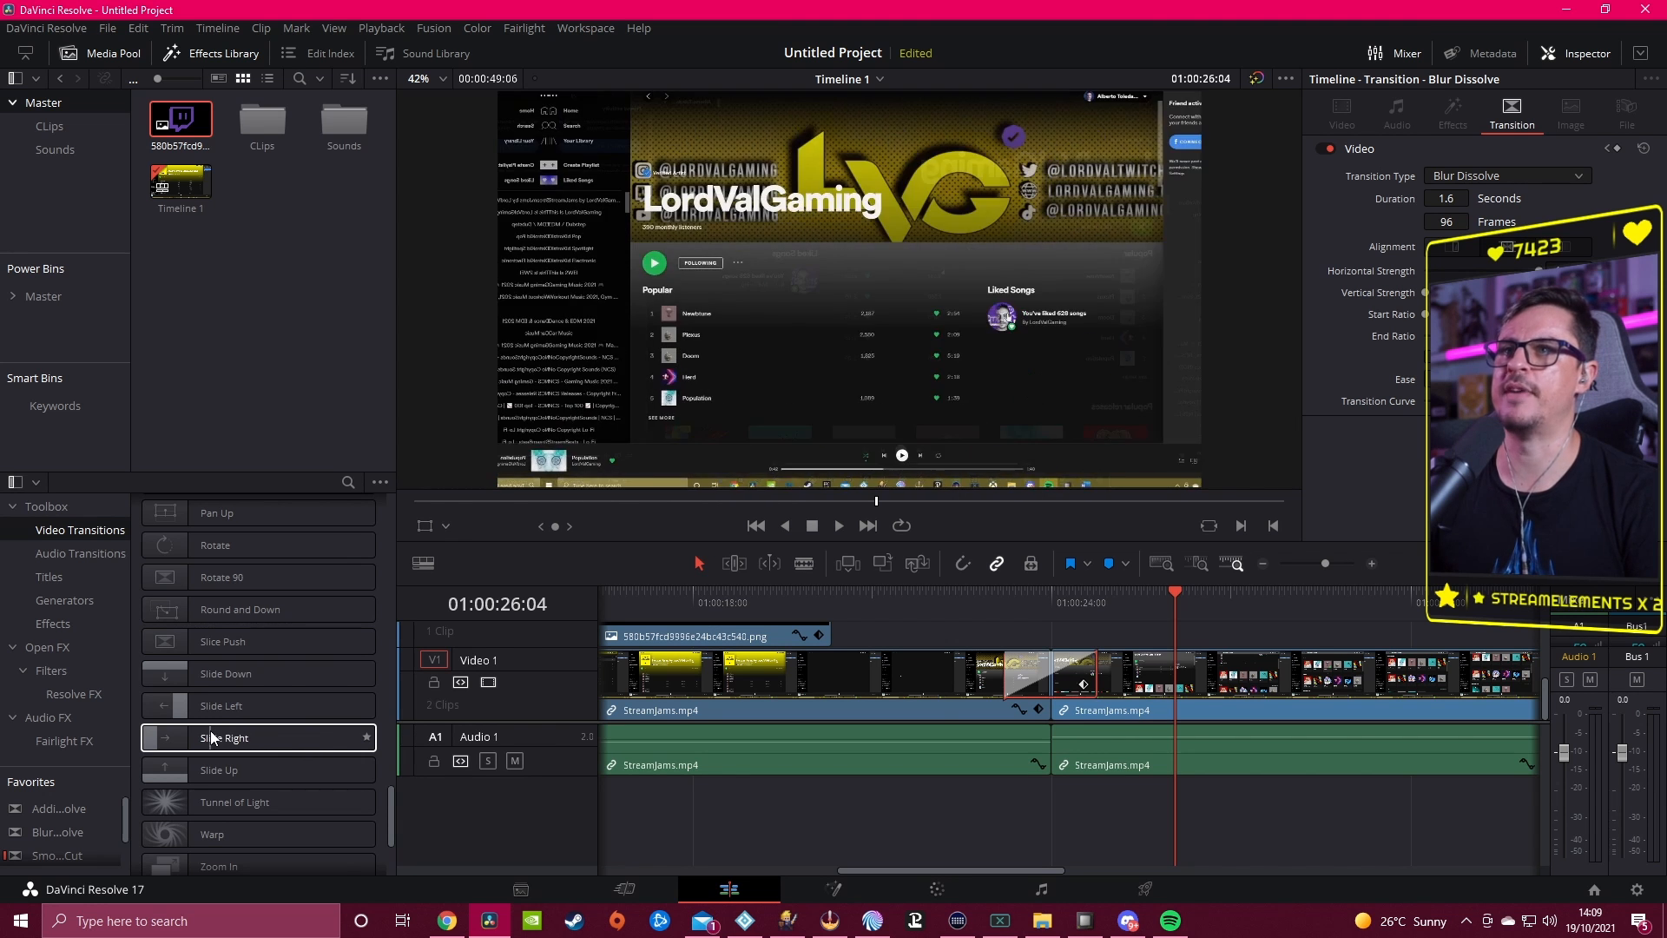
# Step: Mark the Slide Right video transition as a favorite and look through the rest of the transition list
pyautogui.click(366, 738)
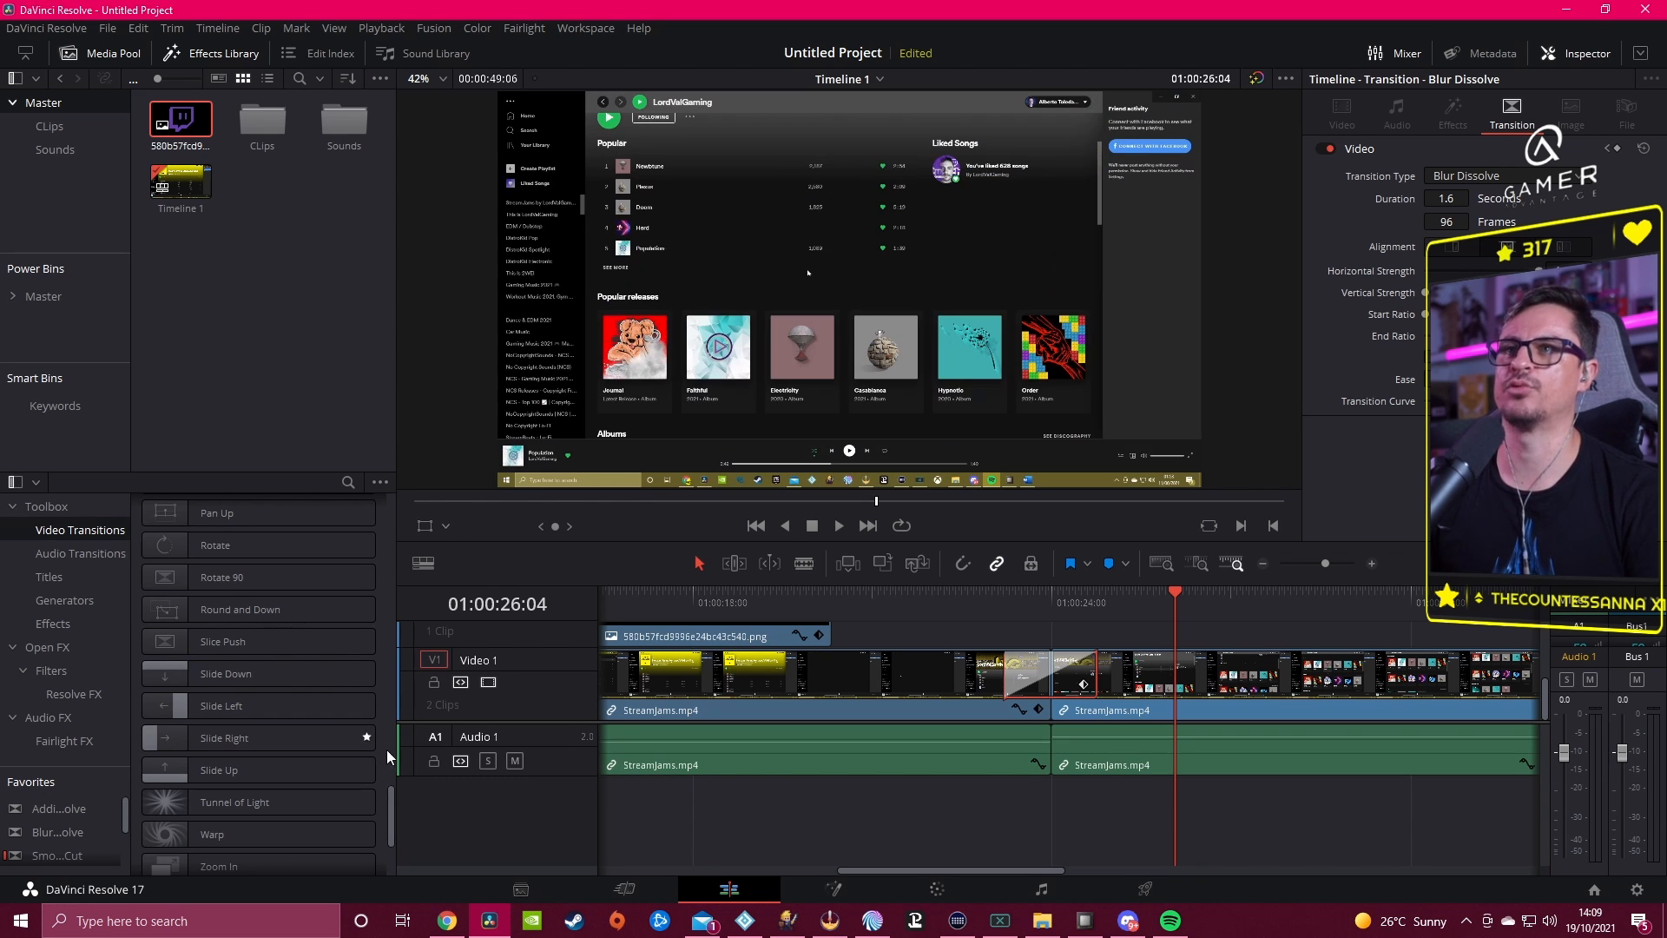
pyautogui.scroll(5, 387, 749)
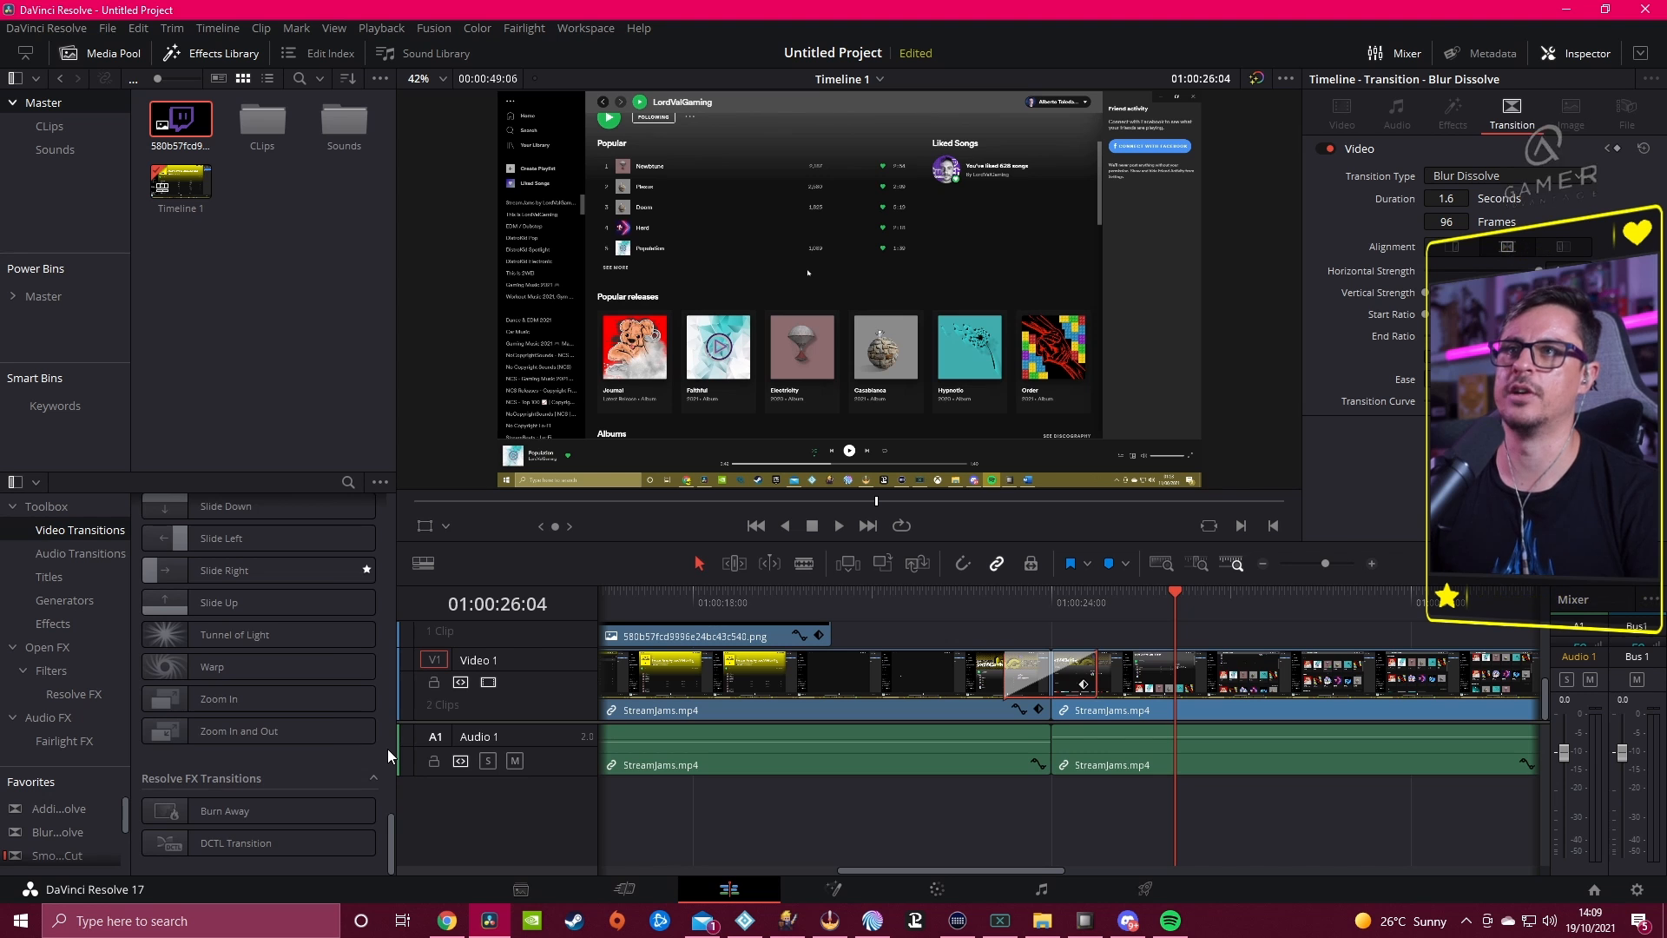
pyautogui.scroll(15, 386, 721)
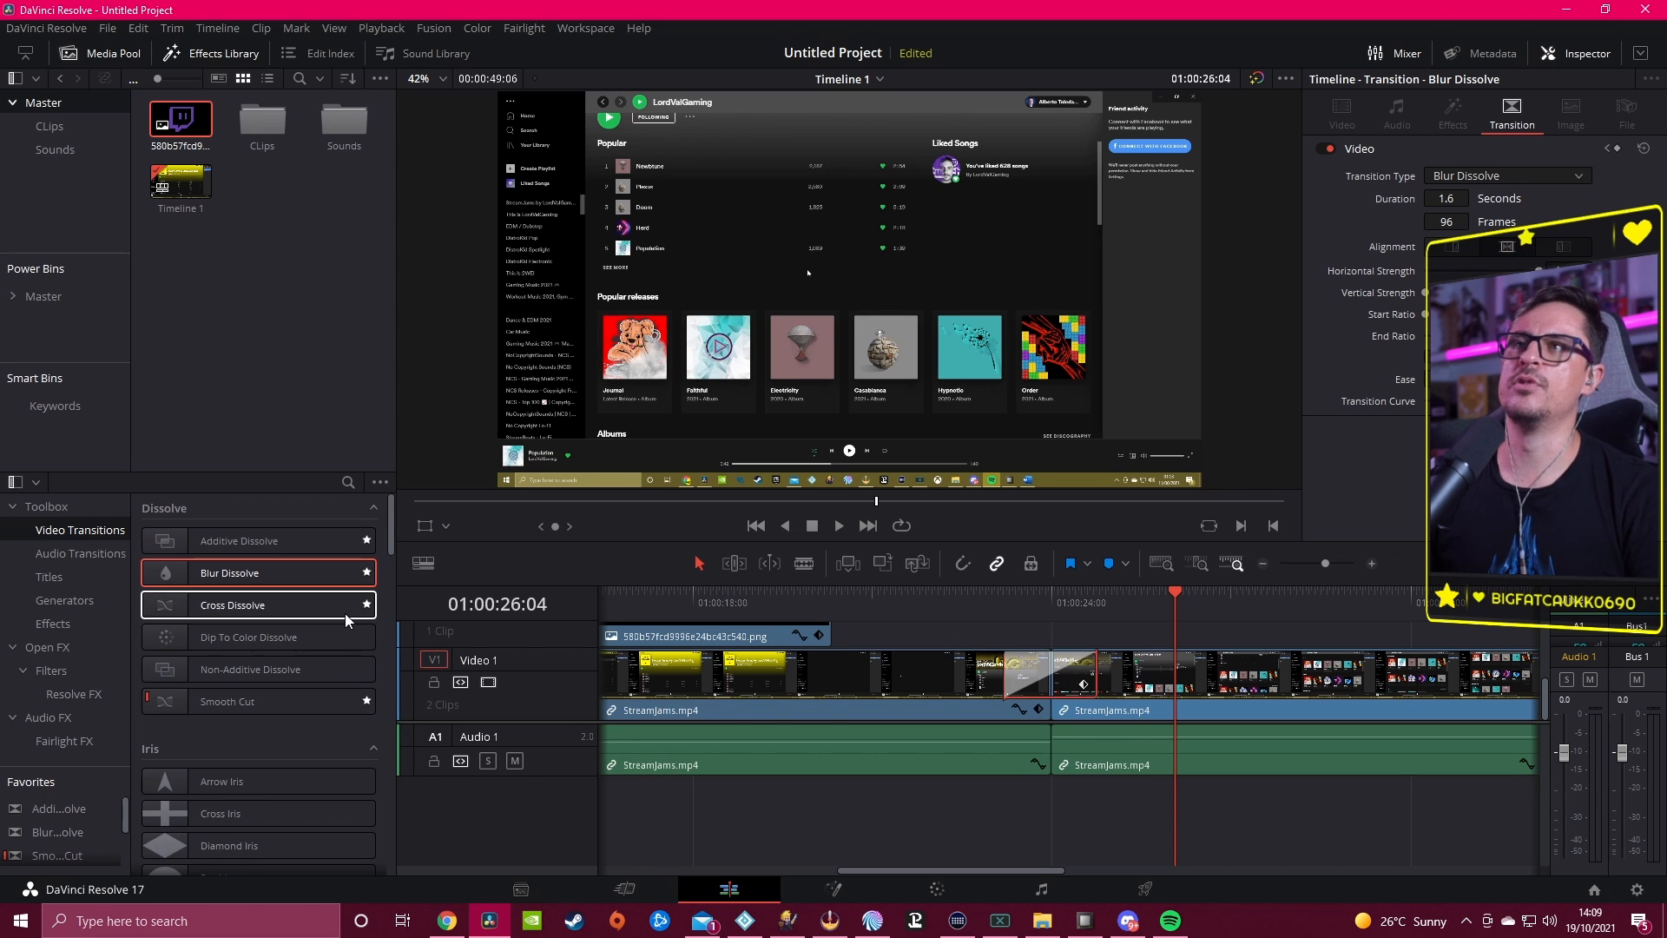
pyautogui.scroll(-3, 283, 556)
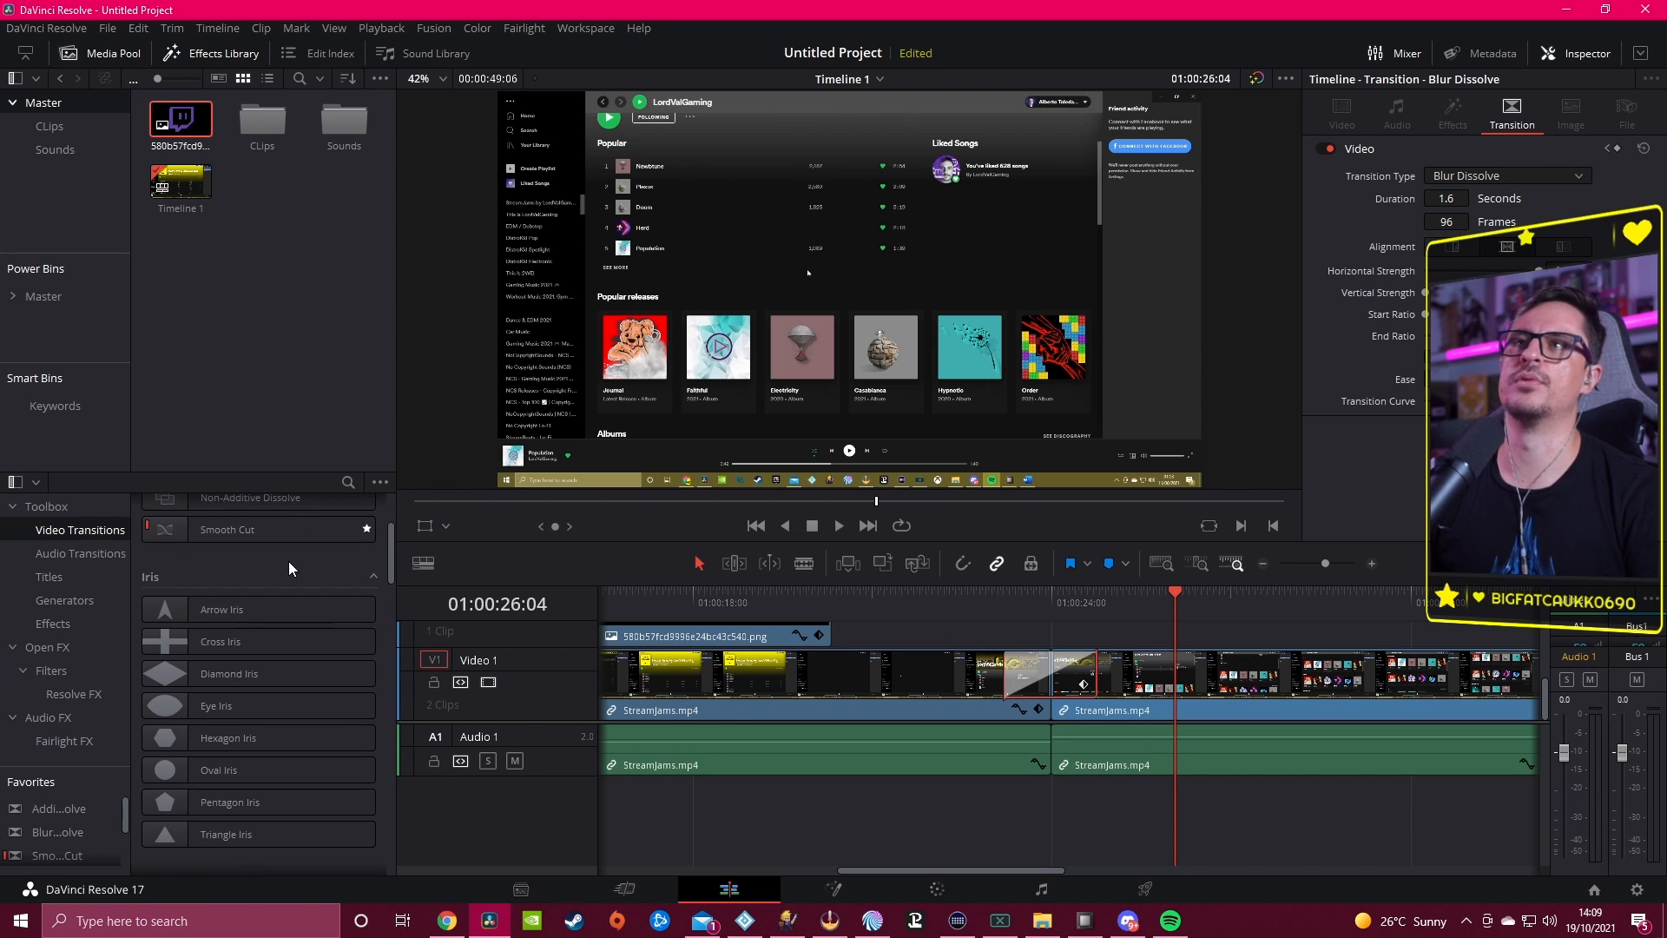
pyautogui.scroll(-10, 316, 591)
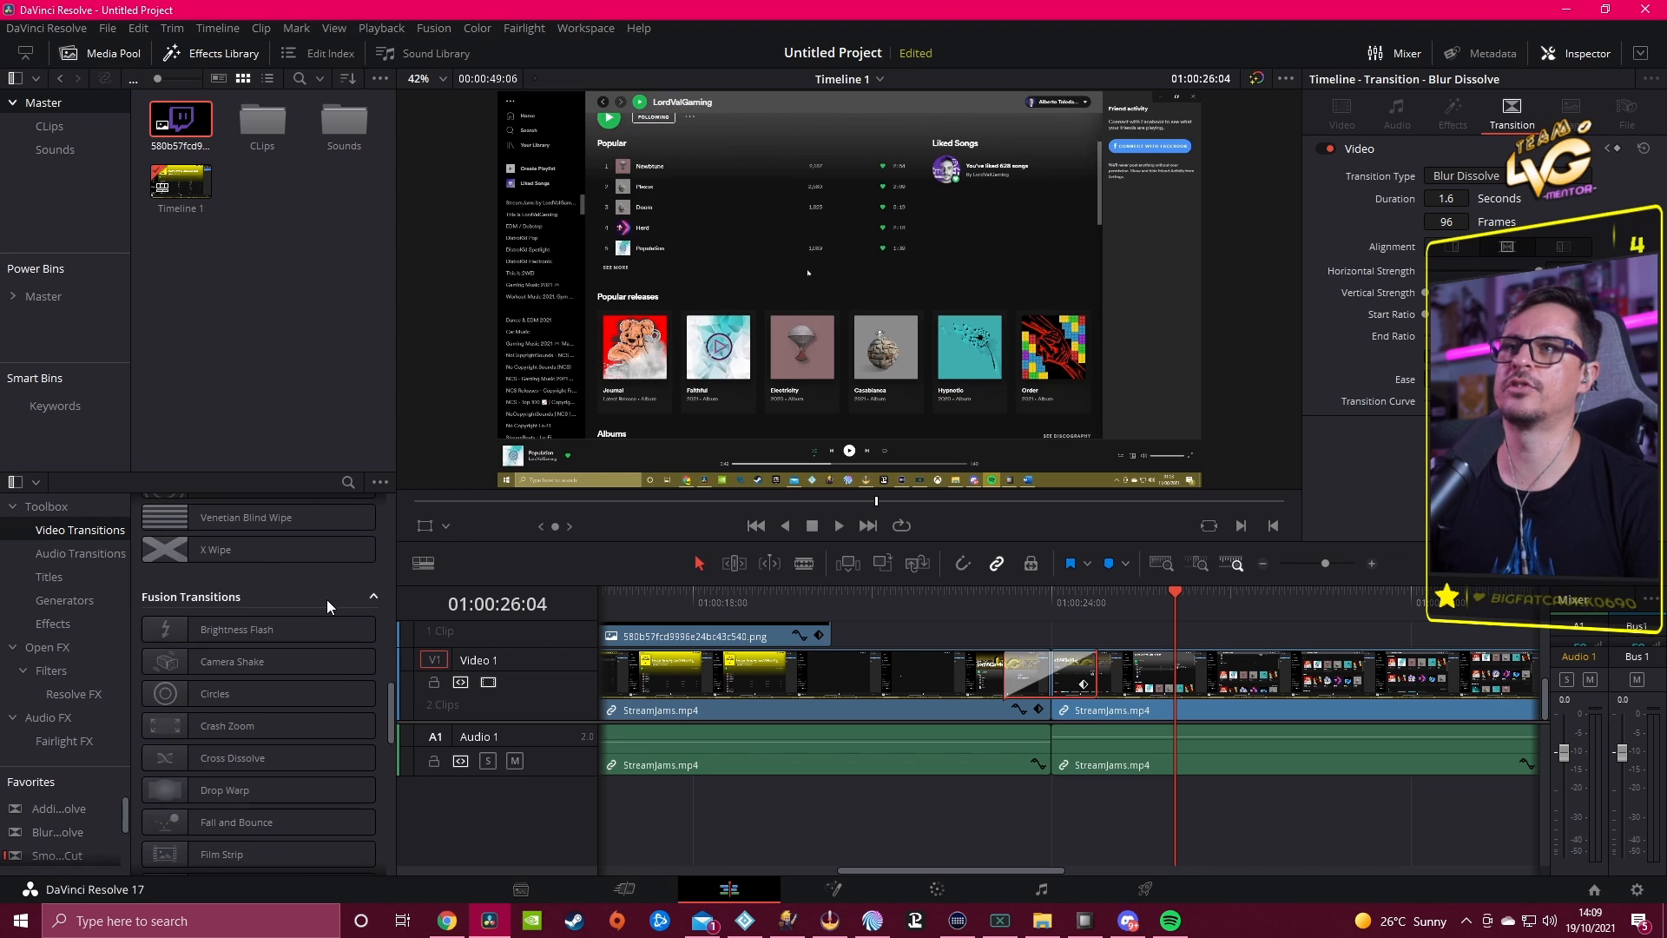
pyautogui.scroll(-5, 330, 613)
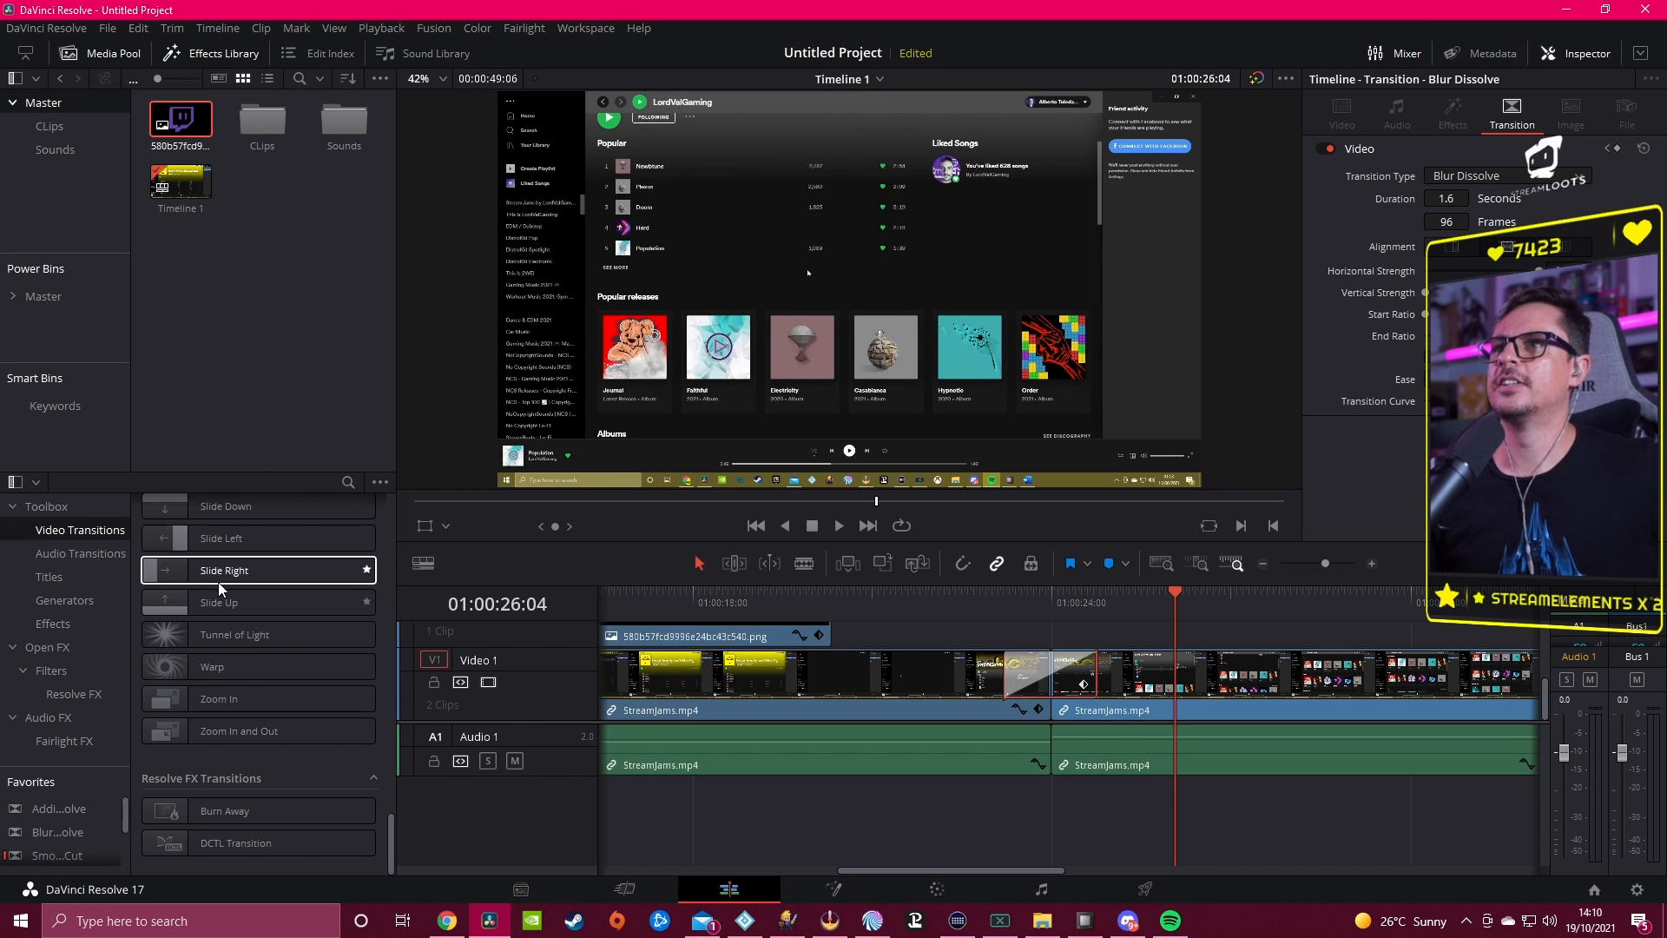
pyautogui.click(1128, 922)
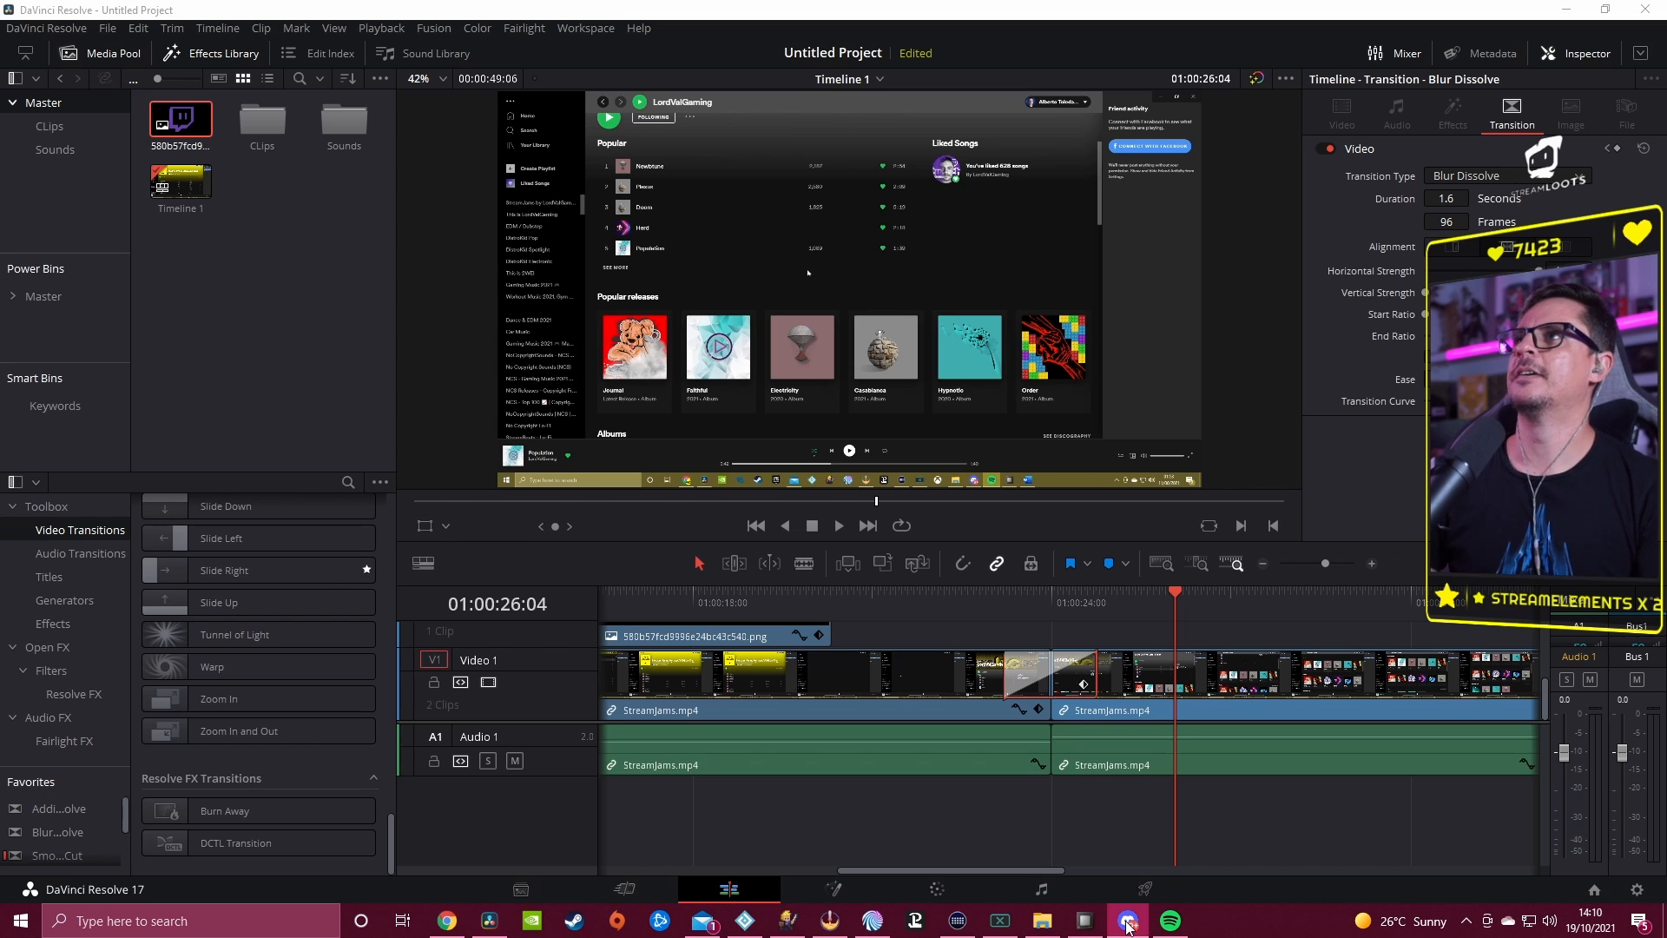
pyautogui.click(1126, 922)
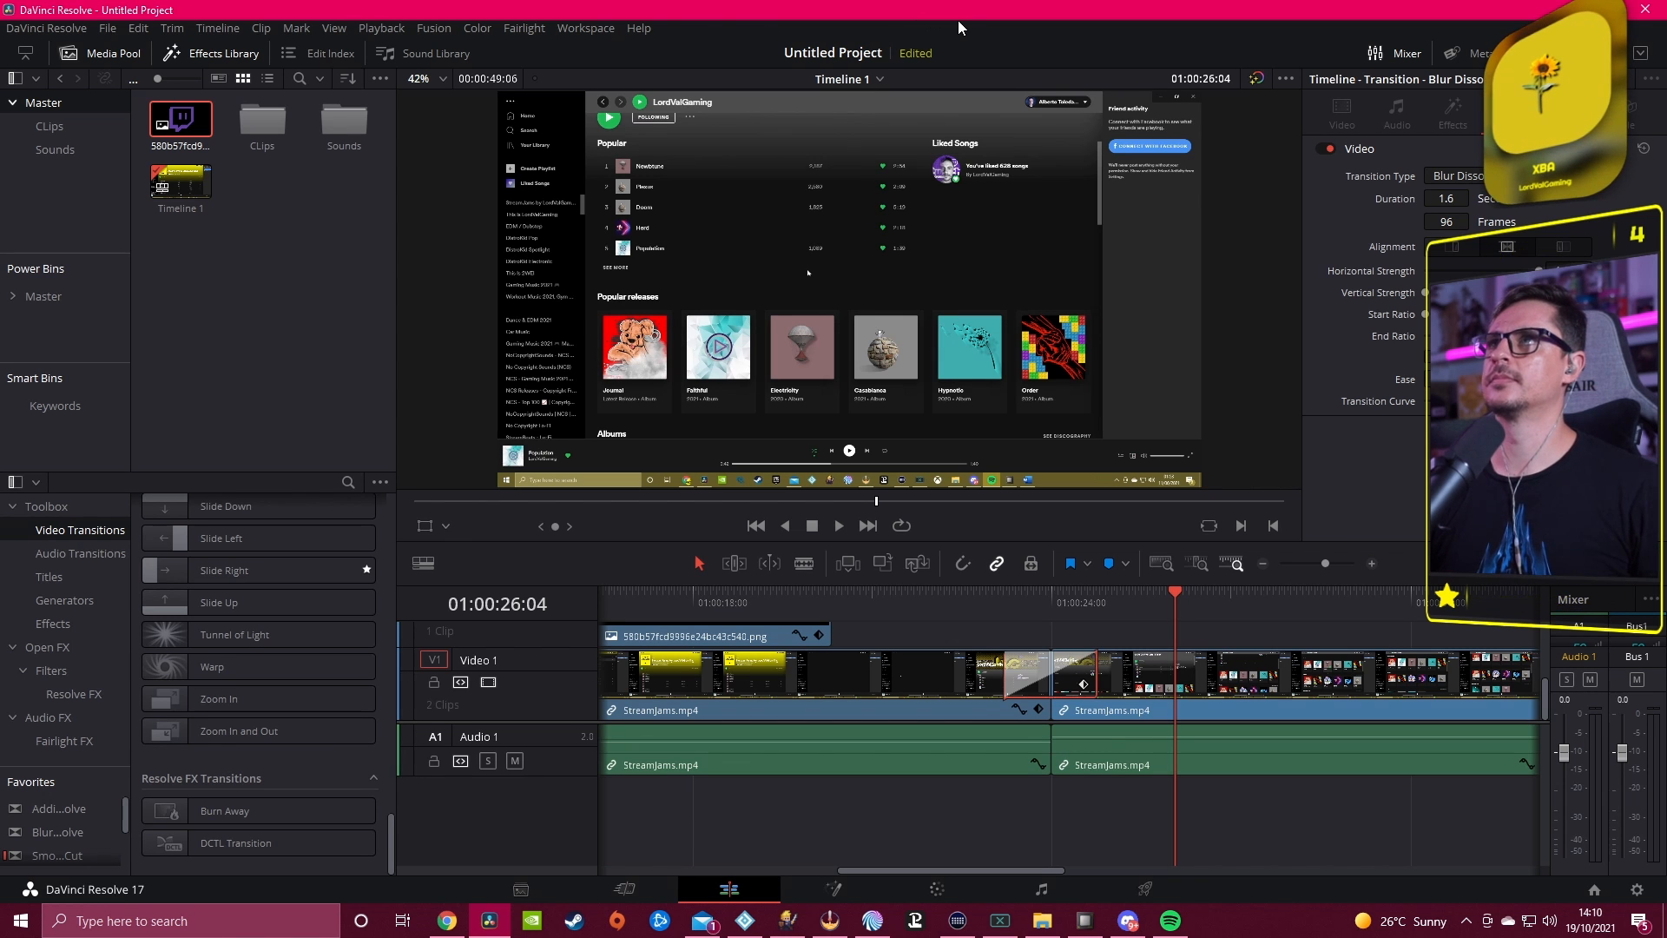
pyautogui.press('F10')
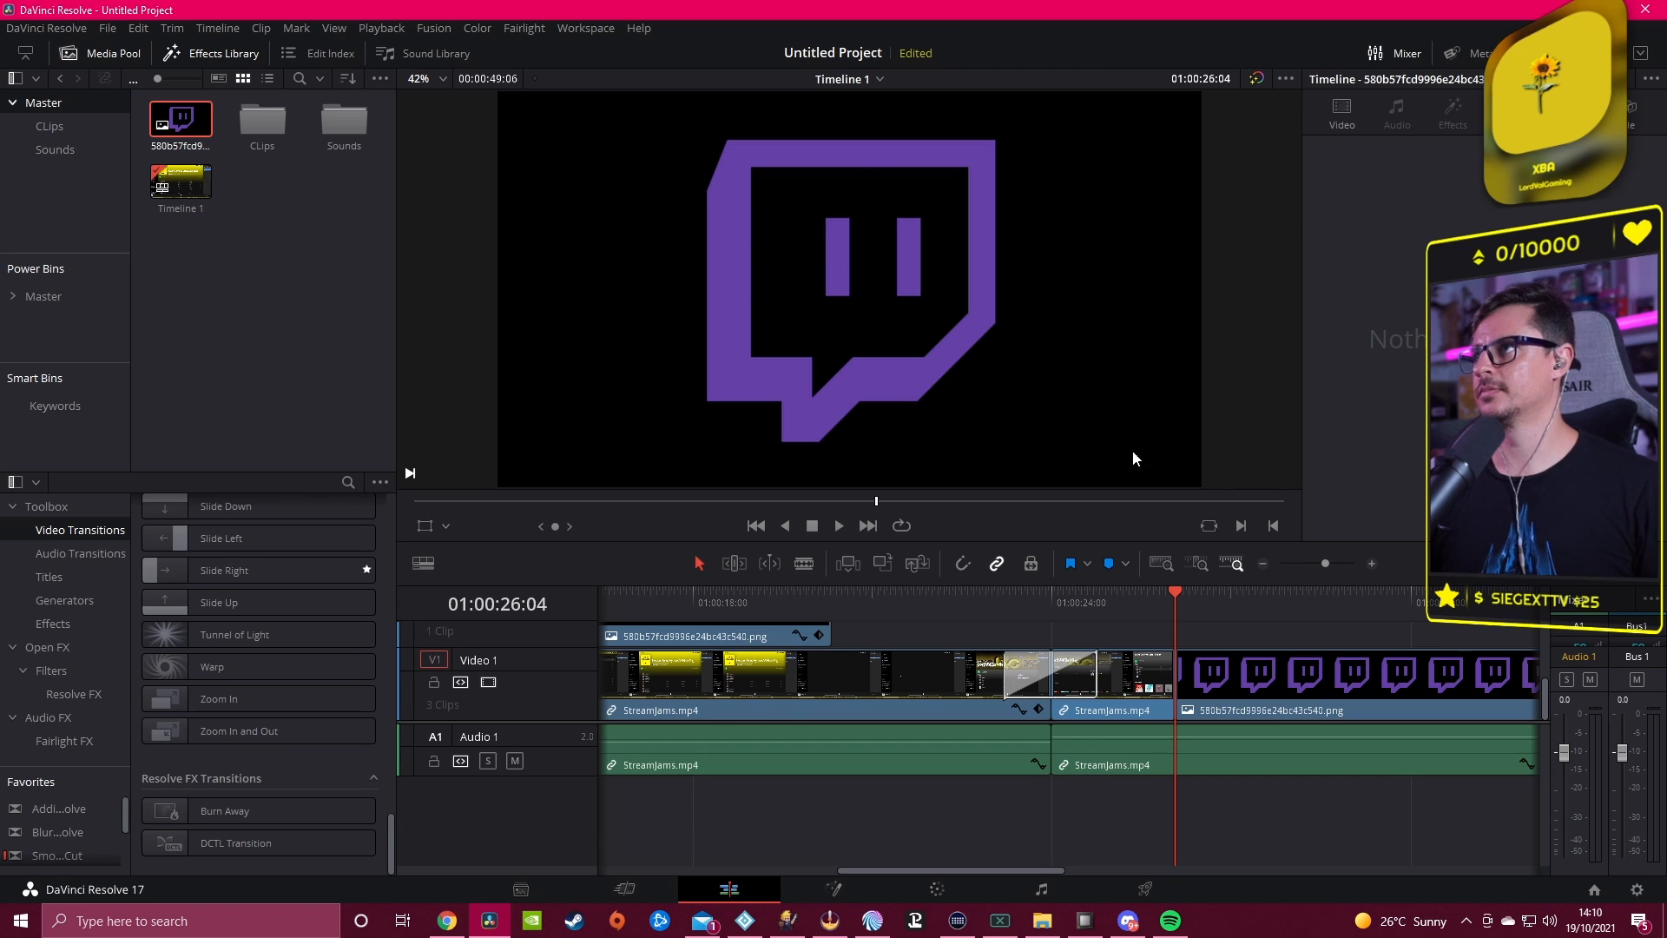
pyautogui.click(137, 29)
pyautogui.click(157, 49)
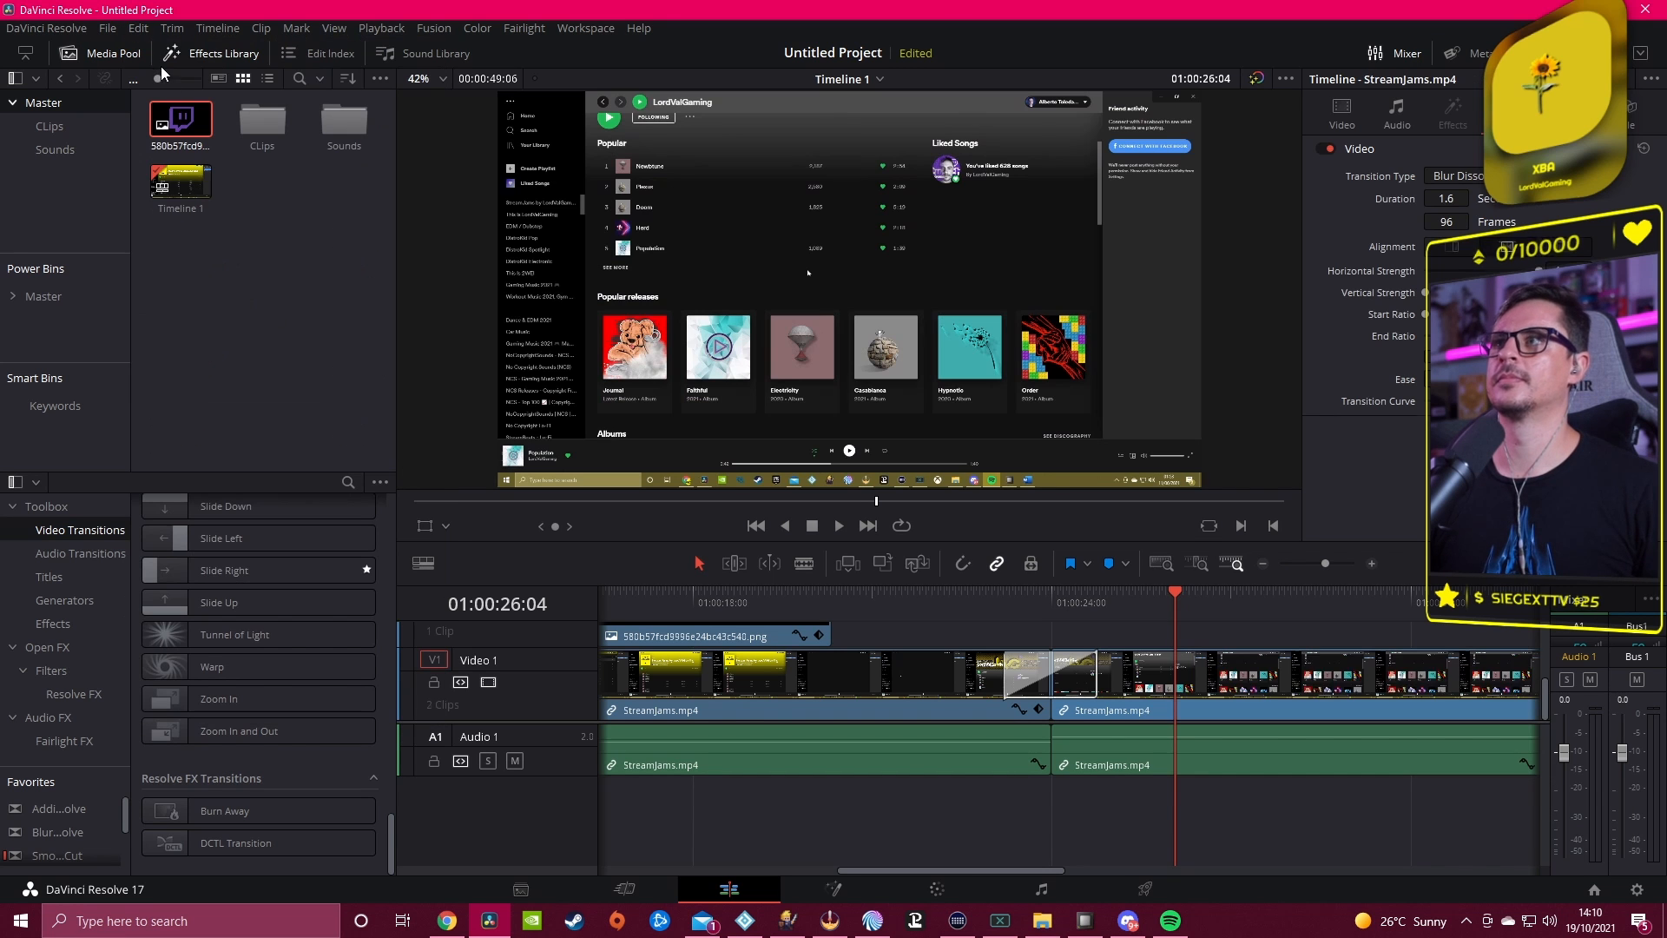
# Step: Replace the Blur Dissolve at the cut between the two StreamJams.mp4 clips on Video 1 with the Slide Right transition
pyautogui.scroll(5, 867, 710)
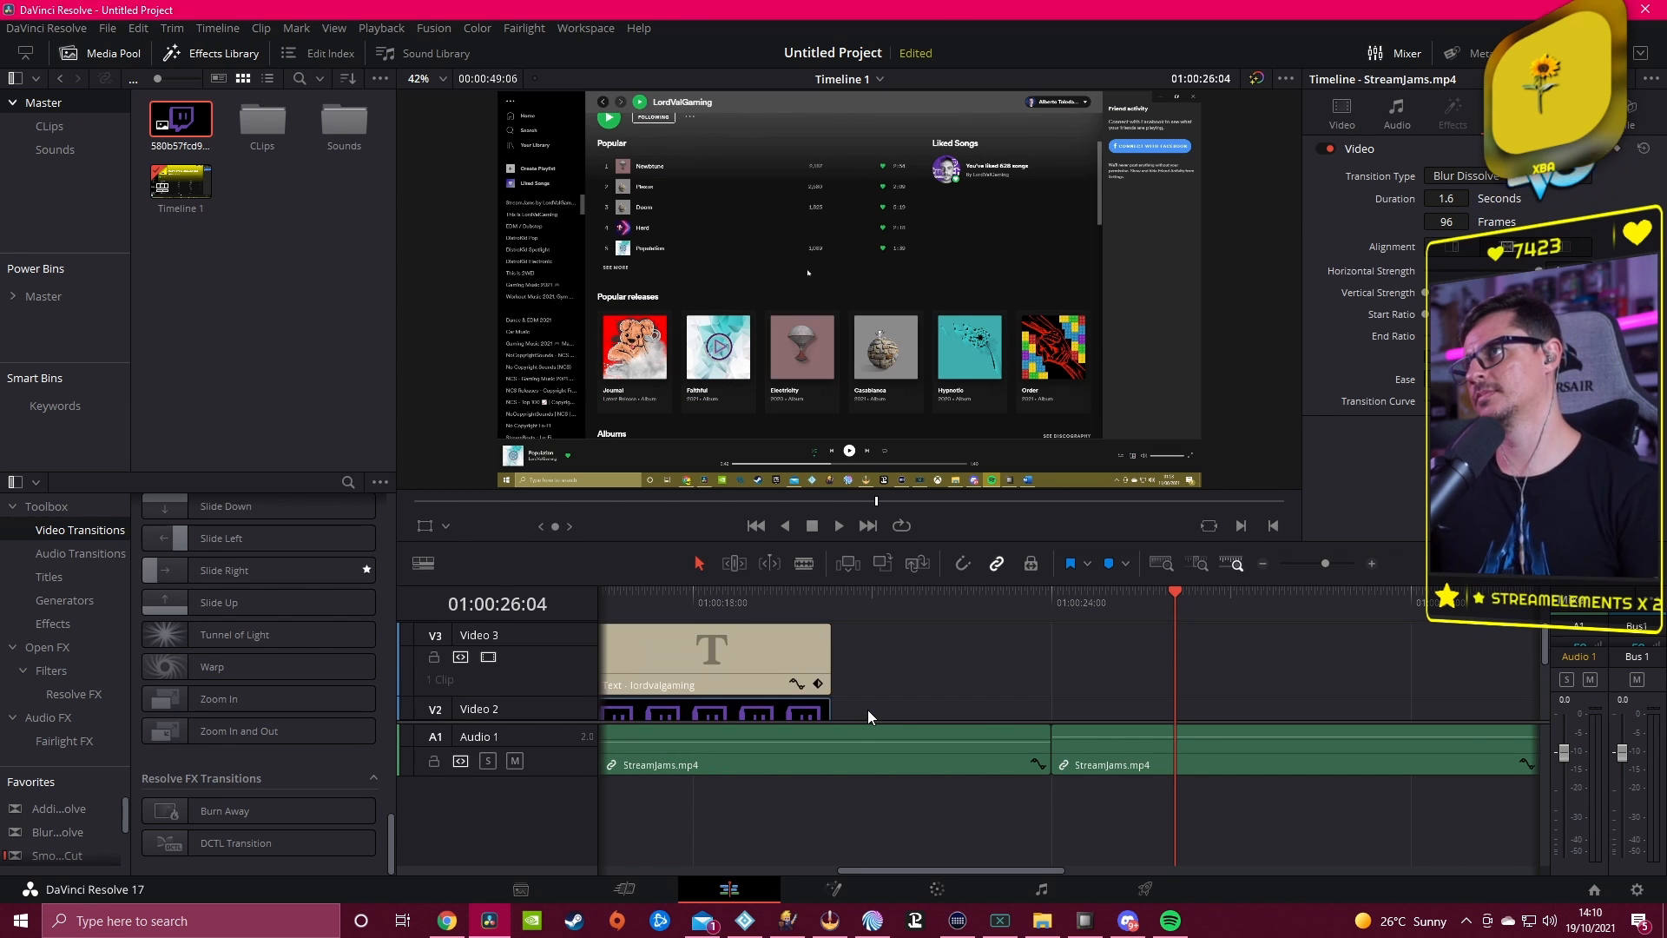
pyautogui.scroll(-5, 868, 710)
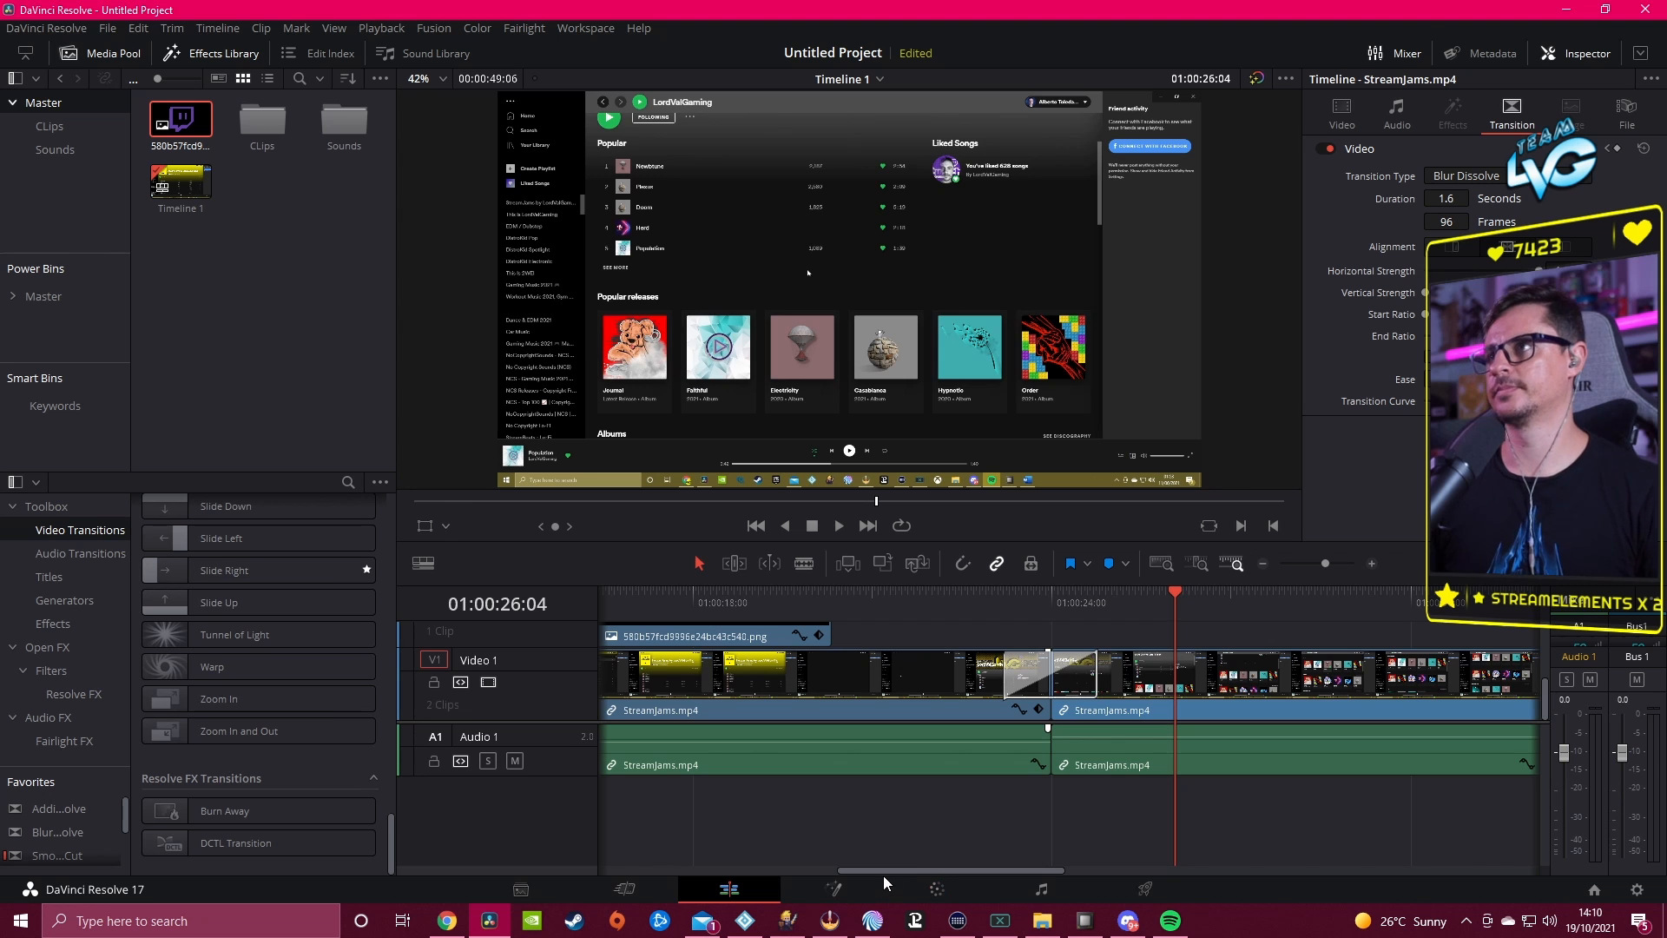
pyautogui.moveTo(879, 871); pyautogui.dragTo(706, 856)
pyautogui.moveTo(805, 860); pyautogui.dragTo(887, 865)
pyautogui.moveTo(211, 571); pyautogui.dragTo(489, 643)
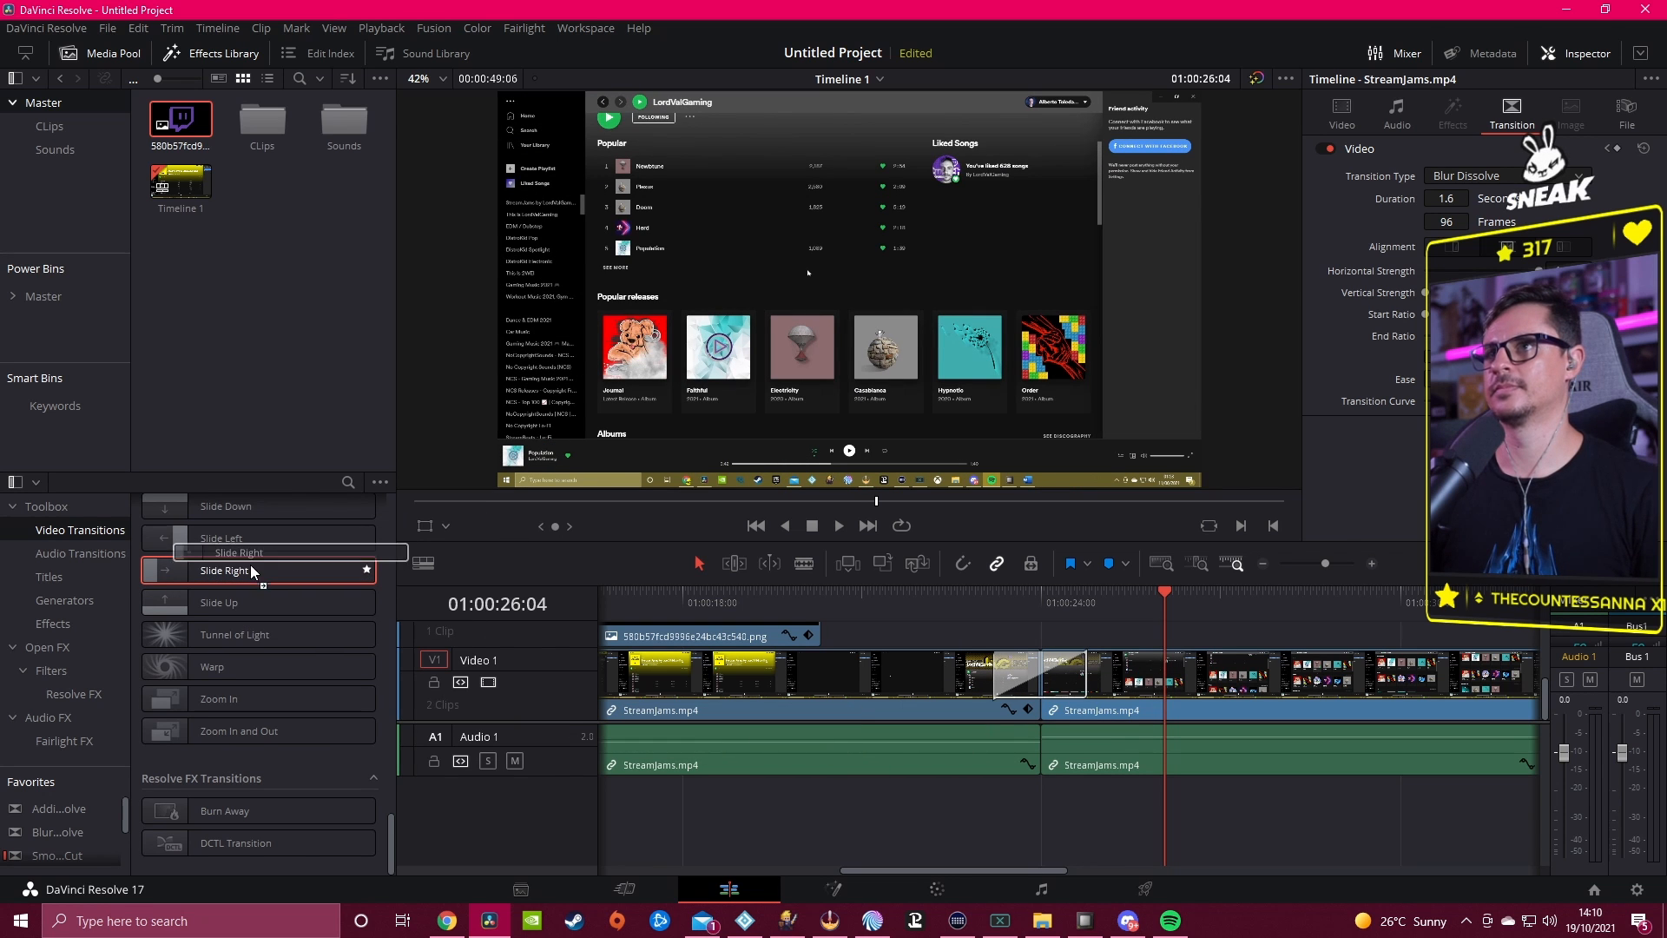
pyautogui.click(1061, 688)
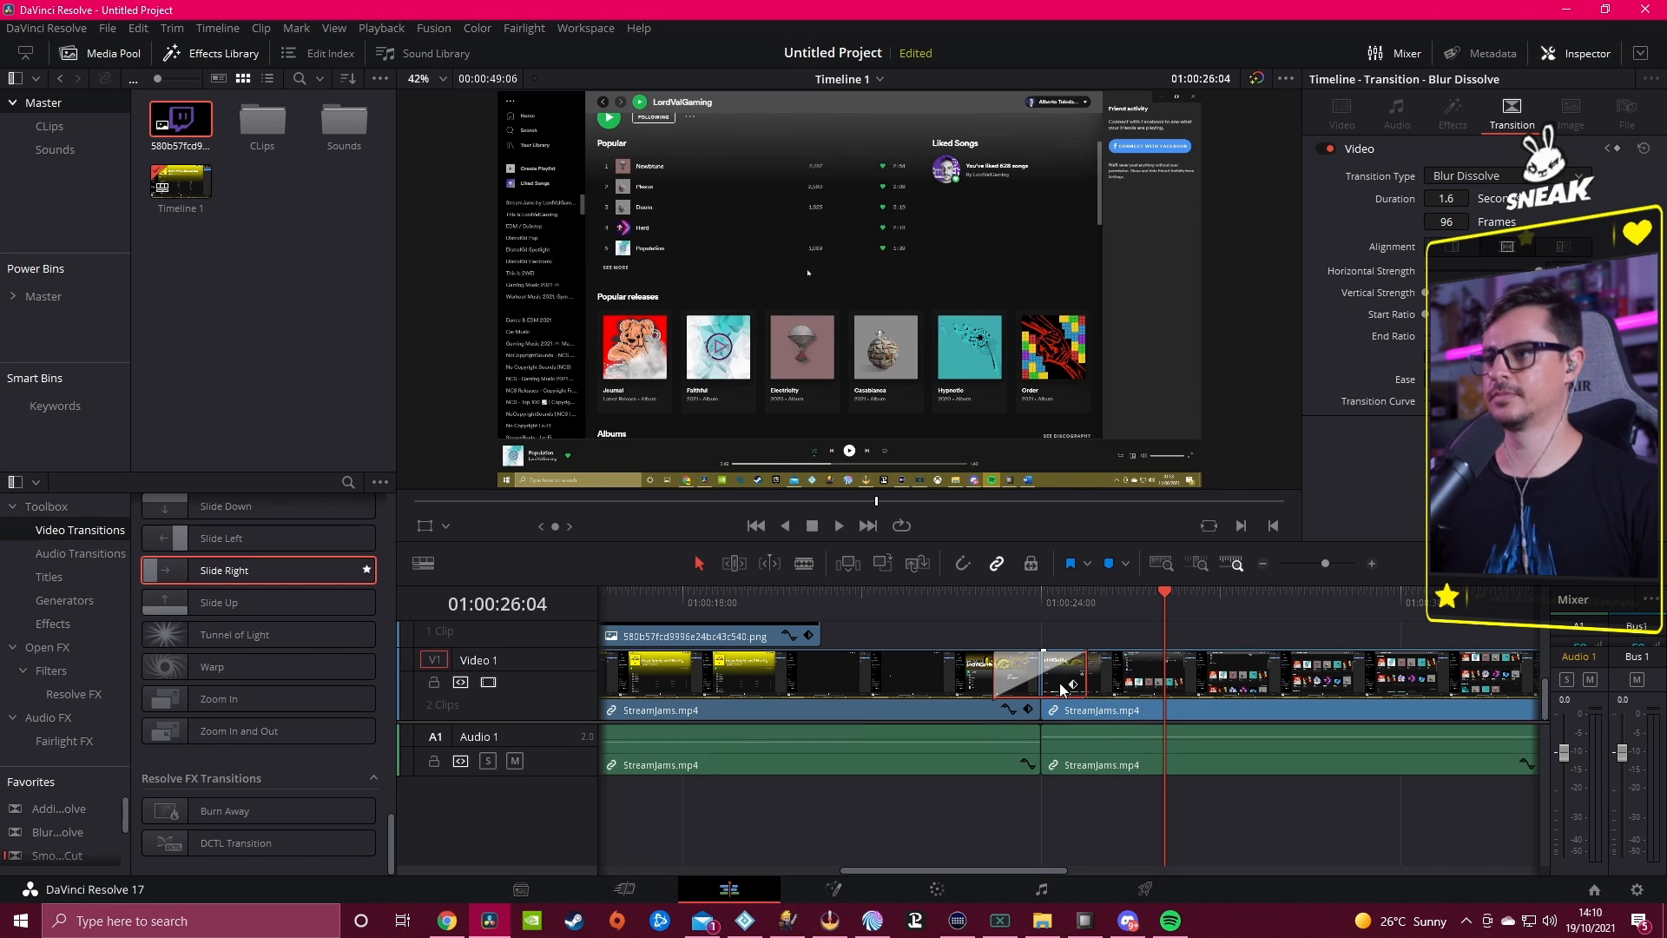
pyautogui.press('Delete')
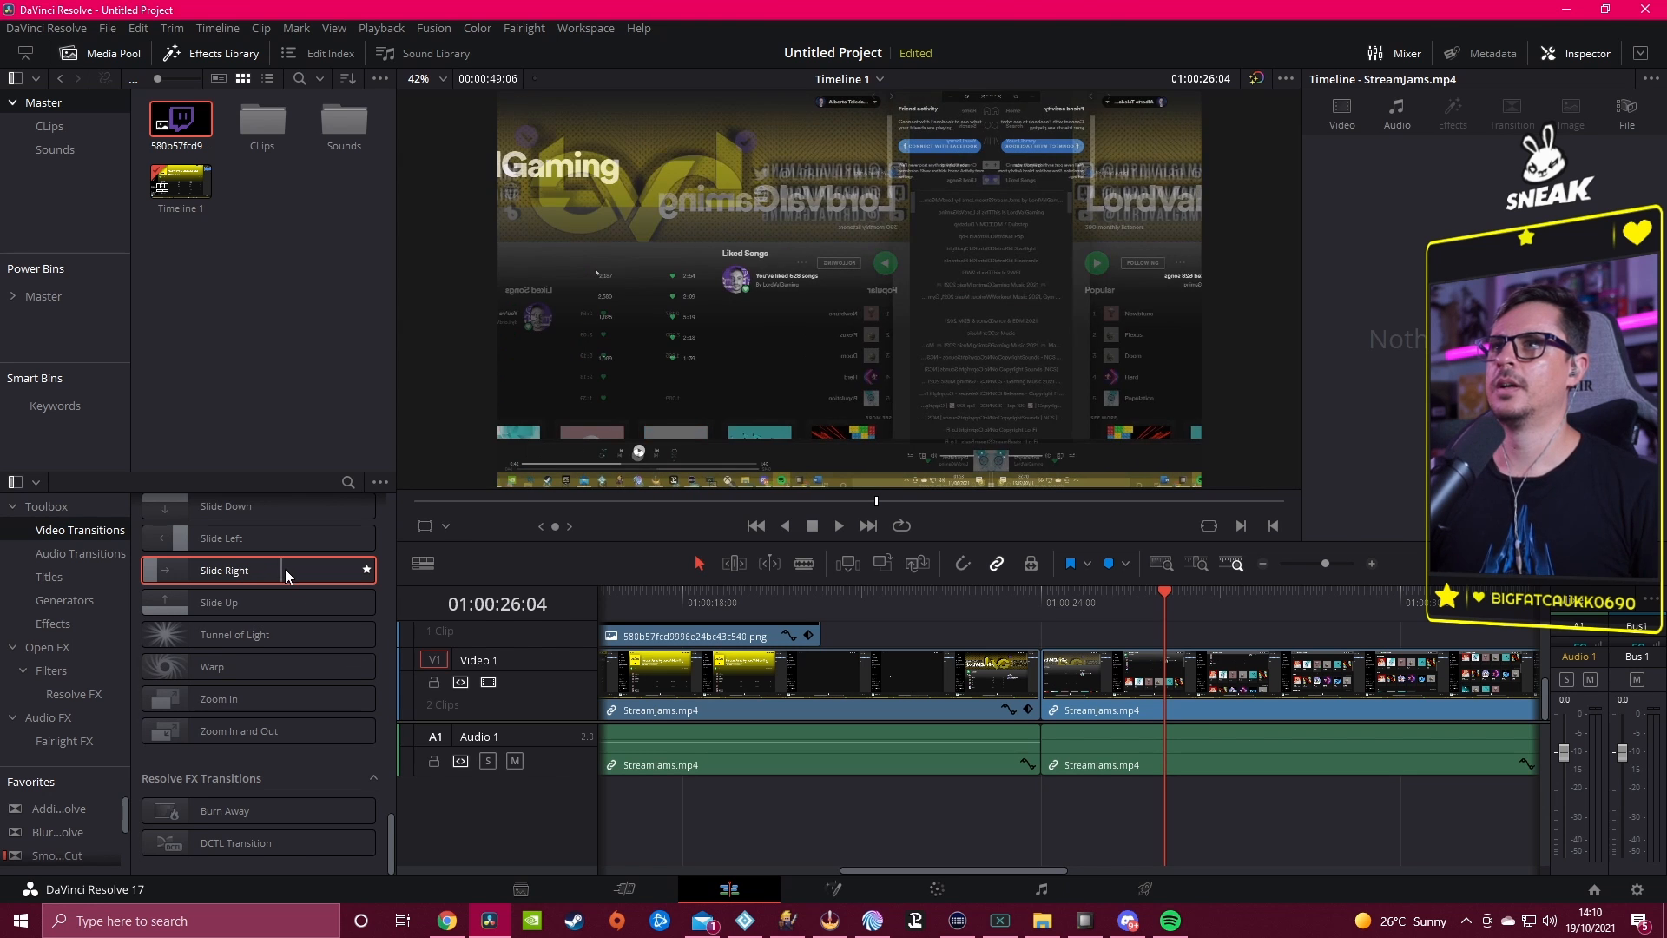
pyautogui.moveTo(284, 569); pyautogui.dragTo(995, 673)
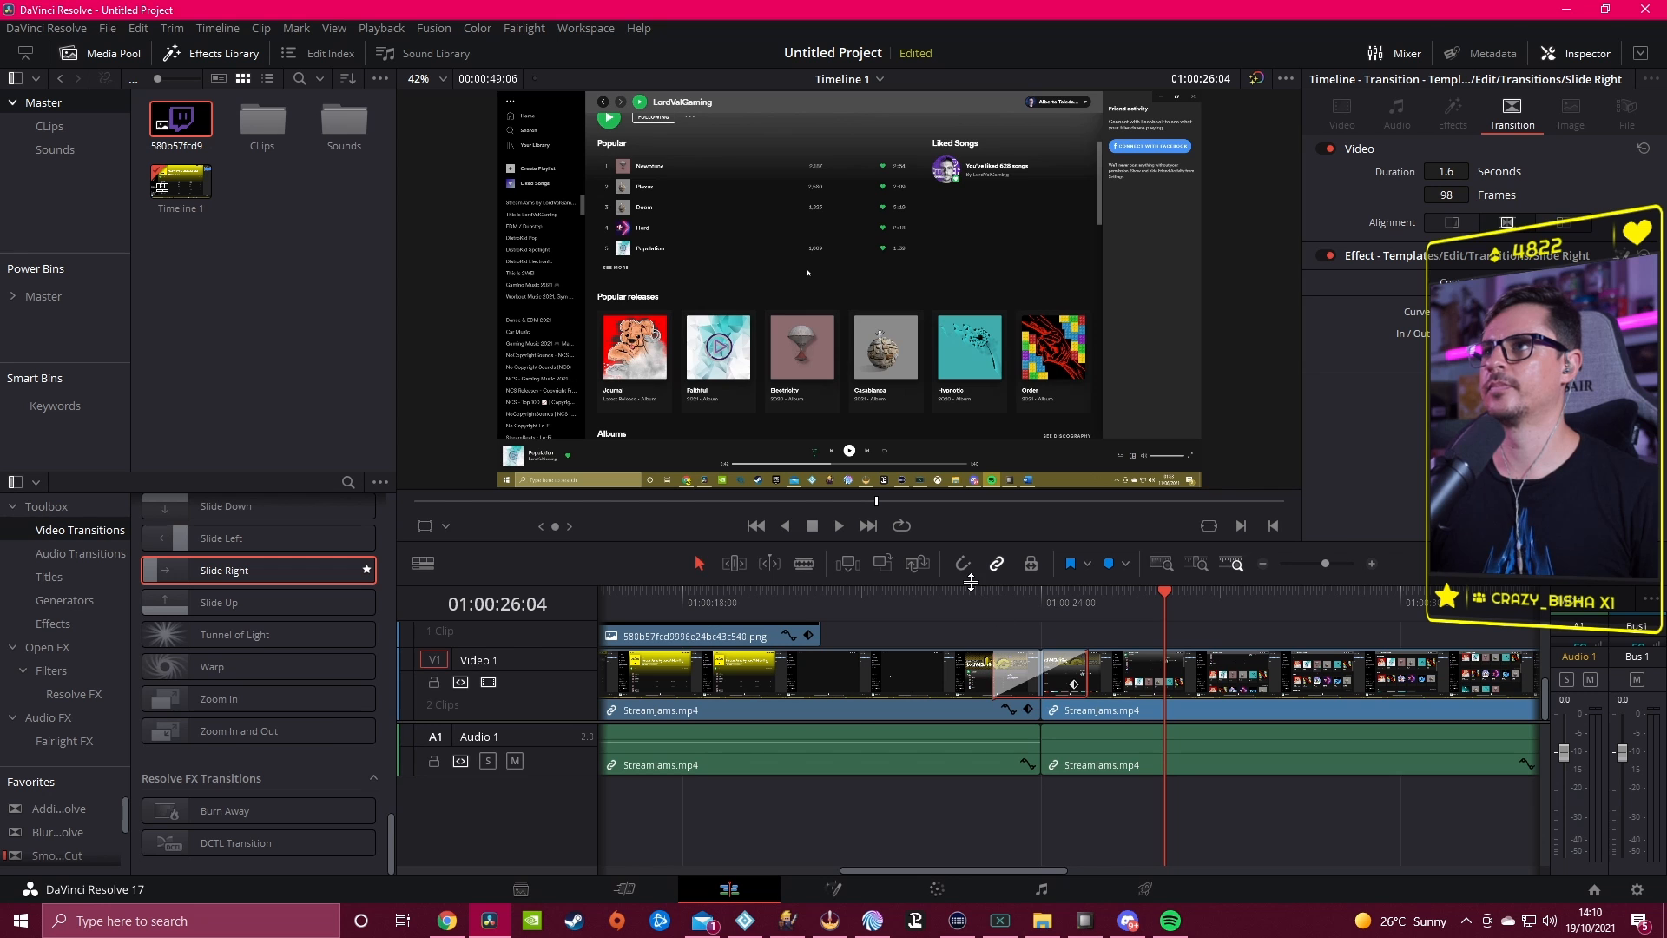
# Step: Play back the Slide Right transition from just before its start, stop after it ends, and return the playhead to 01:00:22:38
pyautogui.click(972, 598)
pyautogui.click(837, 525)
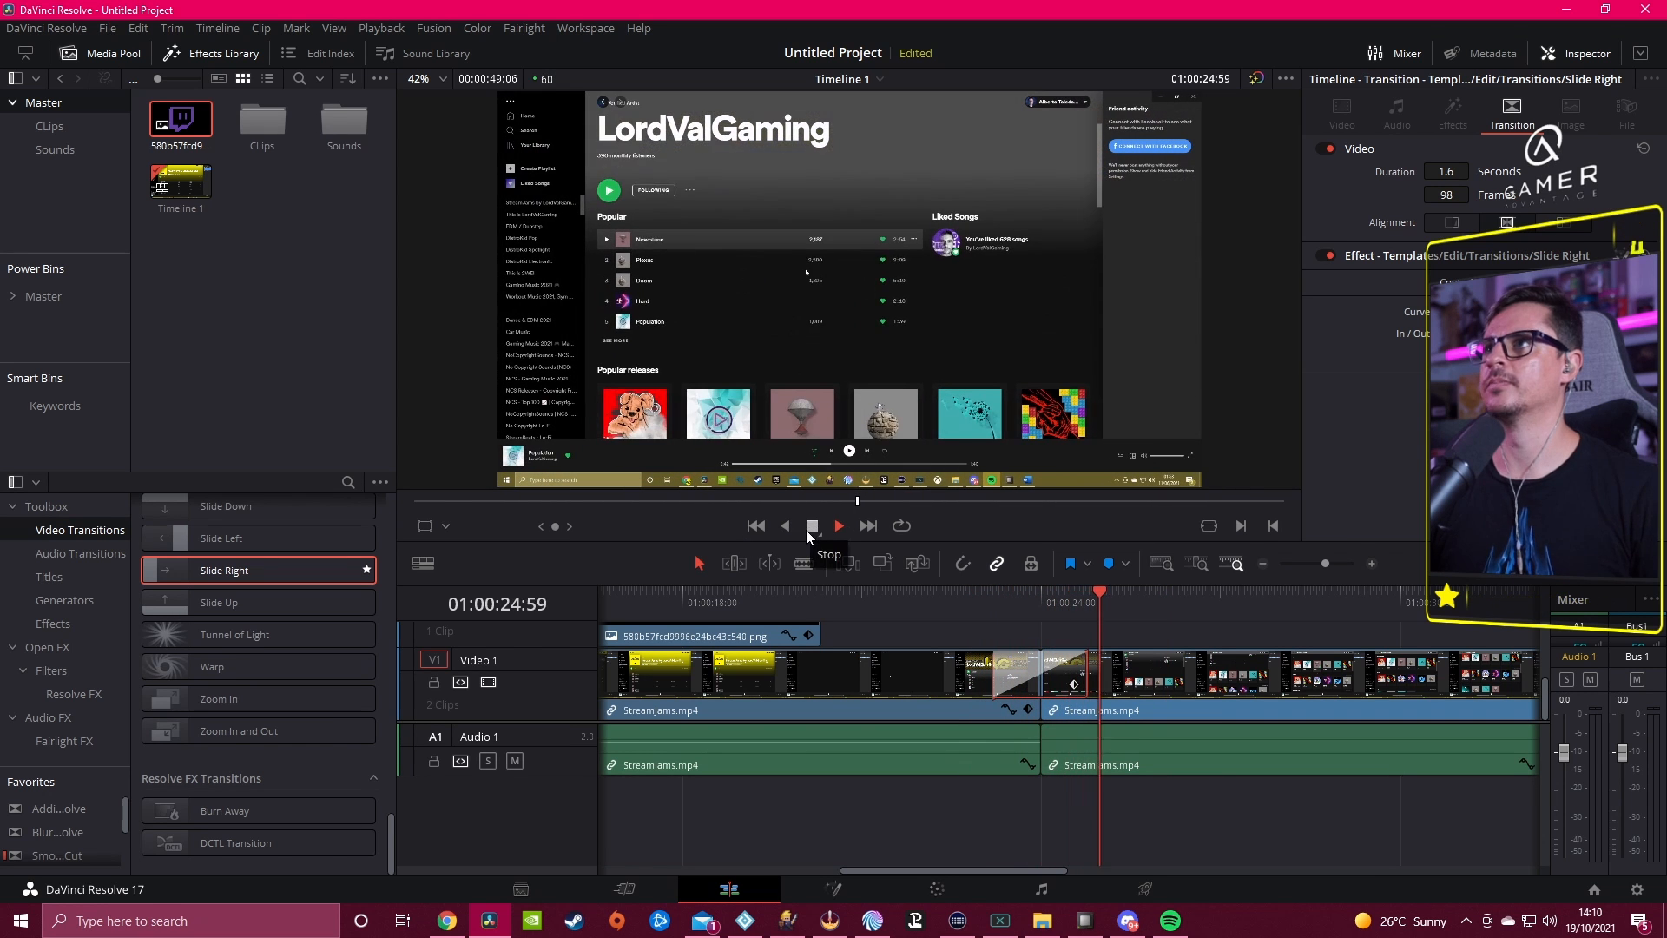
pyautogui.click(810, 526)
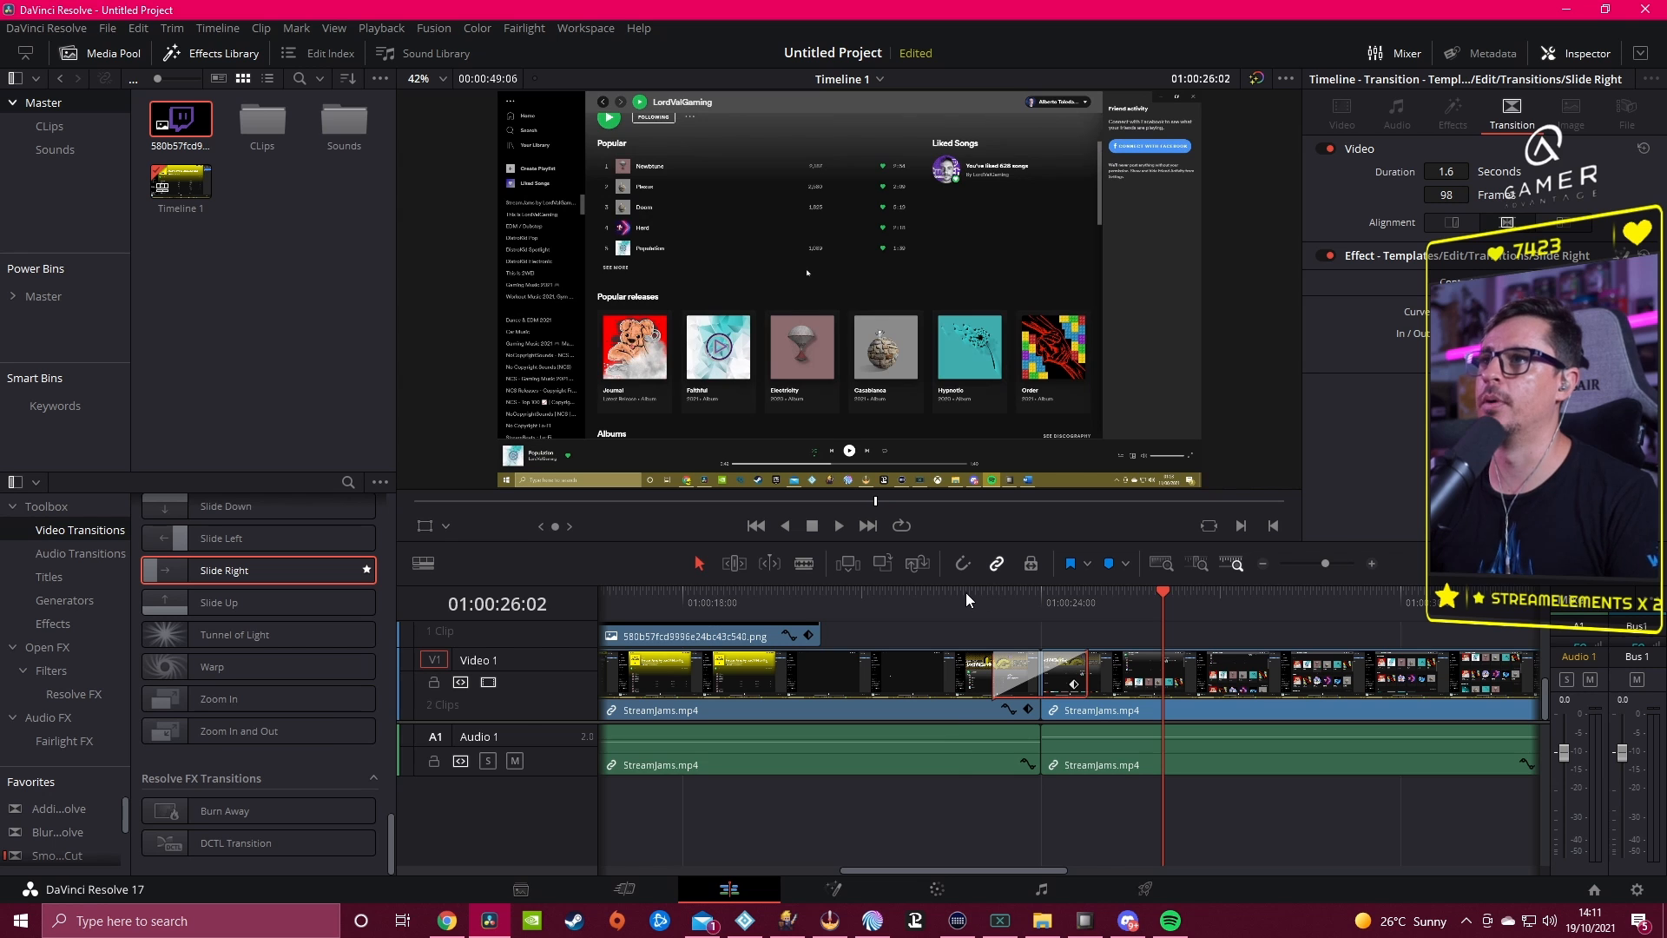
pyautogui.click(961, 594)
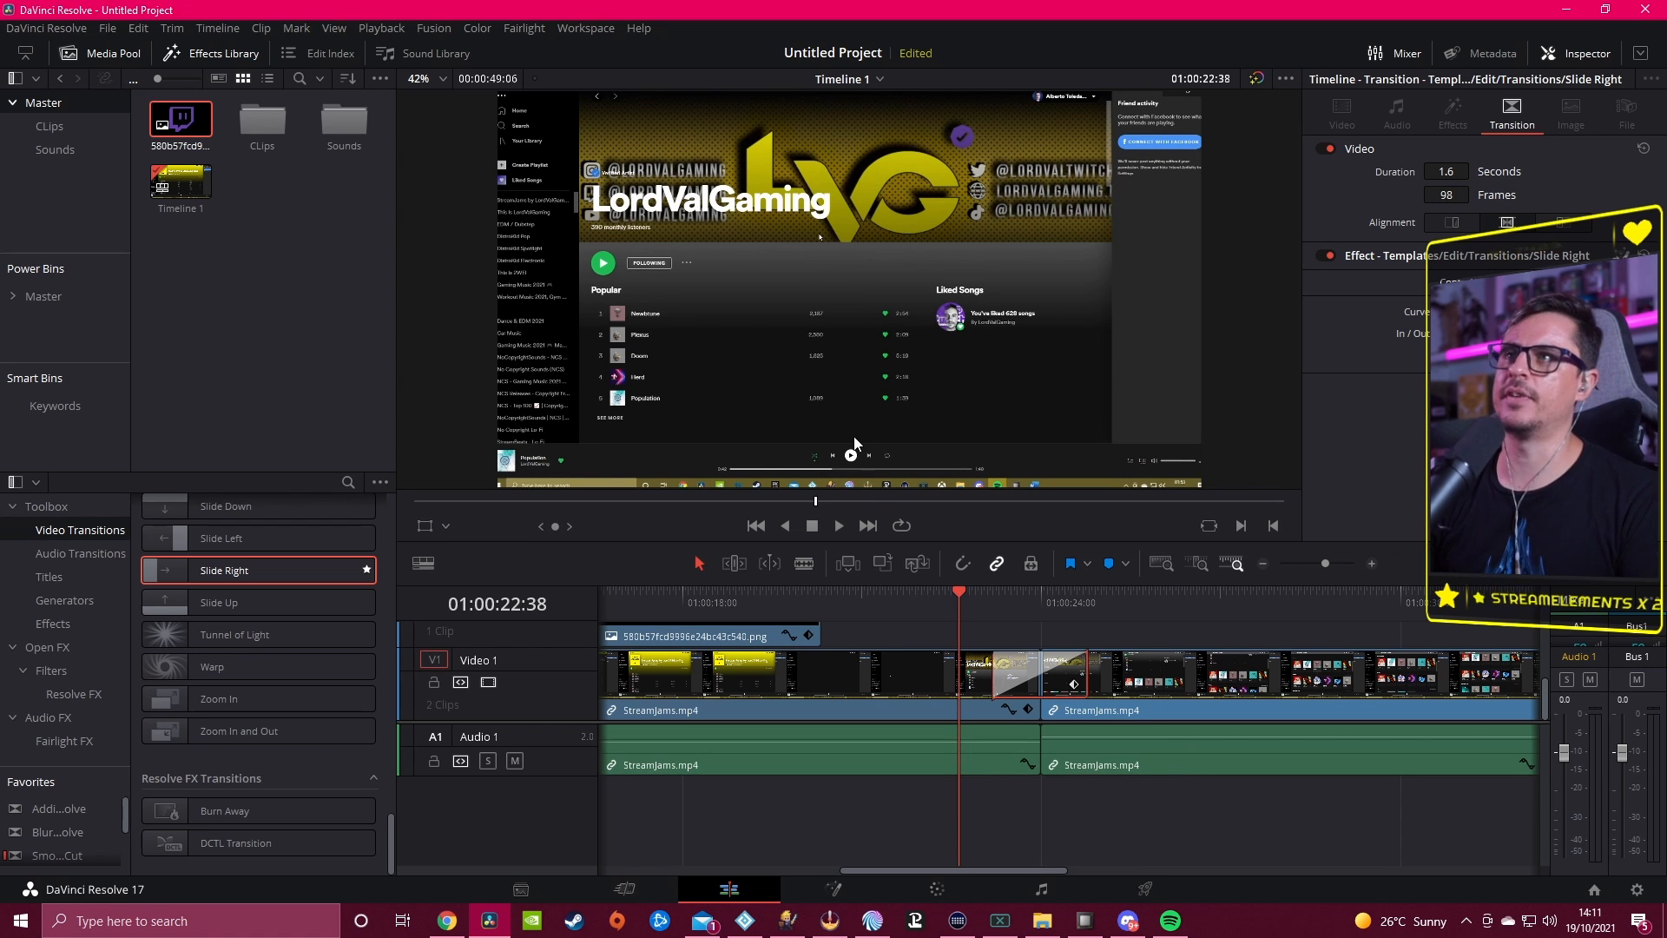
# Step: Remove Additive Dissolve from the favorite transitions and return to Slide Right in the transition list
pyautogui.moveTo(391, 841); pyautogui.dragTo(393, 510)
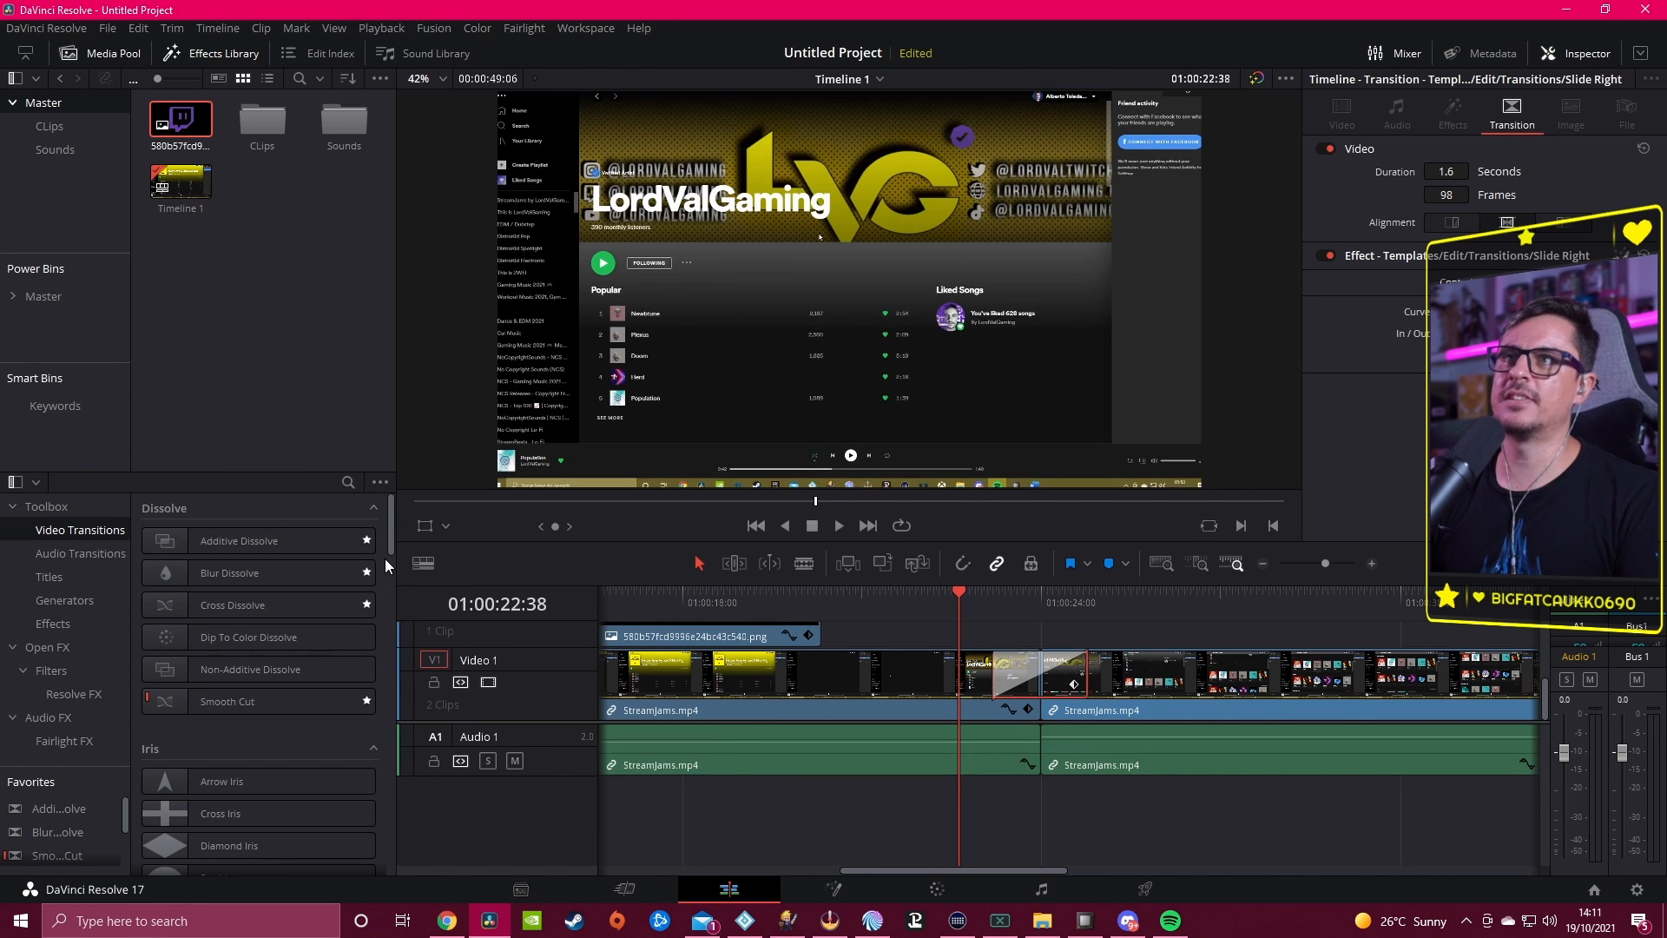
pyautogui.click(366, 540)
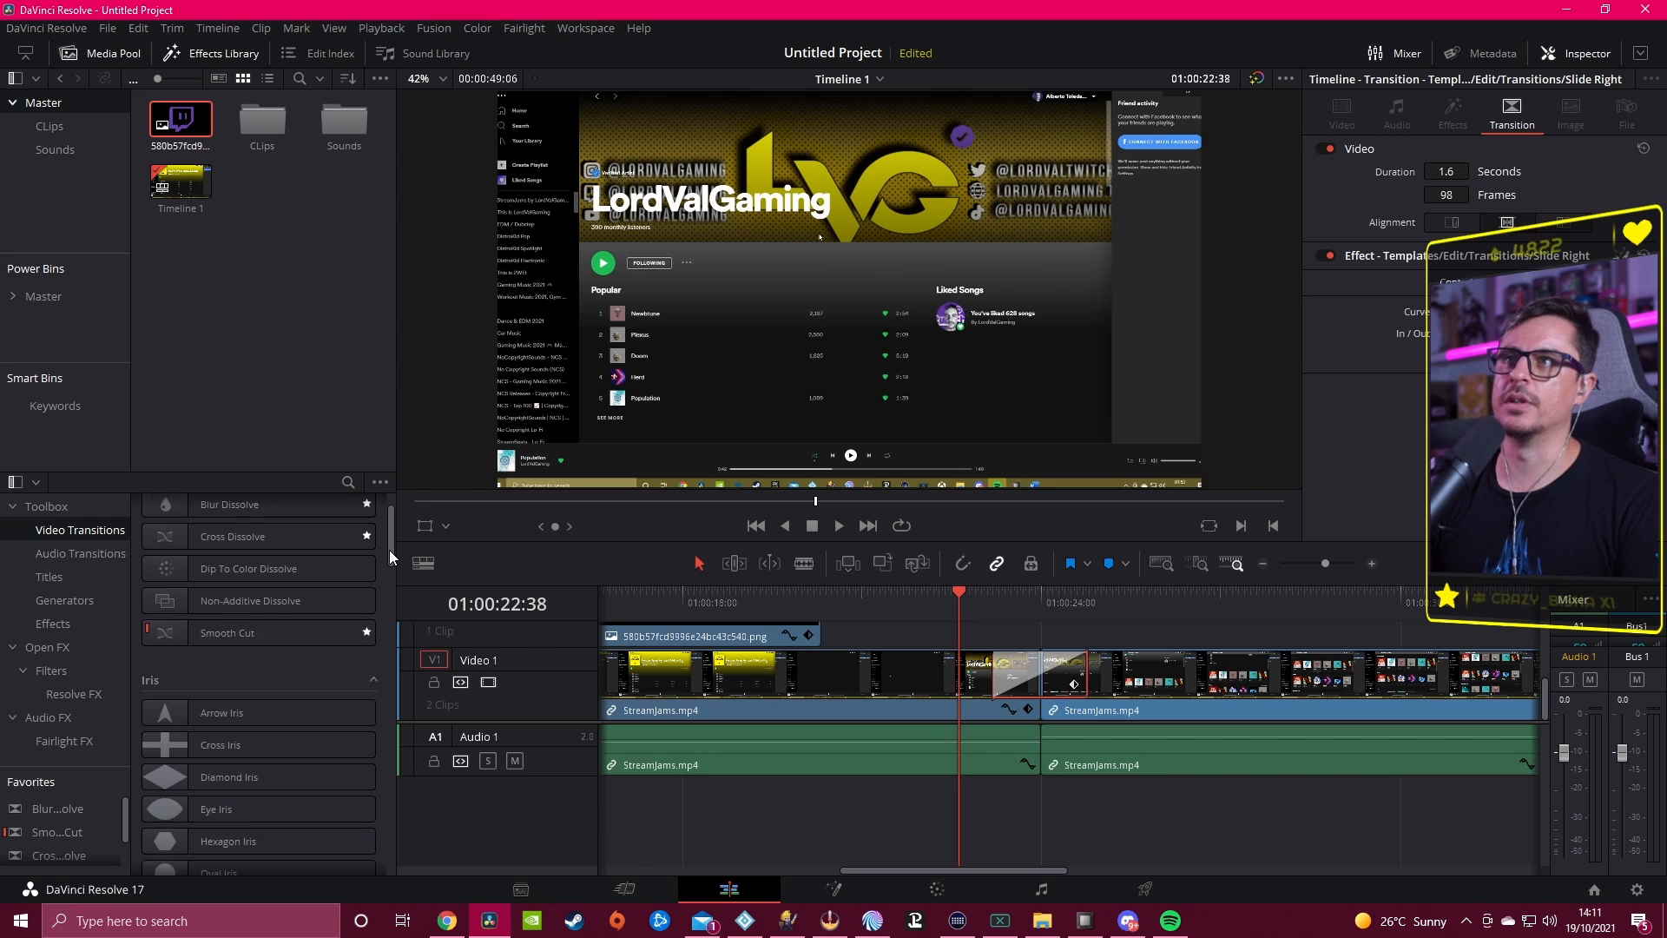
pyautogui.moveTo(395, 540); pyautogui.dragTo(392, 831)
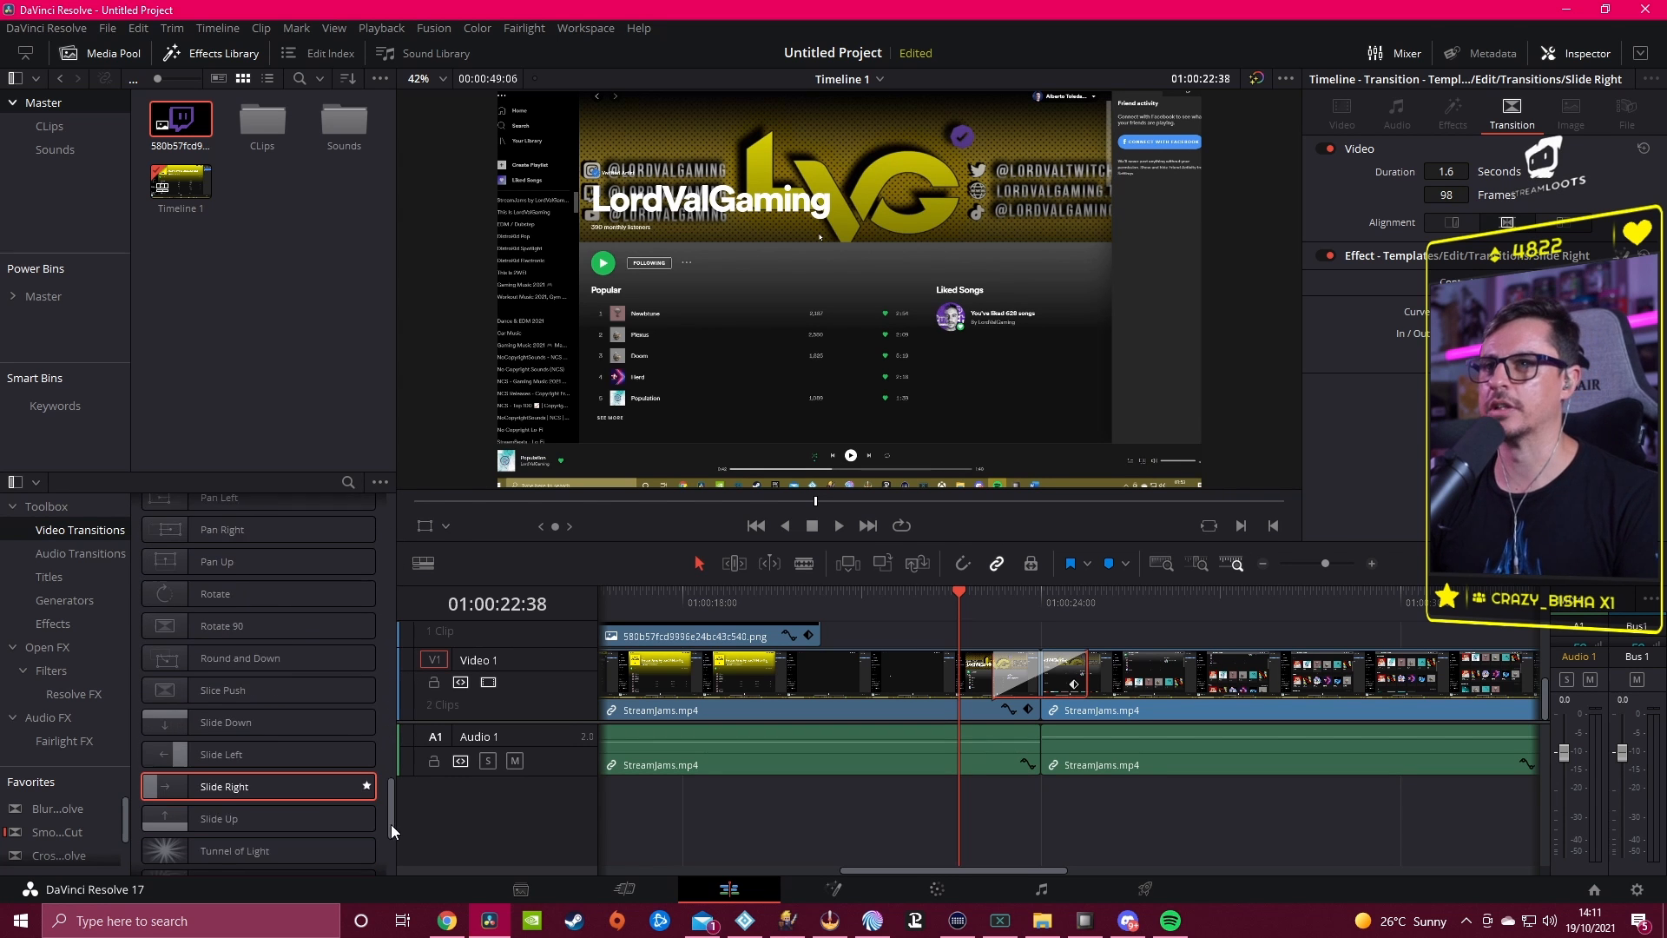
pyautogui.scroll(-3, 392, 831)
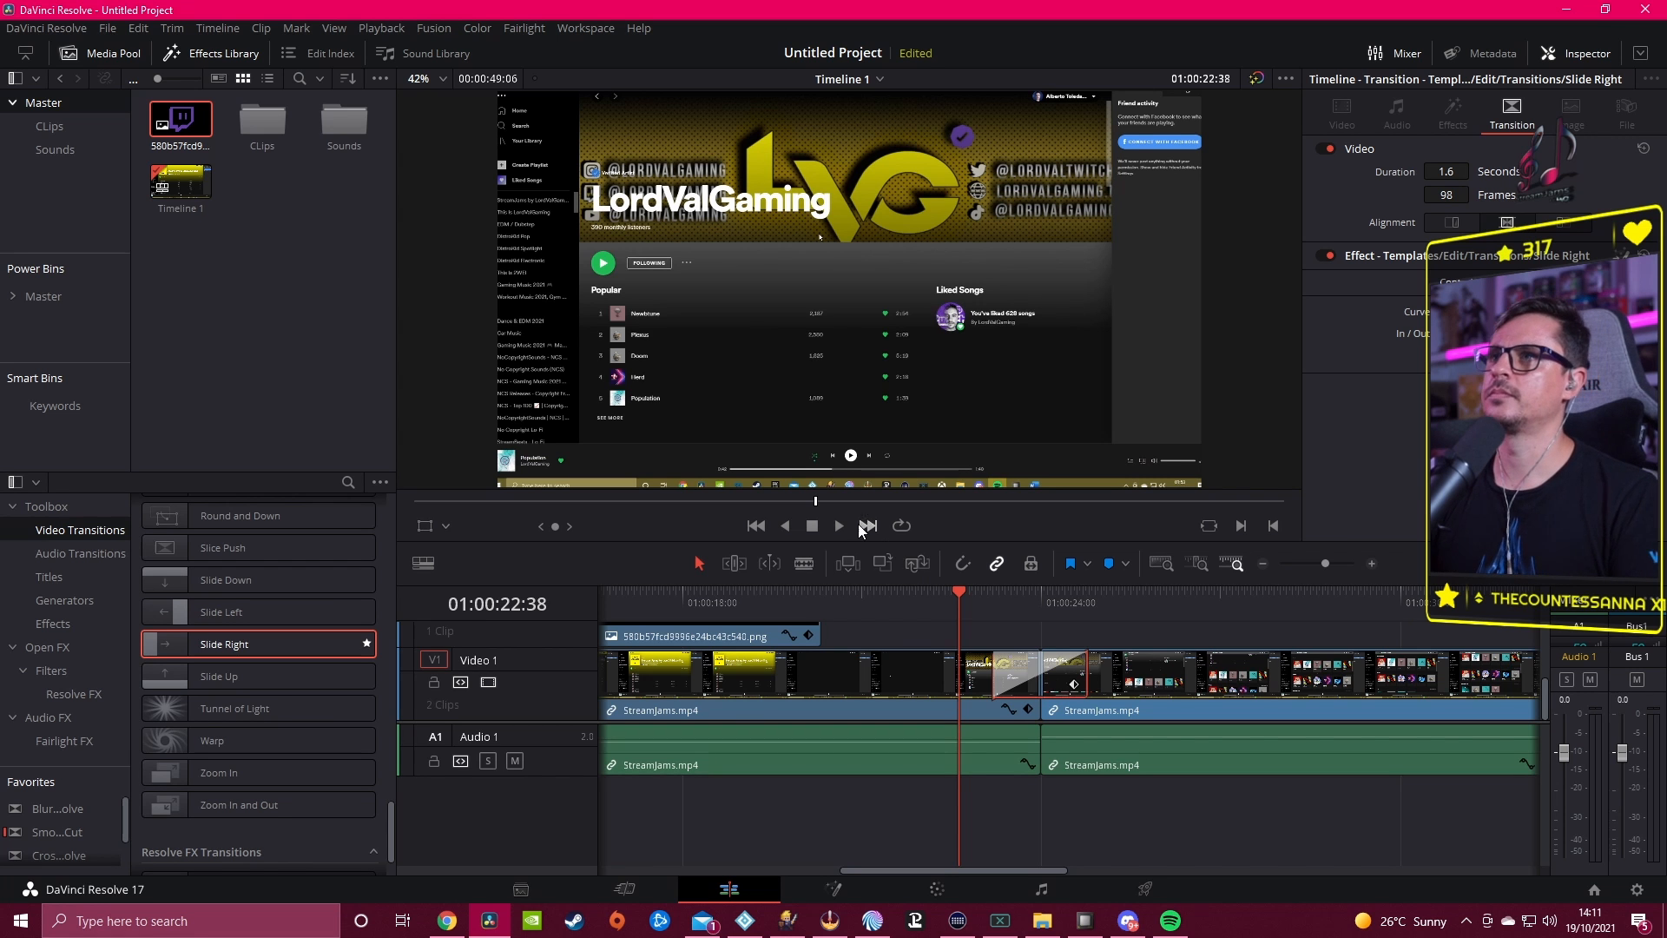
# Step: Play the Slide Right transition again from 01:00:22:38, stop after it, and move the playhead back to 01:00:22:45
pyautogui.click(839, 525)
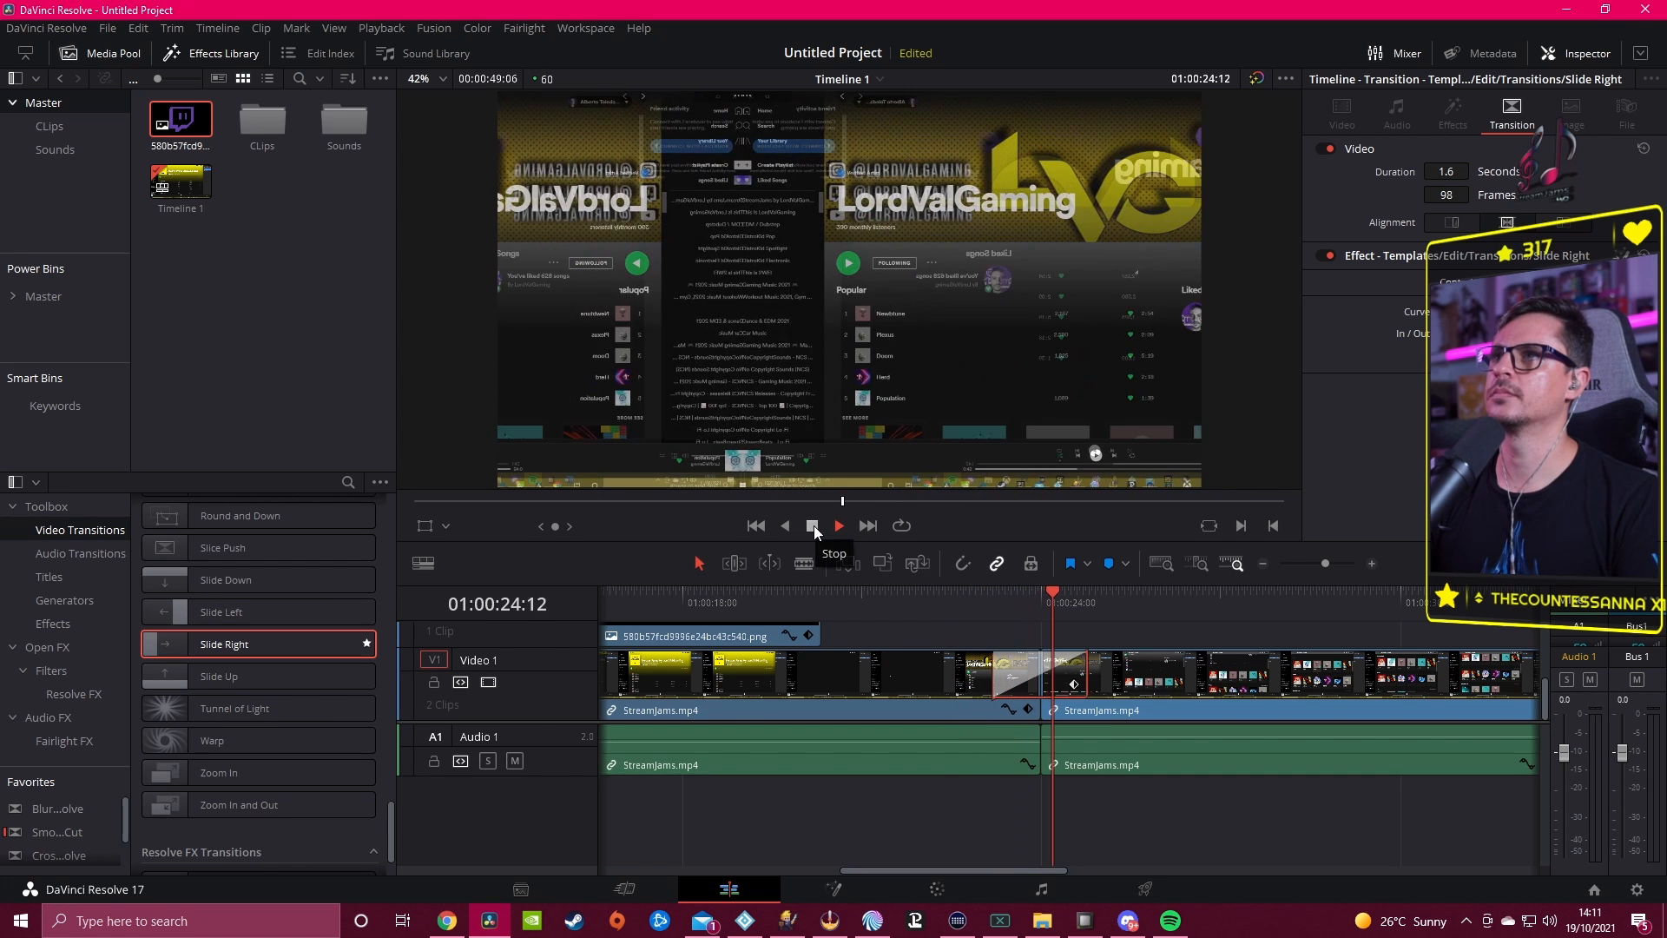
pyautogui.click(812, 525)
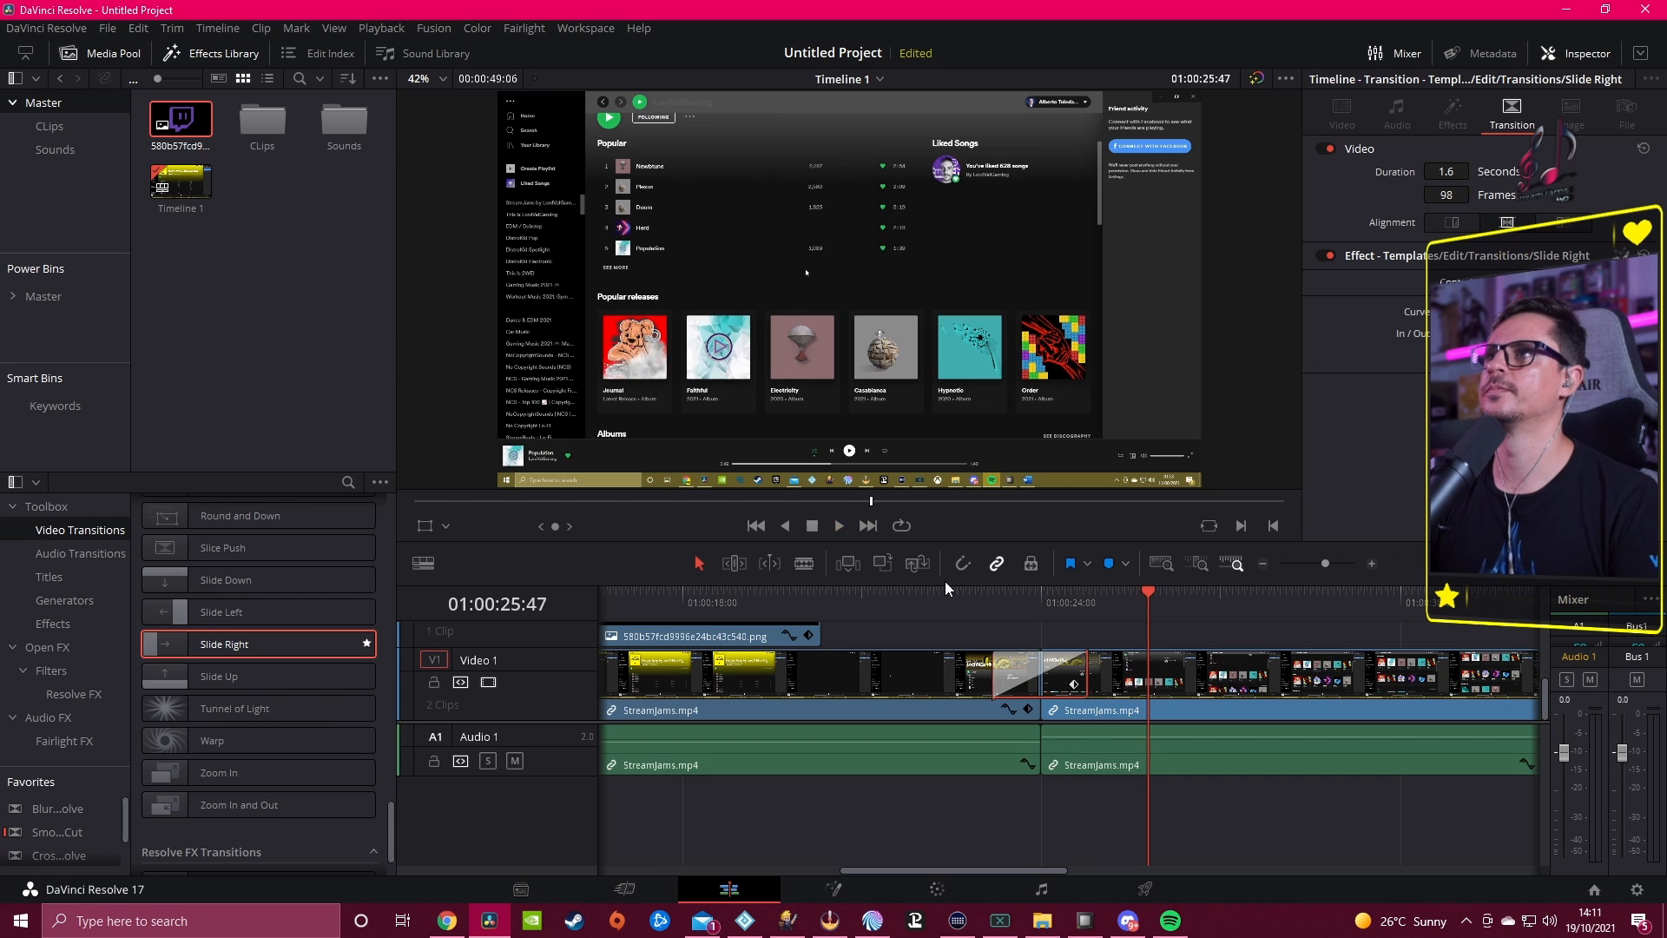
pyautogui.click(967, 597)
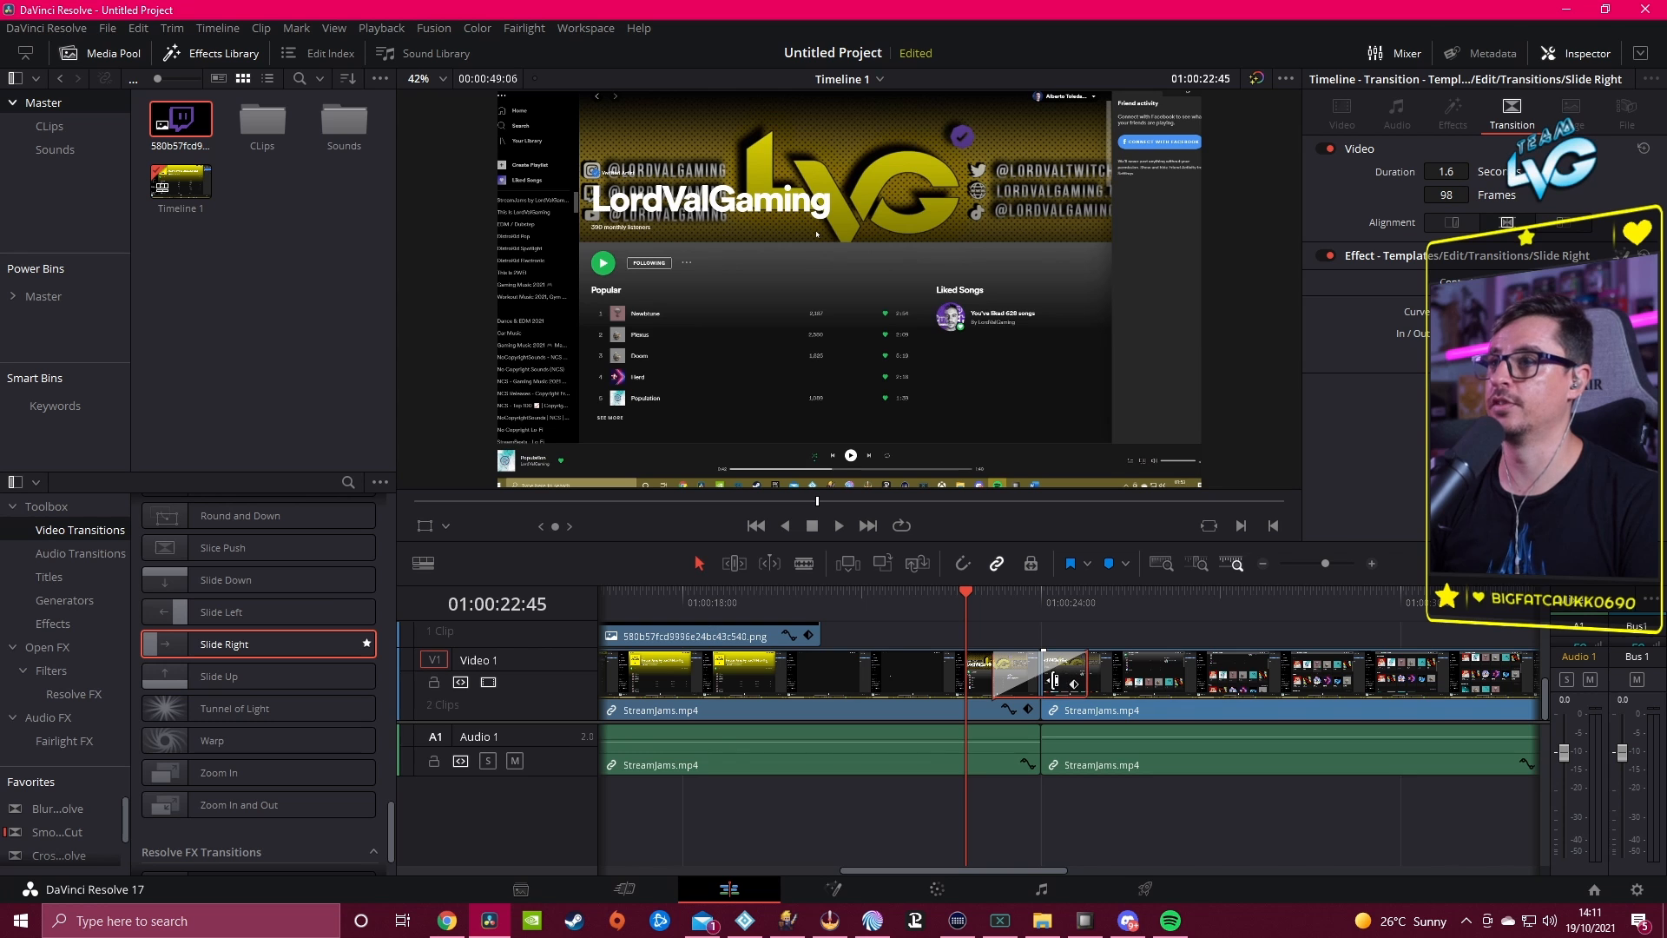
# Step: Delete the Slide Right transition between the two StreamJams.mp4 clips on Video 1
pyautogui.click(943, 684)
pyautogui.click(1154, 603)
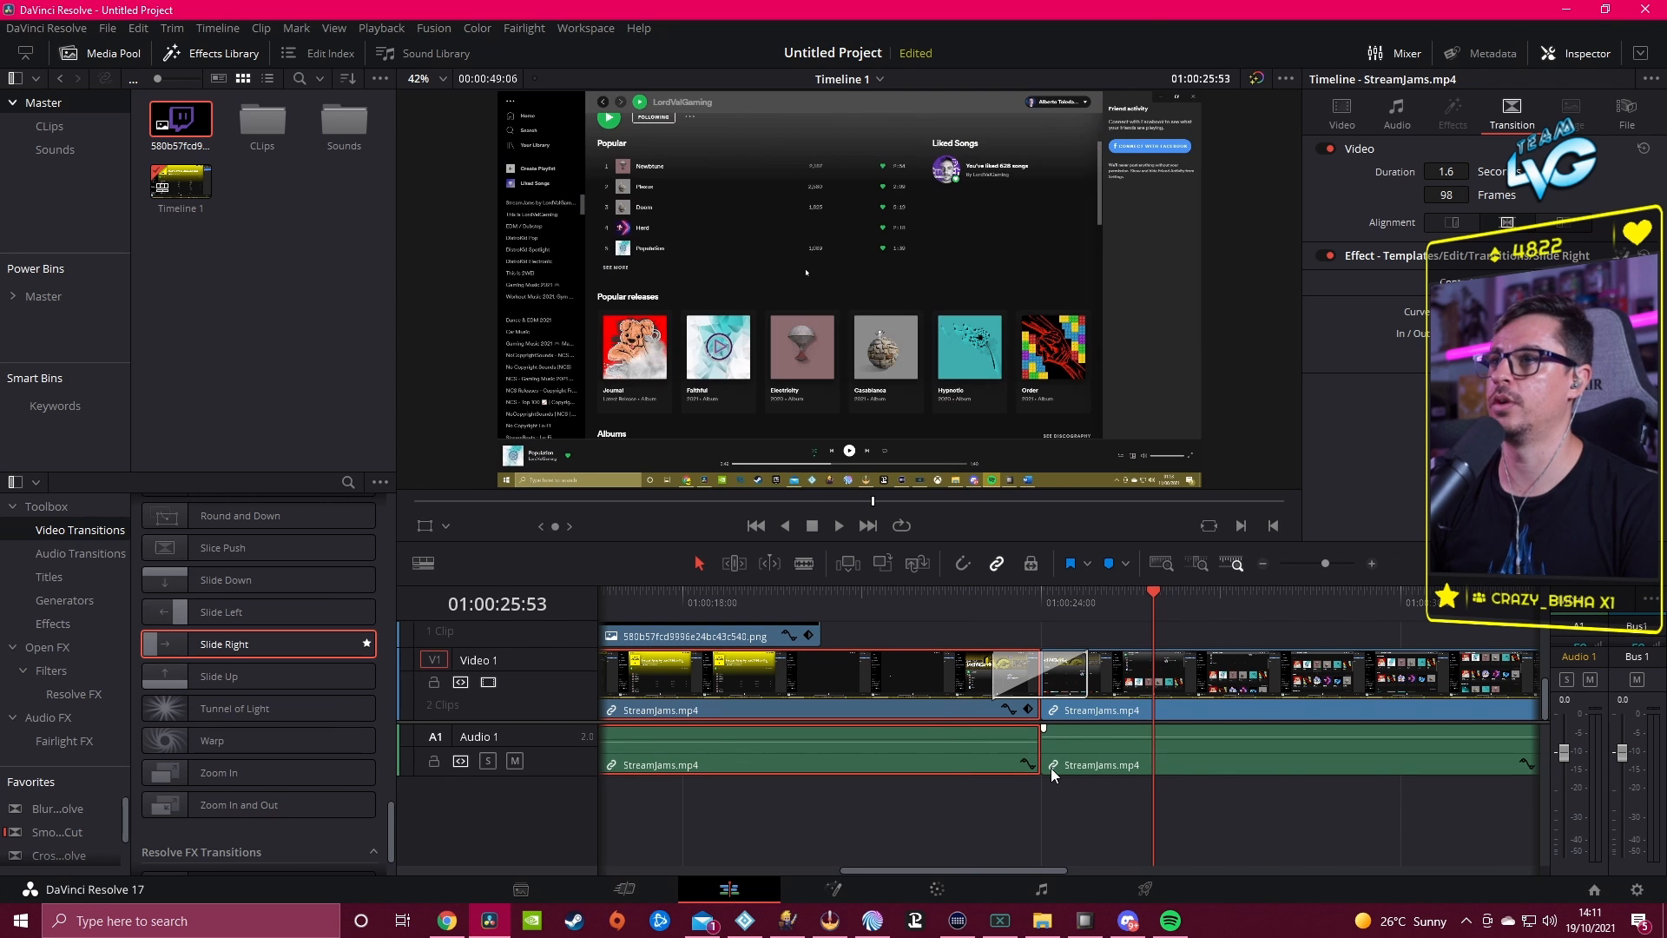
pyautogui.click(1108, 747)
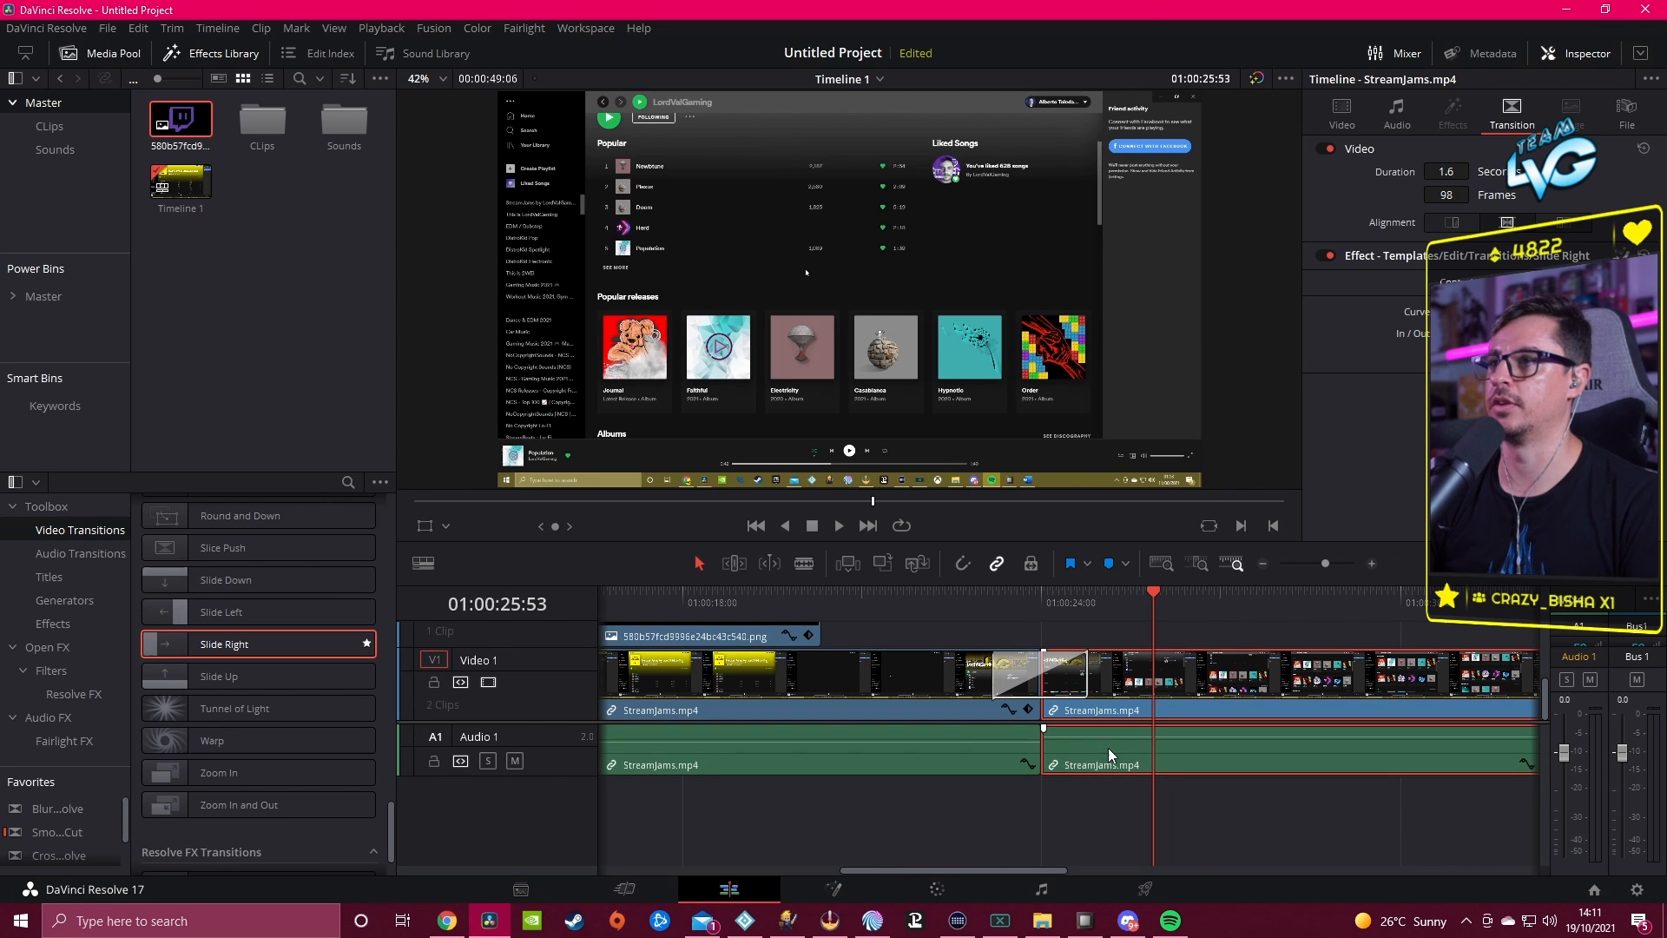
pyautogui.click(1077, 674)
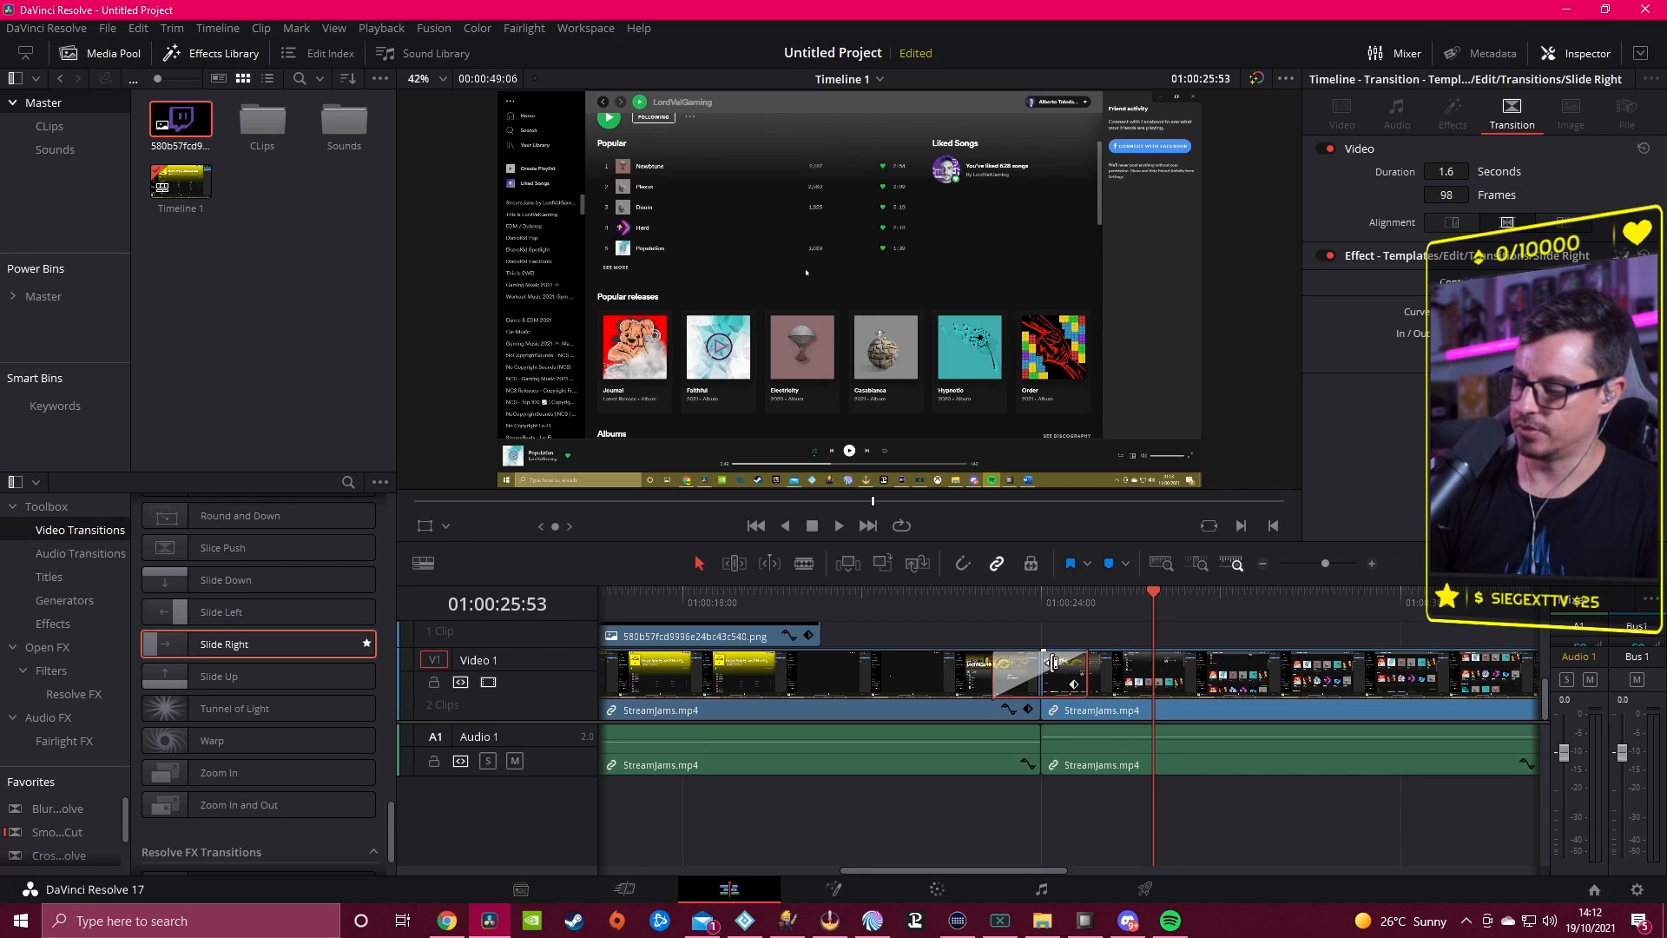
pyautogui.press('Delete')
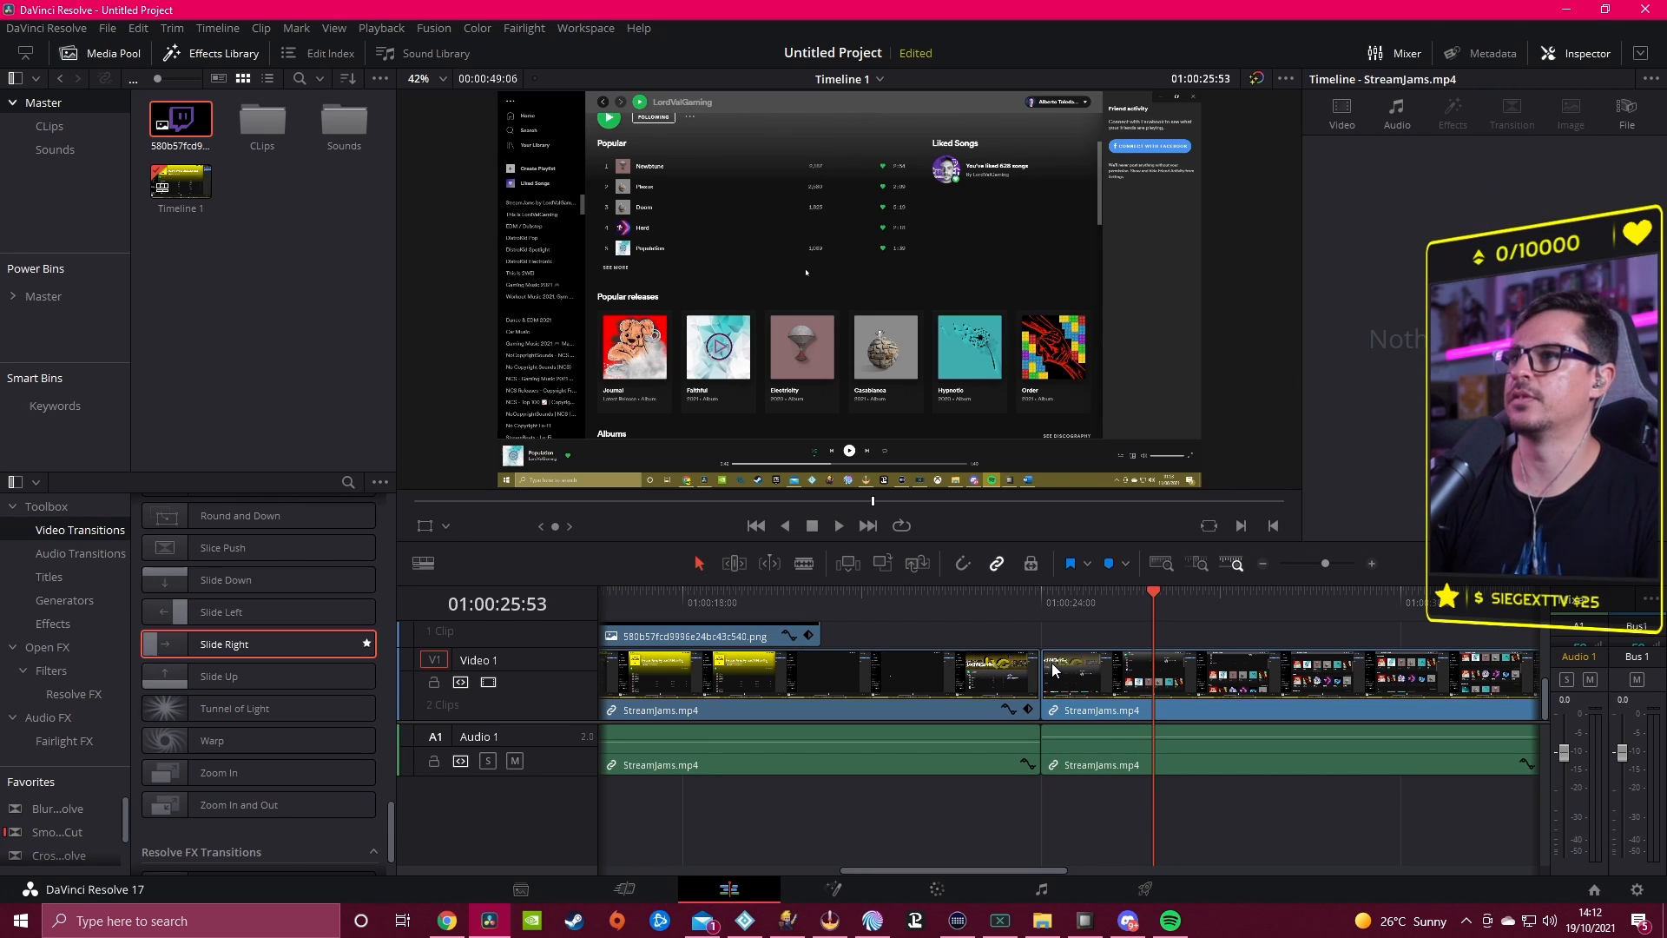
# Step: Play back the plain cut between the two StreamJams.mp4 clips twice, starting around 01:00:23:30 and stopping shortly after the cut
pyautogui.click(1012, 590)
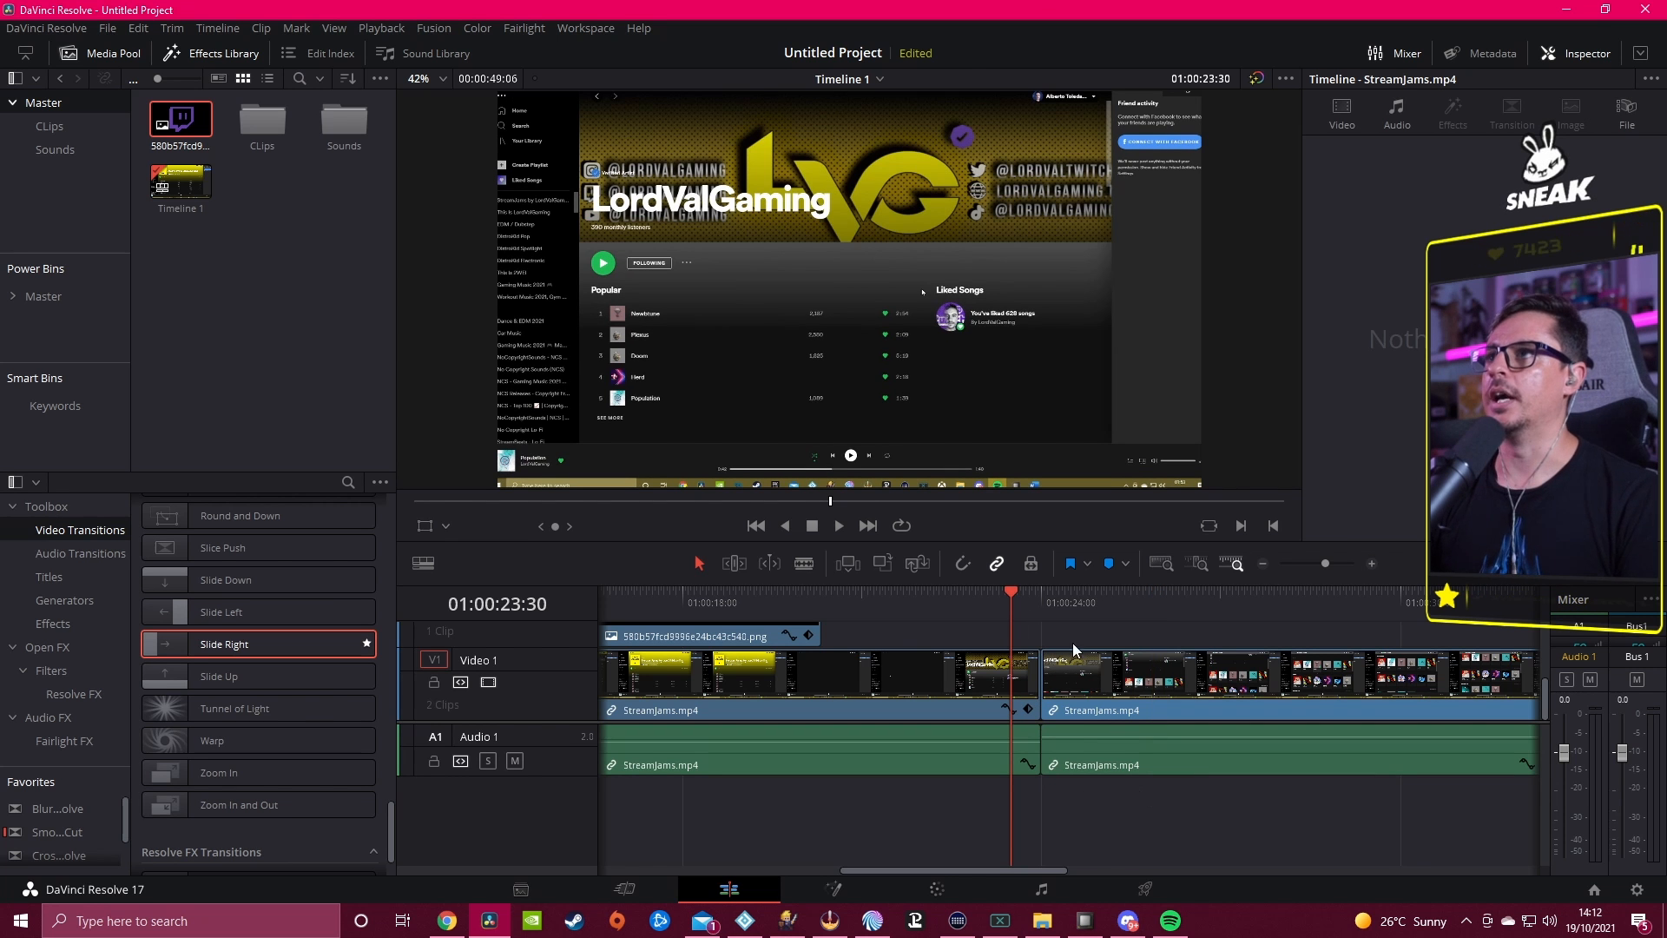
pyautogui.click(839, 526)
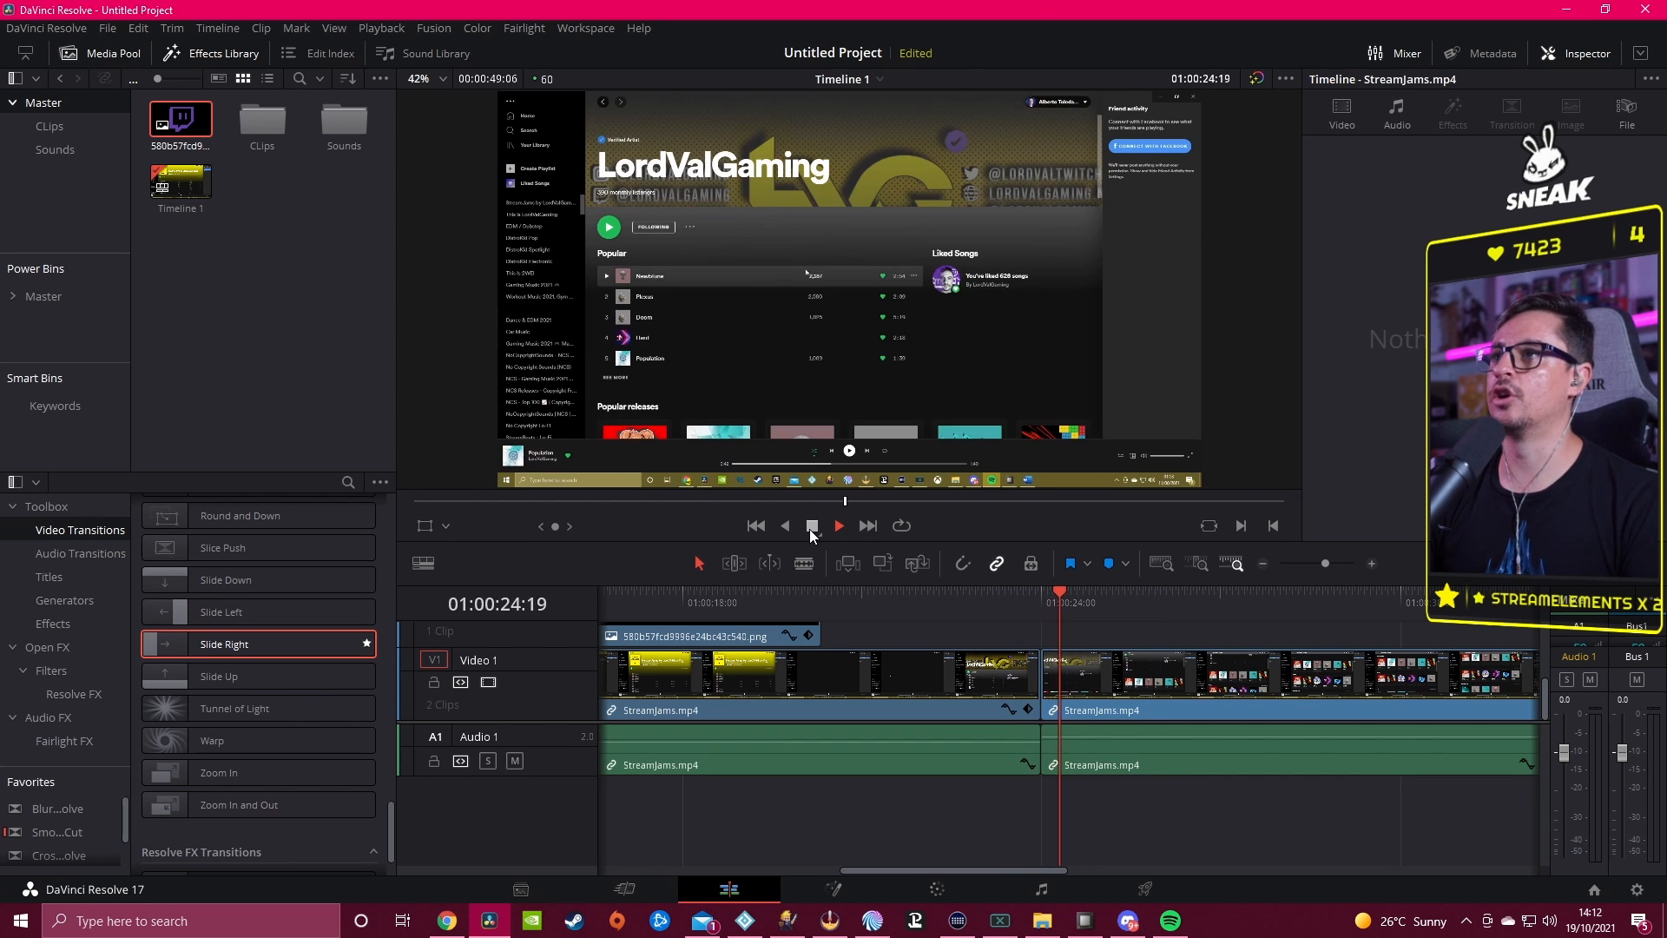
pyautogui.click(820, 535)
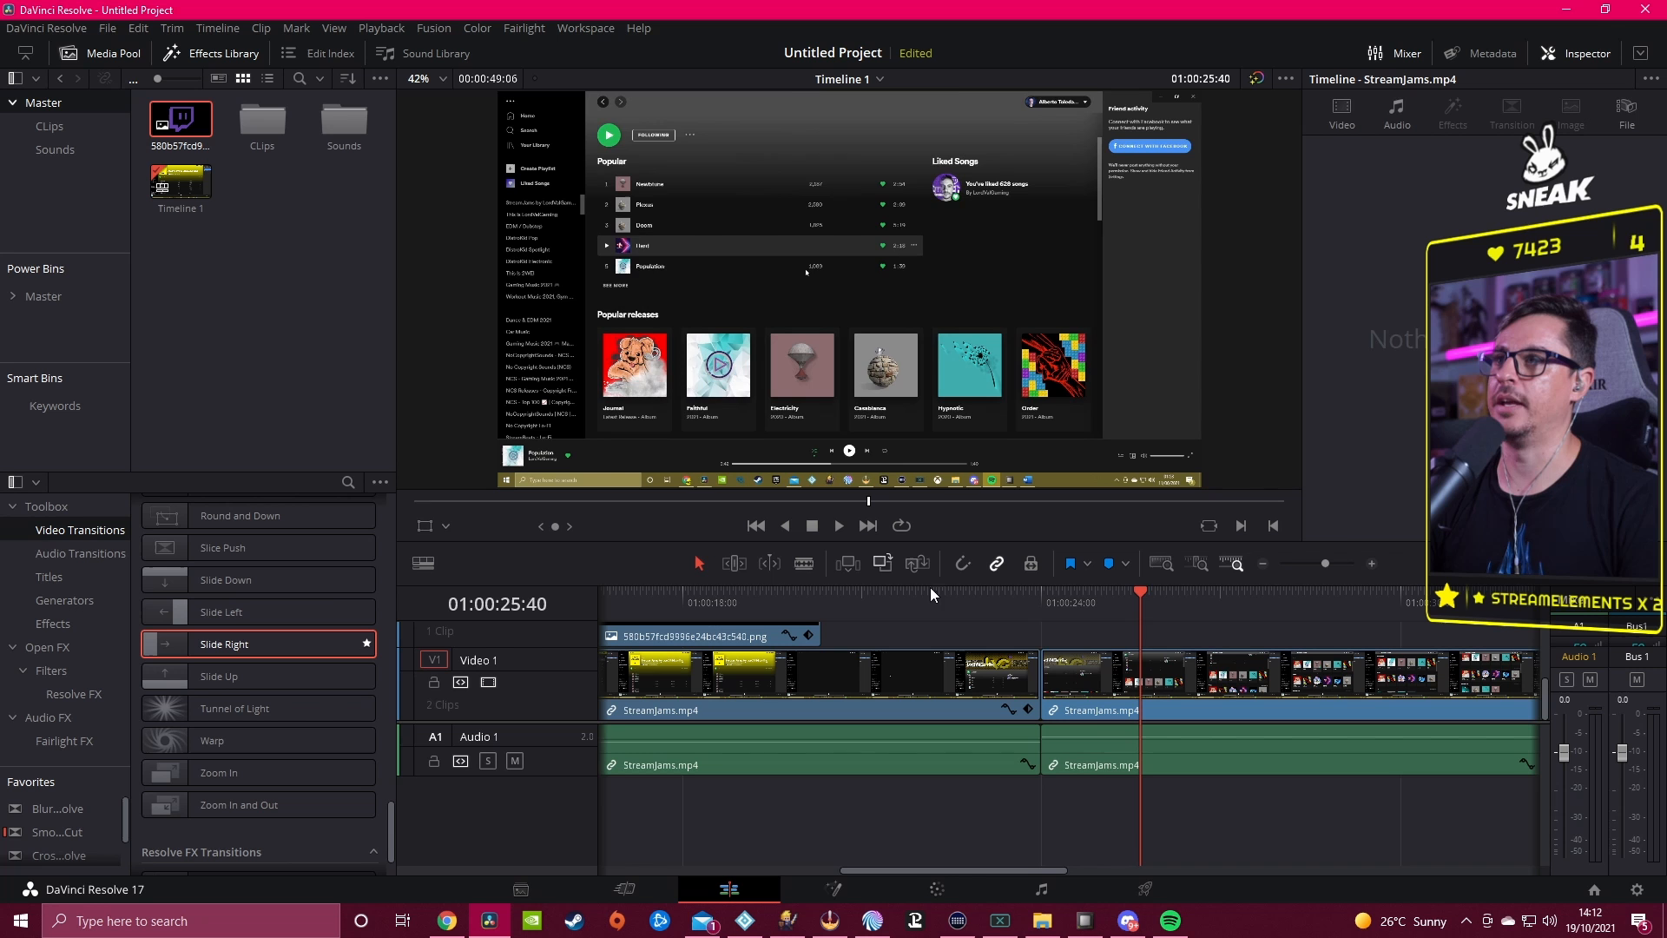
pyautogui.click(1001, 600)
pyautogui.click(838, 525)
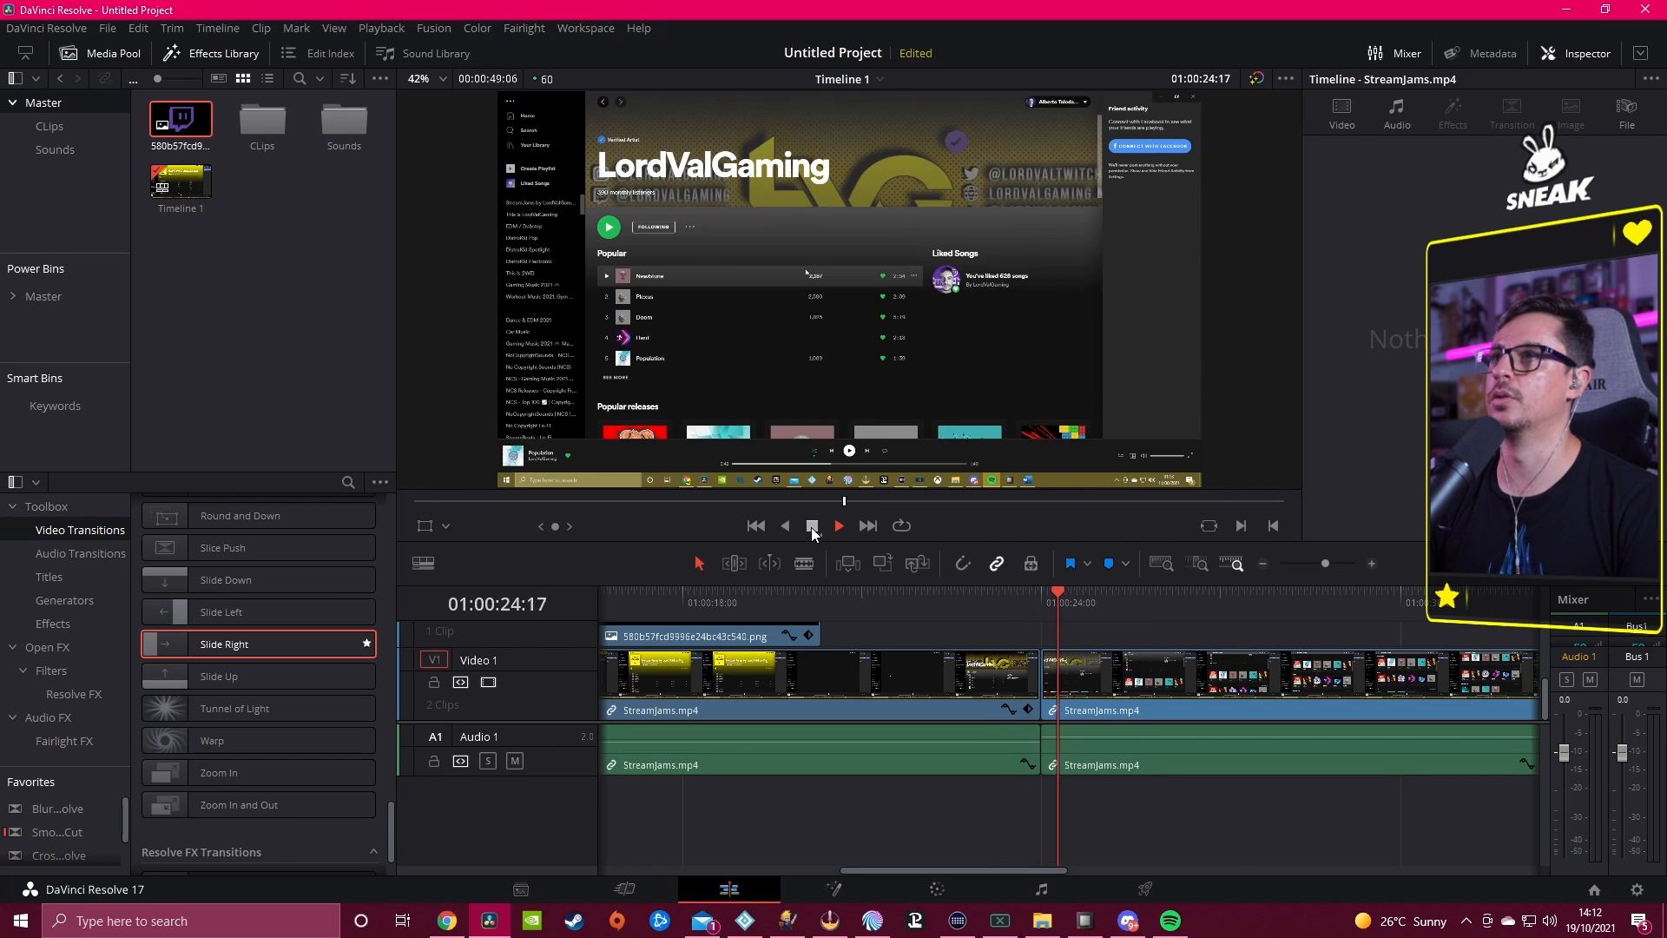
pyautogui.click(811, 528)
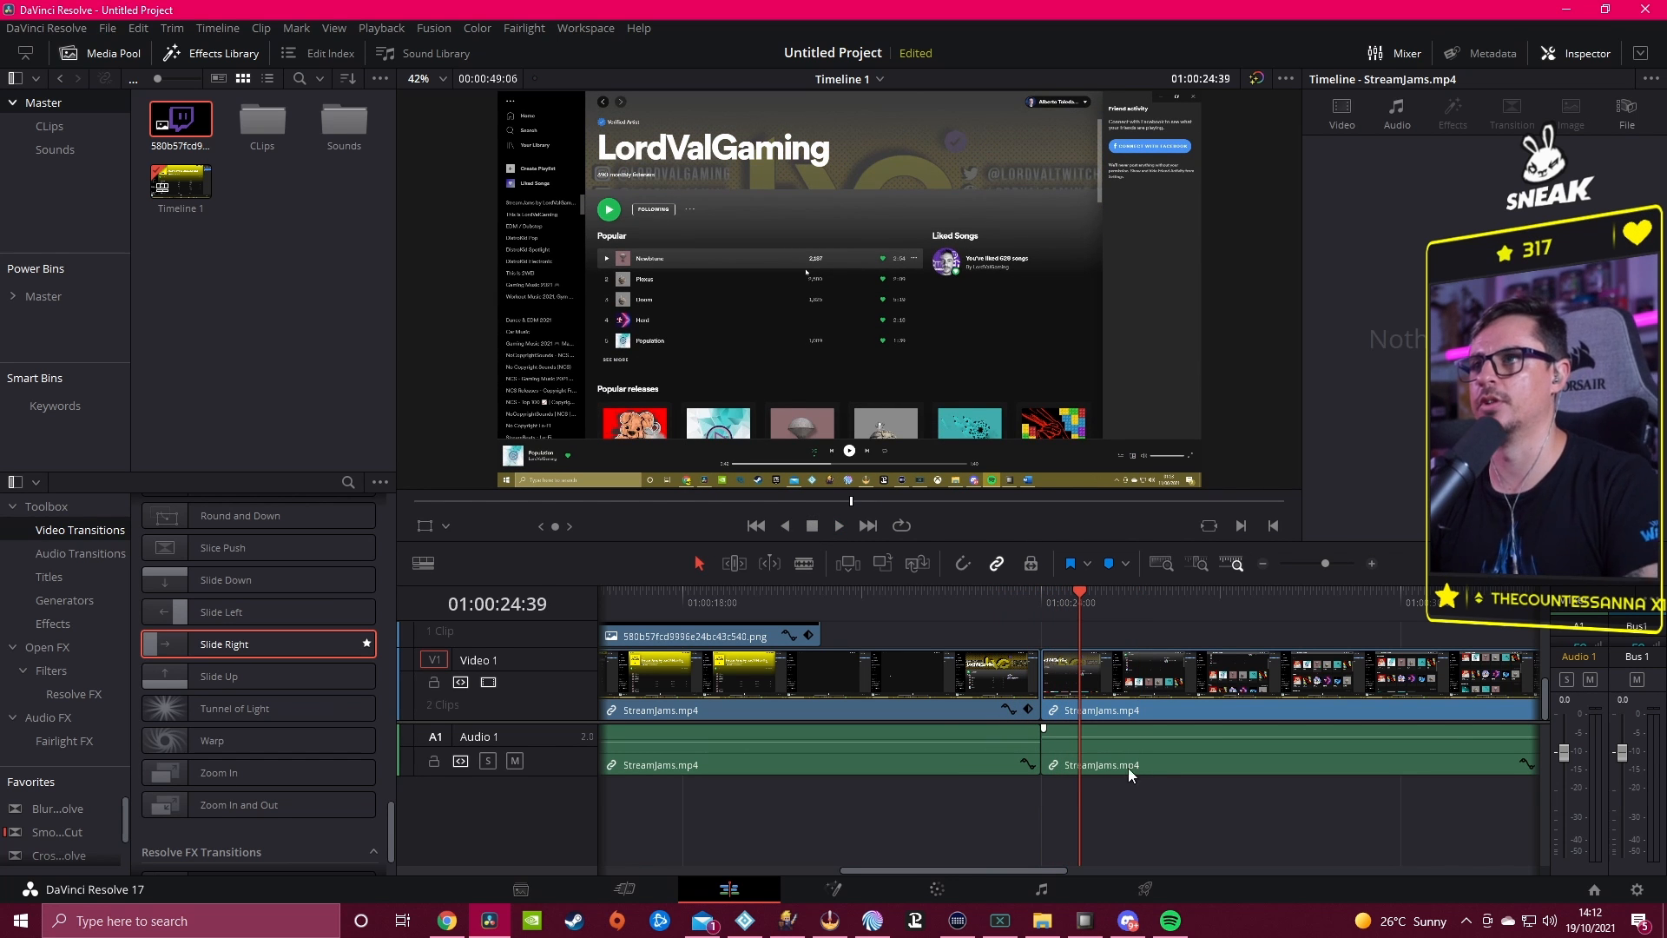
# Step: Show both StreamJams.mp4 clips in full on the timeline and move the playhead to 01:00:32:23
pyautogui.hscroll(-2, 925, 742)
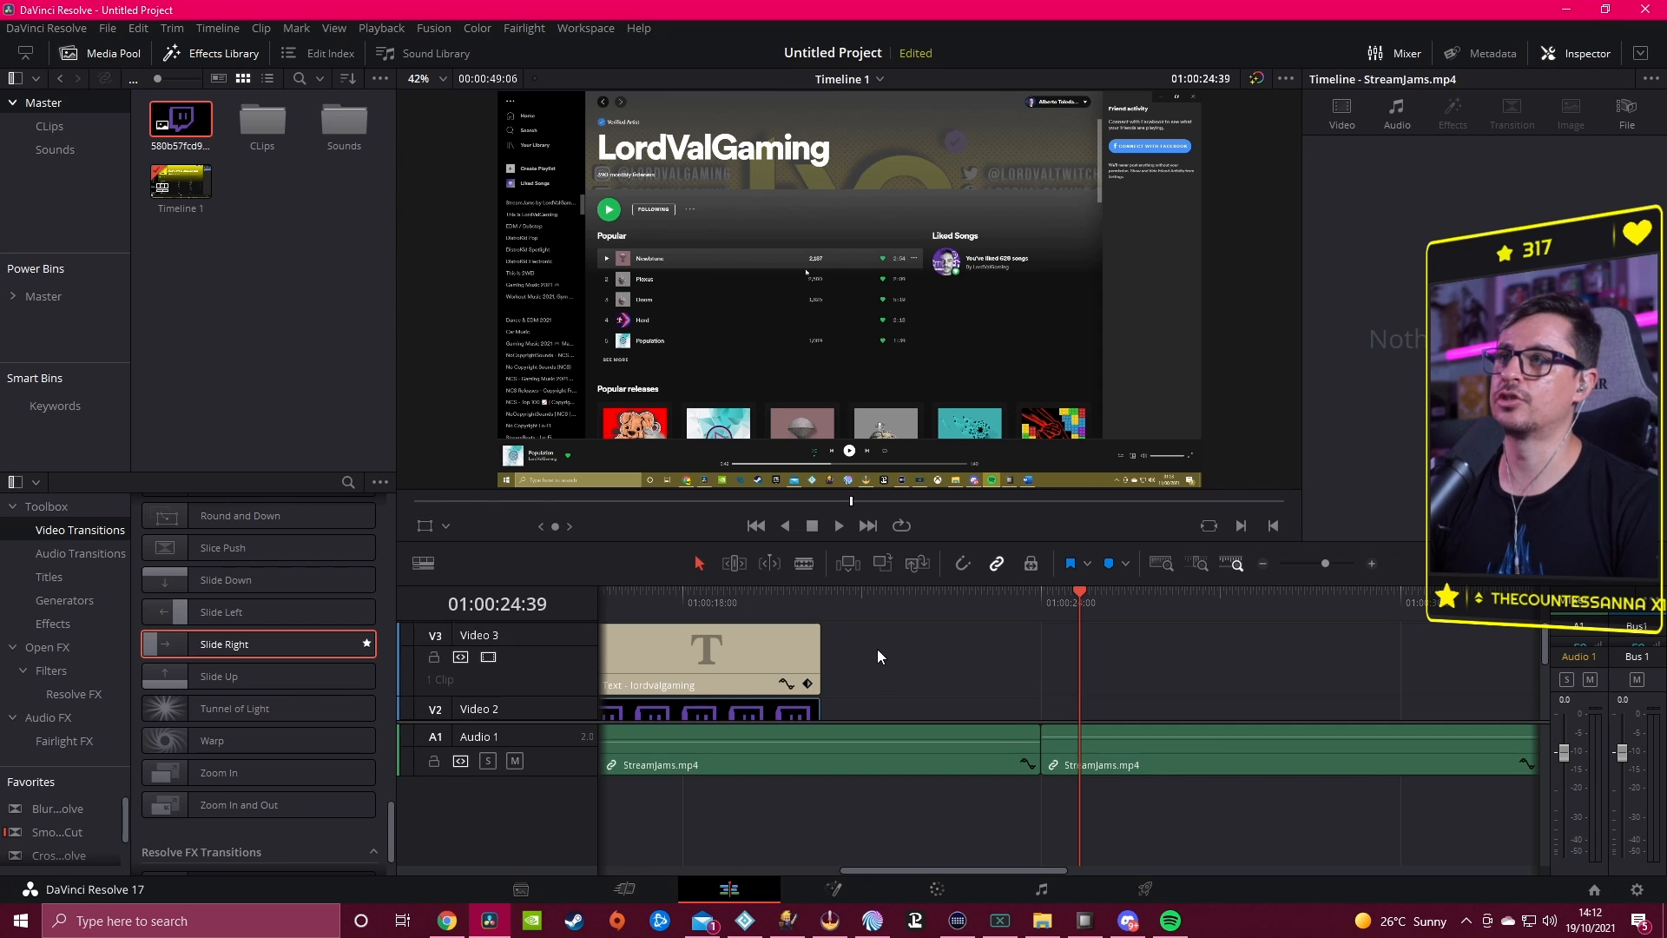
pyautogui.click(1262, 564)
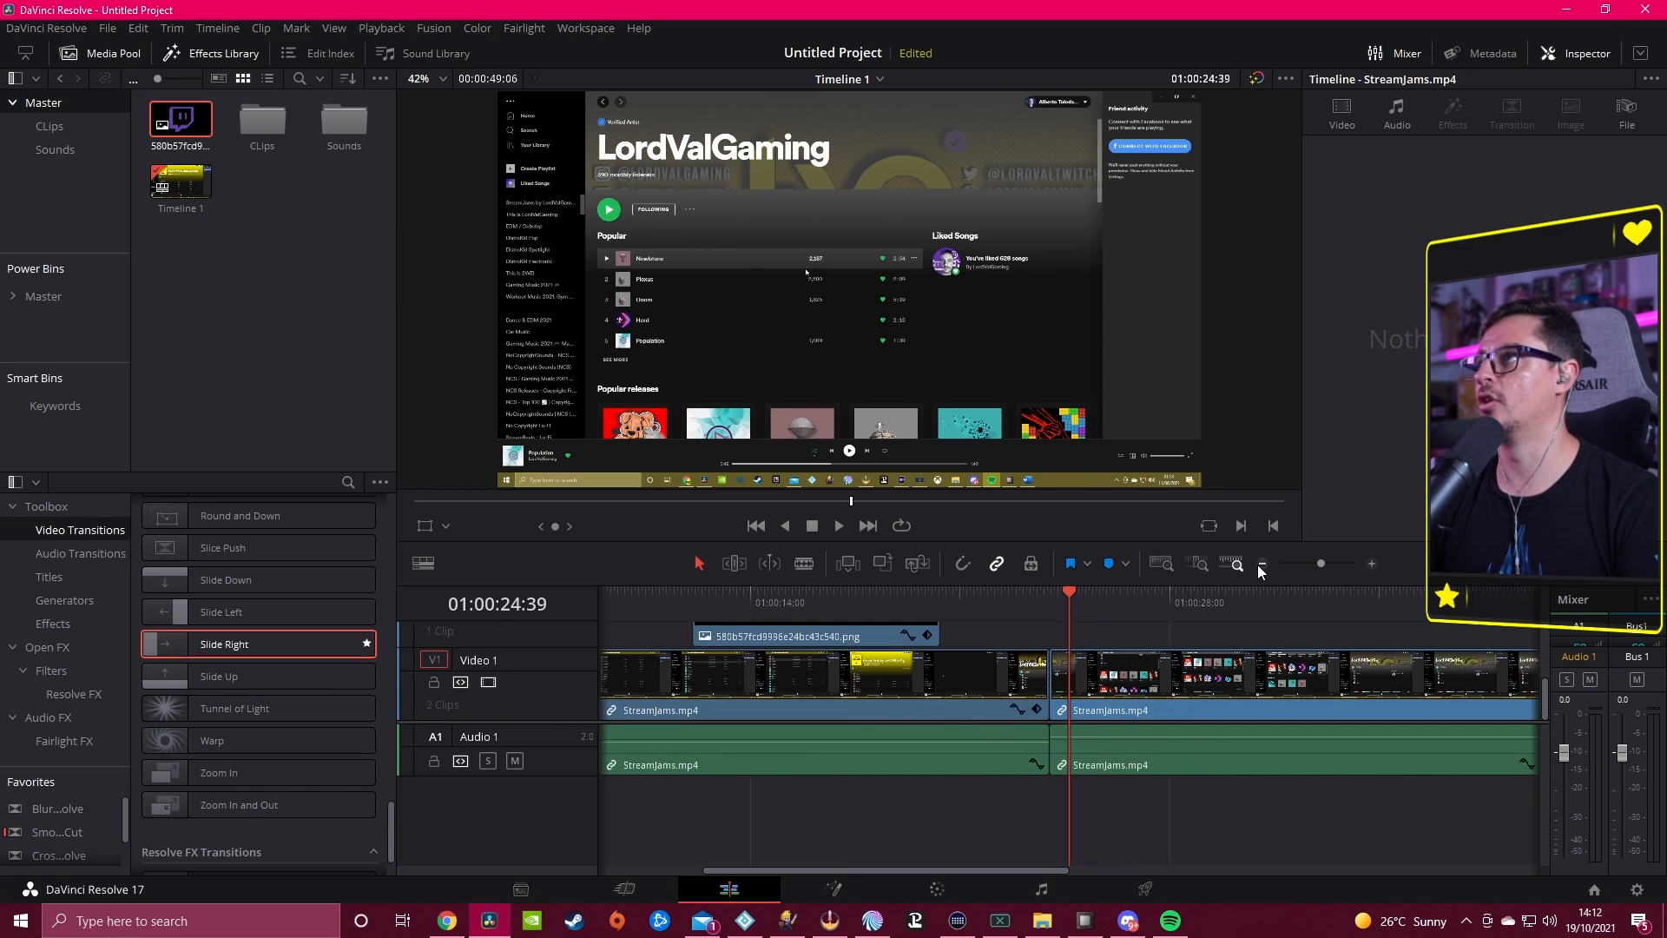
pyautogui.click(1262, 564)
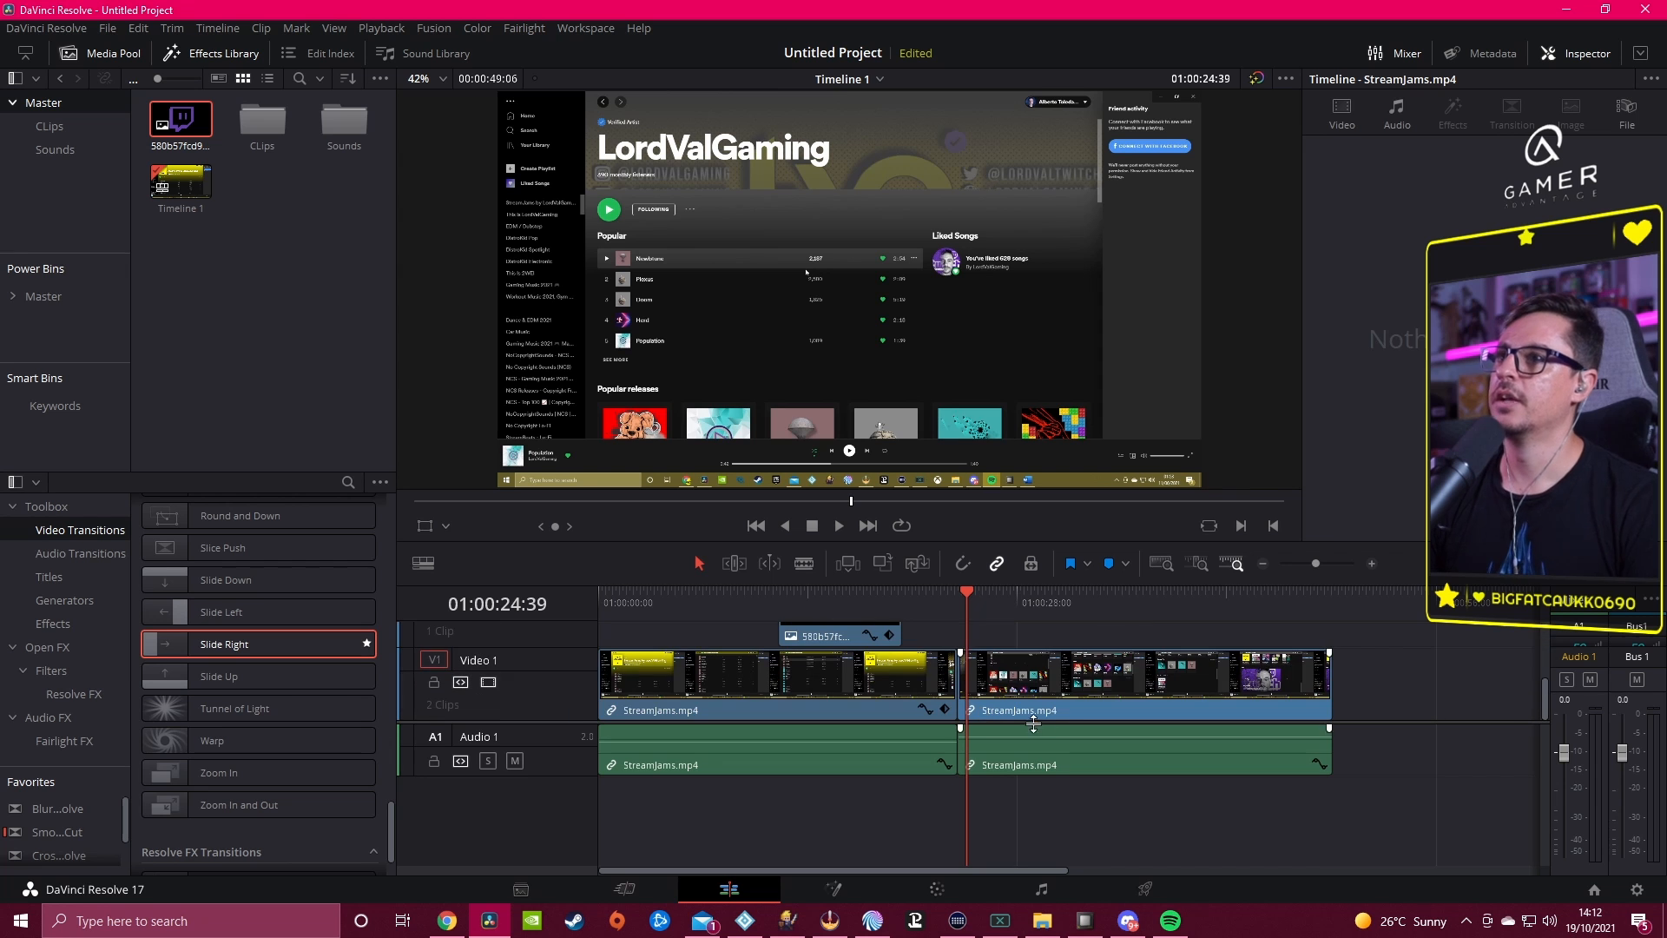
pyautogui.click(1266, 563)
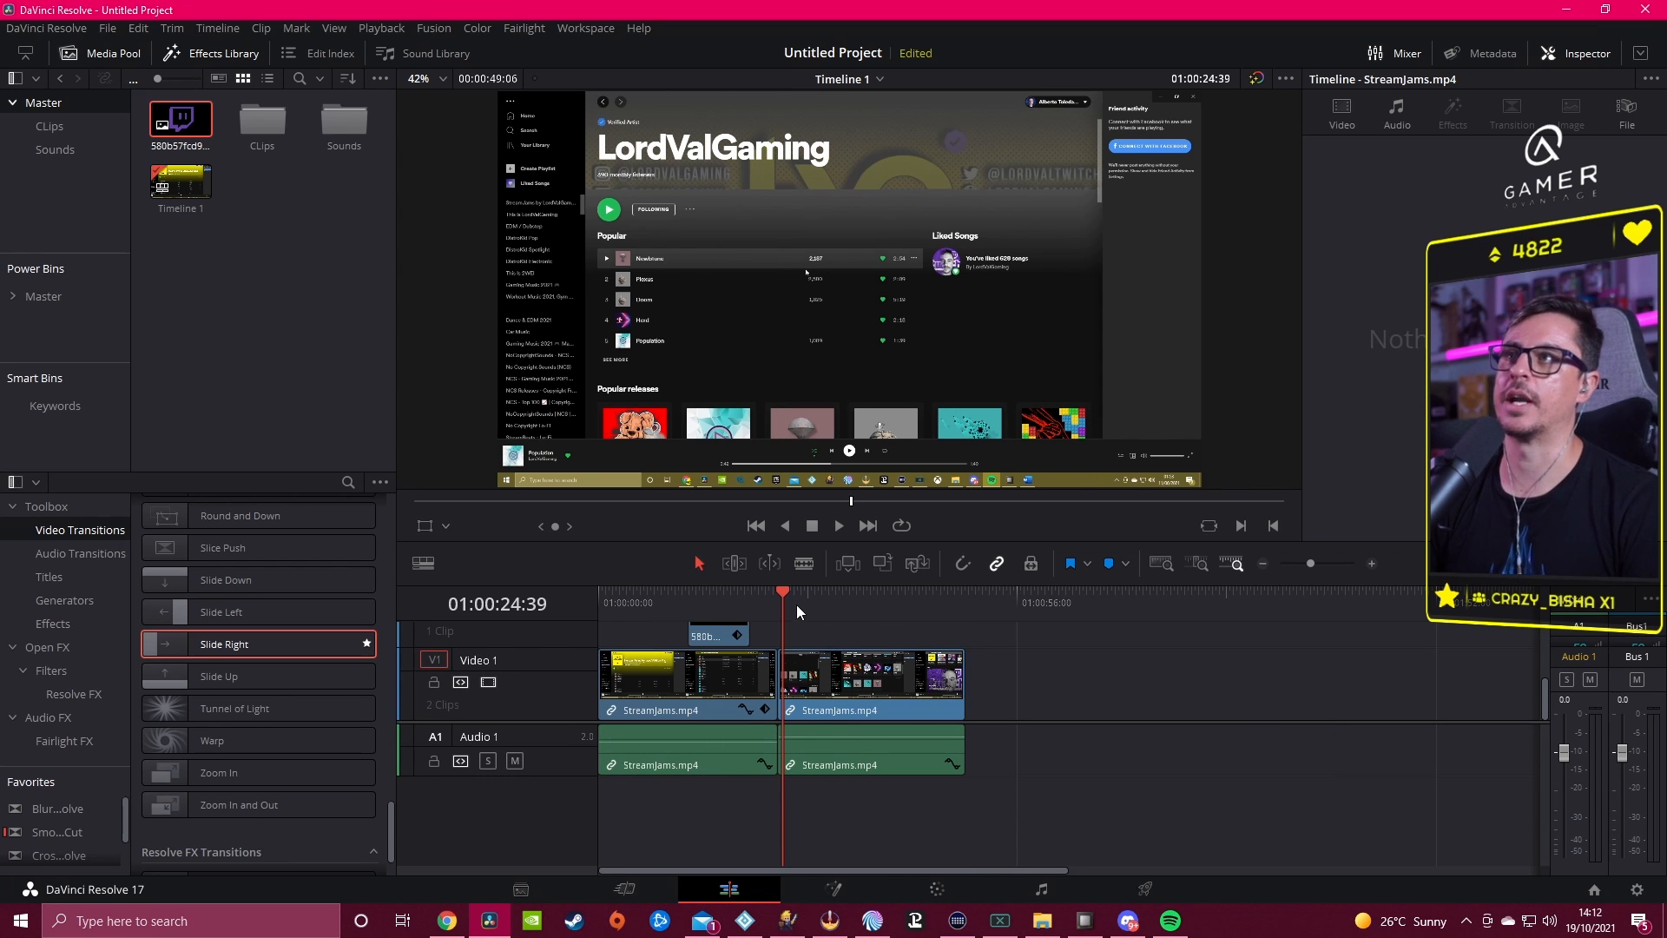
pyautogui.moveTo(796, 605); pyautogui.dragTo(839, 606)
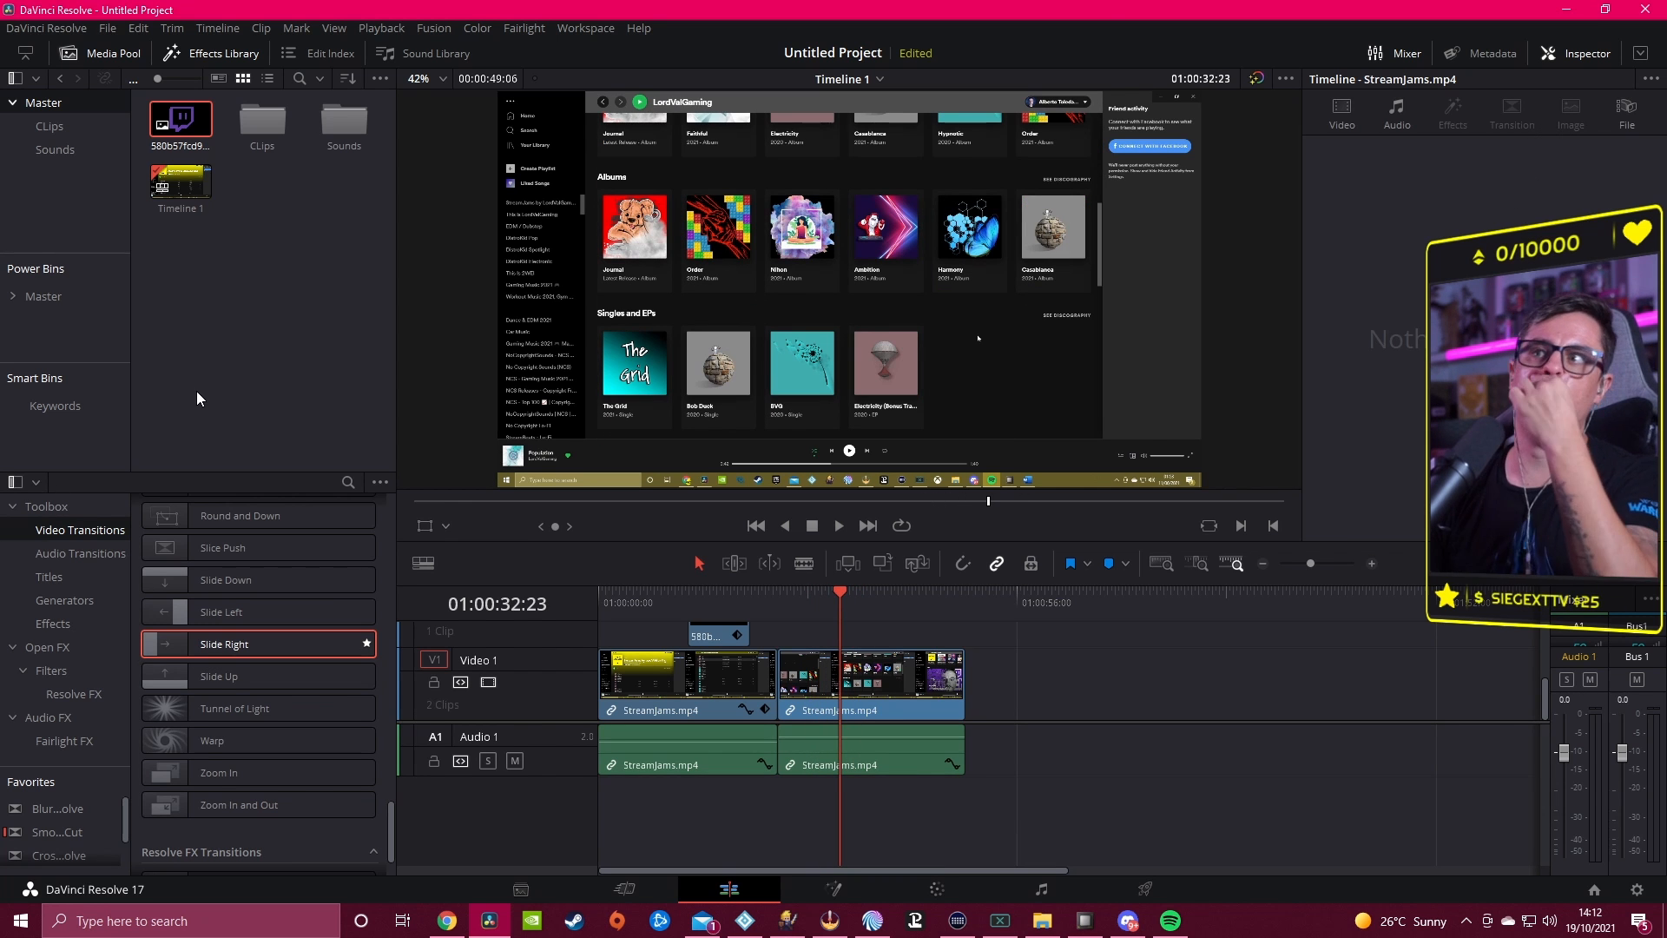
# Step: Show the Media page, slightly shorten the end of the text title on the Cut page, and check it on the Edit page
pyautogui.click(532, 899)
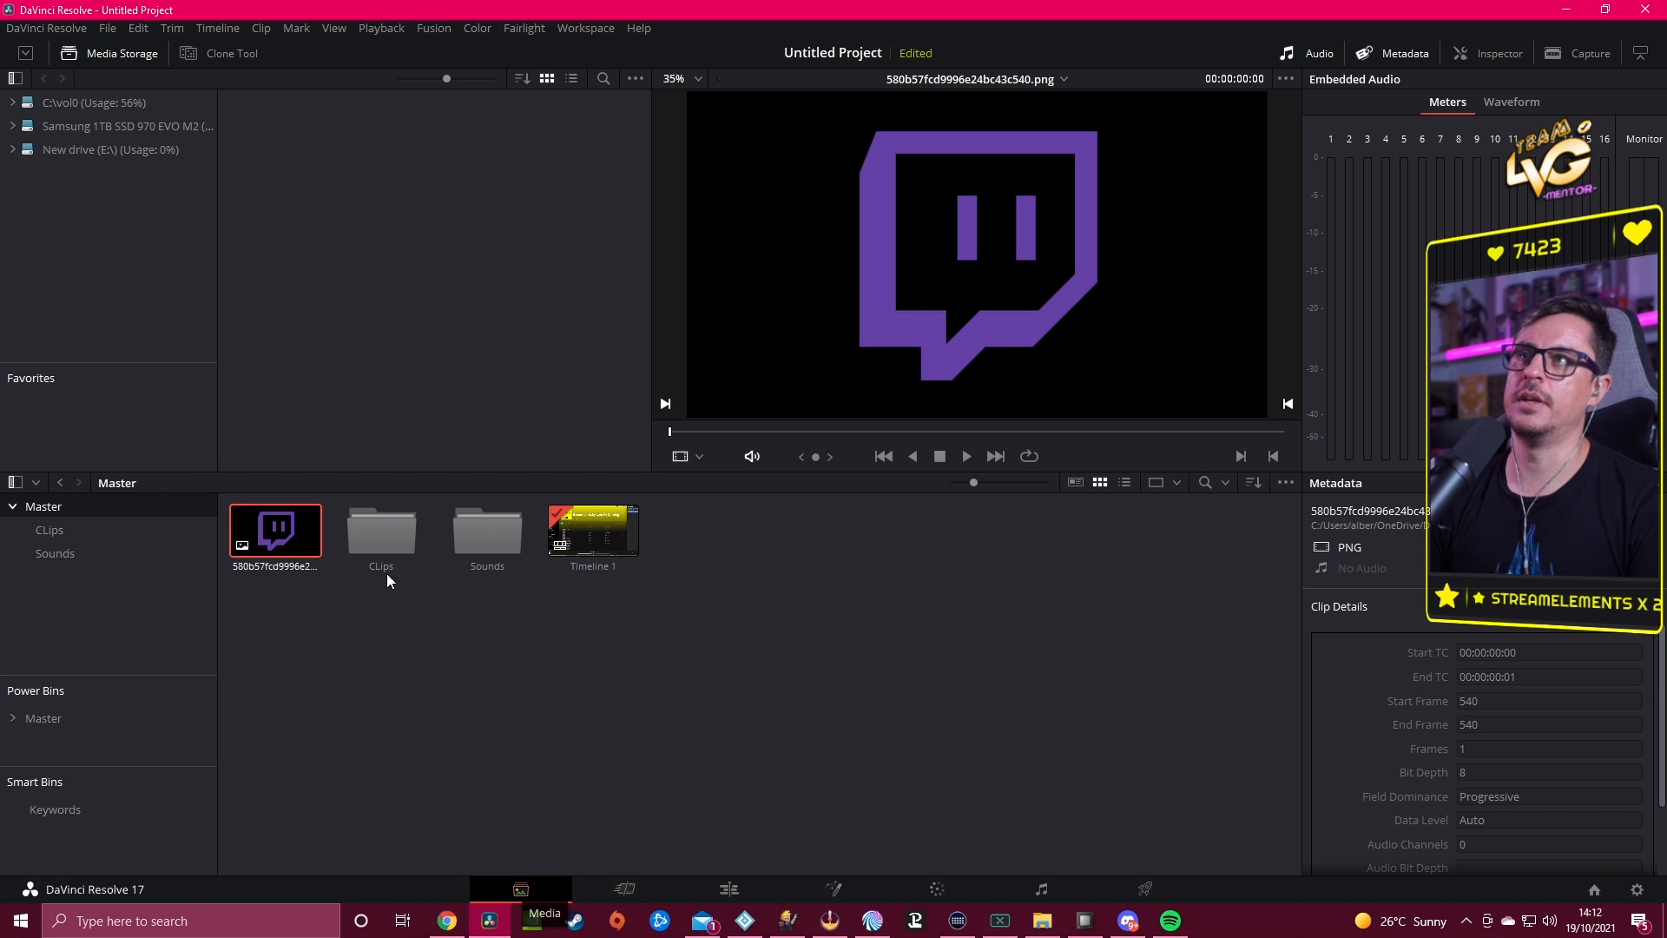
pyautogui.click(629, 894)
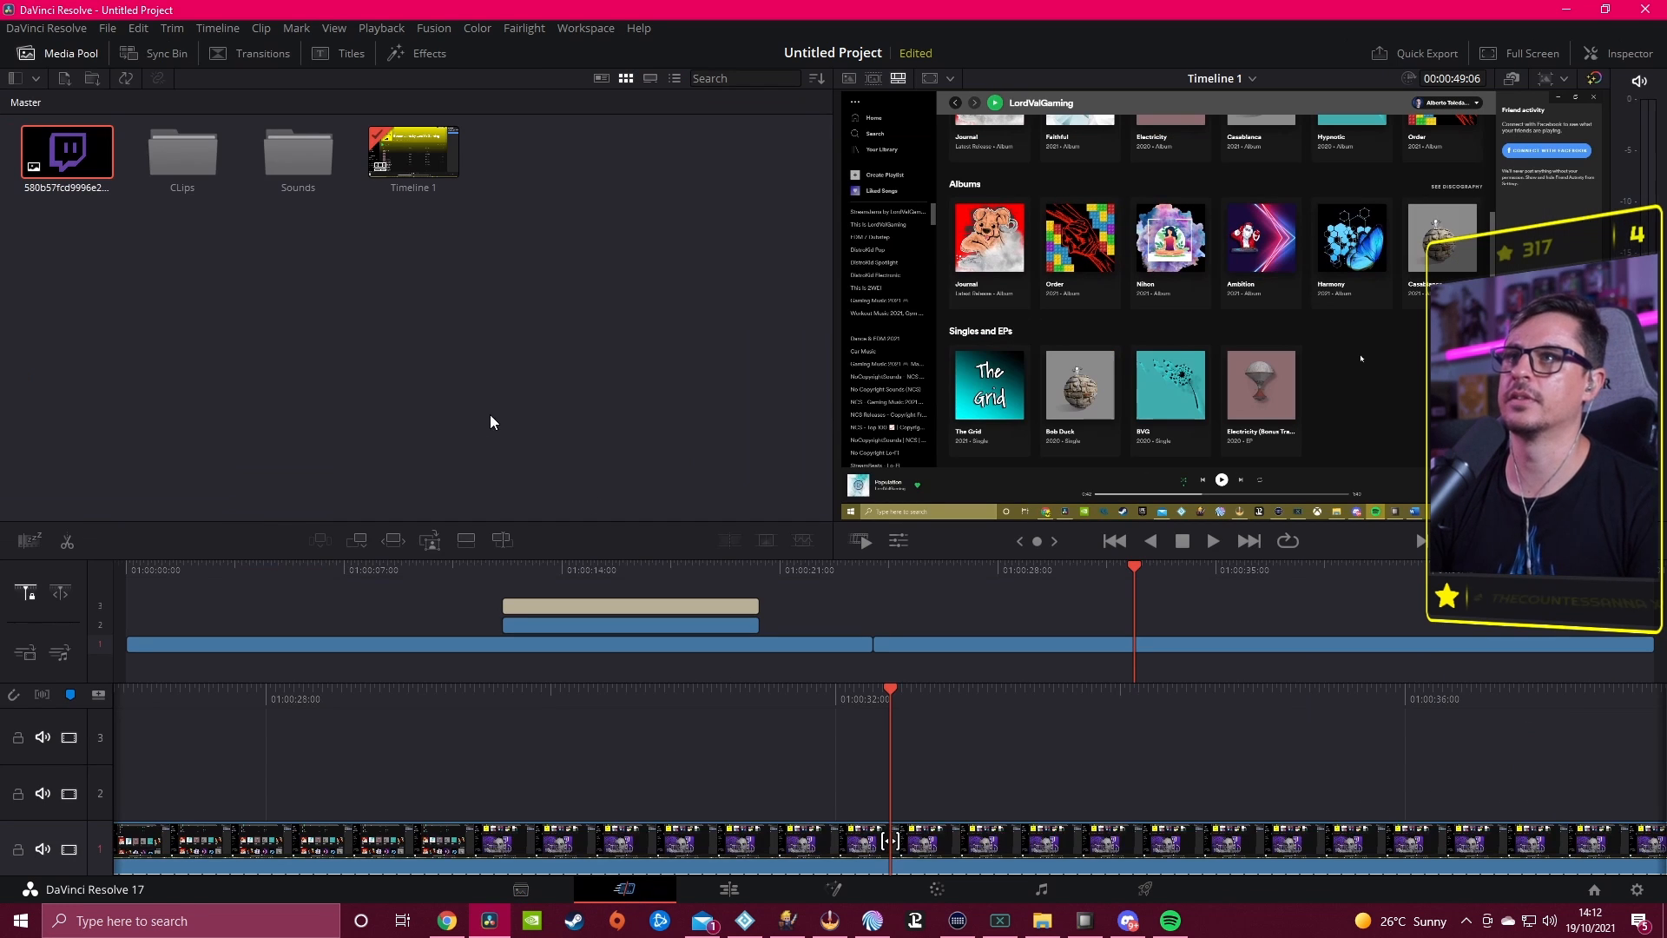
pyautogui.click(612, 608)
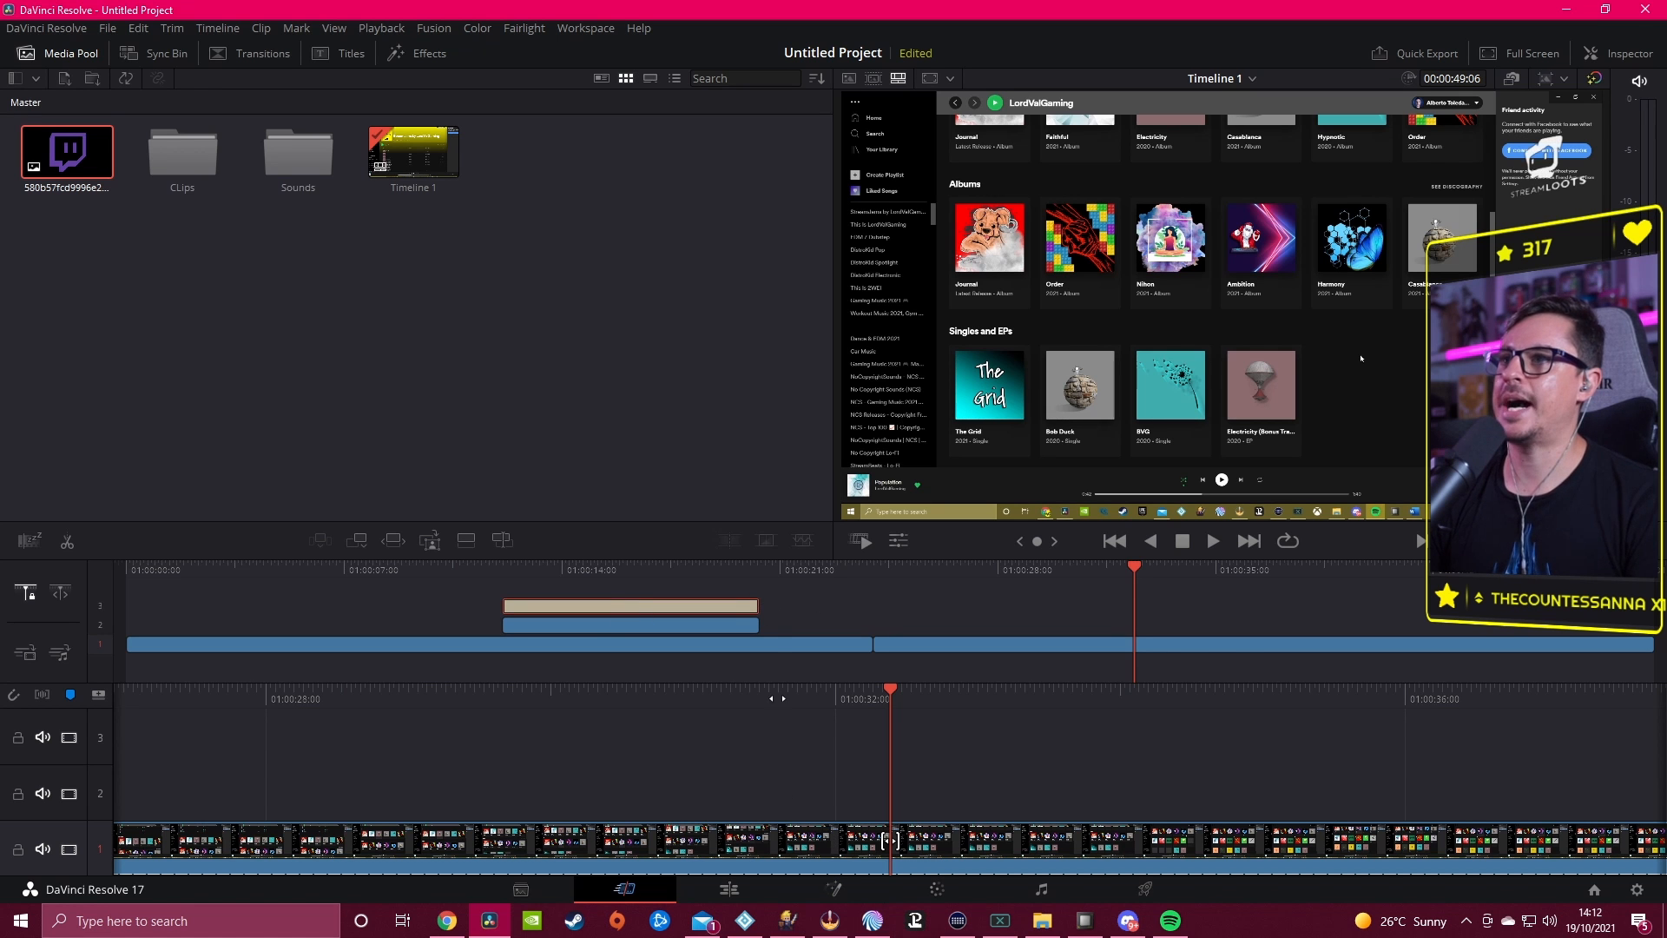
pyautogui.moveTo(762, 608)
pyautogui.mouseDown()
pyautogui.moveTo(681, 607)
pyautogui.moveTo(787, 612)
pyautogui.moveTo(755, 614)
pyautogui.mouseUp()
pyautogui.click(745, 892)
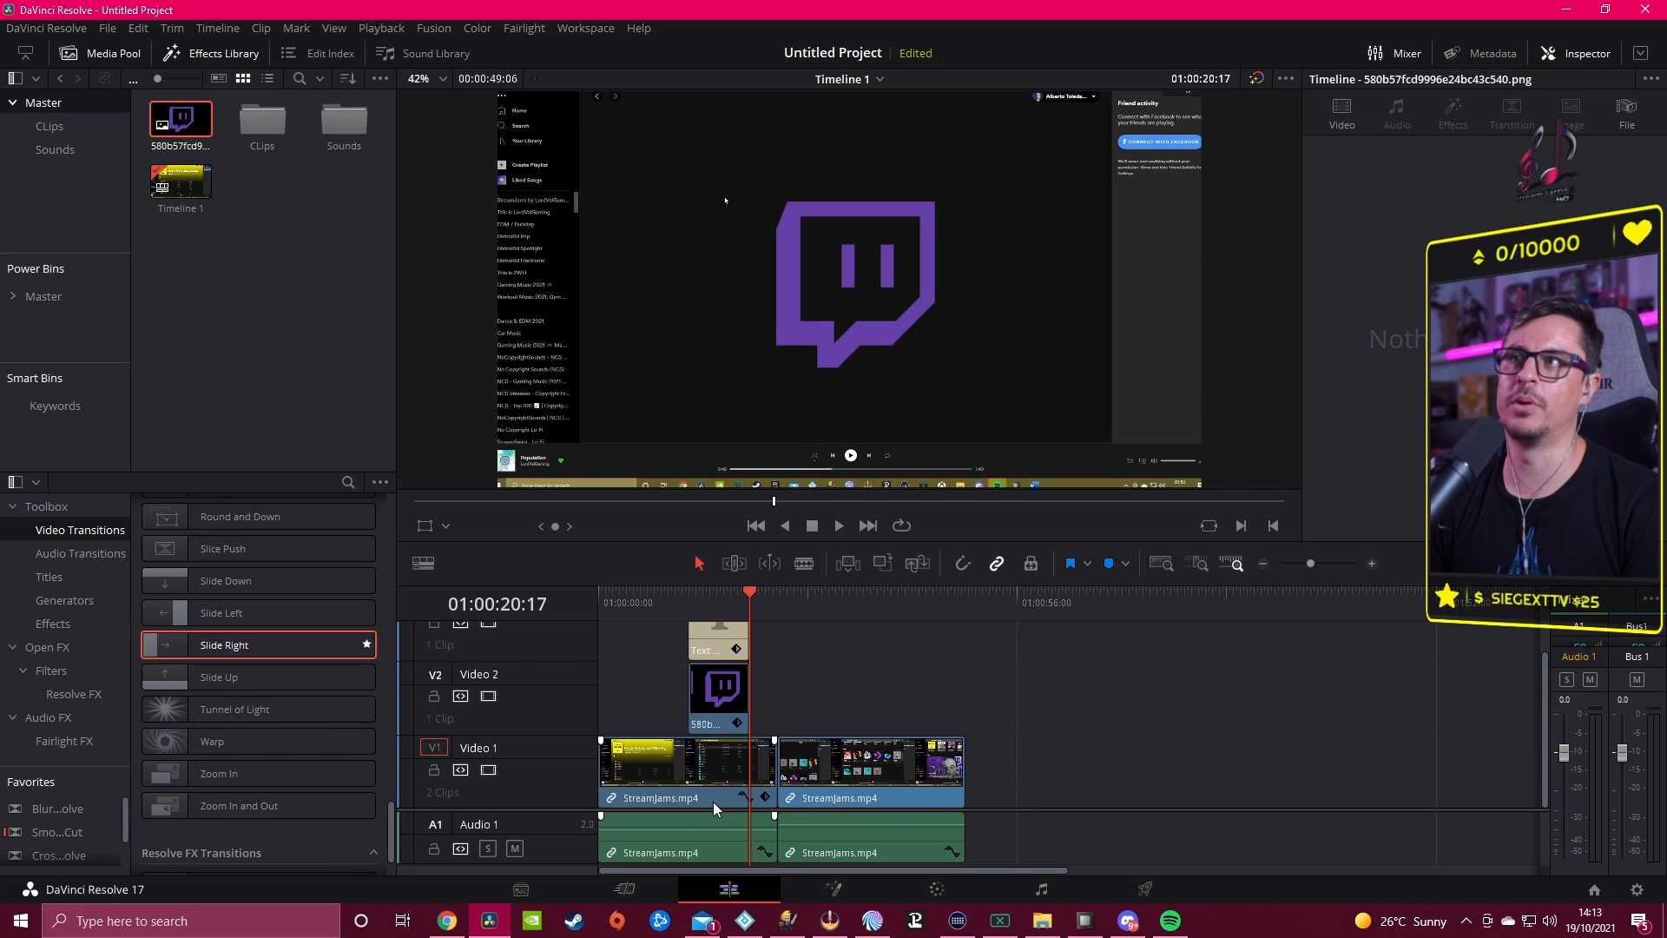
pyautogui.click(625, 889)
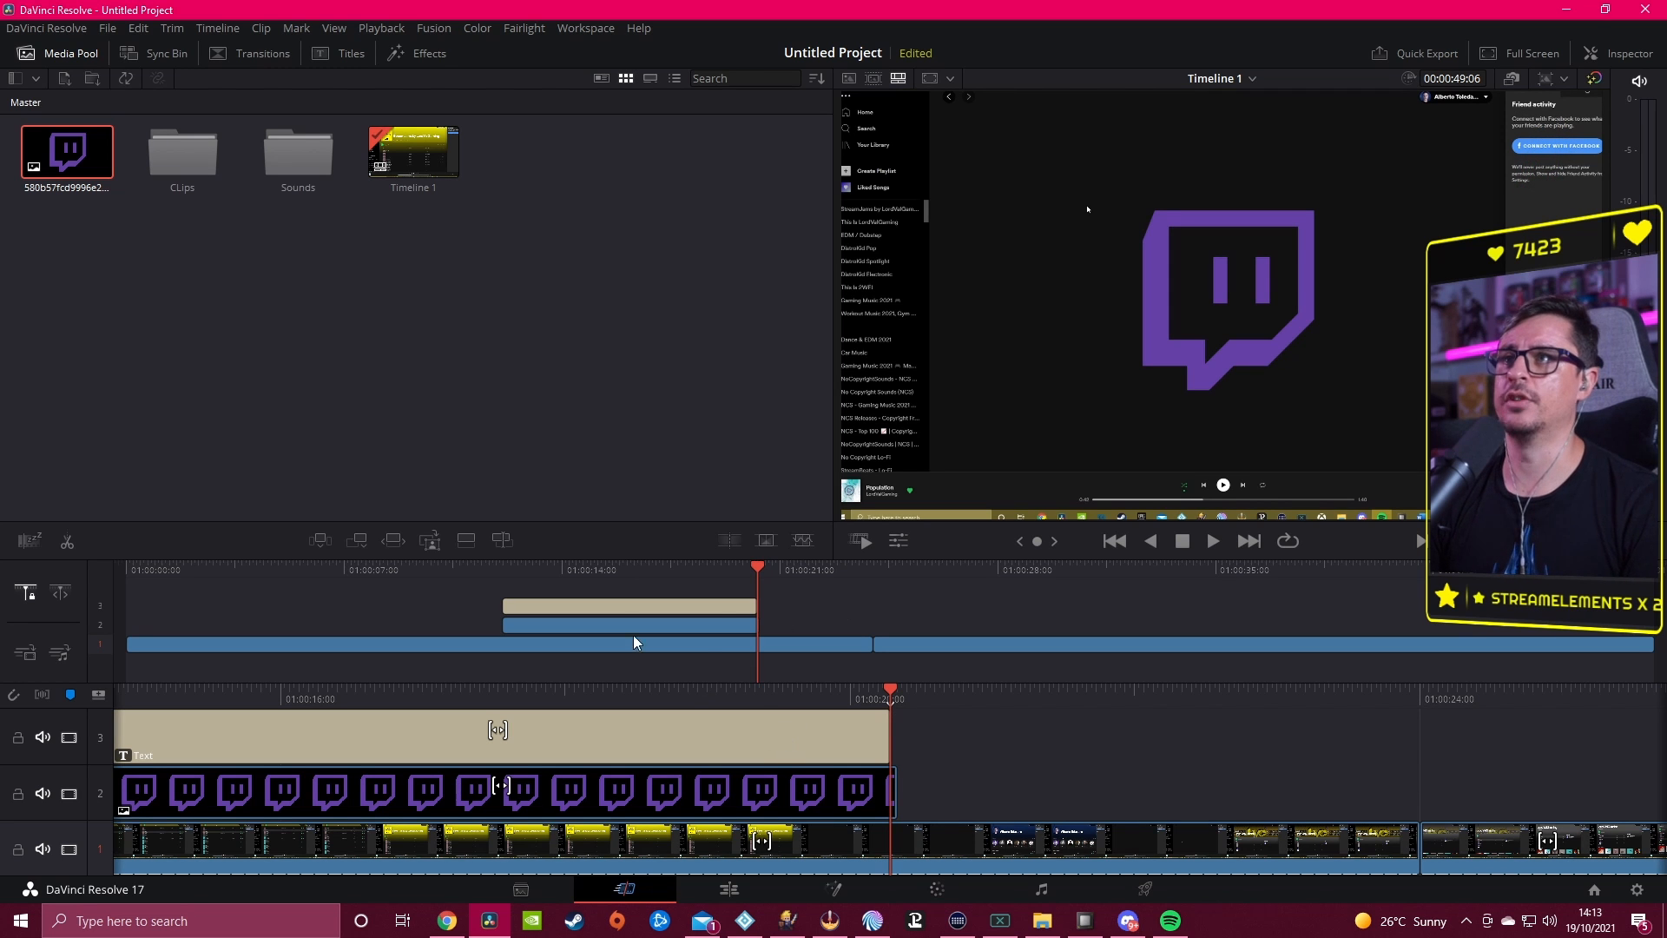
# Step: Move the Cut page playhead past the title to 01:00:21:38 and widen the viewer area
pyautogui.moveTo(763, 562); pyautogui.dragTo(753, 607)
pyautogui.click(757, 614)
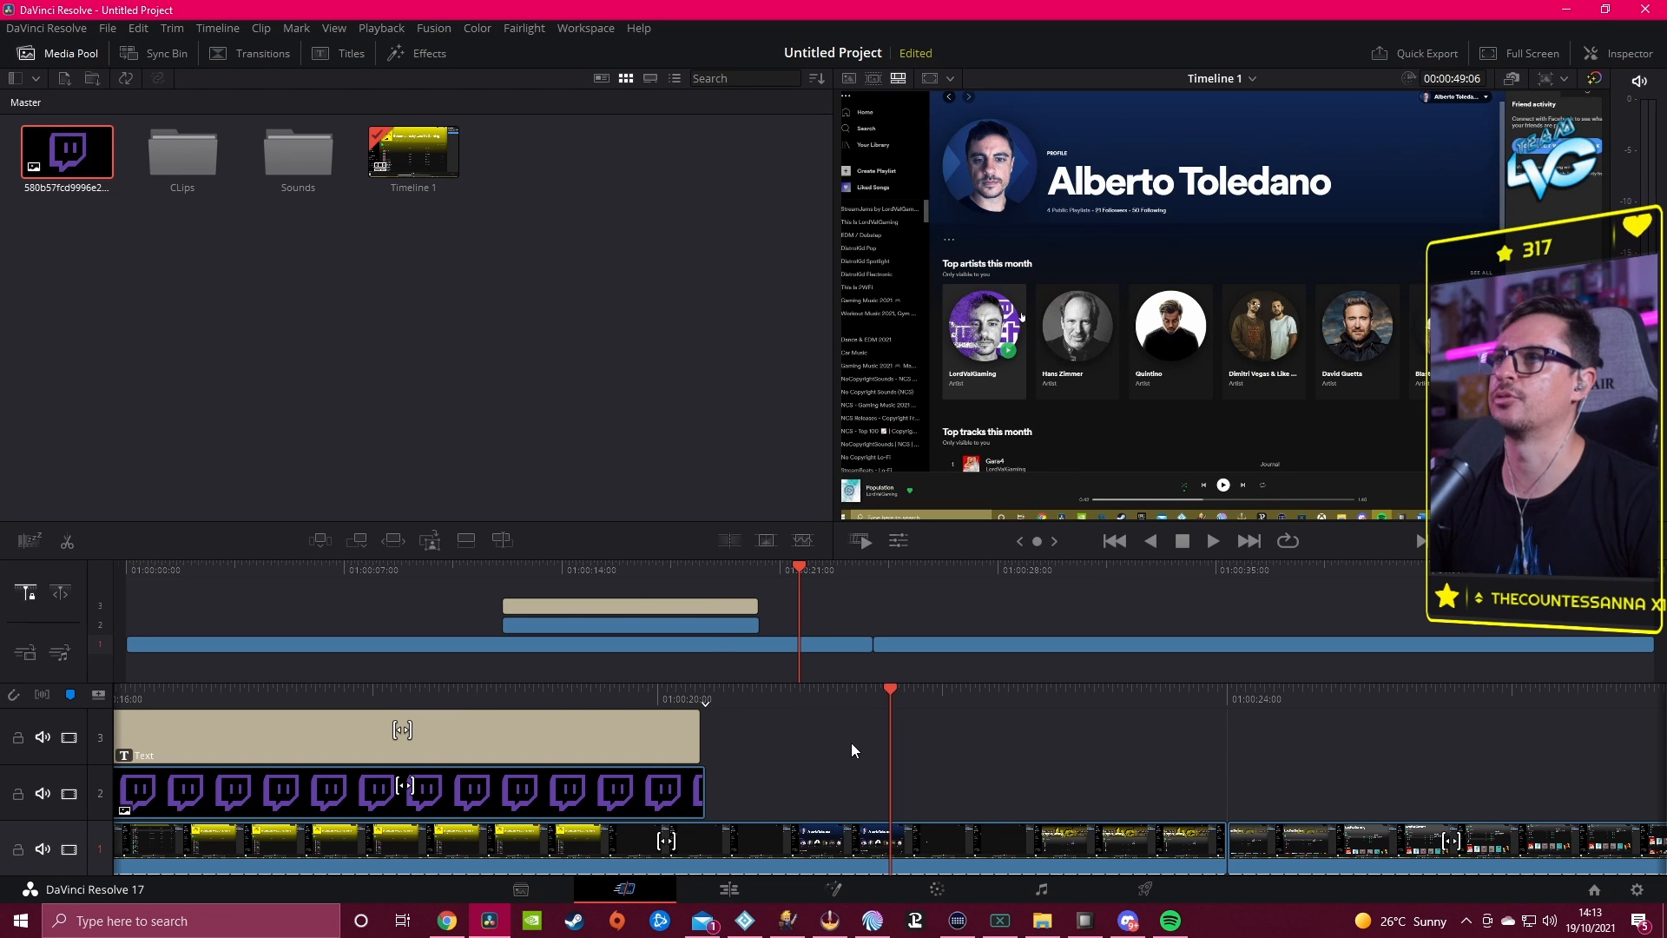
pyautogui.moveTo(836, 351); pyautogui.dragTo(339, 372)
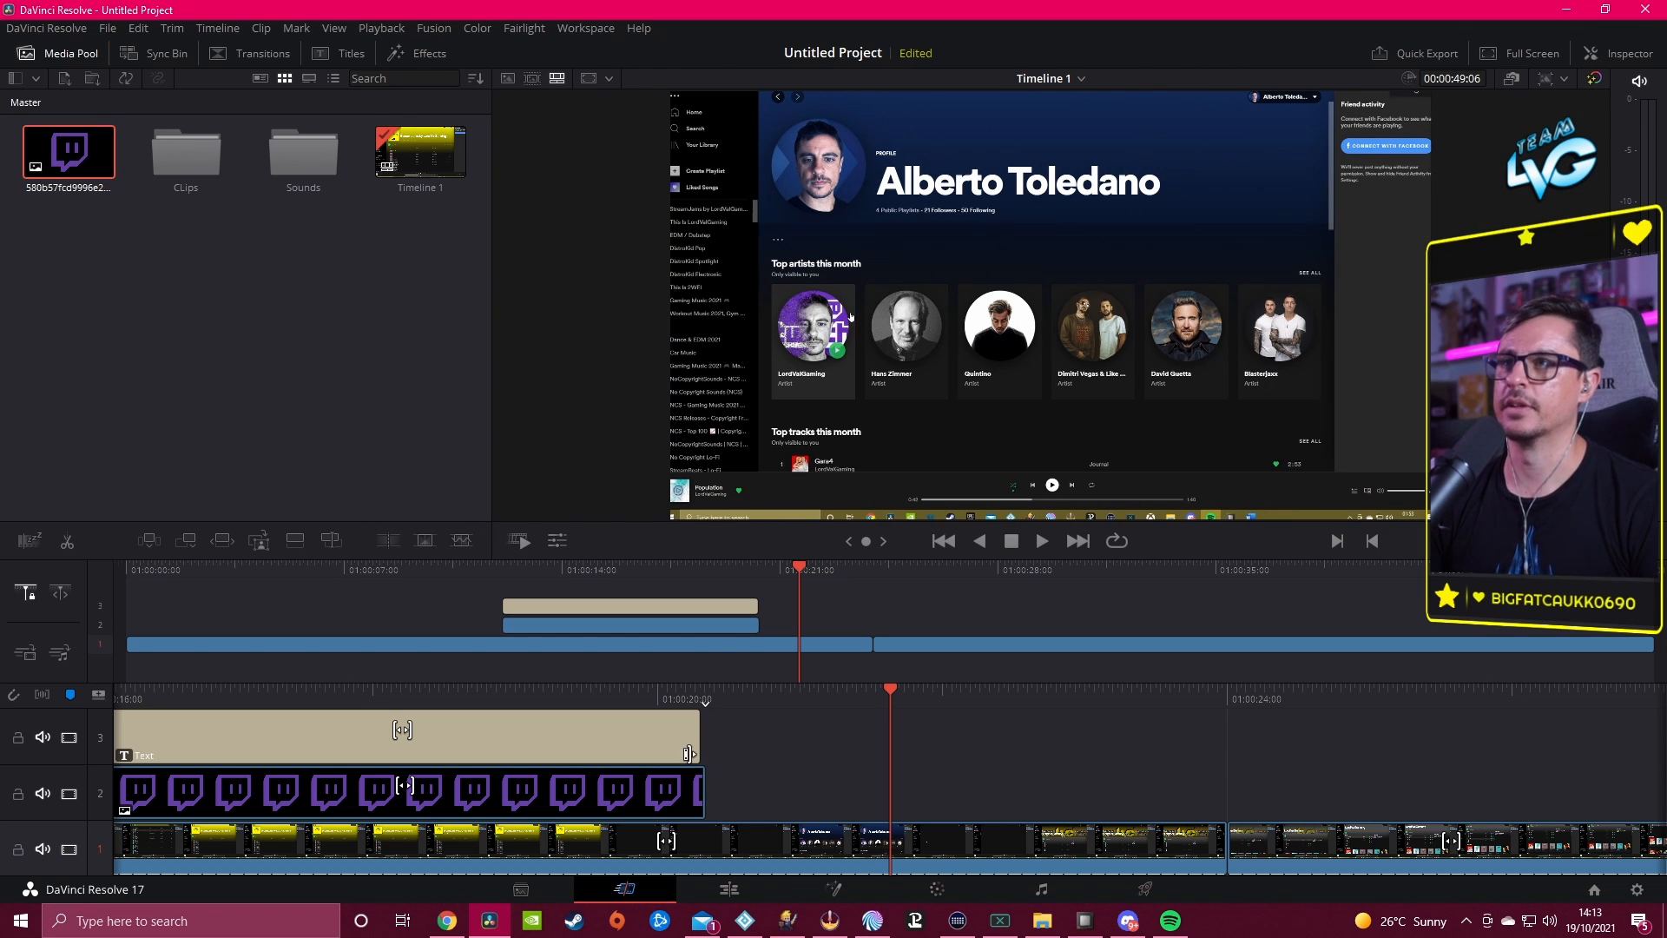
# Step: Extend the end of the text title on track 3 slightly past the Twitch logo clip beneath it
pyautogui.click(731, 623)
pyautogui.click(220, 645)
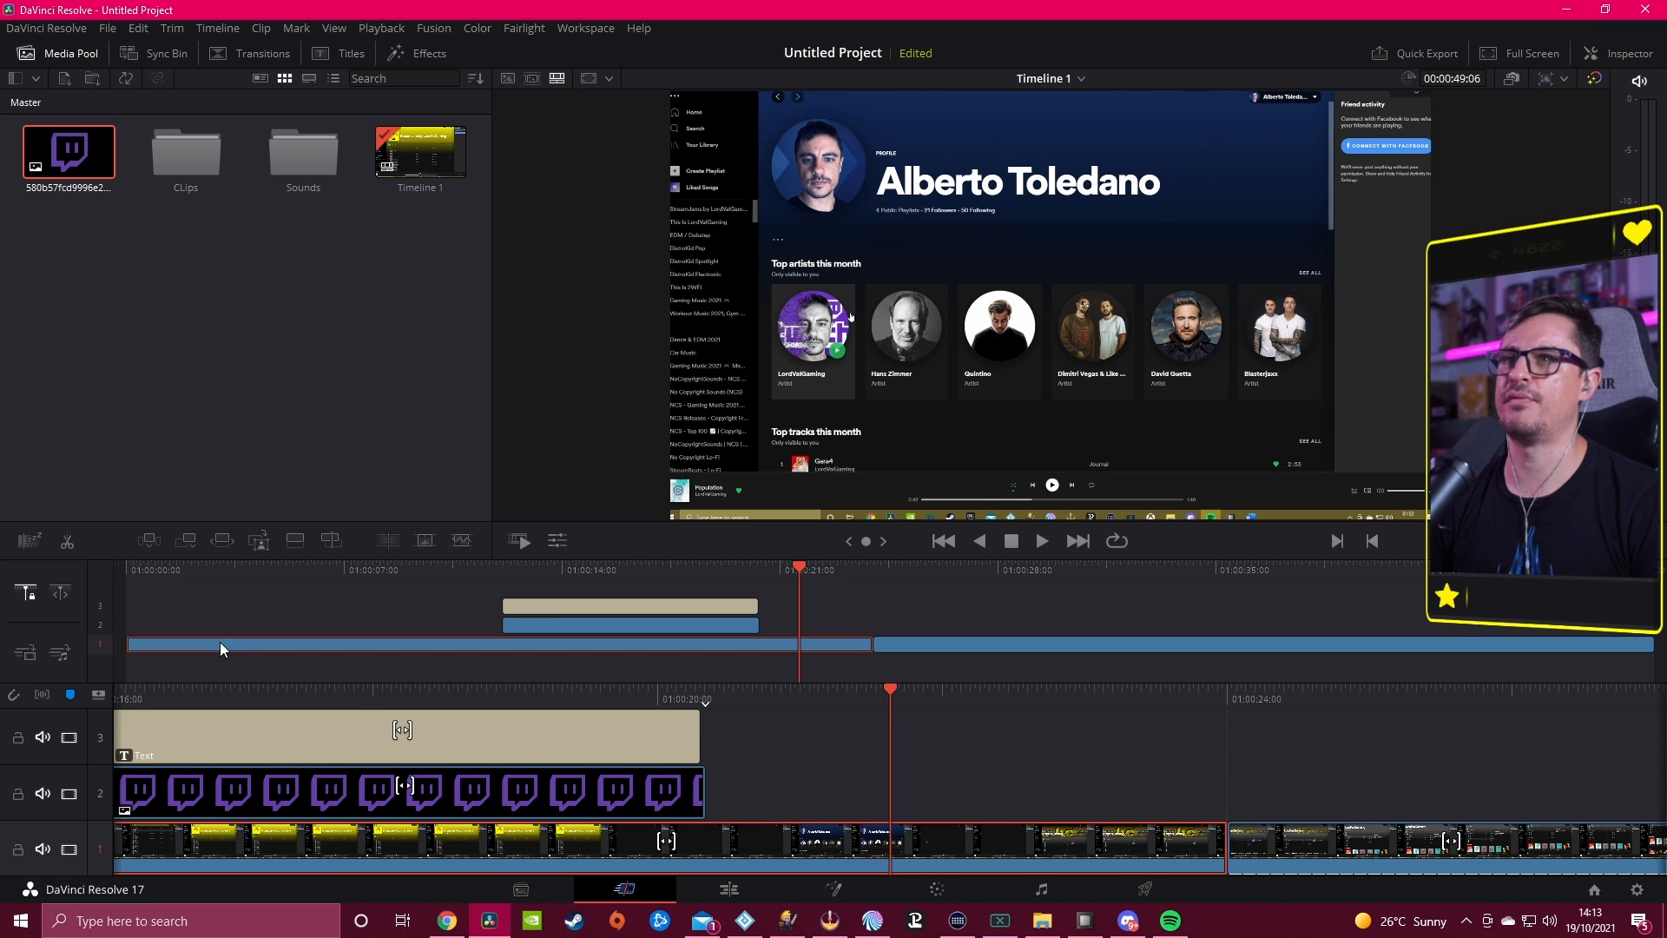
pyautogui.click(571, 623)
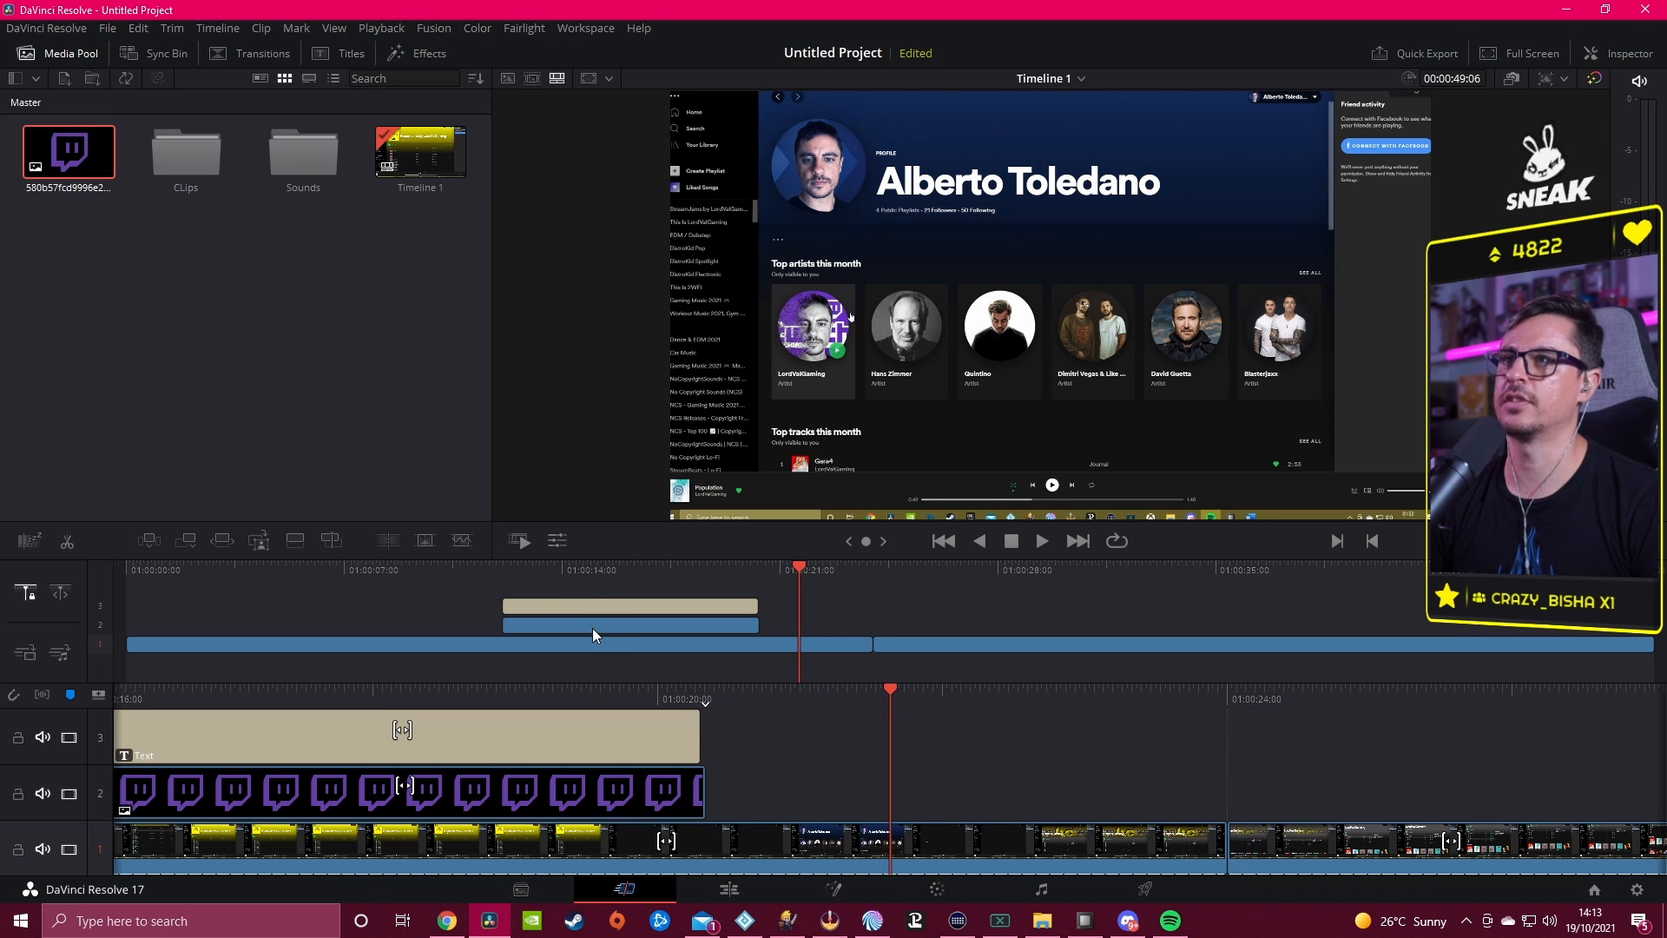
pyautogui.moveTo(757, 606)
pyautogui.mouseDown()
pyautogui.moveTo(777, 606)
pyautogui.moveTo(724, 608)
pyautogui.moveTo(764, 606)
pyautogui.mouseUp()
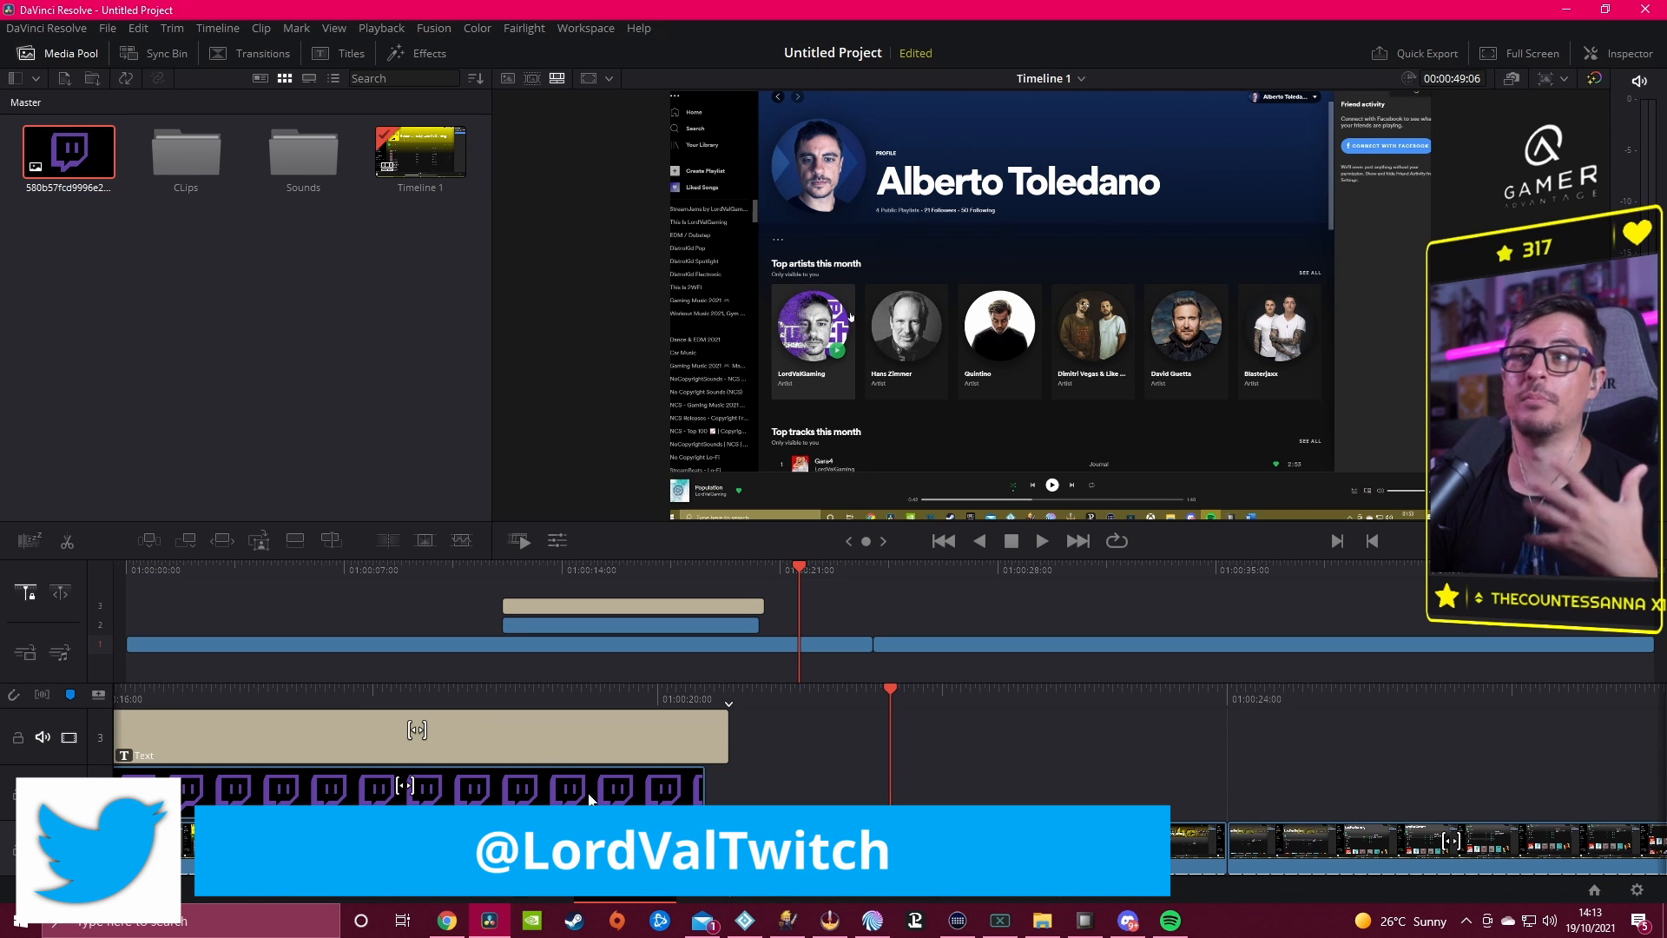
# Step: Look at the timeline on the Edit page and show the Fusion page for the StreamJams.mp4 clip
pyautogui.click(730, 894)
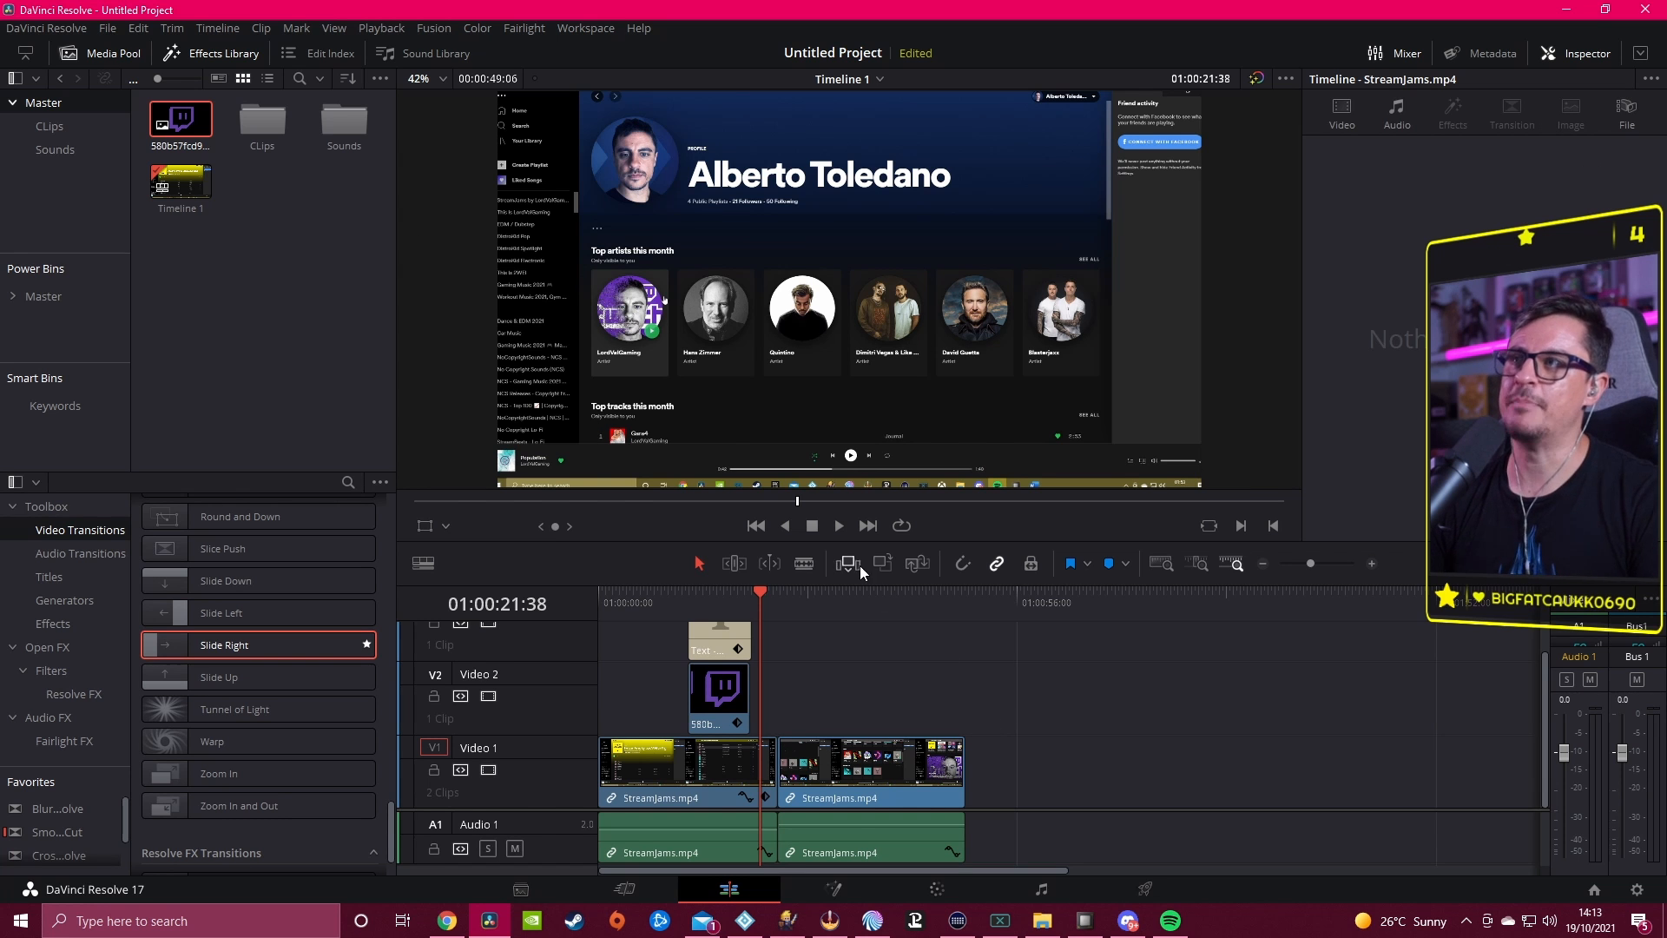
pyautogui.click(637, 764)
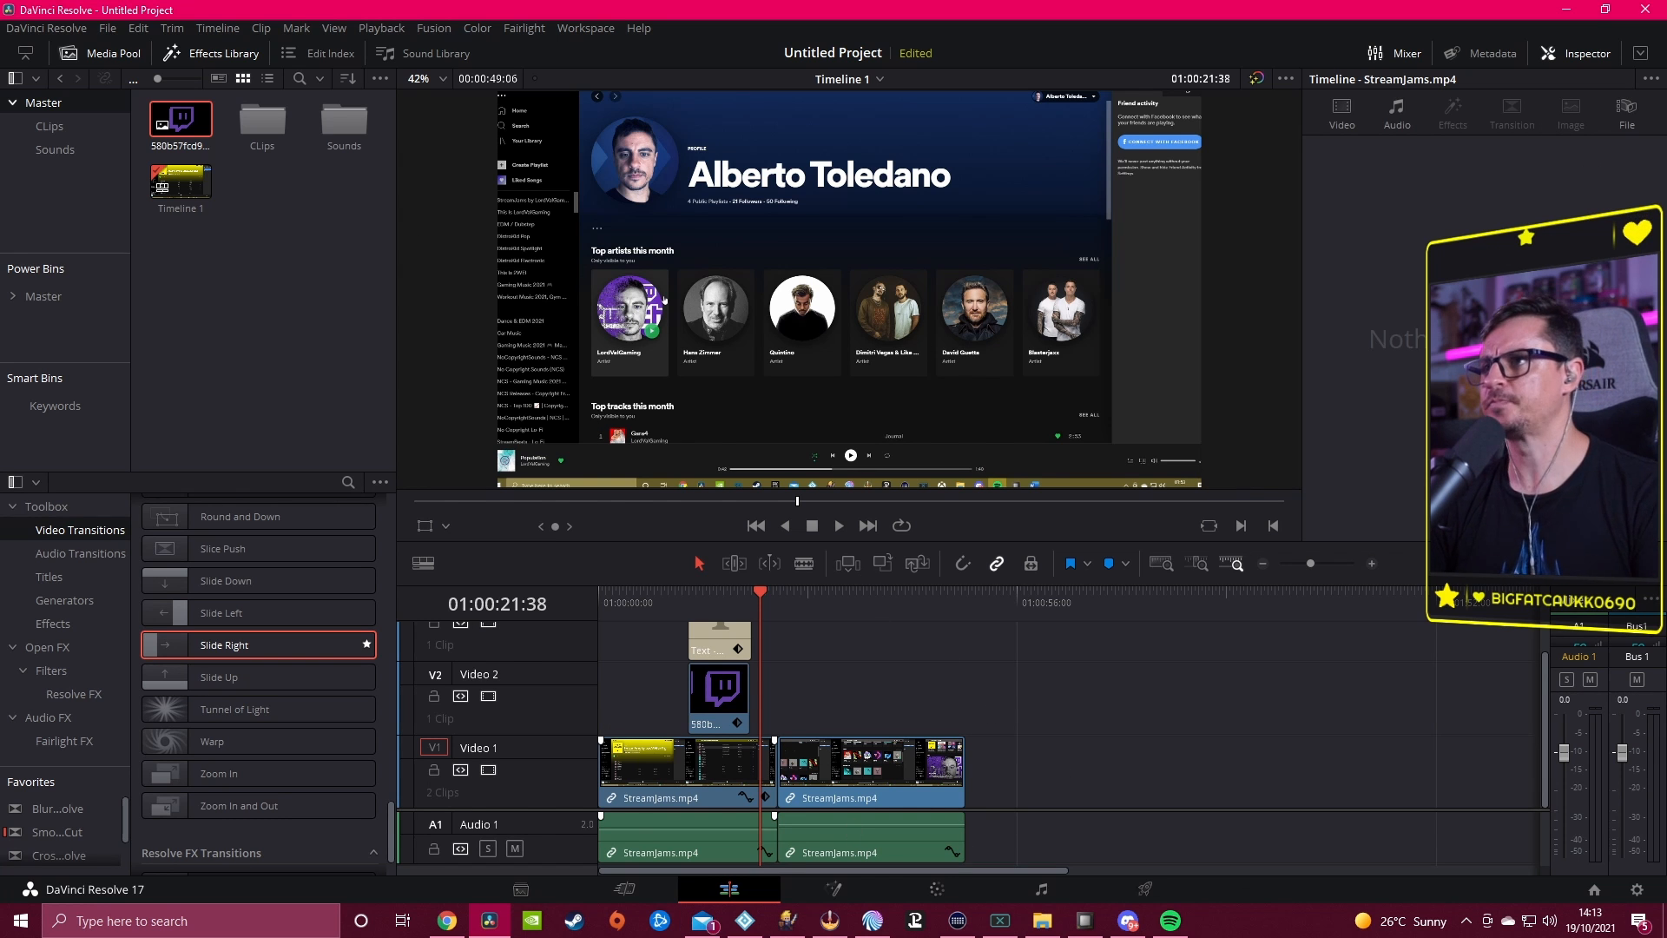
pyautogui.click(843, 887)
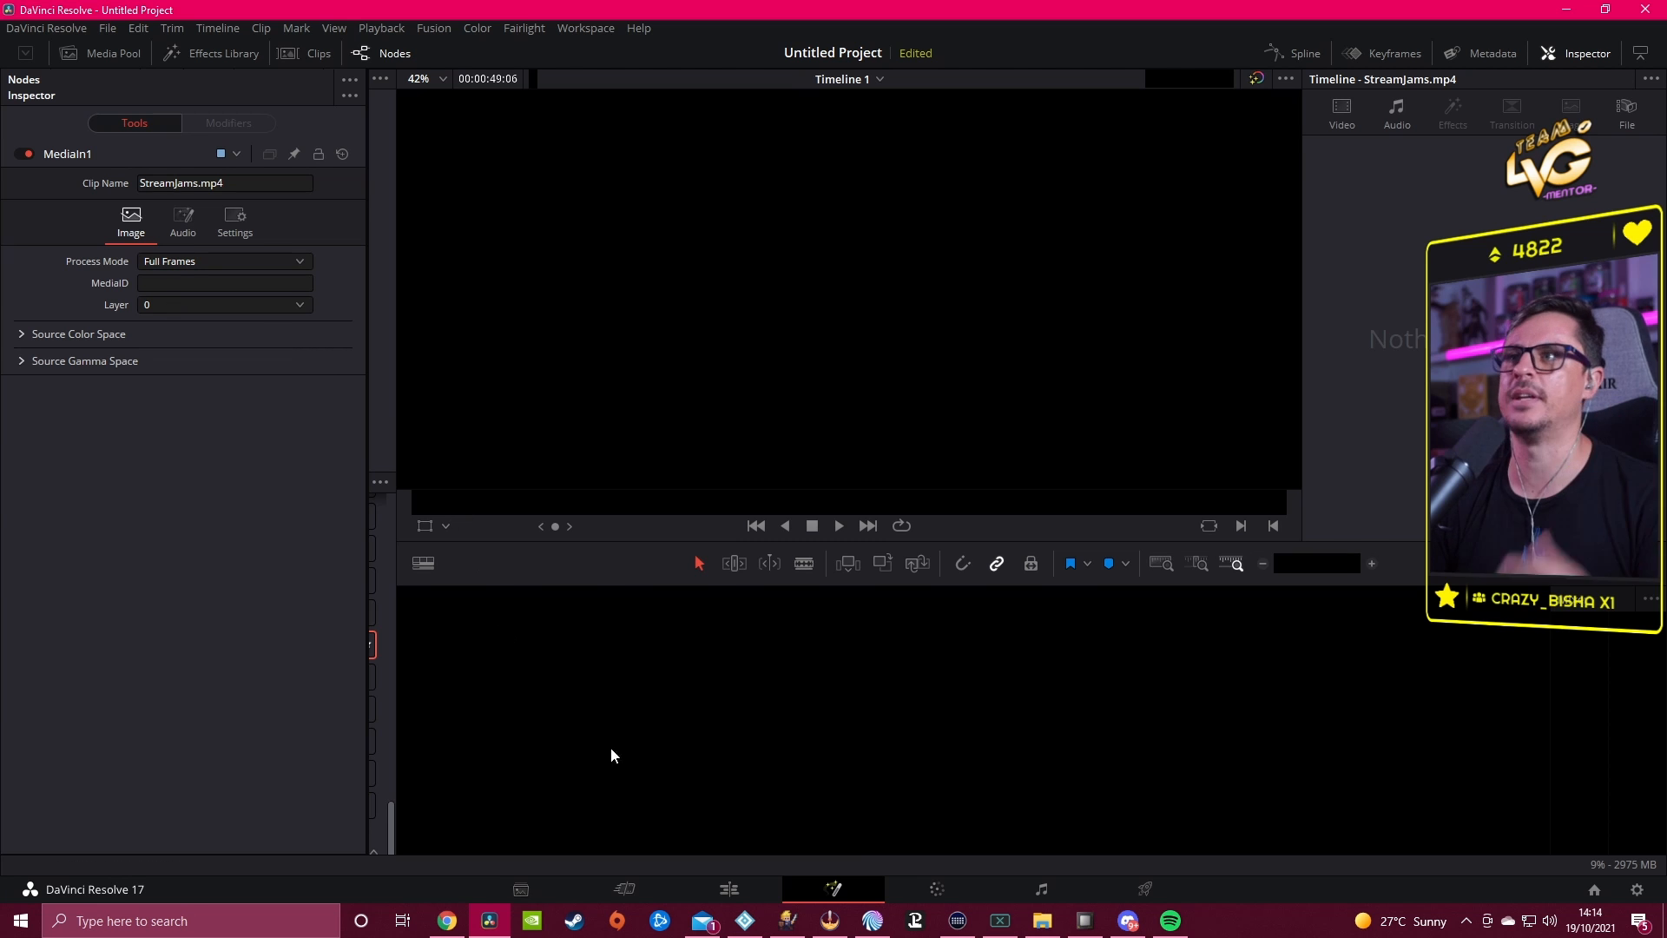
# Step: Open the Color page and add a corrector node to the first StreamJams.mp4 clip
pyautogui.click(937, 892)
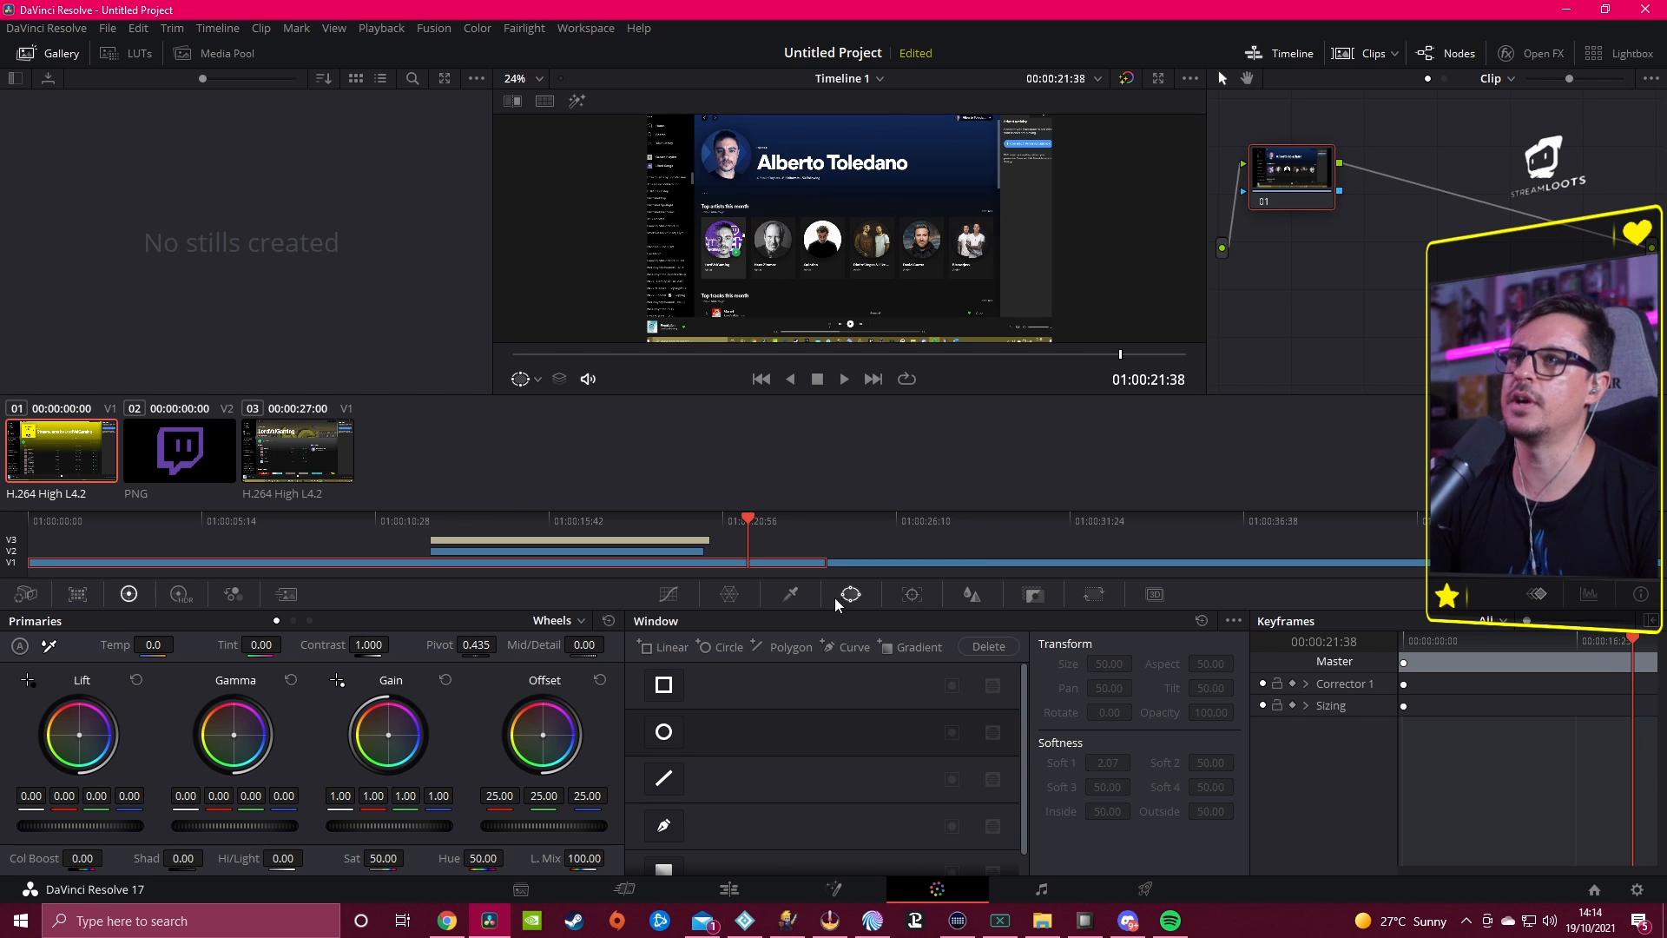
pyautogui.rightClick(1390, 235)
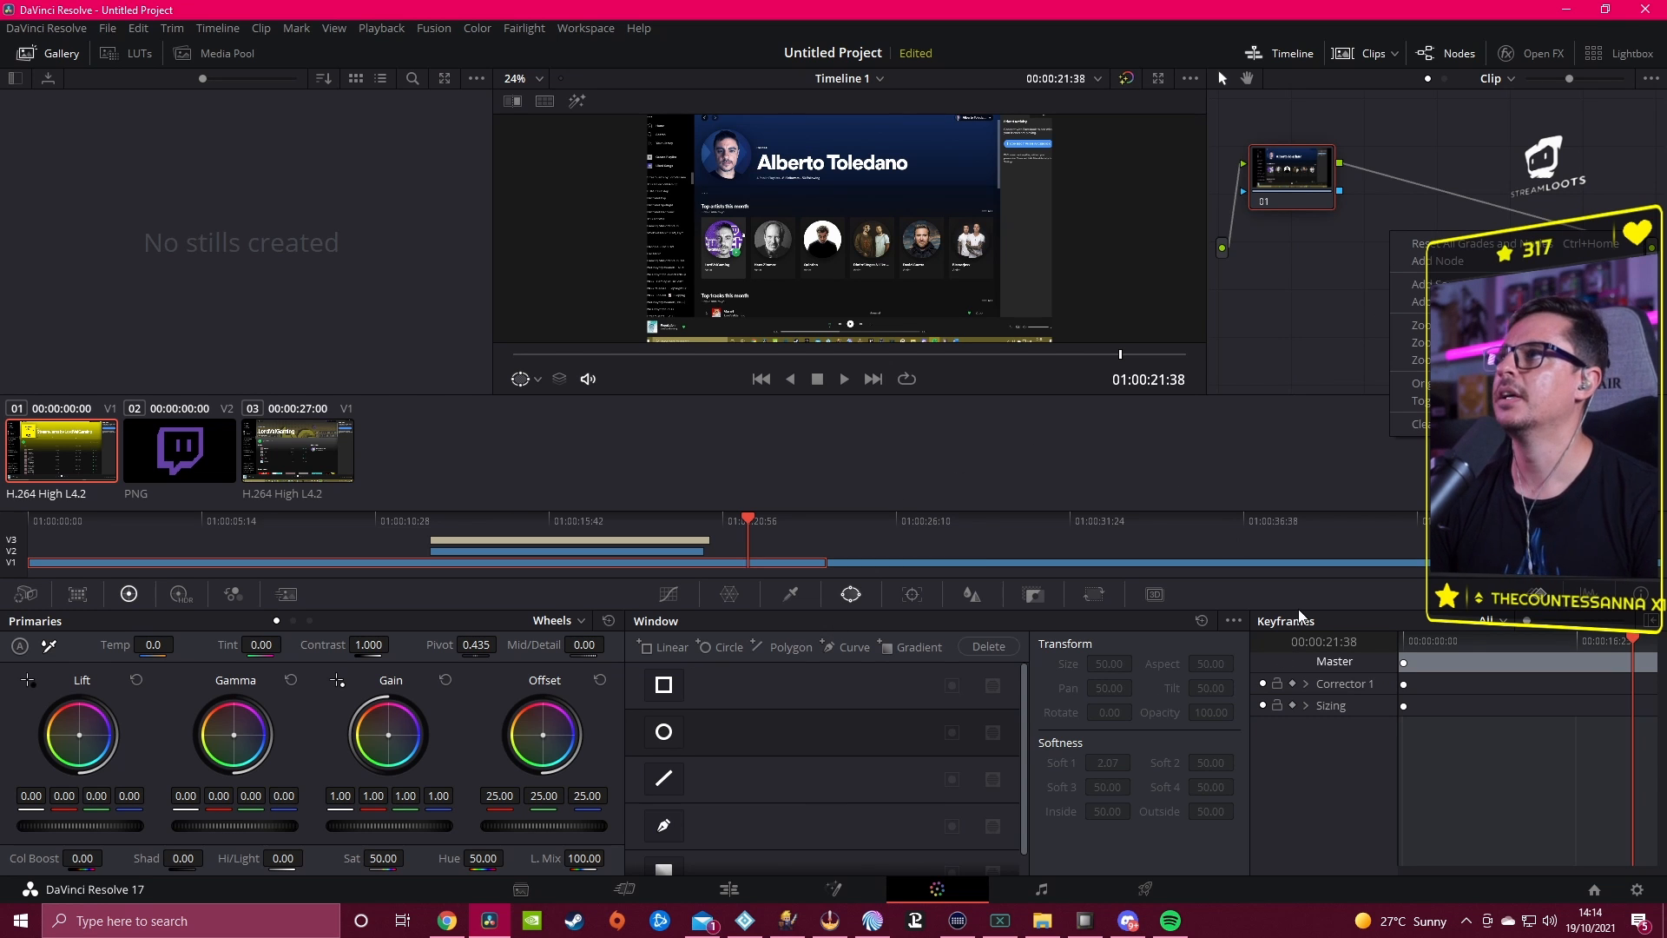
pyautogui.moveTo(1428, 263)
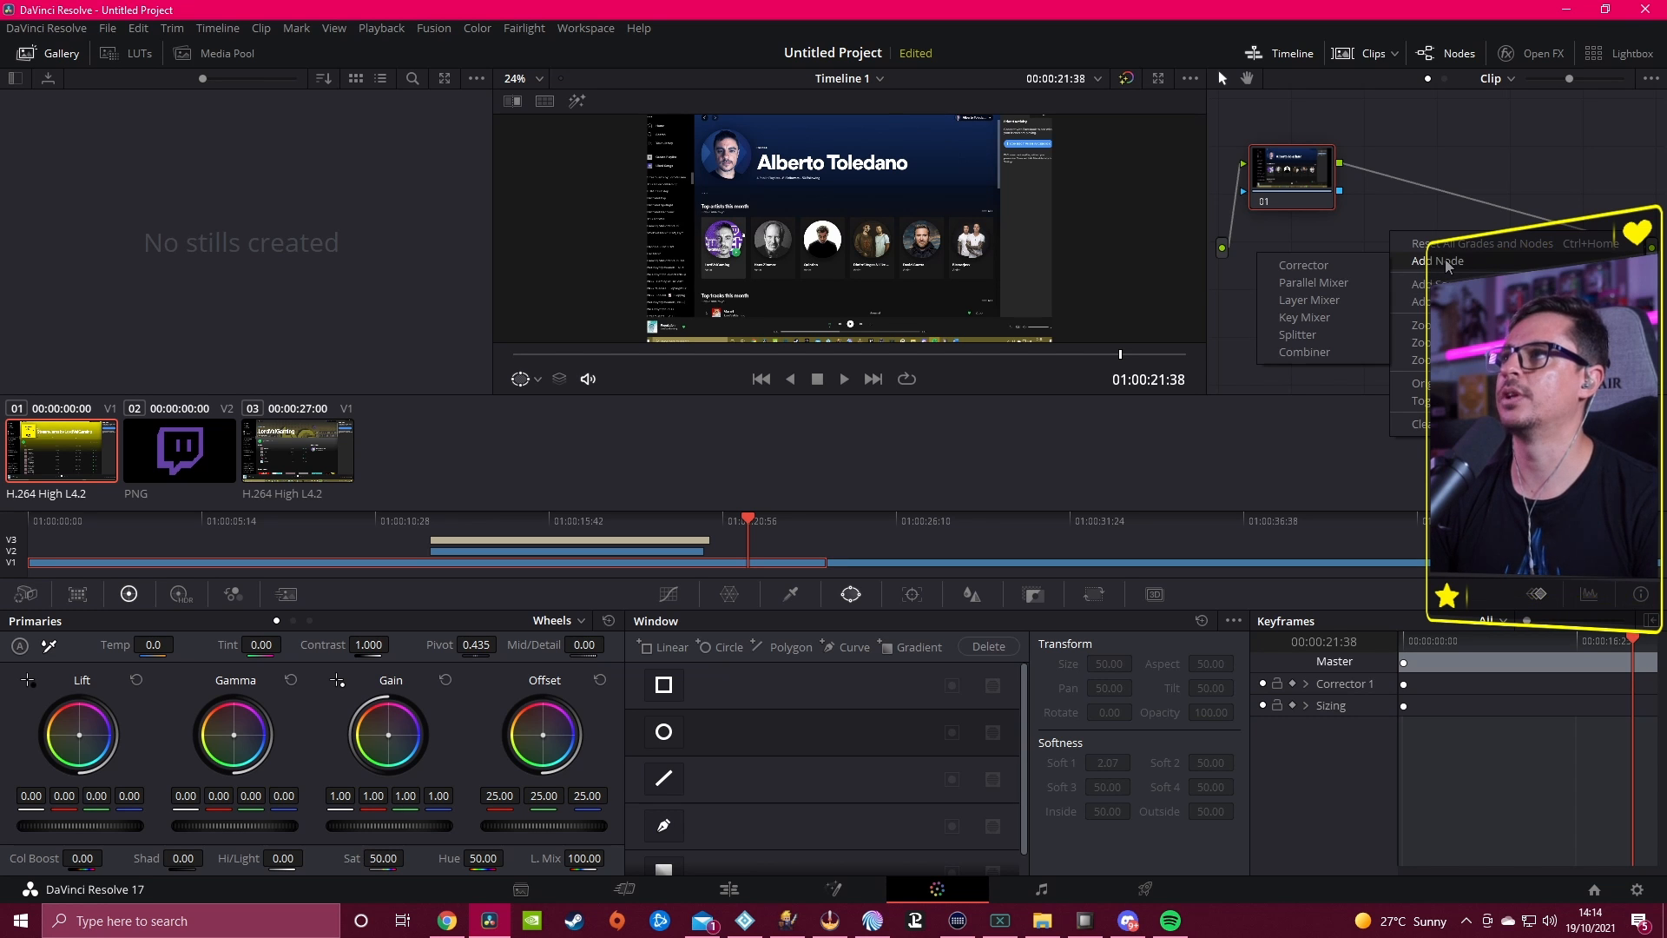
pyautogui.click(1328, 264)
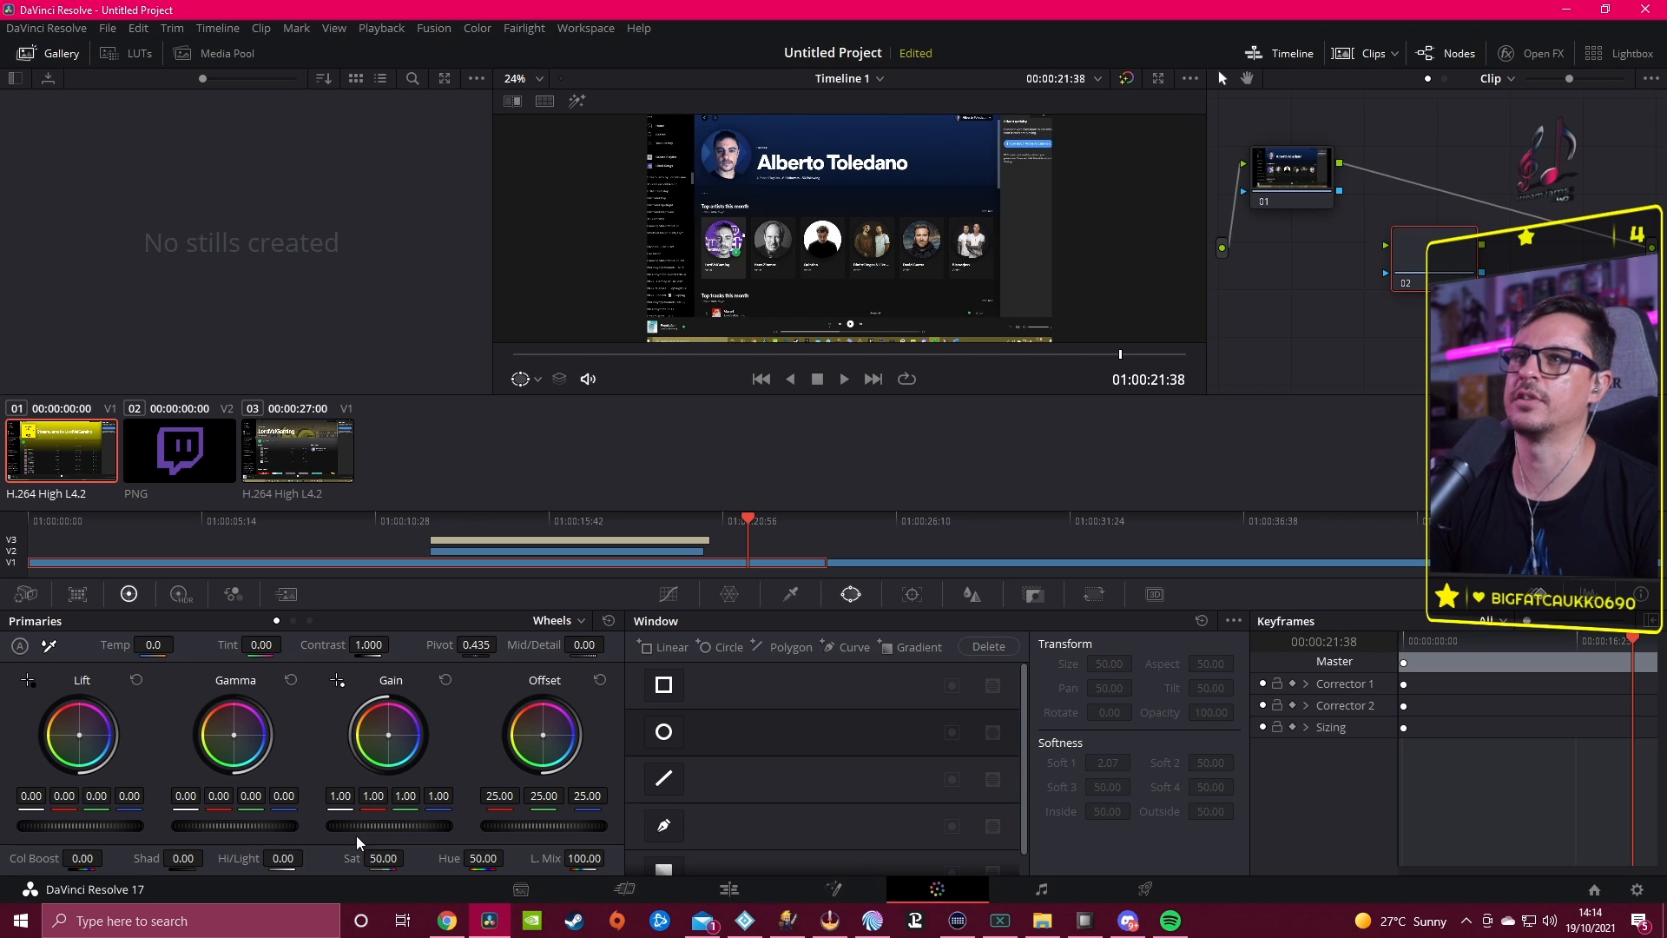
# Step: Adjust the new node's master primaries to gain 1.01, gamma -0.01, offset 24.20 and lift 0.03
pyautogui.moveTo(388, 826); pyautogui.dragTo(394, 826)
pyautogui.moveTo(234, 826); pyautogui.dragTo(236, 825)
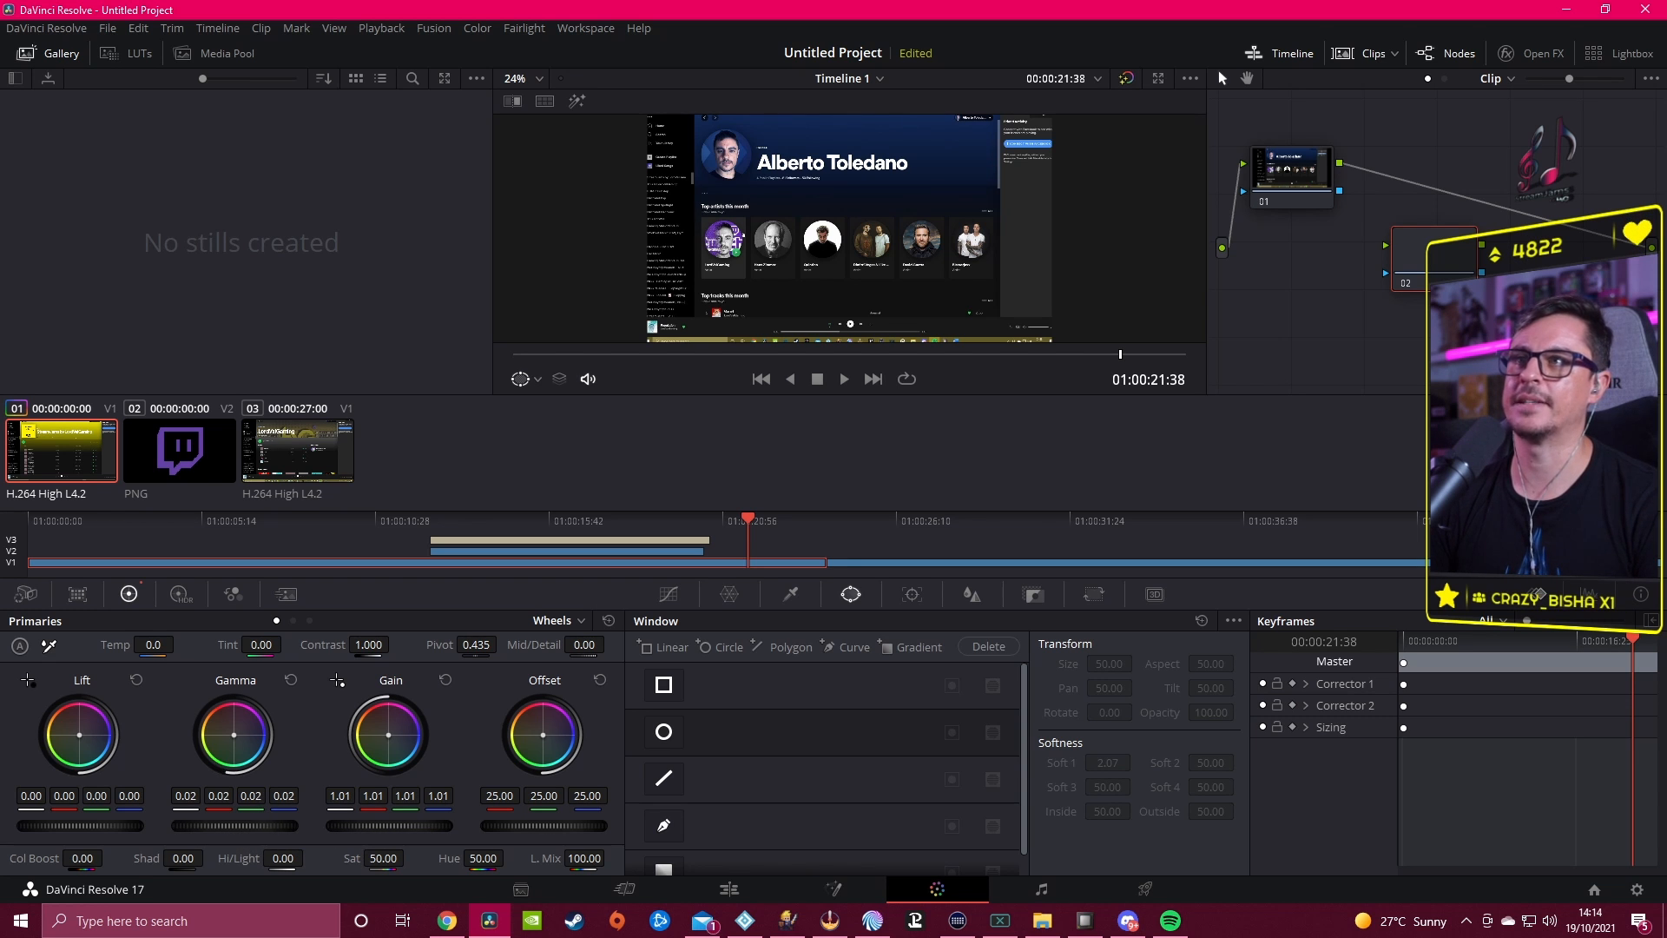
pyautogui.moveTo(544, 826); pyautogui.dragTo(536, 826)
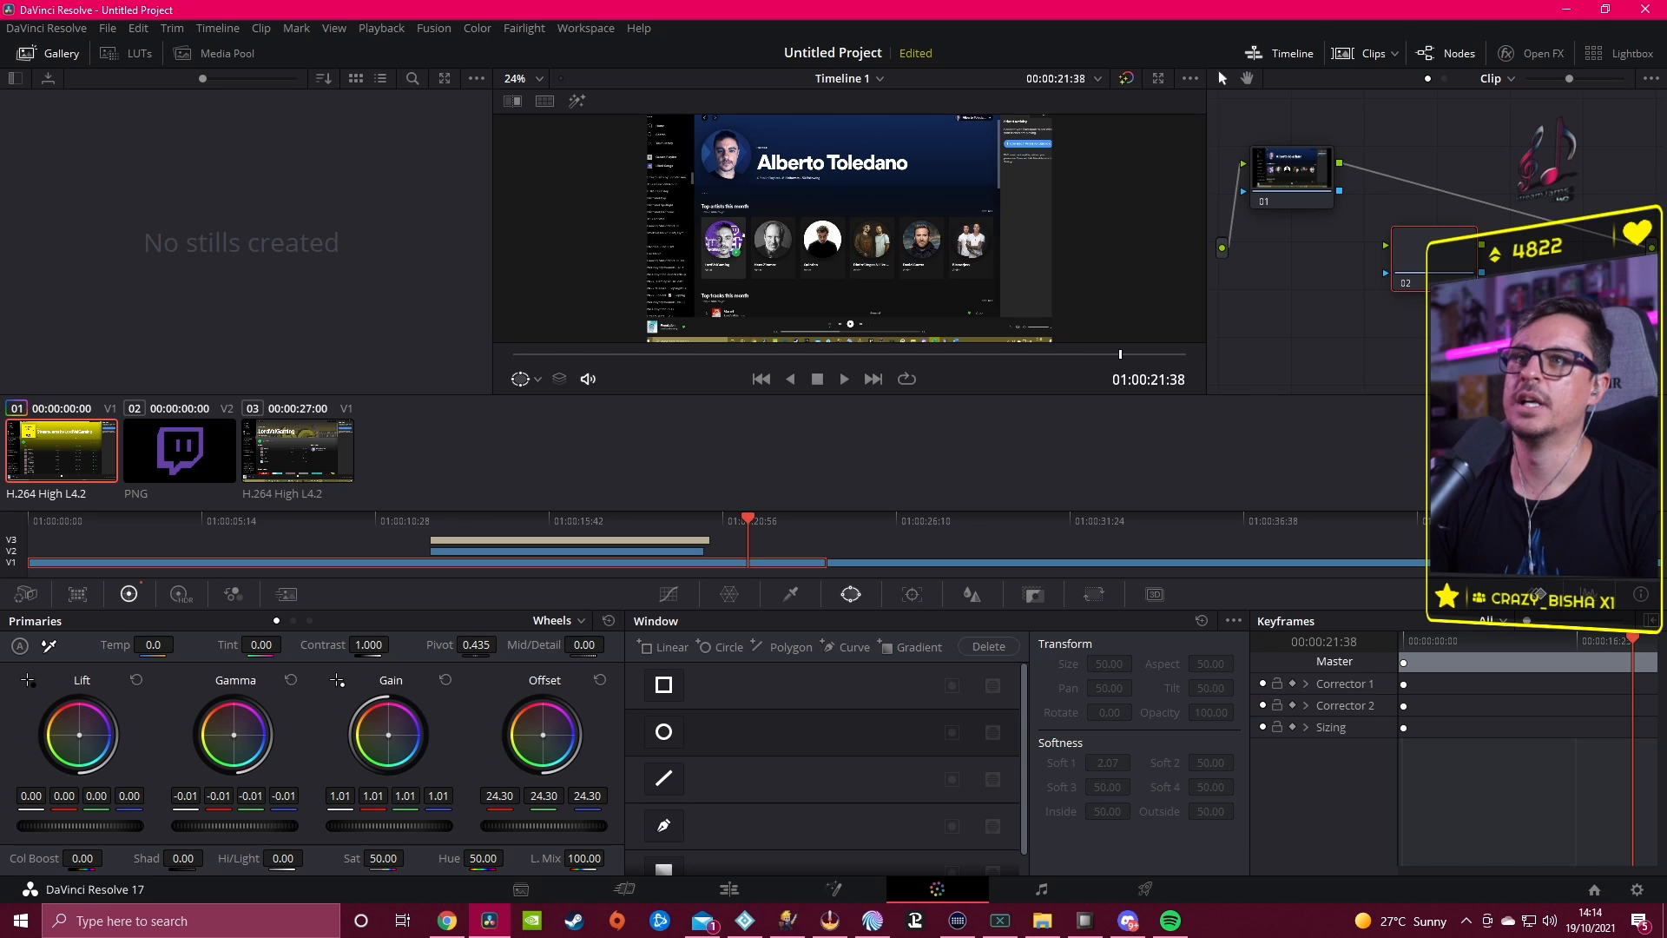
pyautogui.moveTo(80, 825); pyautogui.dragTo(84, 826)
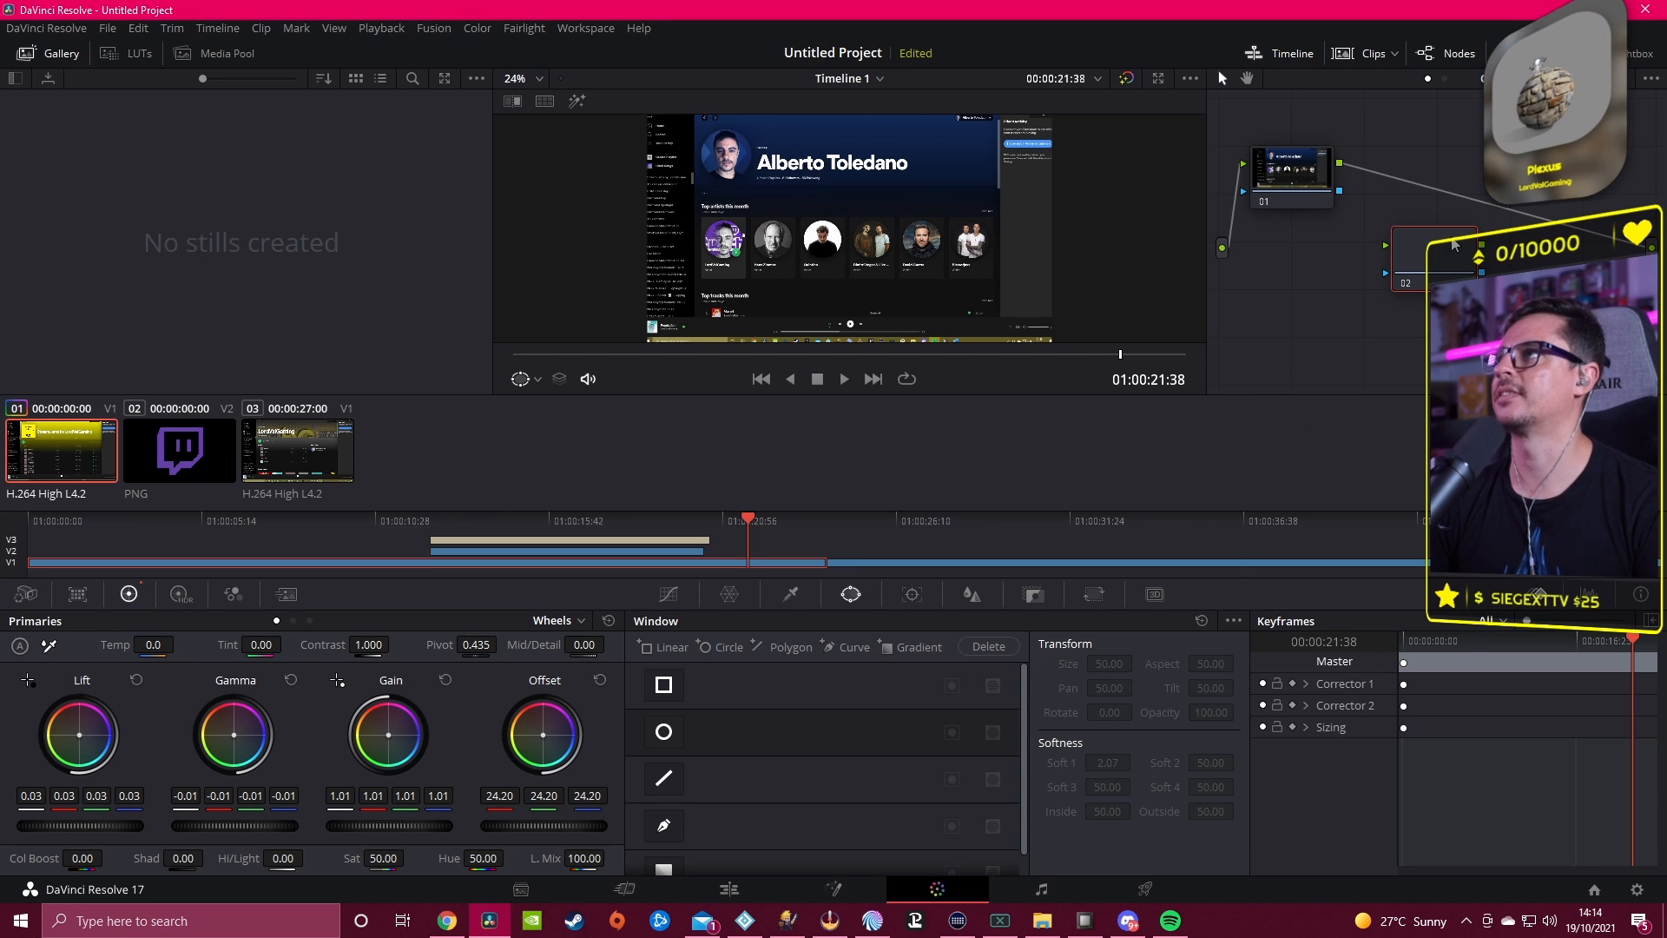
# Step: Insert node 02 into the connection between node 01 and the graph output
pyautogui.moveTo(1420, 253); pyautogui.dragTo(1462, 185)
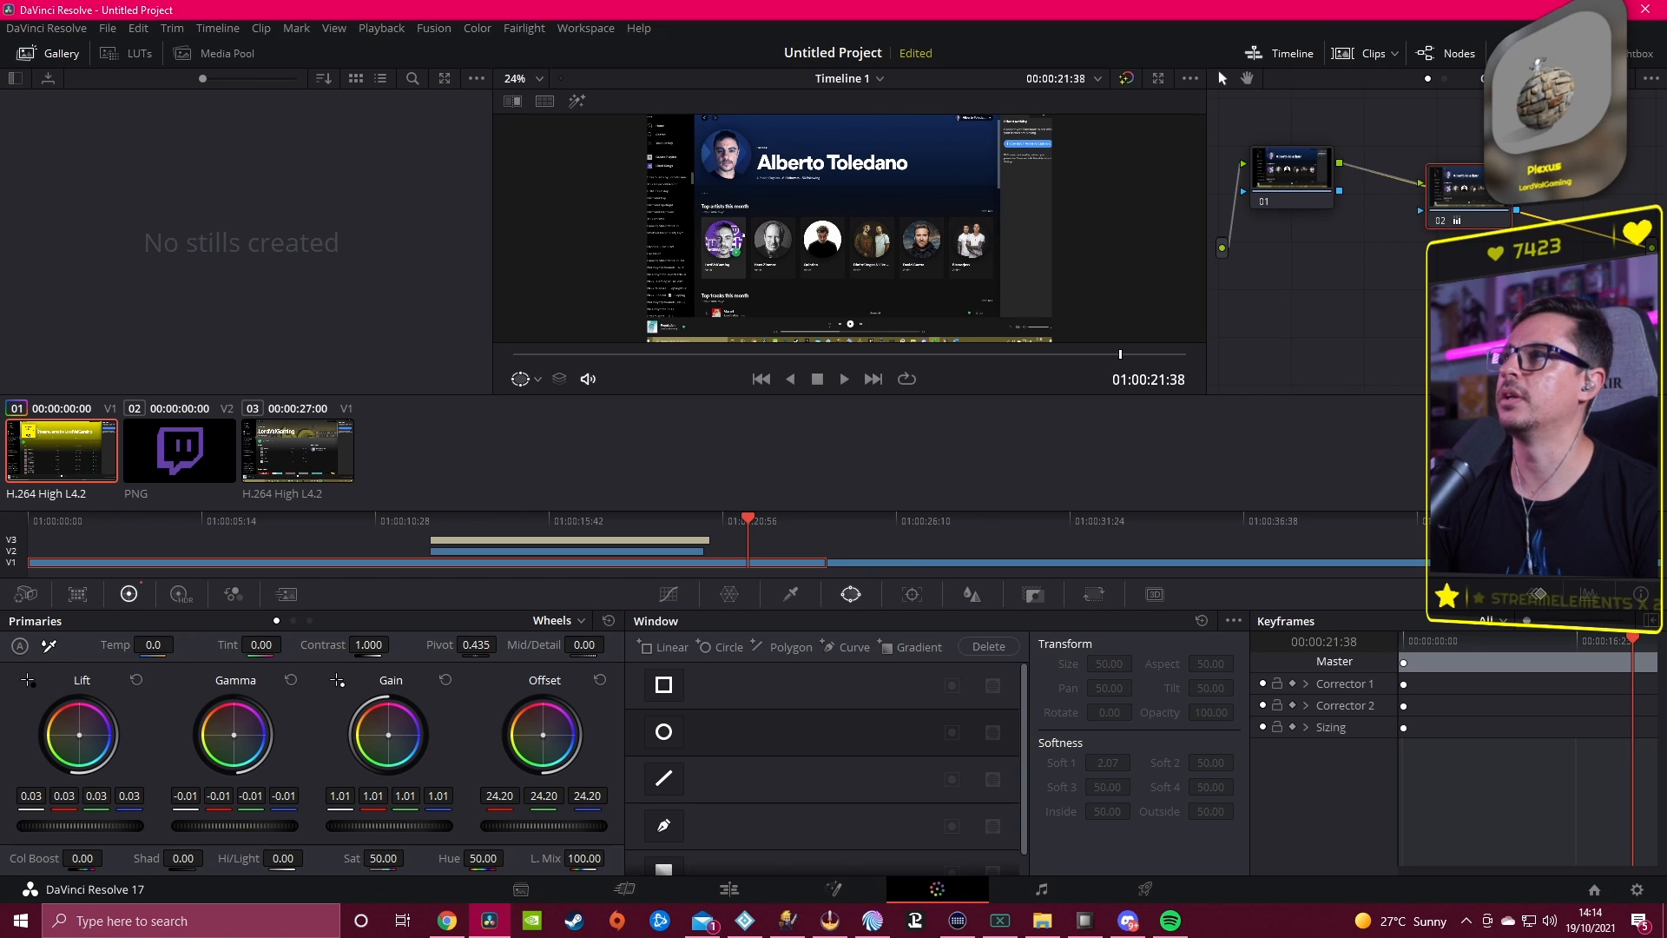
pyautogui.moveTo(1516, 182); pyautogui.dragTo(1655, 250)
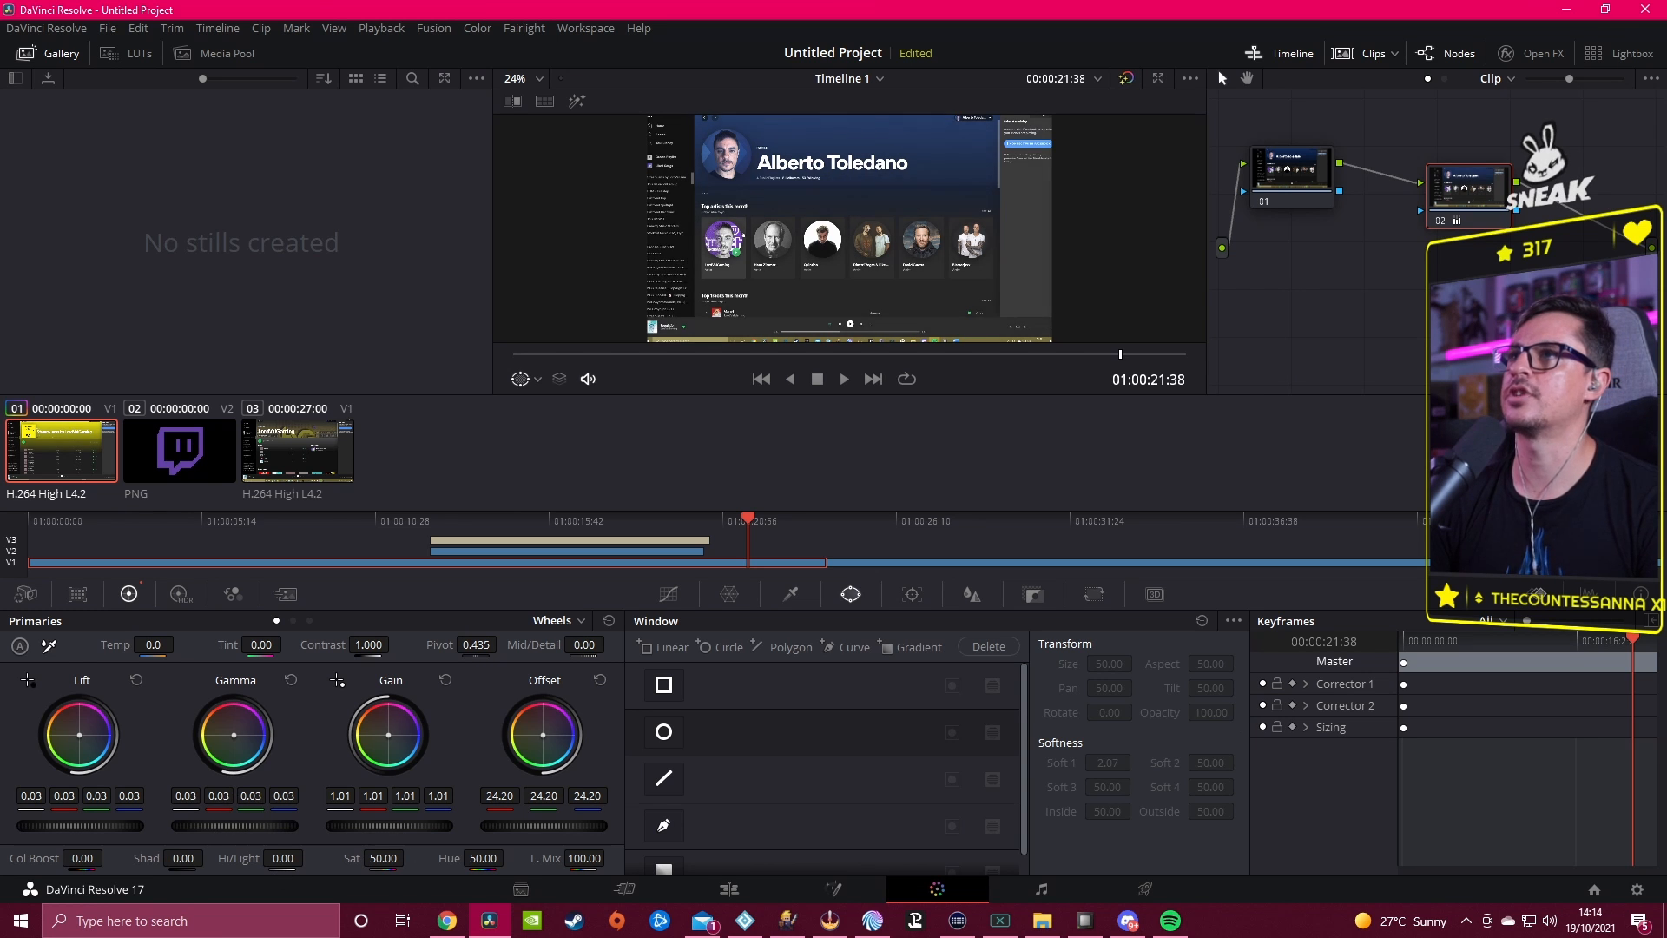
# Step: Regrade node 02 with gamma -0.01, gain 1.02 and offset 35.05, keeping lift at 0.03
pyautogui.moveTo(235, 824); pyautogui.dragTo(221, 825)
pyautogui.moveTo(389, 826); pyautogui.dragTo(563, 826)
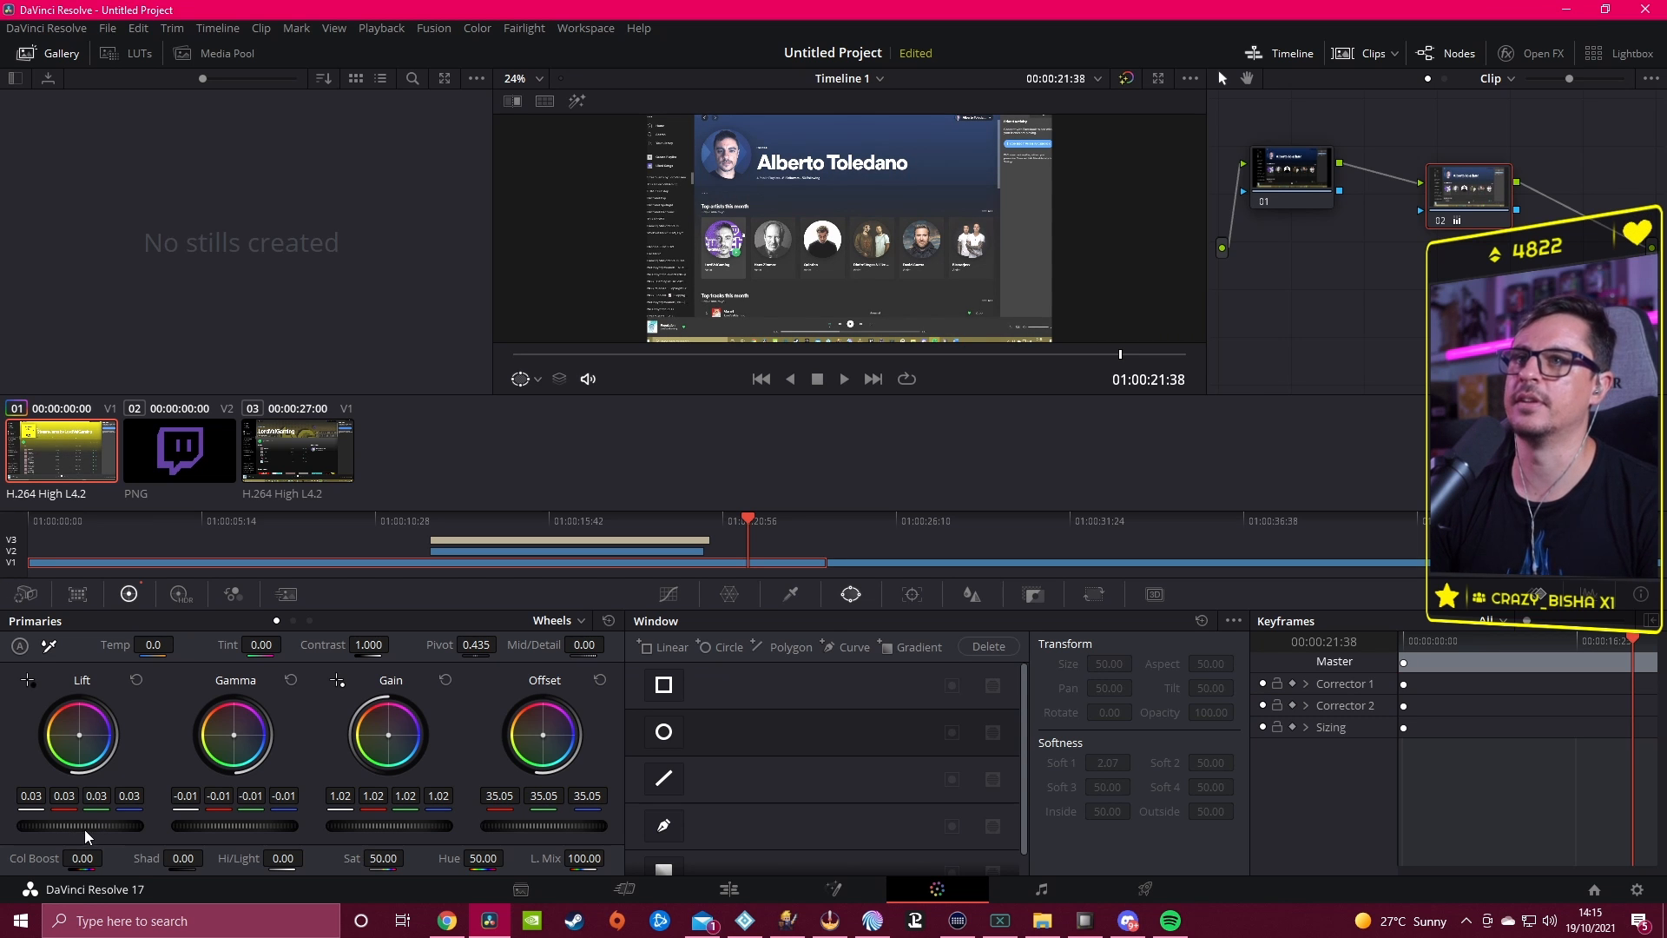
pyautogui.moveTo(85, 830)
pyautogui.mouseDown()
pyautogui.moveTo(104, 830)
pyautogui.moveTo(56, 824)
pyautogui.mouseUp()
# Step: Check the second StreamJams.mp4 clip's node graph and save node 02 of the first clip as a shared node
pyautogui.rightClick(1467, 181)
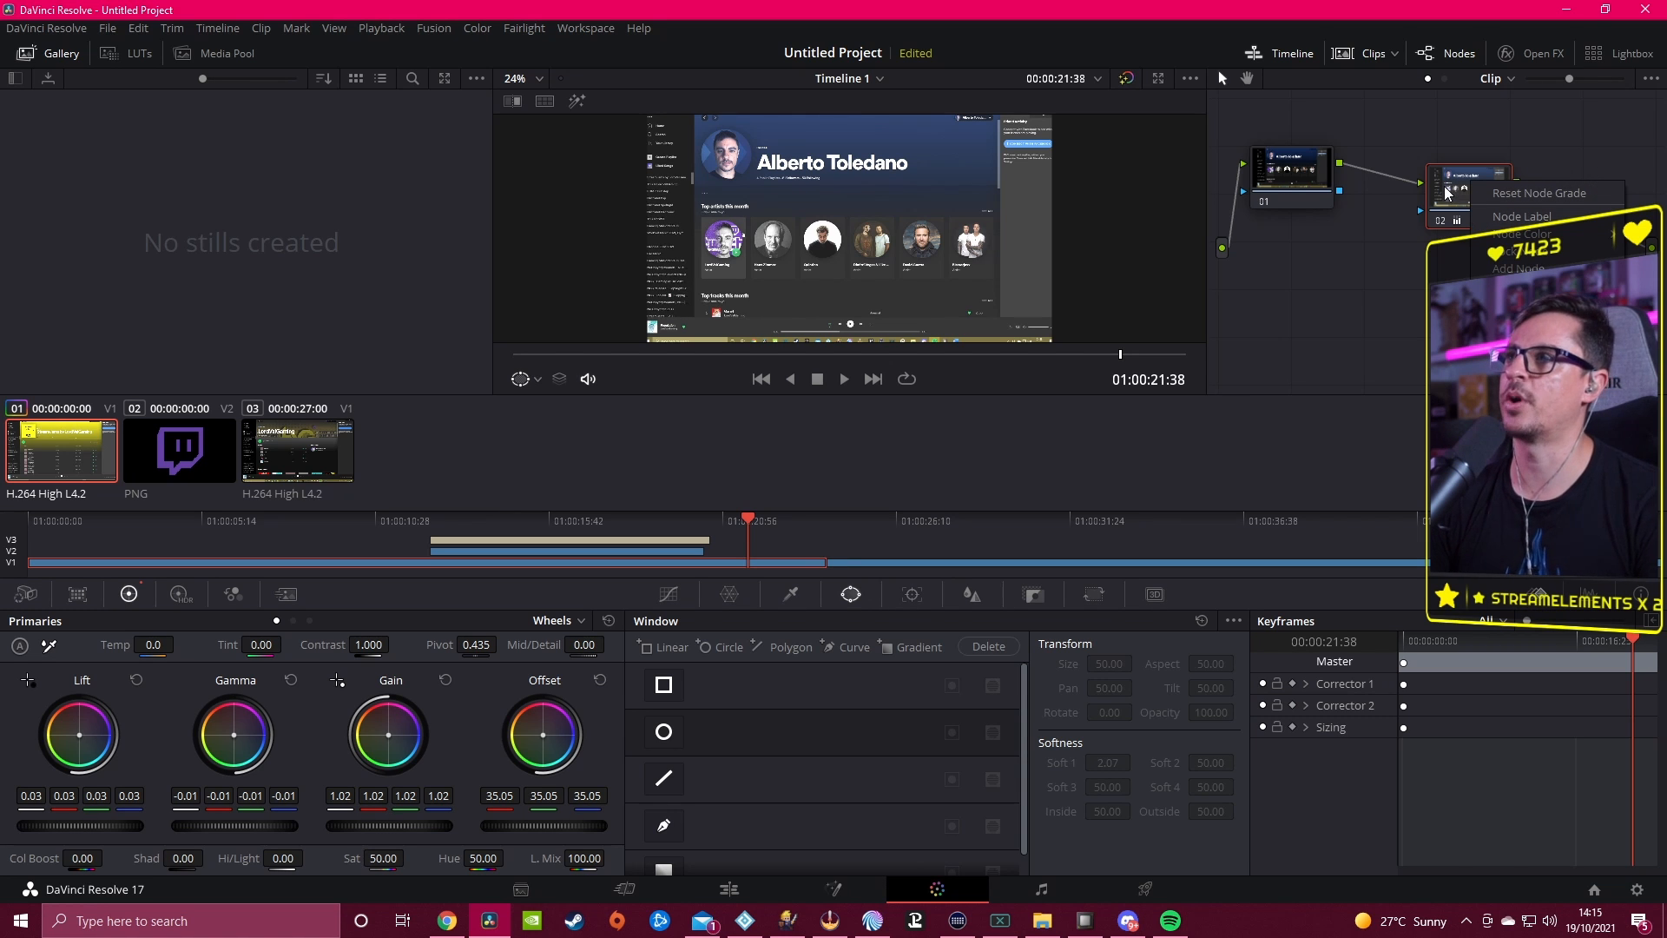
pyautogui.click(1393, 326)
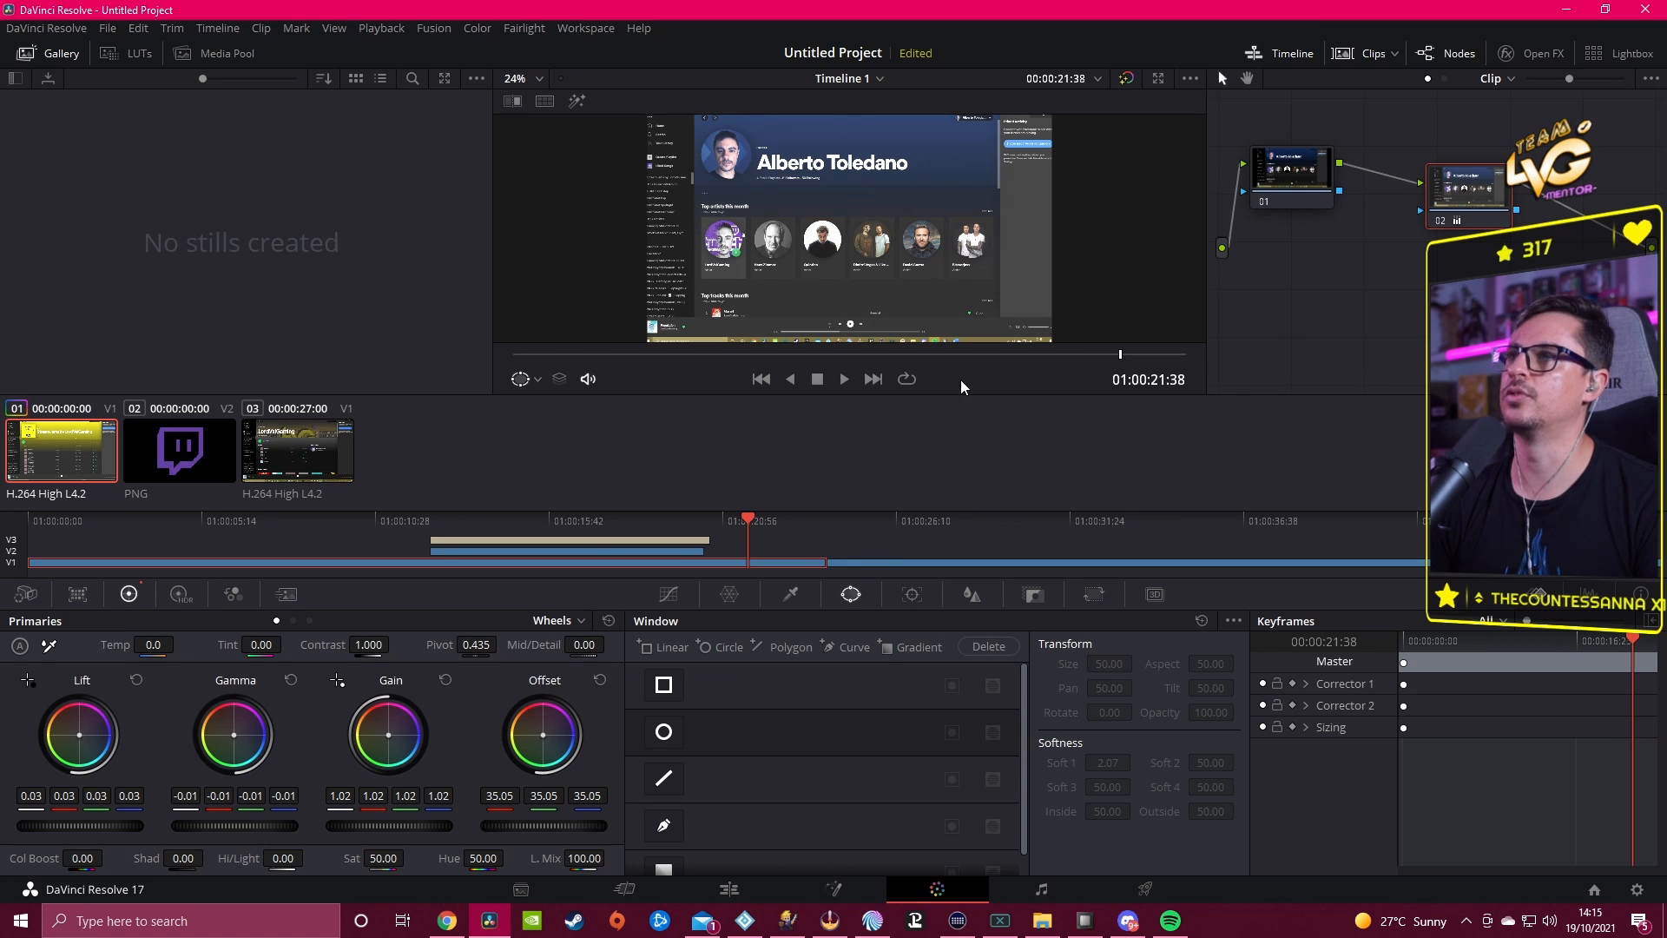
pyautogui.click(971, 564)
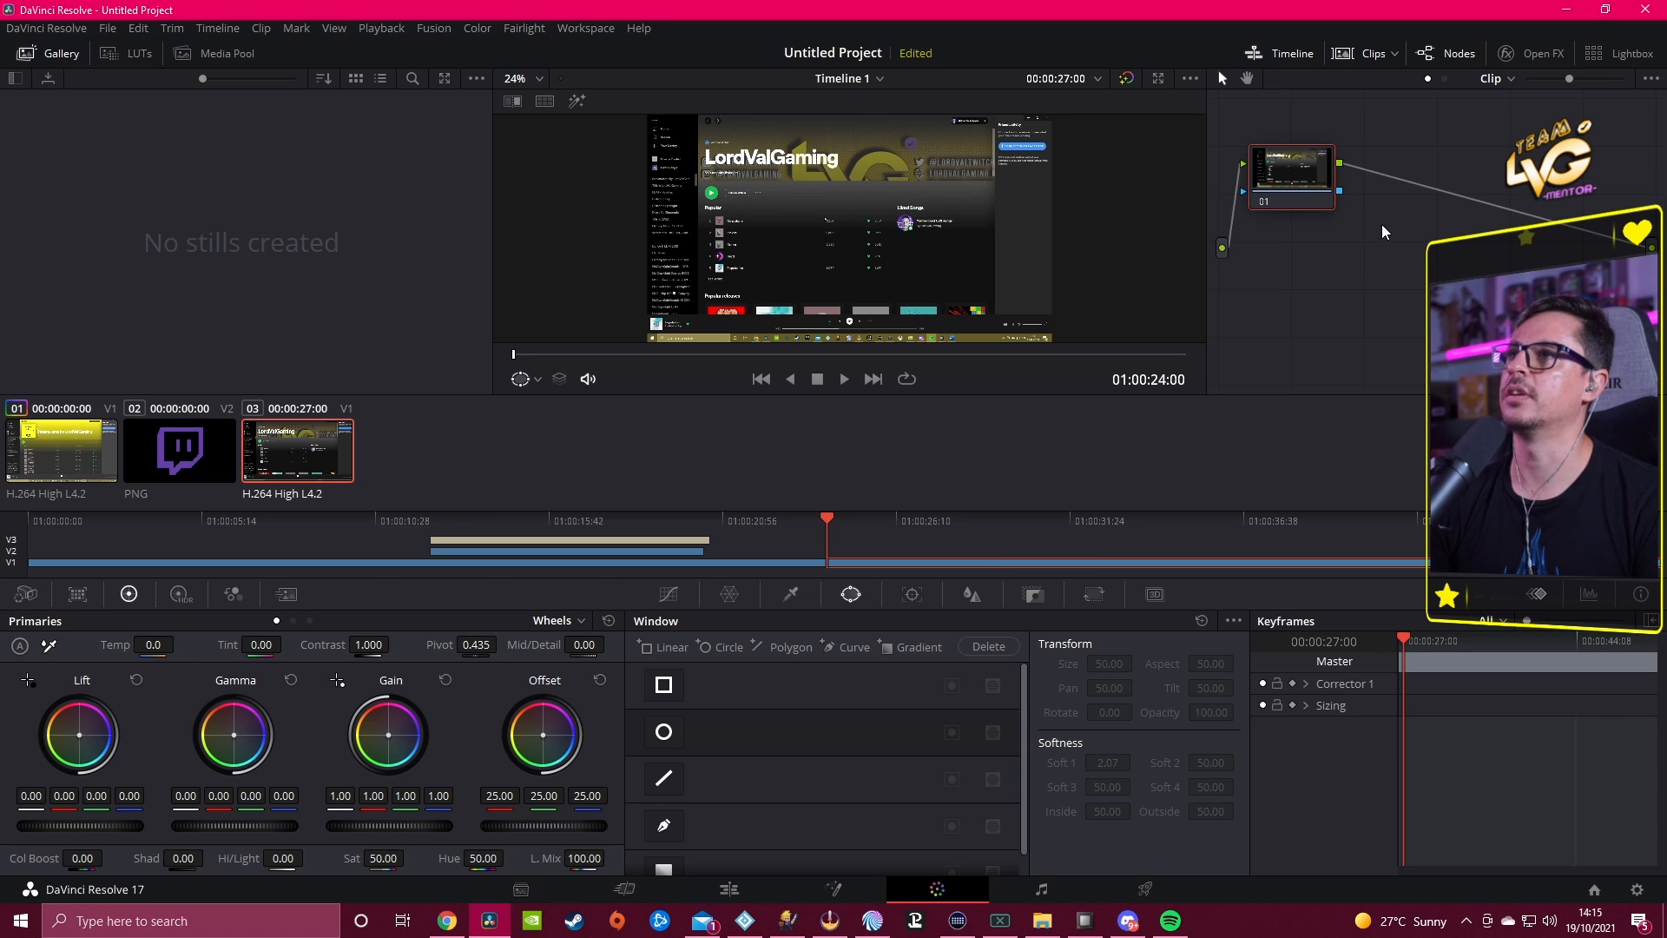
pyautogui.click(763, 563)
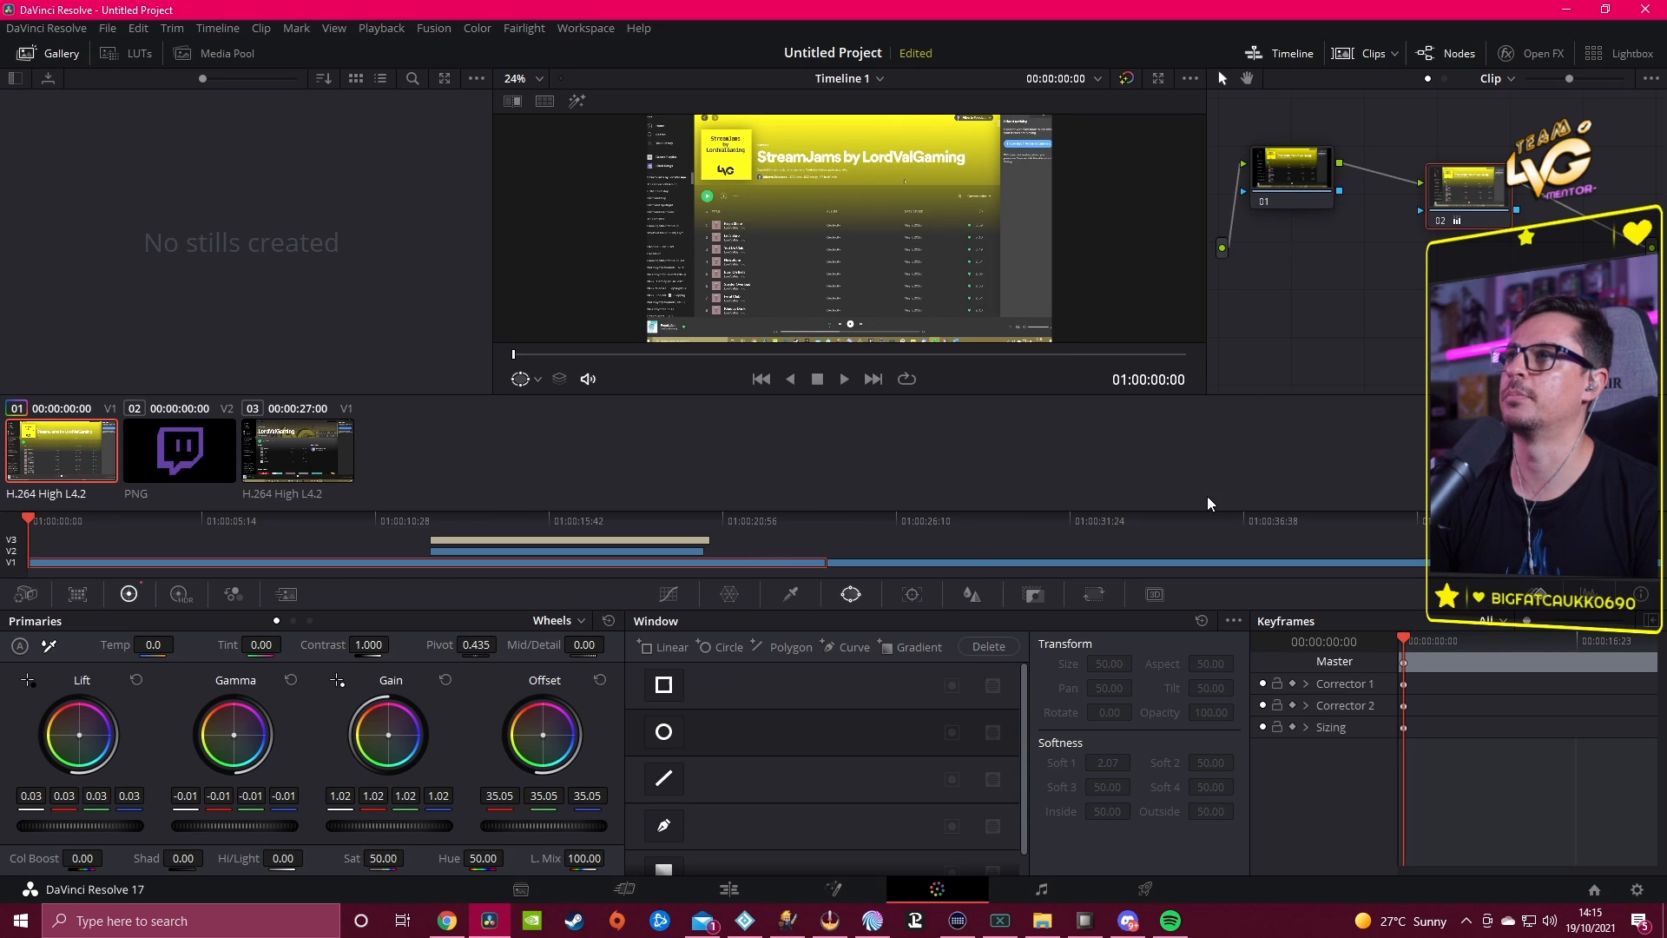
pyautogui.rightClick(1460, 172)
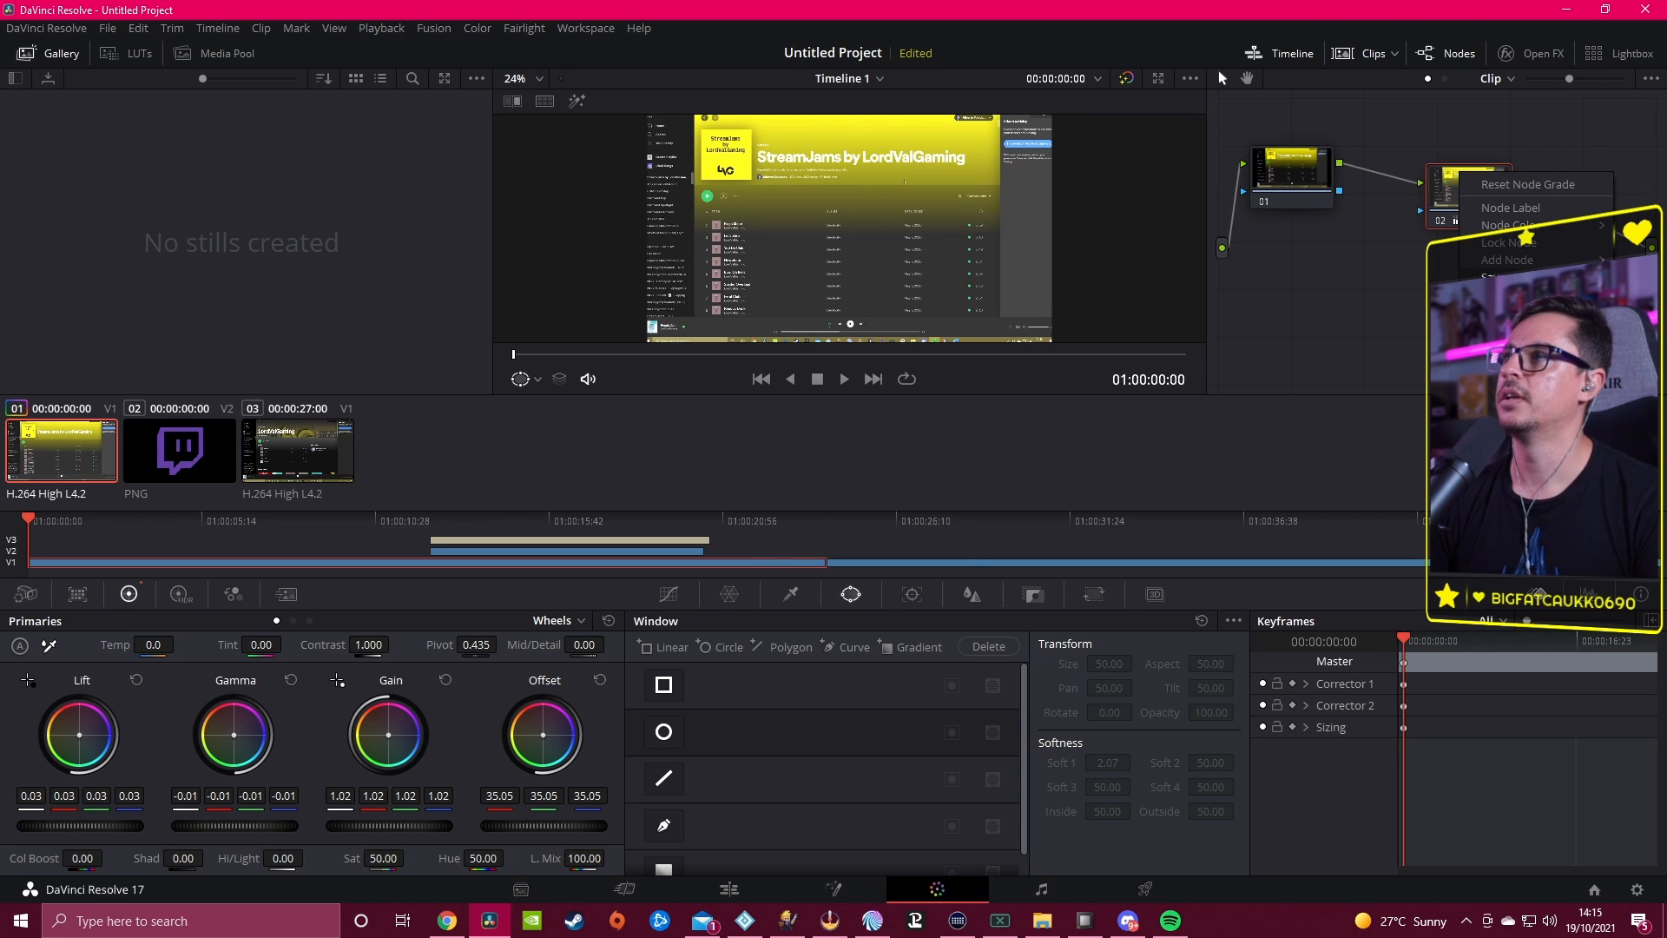
pyautogui.click(1510, 277)
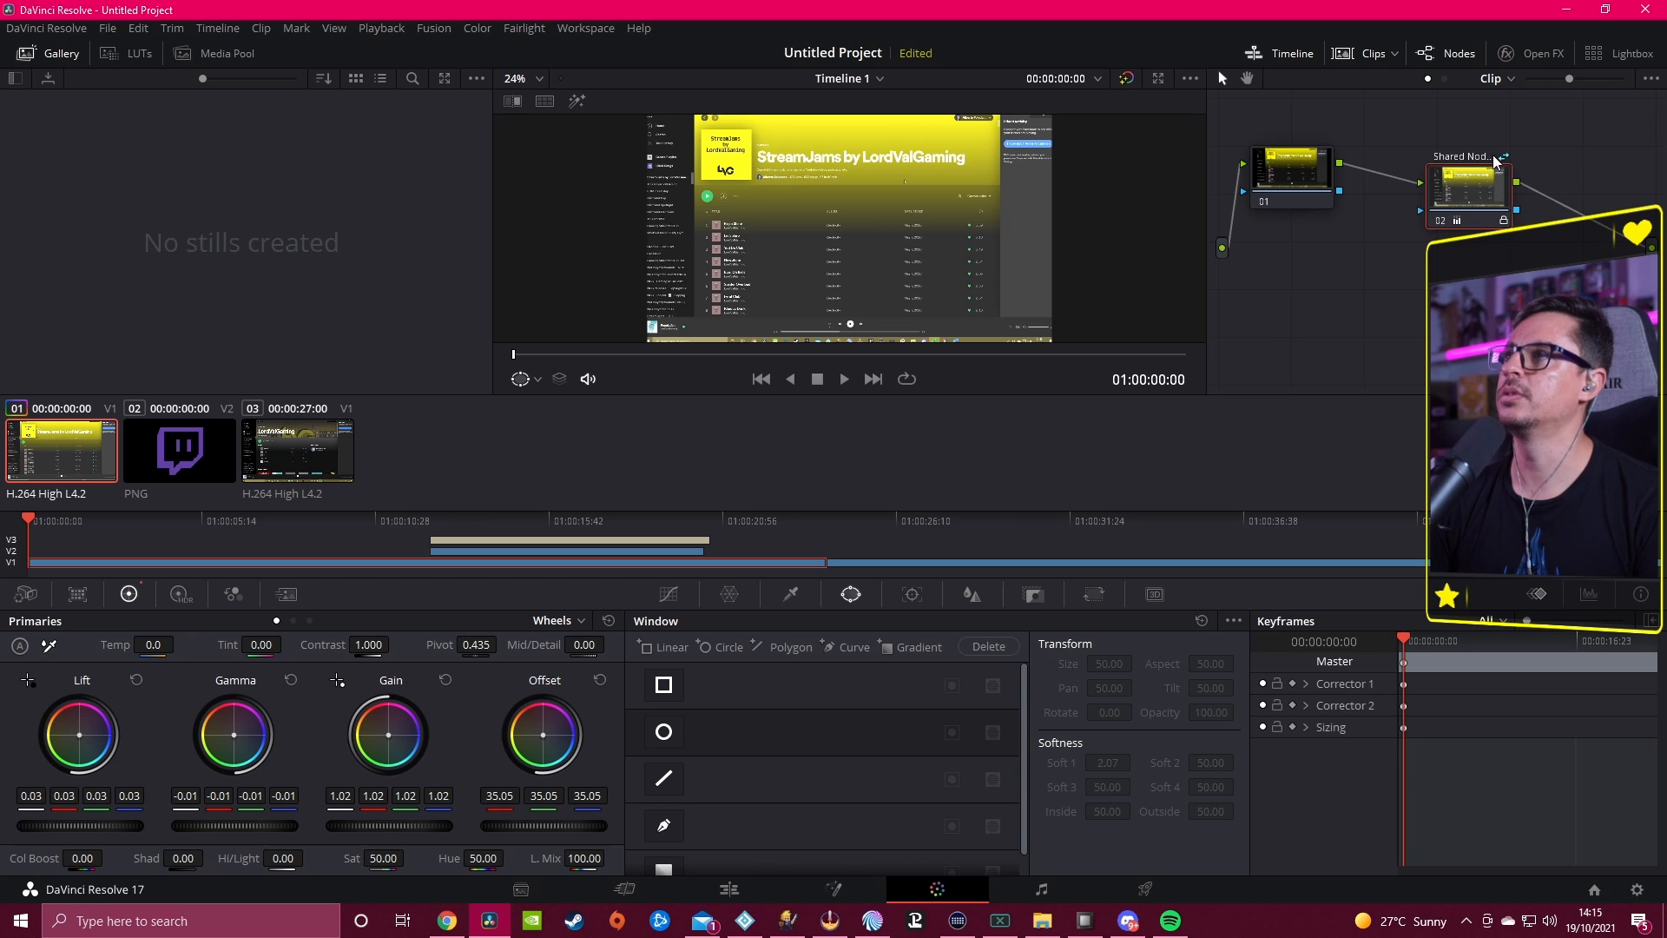
# Step: Add Shared Node 1 to the second StreamJams.mp4 clip's node graph, connect node 01's output to it and align it beside node 01
pyautogui.click(923, 564)
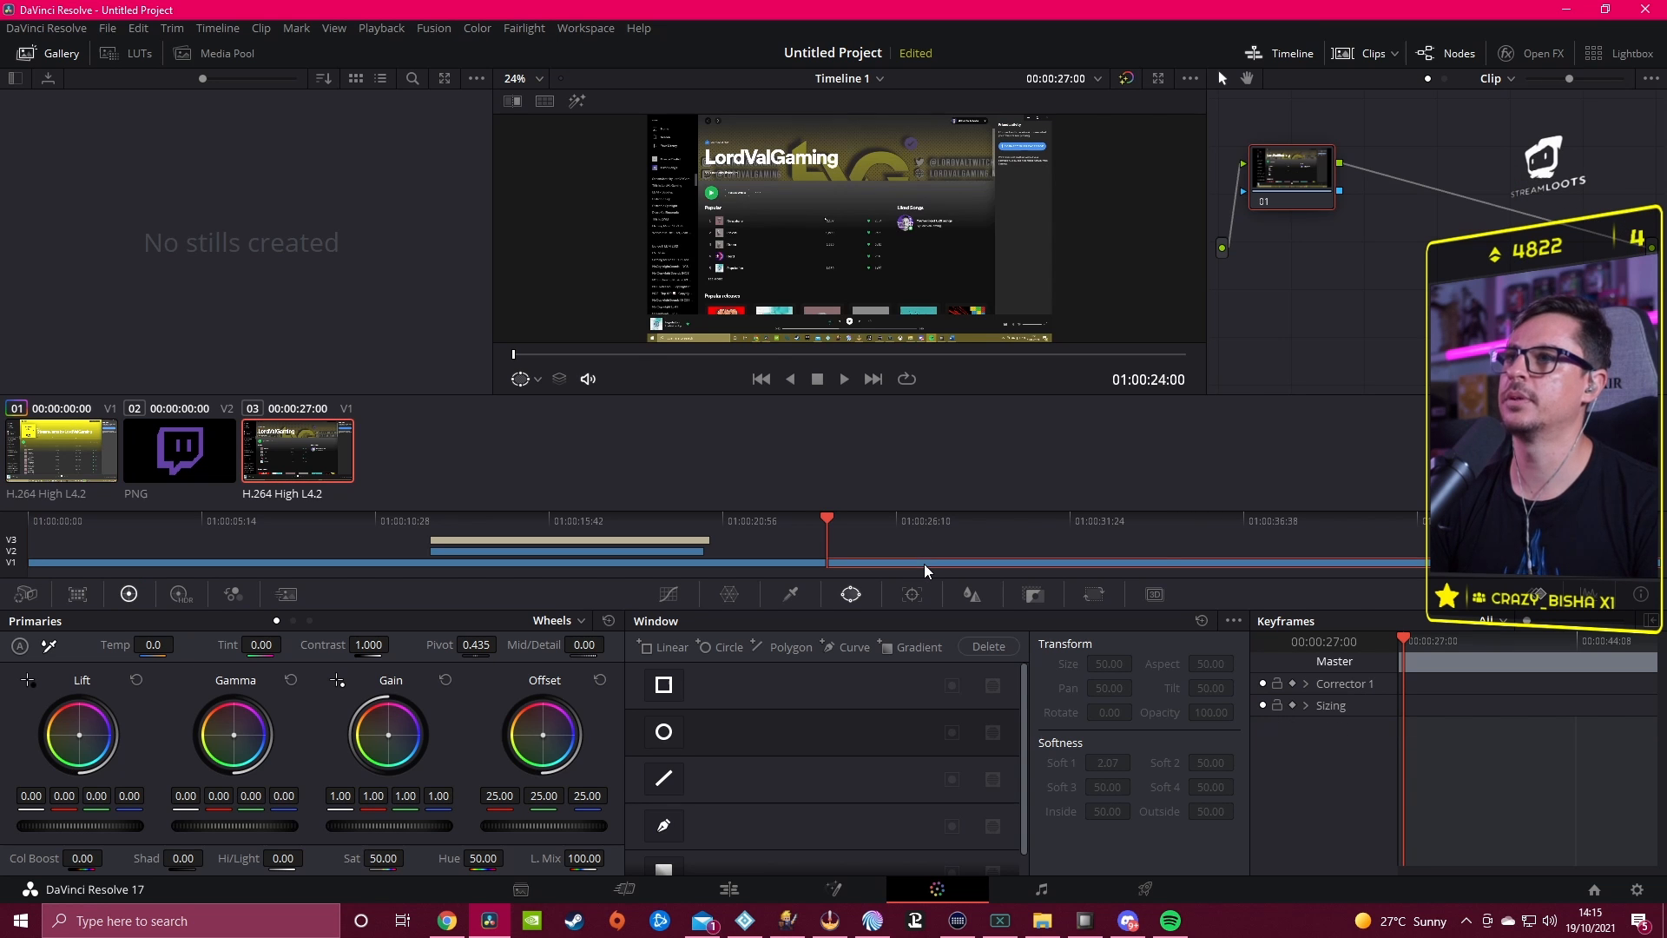
pyautogui.rightClick(1445, 206)
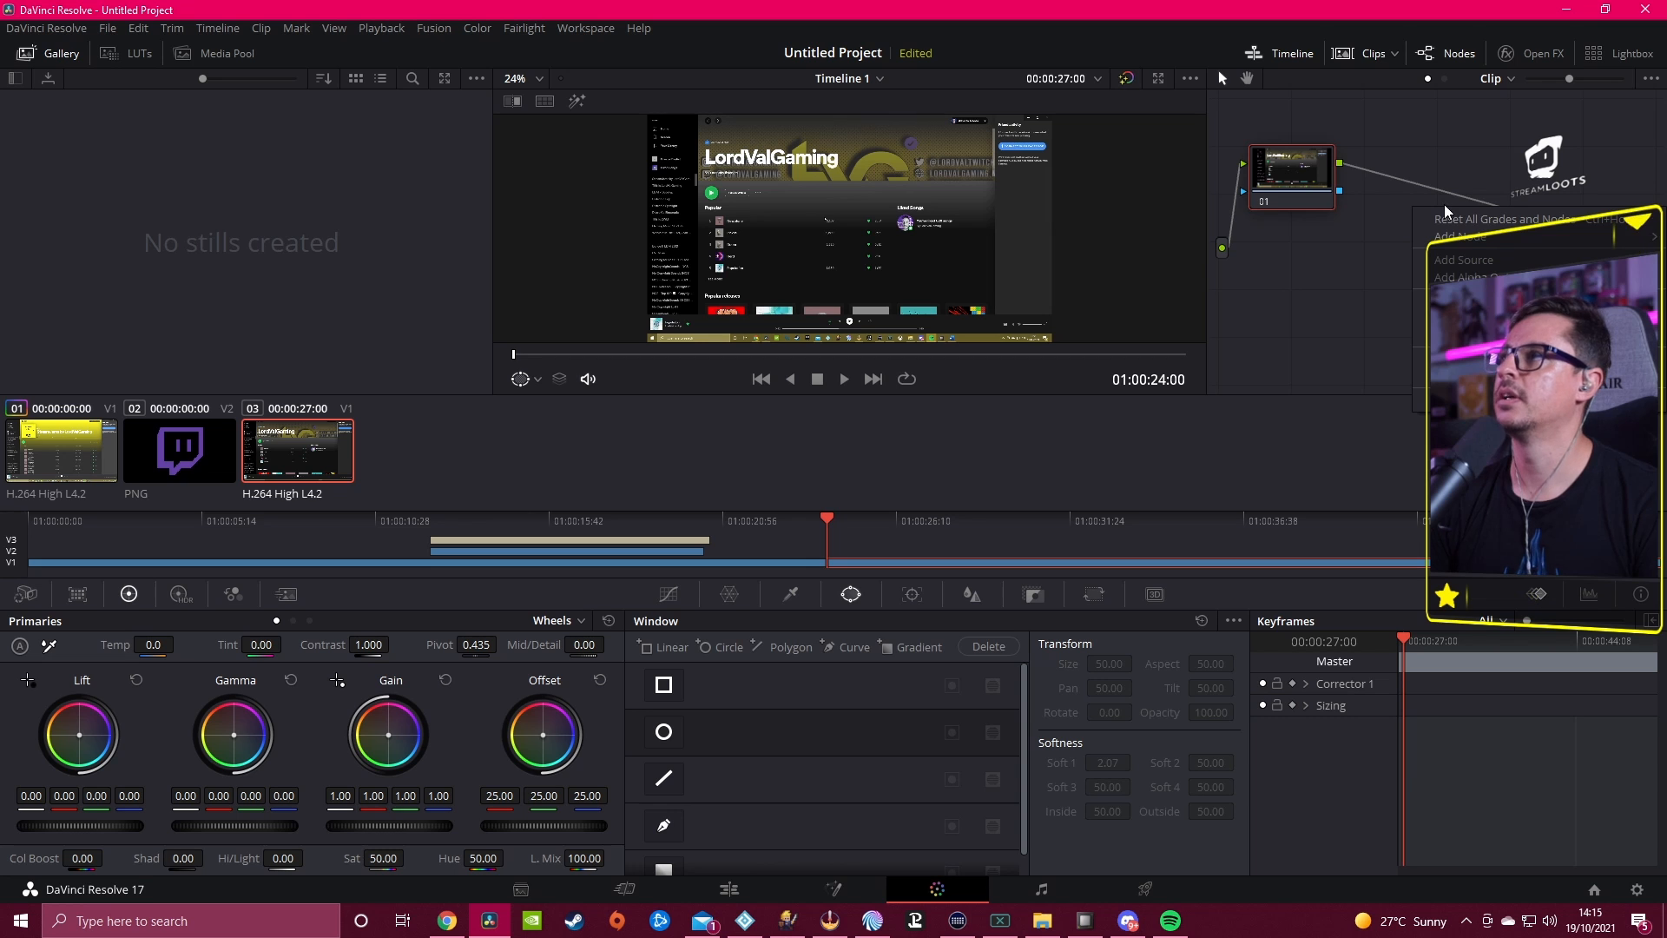
pyautogui.moveTo(1493, 239)
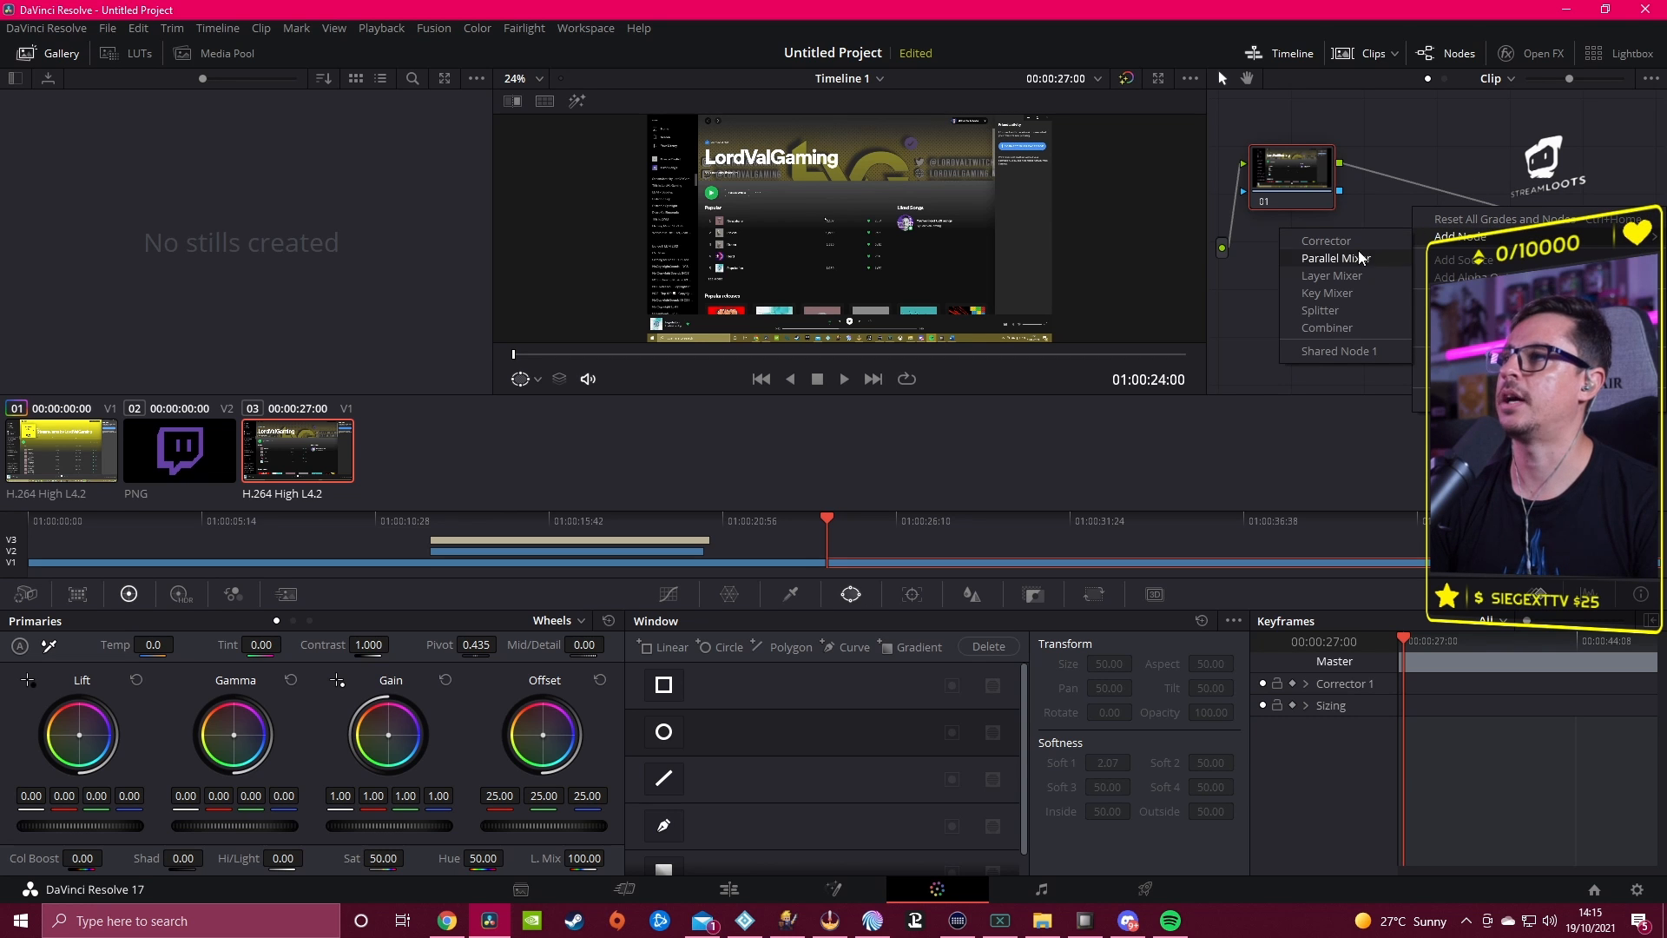
pyautogui.click(1336, 352)
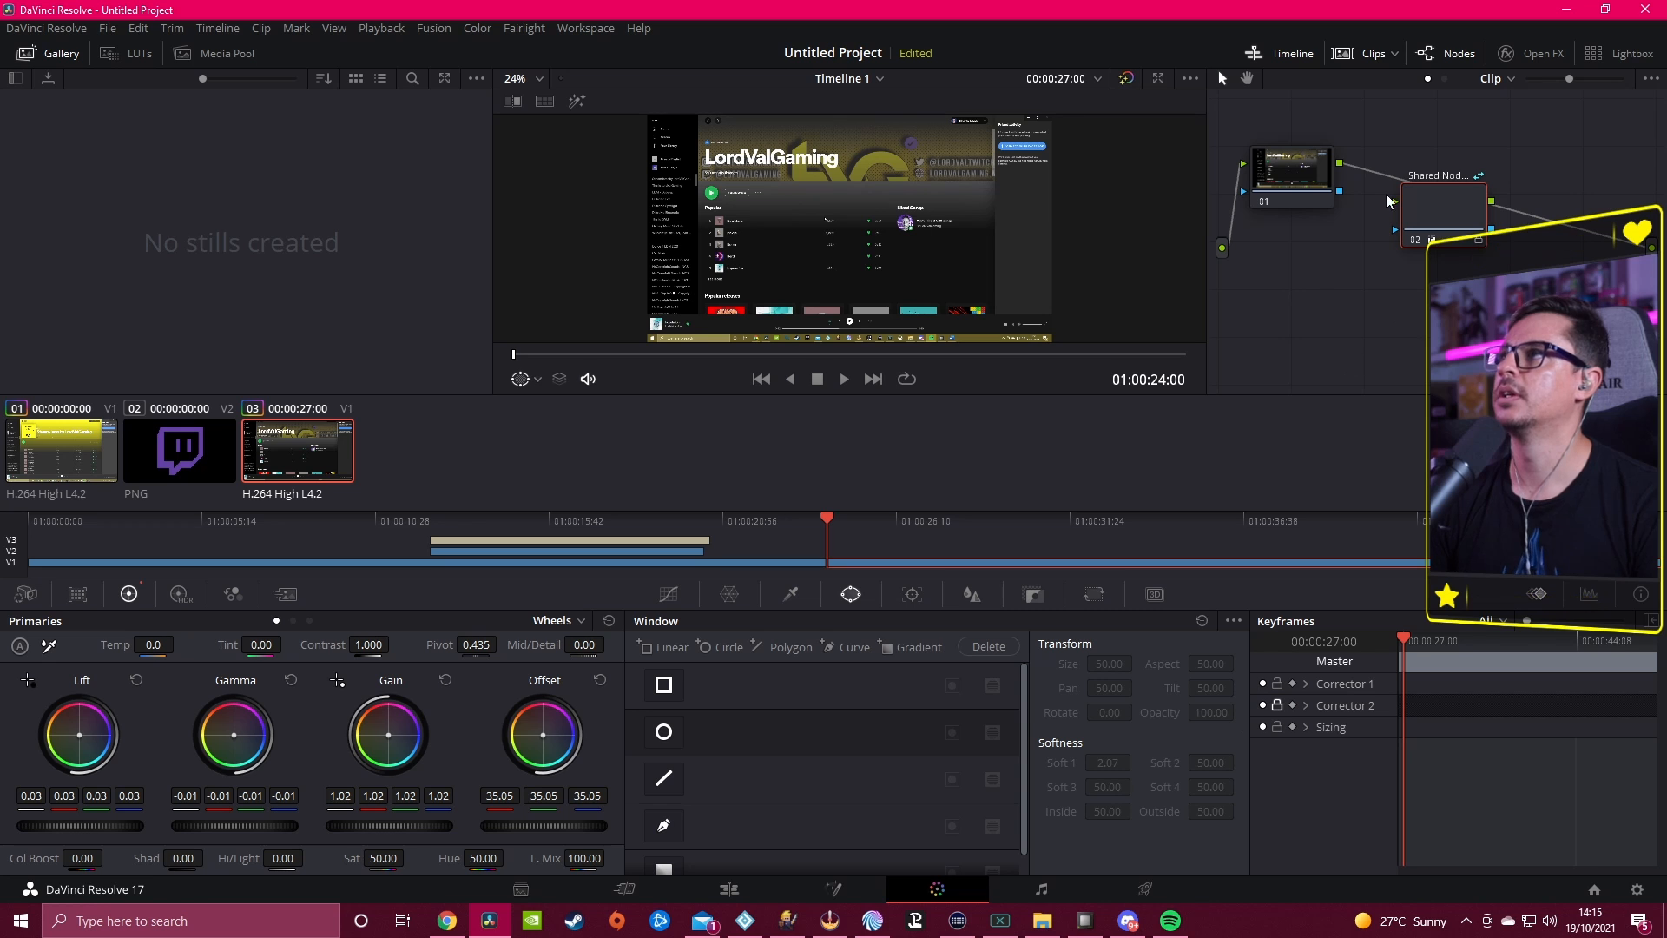
pyautogui.moveTo(1341, 164); pyautogui.dragTo(1394, 207)
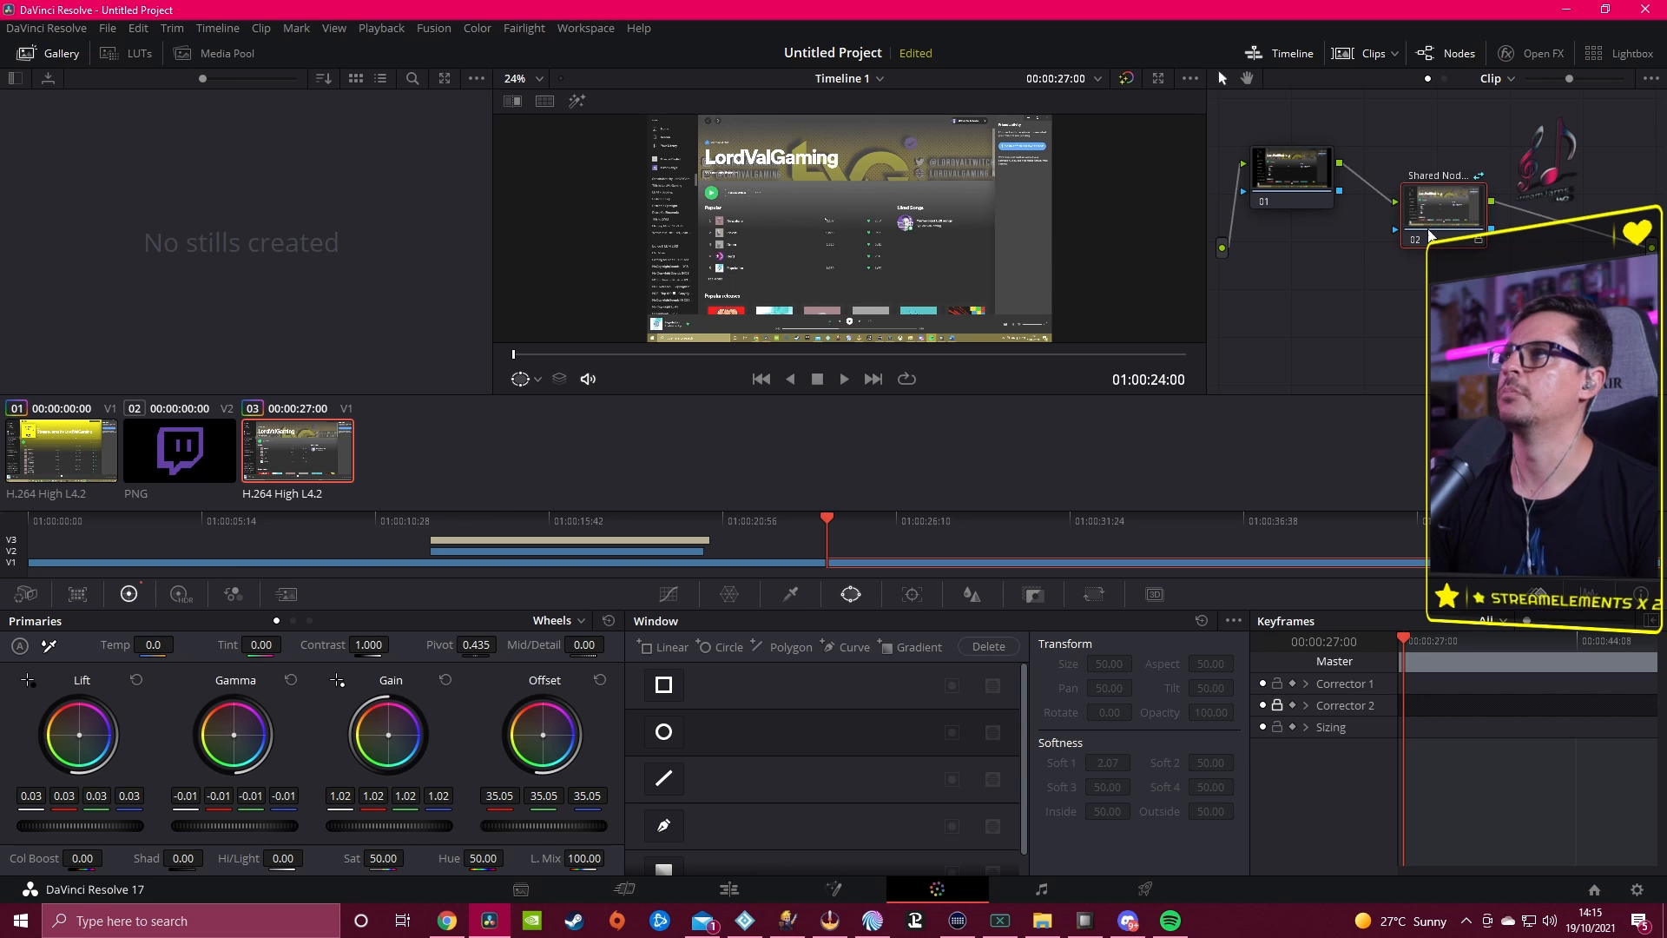
pyautogui.moveTo(1432, 214); pyautogui.dragTo(1447, 178)
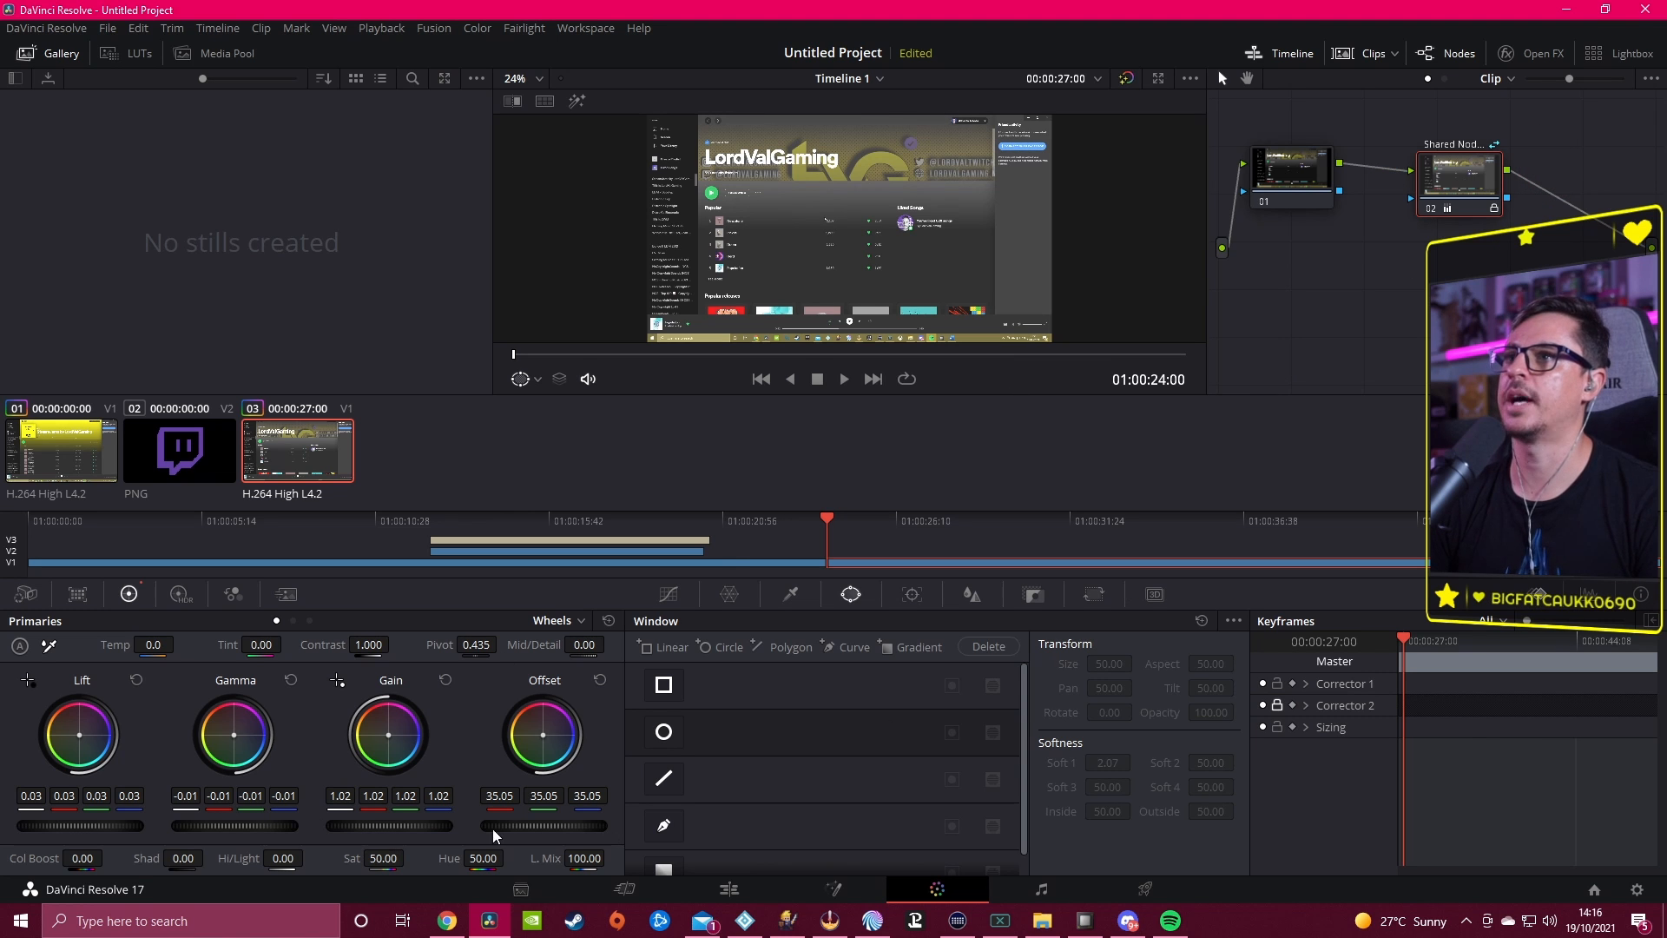
pyautogui.click(731, 559)
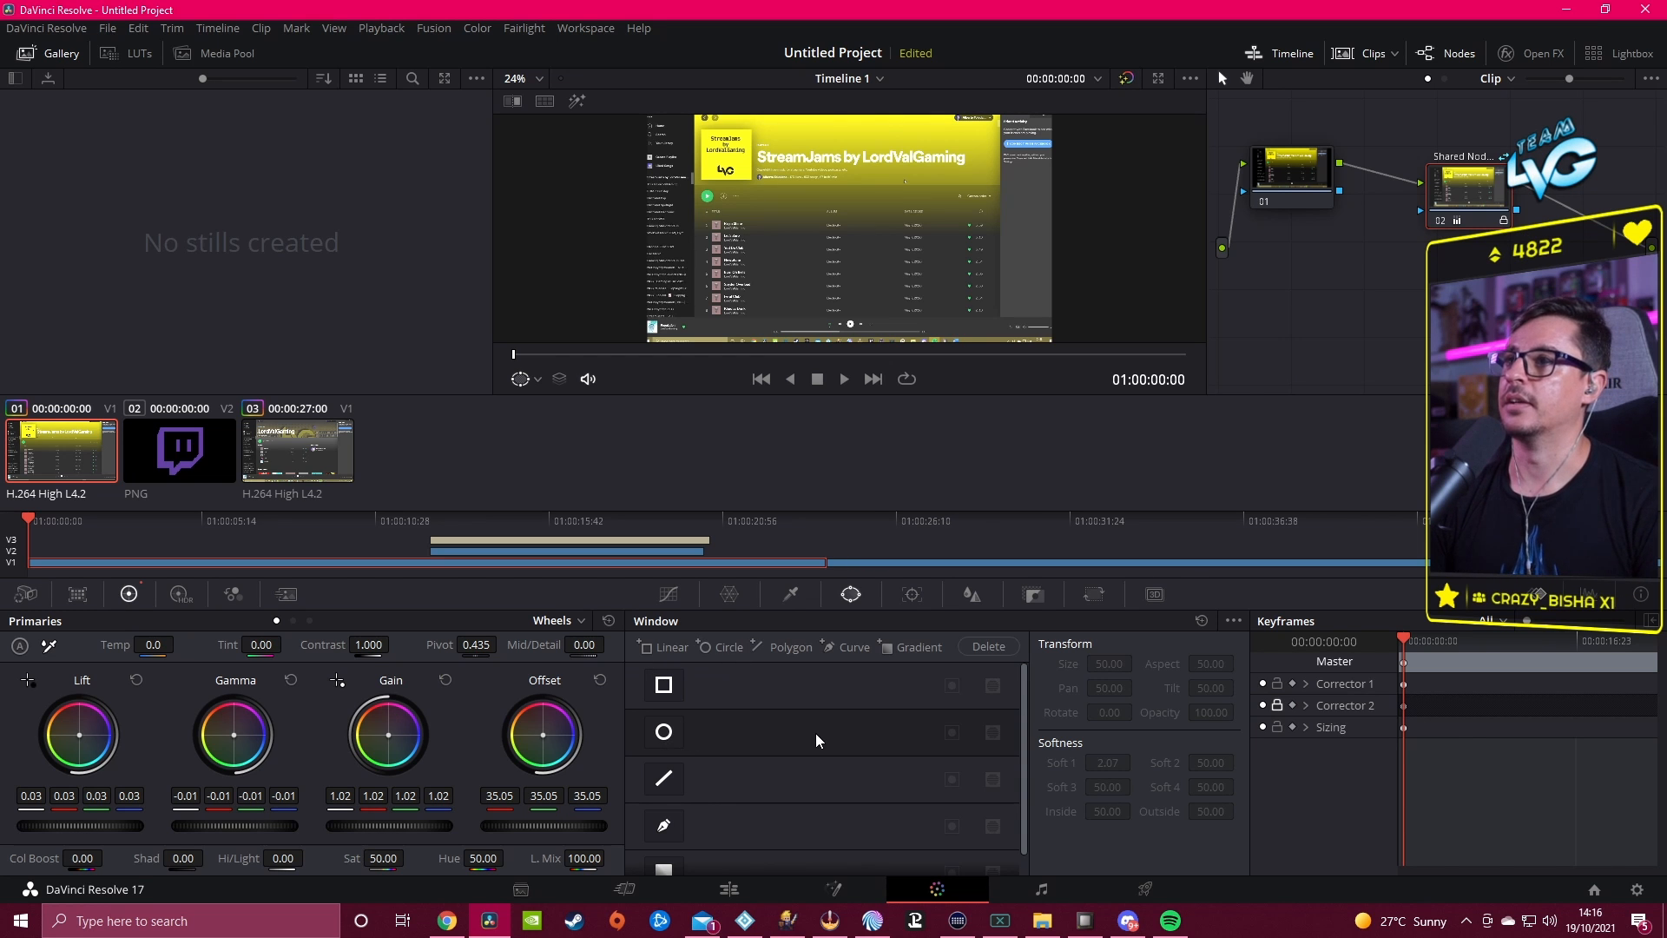
pyautogui.scroll(-1, 781, 817)
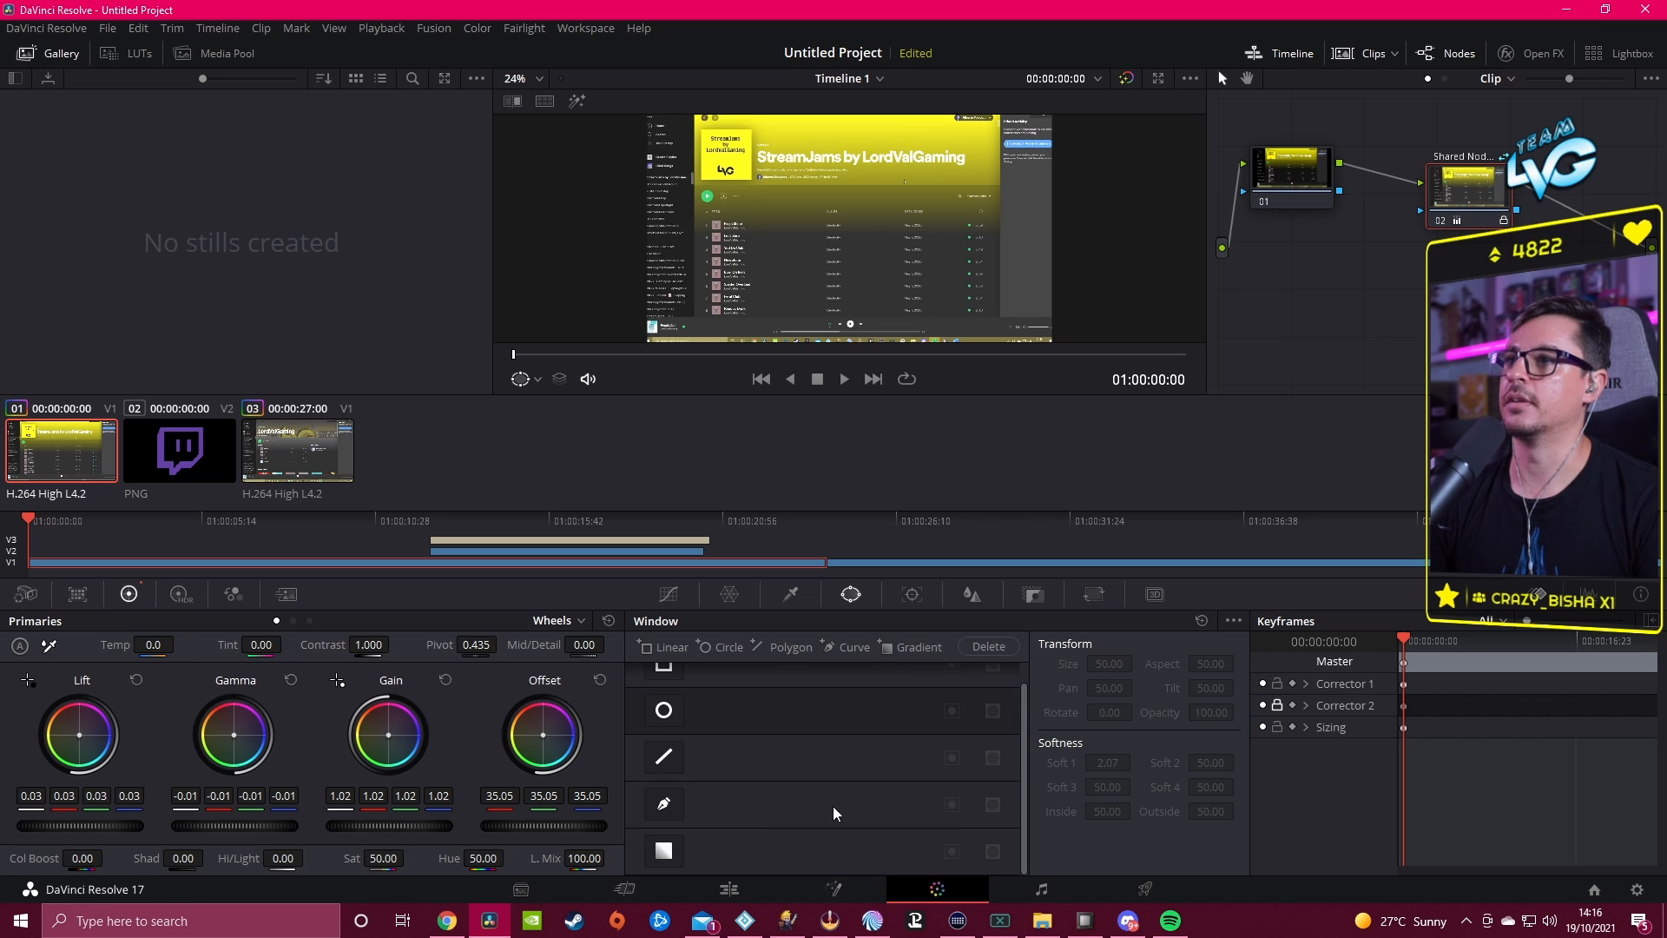
pyautogui.scroll(1, 776, 820)
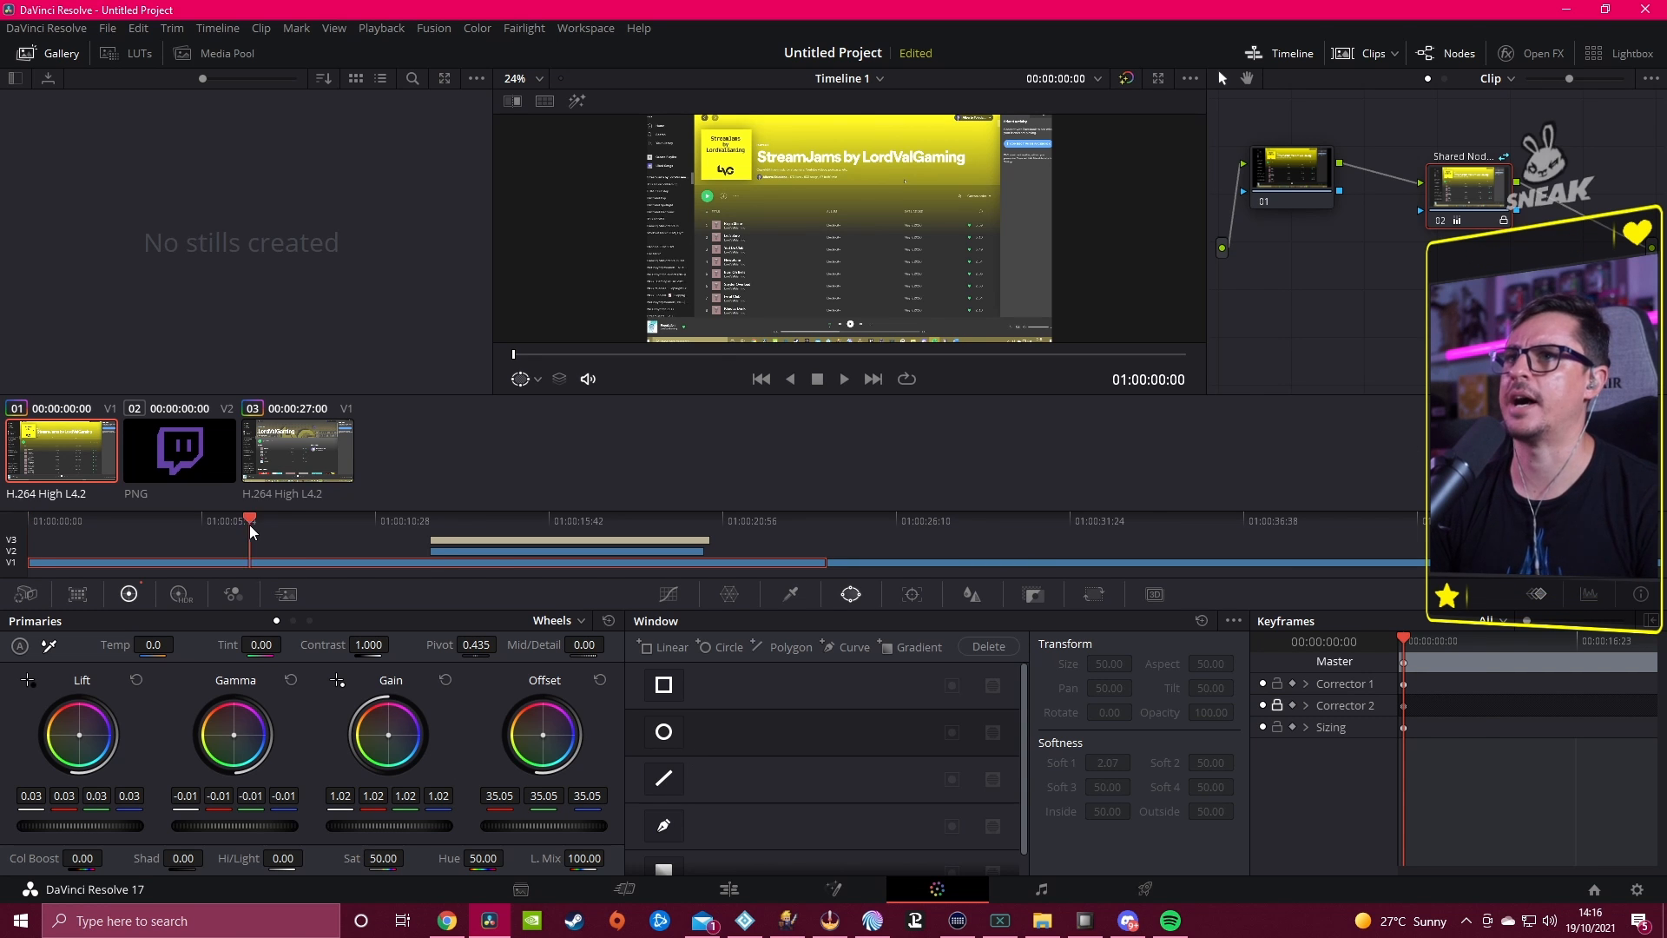
pyautogui.click(283, 521)
pyautogui.rightClick(1462, 185)
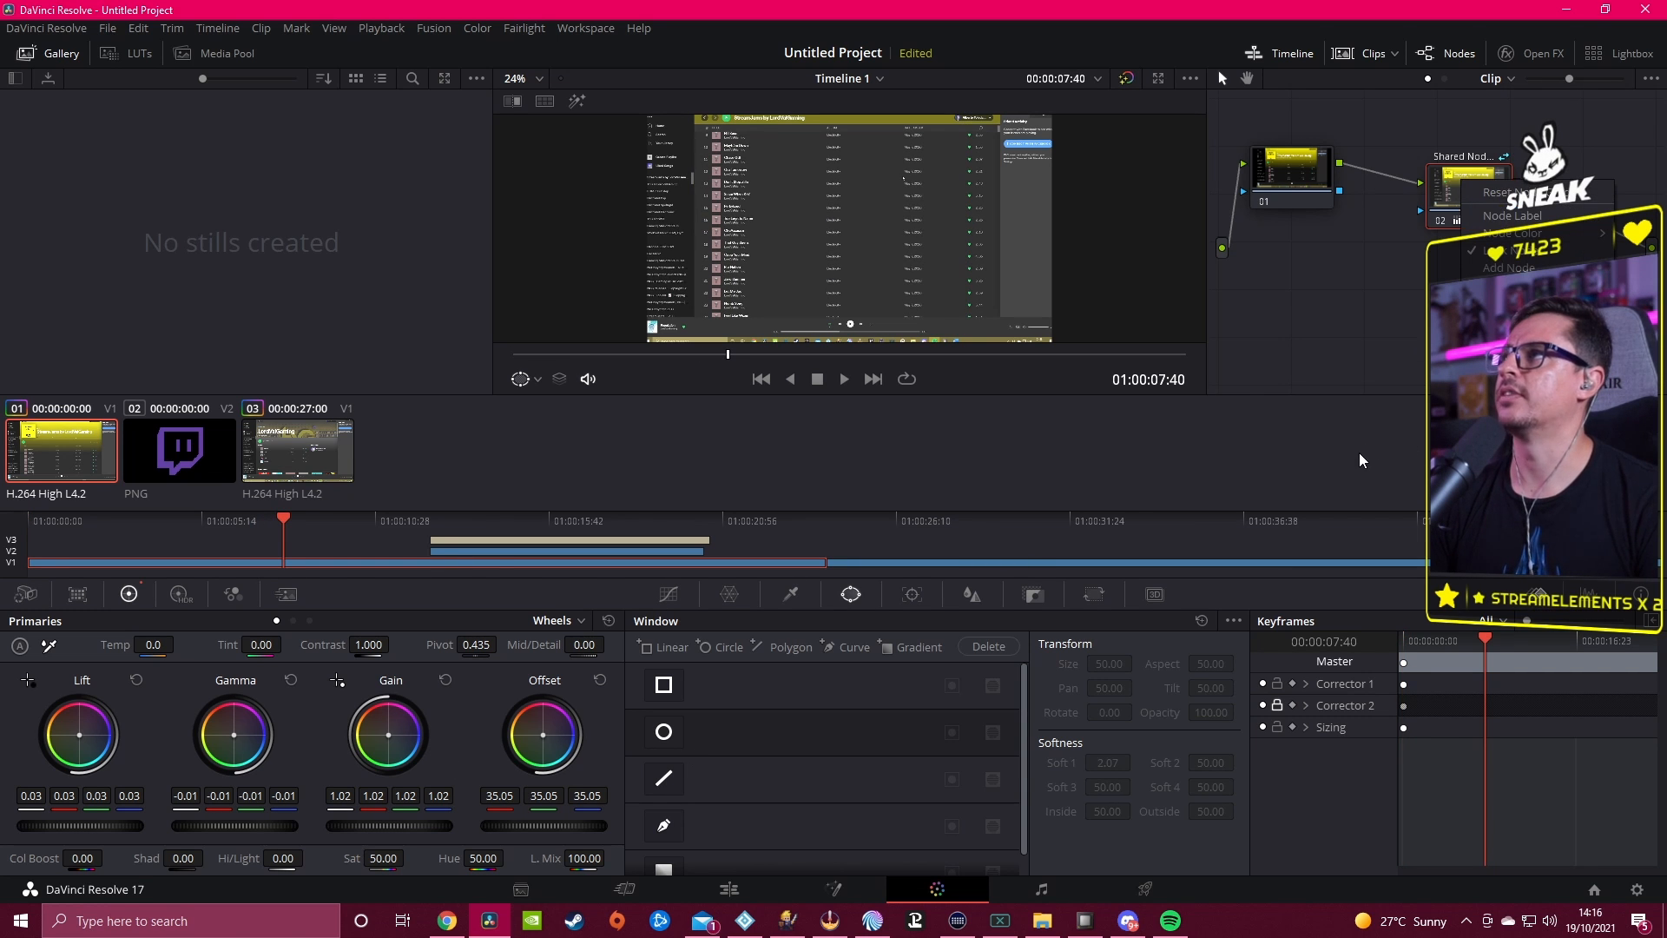
pyautogui.click(1357, 355)
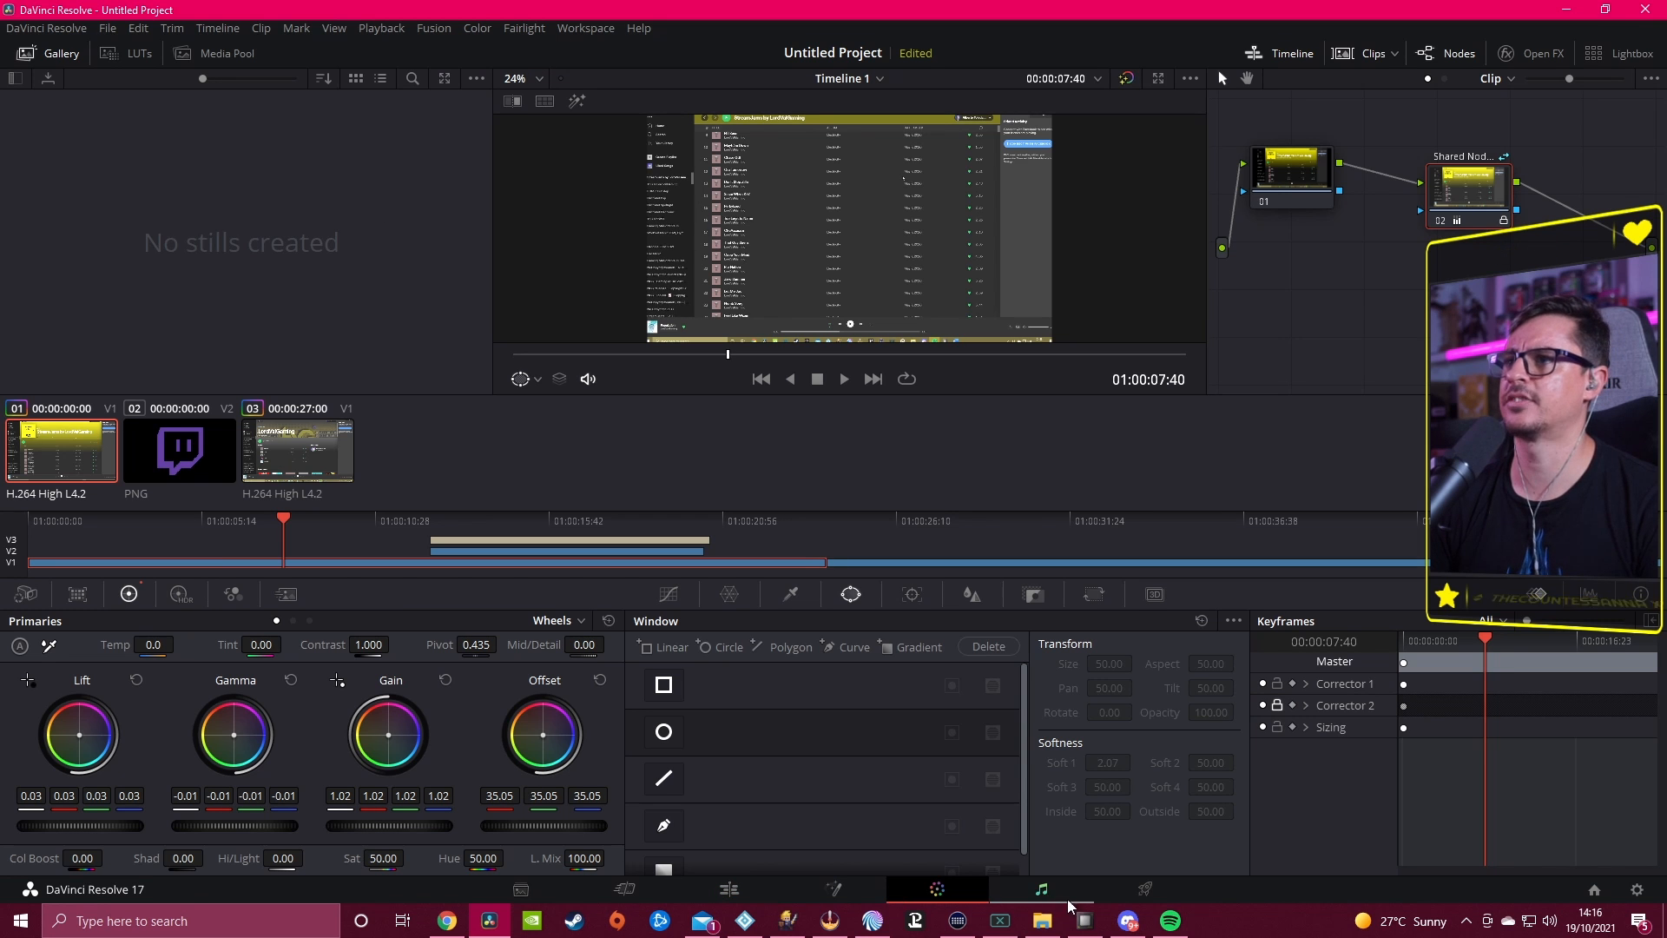
# Step: Grab a still from the second StreamJams.mp4 clip at 01:00:36:23 into the gallery
pyautogui.moveTo(220, 519); pyautogui.dragTo(1239, 560)
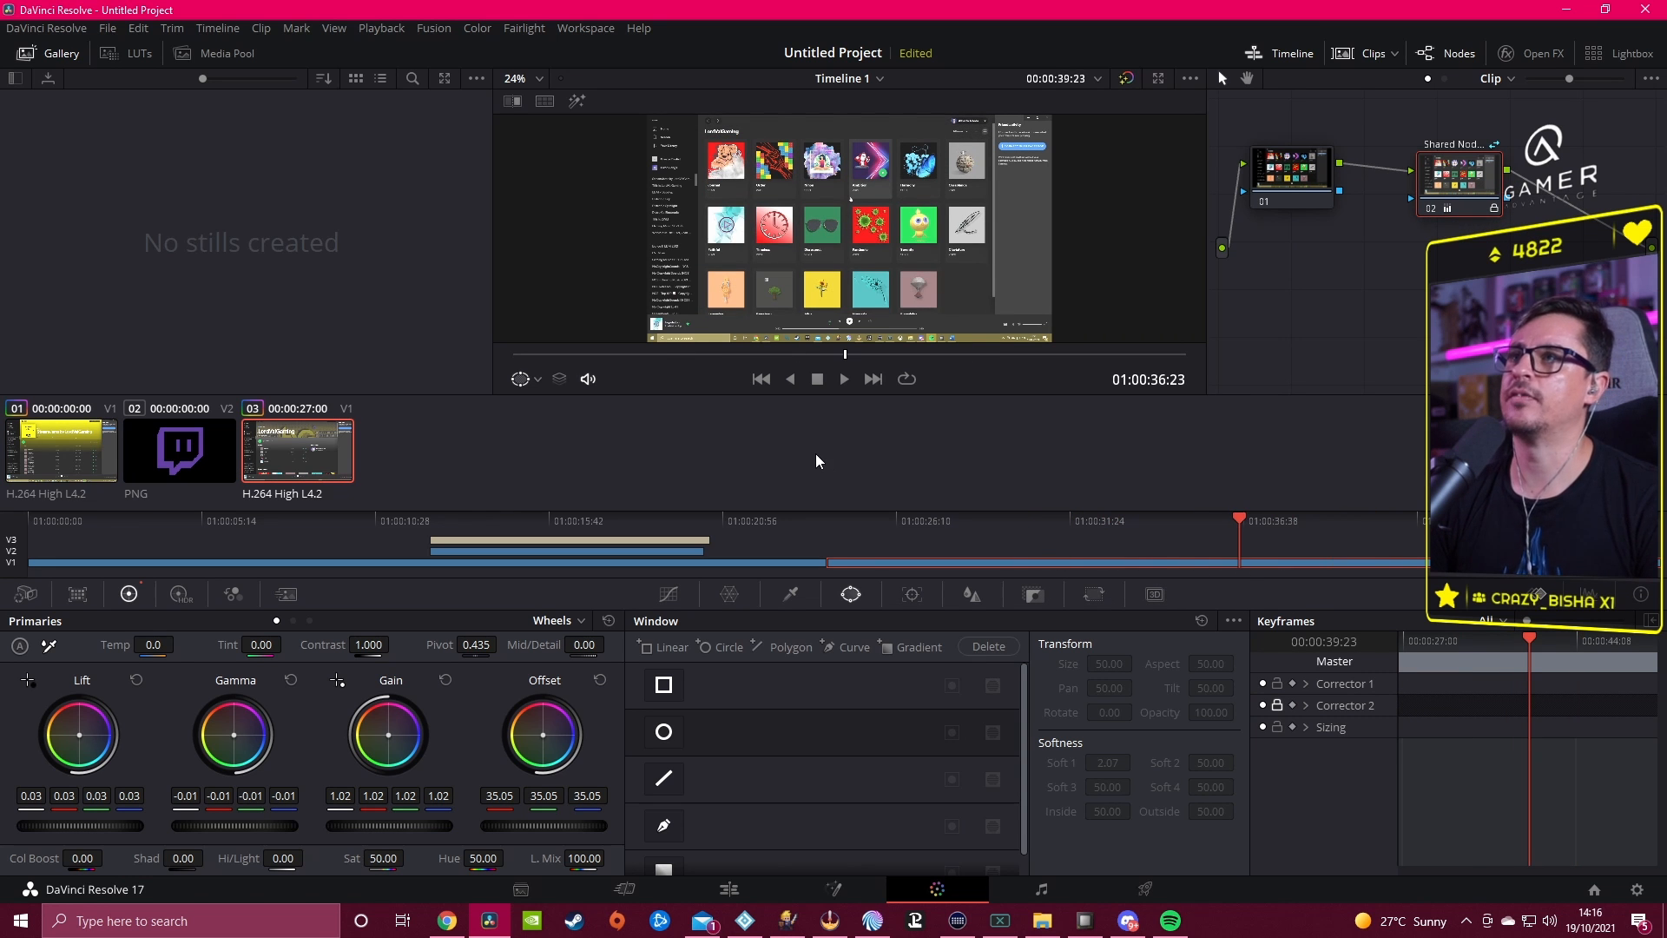
pyautogui.rightClick(815, 227)
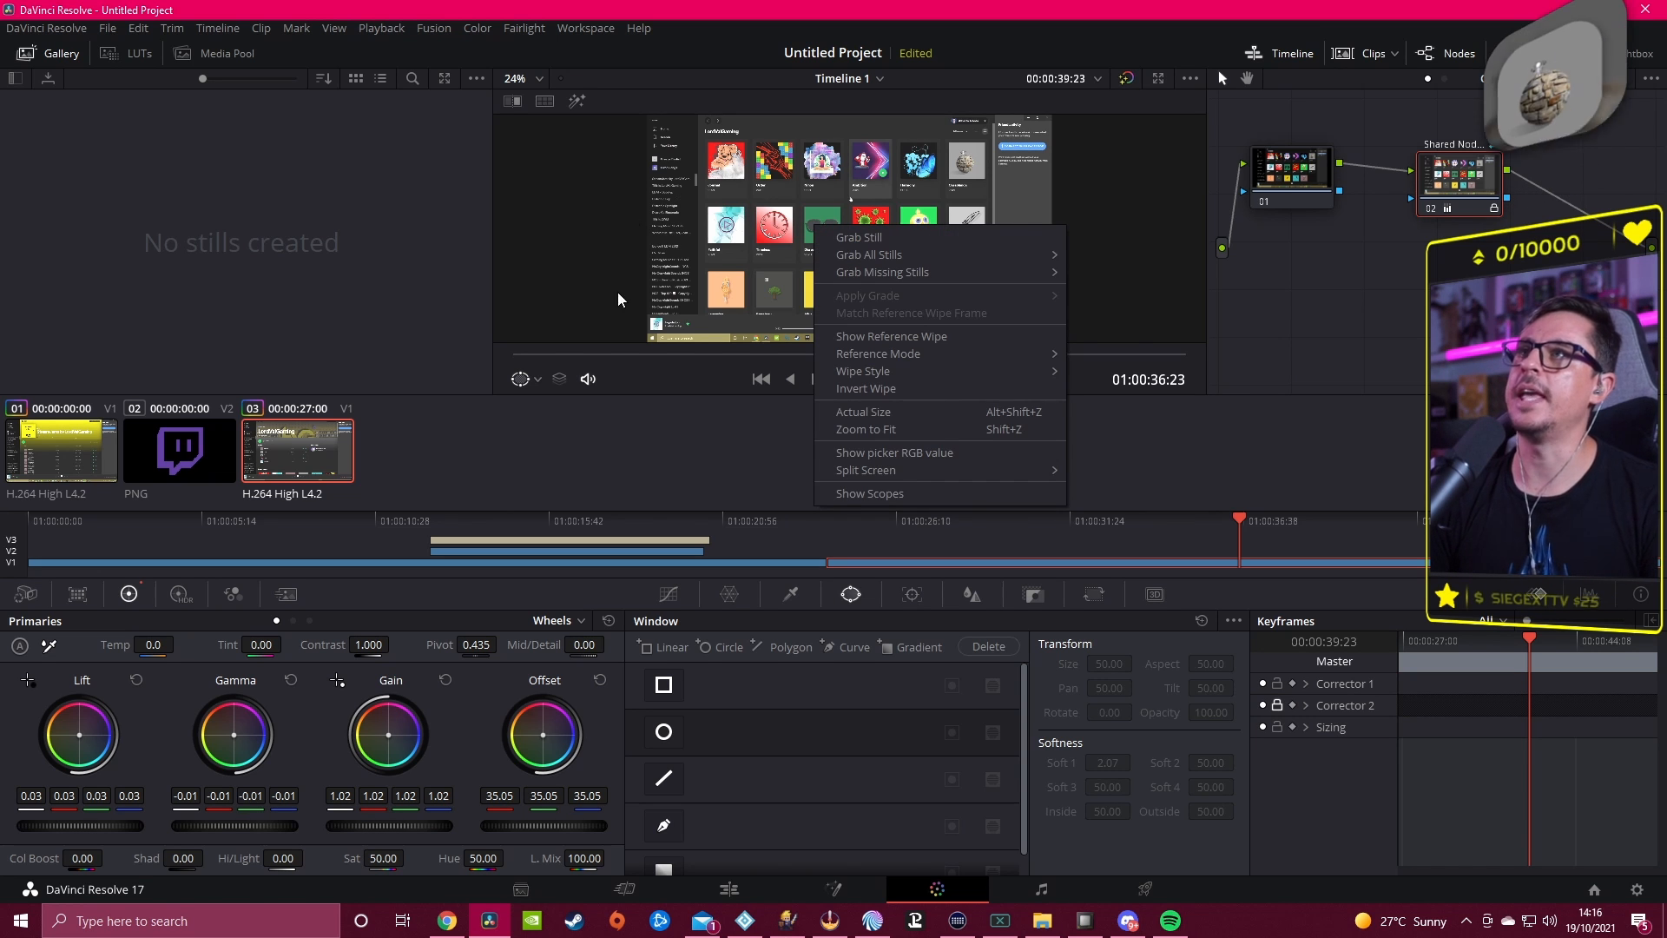
pyautogui.click(691, 201)
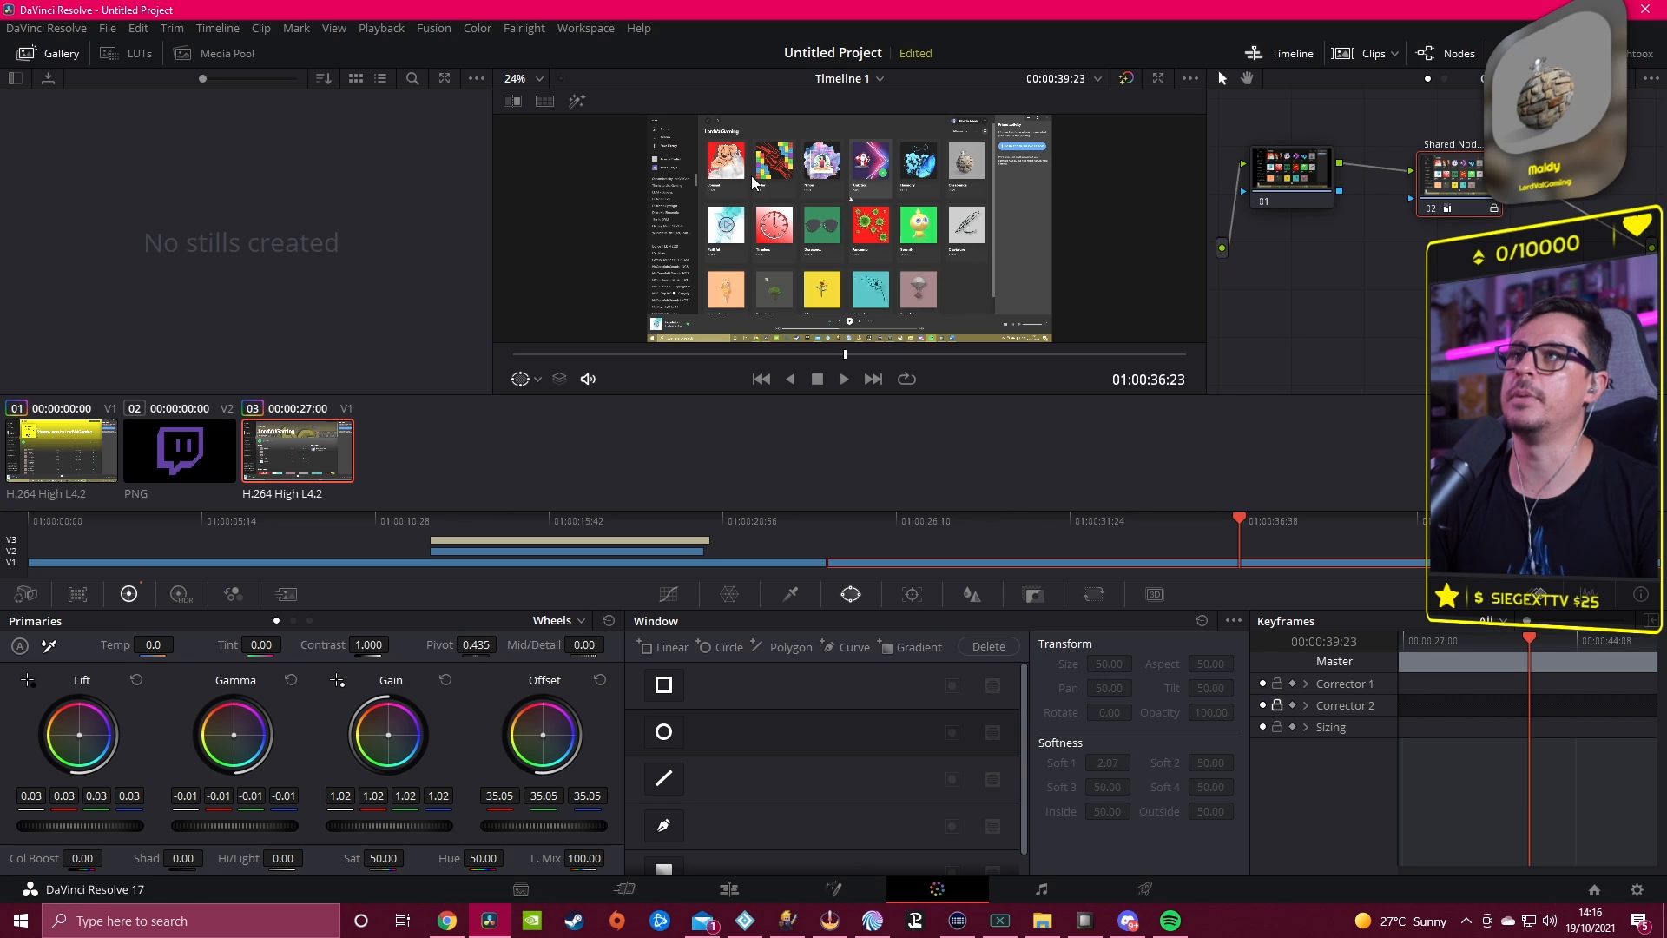
pyautogui.rightClick(778, 184)
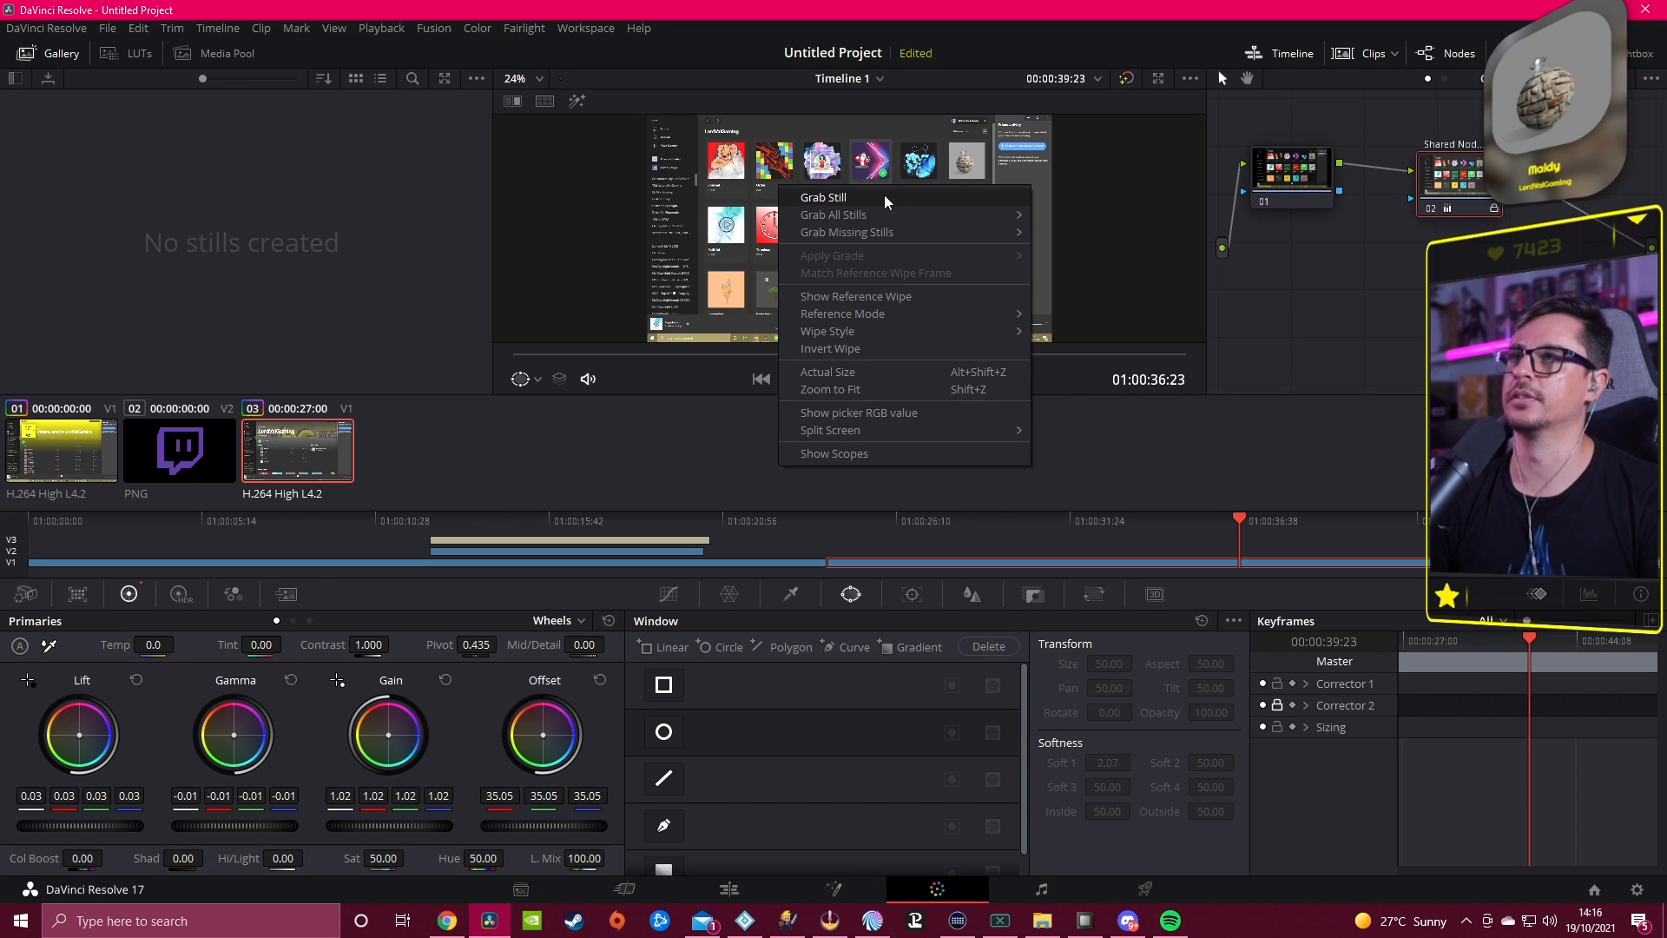
pyautogui.click(929, 202)
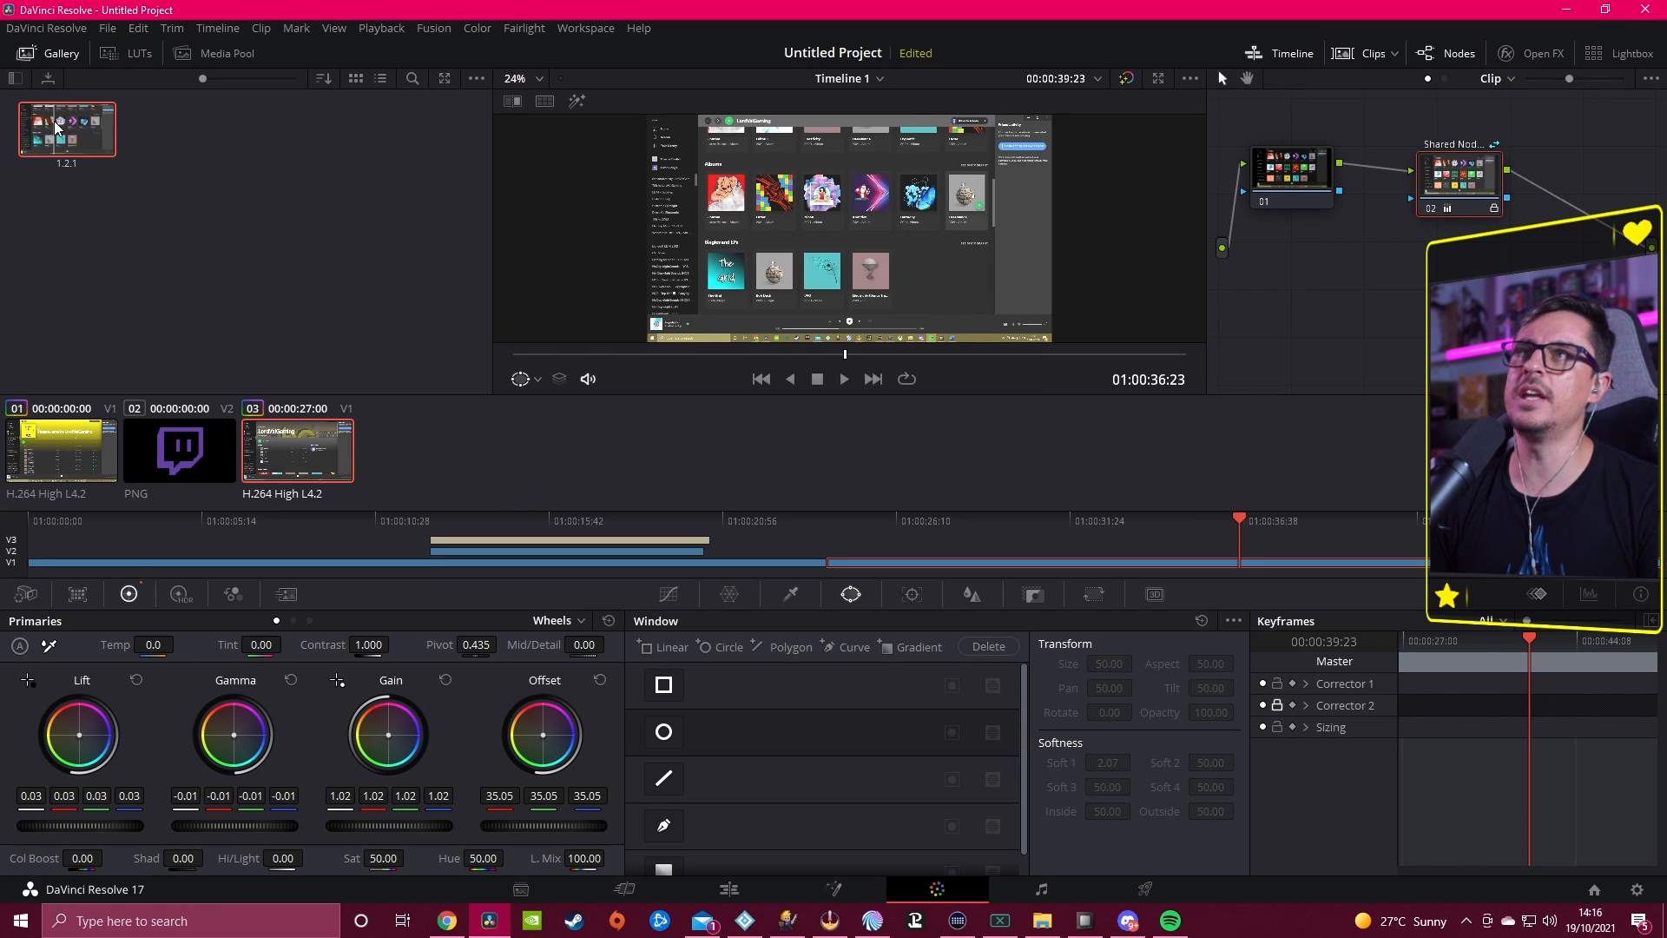
# Step: Export the grabbed gallery still to the Desktop as a PNG file named Untitled.png
pyautogui.doubleClick(92, 136)
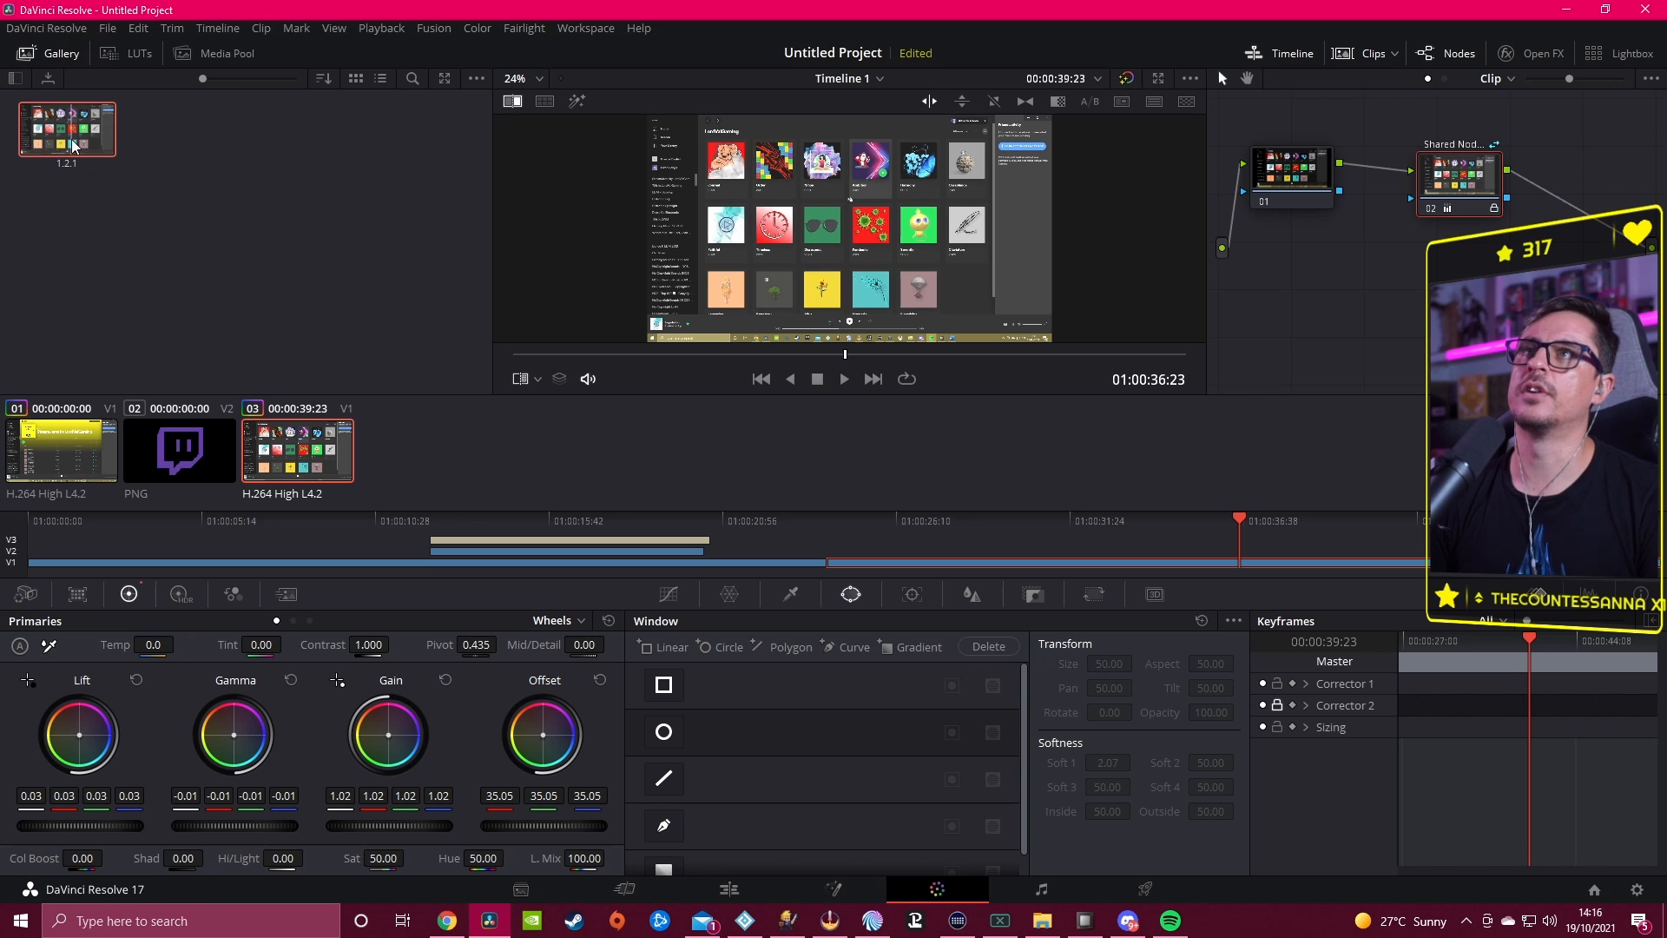
pyautogui.rightClick(73, 145)
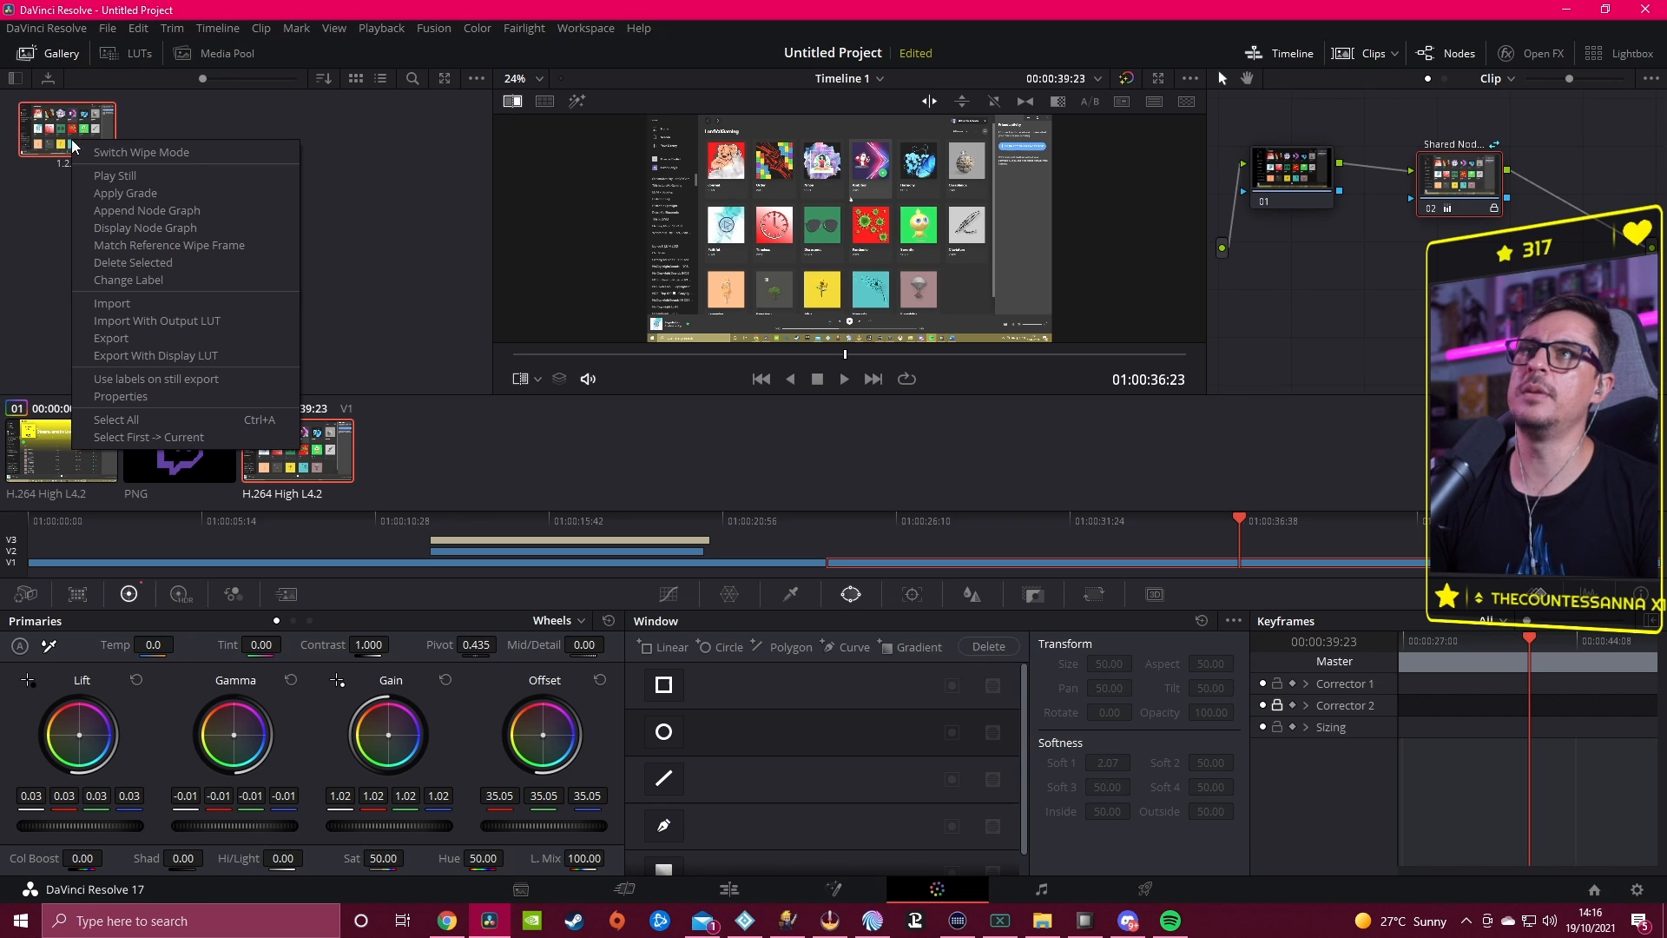
pyautogui.click(168, 338)
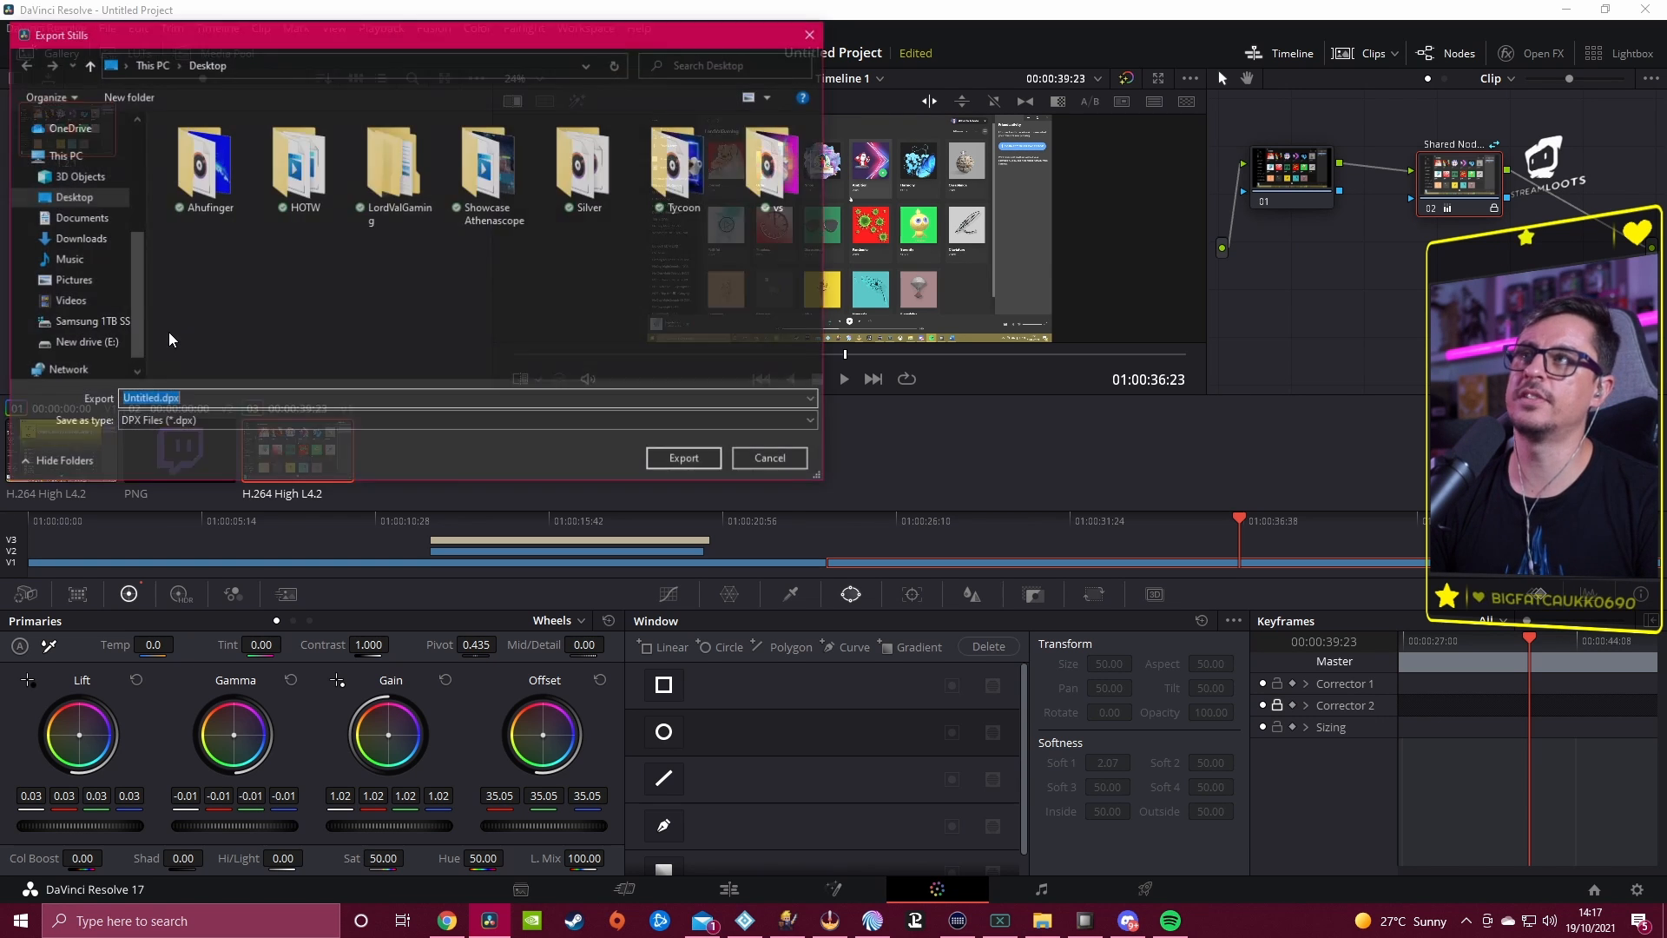
pyautogui.click(205, 425)
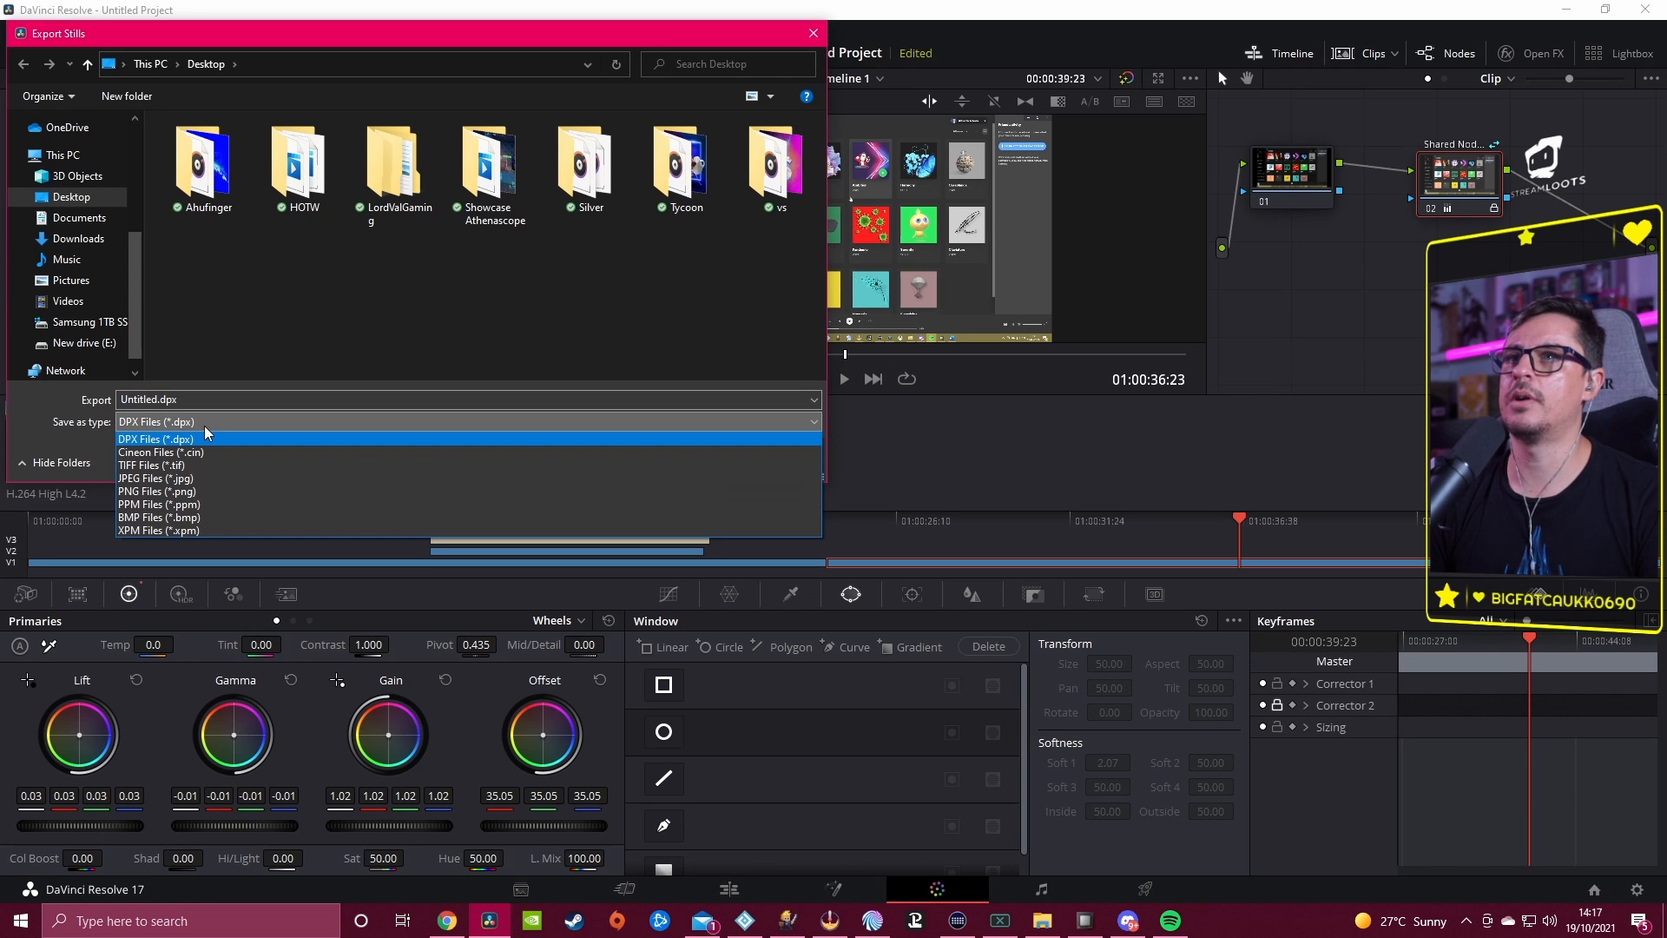
pyautogui.click(206, 492)
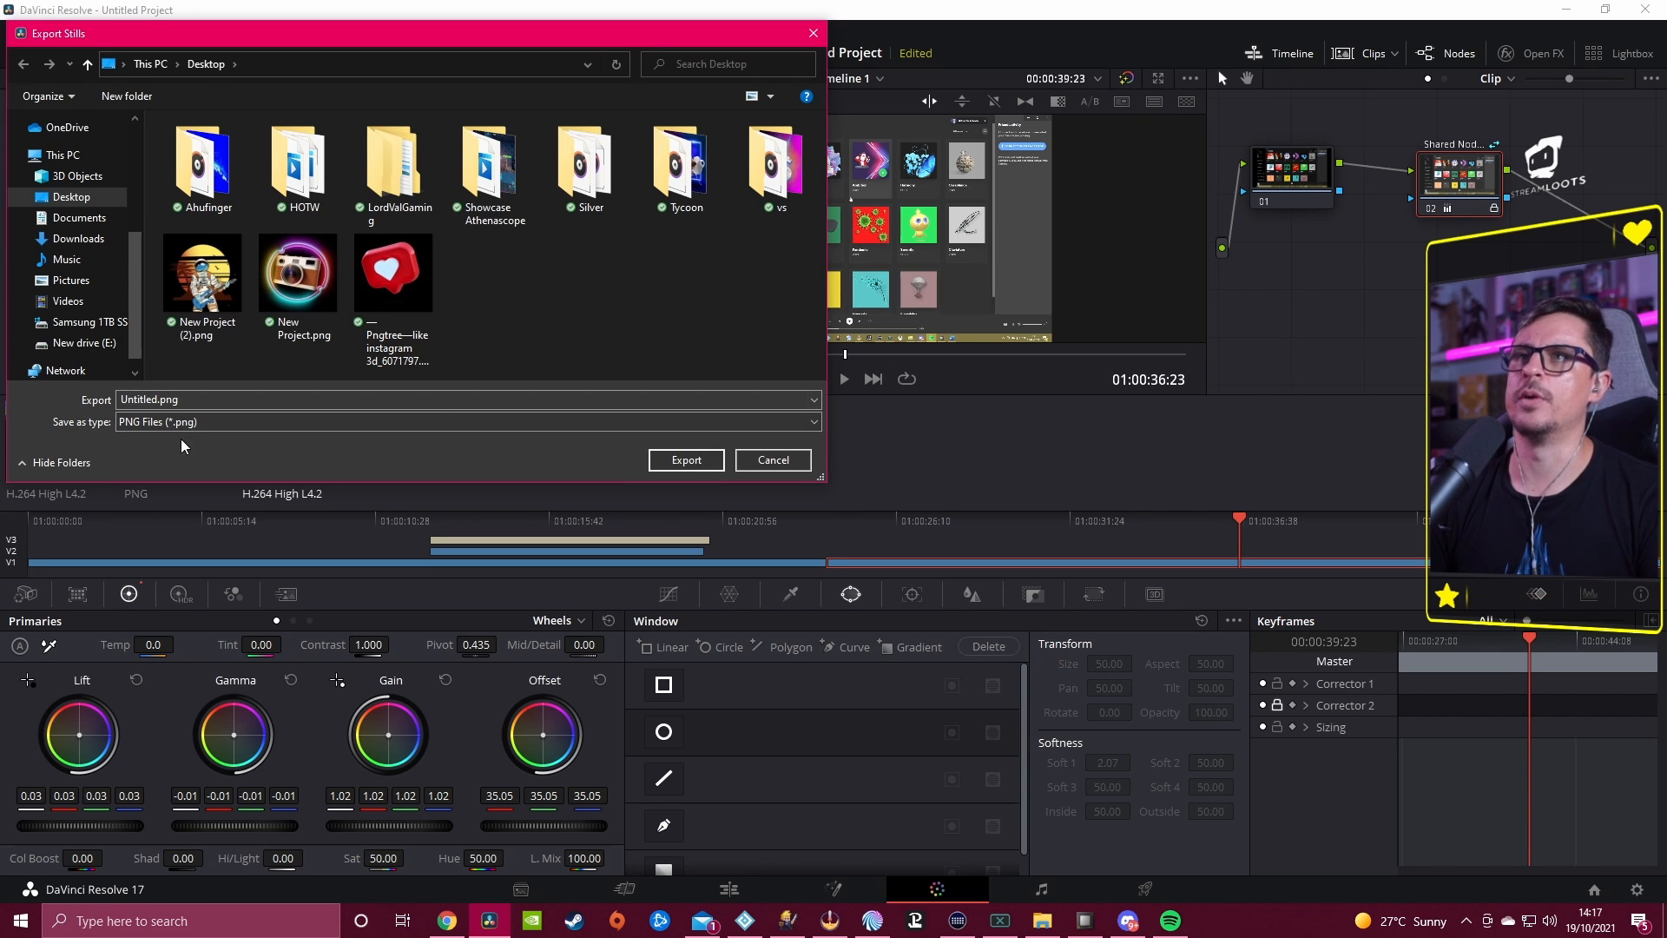
pyautogui.click(685, 460)
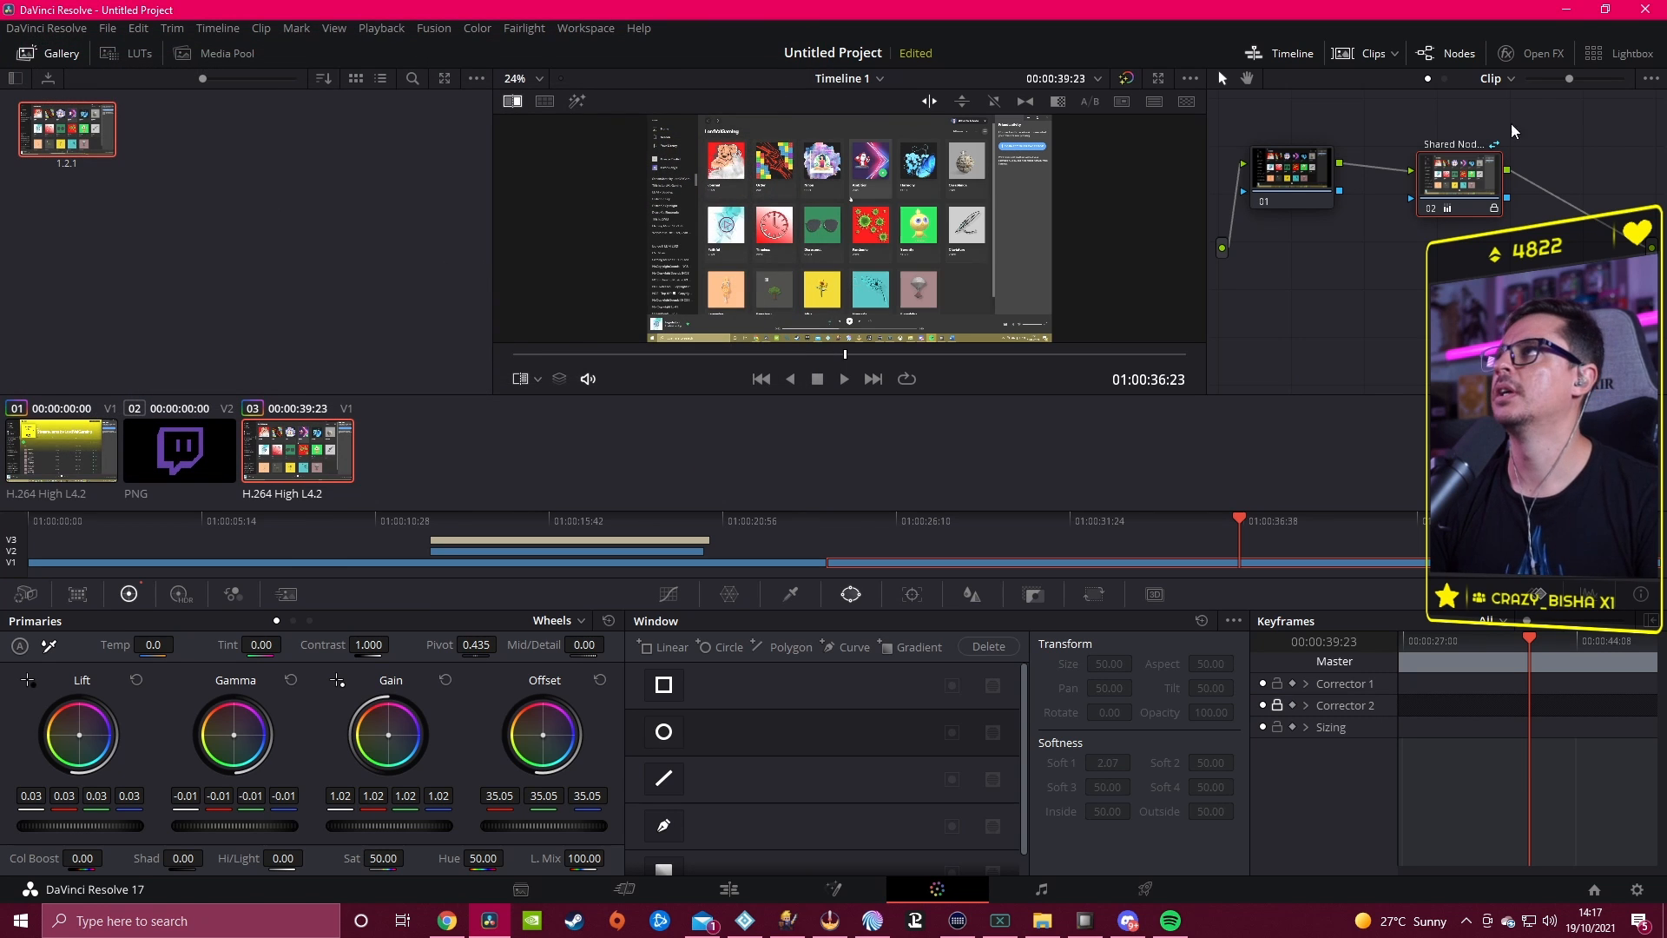
# Step: Check the exported PNG still from the desktop in Photos, close it and return to DaVinci Resolve
pyautogui.click(1563, 12)
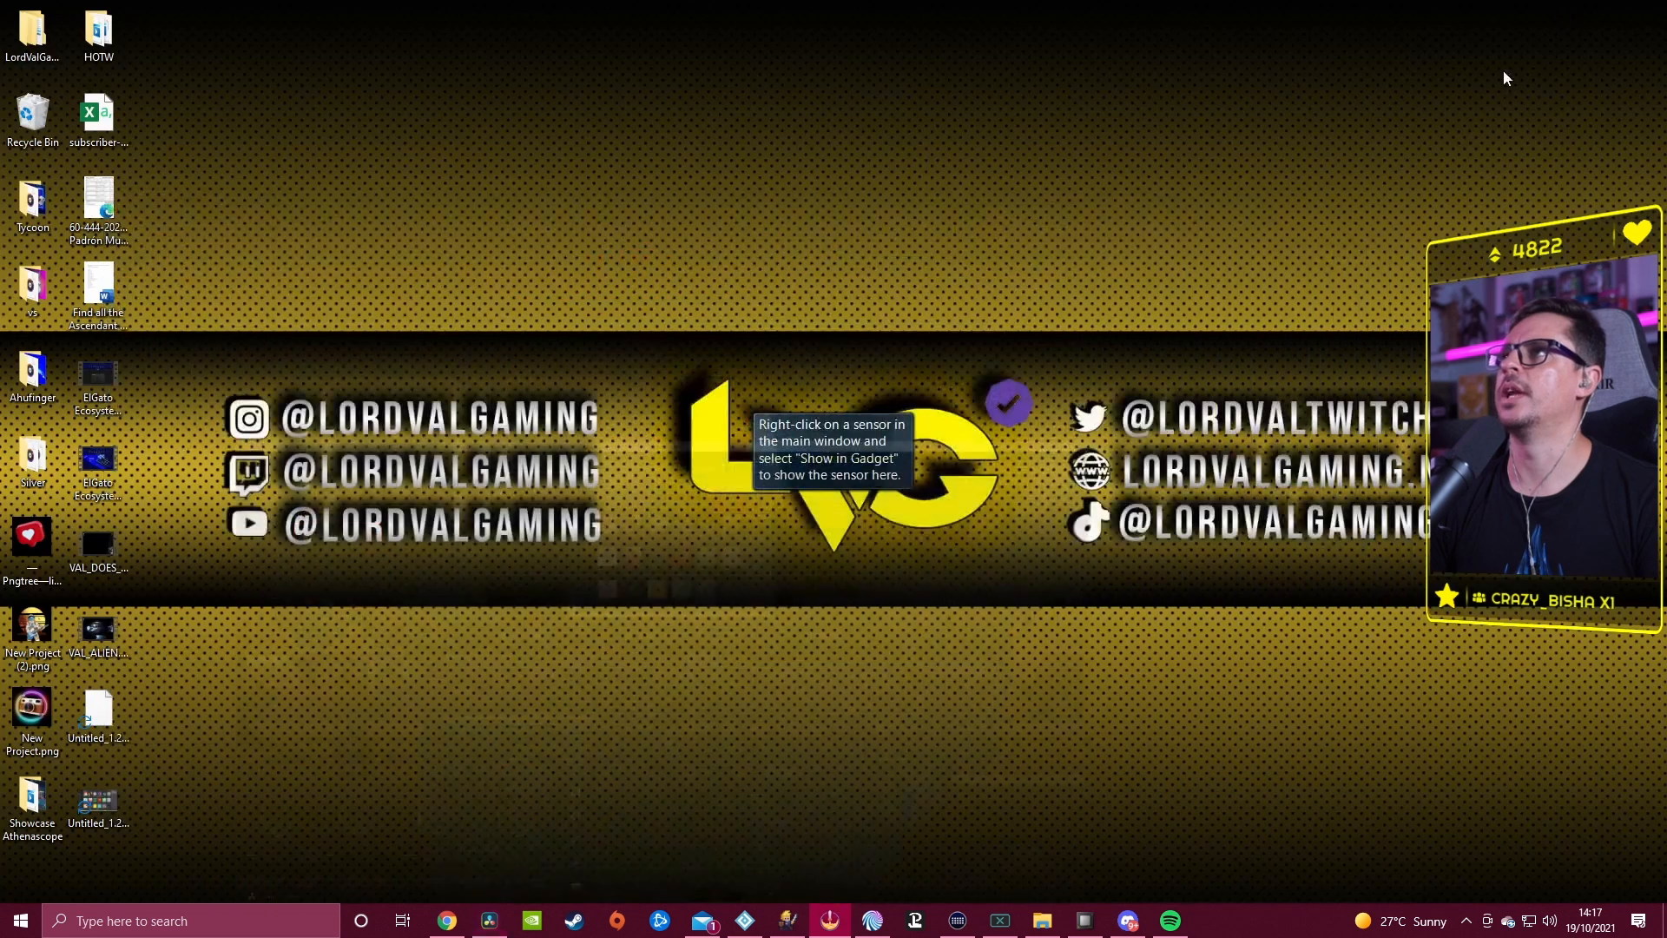
pyautogui.doubleClick(89, 807)
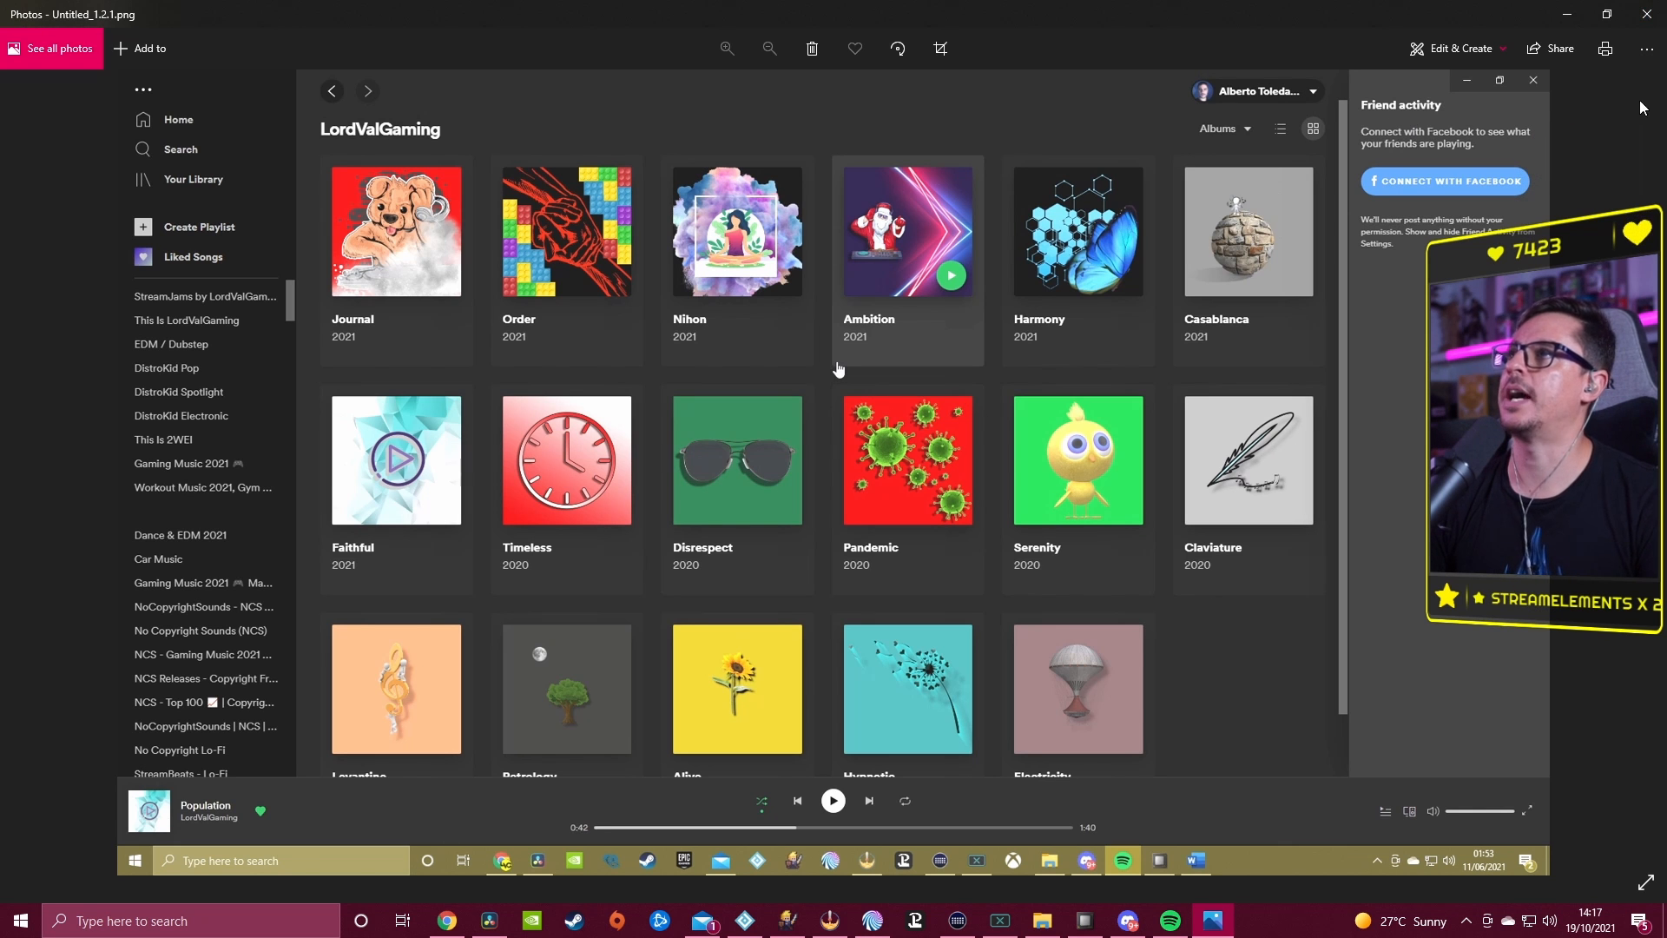
pyautogui.click(1654, 24)
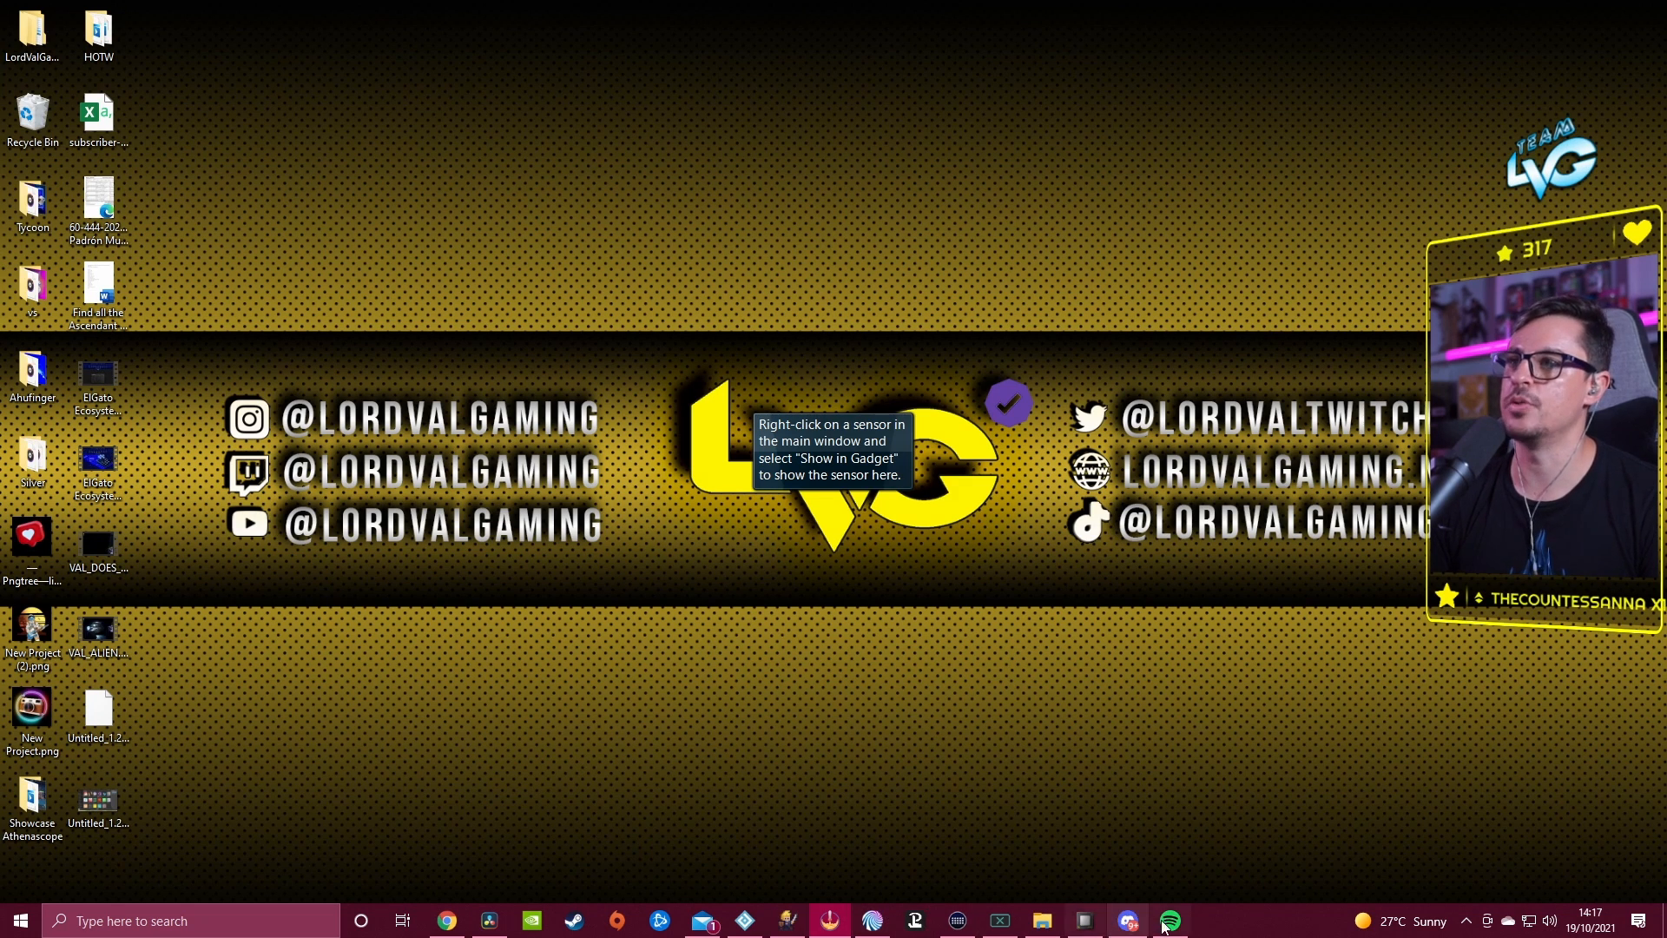
pyautogui.click(490, 921)
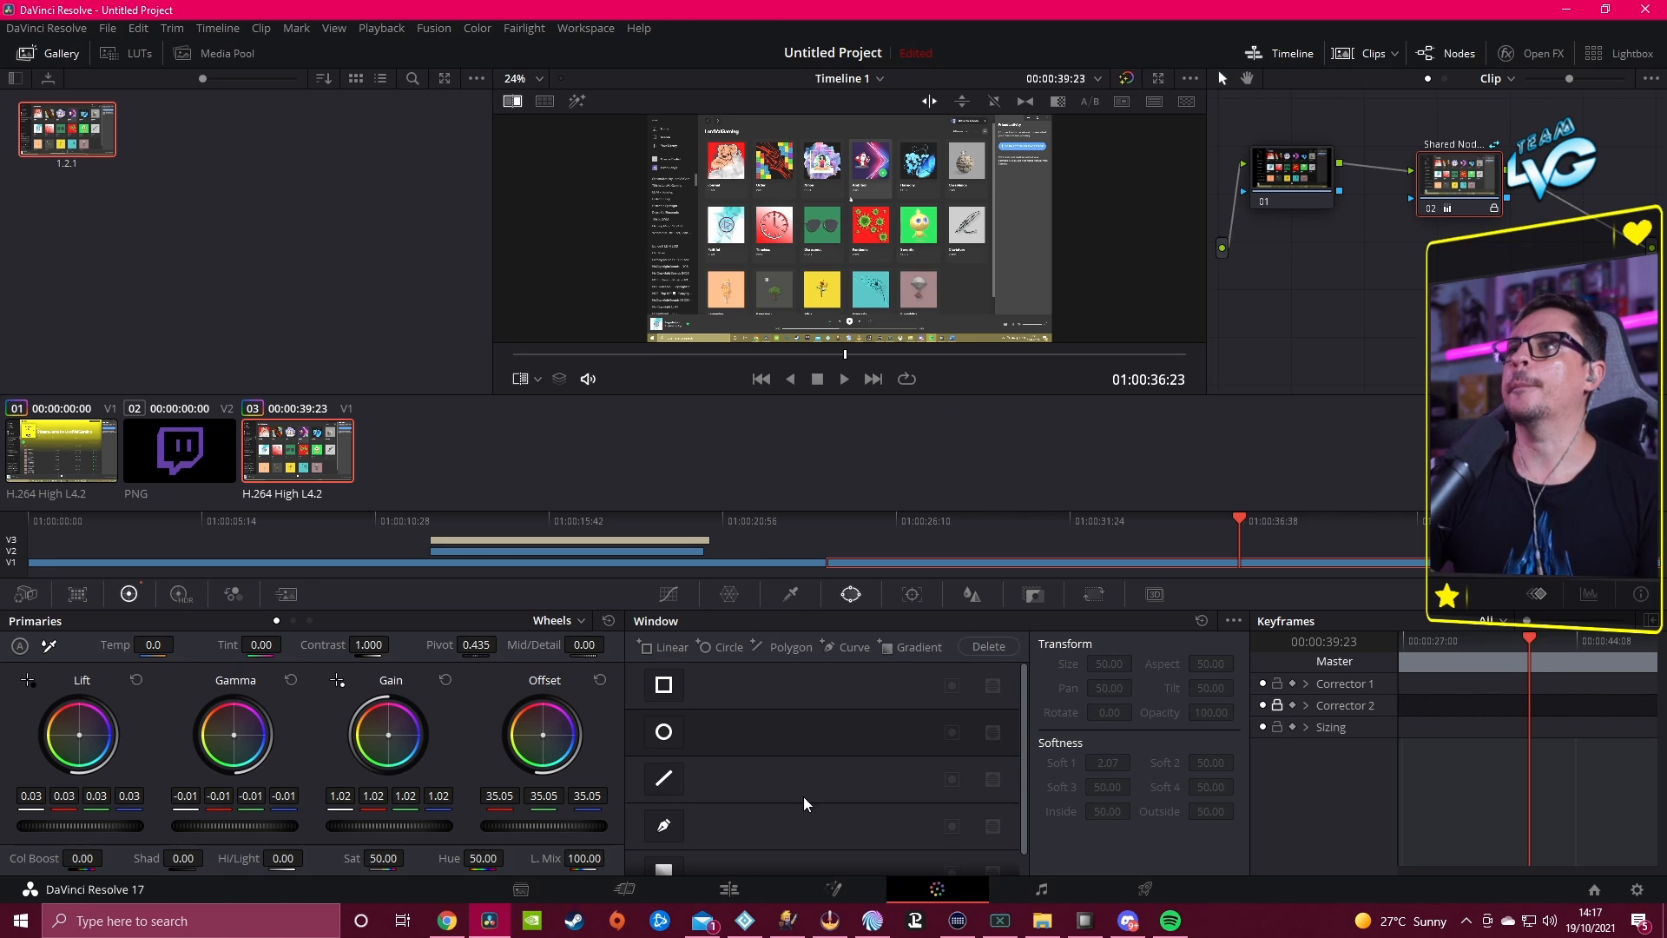
# Step: Visit the Fairlight and Edit pages, ending on the Deliver page
pyautogui.click(1034, 897)
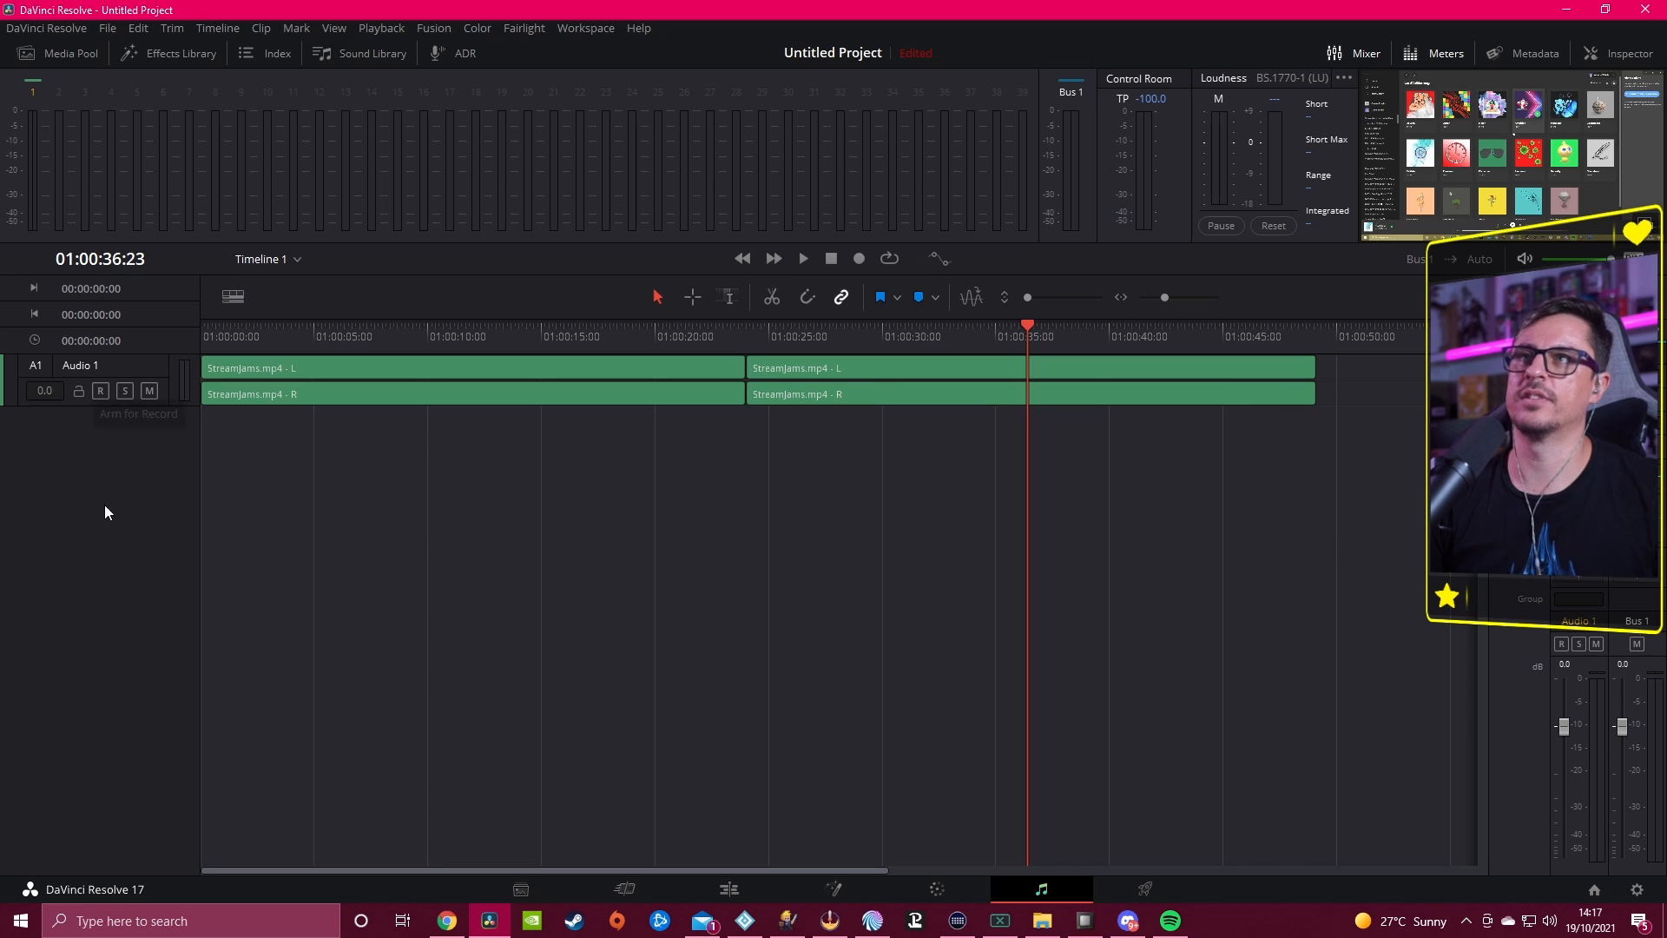
pyautogui.click(741, 895)
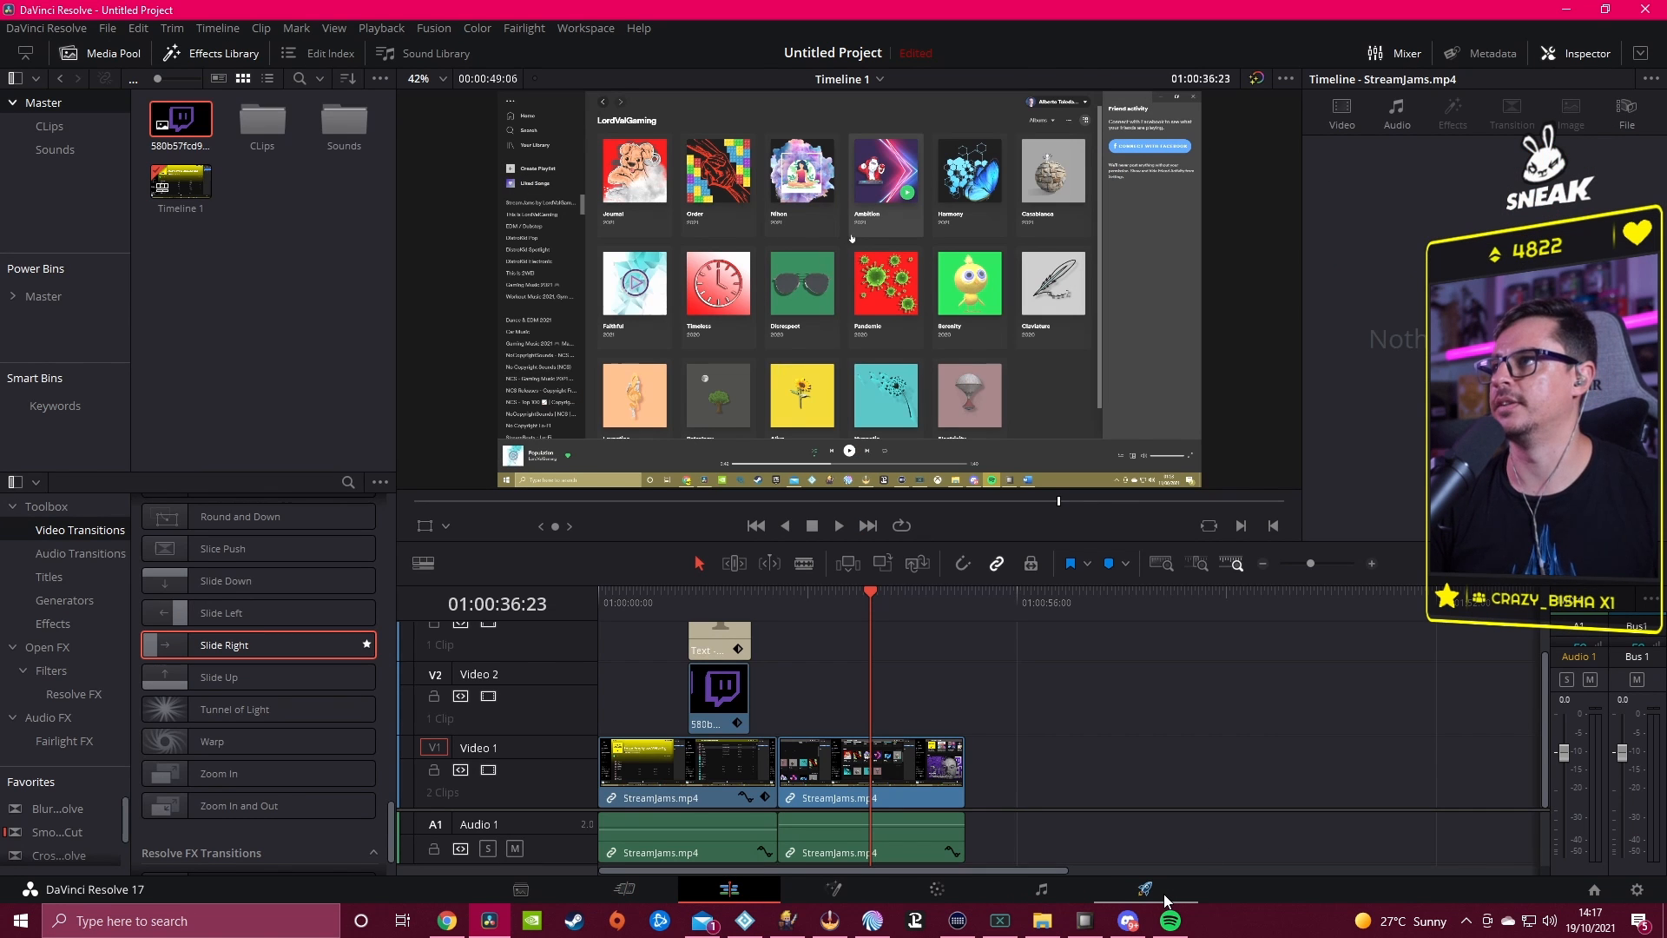
pyautogui.click(1146, 889)
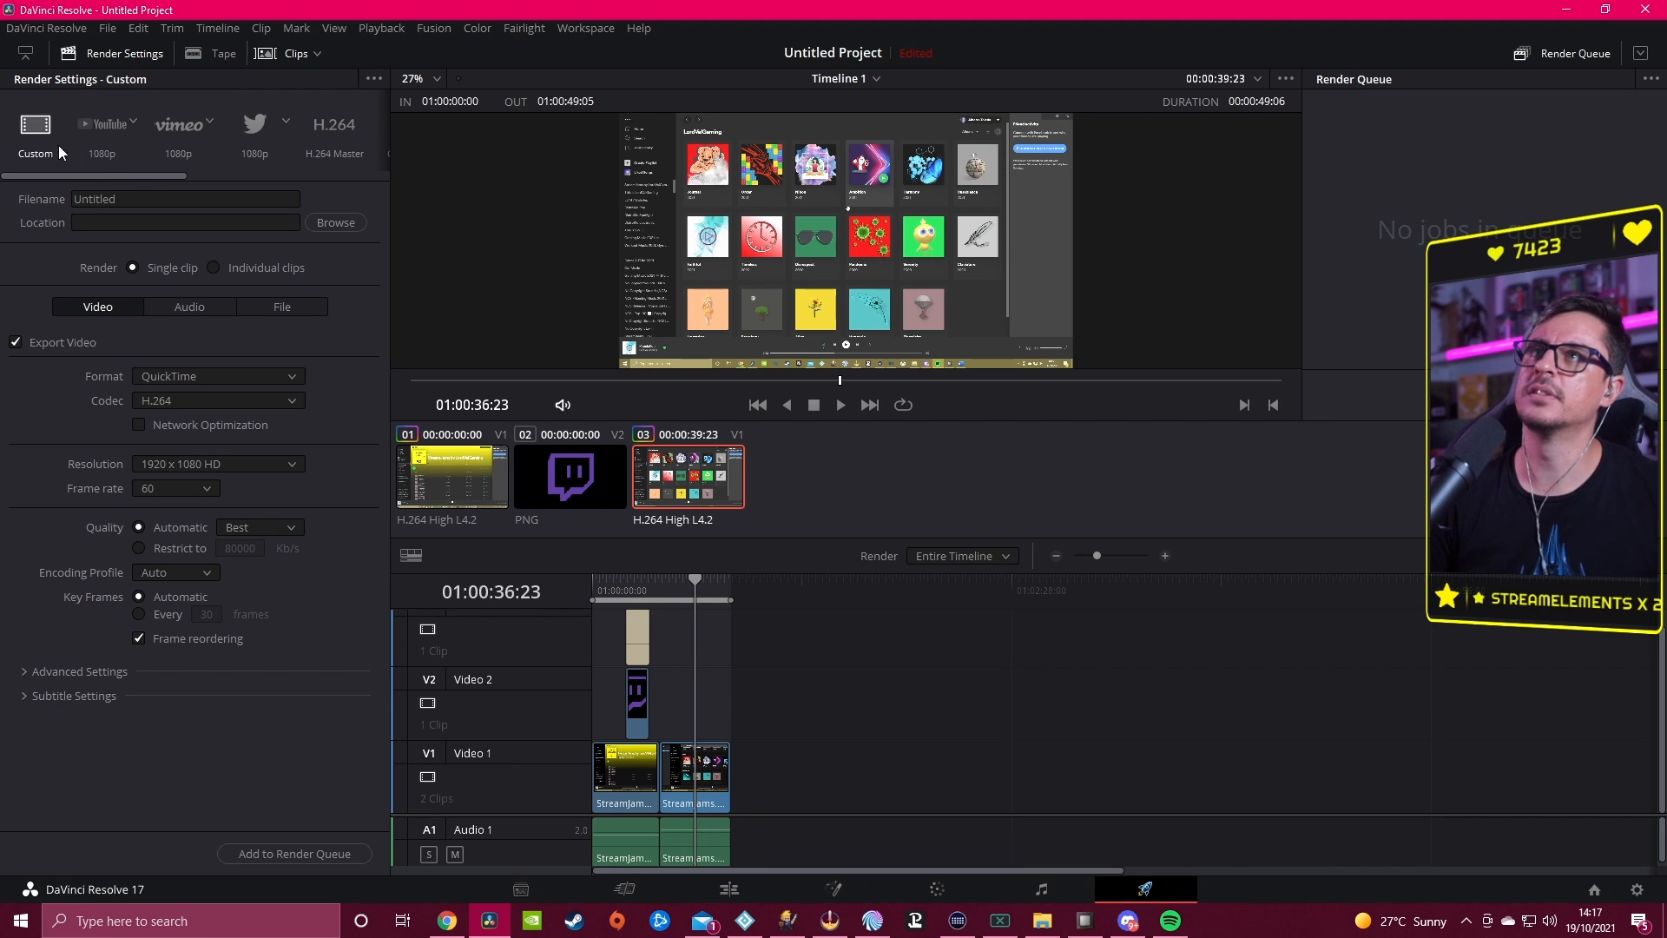
# Step: Set the render location to the Desktop, keeping the file name Untitled
pyautogui.click(335, 222)
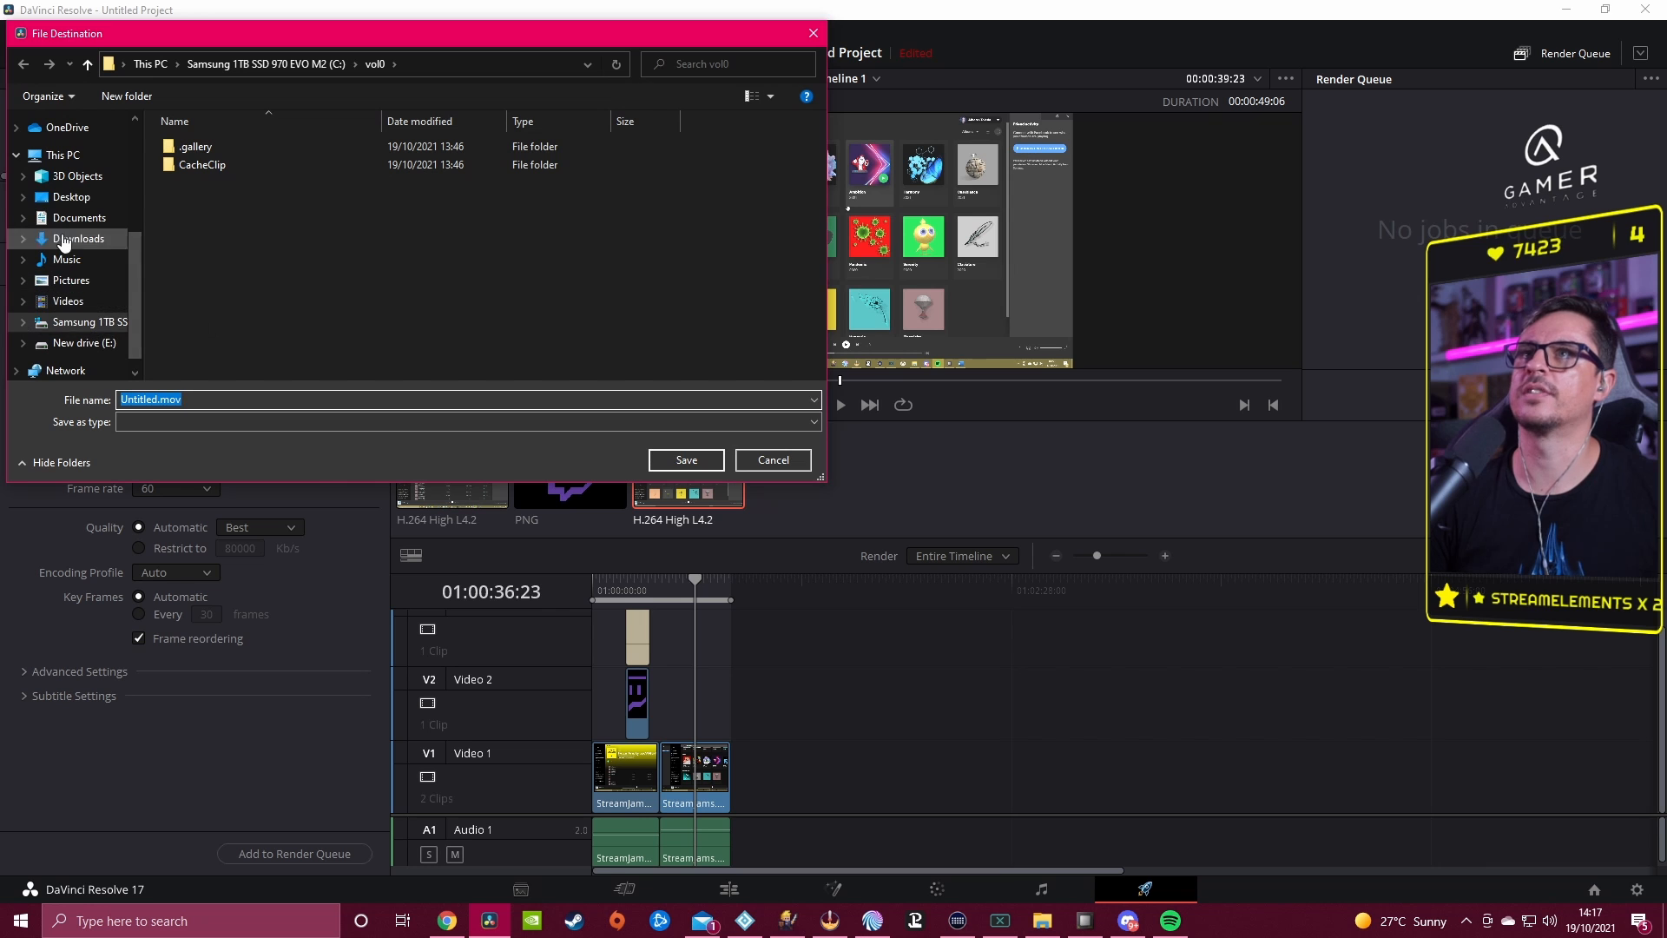
pyautogui.click(71, 196)
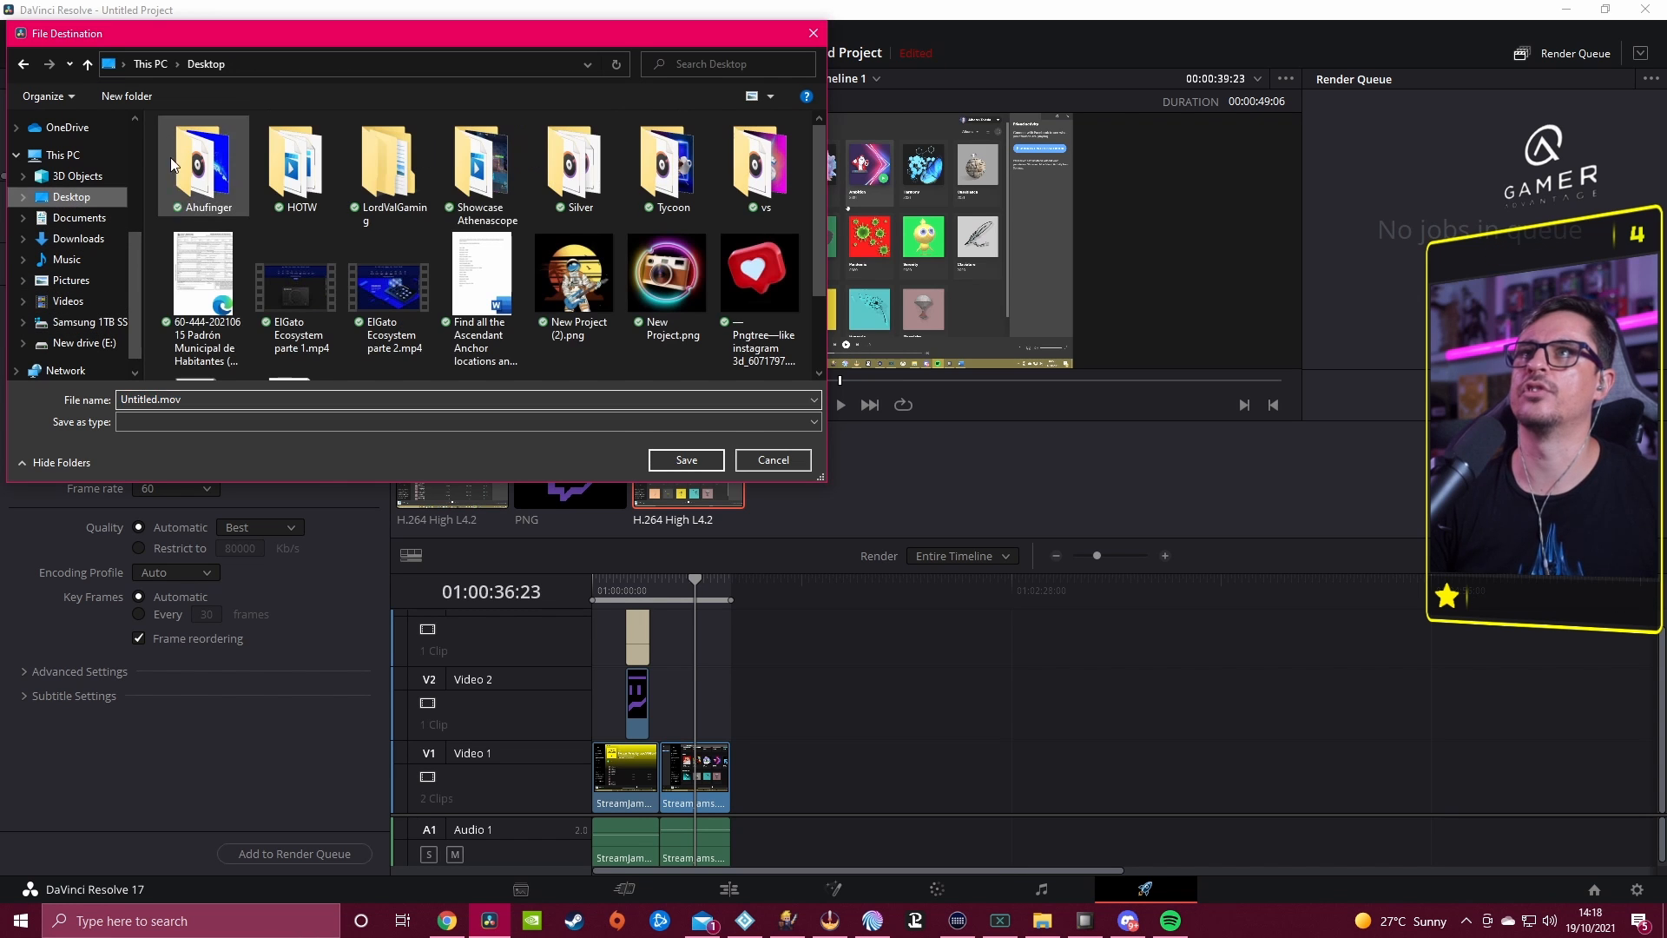
pyautogui.click(697, 465)
pyautogui.moveTo(129, 202); pyautogui.dragTo(60, 200)
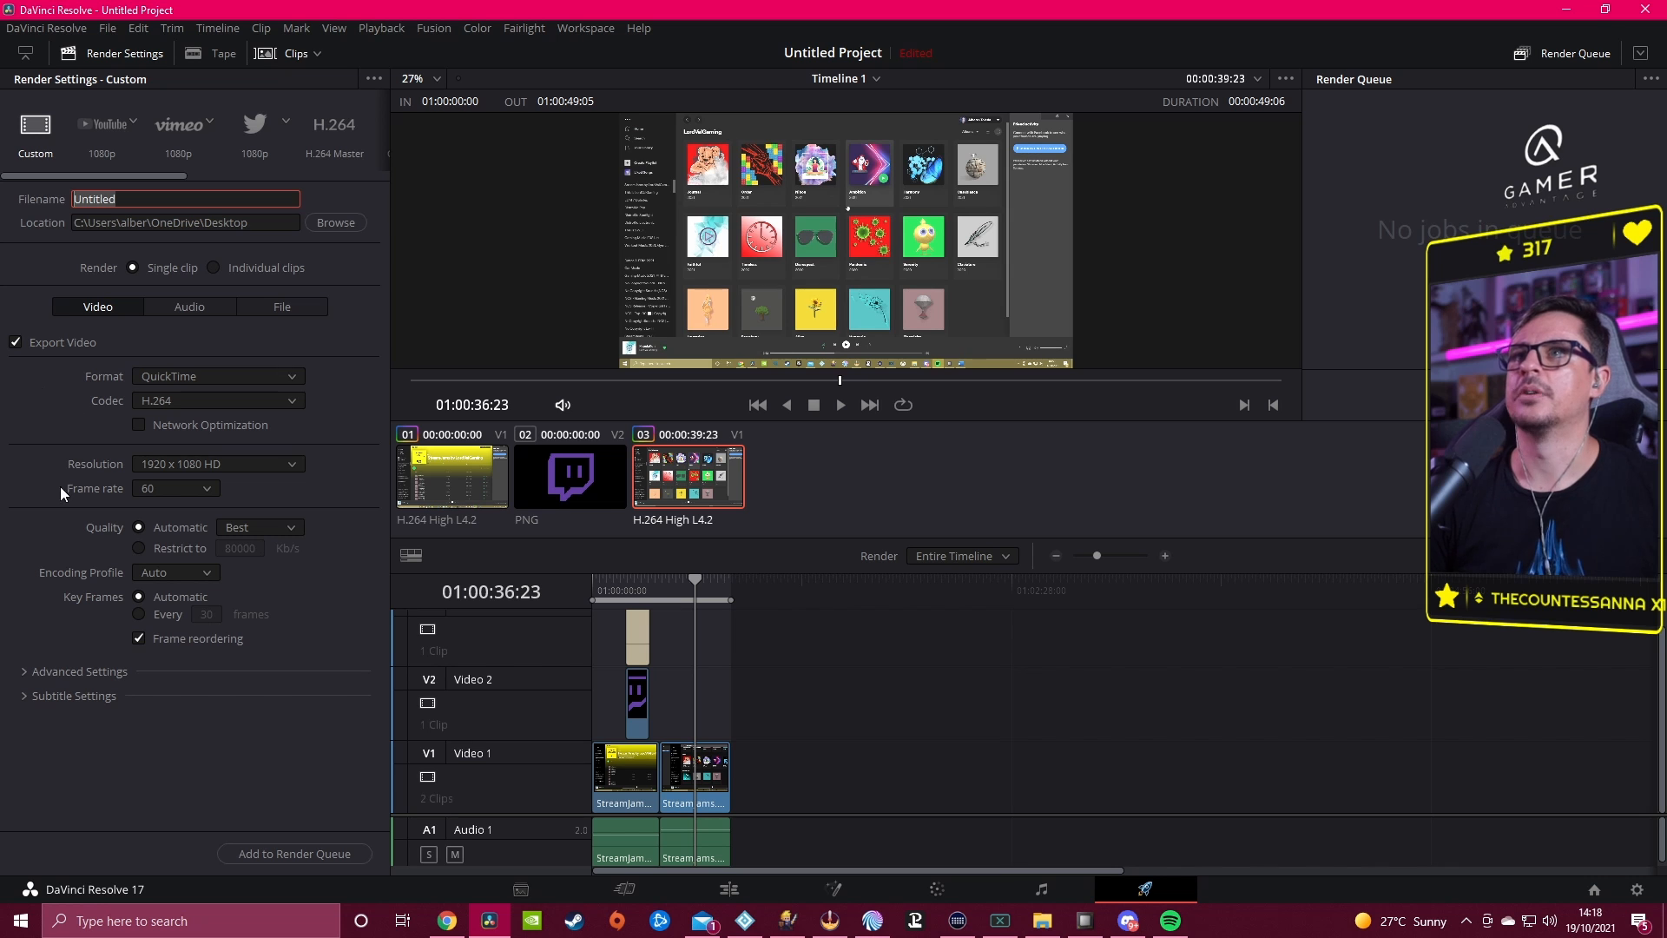
pyautogui.click(30, 194)
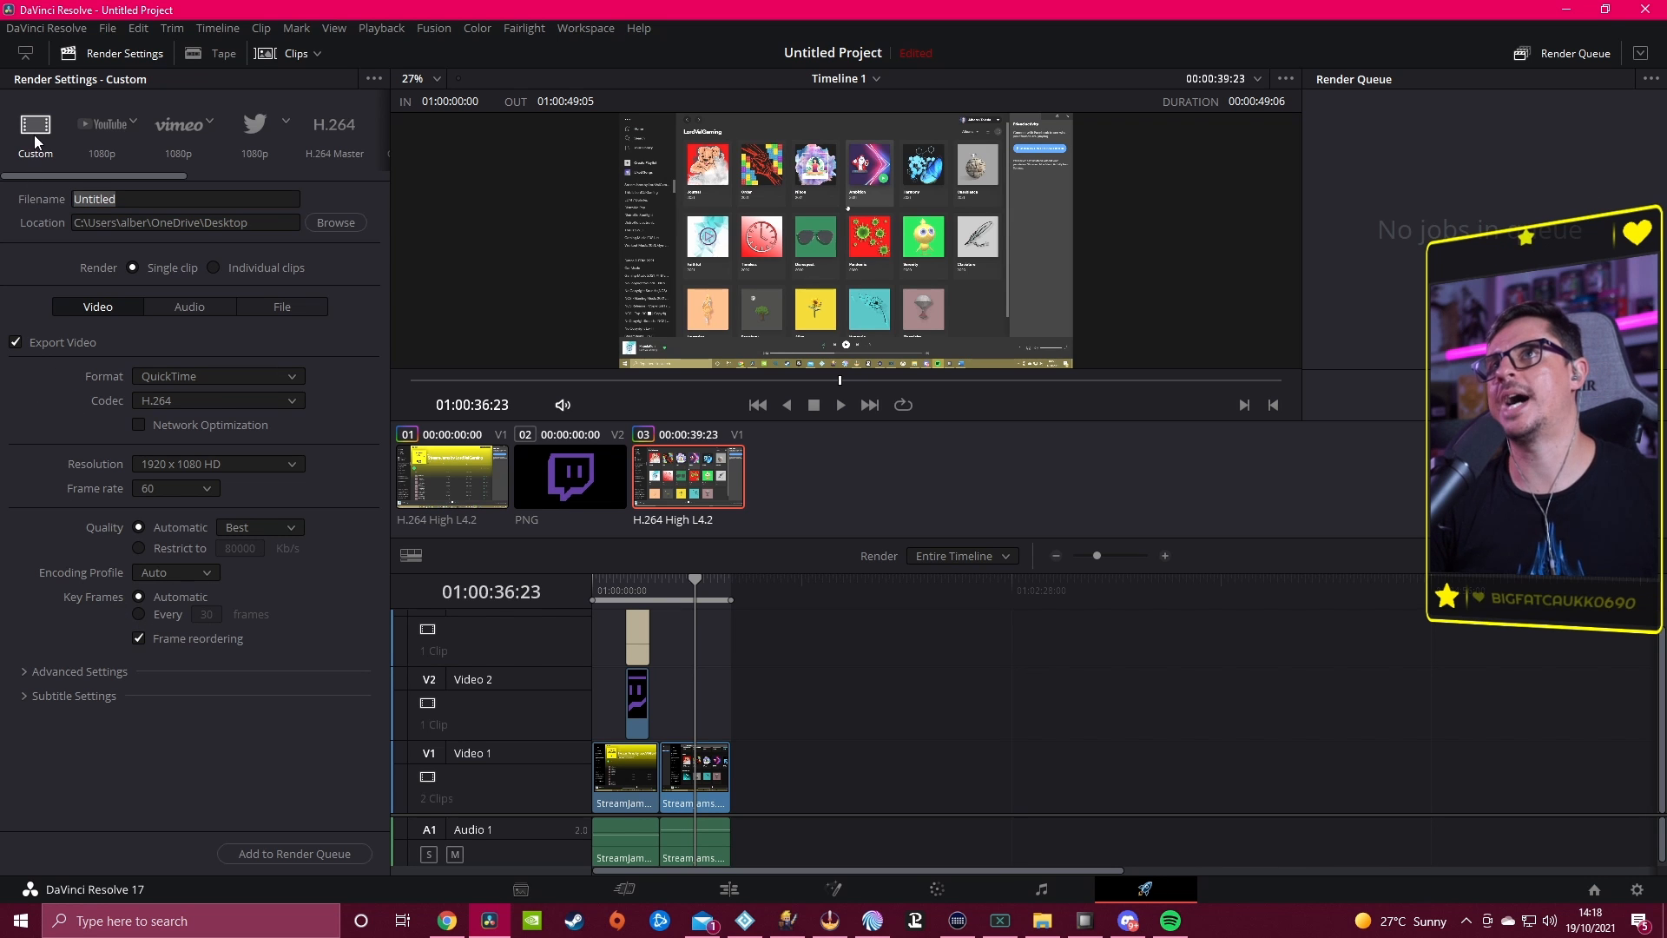
# Step: Select the YouTube 1080p render preset and review its available resolutions
pyautogui.click(121, 126)
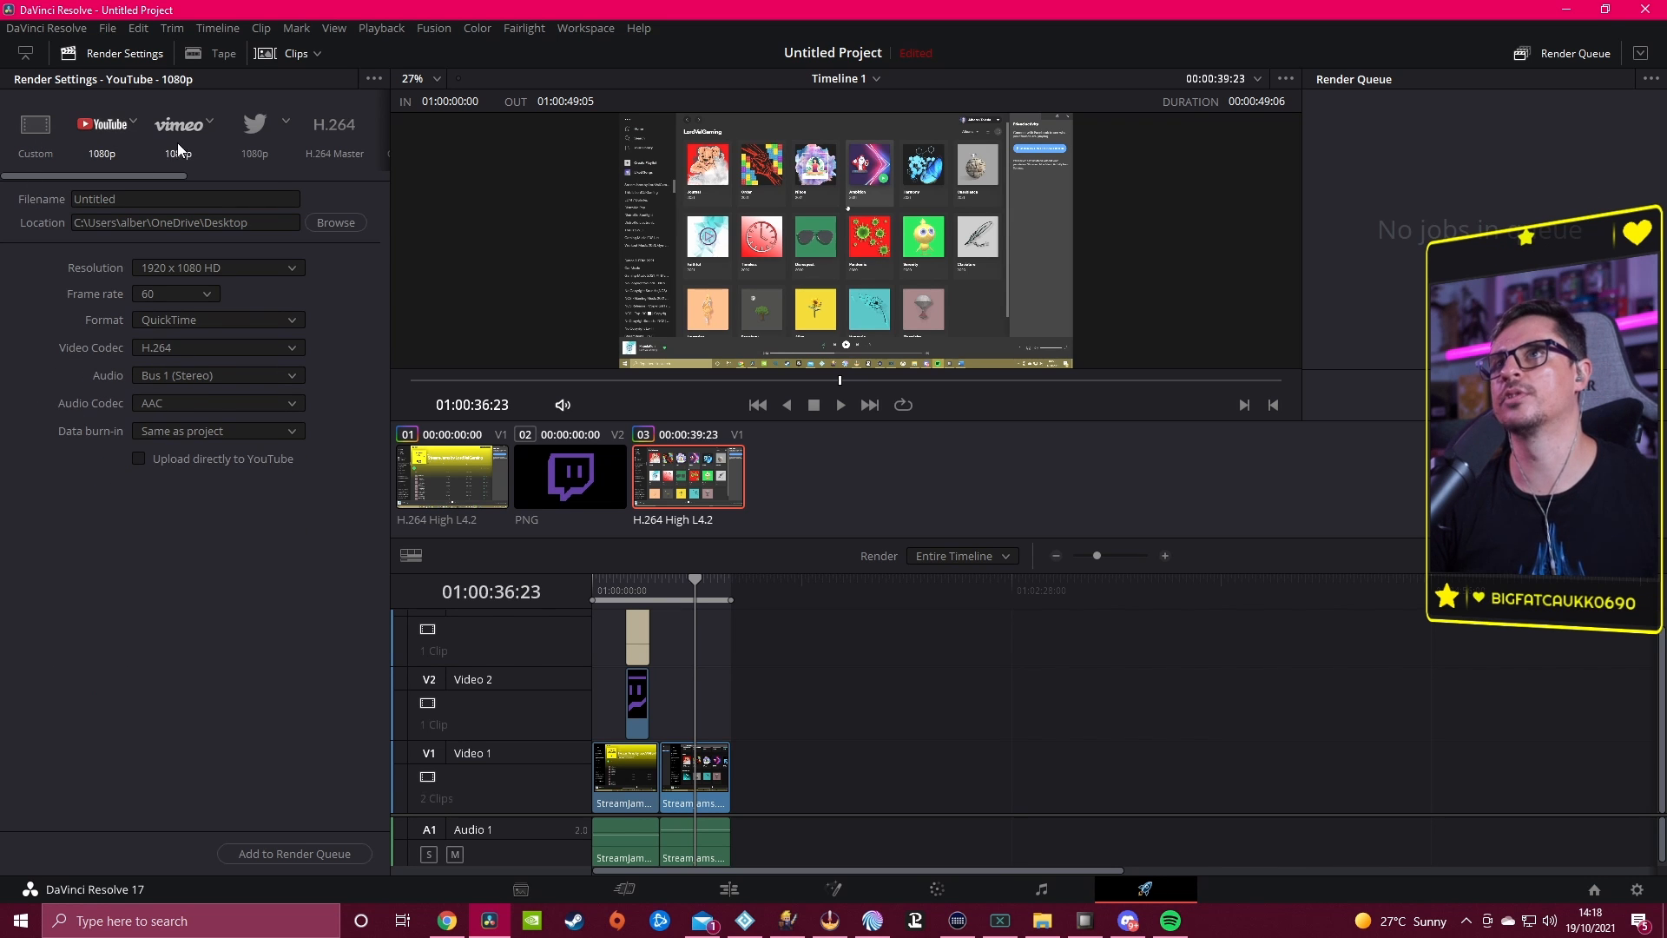
pyautogui.click(242, 264)
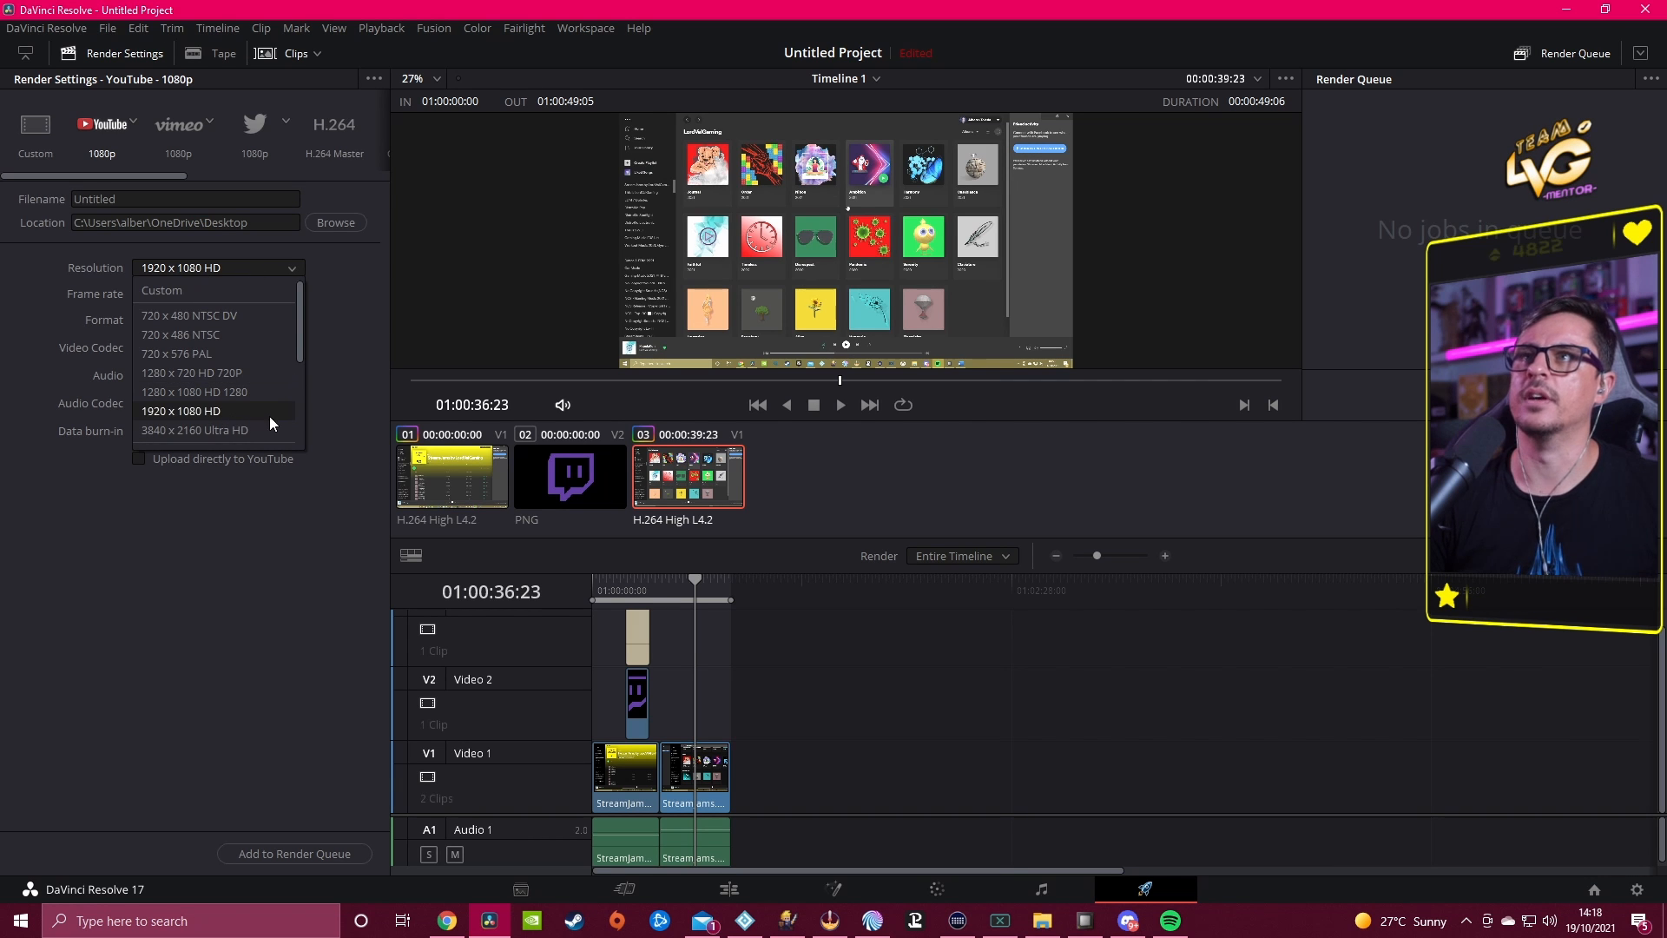
pyautogui.scroll(-5, 276, 422)
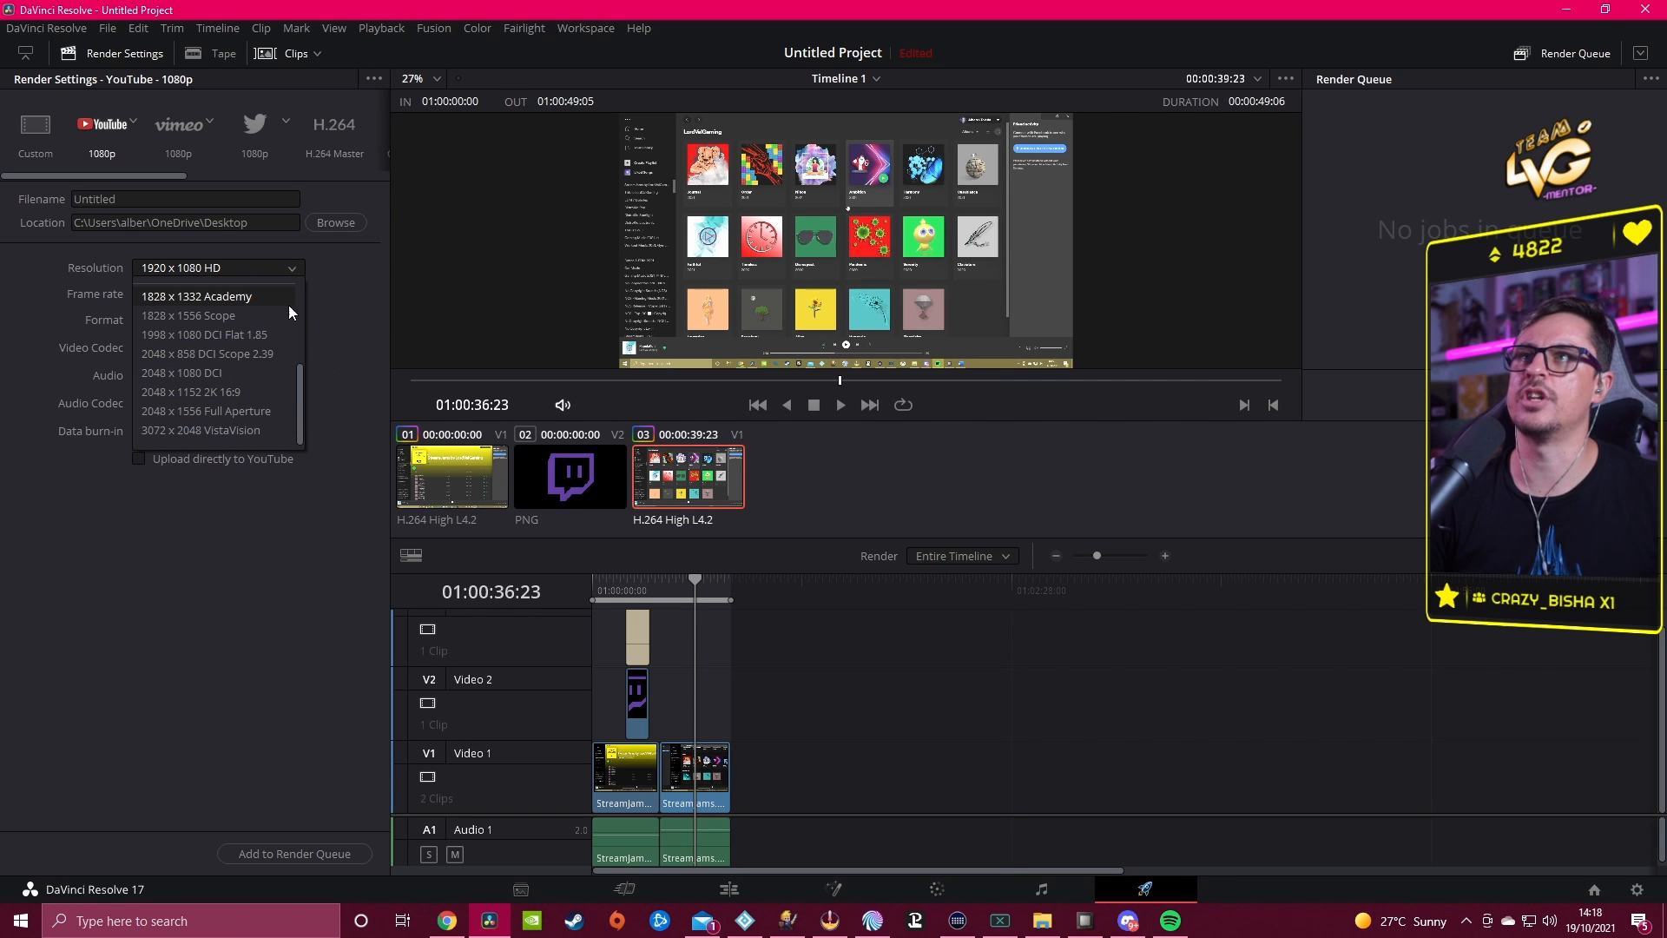
pyautogui.click(356, 305)
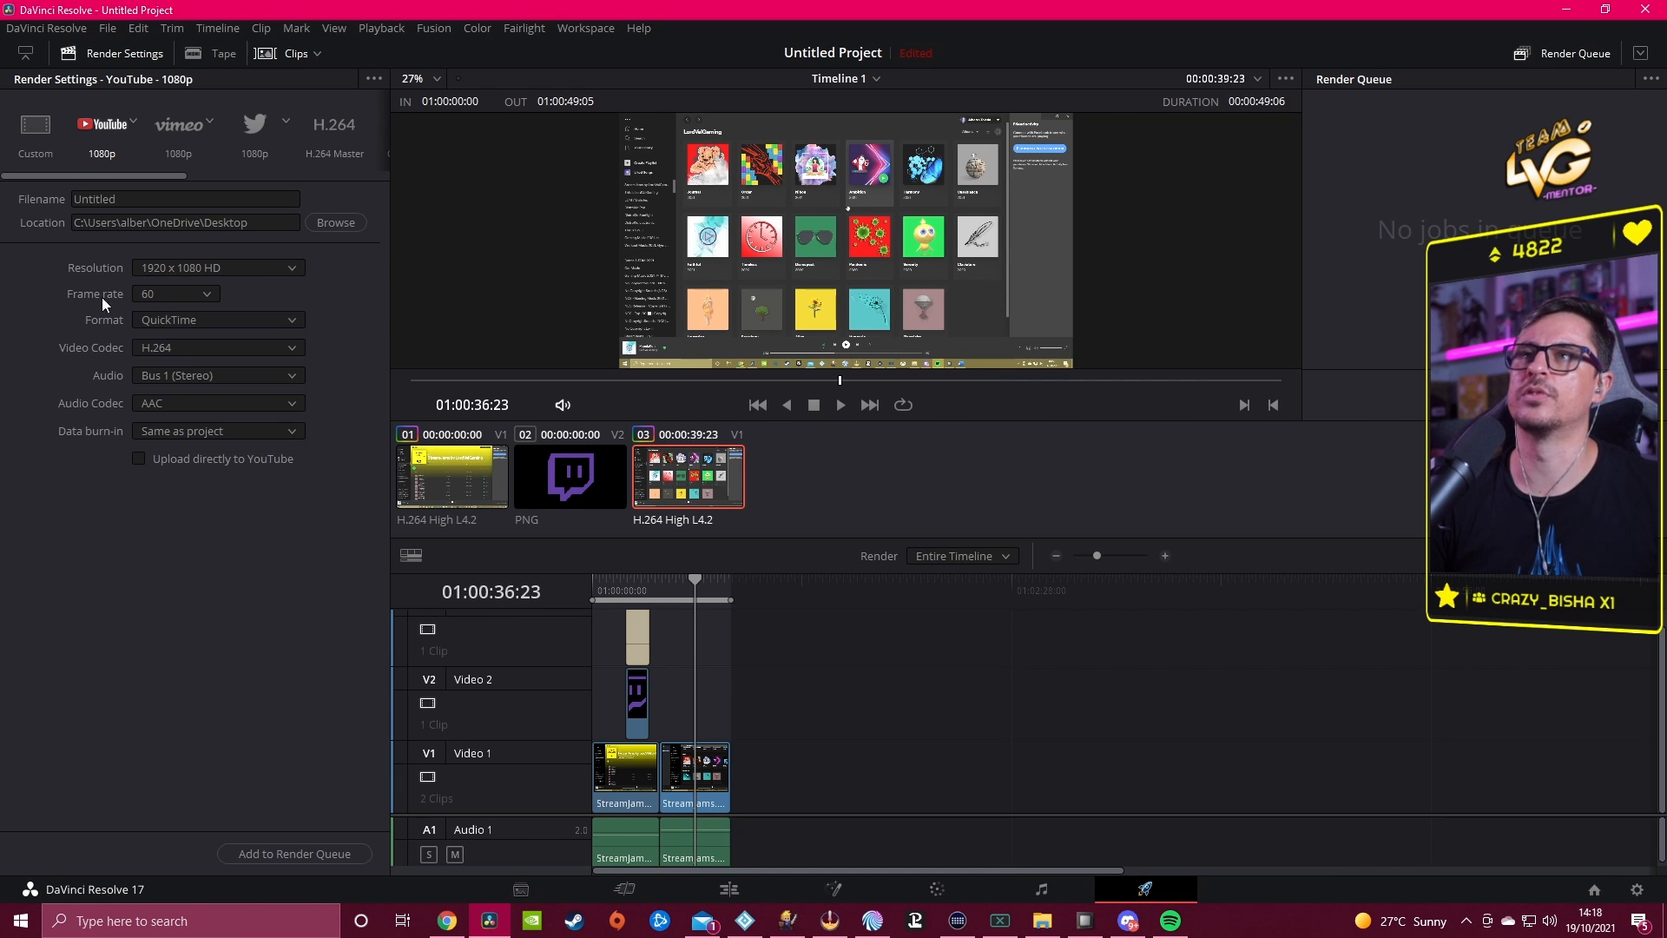
# Step: Compare the Vimeo, Twitter, H.264 Master and IMF render presets, ending on the Custom preset
pyautogui.click(184, 122)
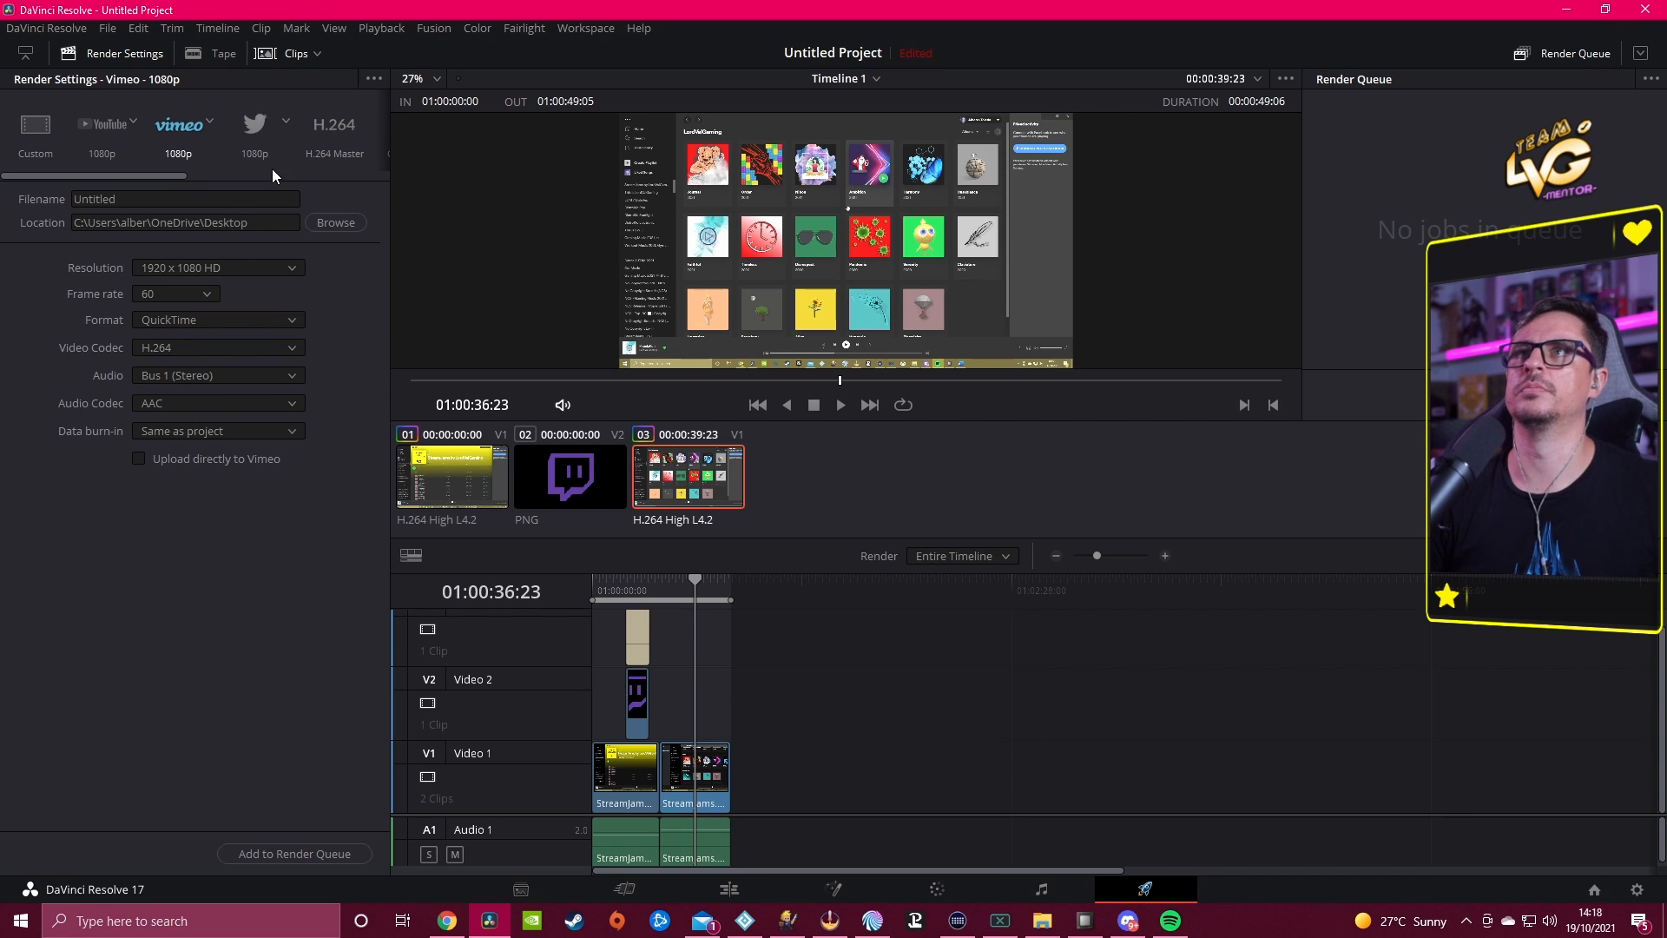
pyautogui.click(255, 124)
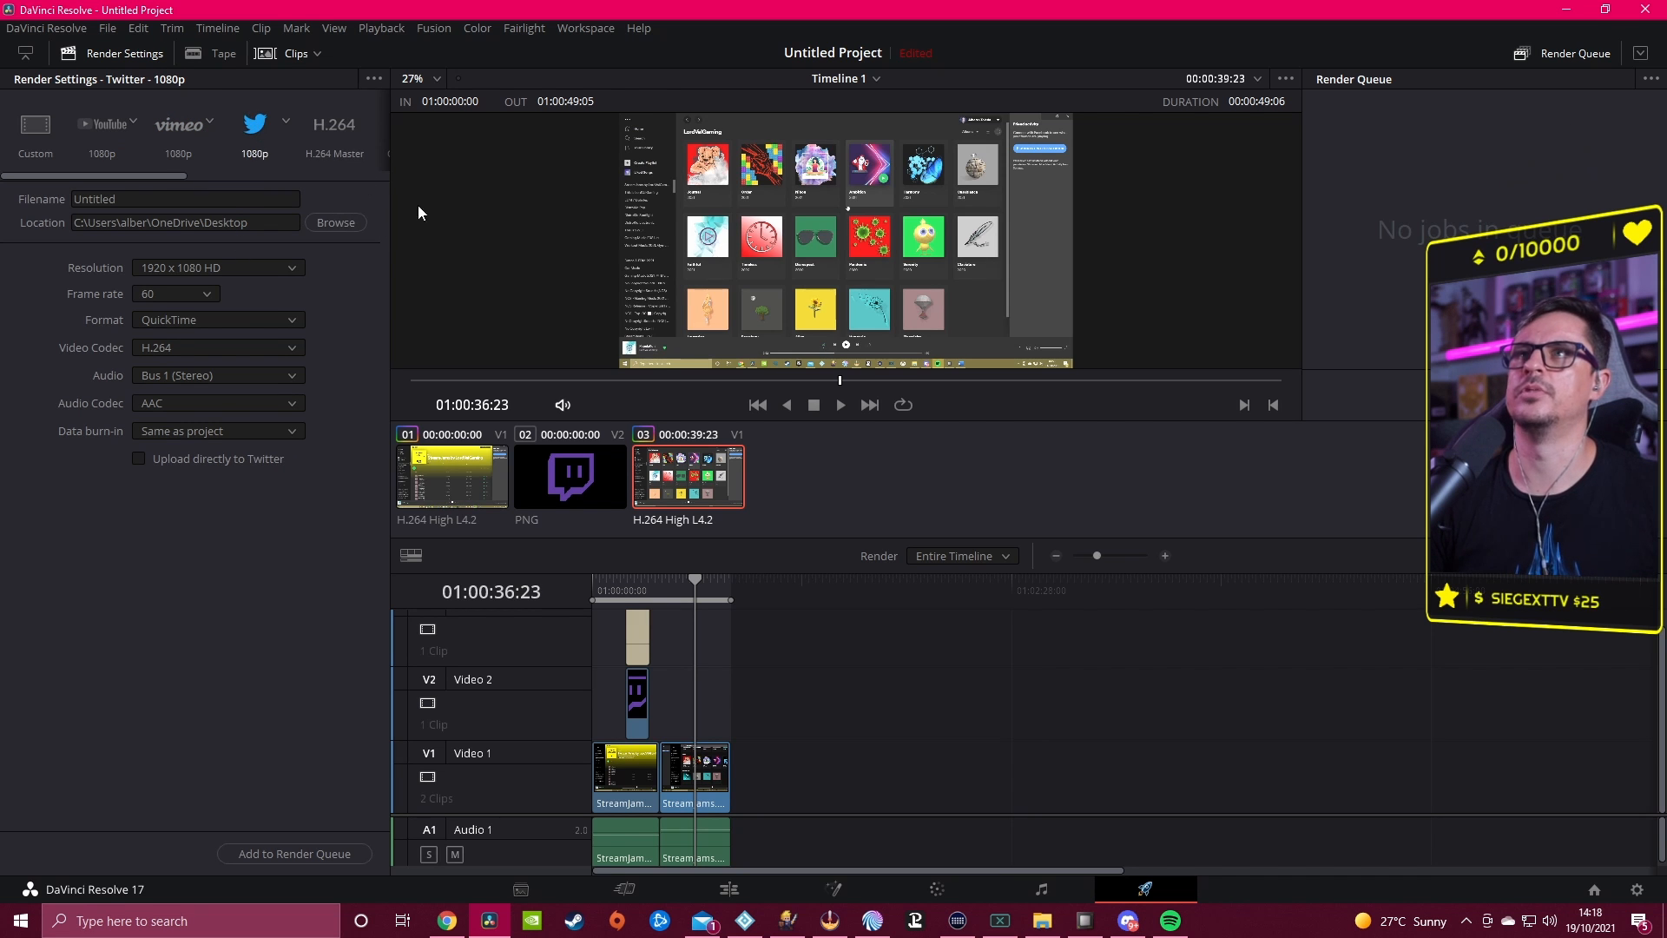
pyautogui.click(330, 134)
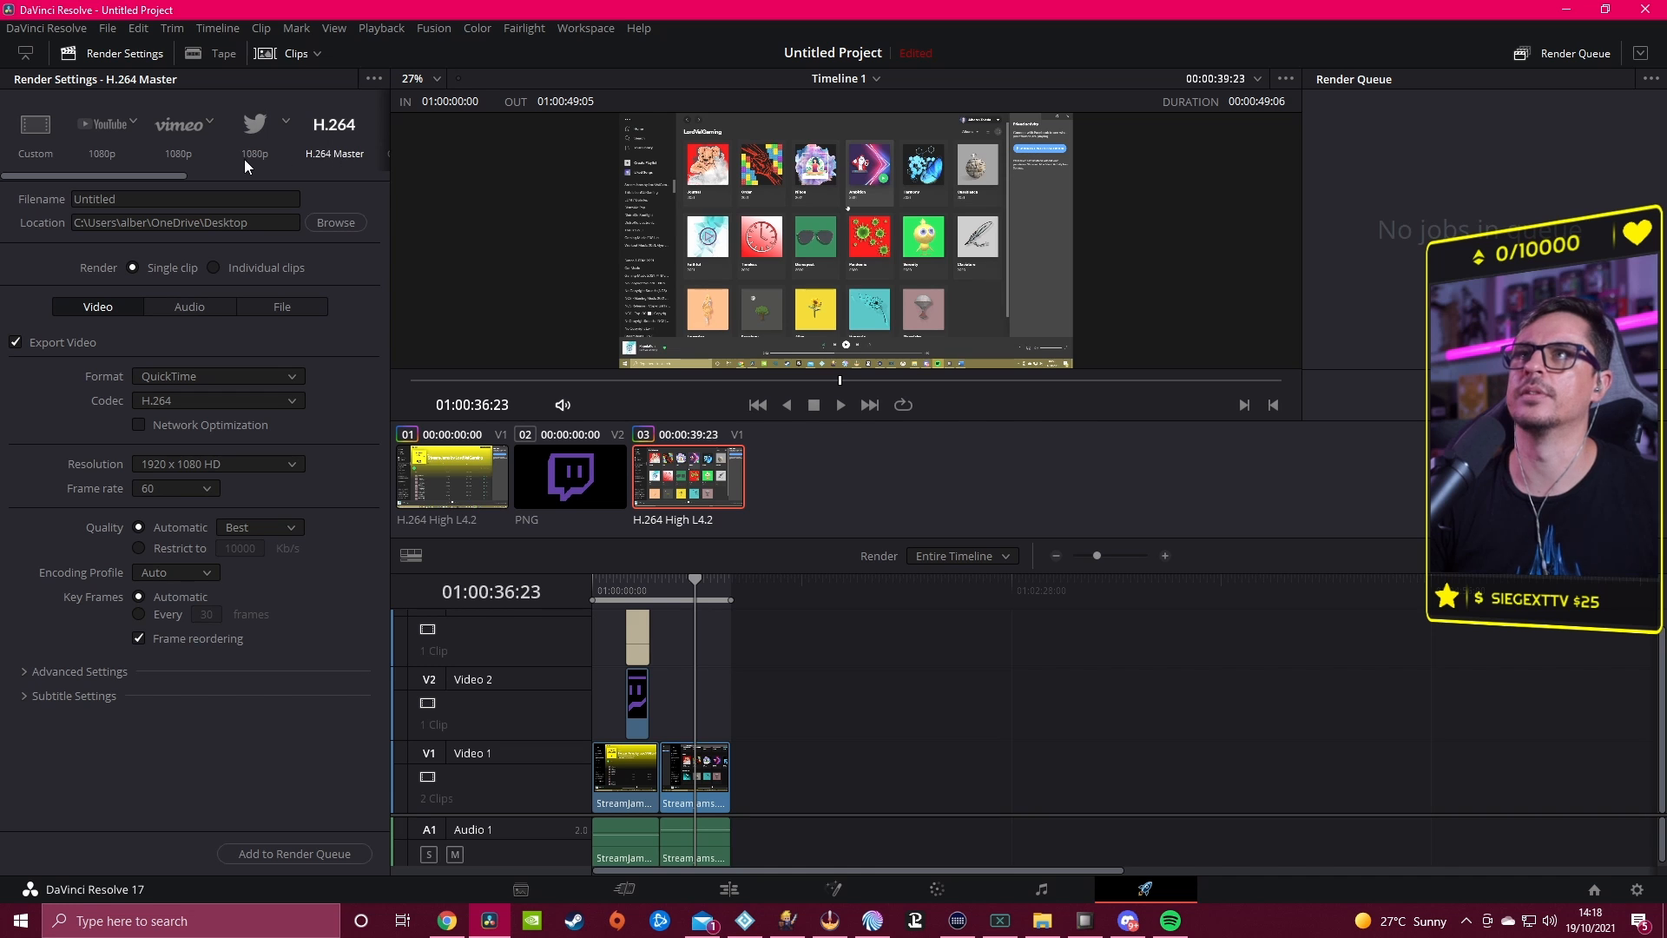
pyautogui.click(387, 150)
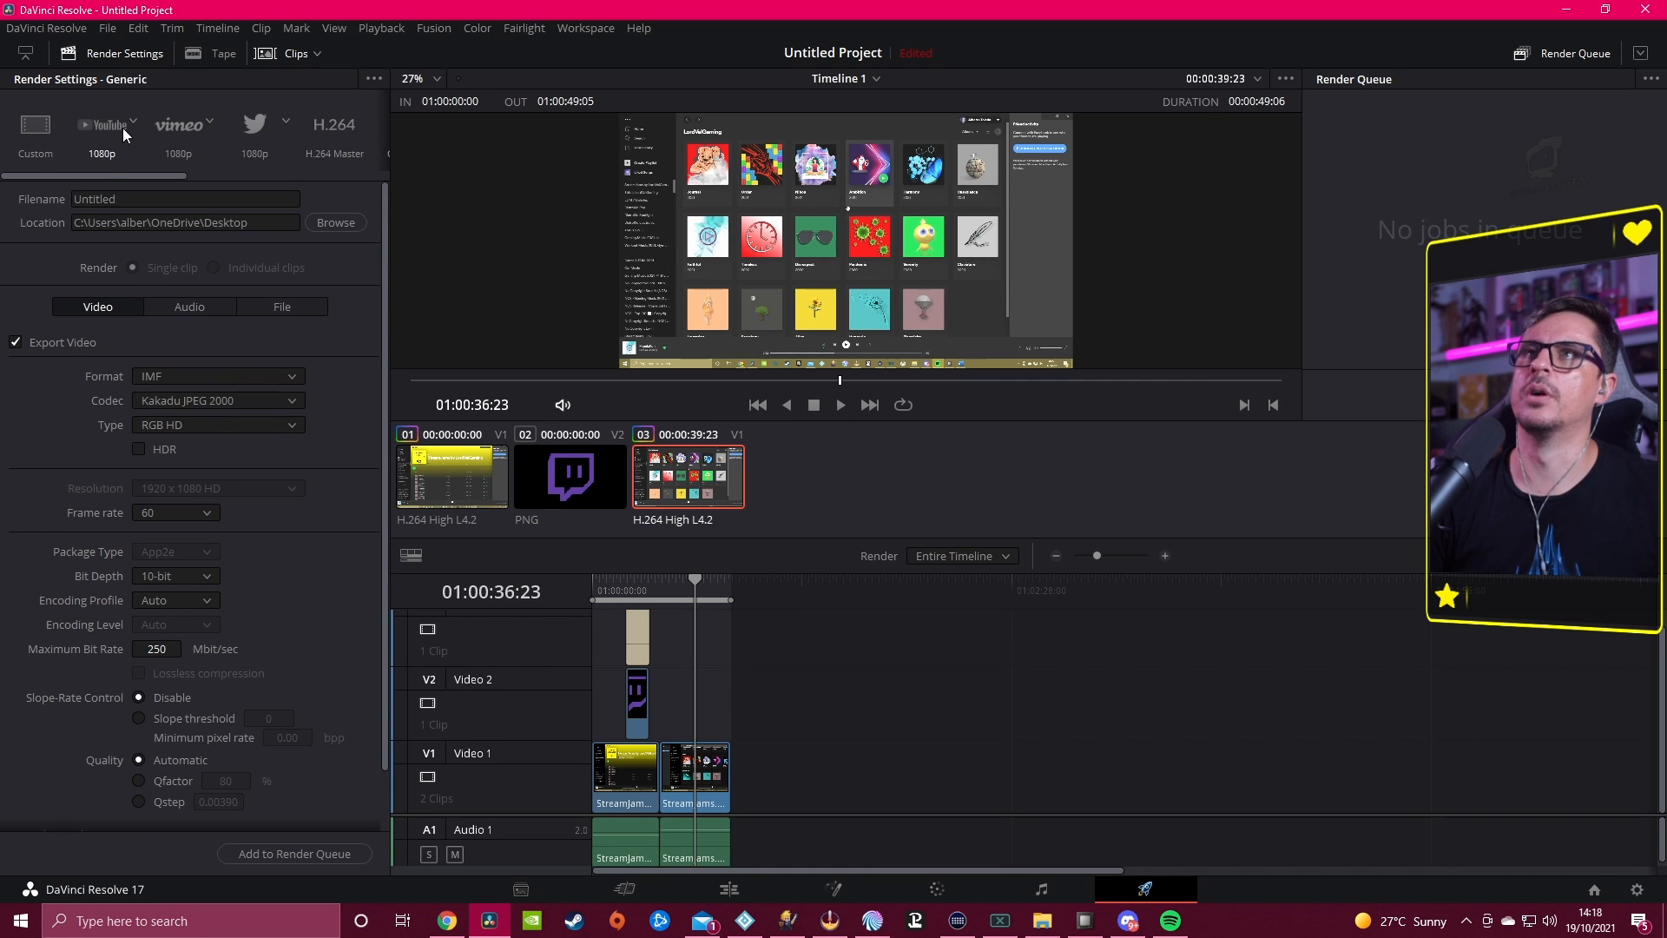
pyautogui.click(122, 128)
pyautogui.click(38, 149)
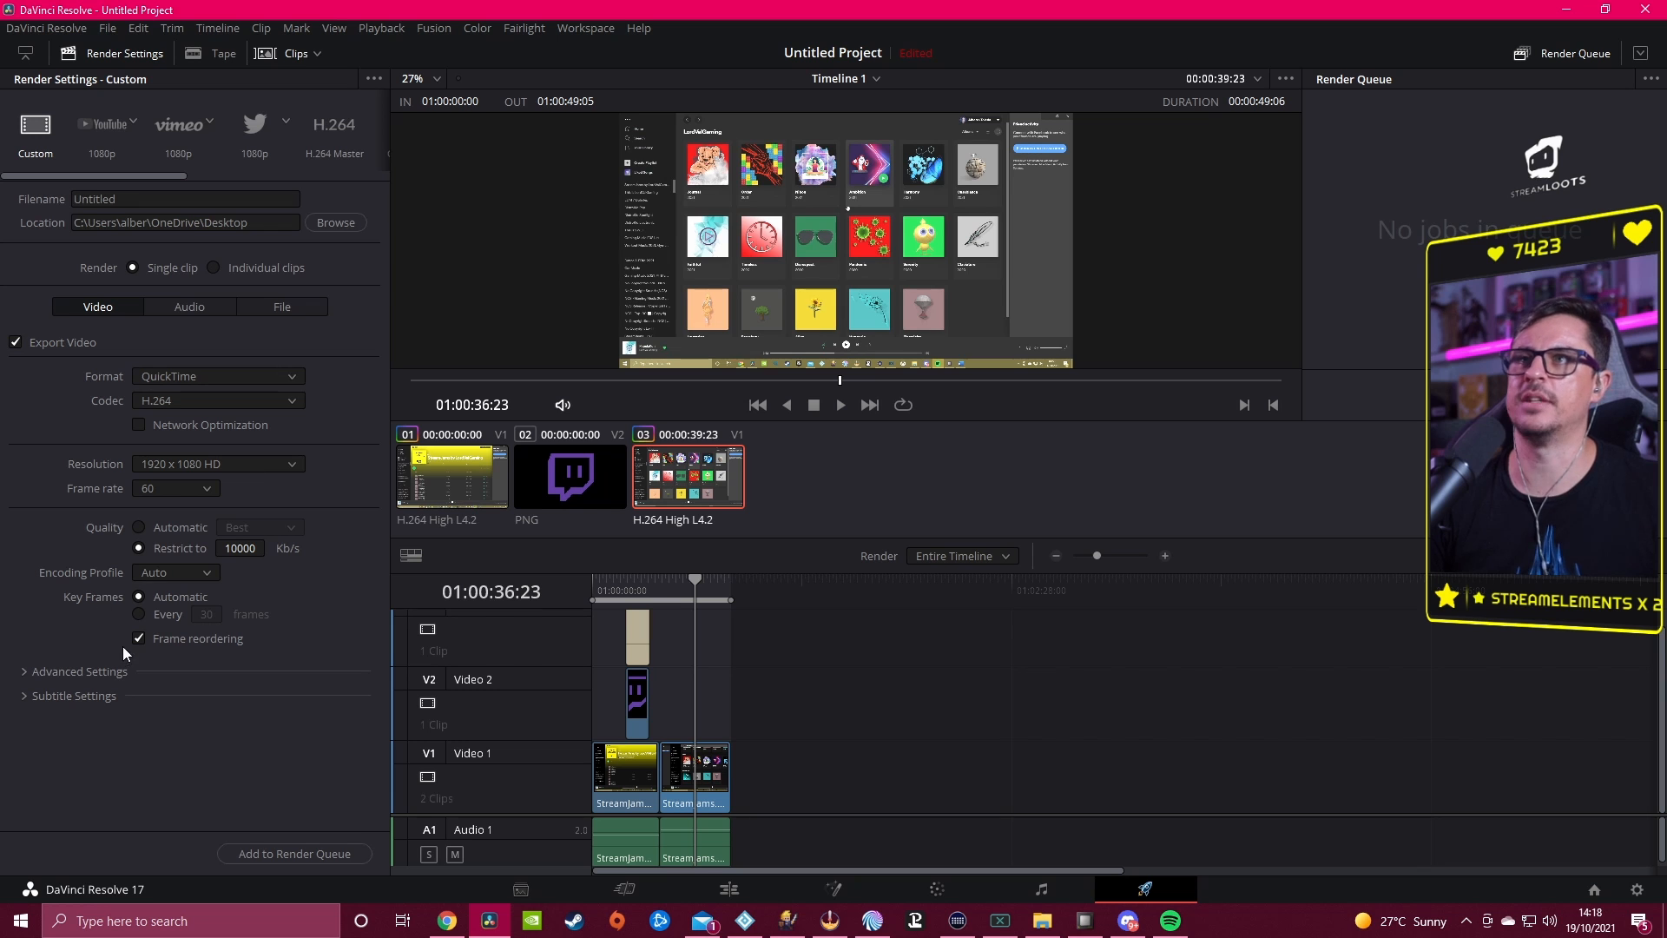
# Step: Switch to the YouTube 1080p preset, enable uploading directly to YouTube, and review the upload fields and category options
pyautogui.click(102, 130)
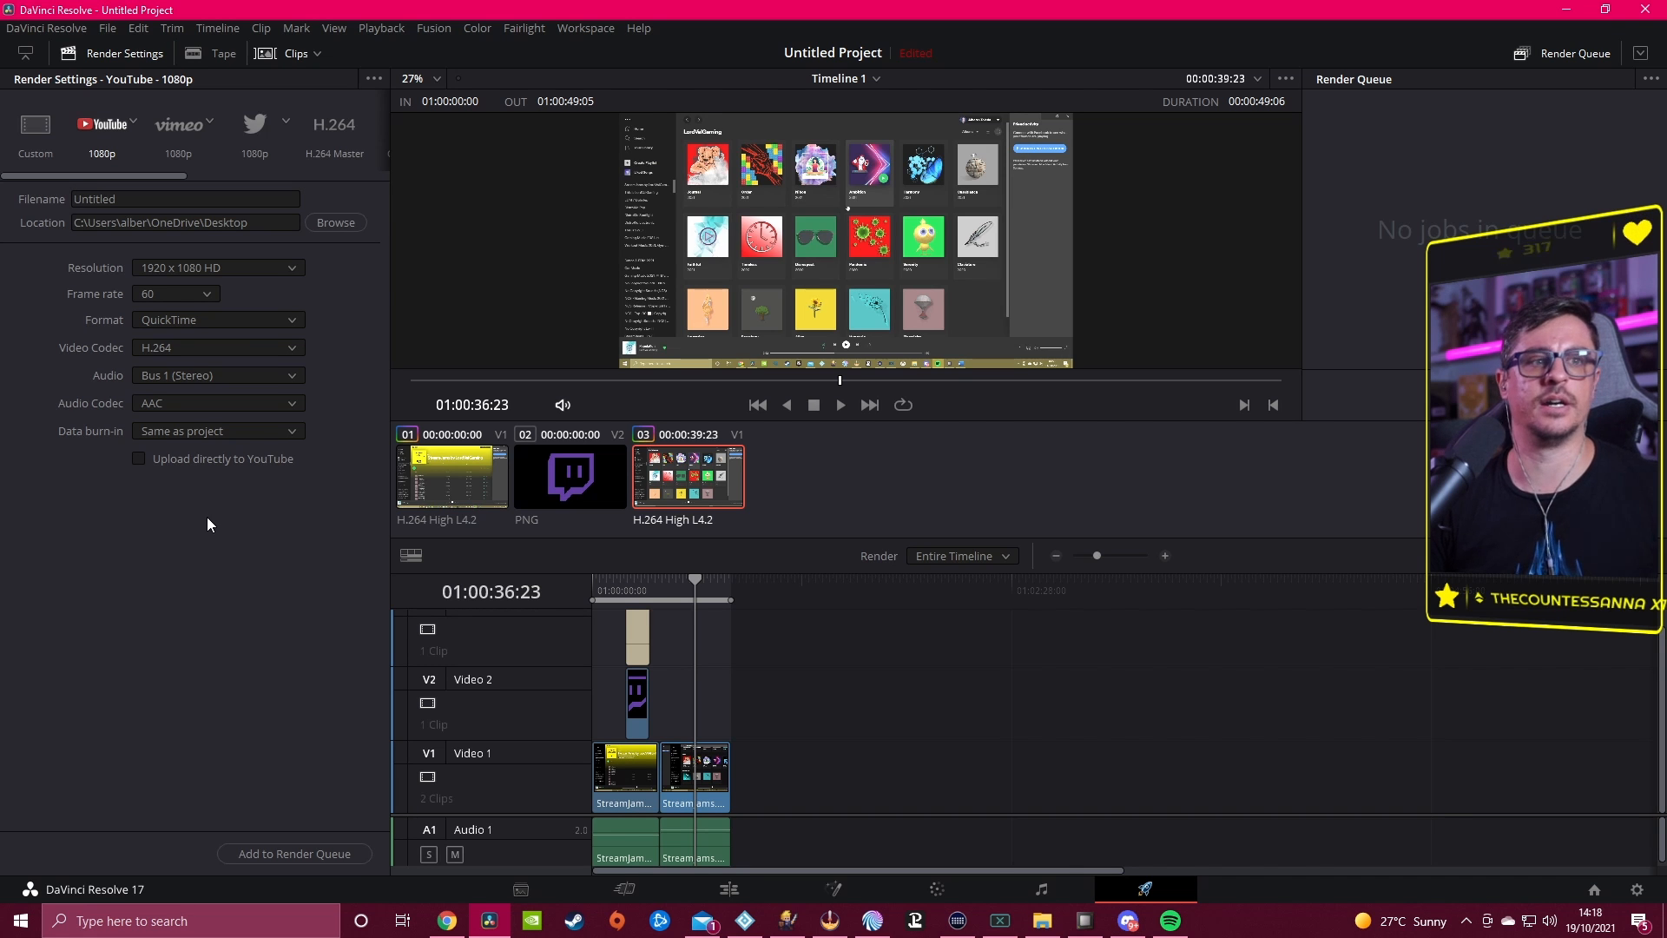
pyautogui.click(172, 461)
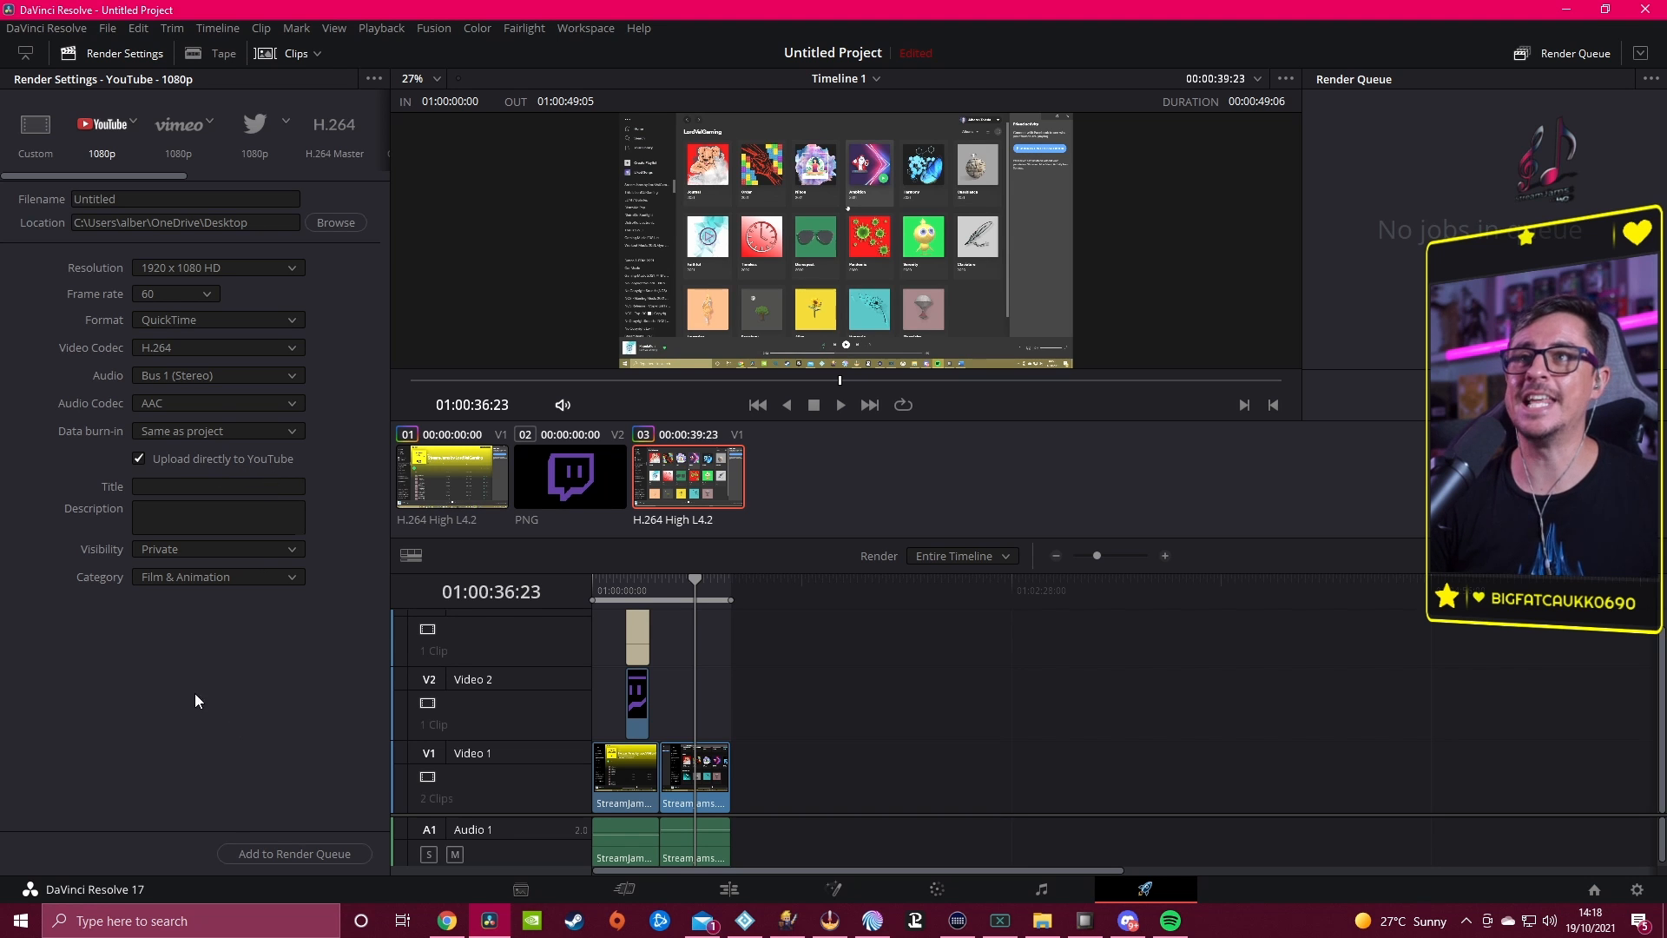
pyautogui.click(189, 488)
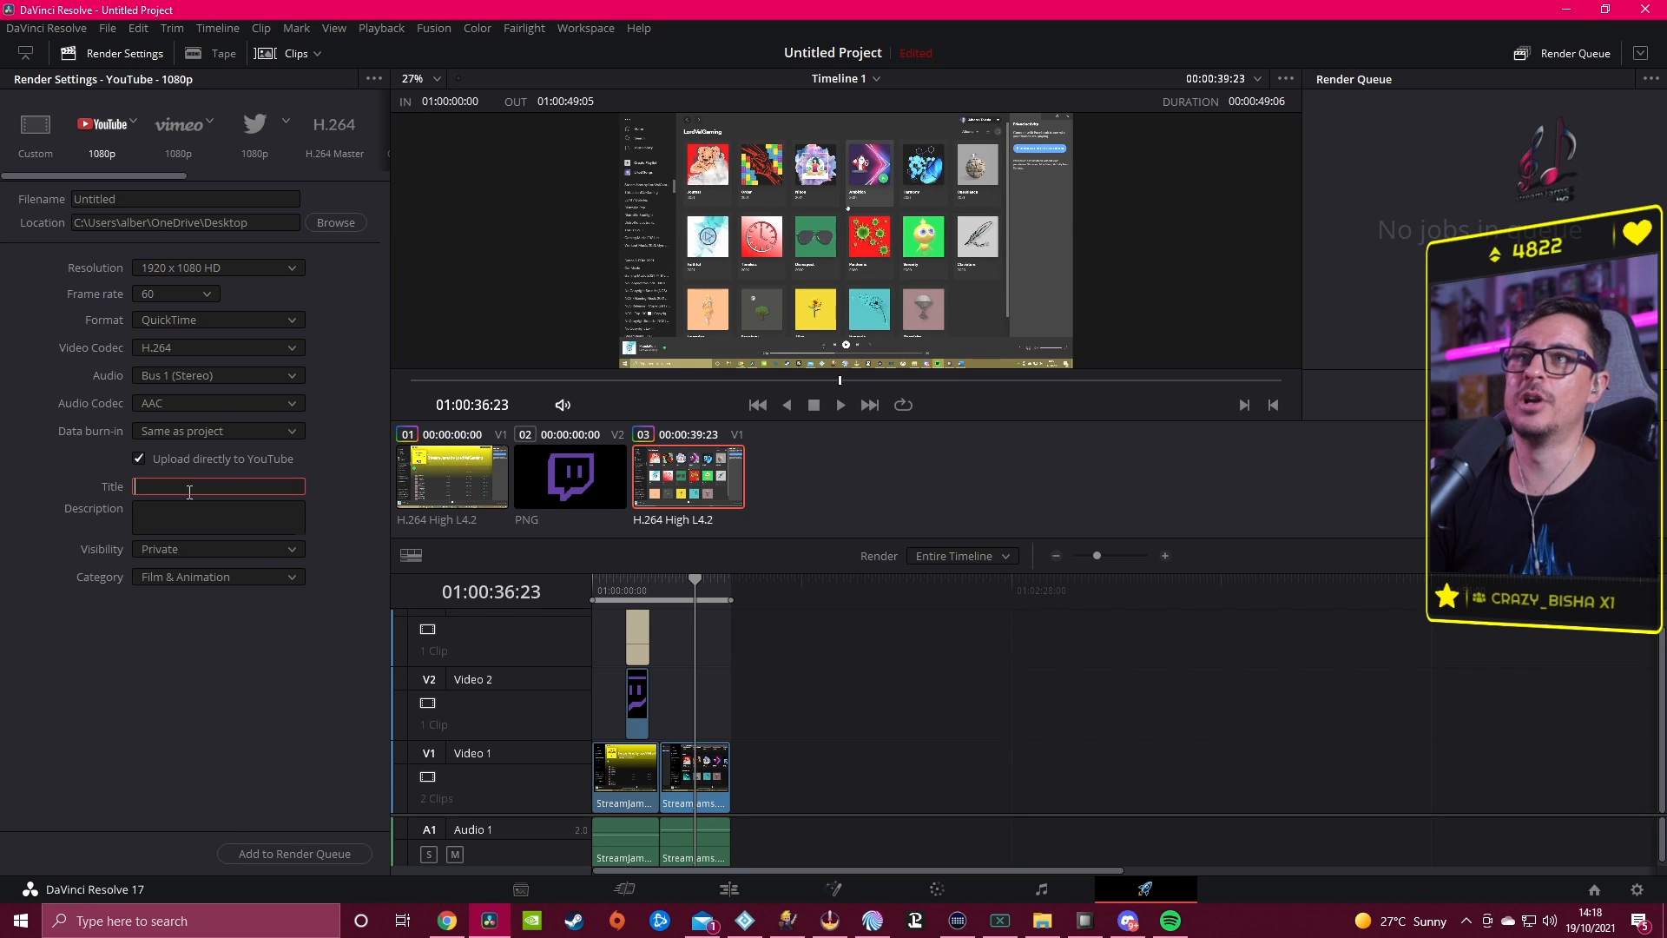
pyautogui.click(177, 516)
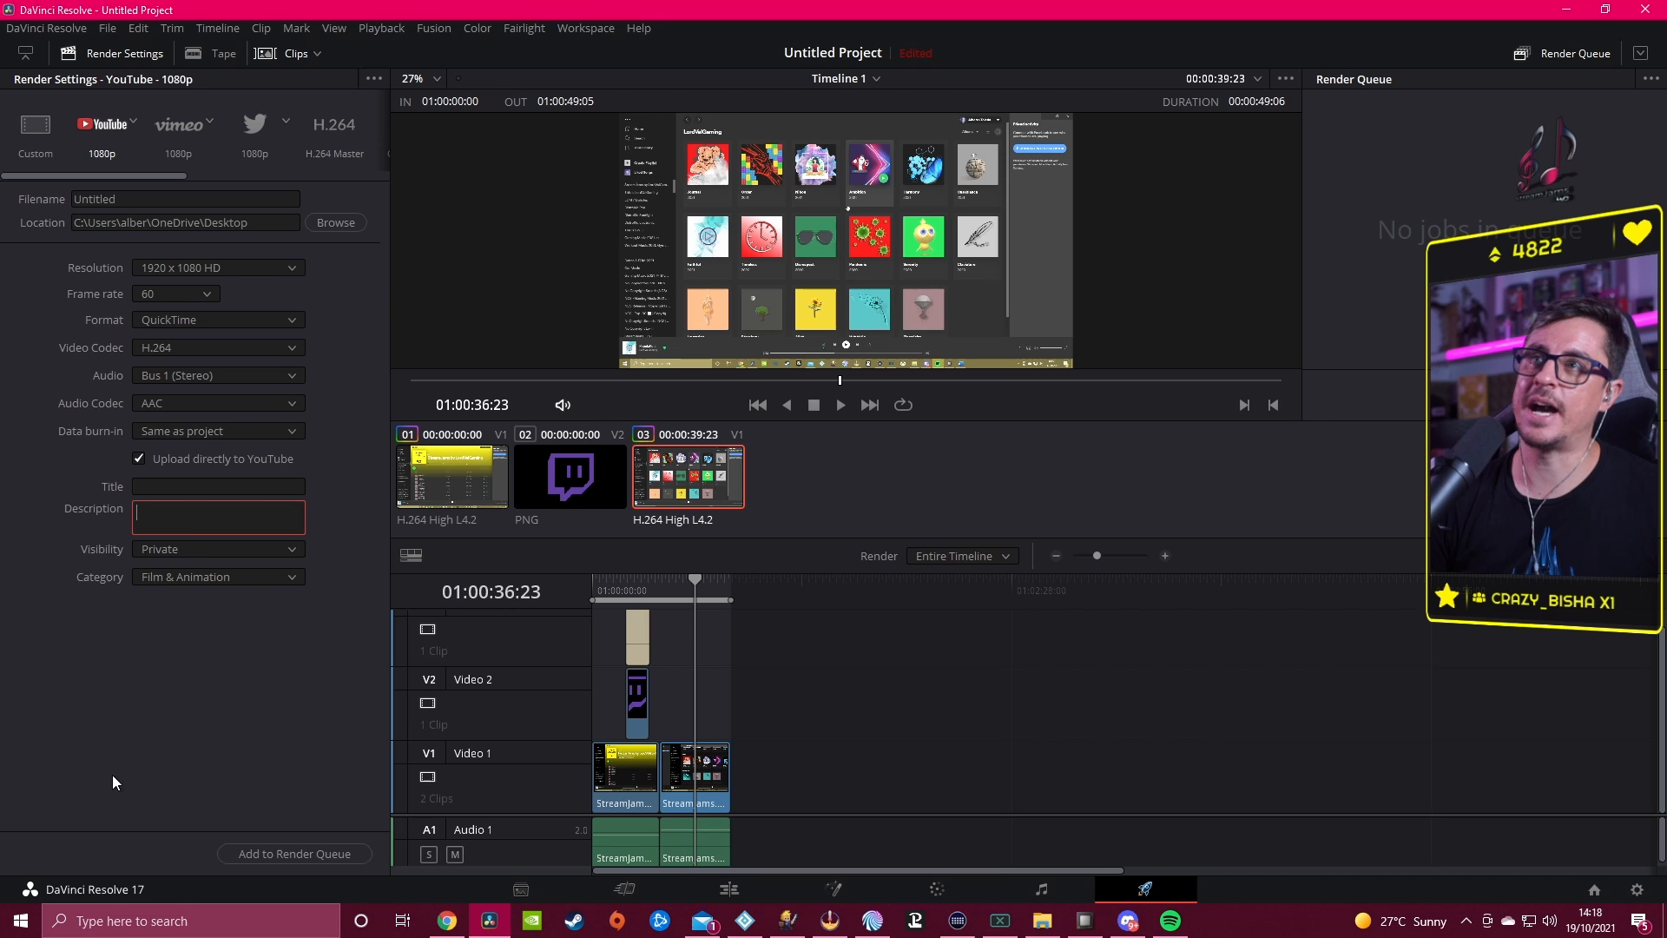
pyautogui.click(201, 545)
pyautogui.click(309, 714)
pyautogui.click(252, 580)
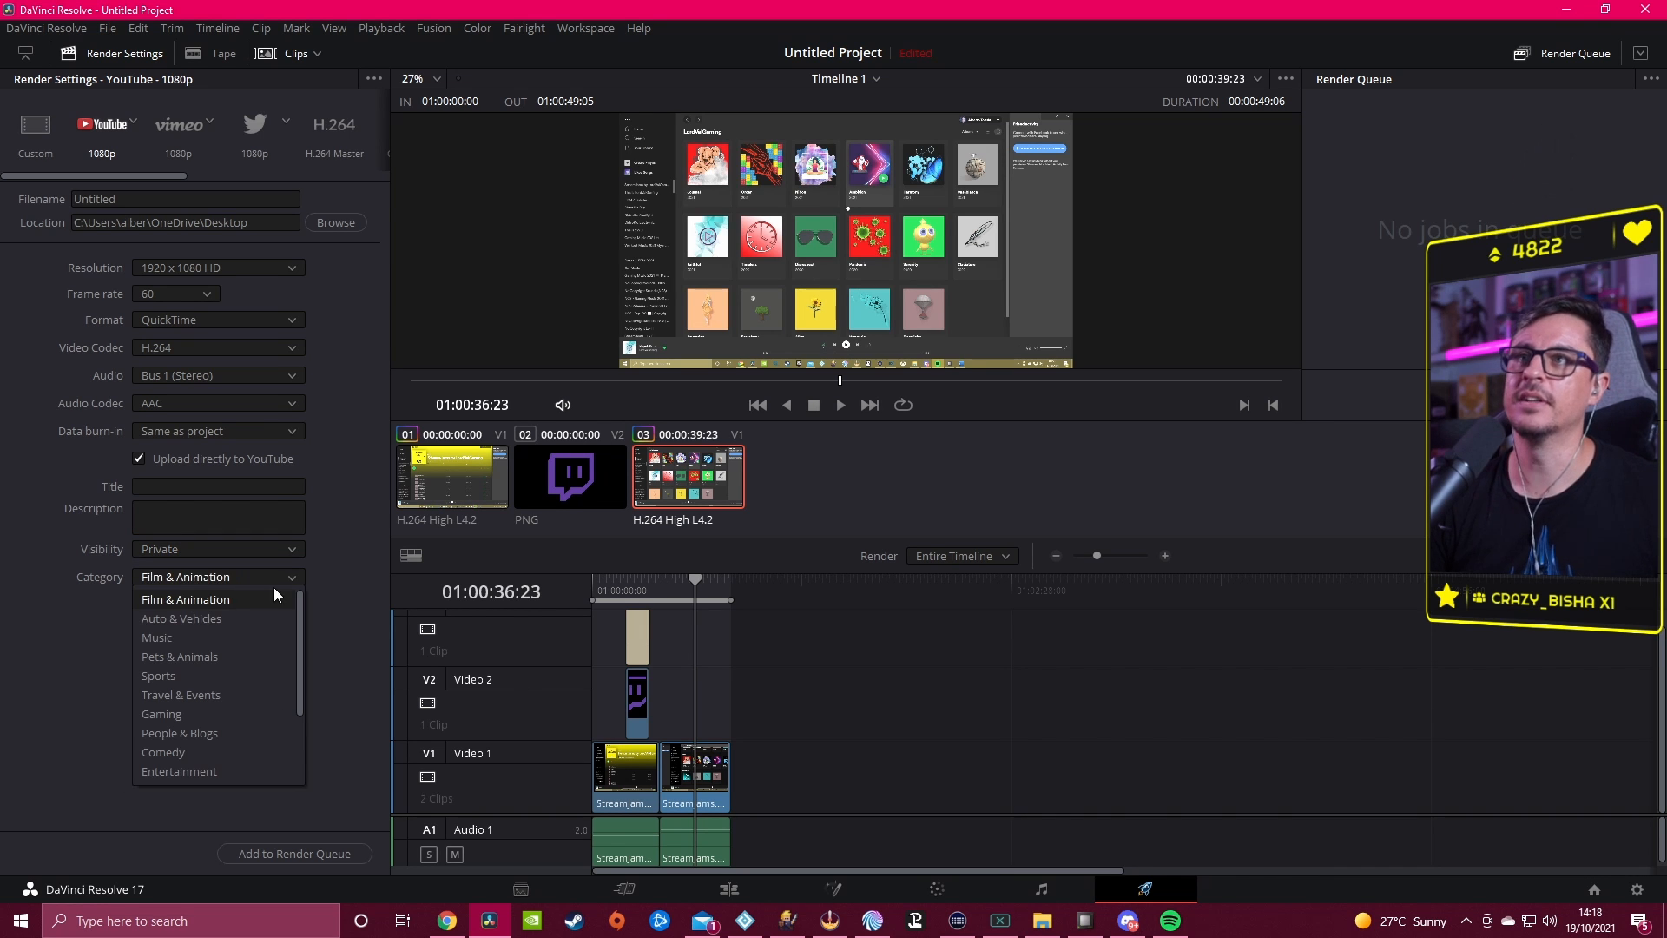
pyautogui.click(367, 677)
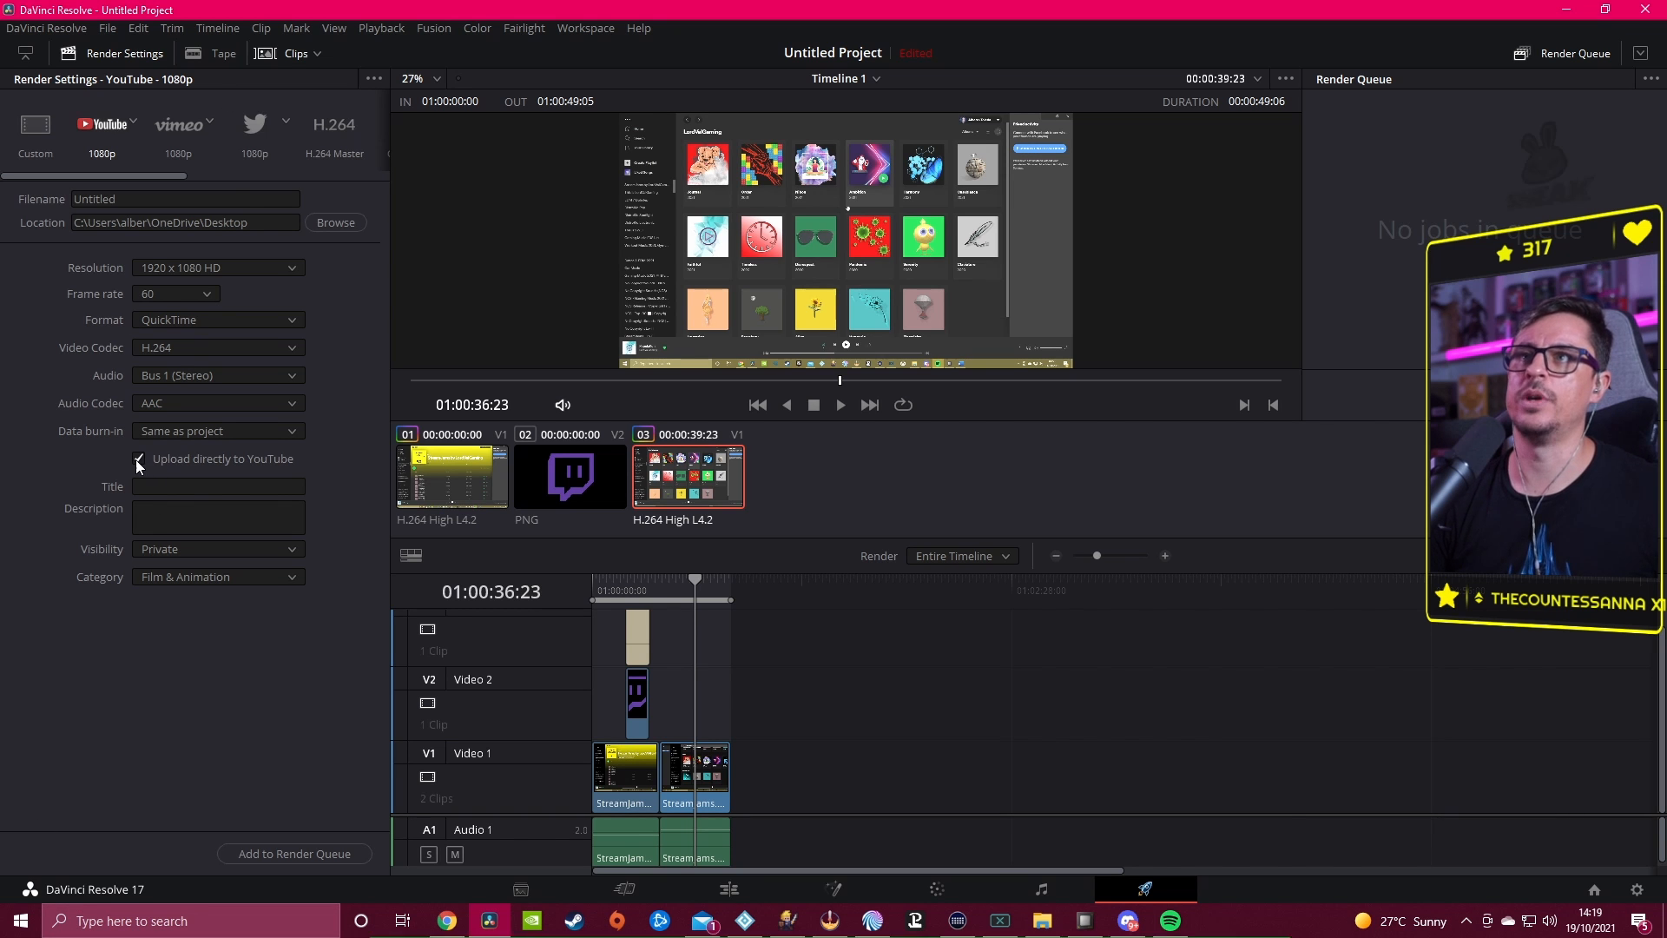
# Step: Fill in the YouTube title hsdkajfhs and description sdlfkj;lsakdjgfflkjsd, keep the visibility Private, and set the category to Gaming
pyautogui.click(167, 487)
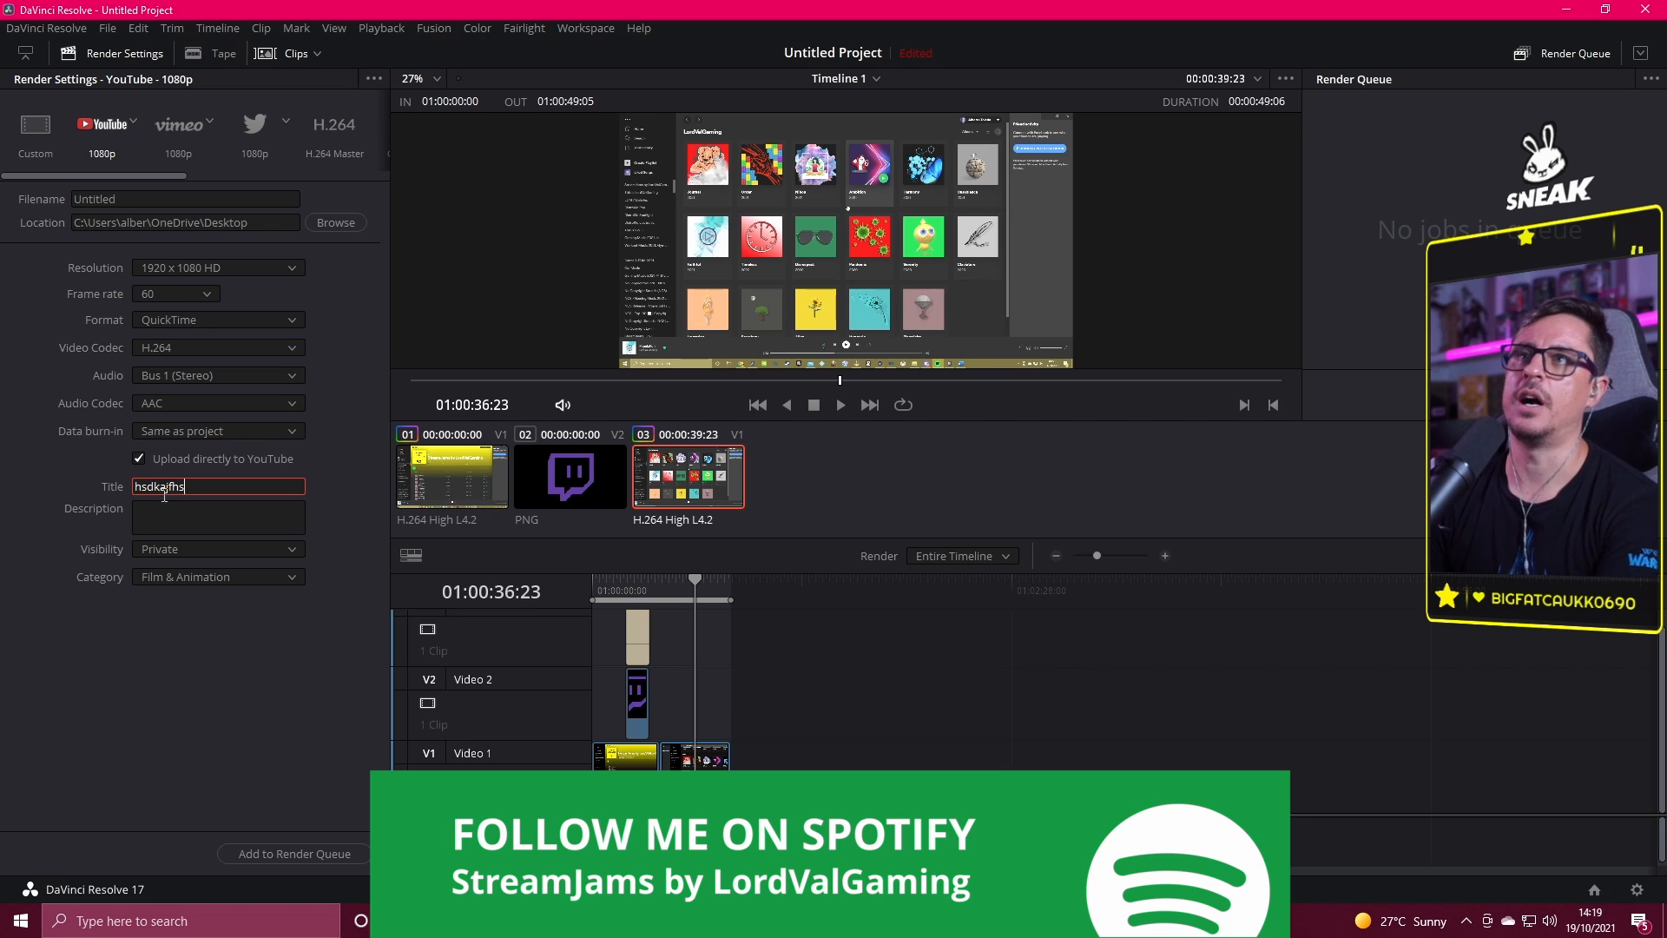
pyautogui.click(159, 525)
pyautogui.write('sdlfkj;lsakdjgfflkjsd')
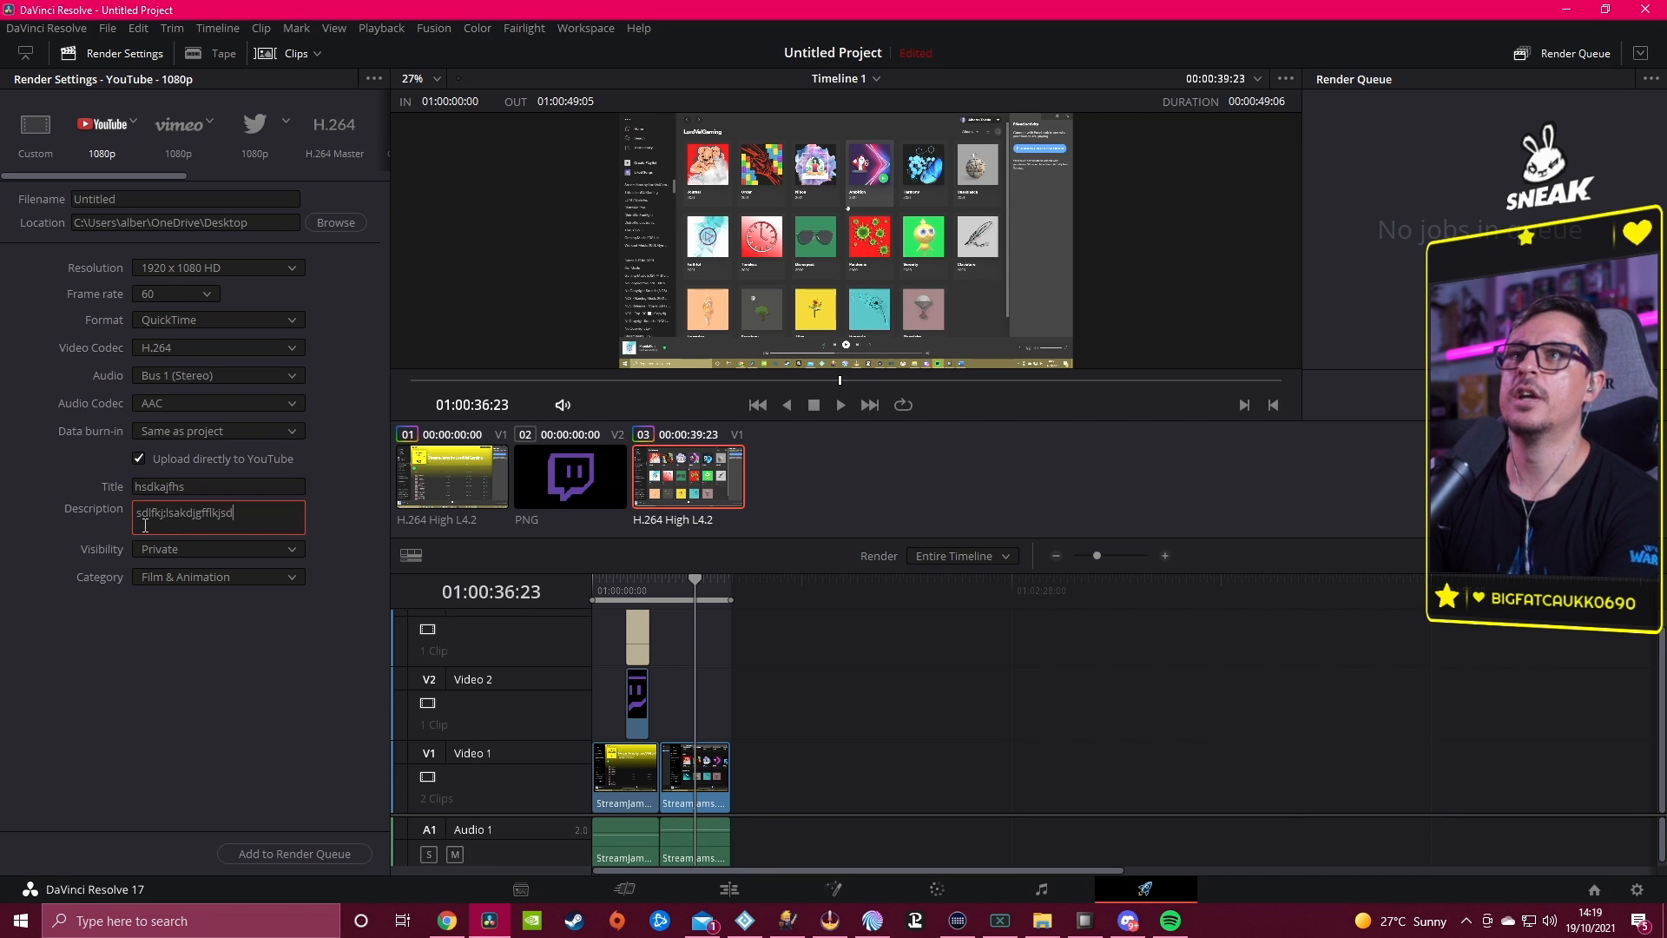
pyautogui.click(216, 549)
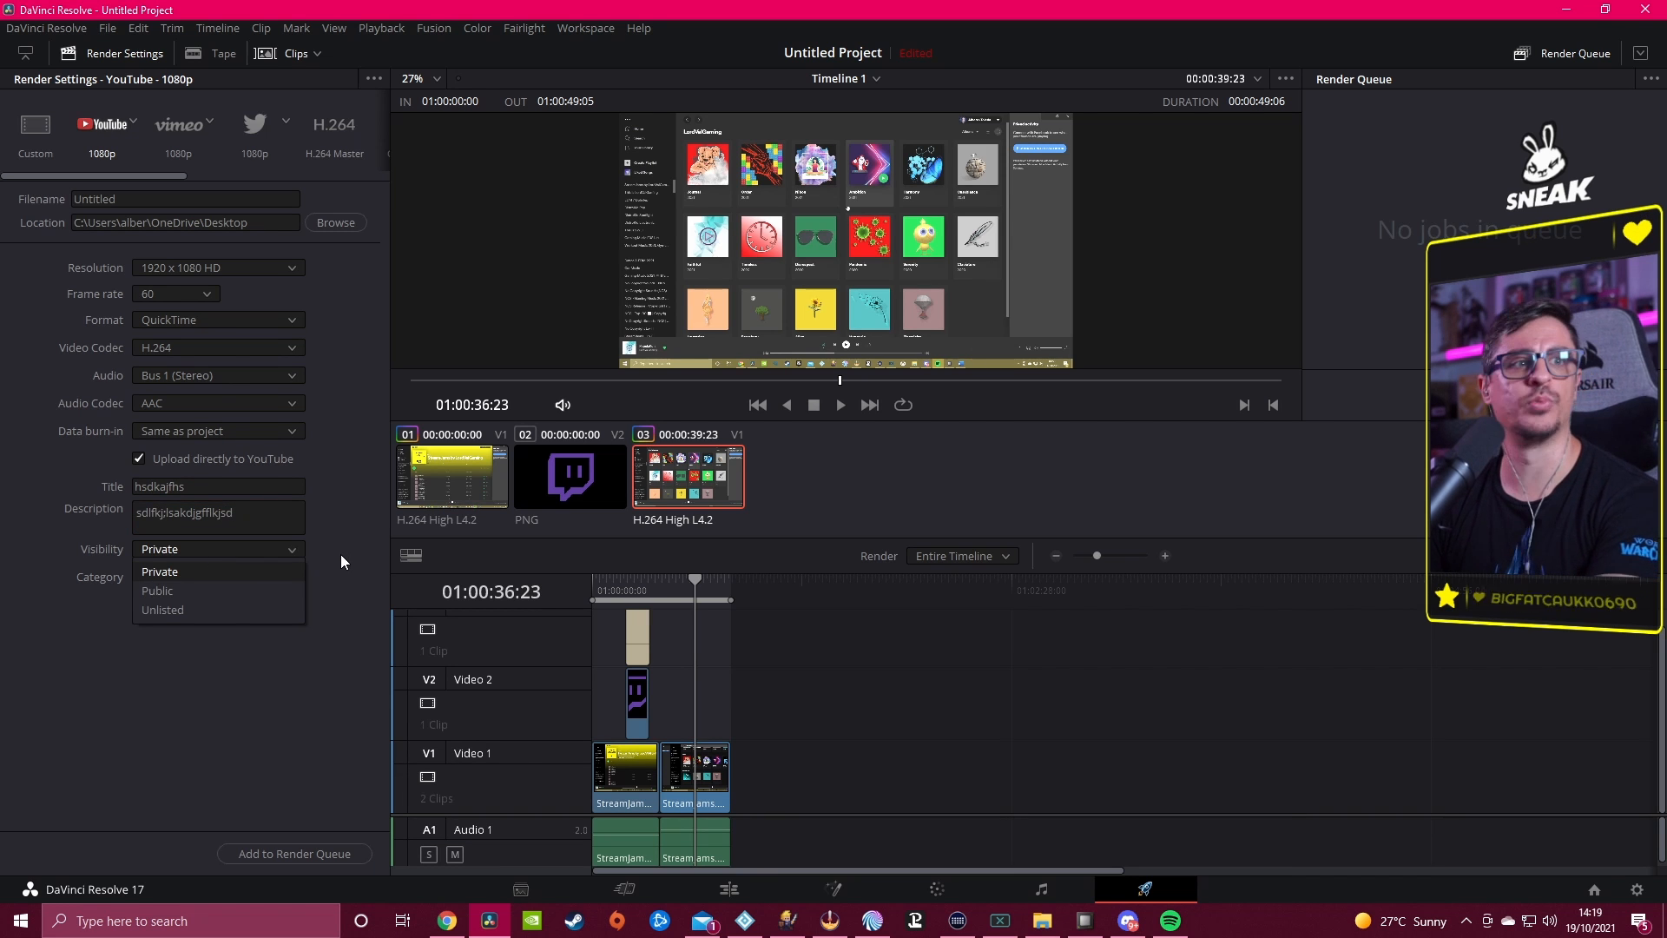
pyautogui.click(341, 555)
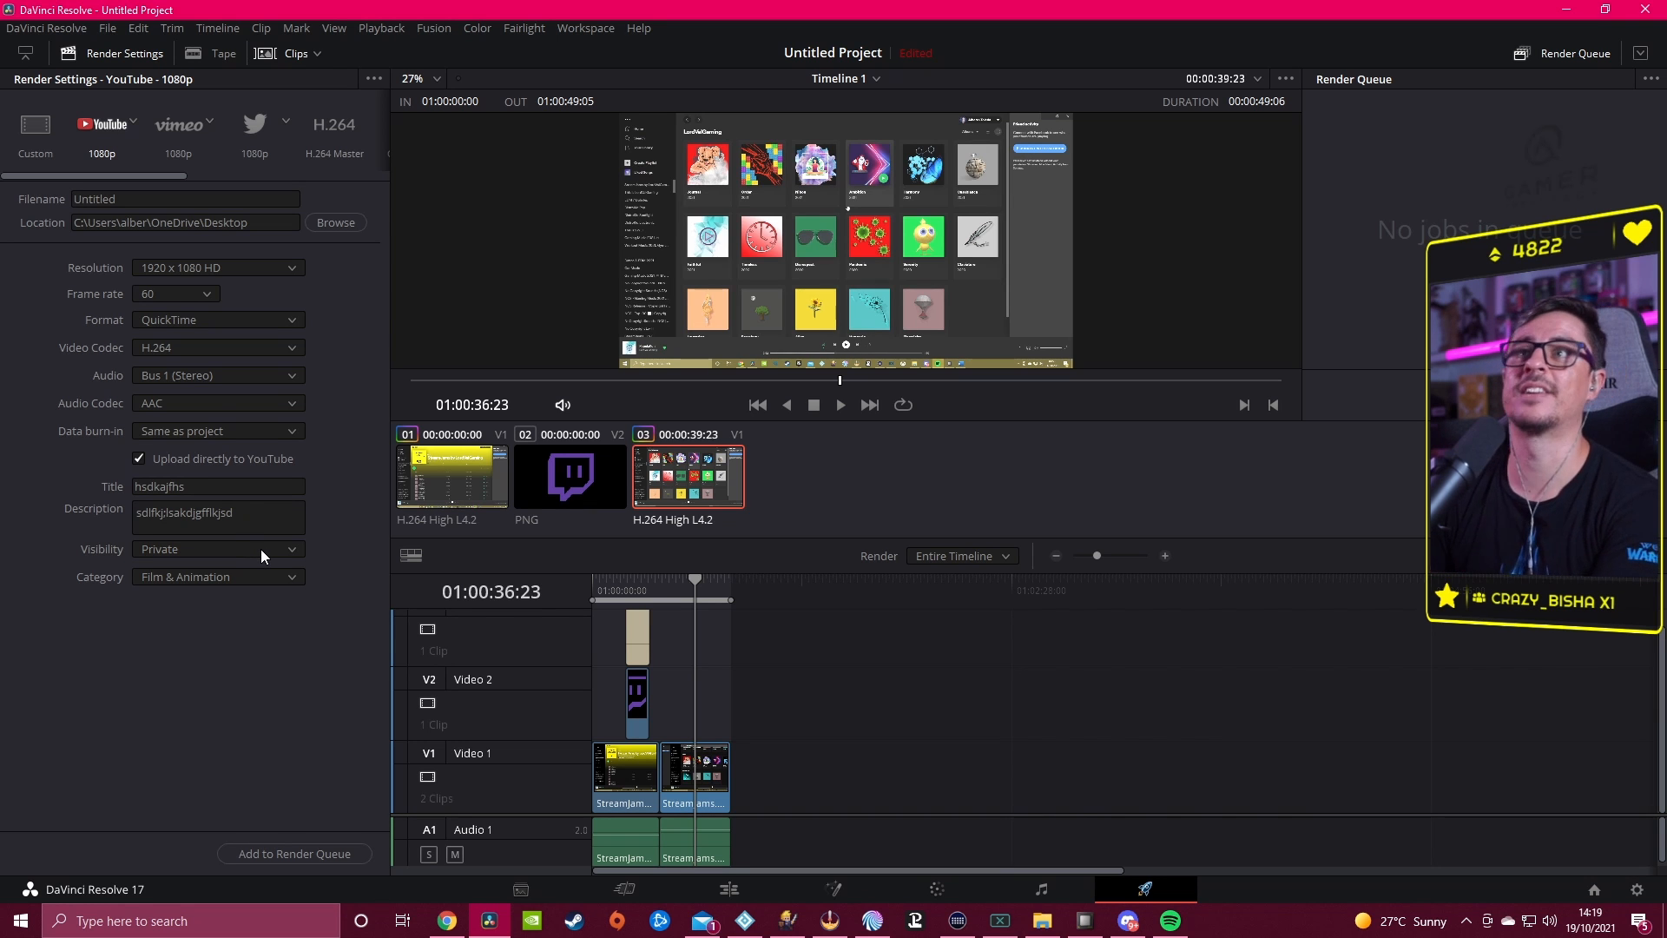
pyautogui.click(192, 576)
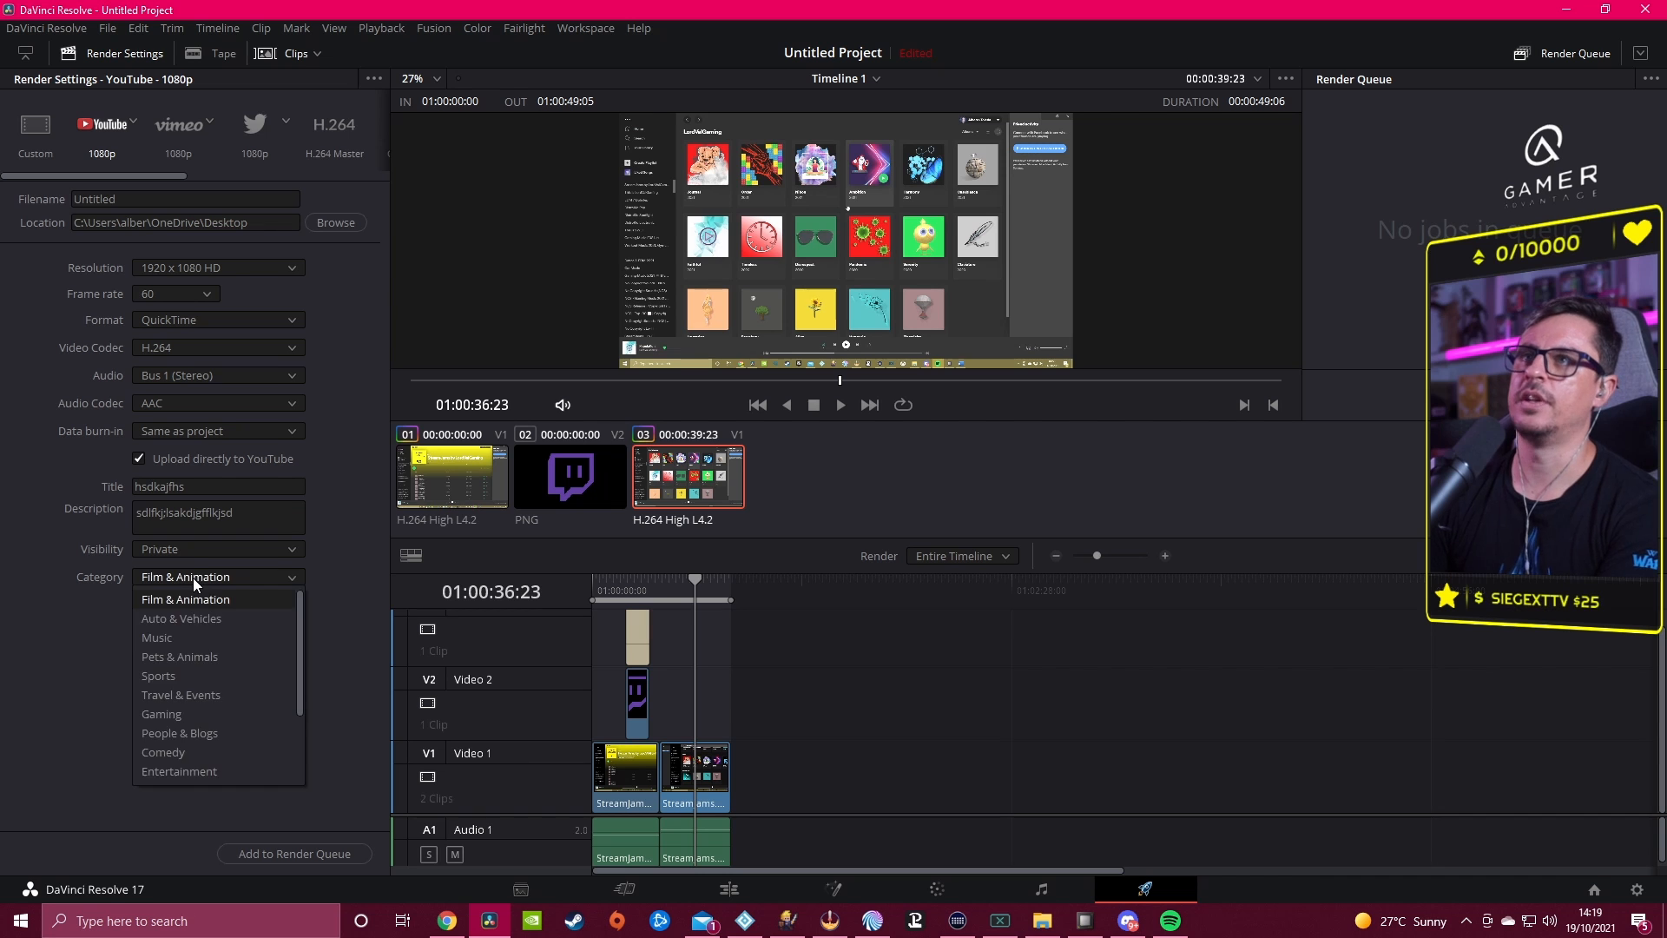
pyautogui.scroll(-2, 195, 732)
pyautogui.click(175, 622)
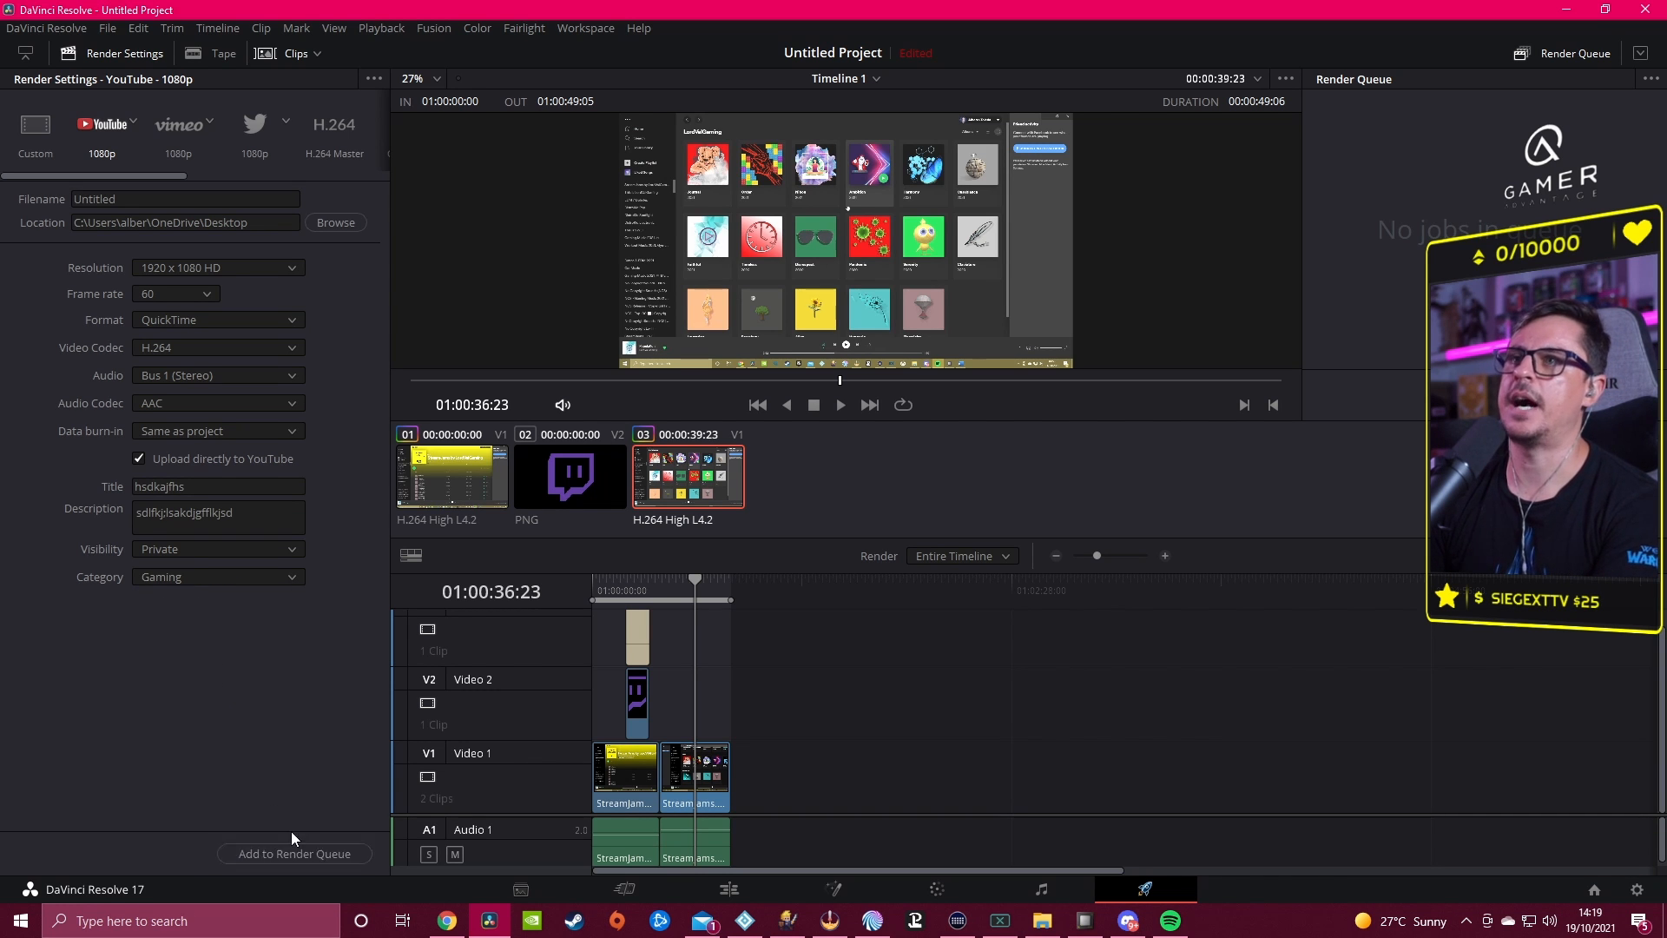
# Step: Add the YouTube export to the render queue and turn off uploading directly to YouTube
pyautogui.click(276, 854)
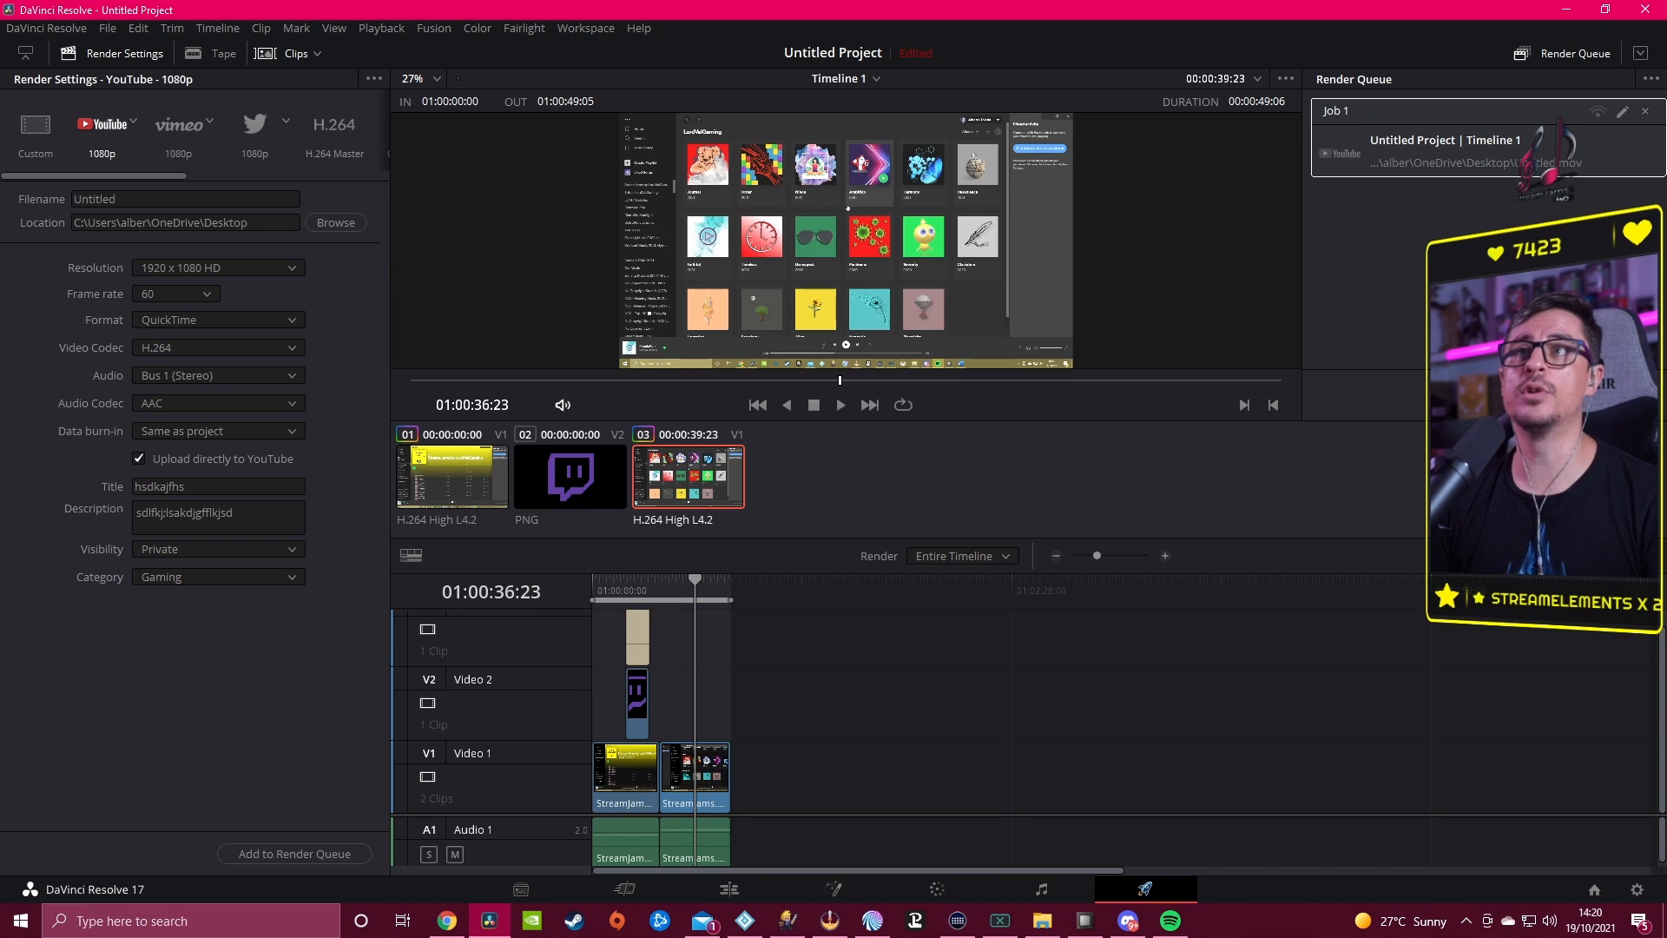
pyautogui.click(138, 459)
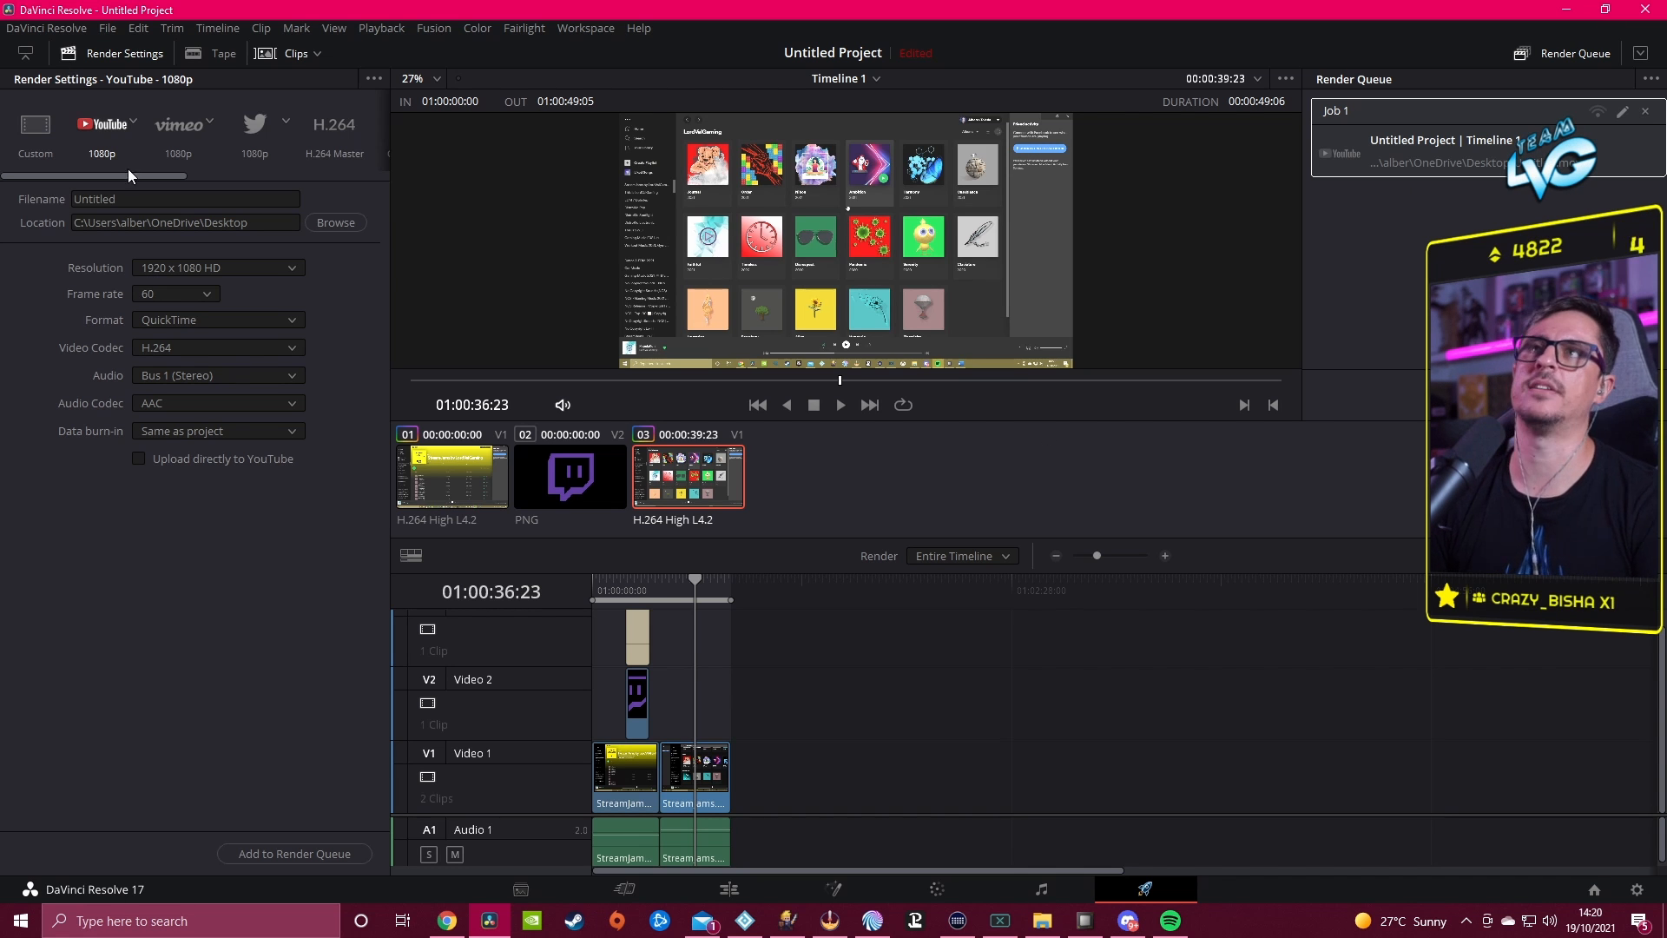
# Step: Return to the Edit page and save a vertical timeline resolution of 1080 x 1920 in the project settings
pyautogui.click(729, 889)
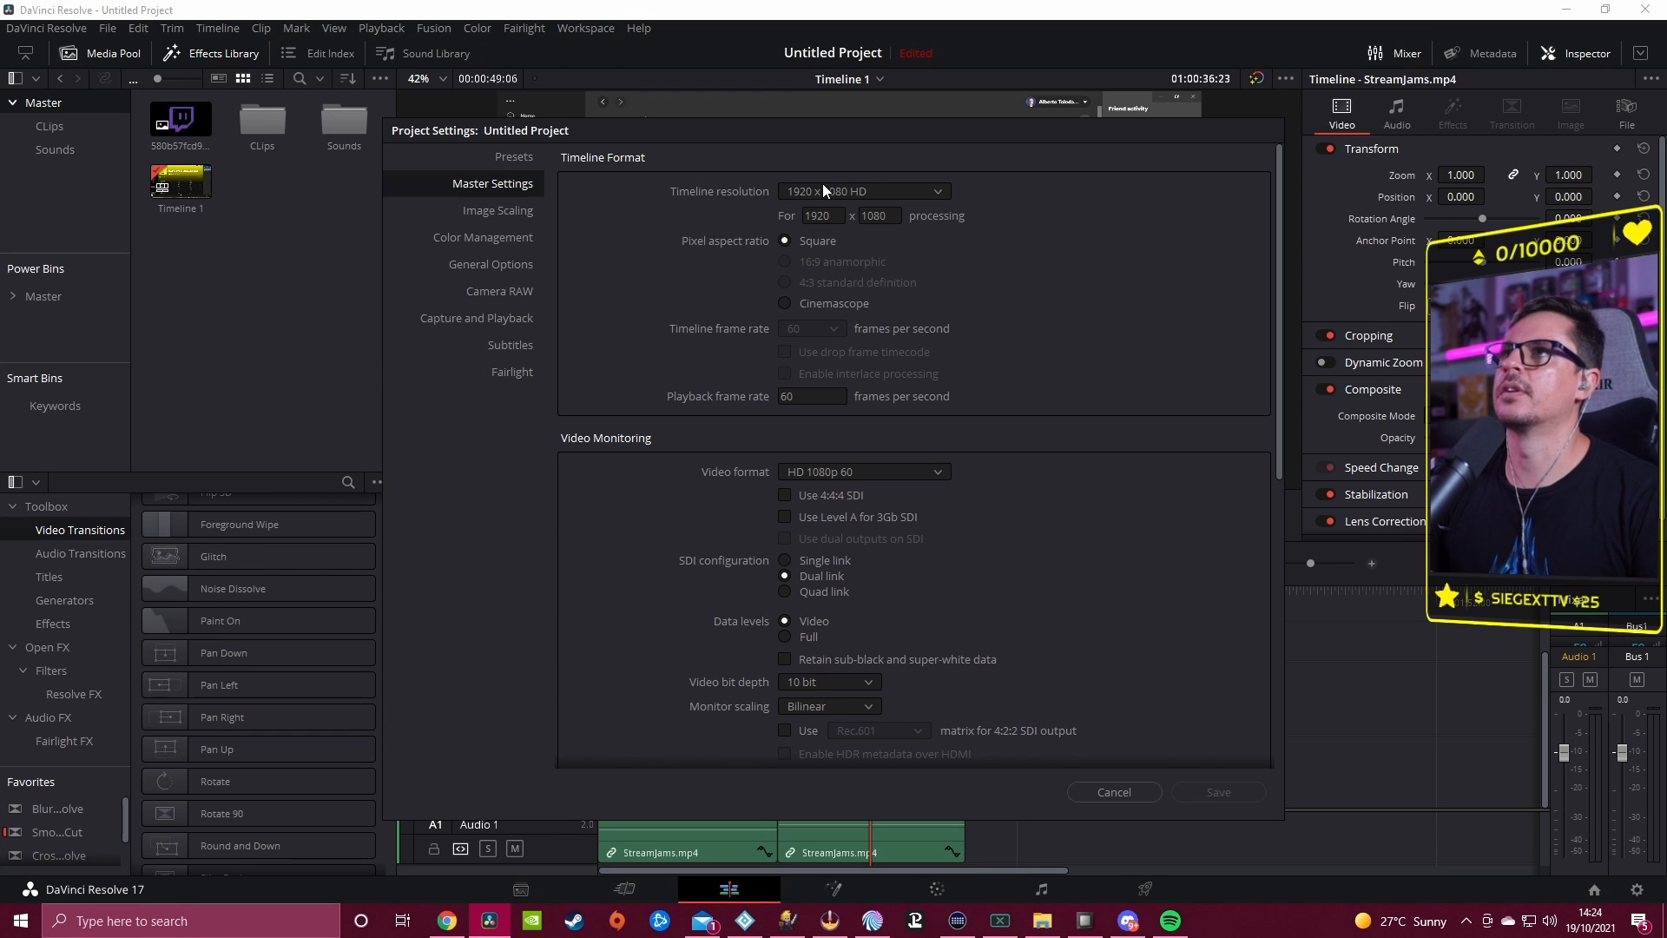
pyautogui.click(911, 198)
pyautogui.click(866, 188)
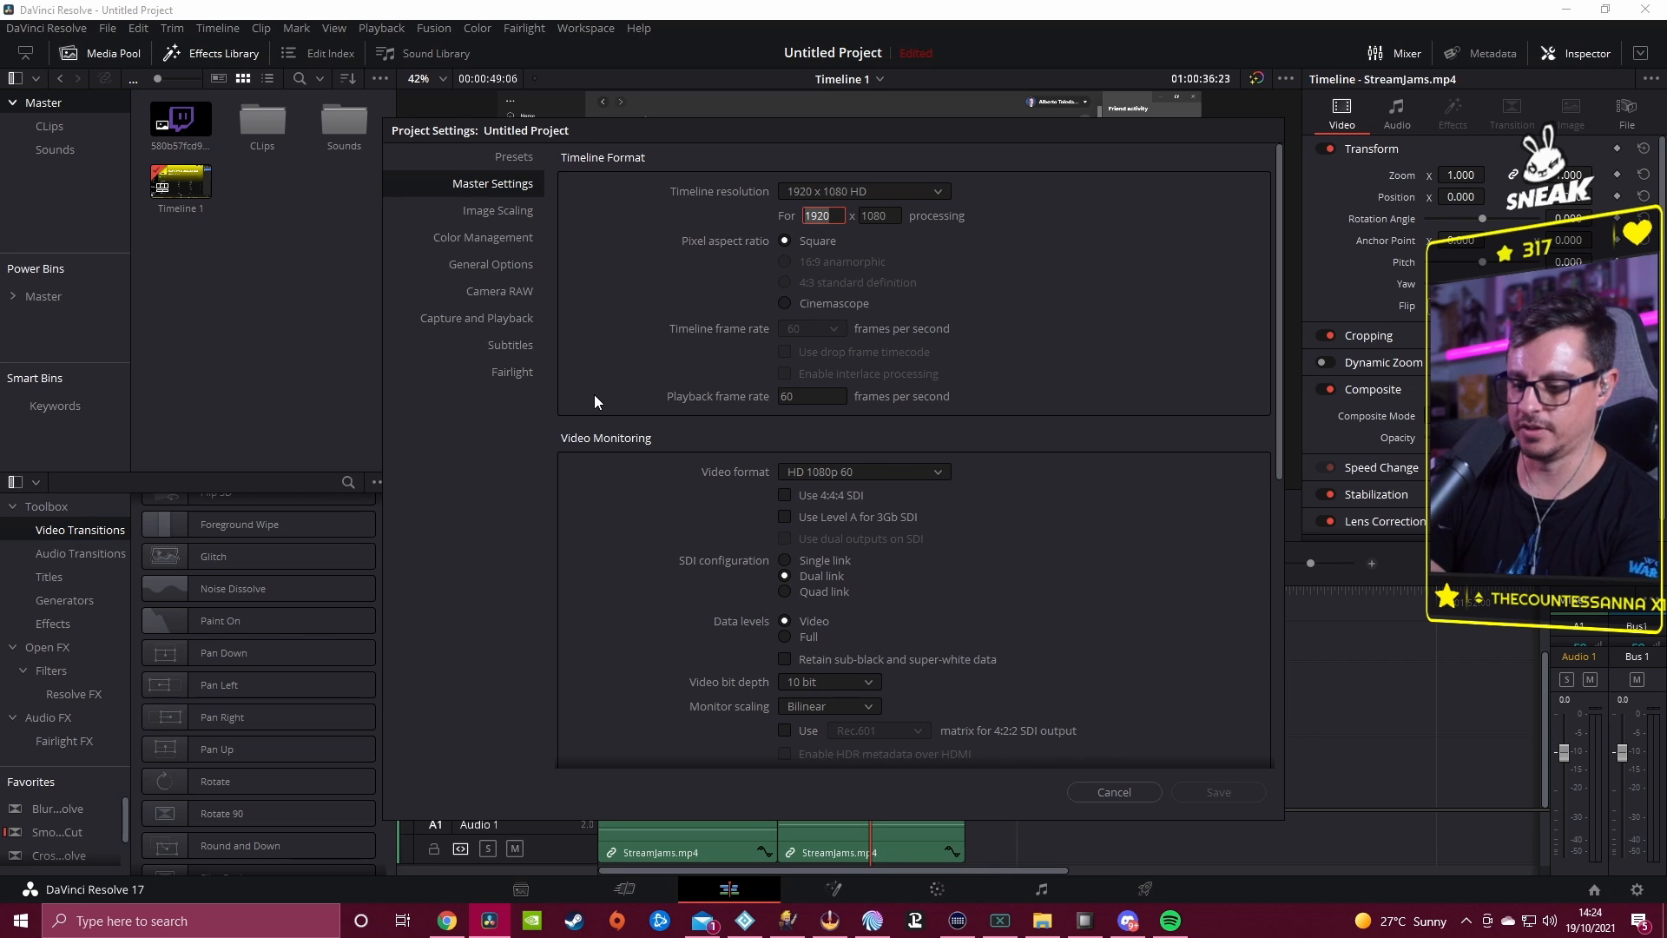
pyautogui.write('080')
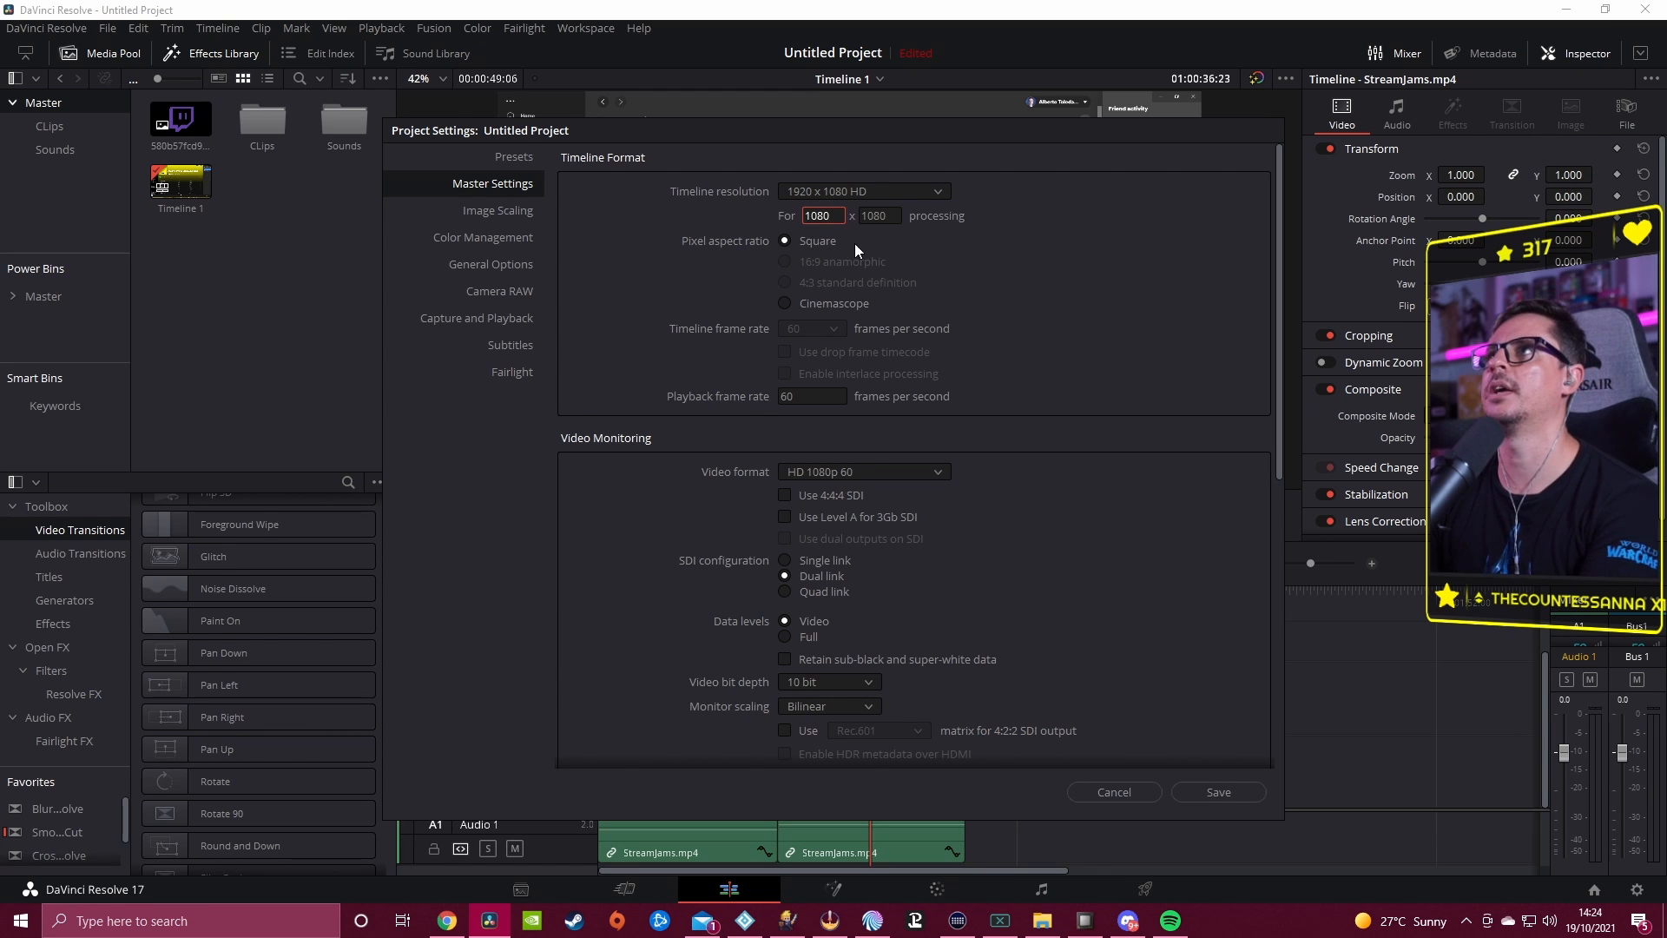
pyautogui.write('1920')
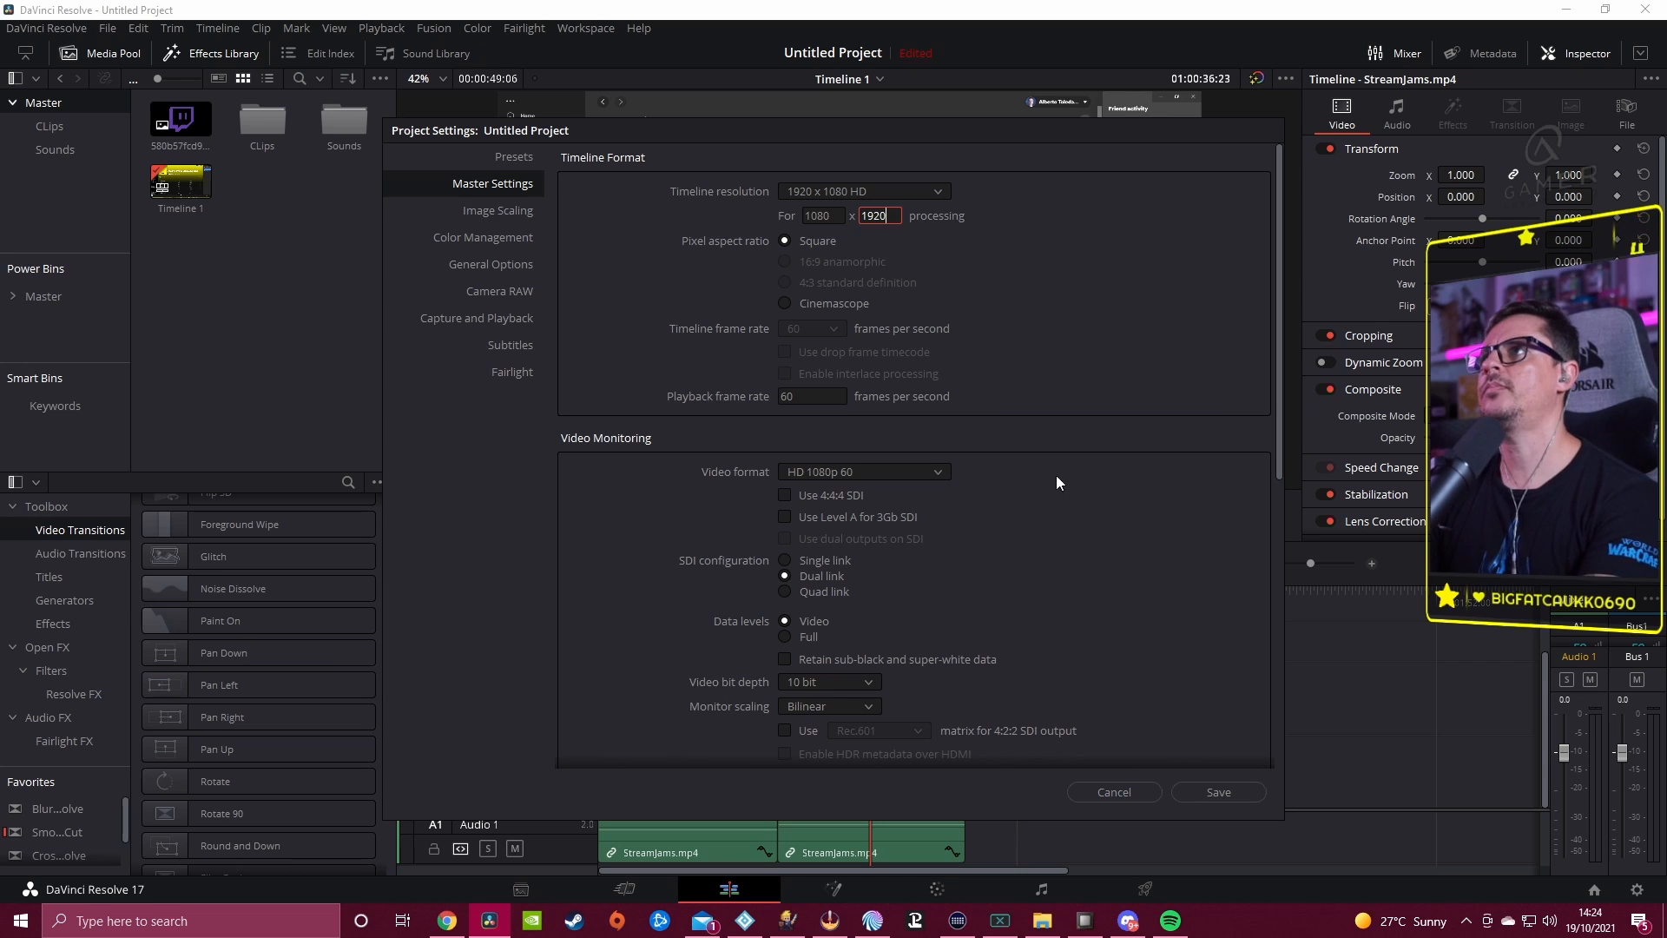
pyautogui.click(1192, 796)
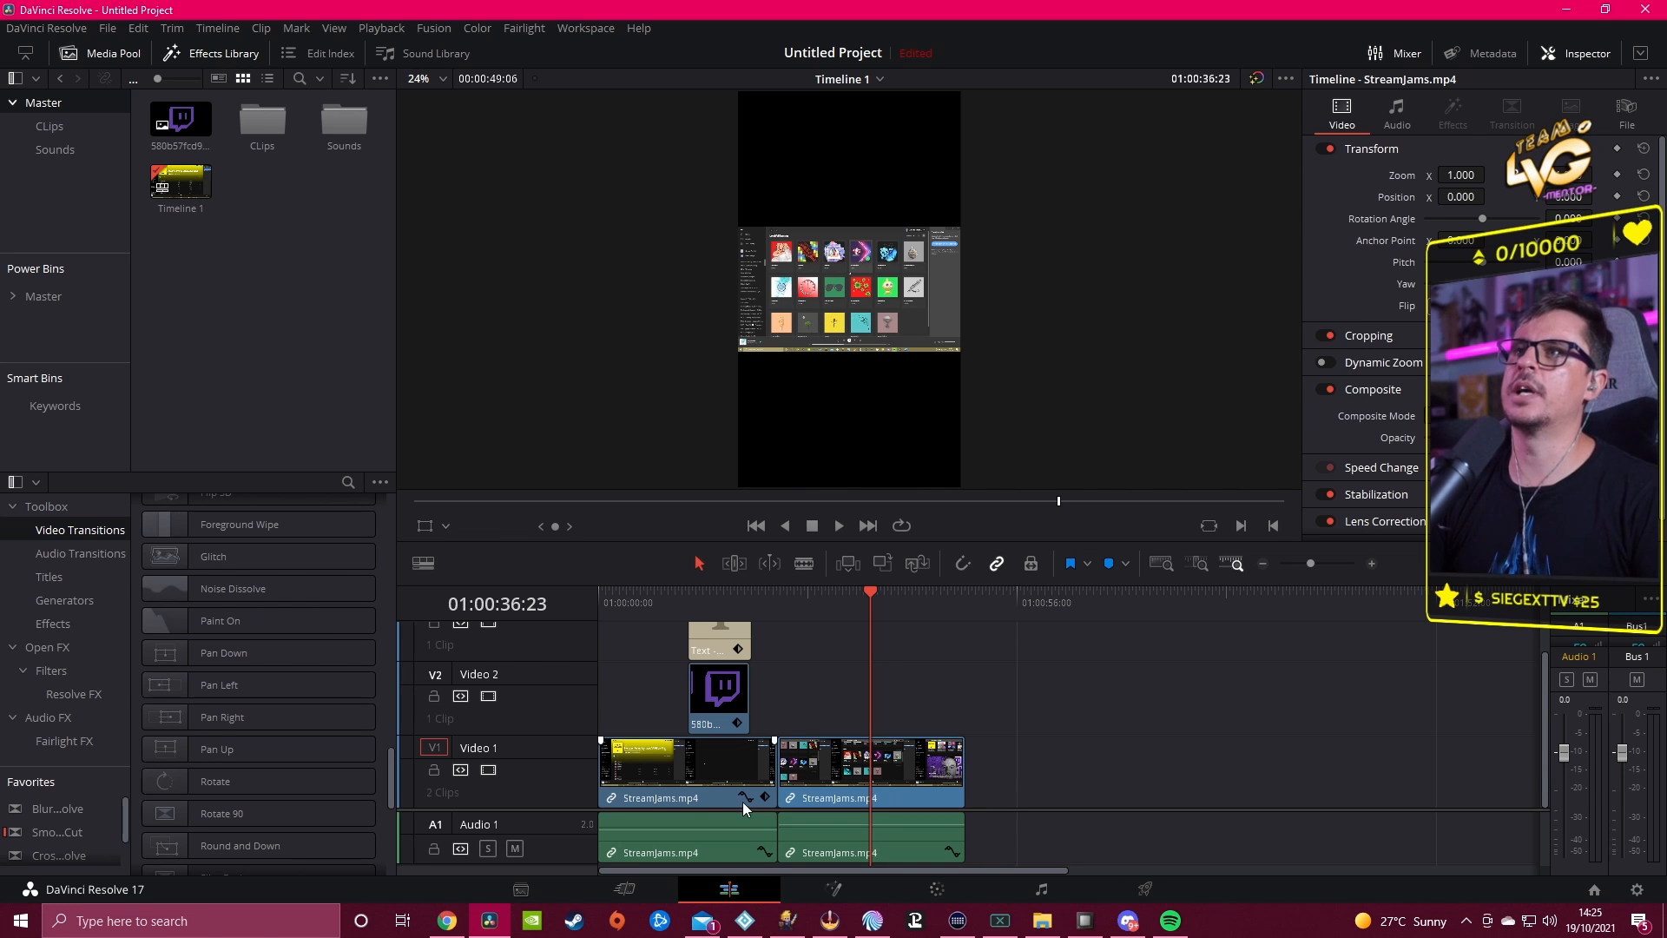
# Step: Scrub through the first StreamJams clip to check how the footage sits in the vertical frame
pyautogui.click(708, 771)
pyautogui.click(683, 601)
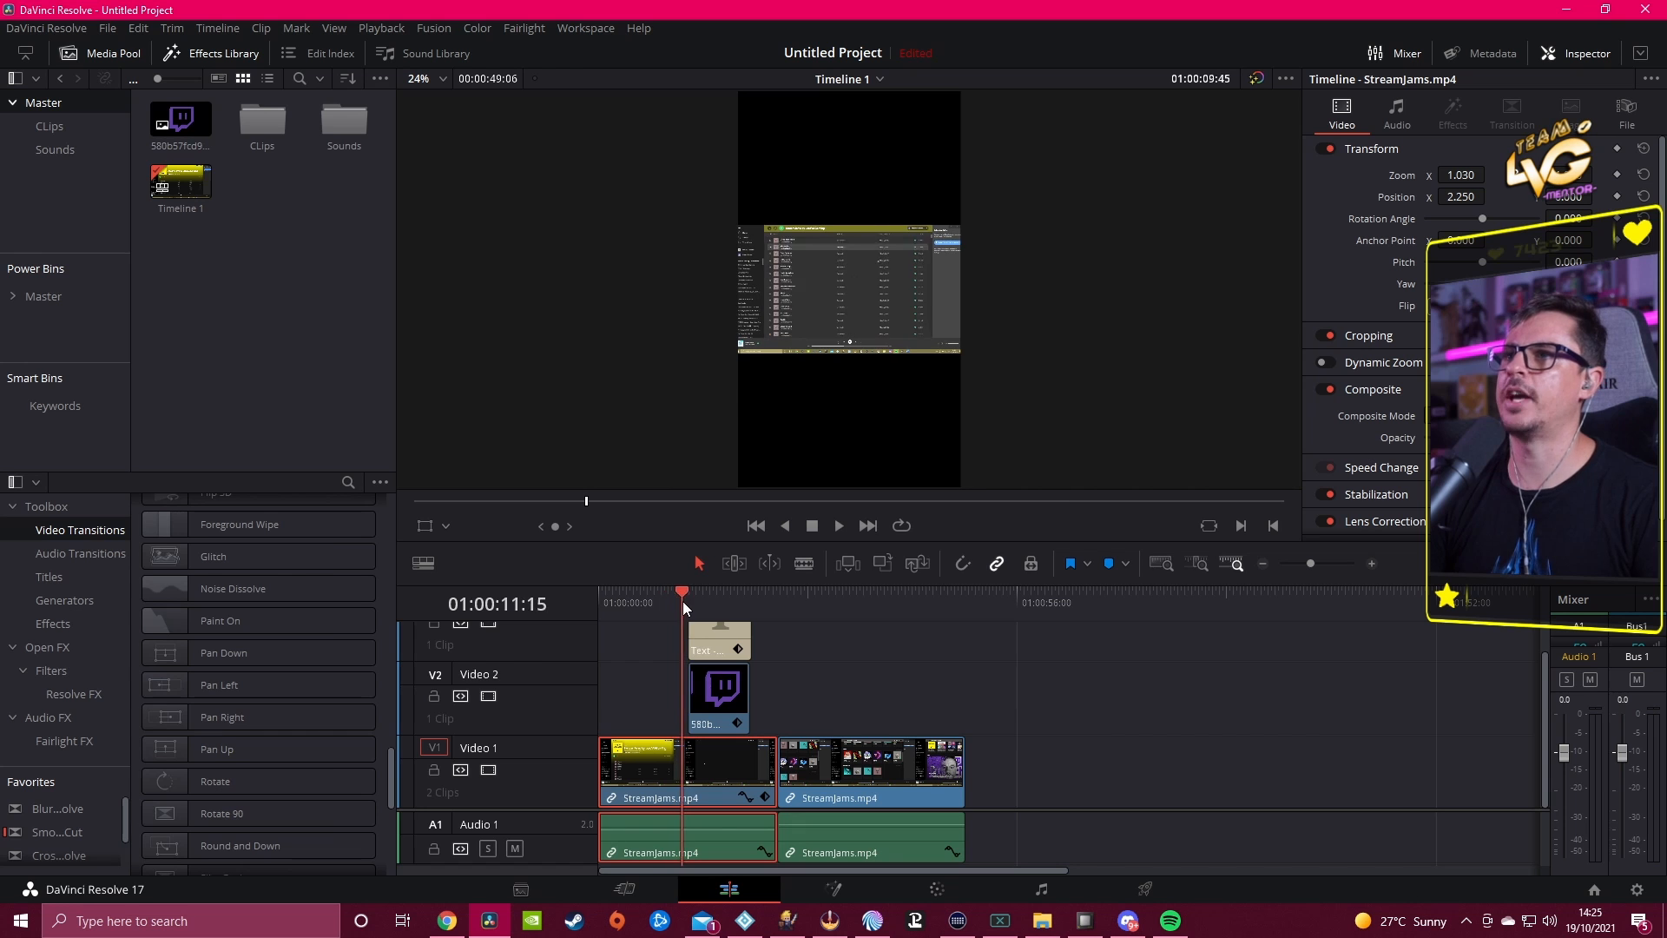
pyautogui.moveTo(683, 600); pyautogui.dragTo(753, 686)
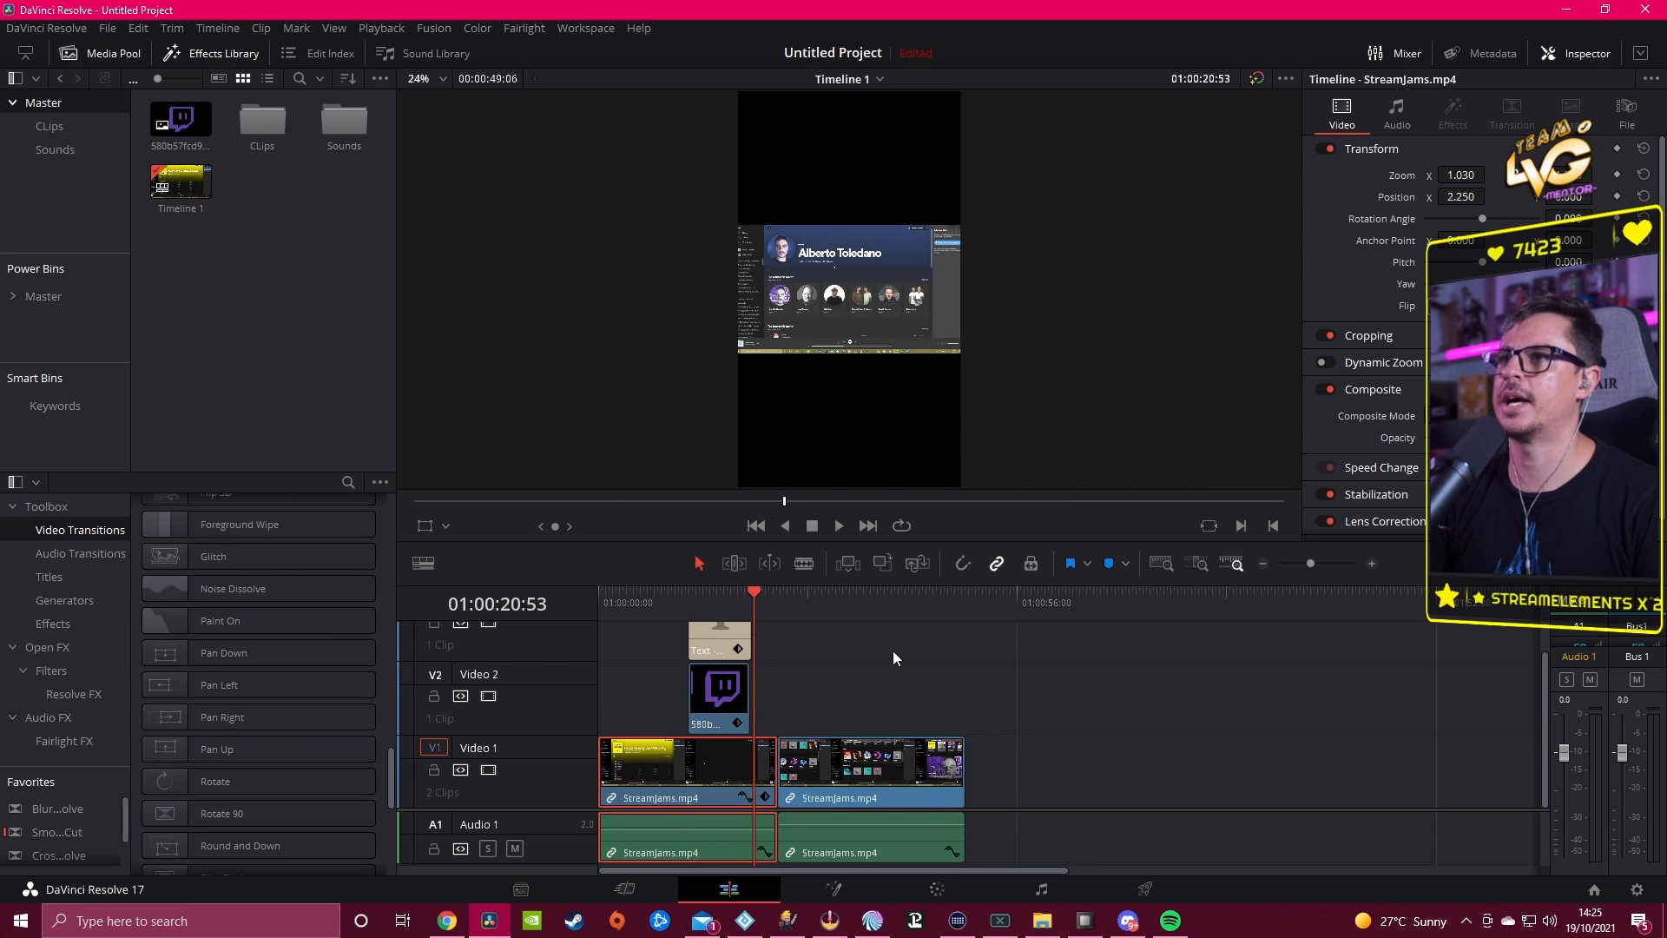
pyautogui.moveTo(892, 650); pyautogui.dragTo(674, 664)
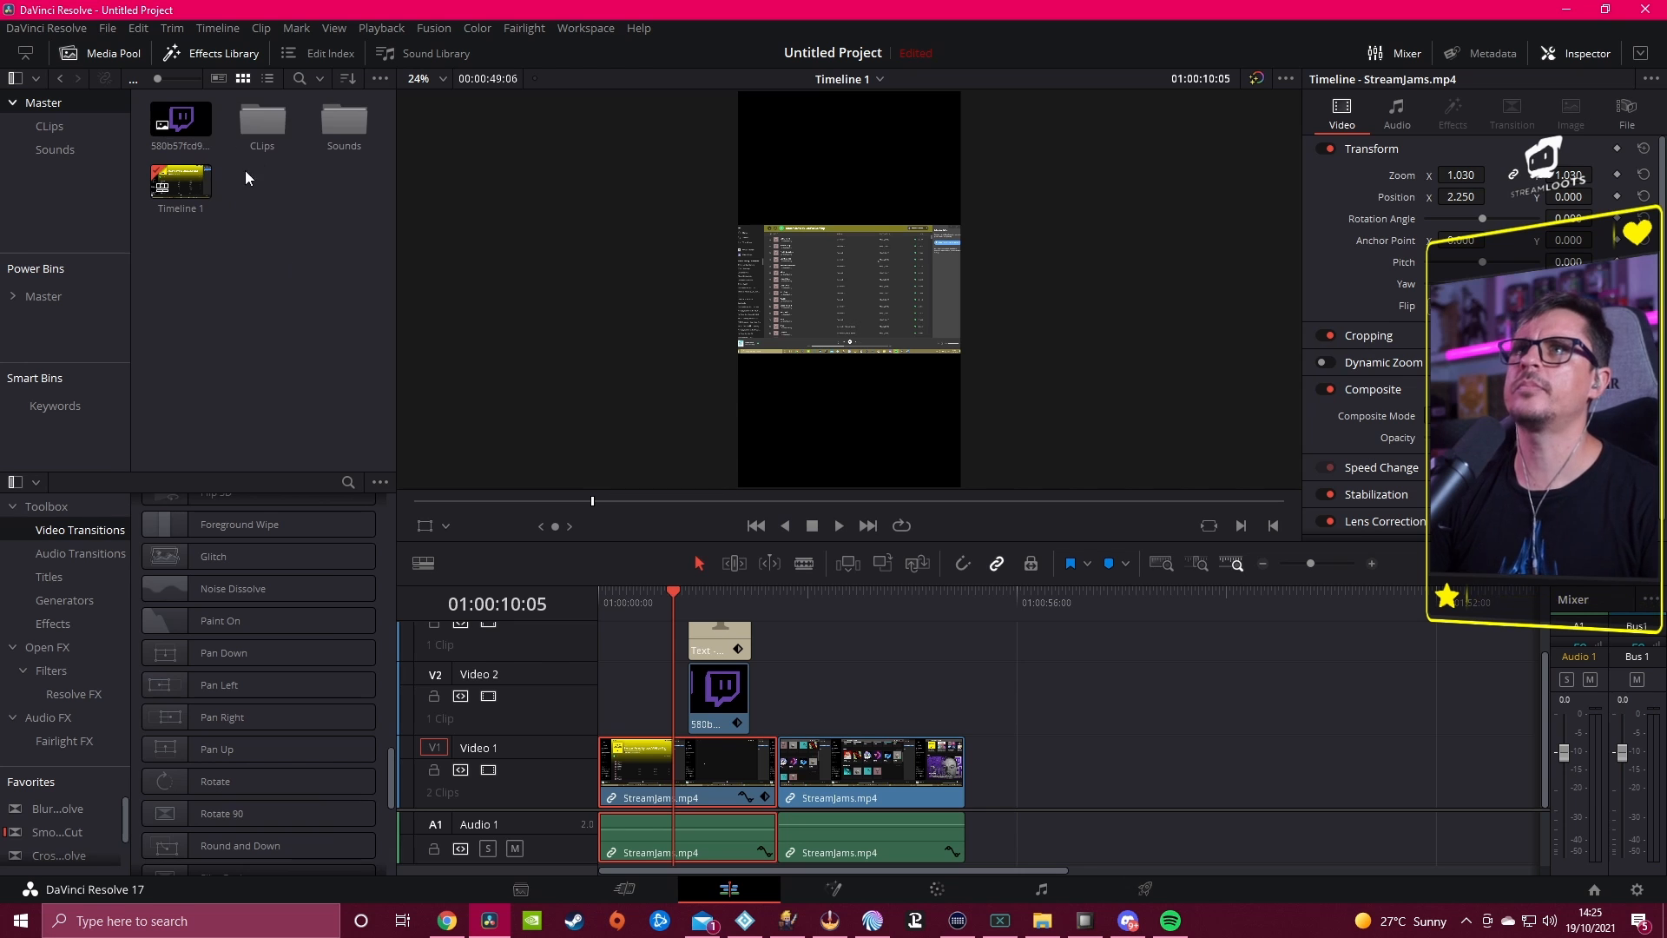
# Step: Place the Vex mythoclast gameplay clip from the CLips bin at the start of Video 1, overwriting the StreamJams clips
pyautogui.doubleClick(252, 119)
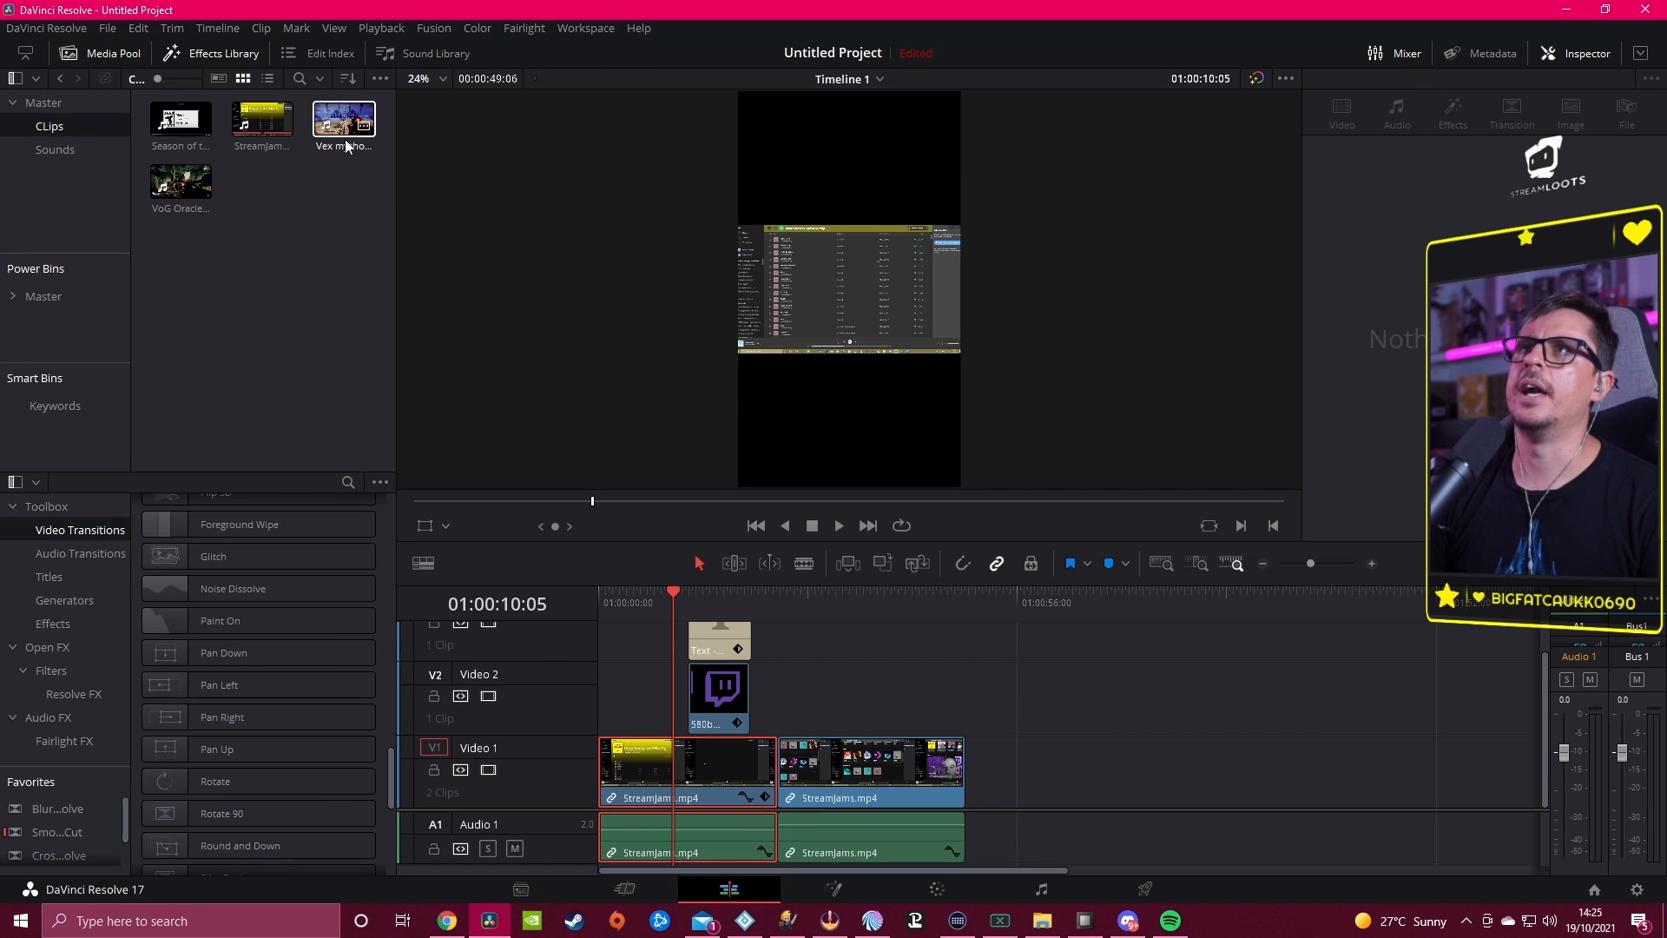
pyautogui.moveTo(349, 132); pyautogui.dragTo(599, 778)
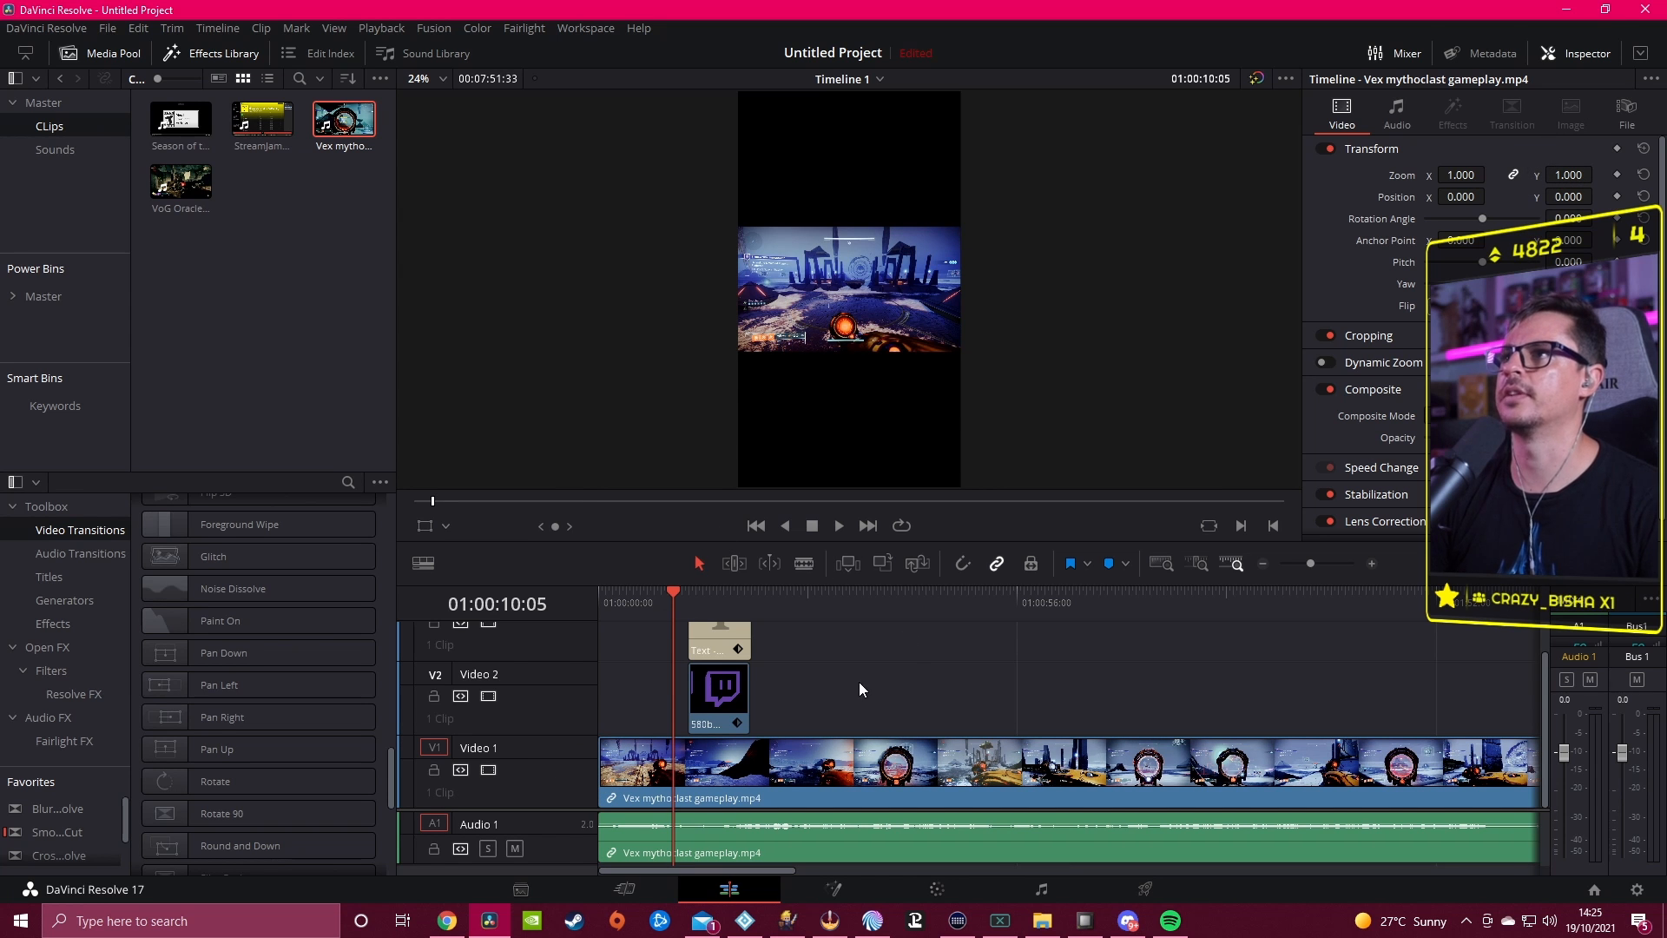
# Step: Add only the video of the StreamJams clip to Video 2 just after the Twitch logo, and move the playhead to about 10 seconds
pyautogui.moveTo(255, 123); pyautogui.dragTo(363, 268)
pyautogui.doubleClick(264, 122)
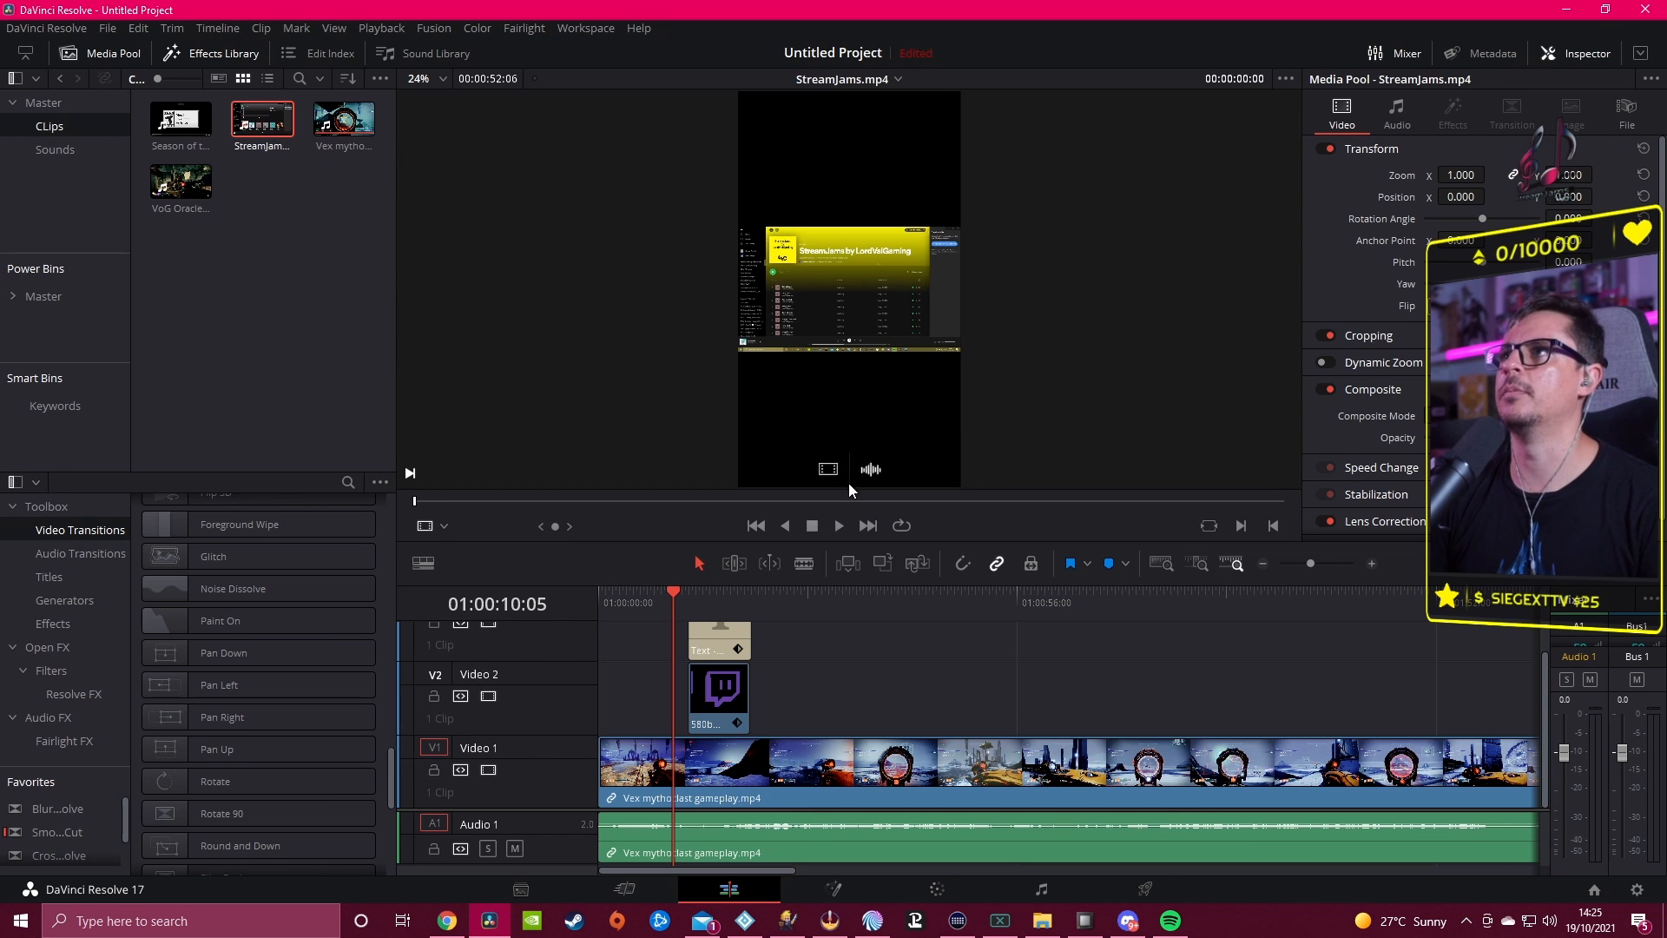
pyautogui.moveTo(830, 471); pyautogui.dragTo(765, 729)
pyautogui.moveTo(766, 592); pyautogui.dragTo(675, 618)
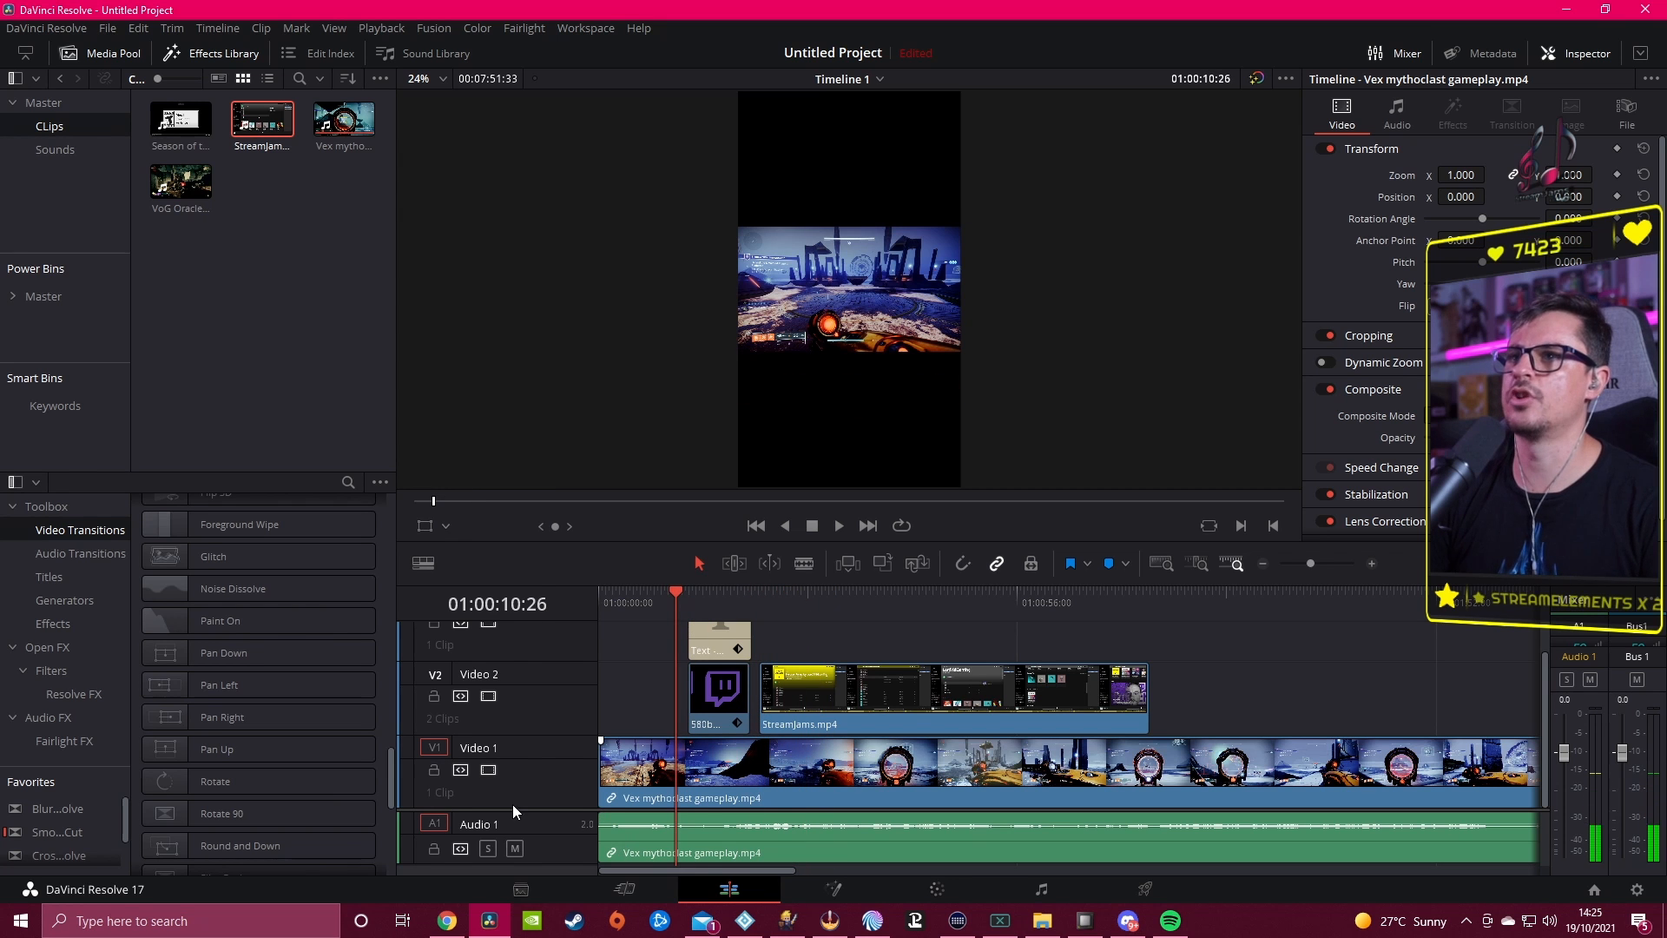
# Step: Mute Audio 1 and move the StreamJams clip to the start of Video 2, overwriting the Twitch logo
pyautogui.click(515, 848)
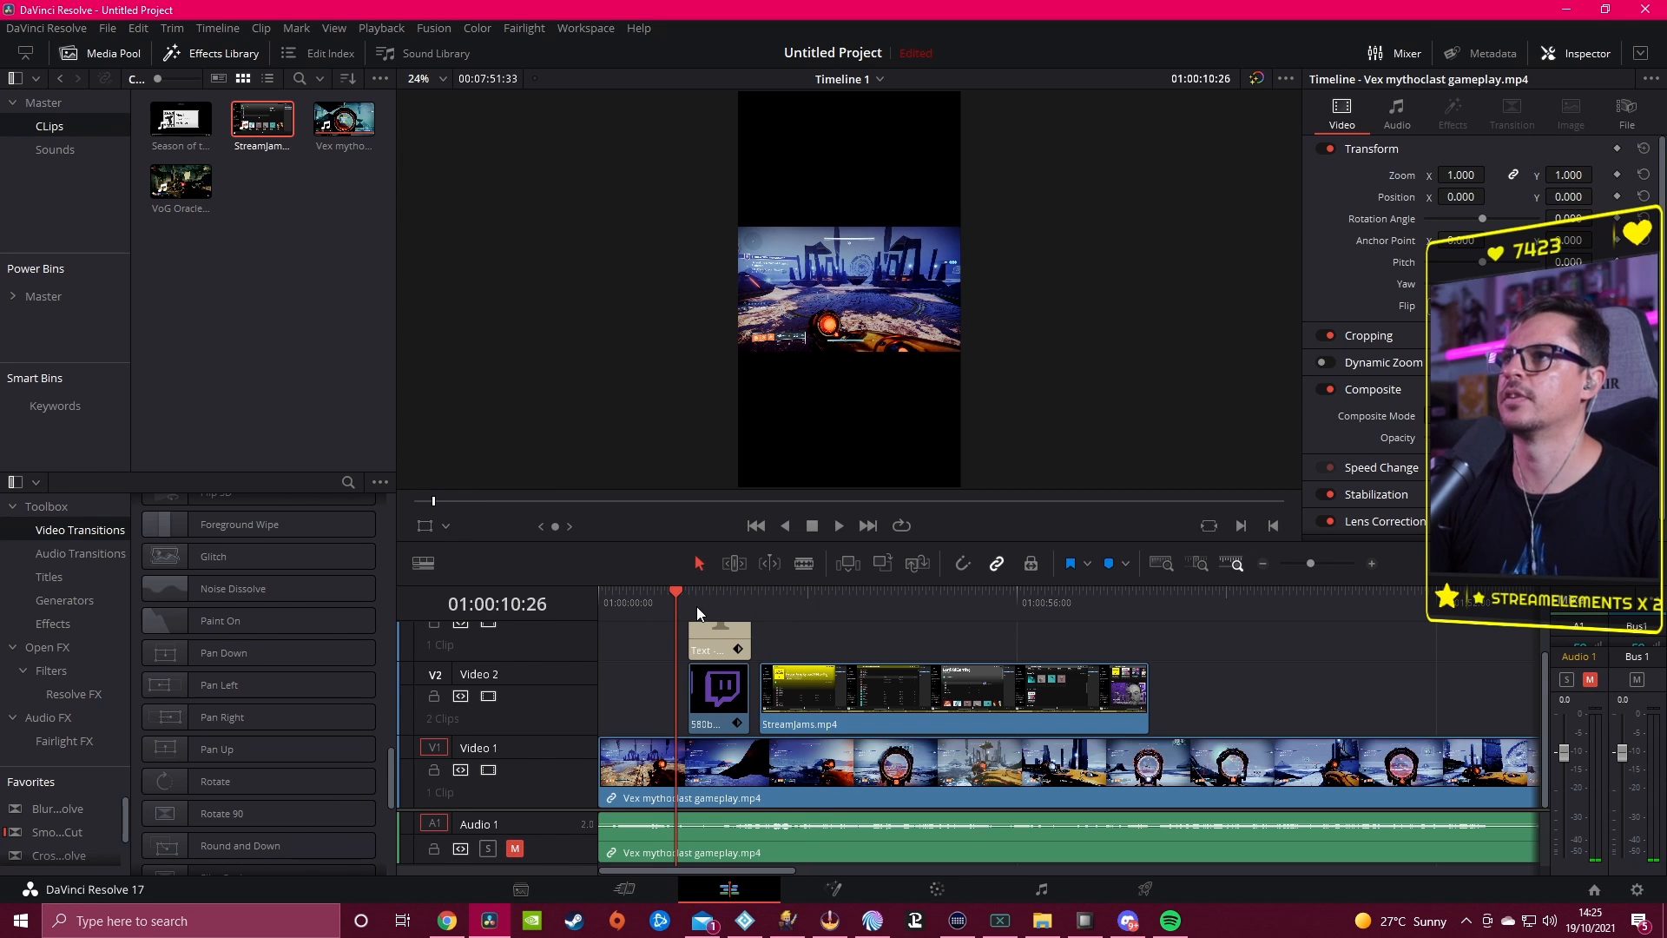
pyautogui.moveTo(697, 612)
pyautogui.mouseDown()
pyautogui.moveTo(976, 641)
pyautogui.moveTo(672, 632)
pyautogui.mouseUp()
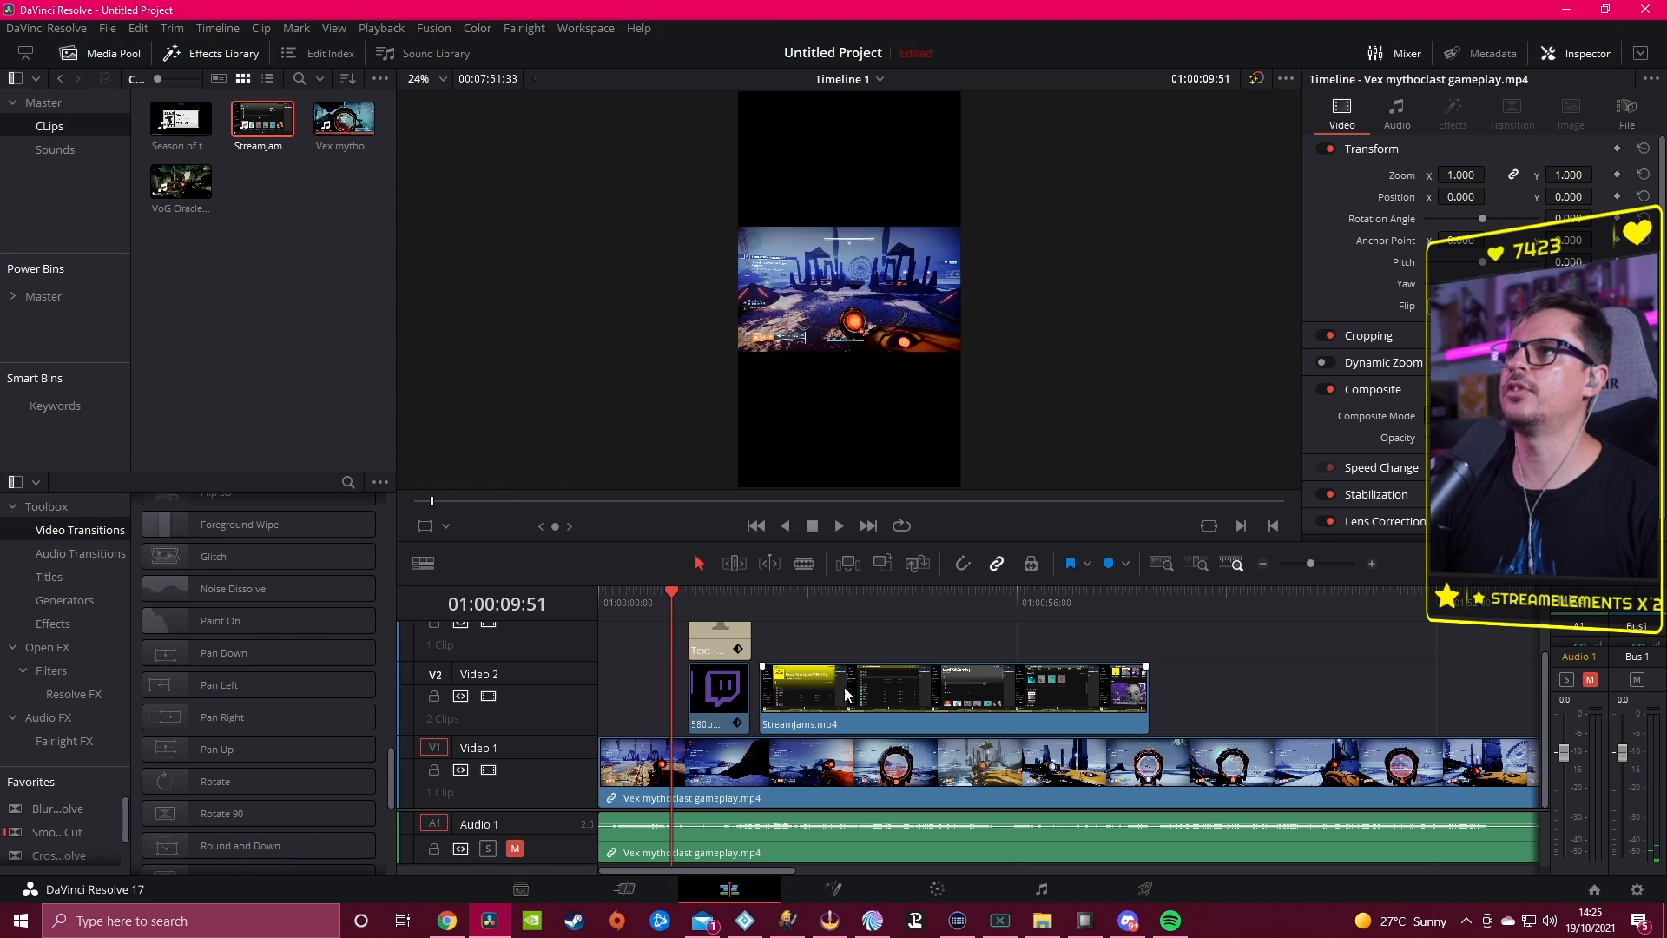
pyautogui.moveTo(844, 686); pyautogui.dragTo(677, 700)
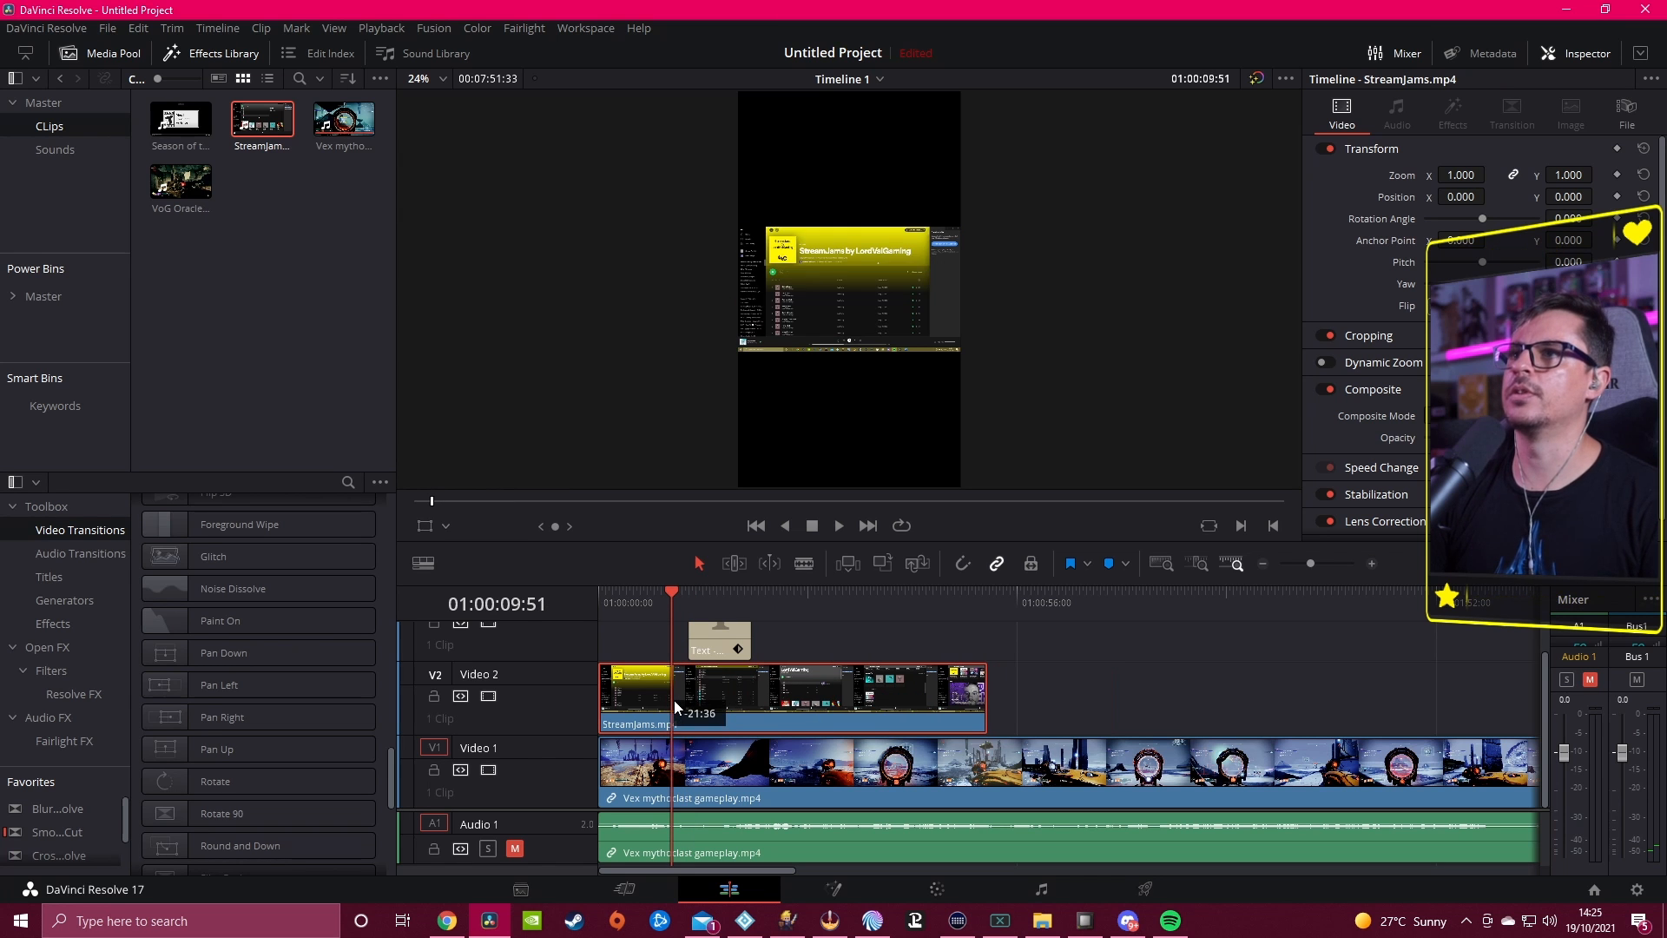
# Step: Delete the text clip above Video 2 and shift the StreamJams clip to start a little after the playhead
pyautogui.click(725, 629)
pyautogui.press('Delete')
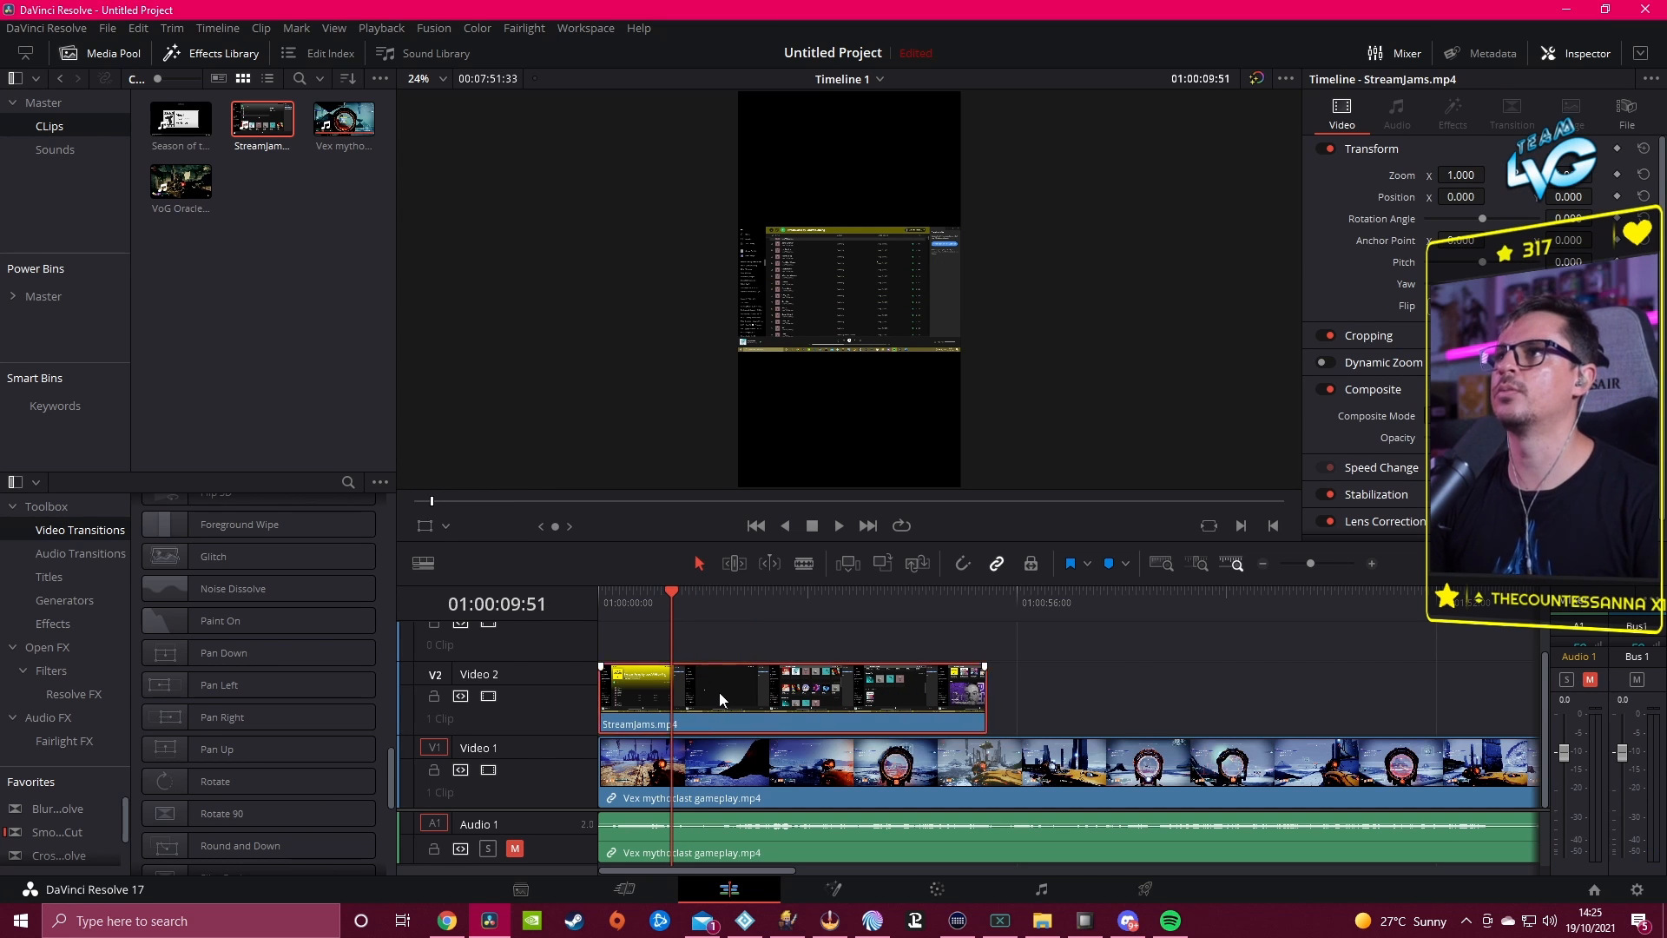
pyautogui.moveTo(721, 699); pyautogui.dragTo(844, 708)
# Step: Scale the Vex mythoclast gameplay clip to a zoom of 3.160 so it fills the vertical frame, and scrub to about 9 seconds
pyautogui.click(721, 773)
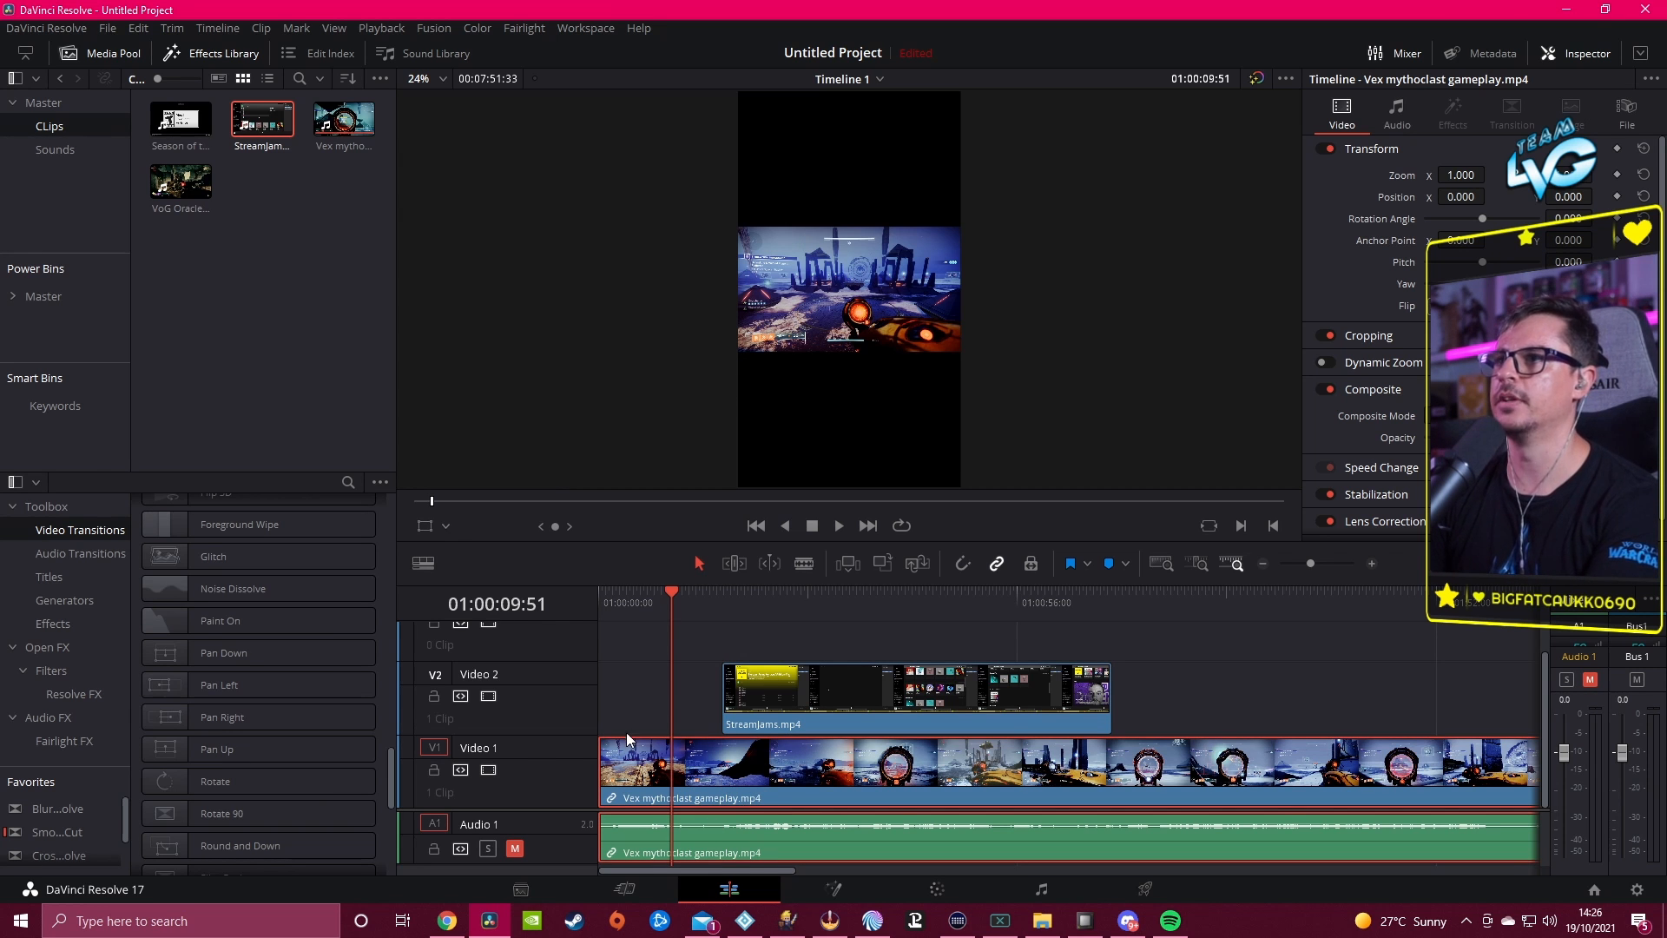
pyautogui.click(649, 599)
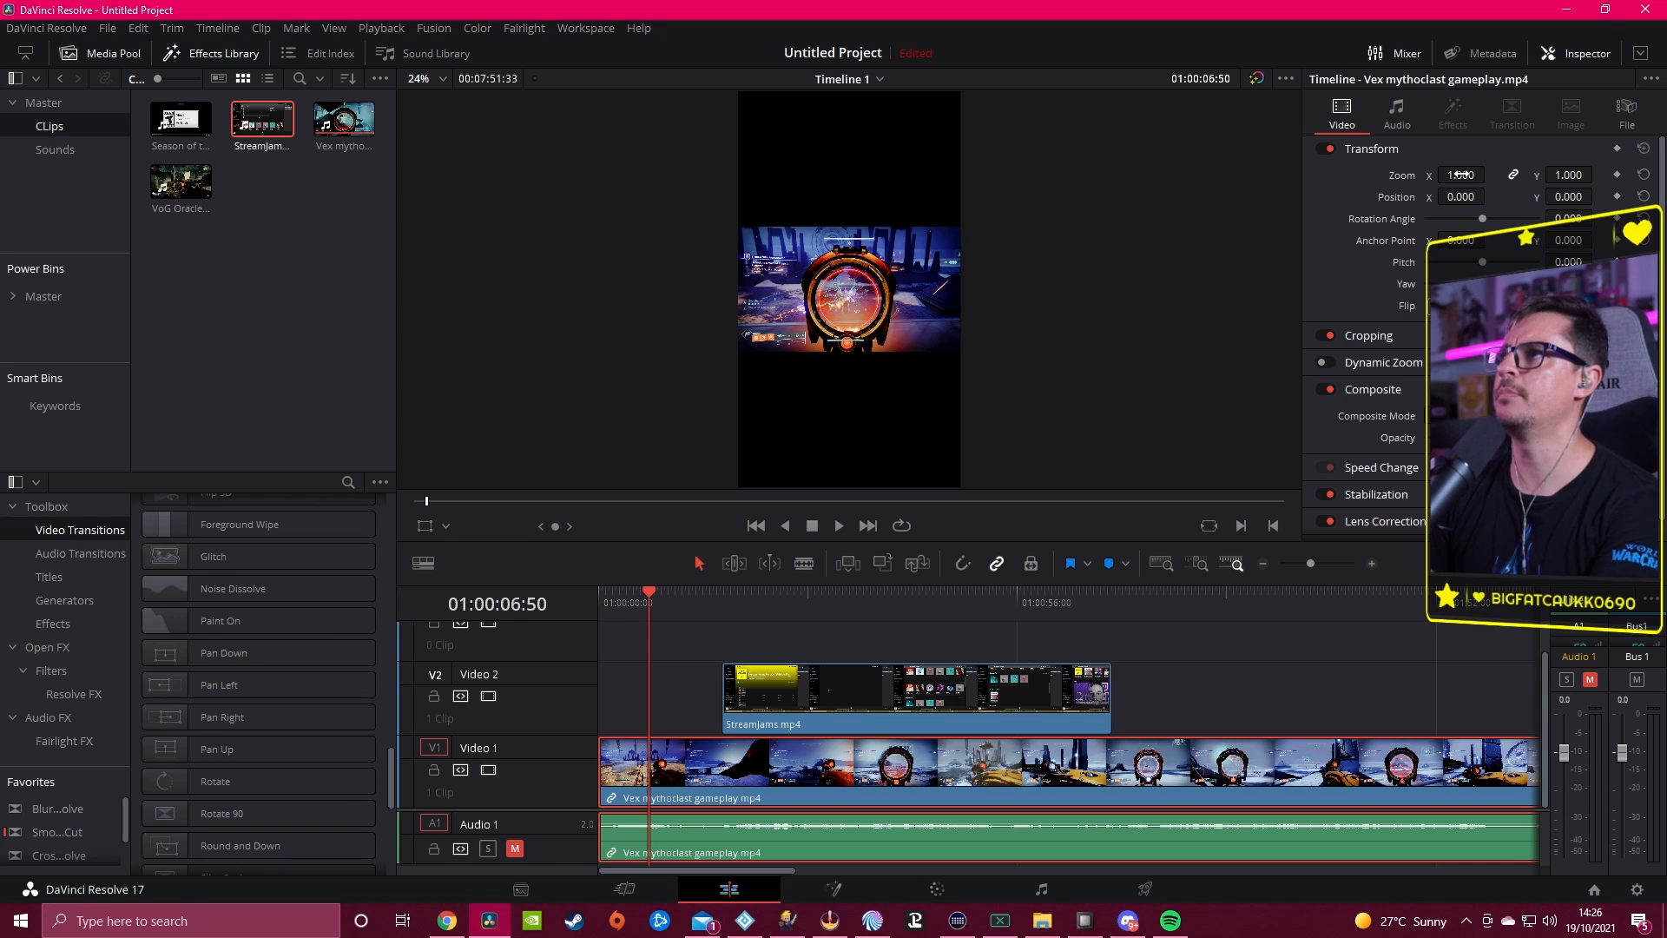
pyautogui.moveTo(1461, 174); pyautogui.dragTo(1490, 173)
pyautogui.moveTo(684, 611)
pyautogui.mouseDown()
pyautogui.moveTo(618, 618)
pyautogui.moveTo(664, 617)
pyautogui.mouseUp()
# Step: Crop the StreamJams clip on all four sides down to a small central part of the playlist, with Crop Left at 387.500
pyautogui.click(767, 686)
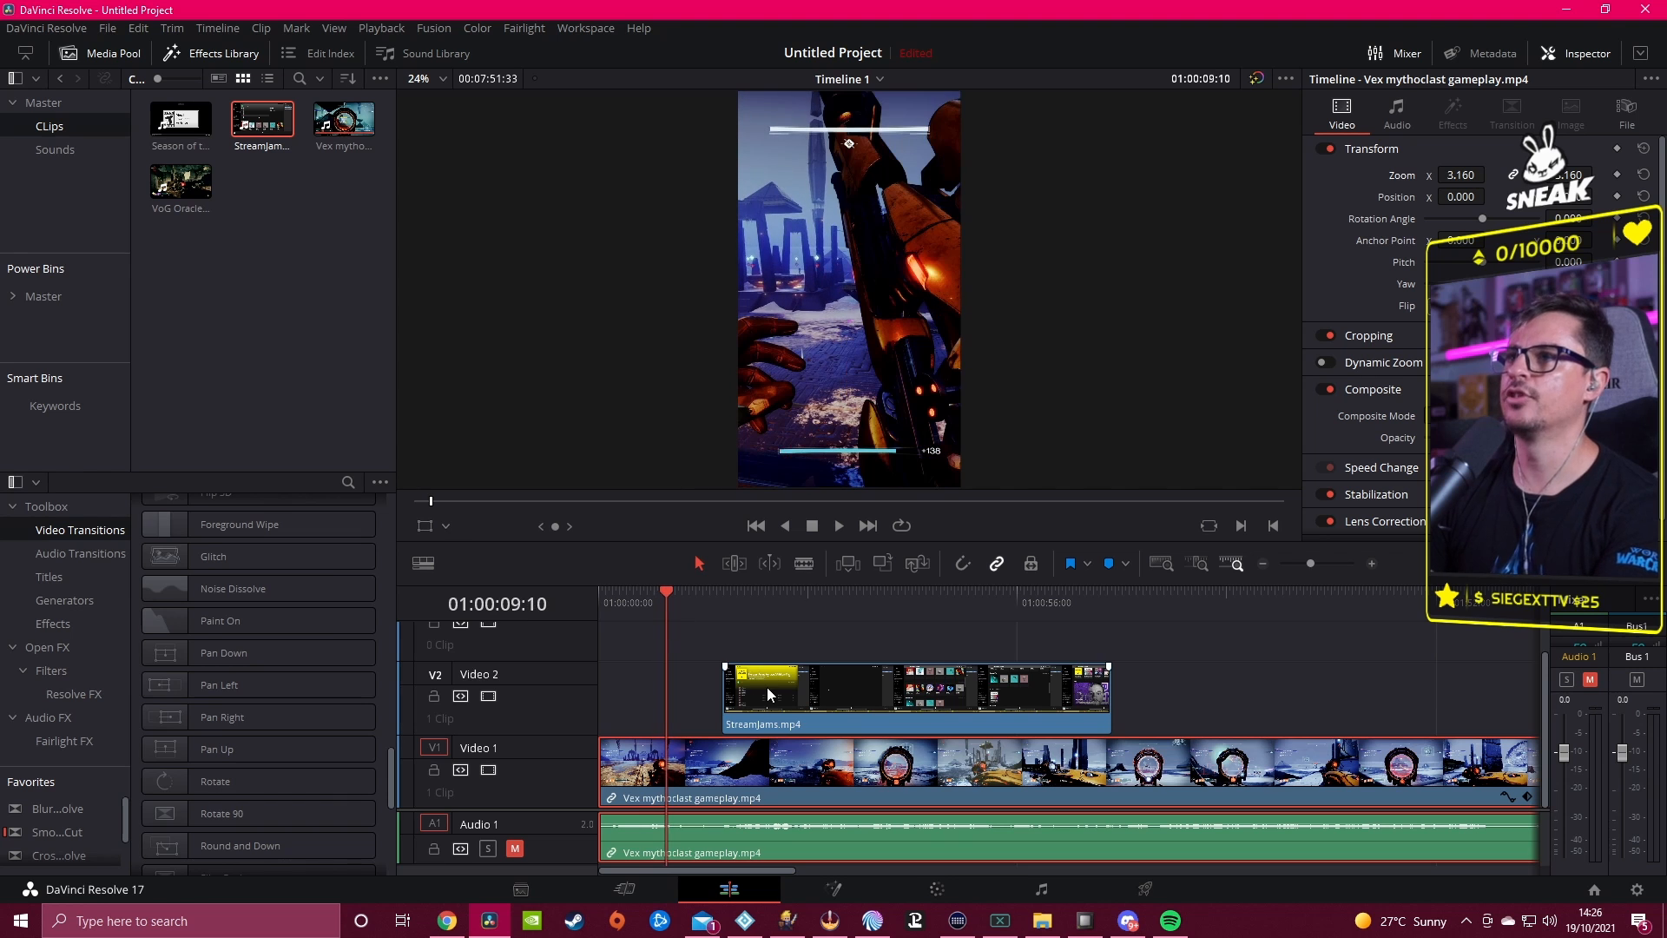
pyautogui.click(759, 611)
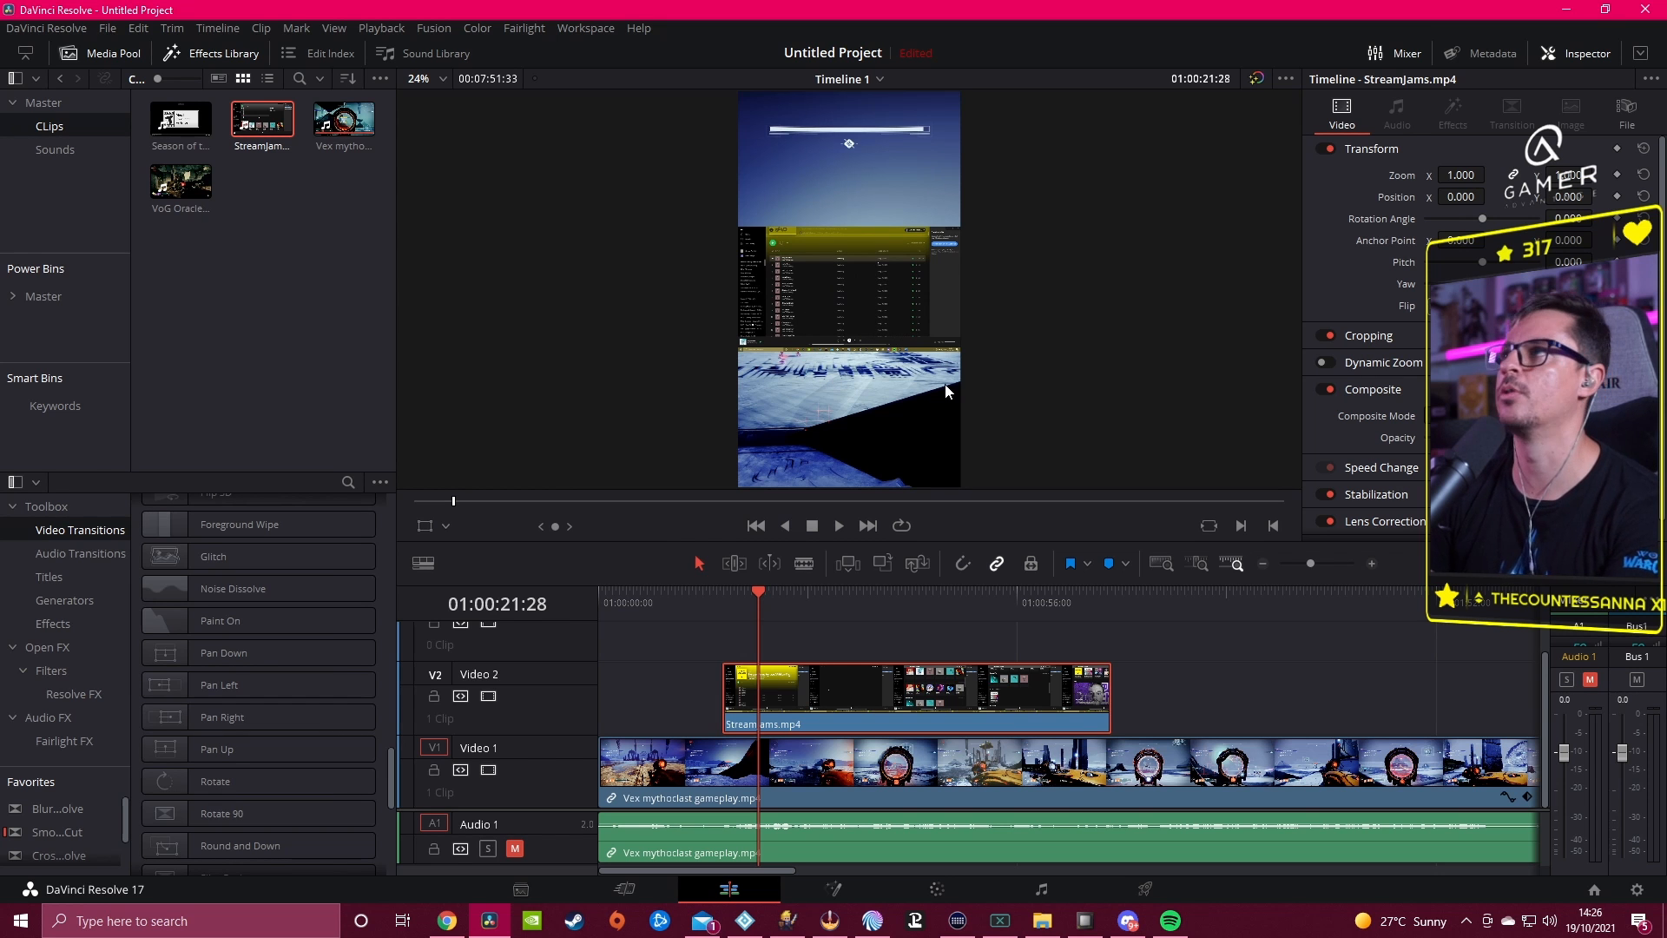
pyautogui.click(1407, 336)
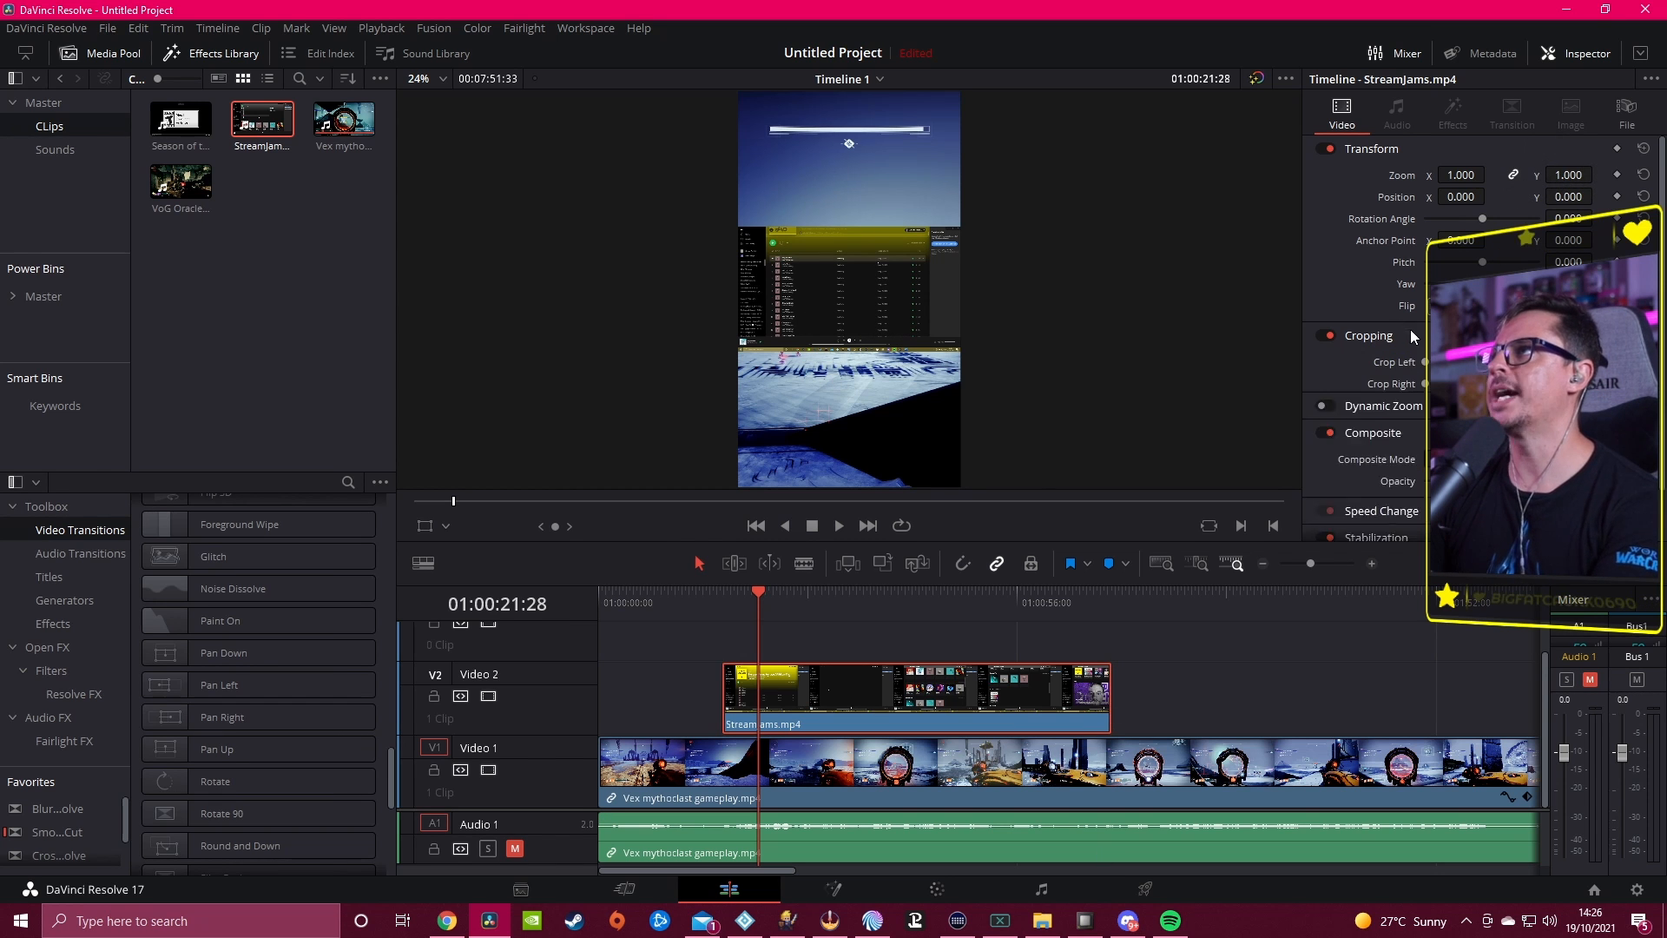
pyautogui.moveTo(1430, 362); pyautogui.dragTo(1437, 427)
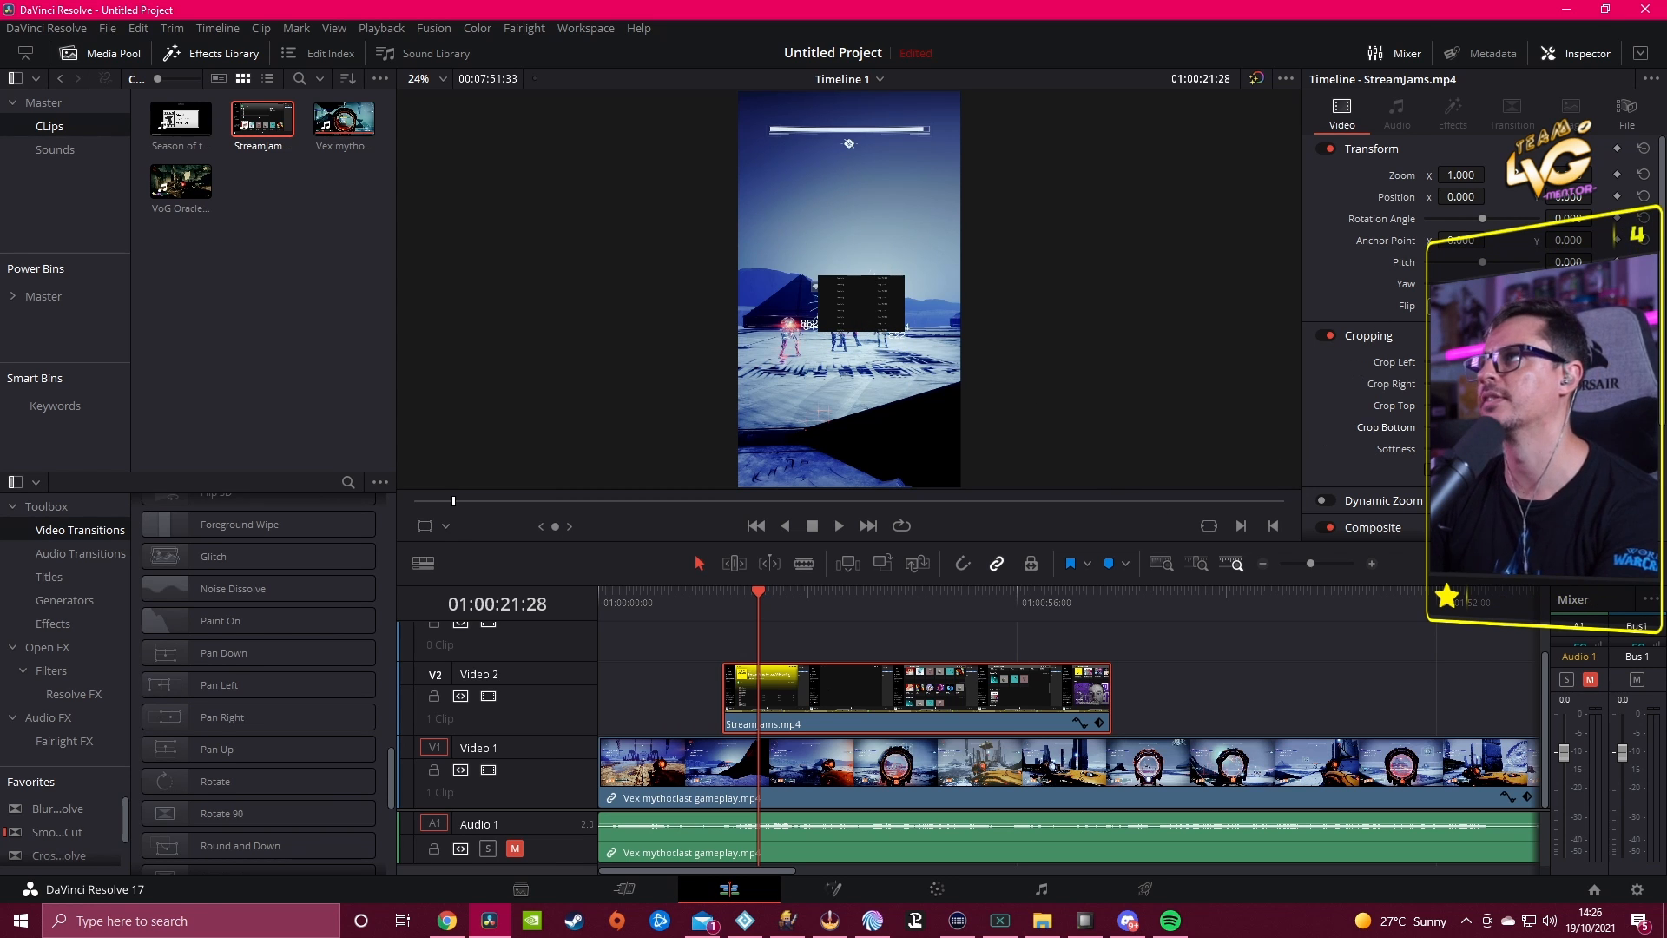
# Step: Set the StreamJams clip's zoom to 1.330 and its position to X -66 and Y 852, near the top of the frame
pyautogui.click(1368, 335)
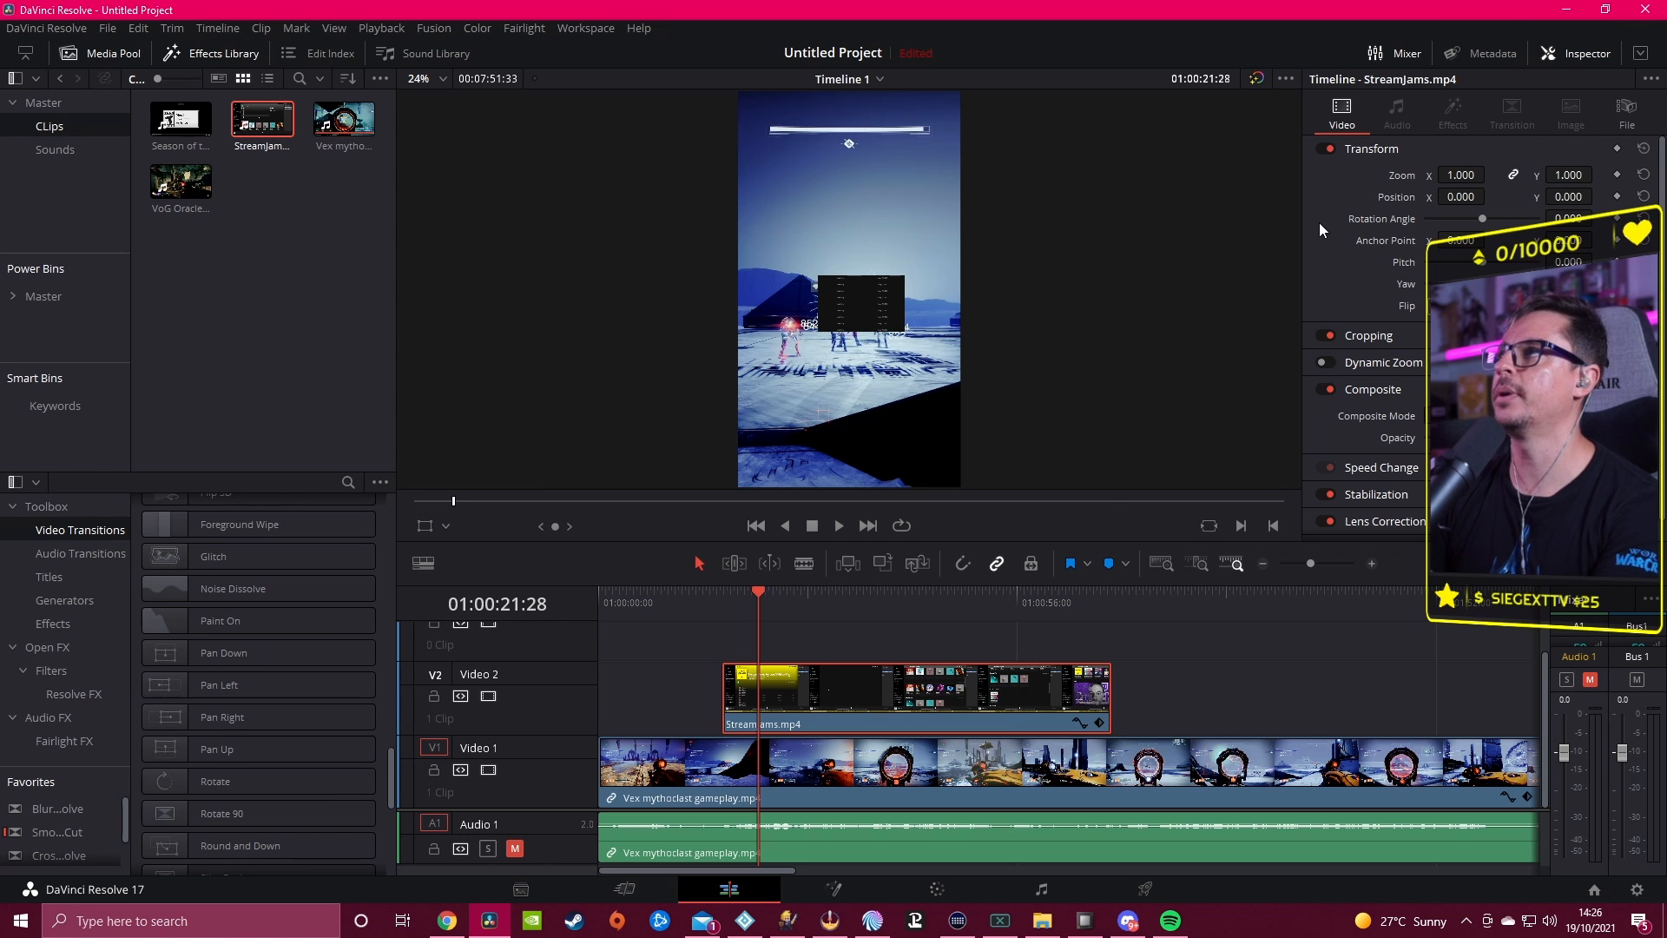
pyautogui.moveTo(1461, 175); pyautogui.dragTo(1404, 196)
pyautogui.moveTo(1568, 197); pyautogui.dragTo(1660, 197)
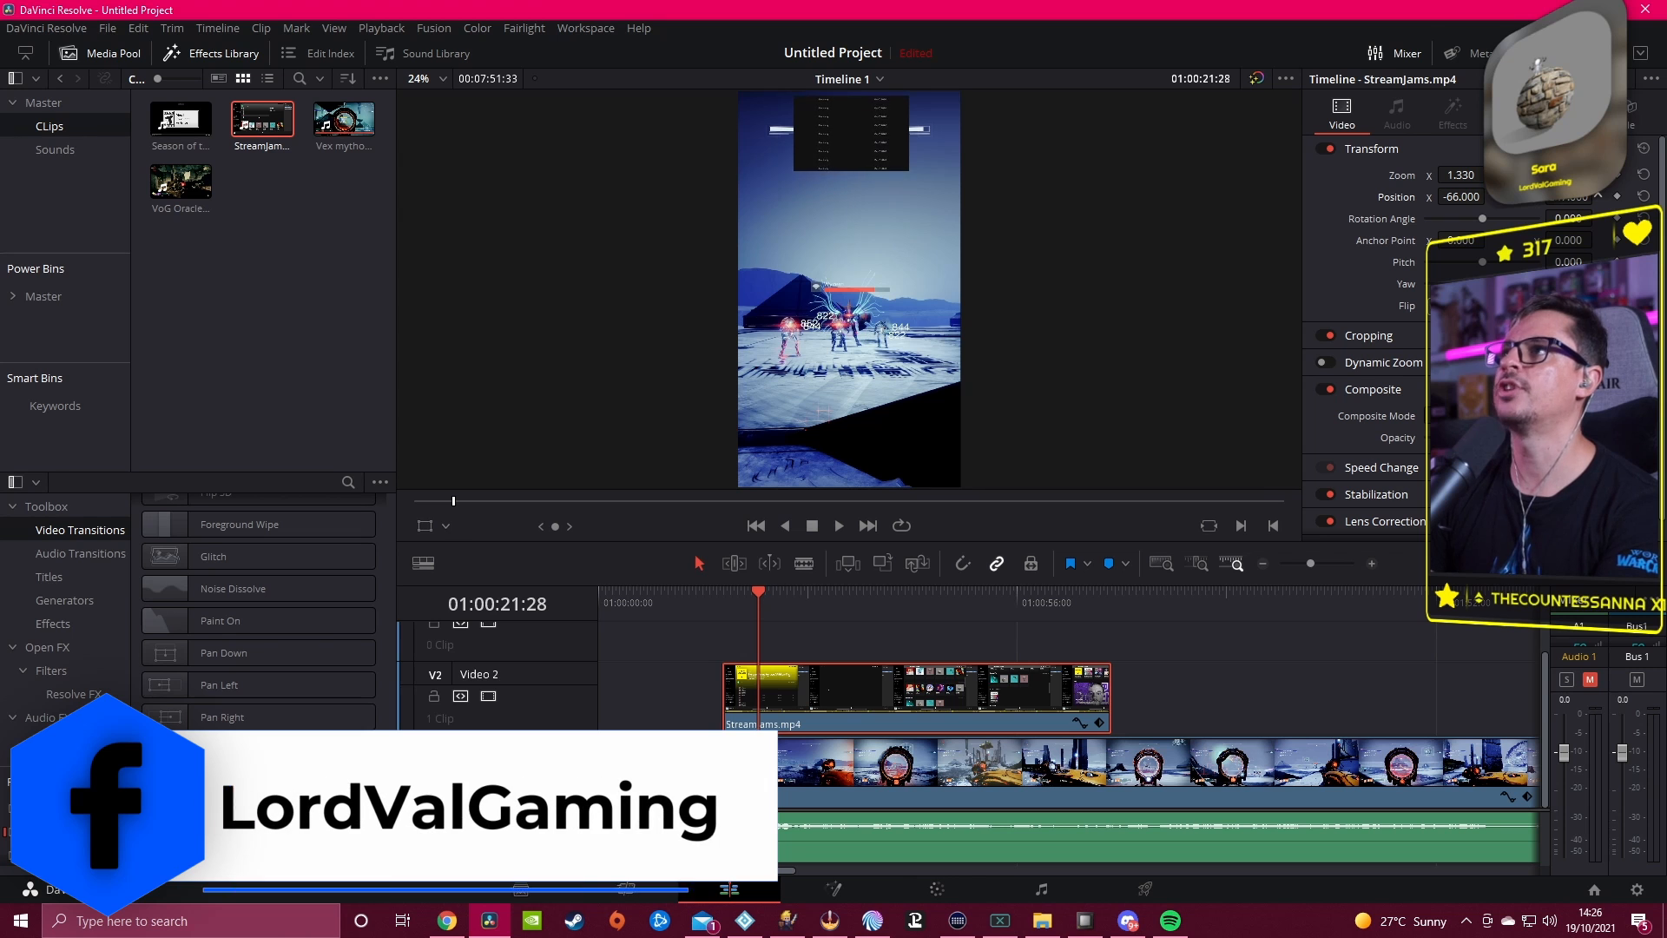
# Step: Move the StreamJams clip to the start of Video 2 and play the first seconds of the timeline
pyautogui.moveTo(873, 686); pyautogui.dragTo(748, 685)
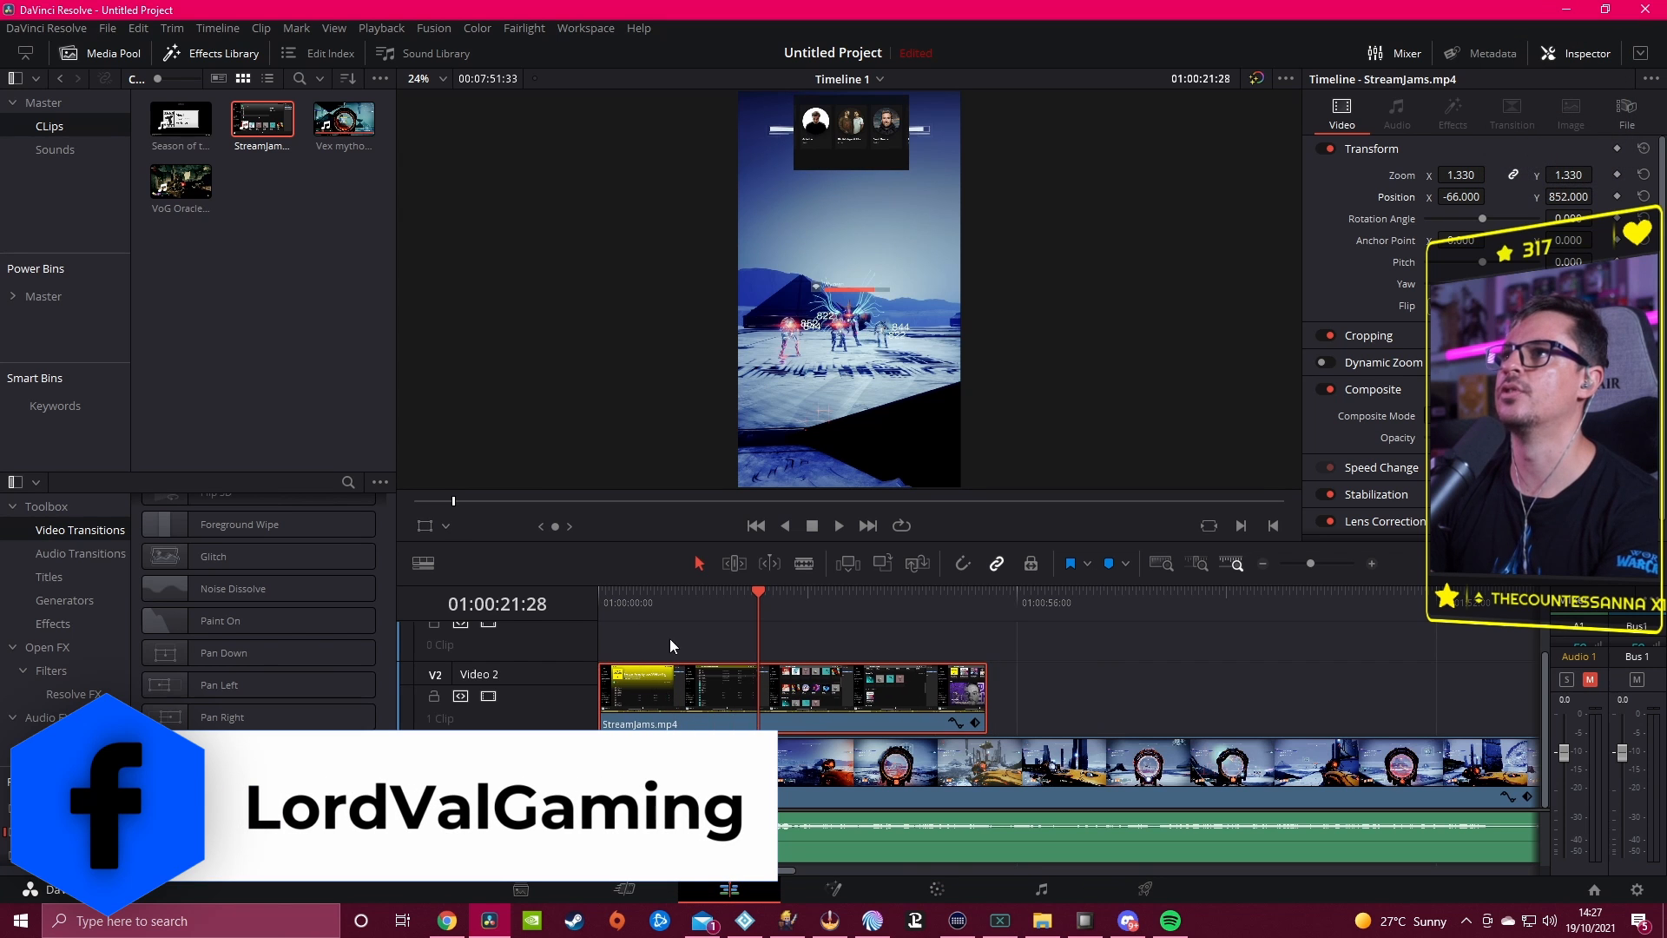
pyautogui.moveTo(611, 587); pyautogui.dragTo(601, 587)
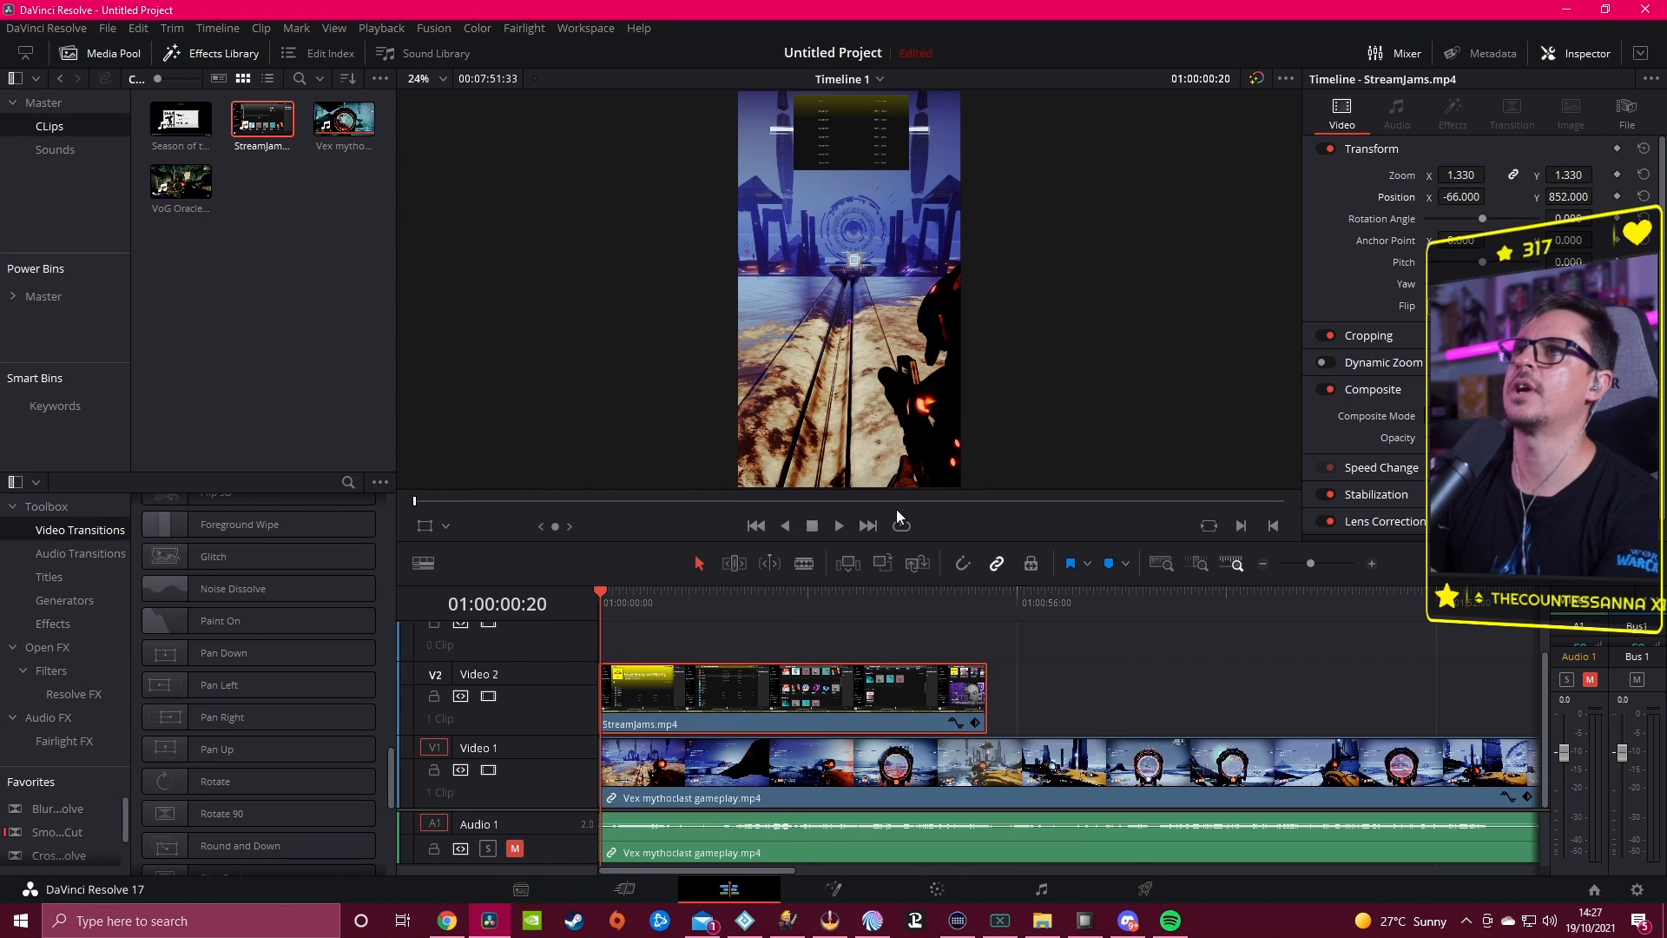
pyautogui.click(840, 526)
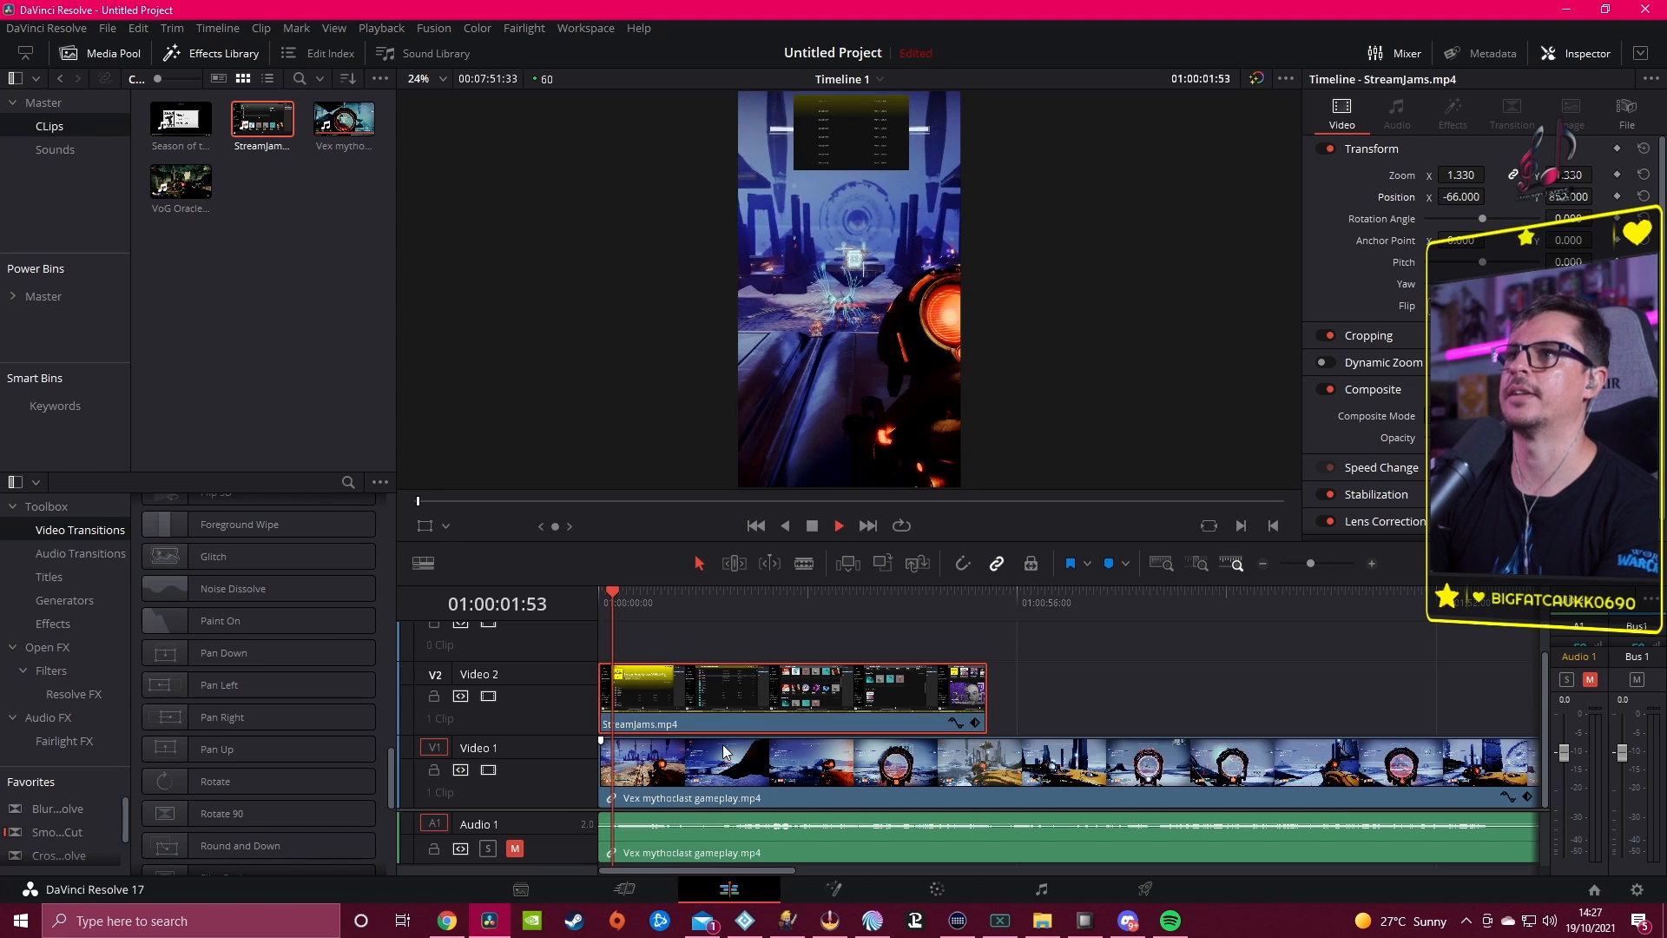
pyautogui.click(811, 526)
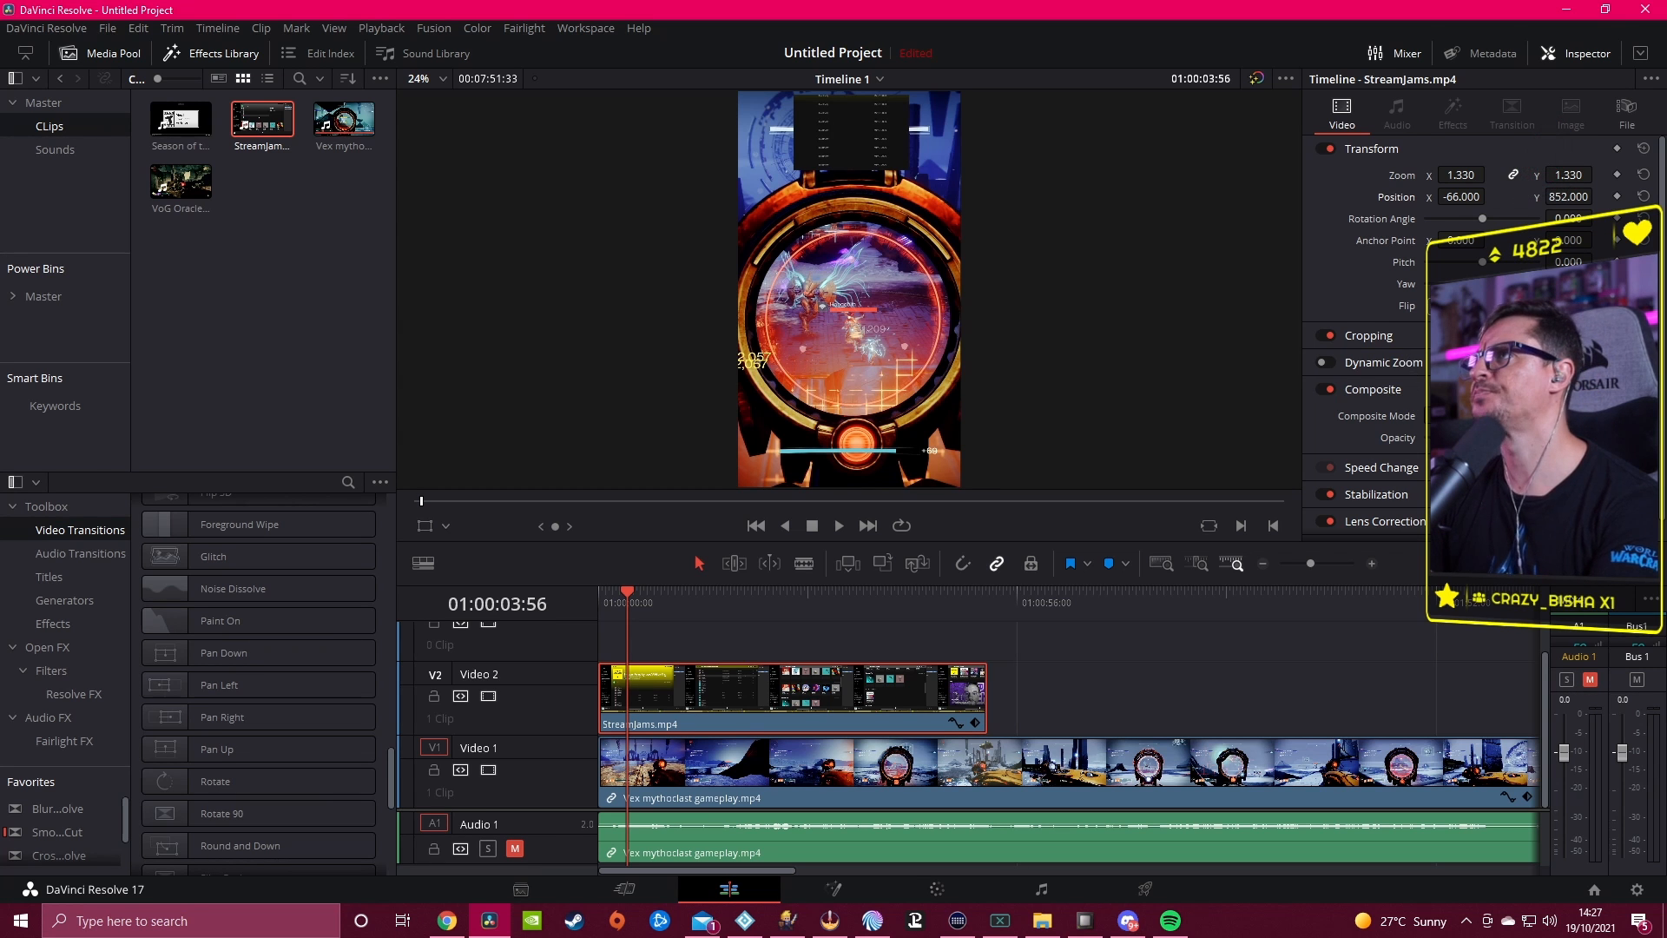
# Step: Soften the cropped edges of the StreamJams clip with the crop softness setting
pyautogui.doubleClick(1467, 336)
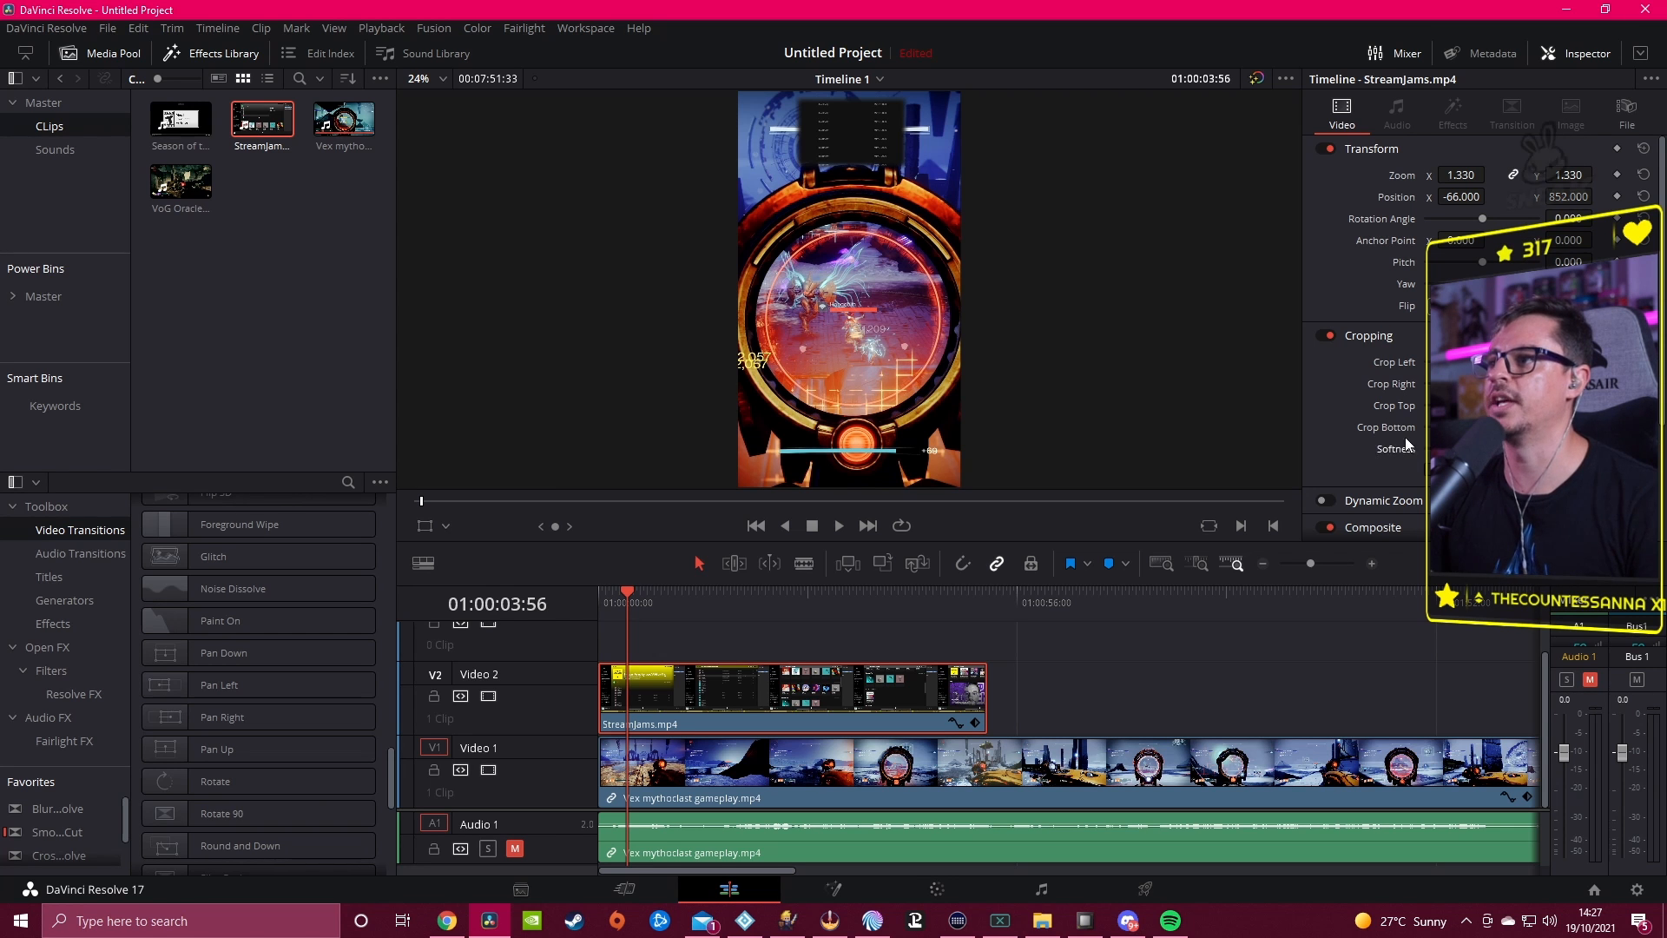
pyautogui.scroll(-3, 1406, 445)
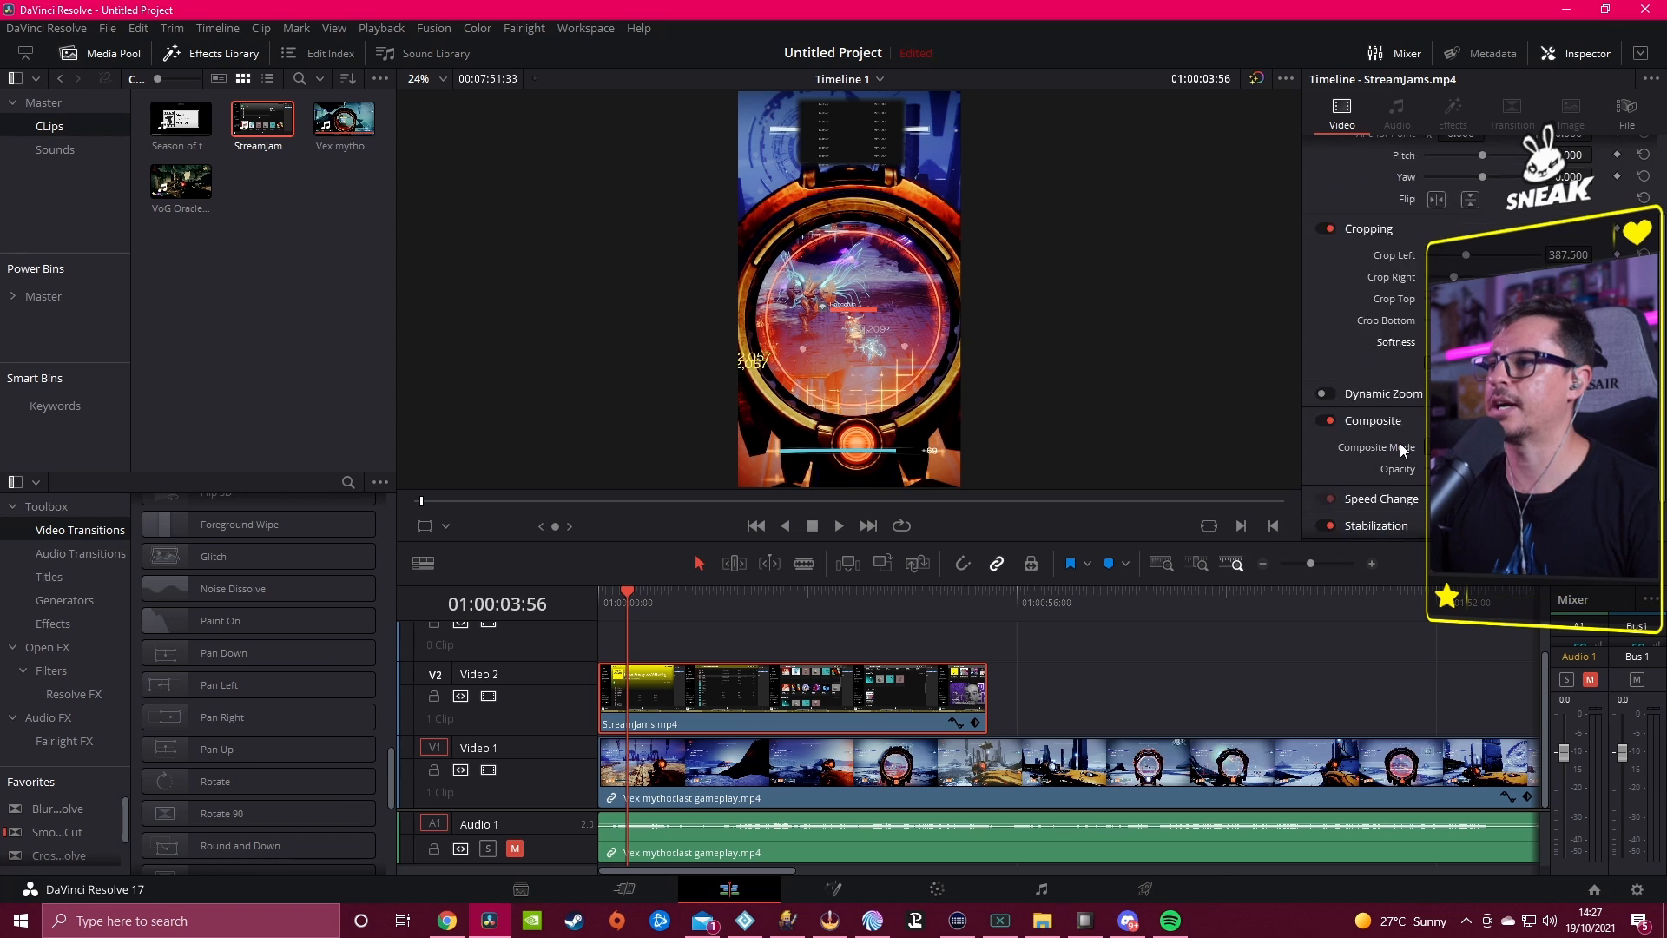
pyautogui.scroll(-2, 1401, 449)
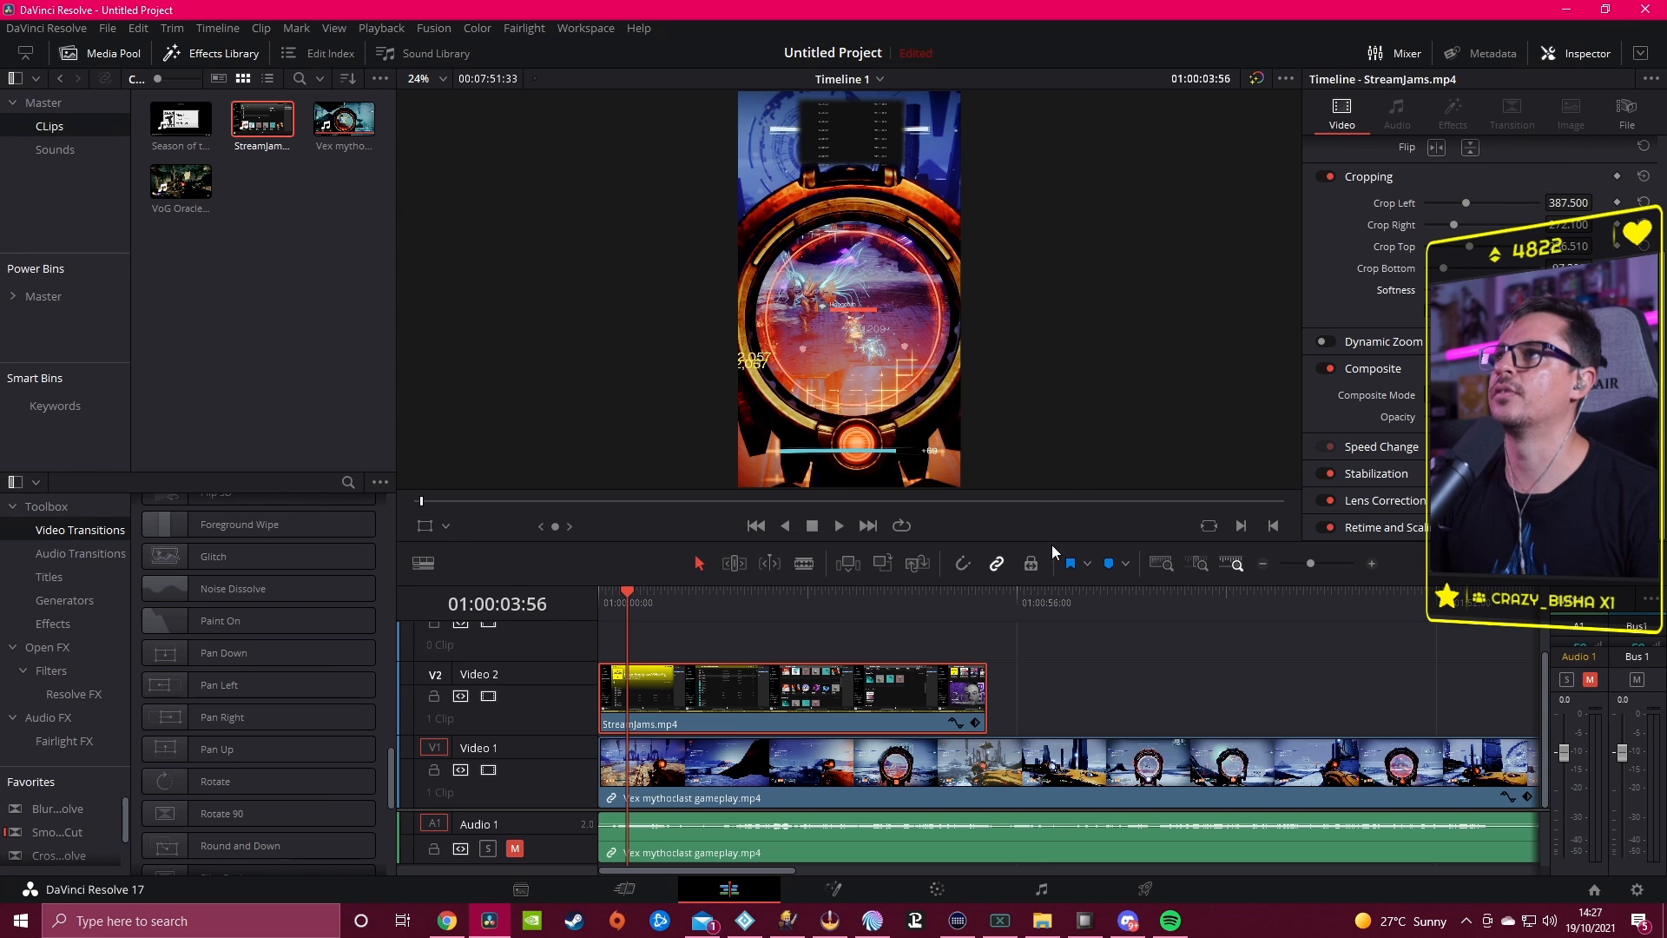
# Step: Enlarge the timeline viewer and play the timeline from the start and around 34 seconds to check the softened StreamJams overlay
pyautogui.moveTo(1051, 541); pyautogui.dragTo(1051, 595)
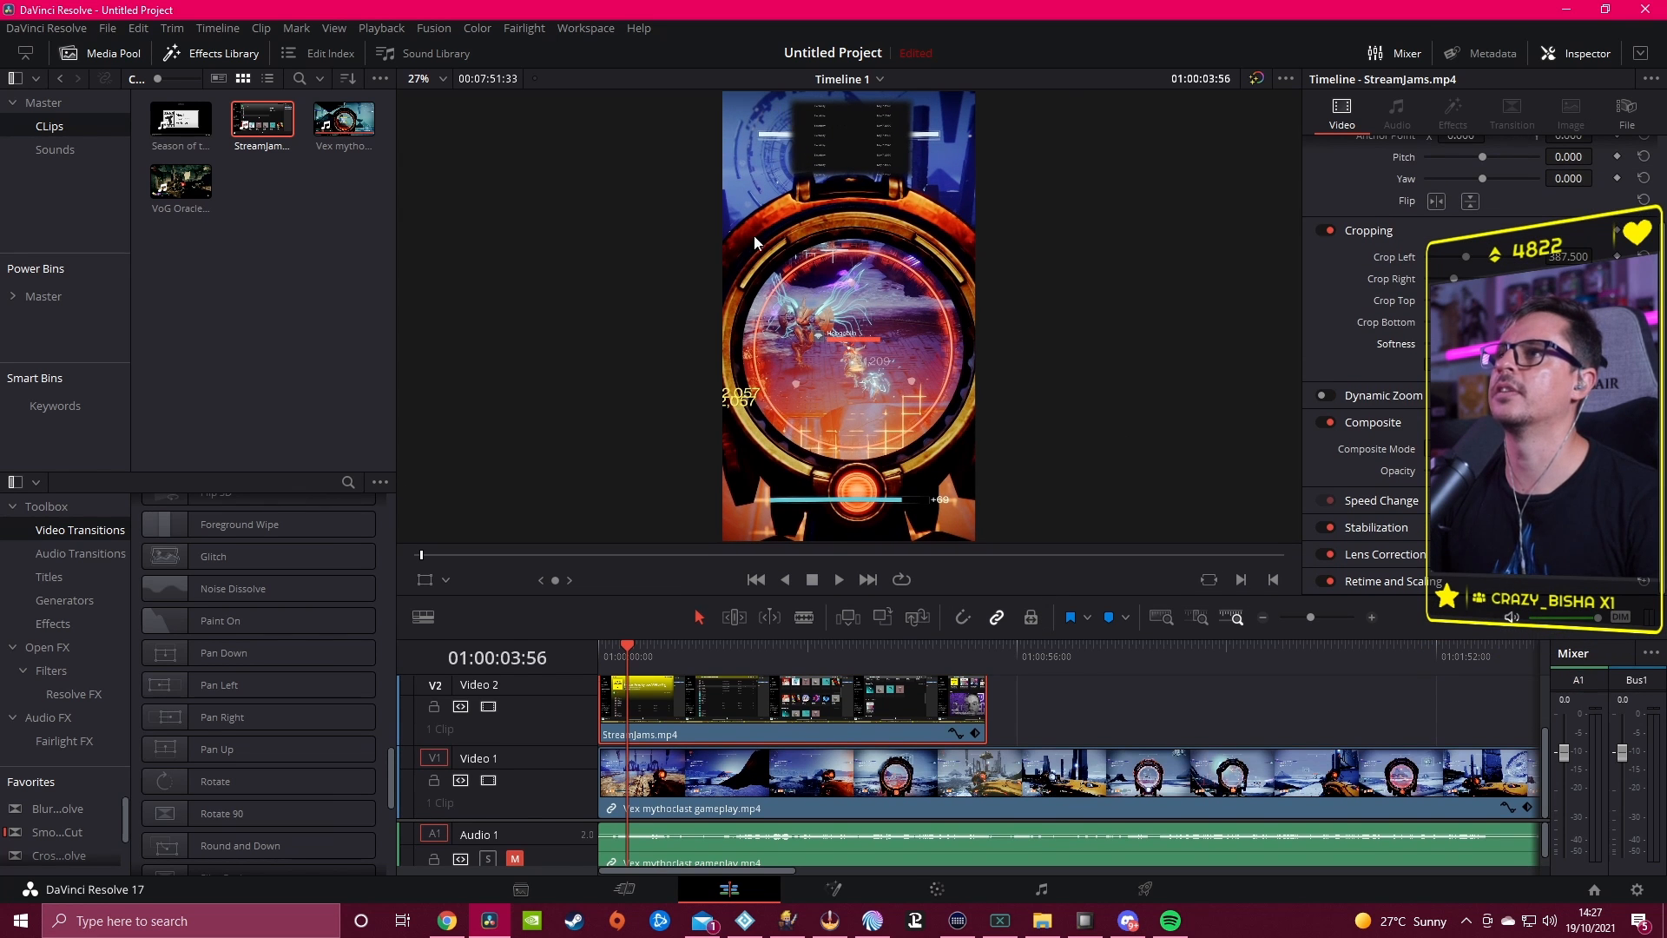
pyautogui.moveTo(621, 660); pyautogui.dragTo(609, 653)
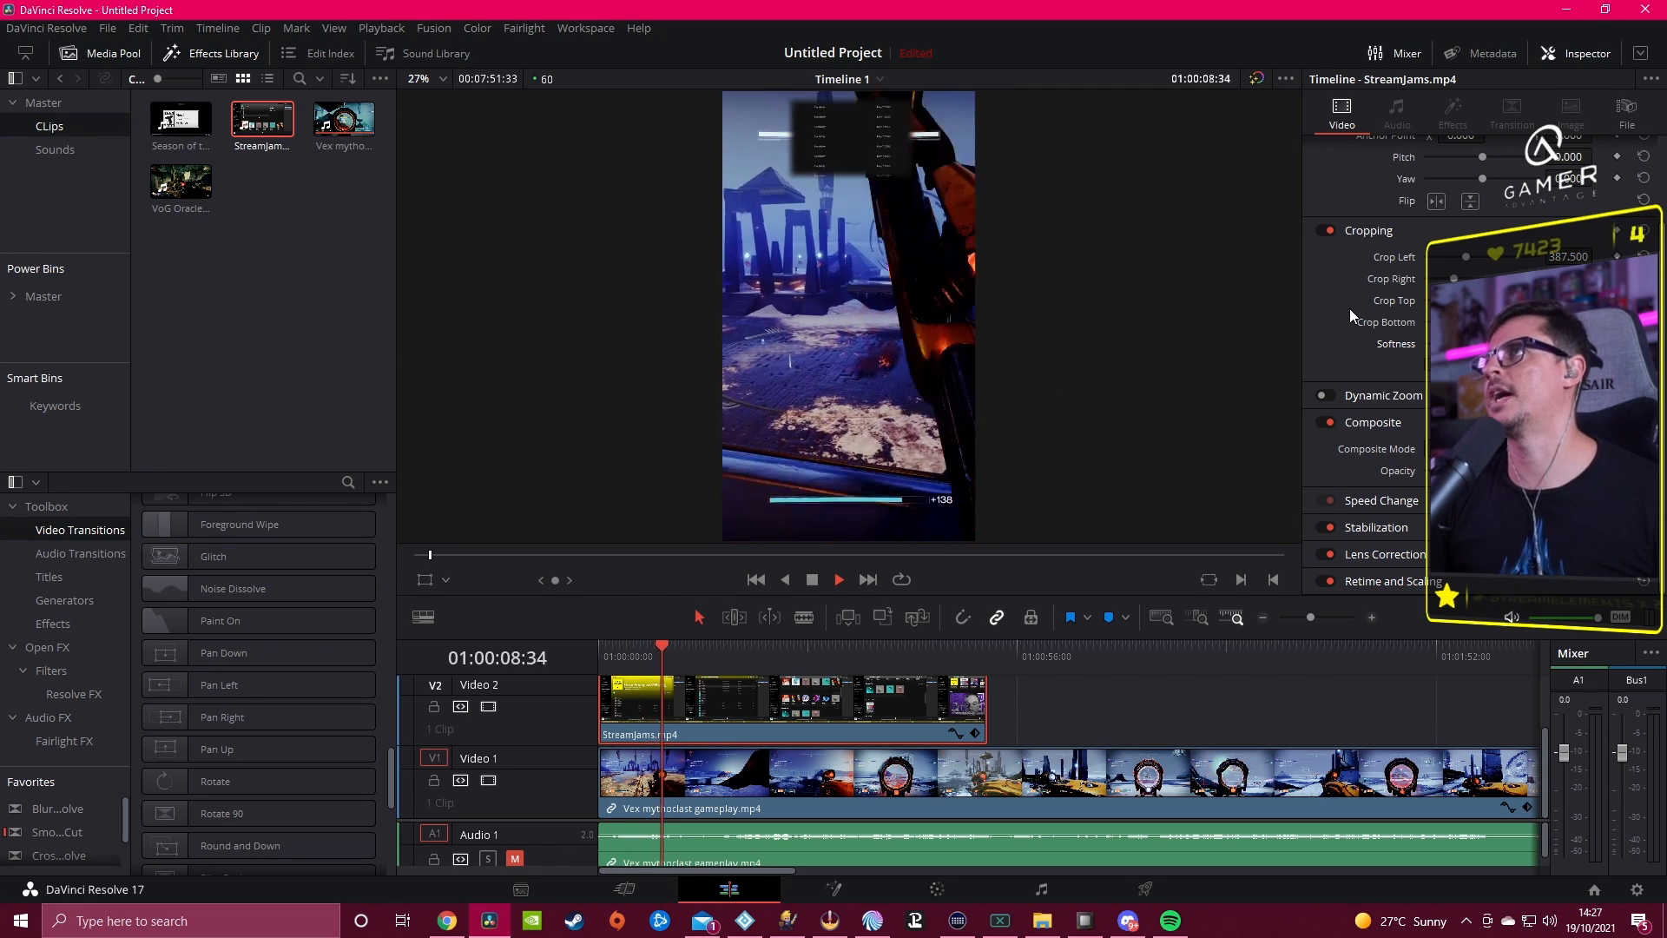
pyautogui.scroll(3, 1349, 309)
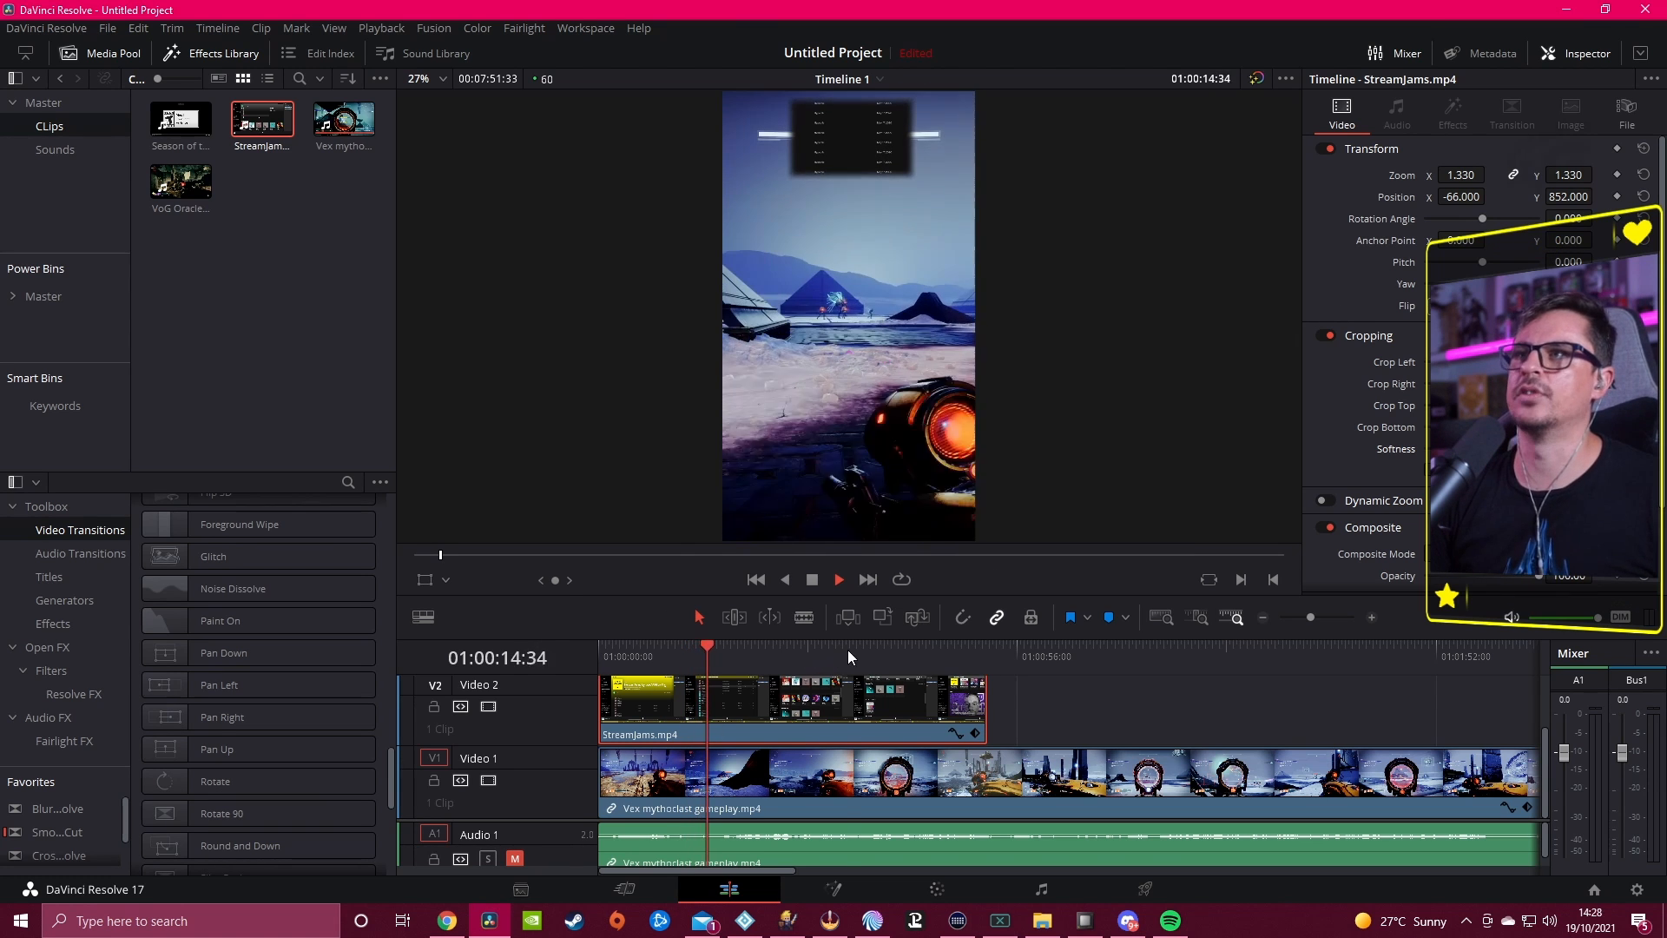
pyautogui.click(848, 650)
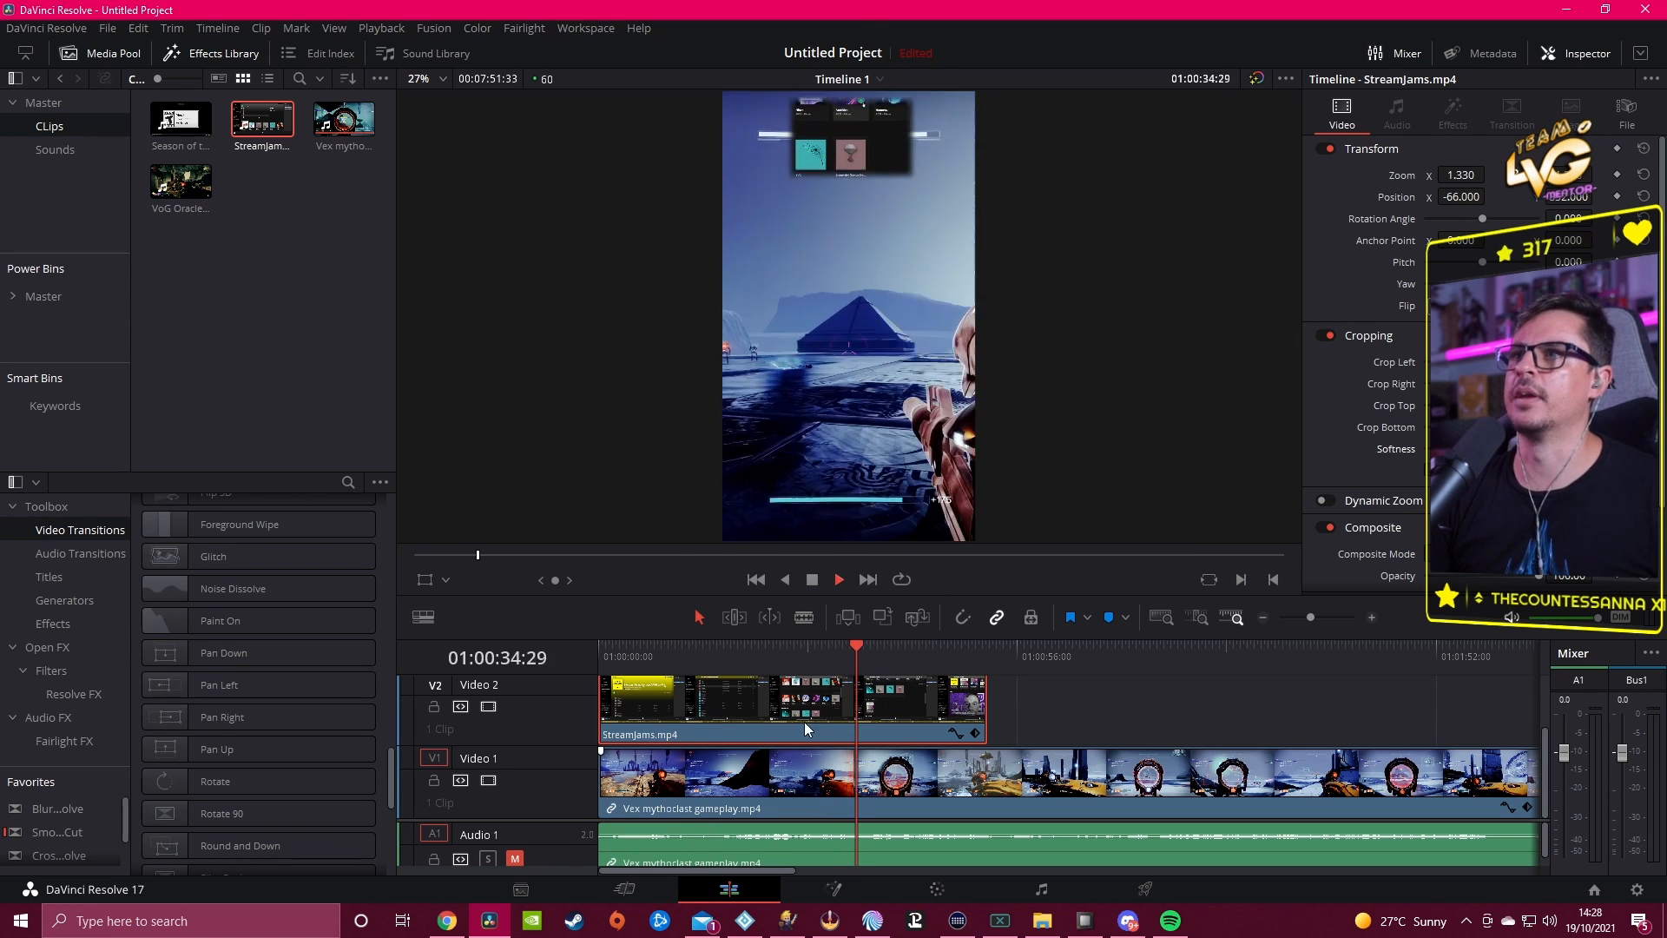
pyautogui.click(812, 579)
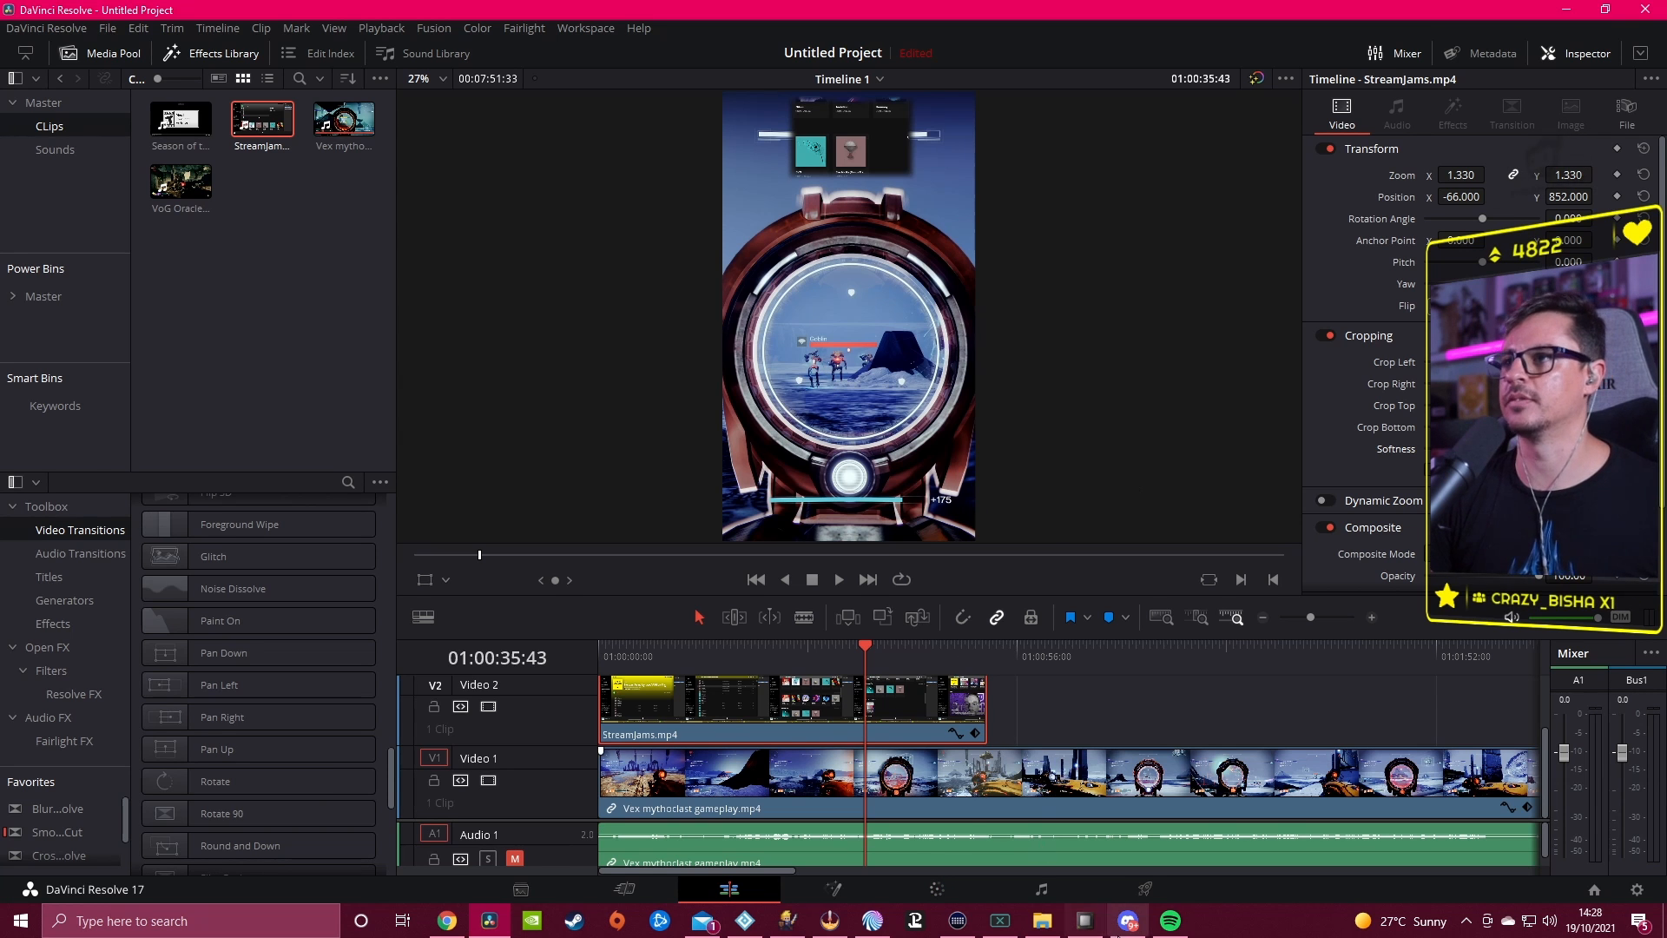
# Step: On the Deliver page, add the custom 1080 x 1920 QuickTime H.264 render to the queue and scrub to about 30 seconds
pyautogui.click(1143, 893)
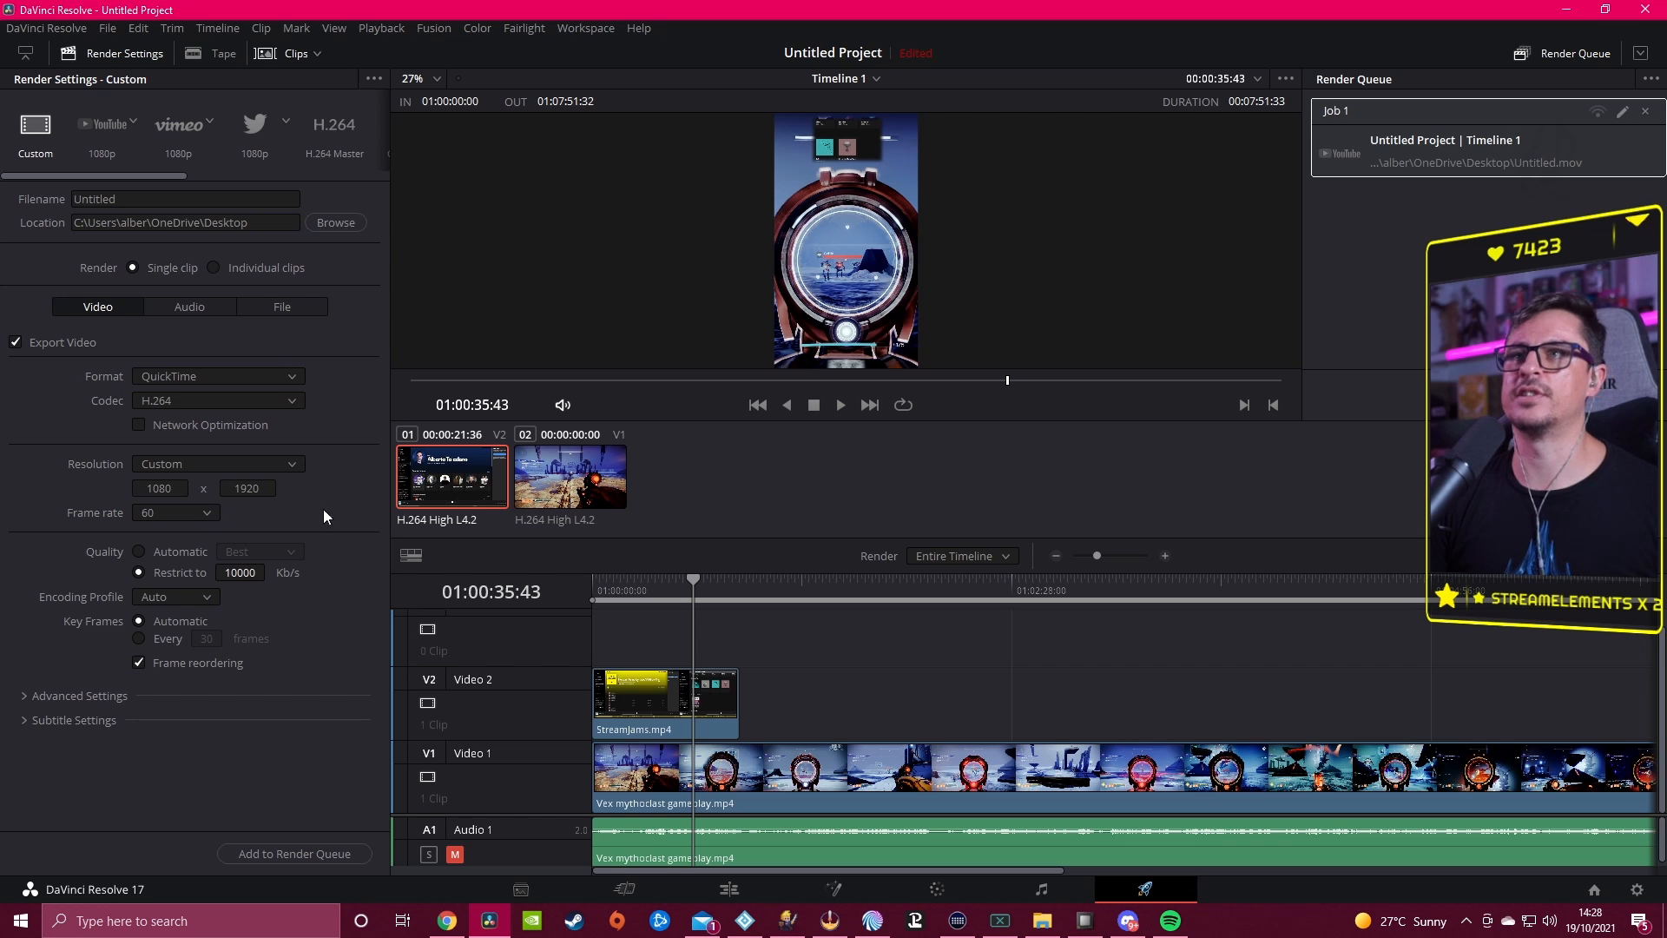
pyautogui.click(306, 854)
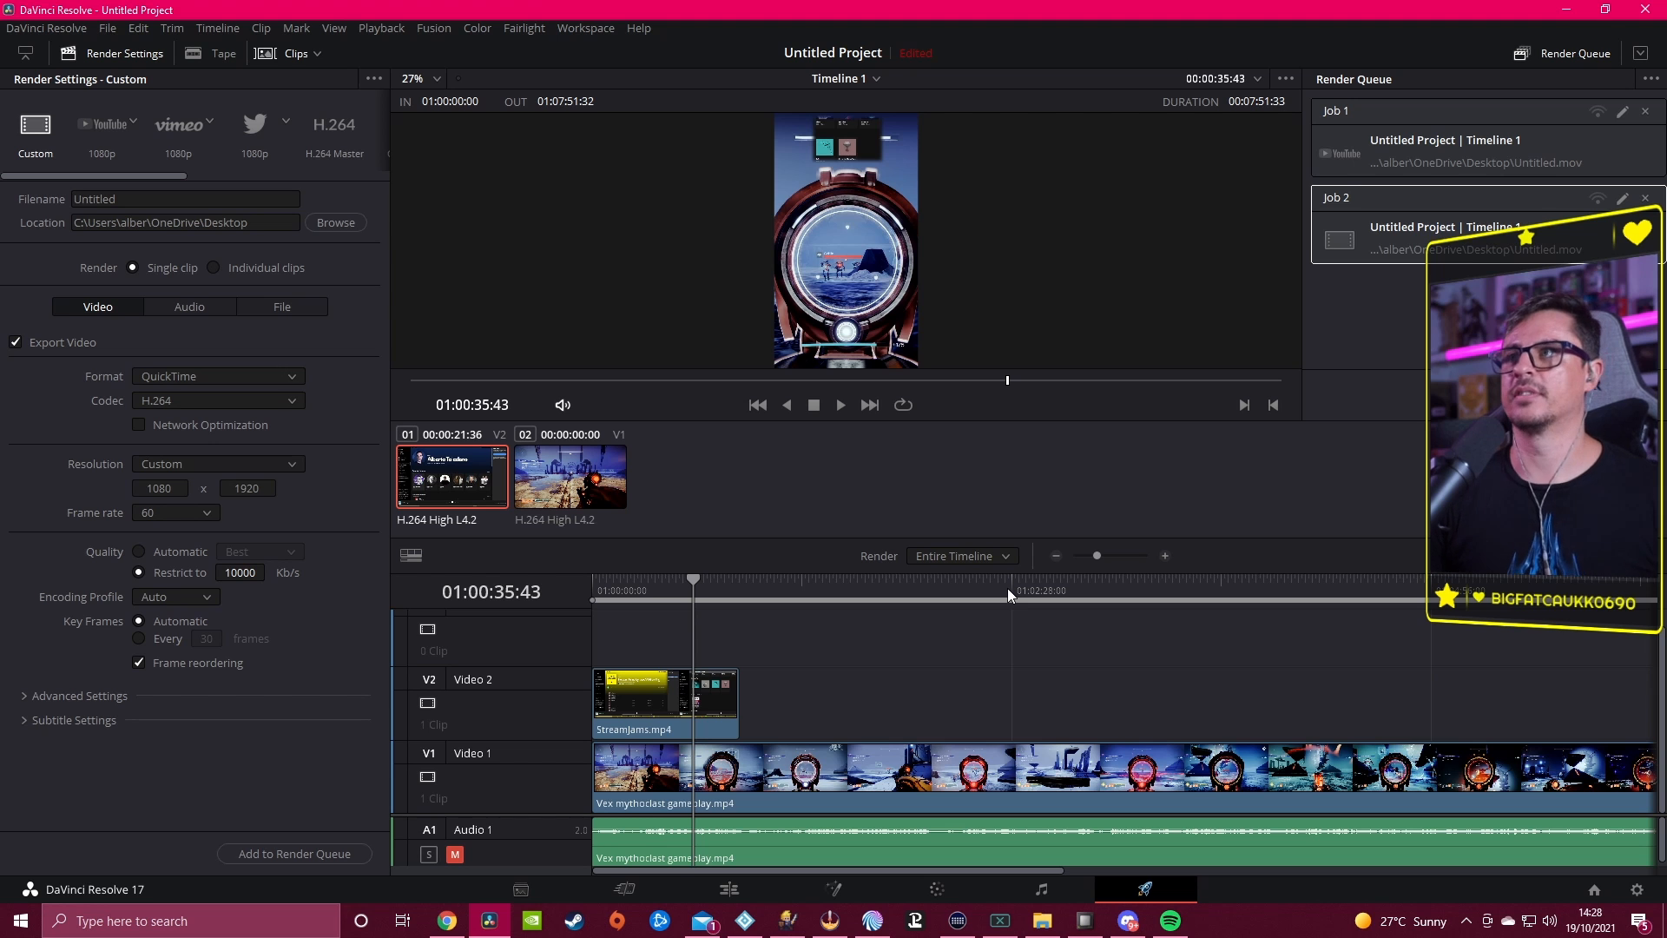
pyautogui.moveTo(1007, 586); pyautogui.dragTo(678, 580)
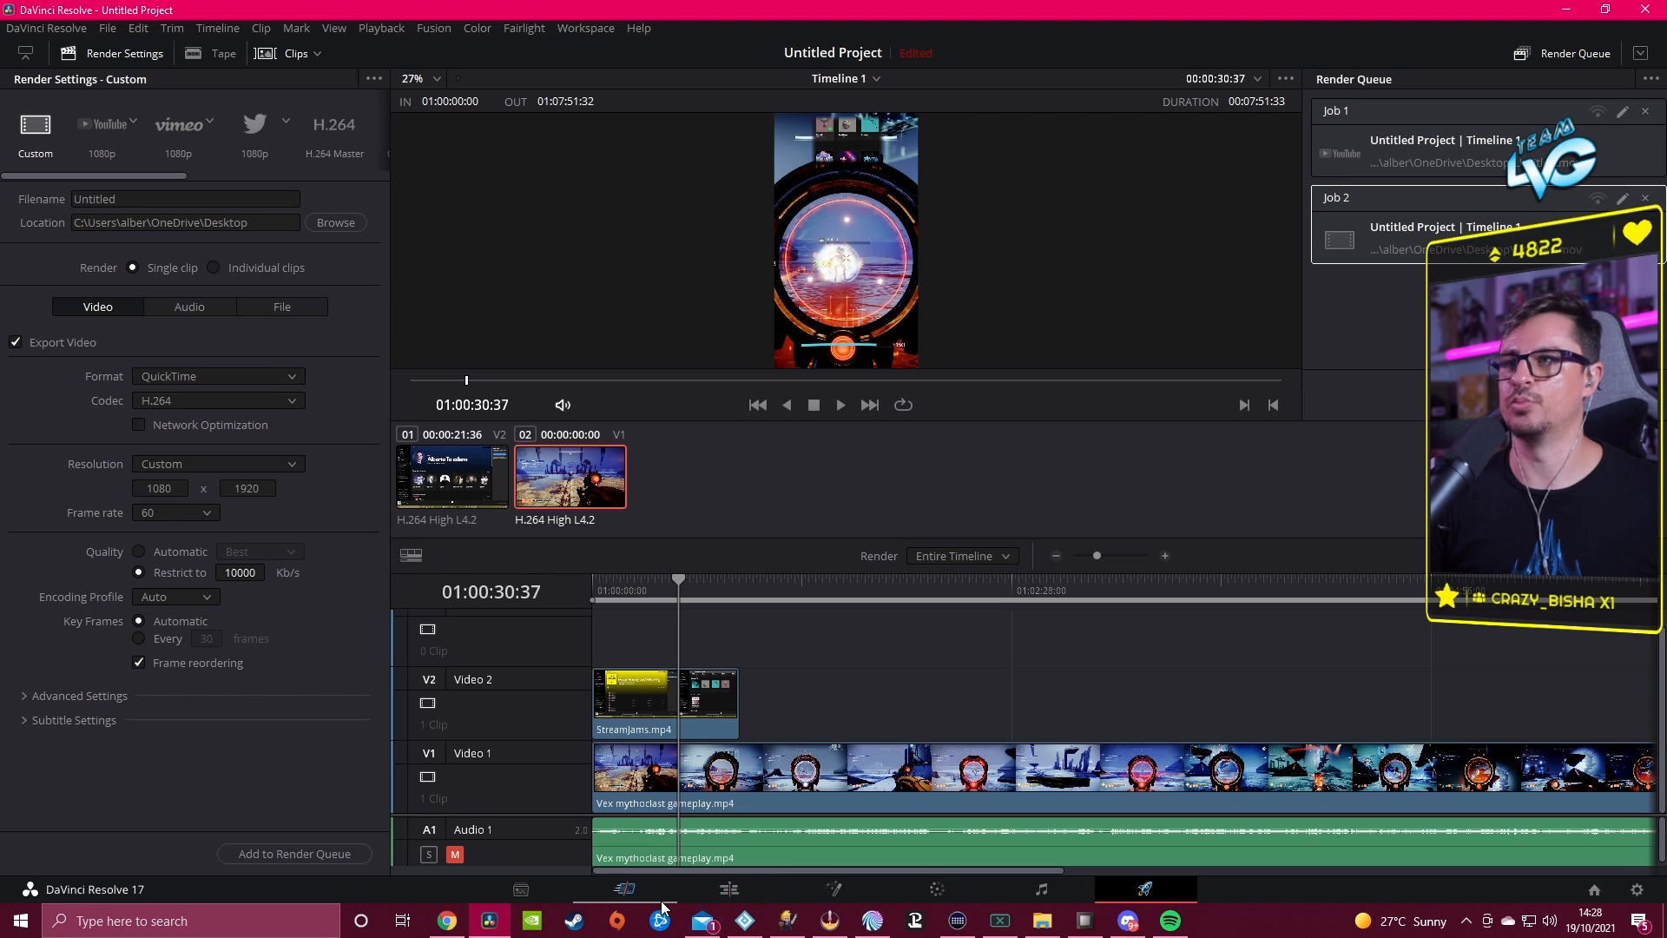
# Step: Return to the Edit page and save the project under the new name tiktok
pyautogui.click(729, 902)
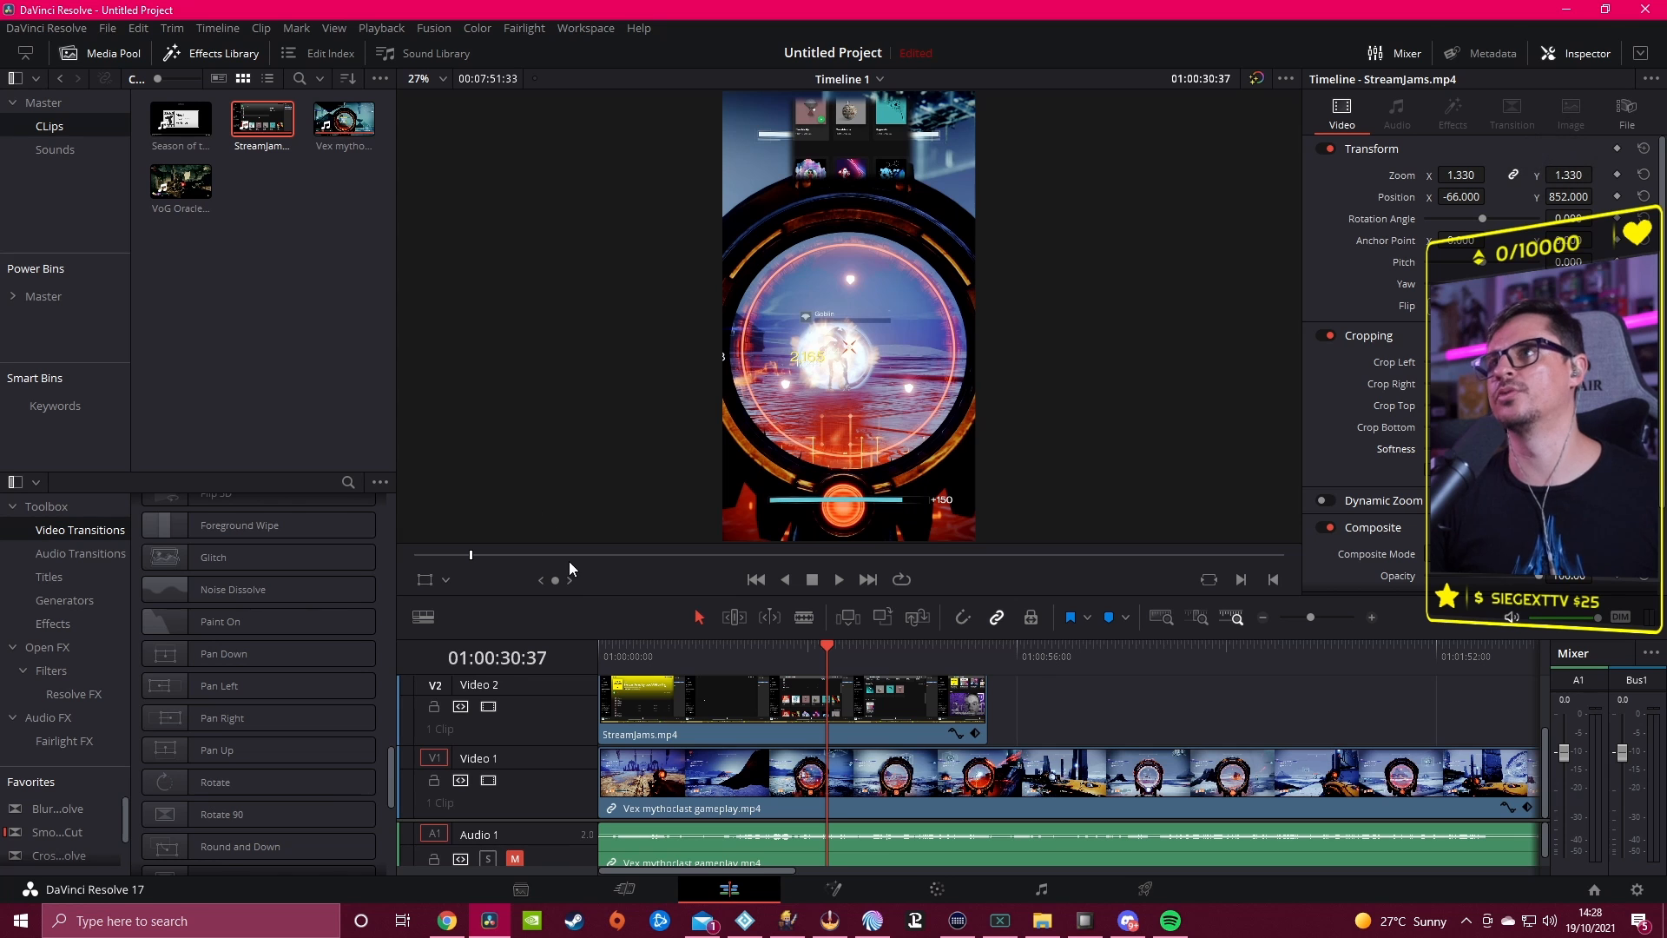
pyautogui.click(111, 28)
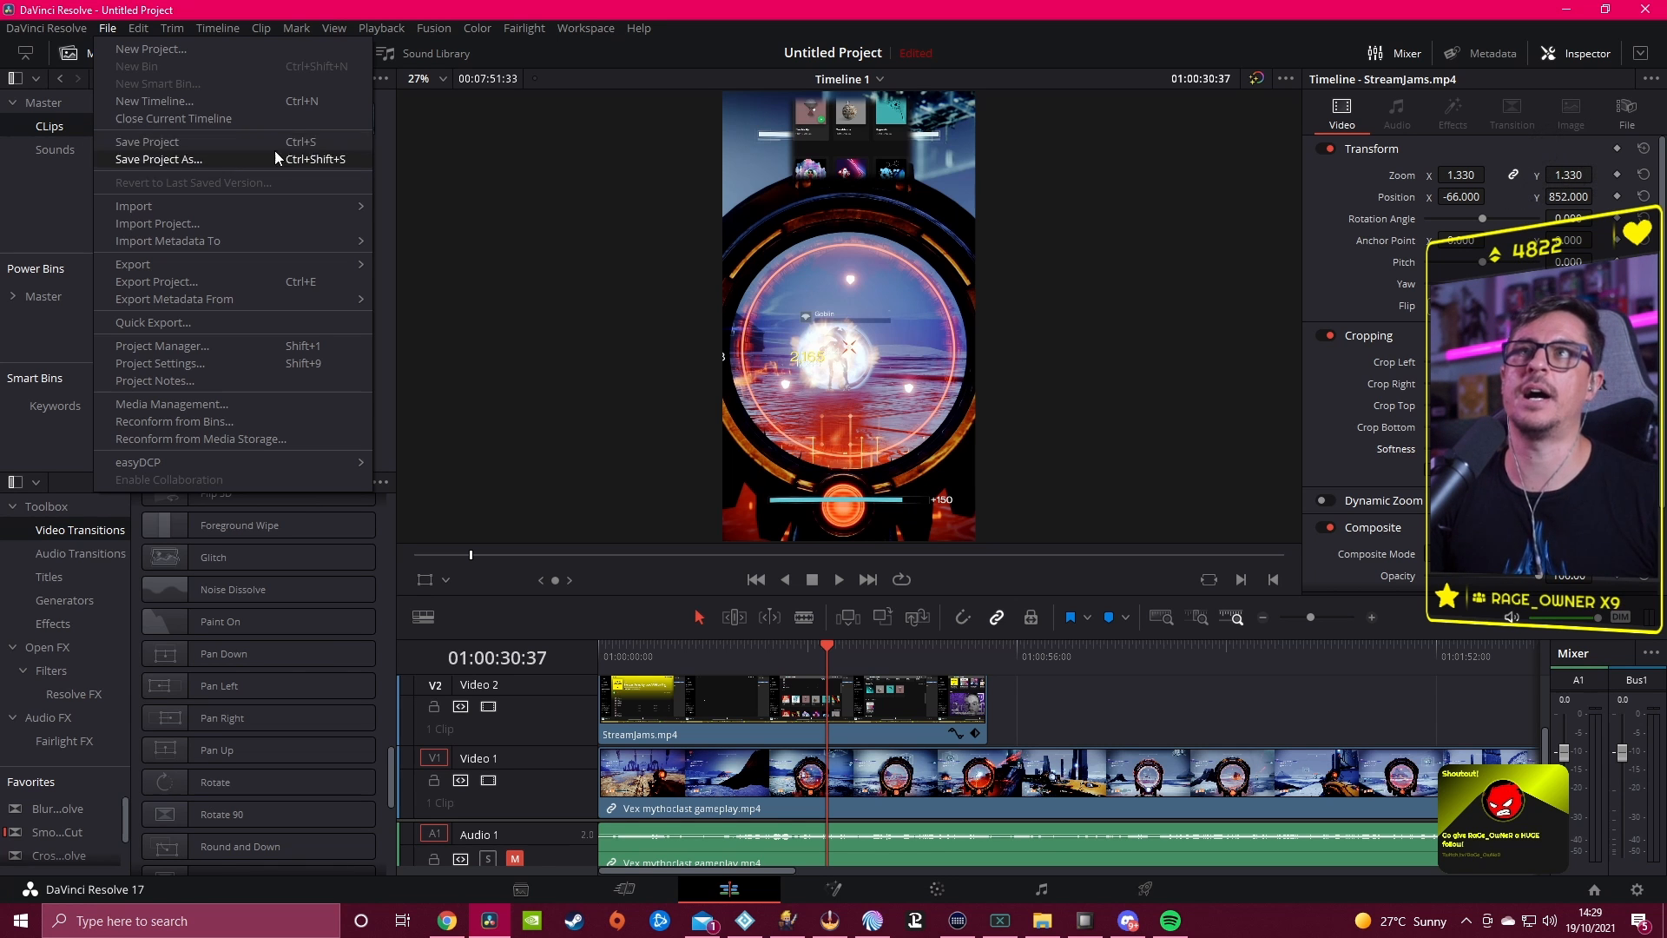
pyautogui.click(227, 162)
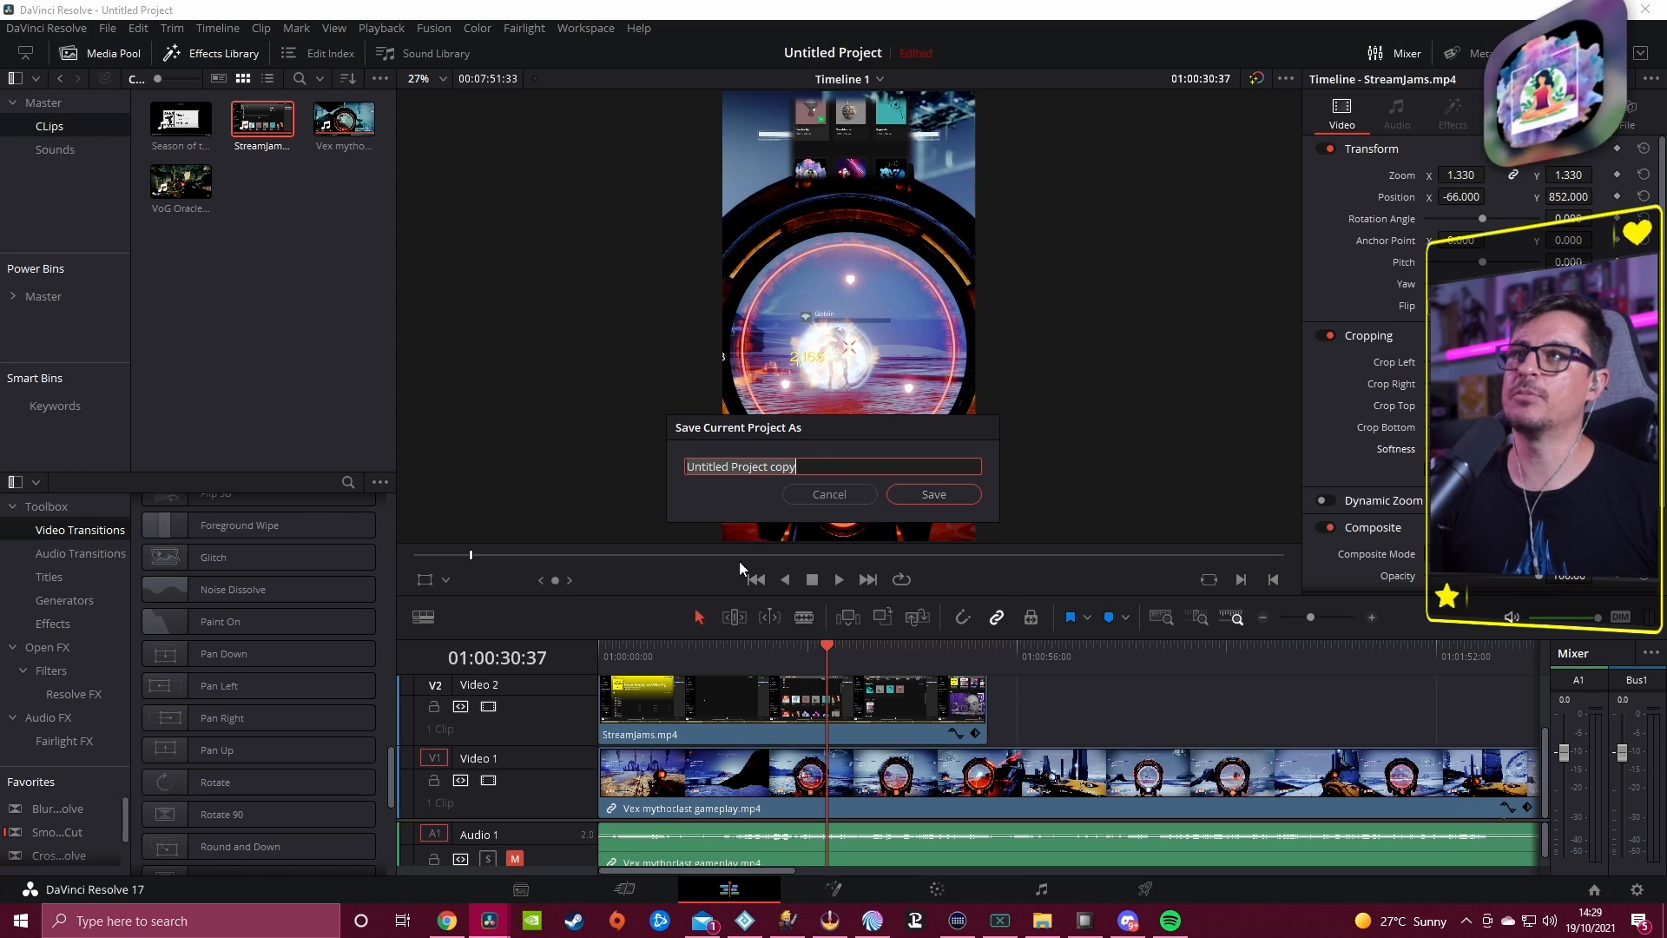
pyautogui.hotkey('ctrl', 'a')
pyautogui.write('tiktok')
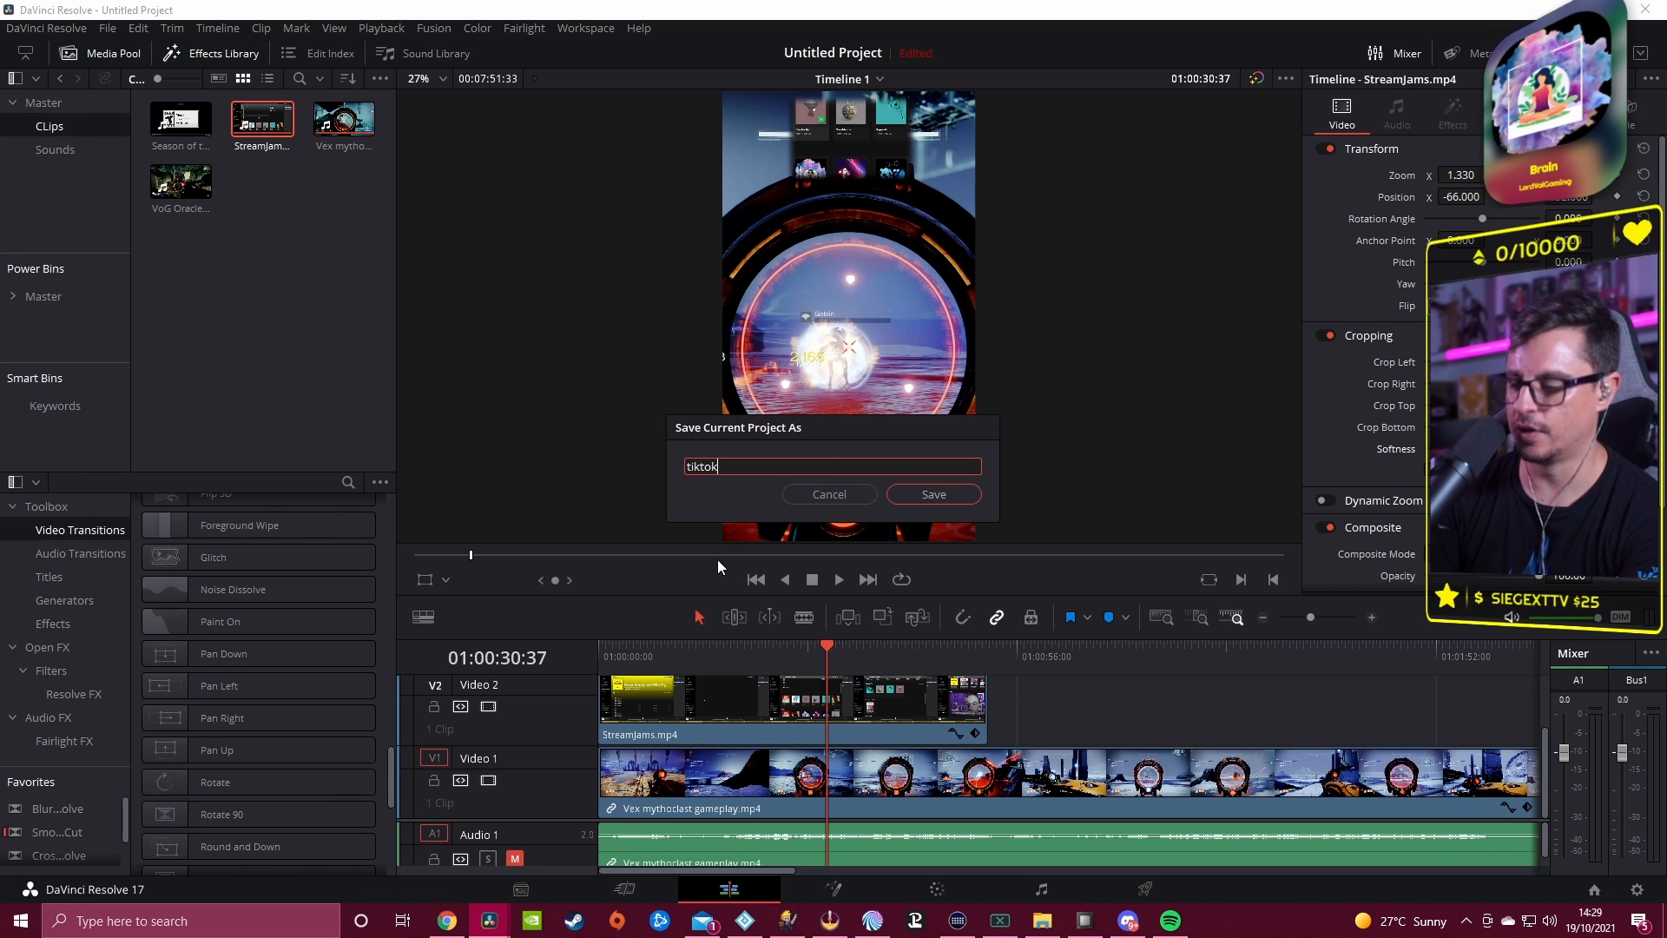
pyautogui.click(934, 494)
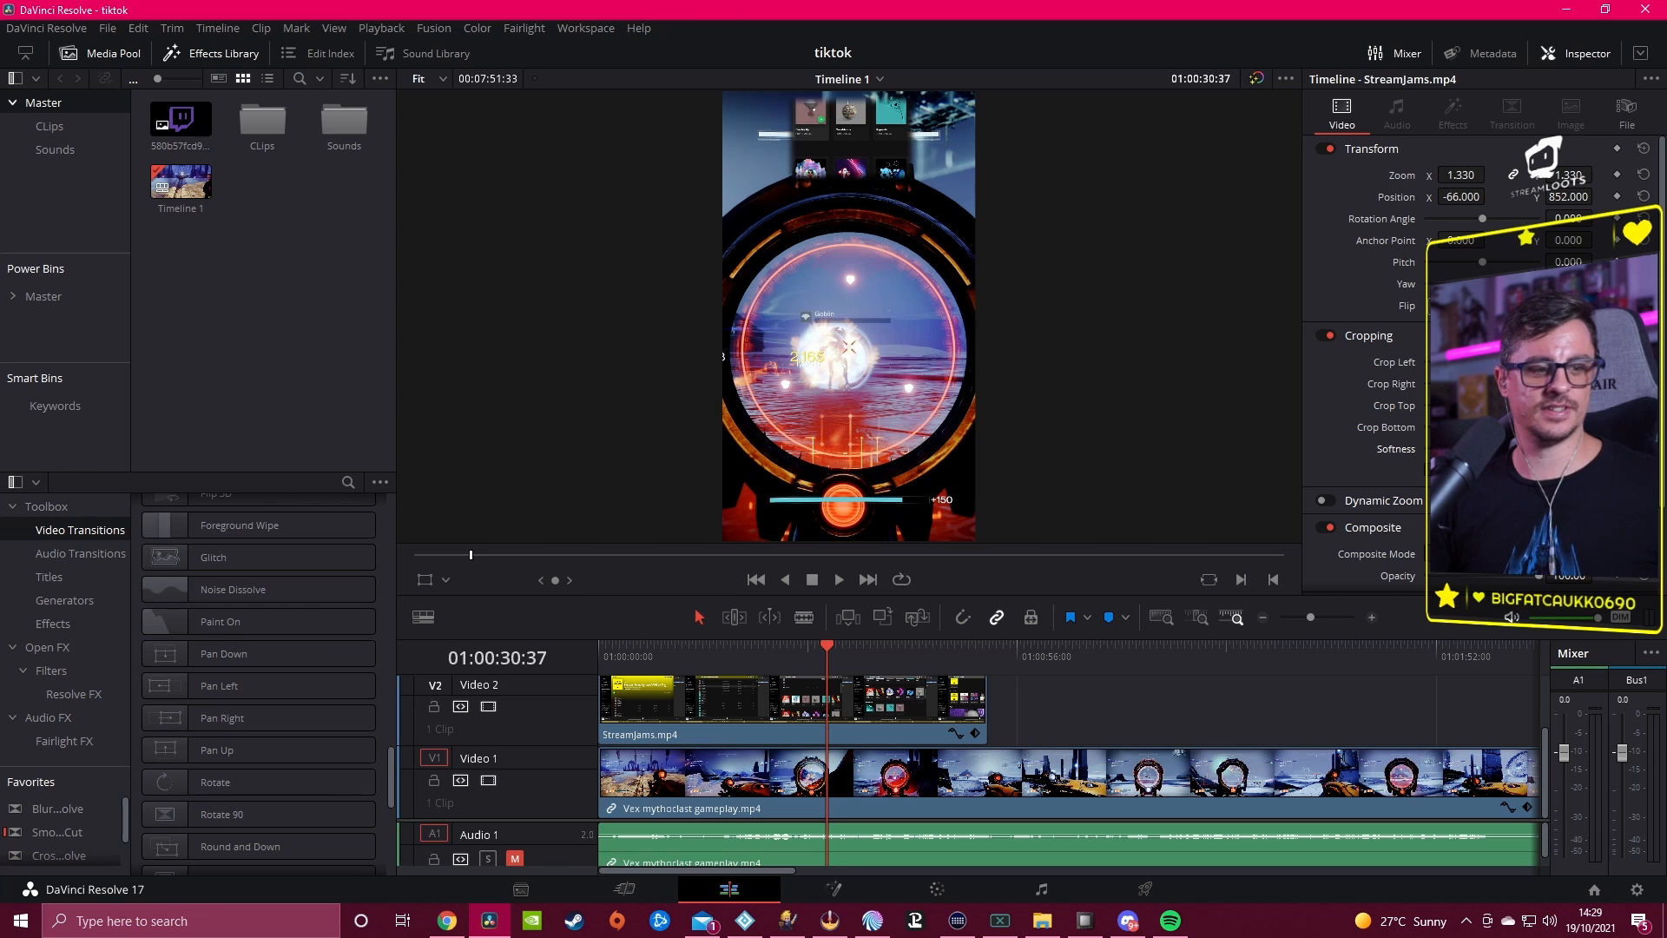
pyautogui.click(108, 27)
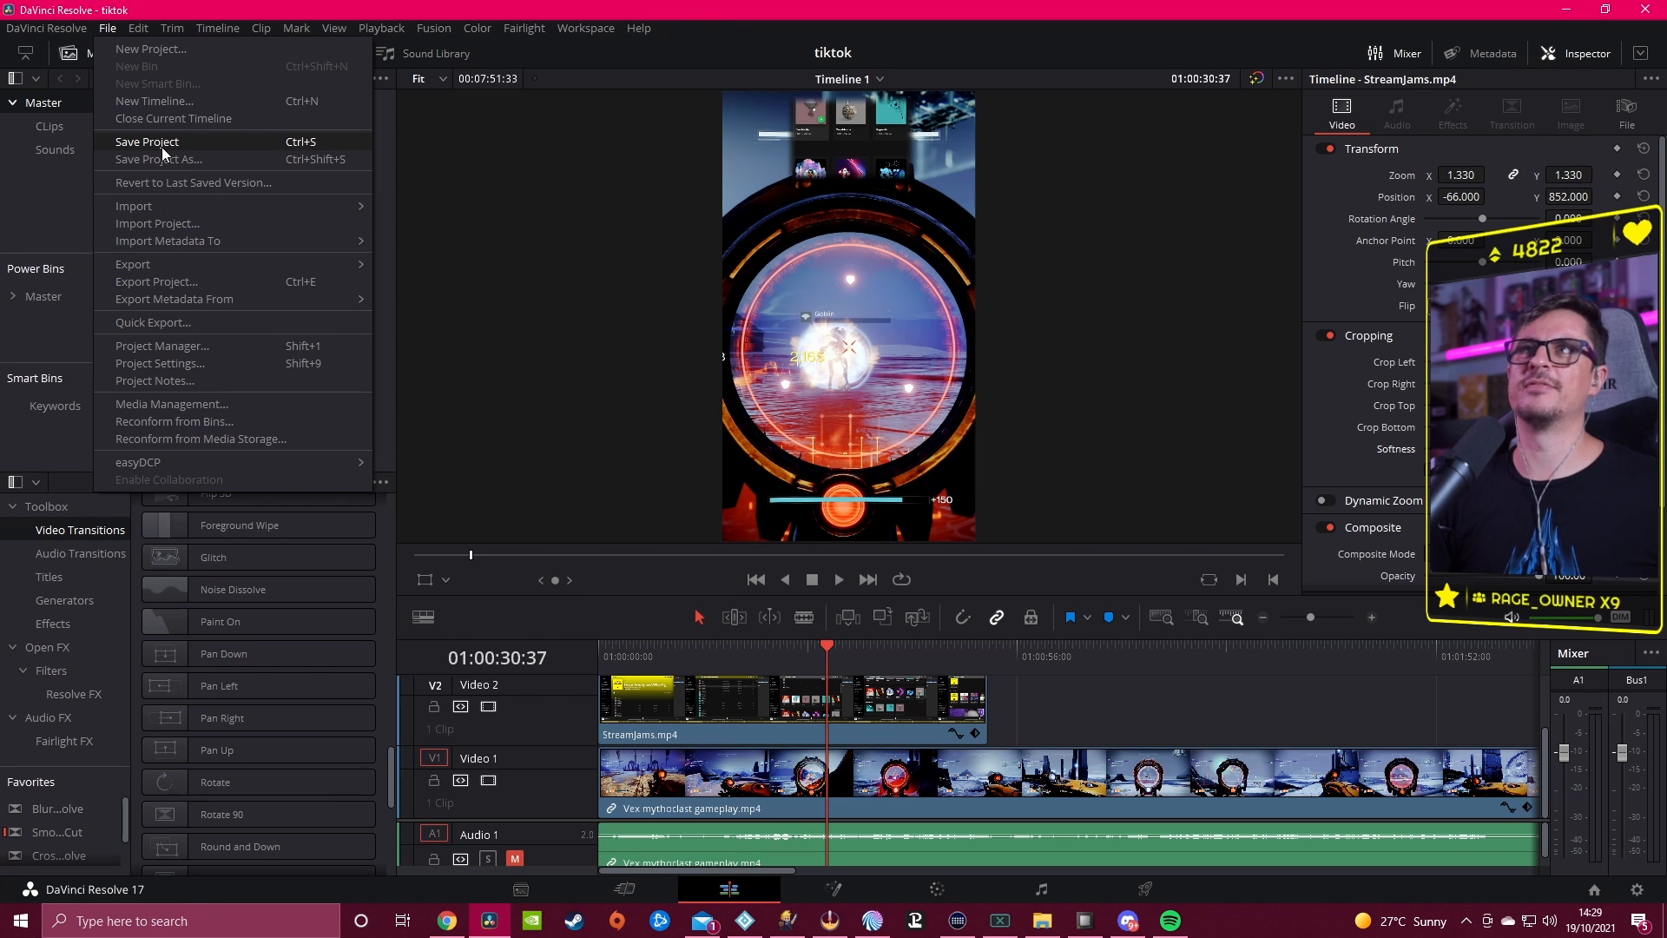
pyautogui.click(630, 380)
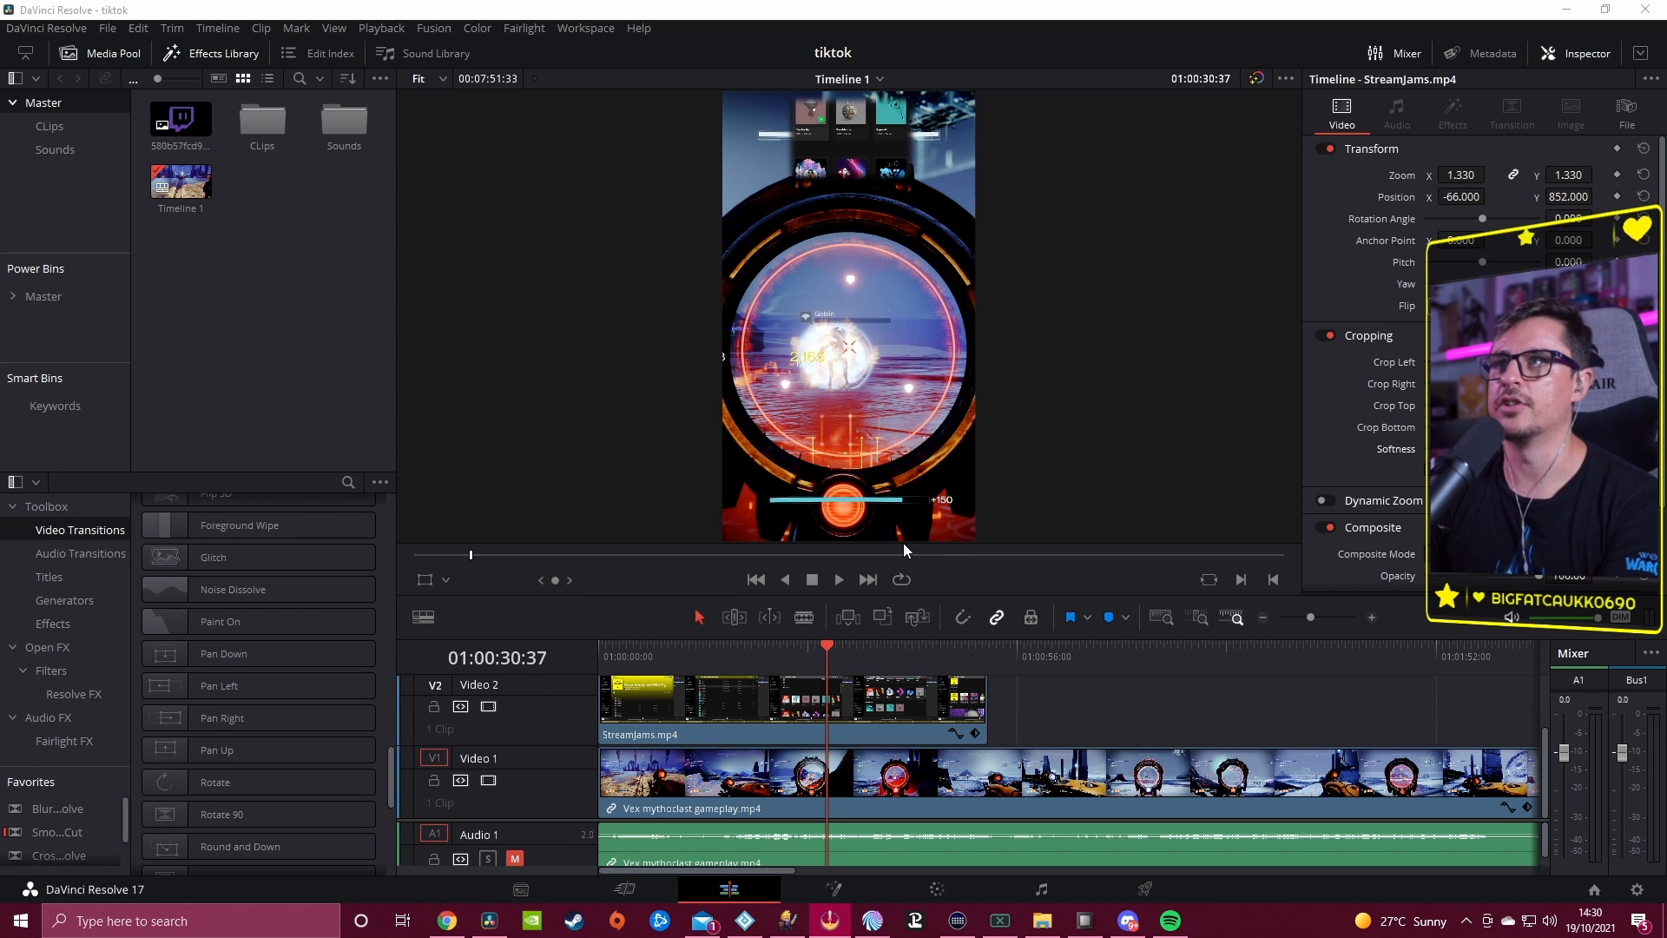
pyautogui.click(1025, 492)
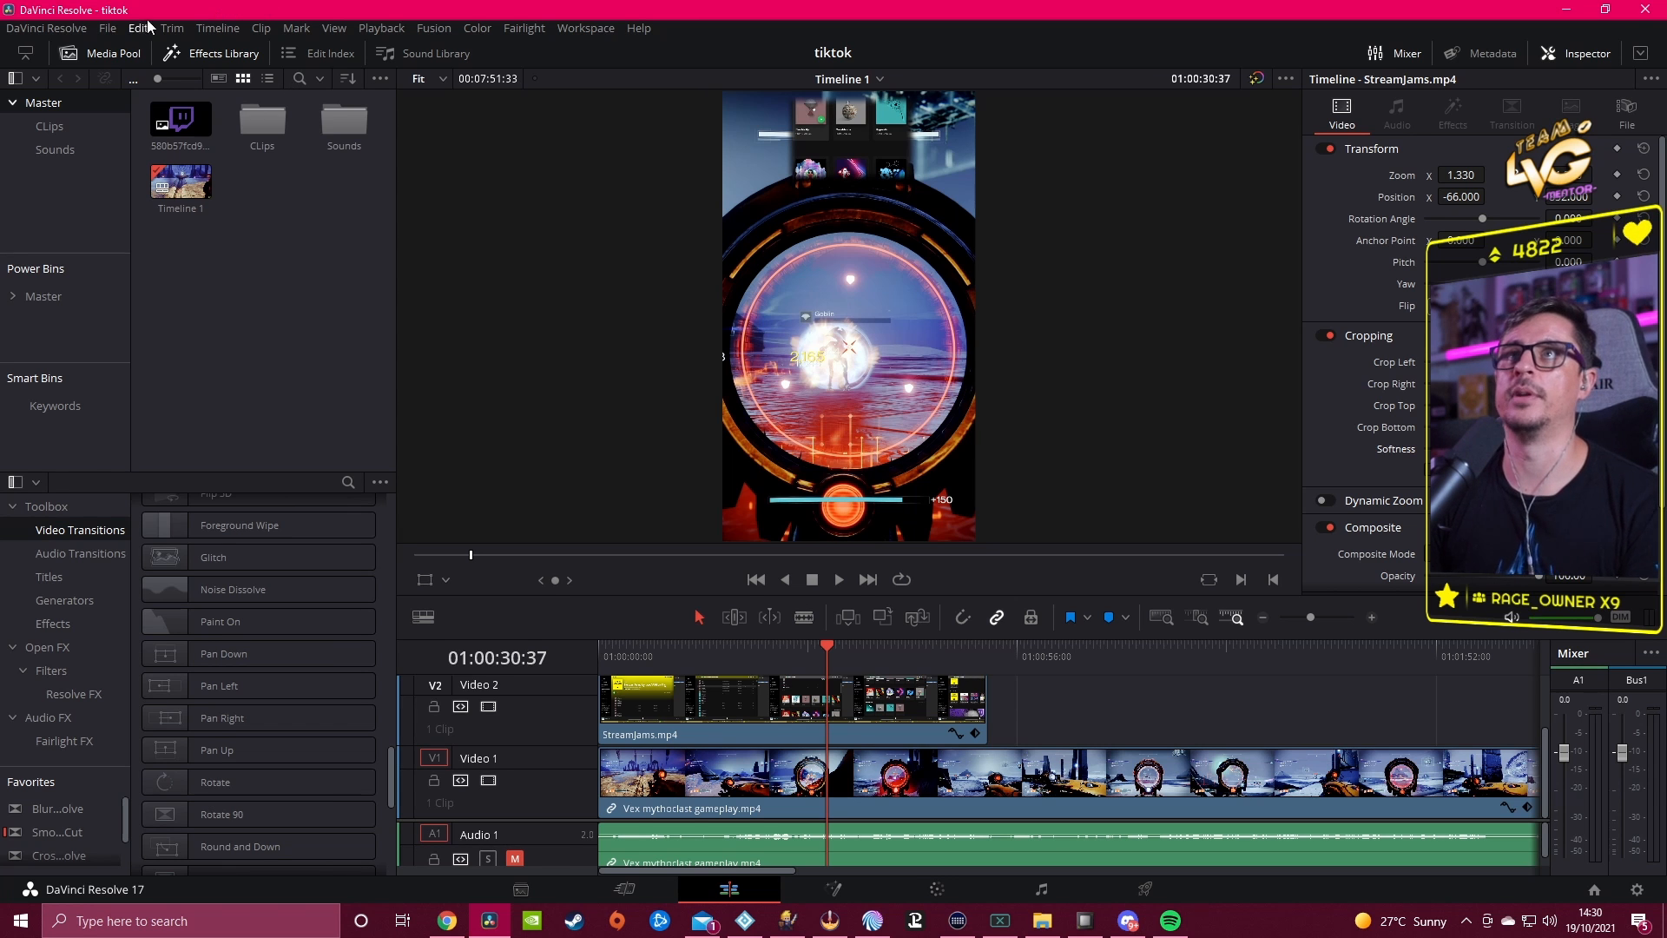
pyautogui.click(108, 28)
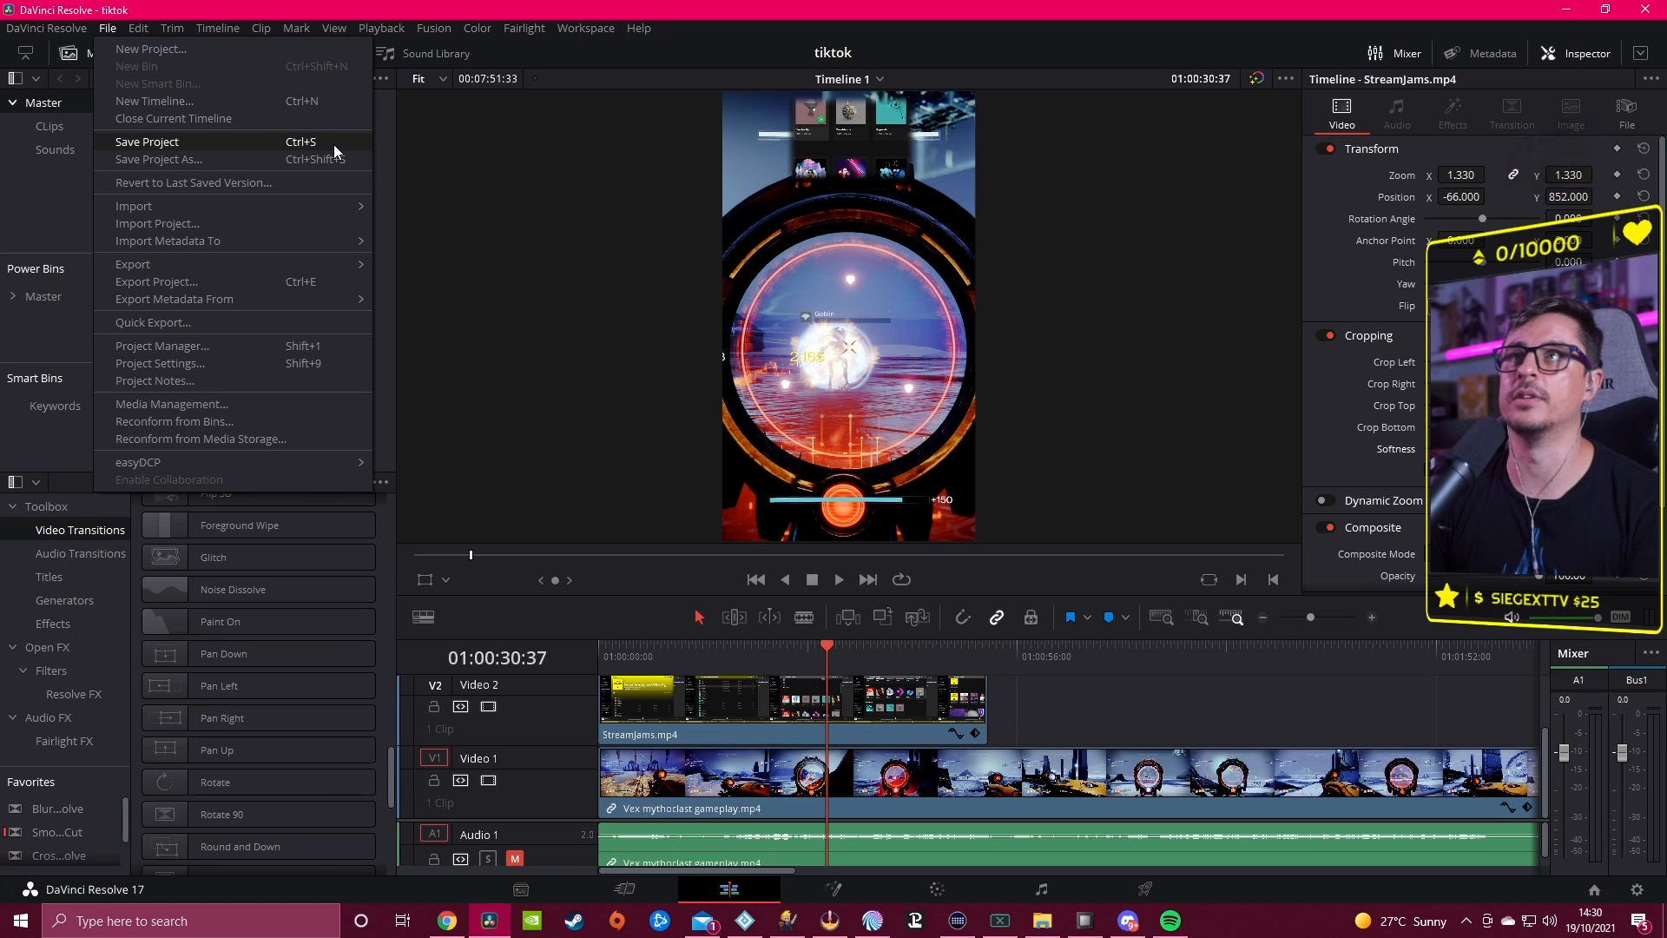
pyautogui.click(569, 325)
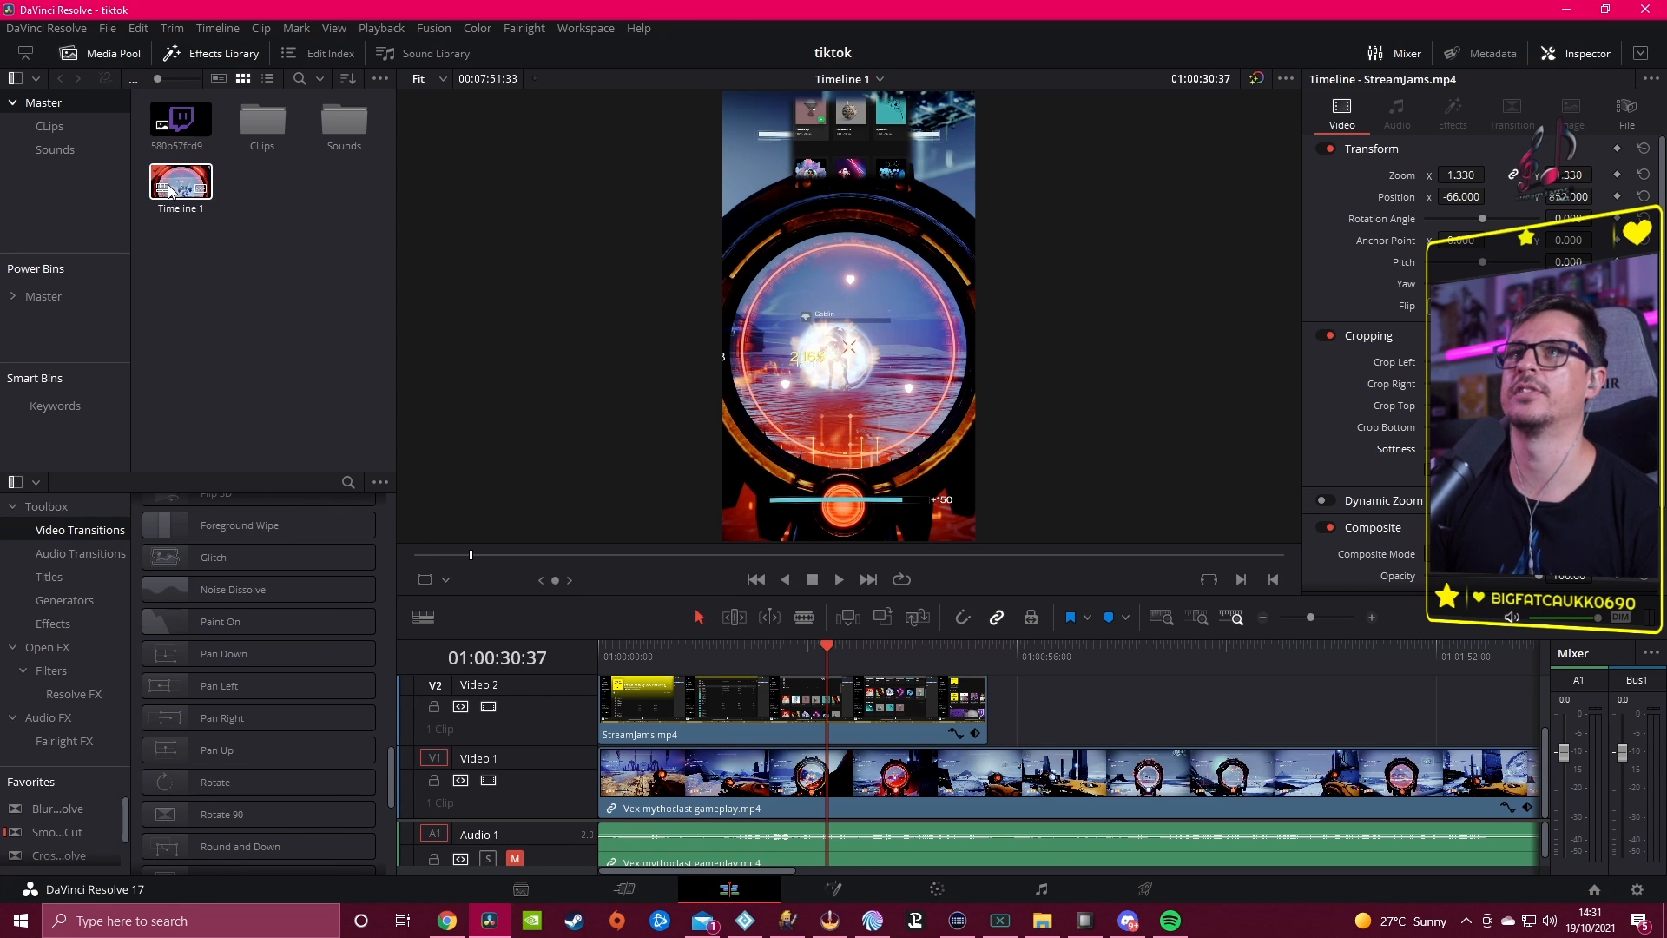
# Step: Place the Season of the lost trailer clip from the CLips bin on the Video 2 track after the StreamJams clip, leaving a short gap
pyautogui.doubleClick(254, 128)
pyautogui.moveTo(184, 149); pyautogui.dragTo(1042, 698)
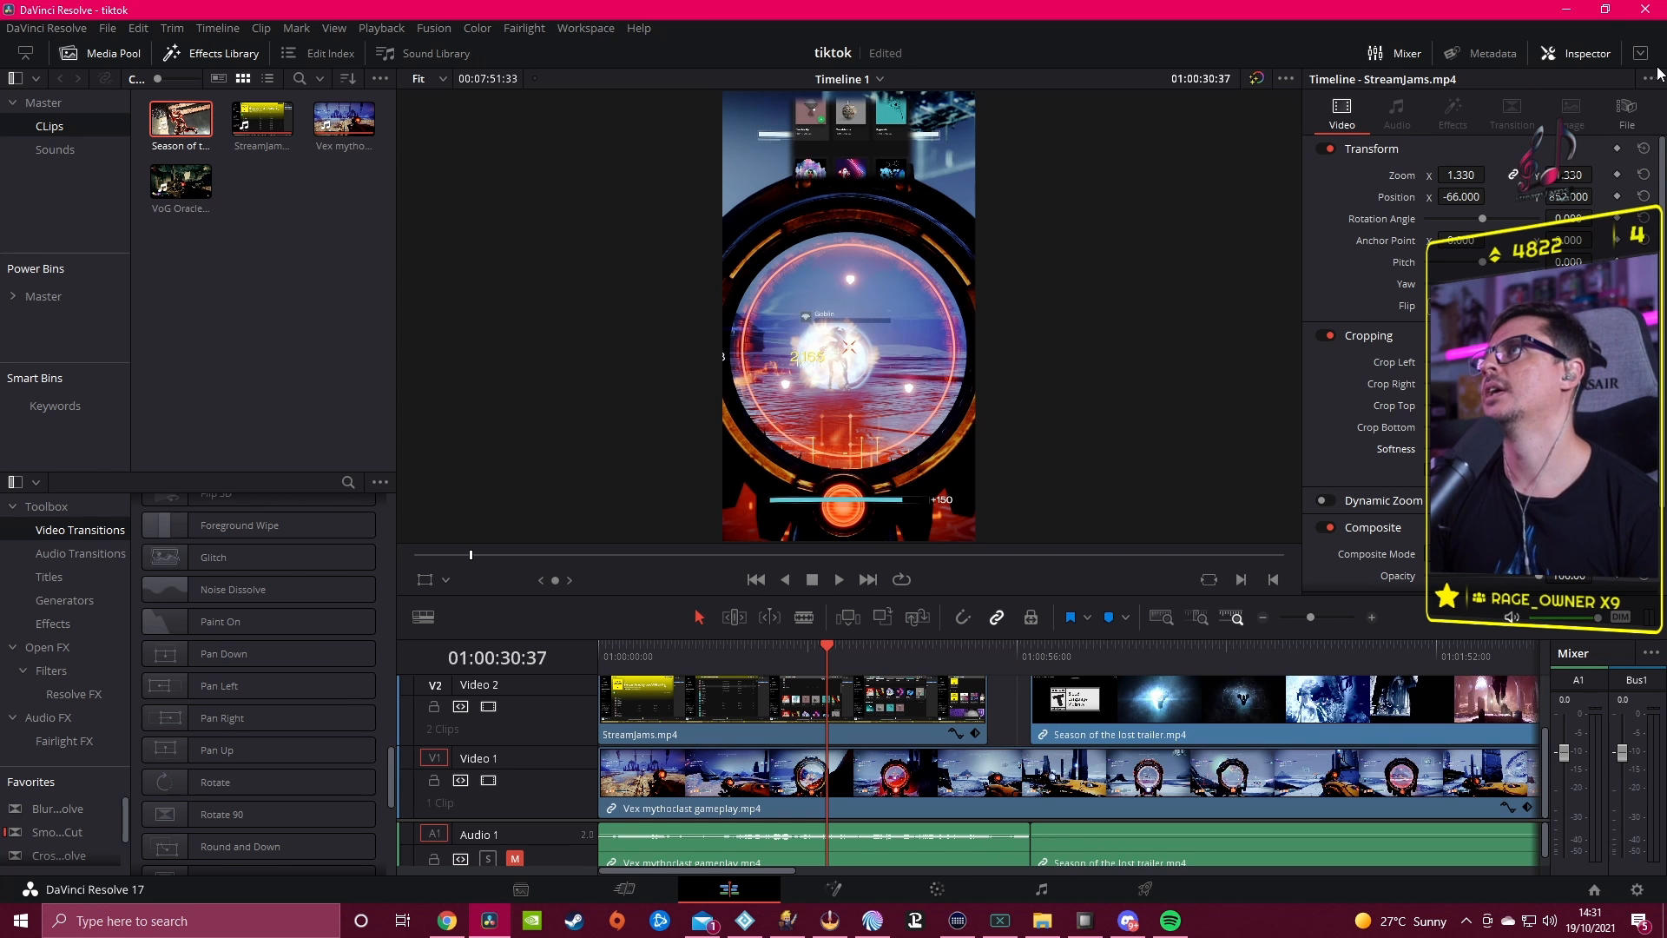
# Step: Close DaVinci Resolve, saving the changes to the project, and bring up the available actions for the tiktok project in the Project Manager
pyautogui.click(1641, 12)
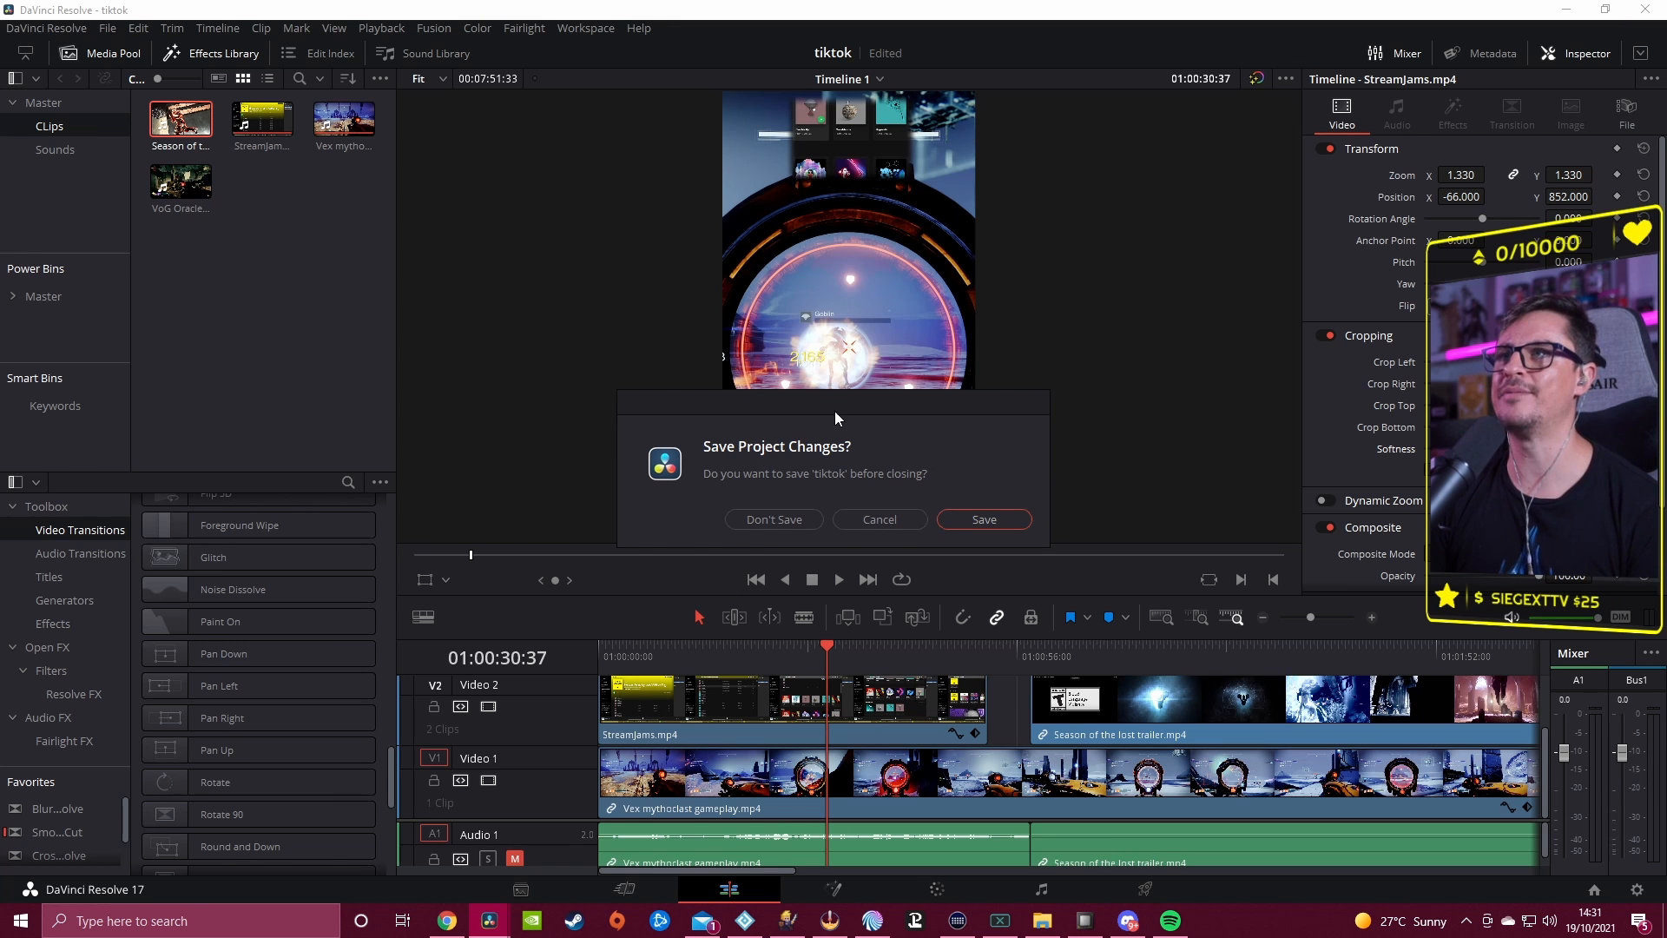
pyautogui.click(984, 519)
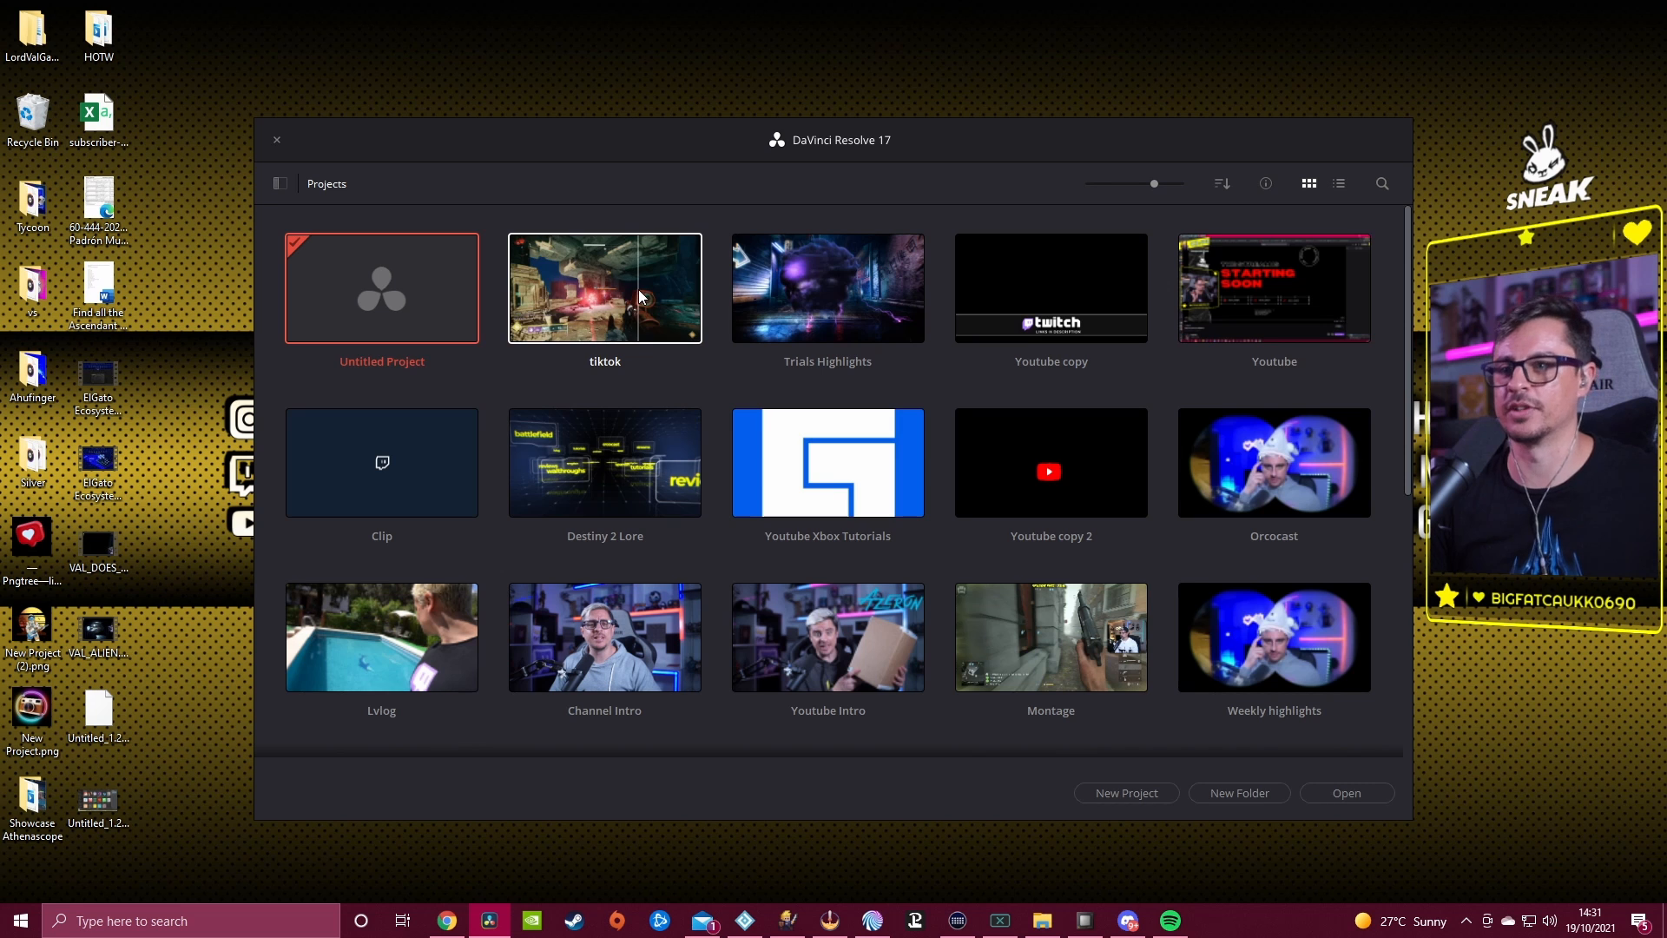
pyautogui.rightClick(587, 278)
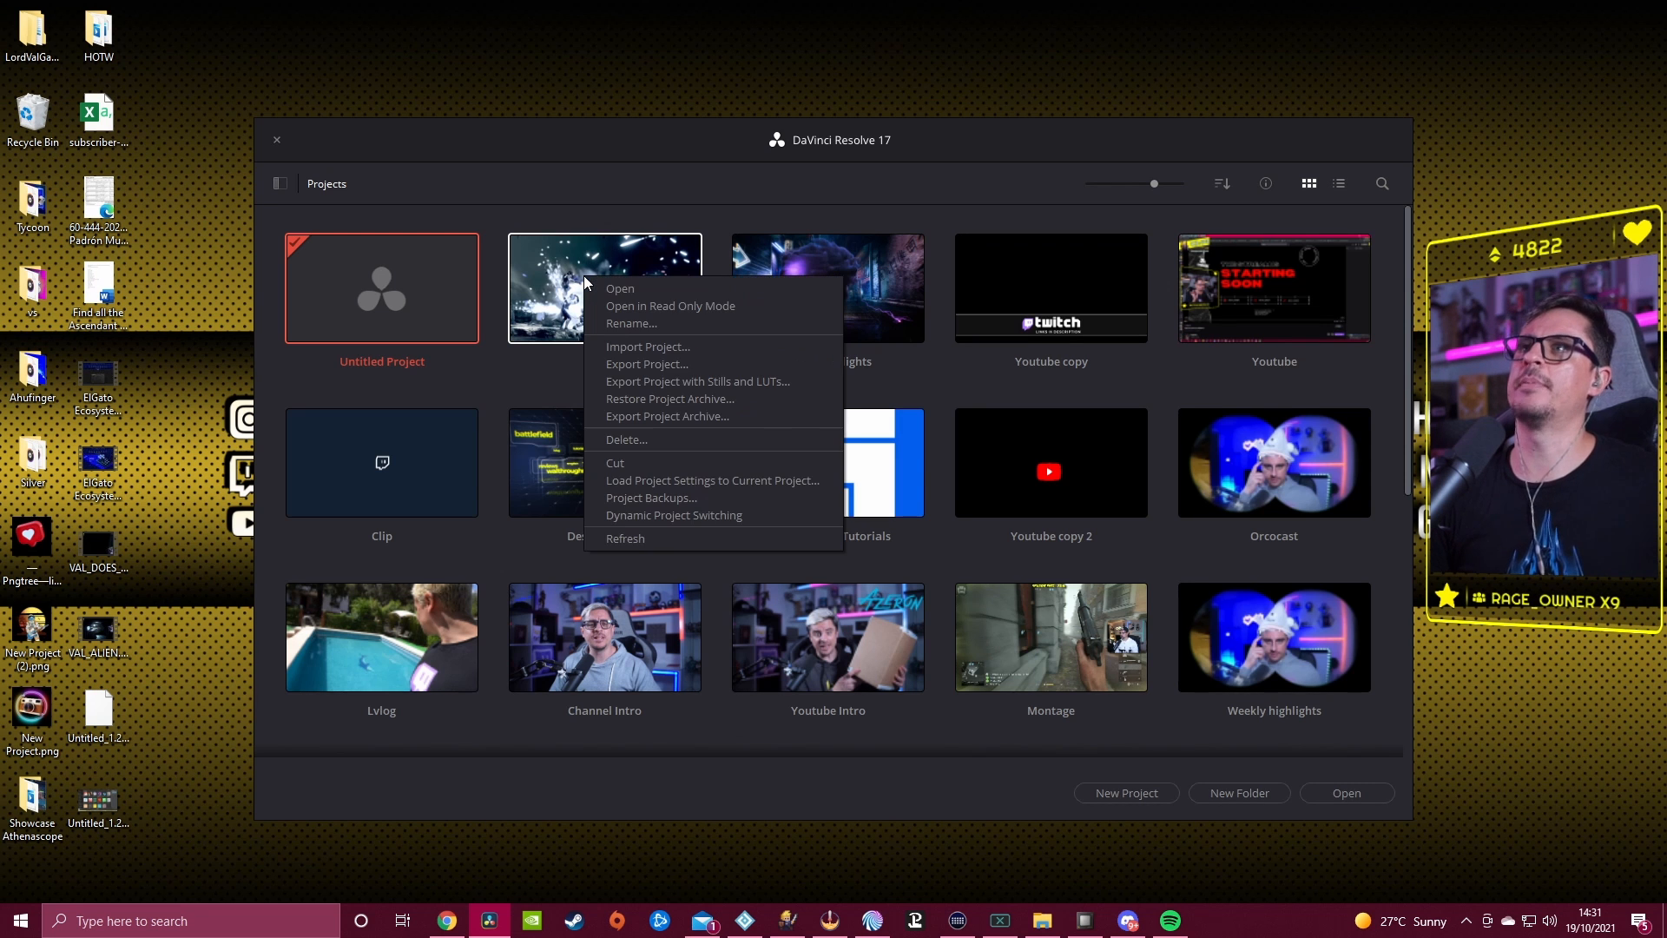